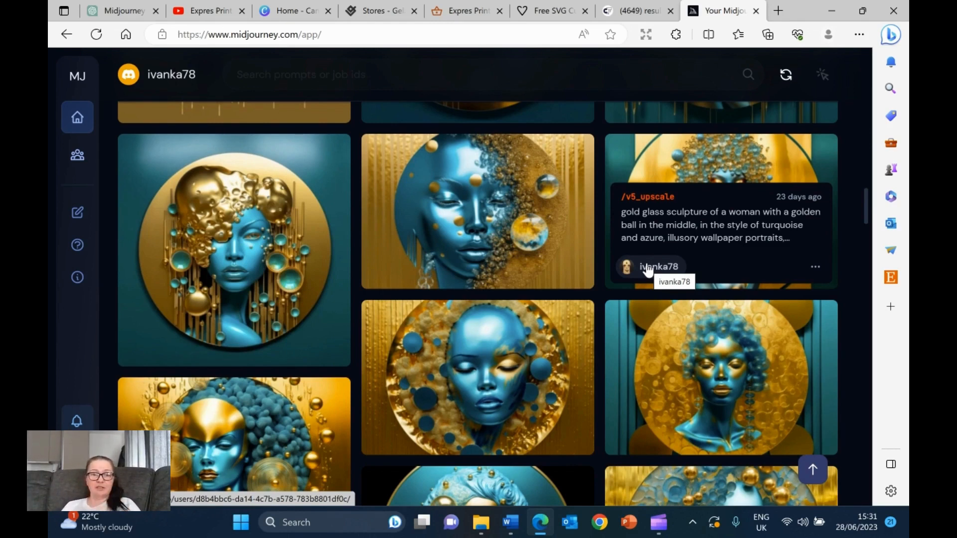
# - Switch to the Expres Prints YouTube channel page and look over its playlists and Shorts
pyautogui.click(217, 11)
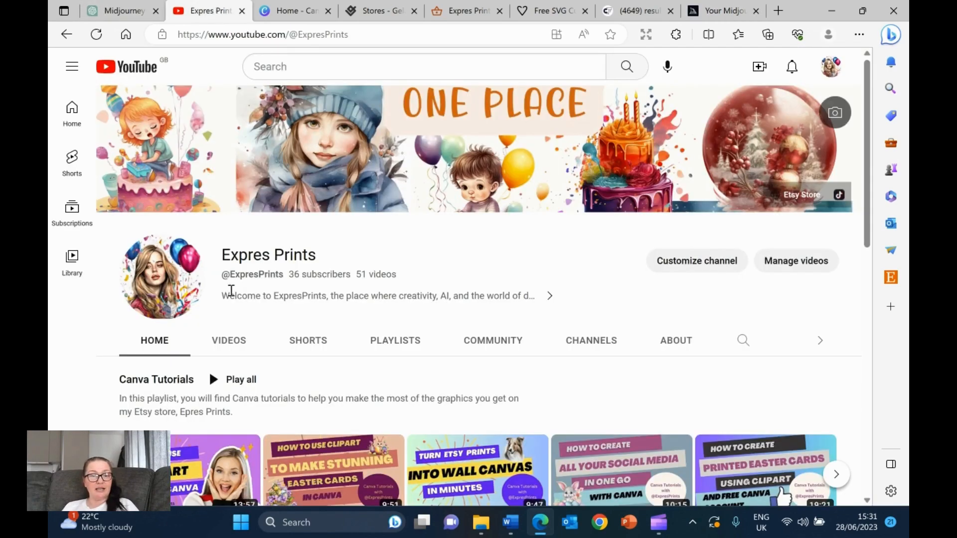
pyautogui.scroll(-3, 591, 340)
pyautogui.scroll(-8, 606, 346)
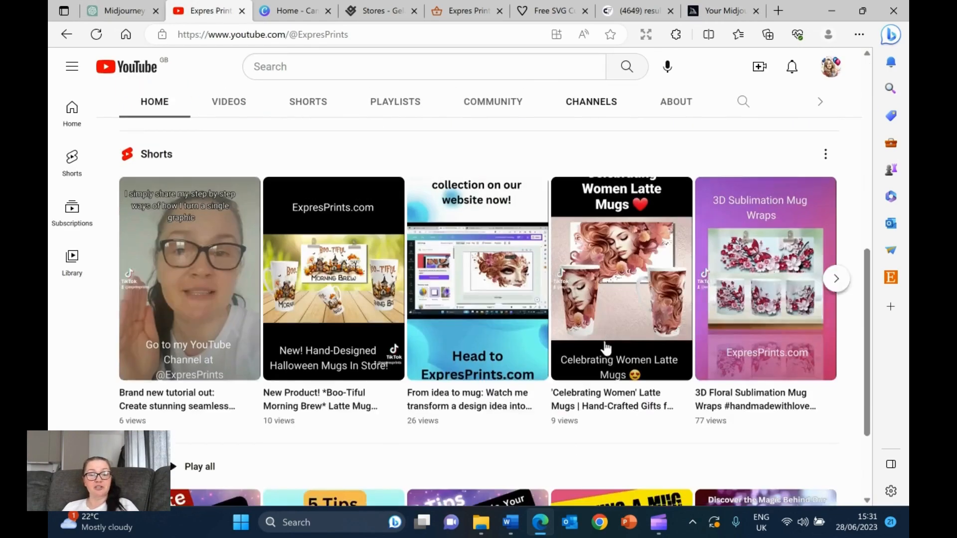
pyautogui.scroll(12, 326, 423)
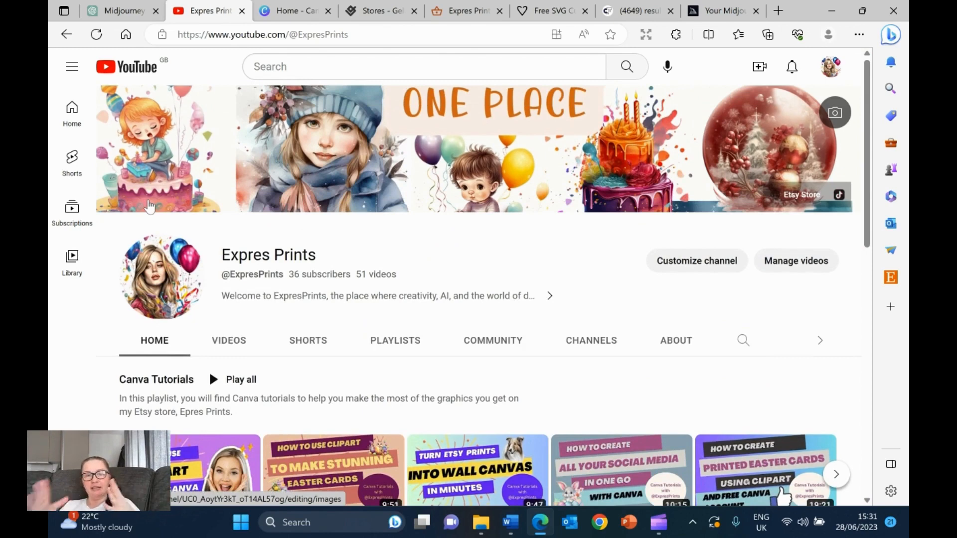
# - Switch to the Expres Prints website and view its product categories, including Unique Hand-Made Gifts and Creative Toolbox
pyautogui.click(463, 11)
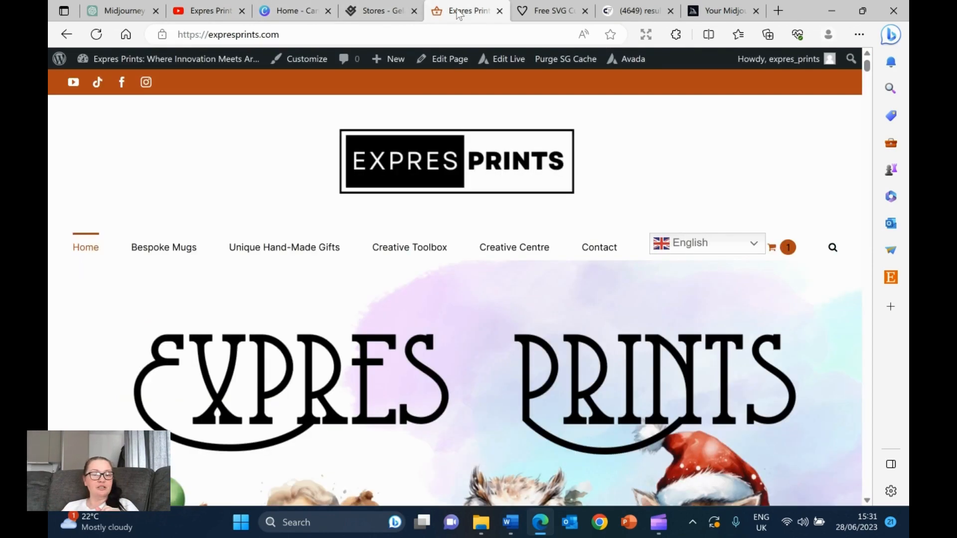
pyautogui.moveTo(166, 257)
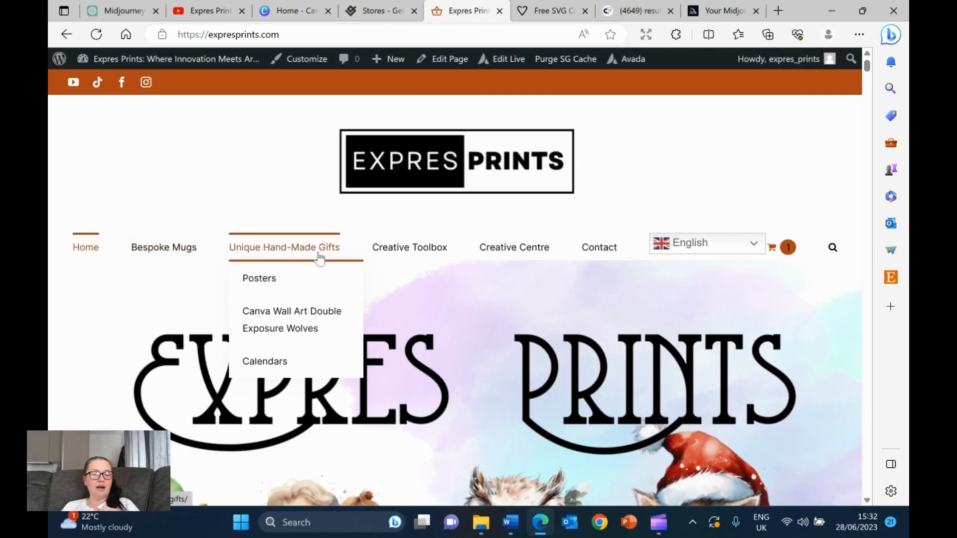
pyautogui.moveTo(415, 258)
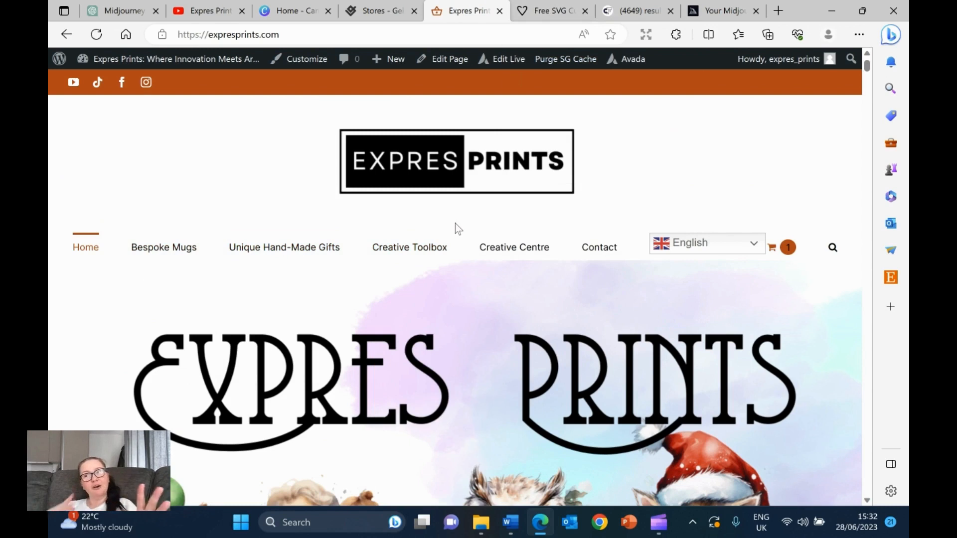
pyautogui.moveTo(257, 287)
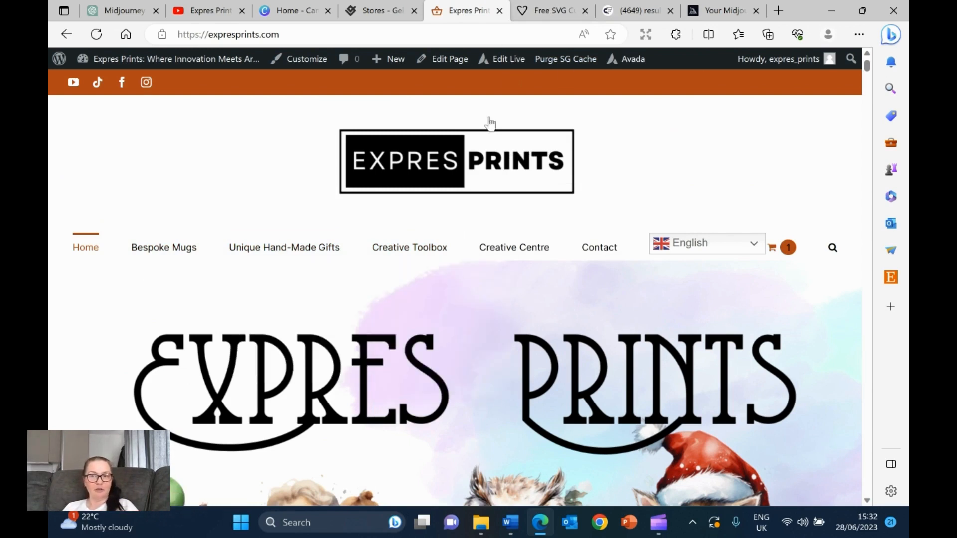
# - Return to the Midjourney home page and look through the gallery of upscaled images
pyautogui.moveTo(736, 11)
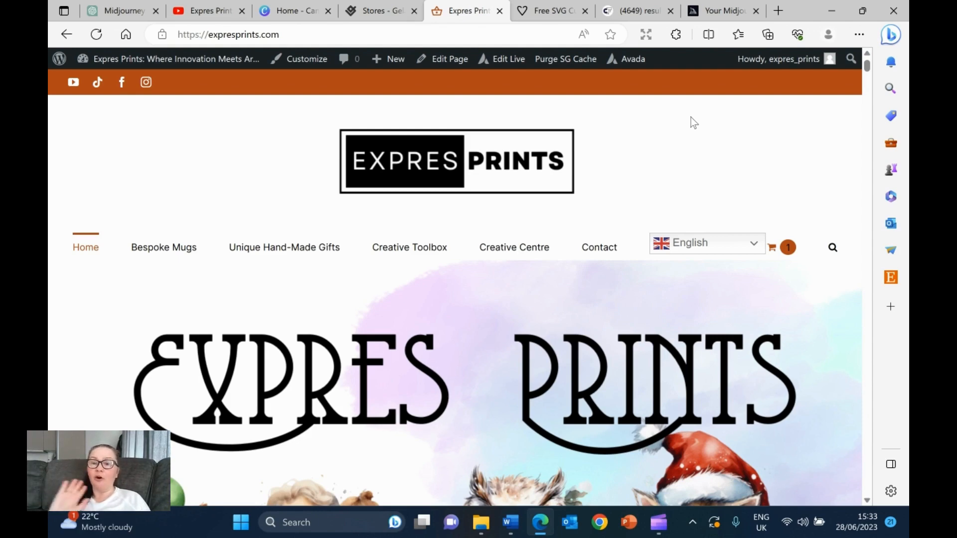
pyautogui.click(723, 11)
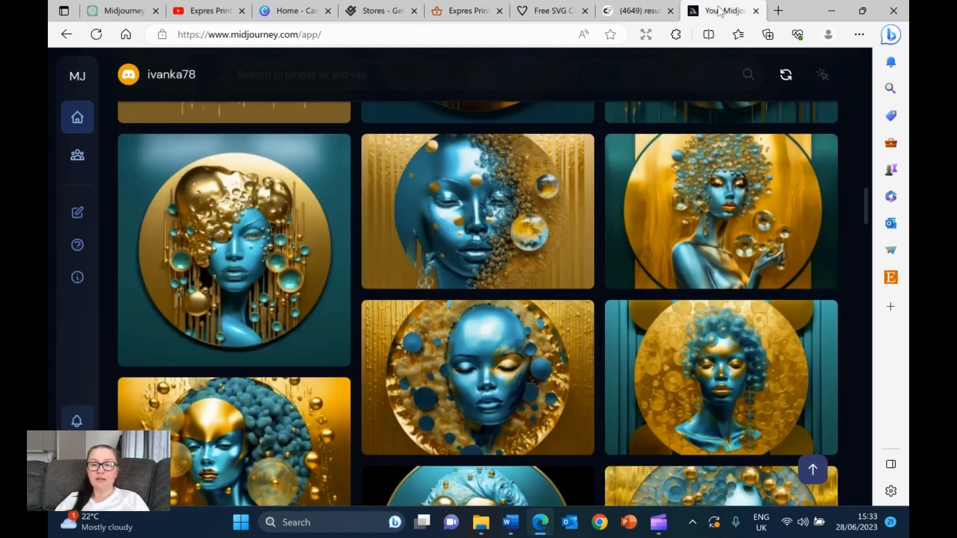
pyautogui.scroll(10, 507, 349)
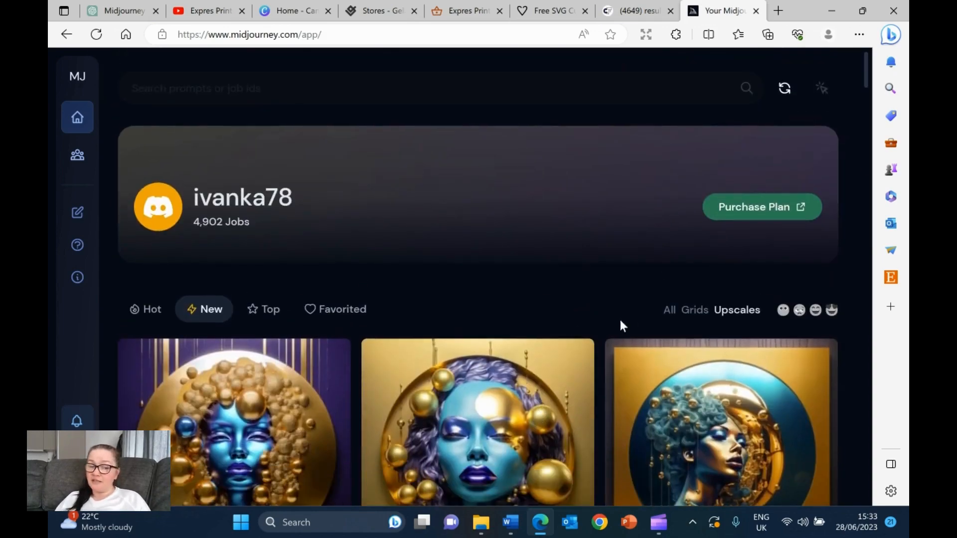
pyautogui.scroll(-4, 570, 342)
pyautogui.scroll(-5, 570, 342)
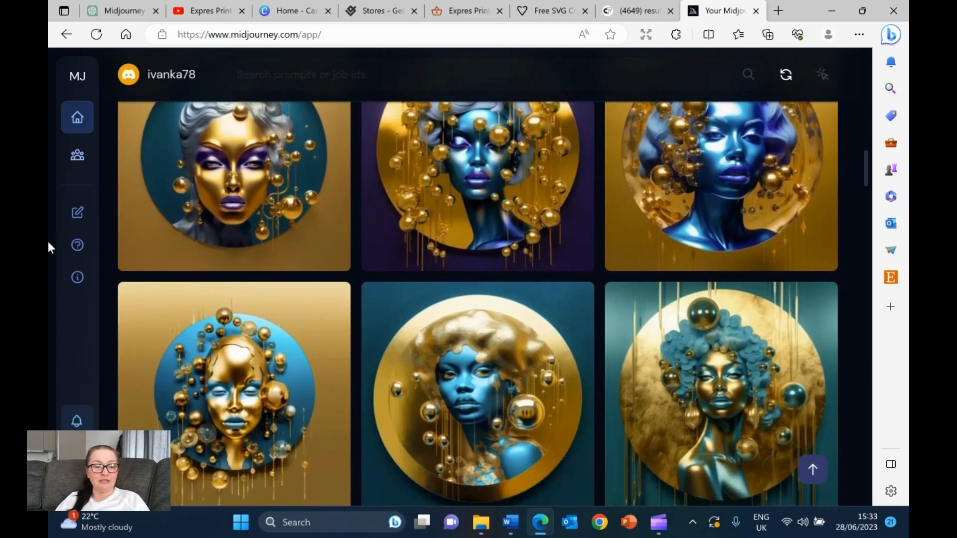
# - Open Midjourney's subscription management page and pass the human verification check
pyautogui.moveTo(144, 319)
pyautogui.click(137, 217)
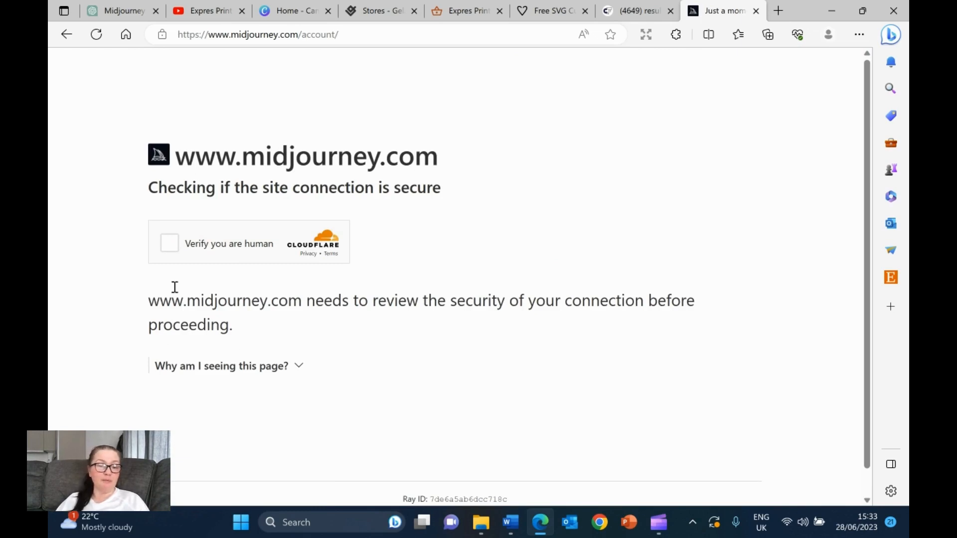
pyautogui.click(169, 243)
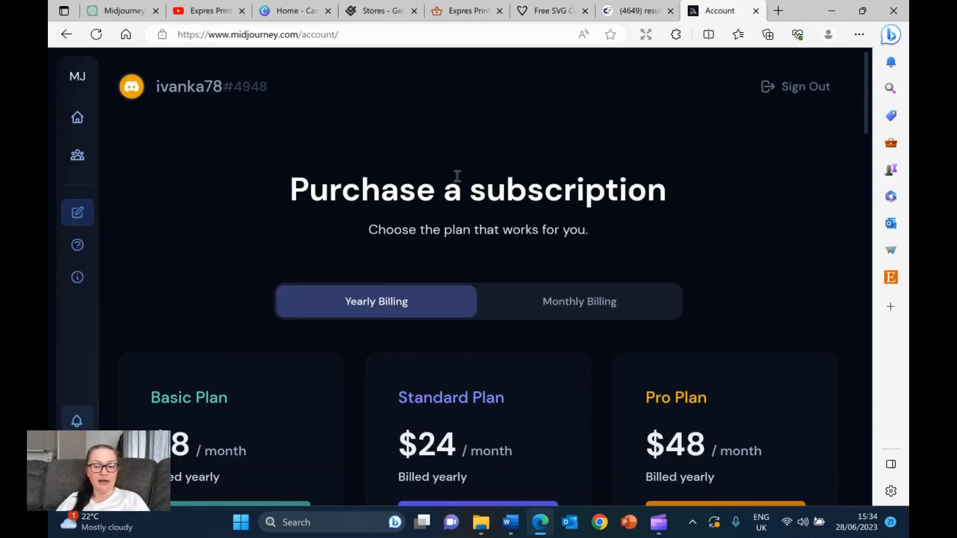
# - Examine the yearly prices and included features of the Basic, Standard, Pro and Pro_plus plans
pyautogui.scroll(-5, 468, 185)
pyautogui.scroll(-5, 468, 184)
pyautogui.scroll(6, 482, 457)
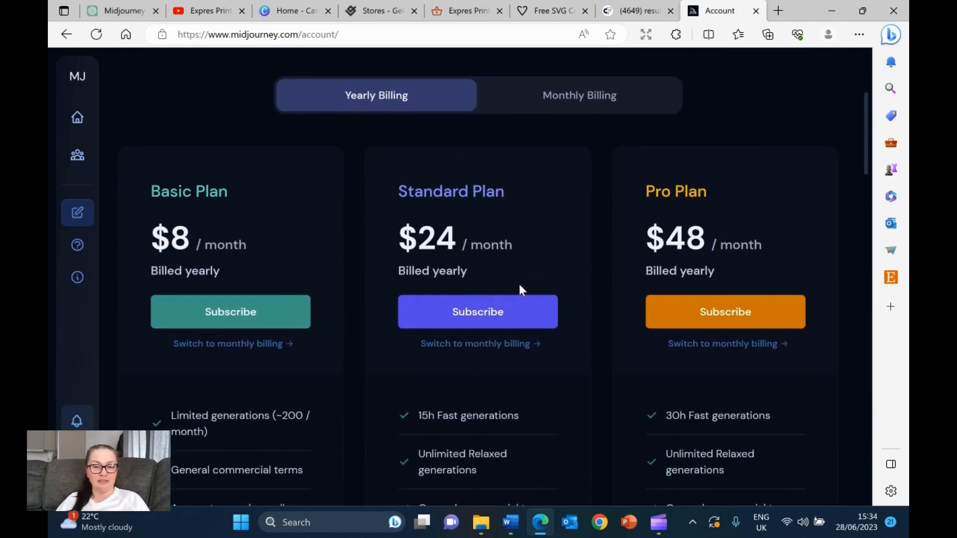
pyautogui.scroll(-15, 499, 339)
pyautogui.scroll(15, 503, 329)
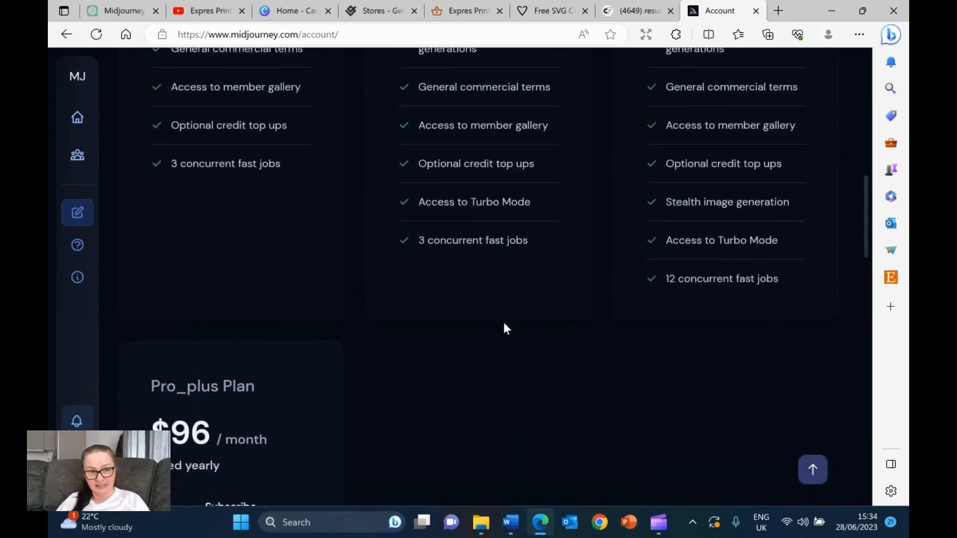
pyautogui.scroll(-10, 506, 319)
pyautogui.scroll(-3, 506, 314)
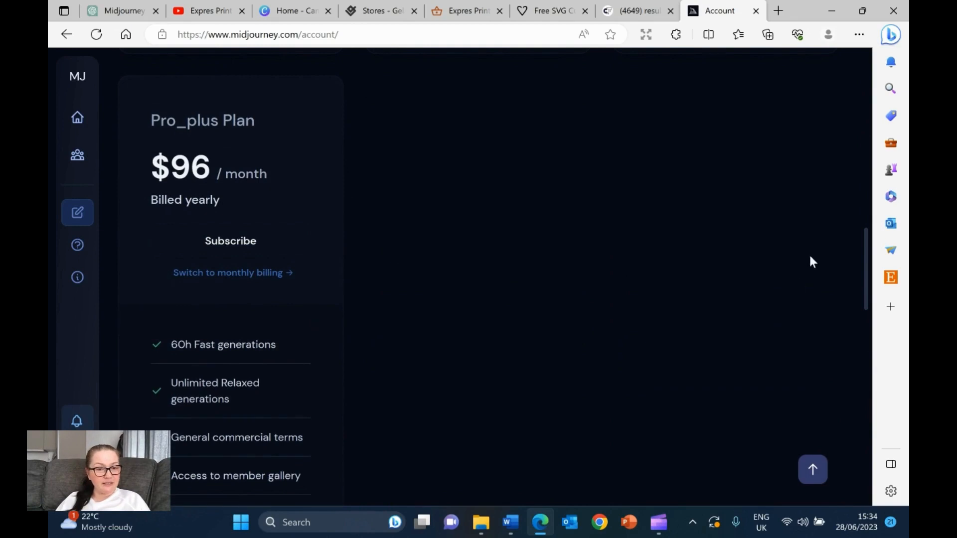
pyautogui.scroll(-3, 216, 396)
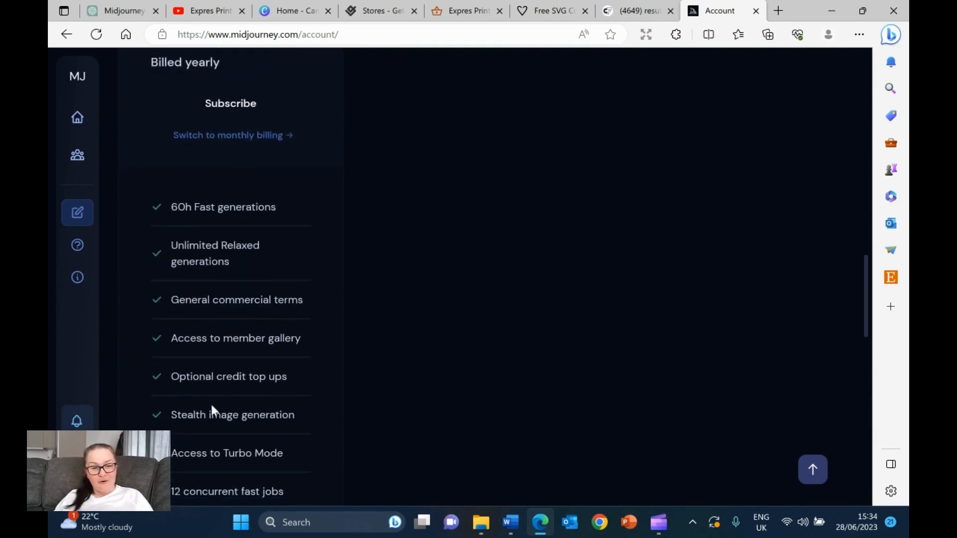
pyautogui.scroll(-4, 194, 422)
pyautogui.scroll(10, 204, 424)
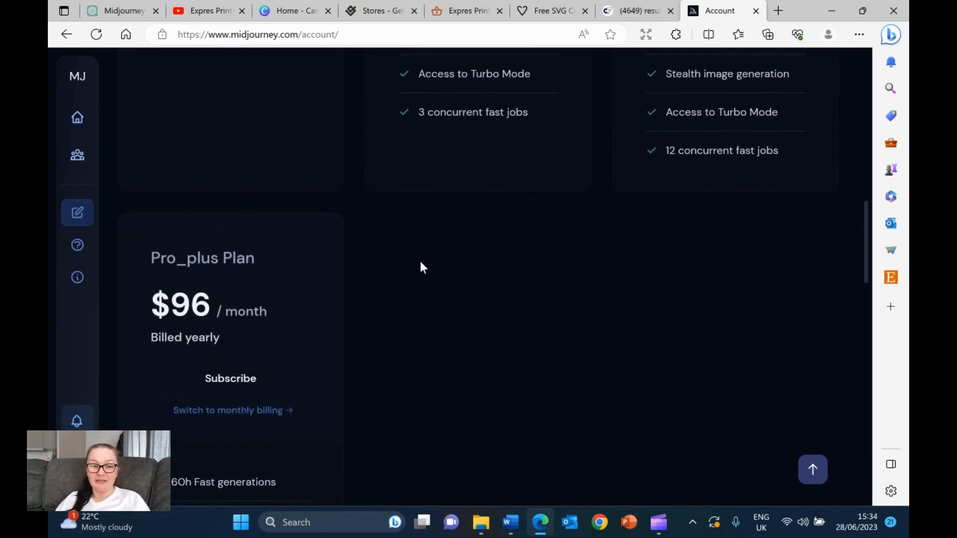
pyautogui.scroll(10, 857, 339)
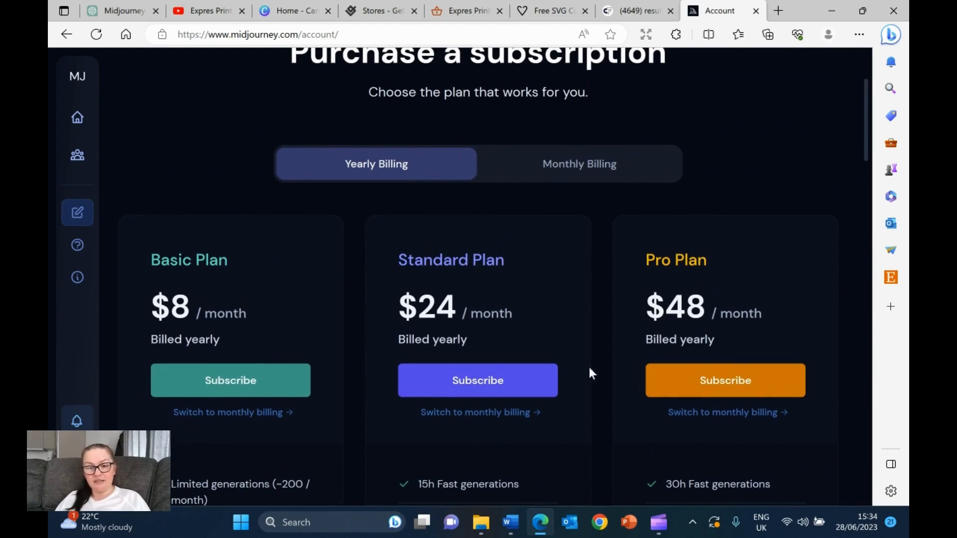
pyautogui.scroll(-12, 553, 362)
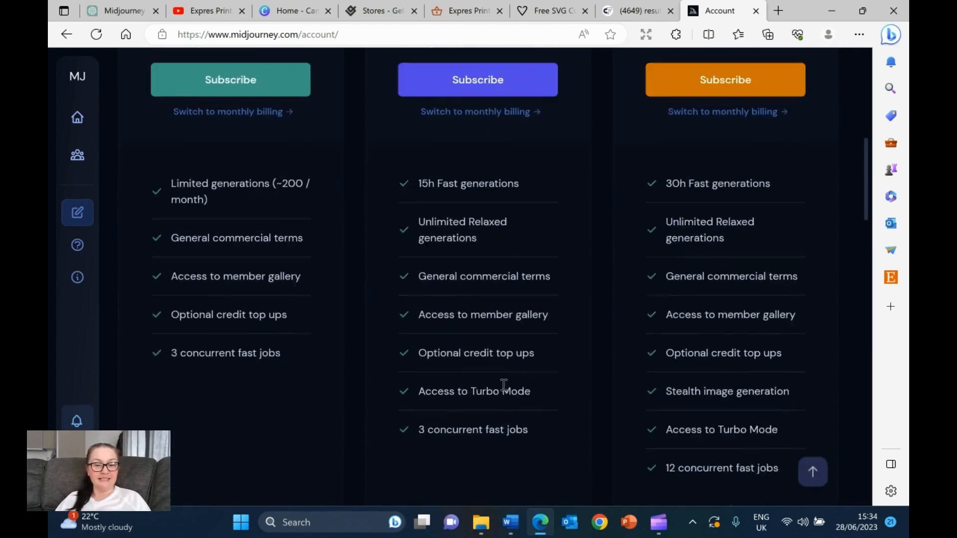
pyautogui.scroll(-2, 501, 387)
pyautogui.scroll(8, 501, 387)
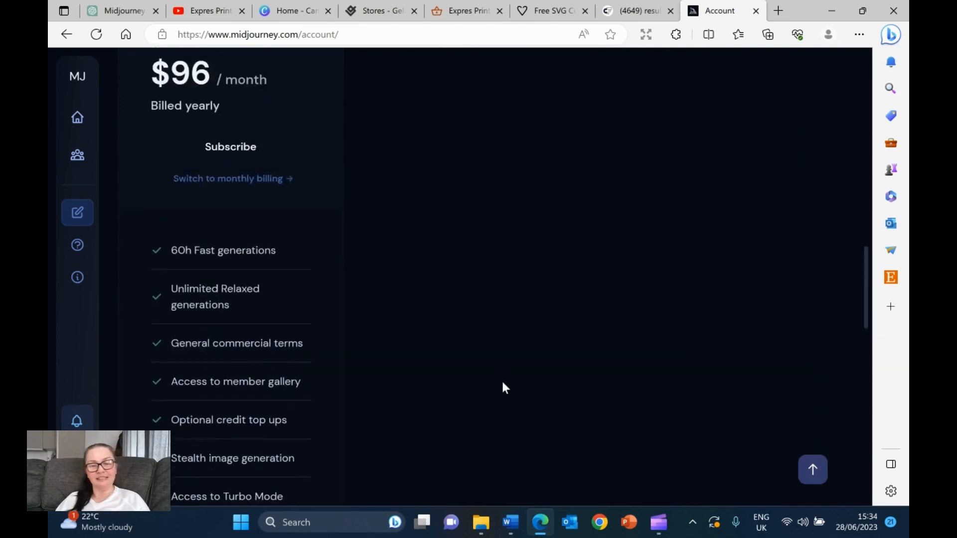
# - Close the Midjourney account page and the YouTube channel page, and bring up the Canva home page
pyautogui.click(757, 14)
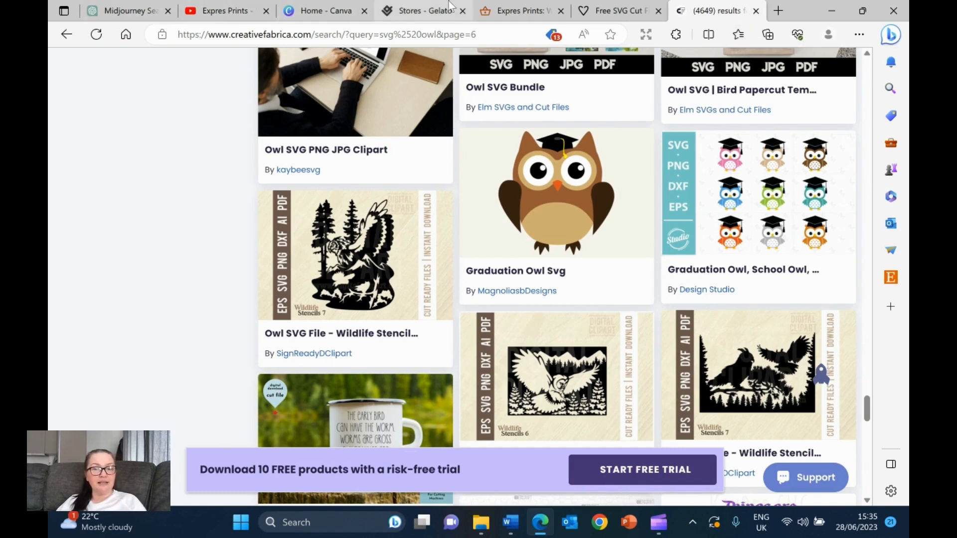
pyautogui.click(136, 9)
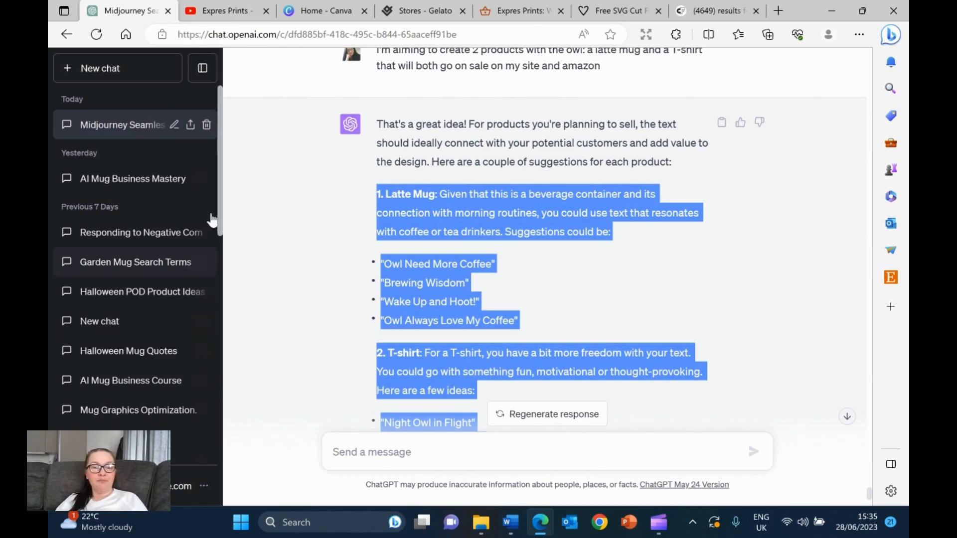
pyautogui.click(211, 12)
pyautogui.click(299, 11)
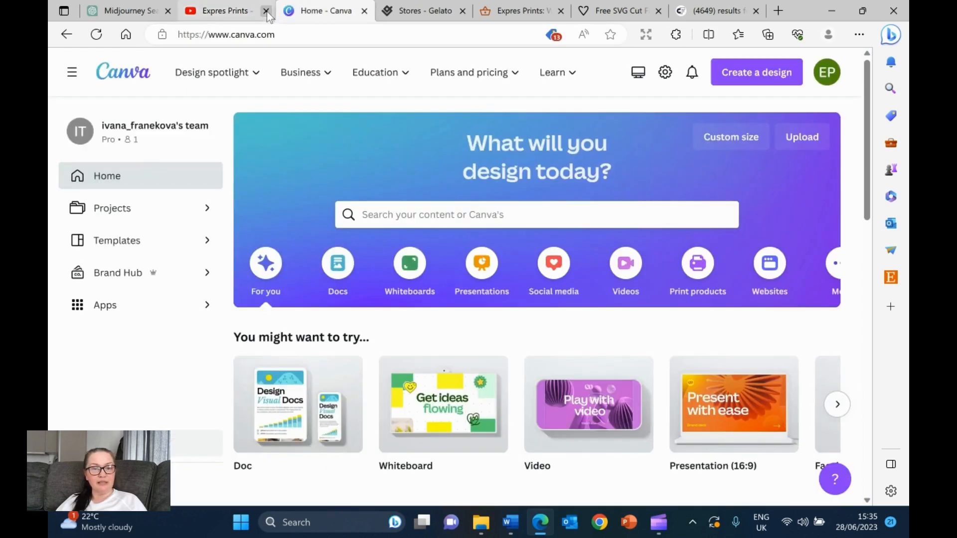
pyautogui.click(266, 11)
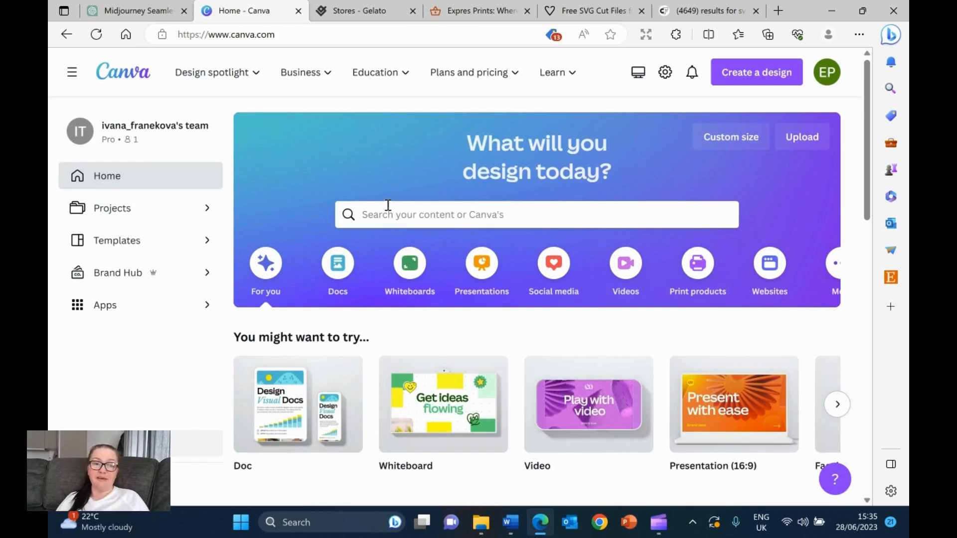
# - View the stores connected in Gelato alongside the Expres Prints website
pyautogui.moveTo(513, 72)
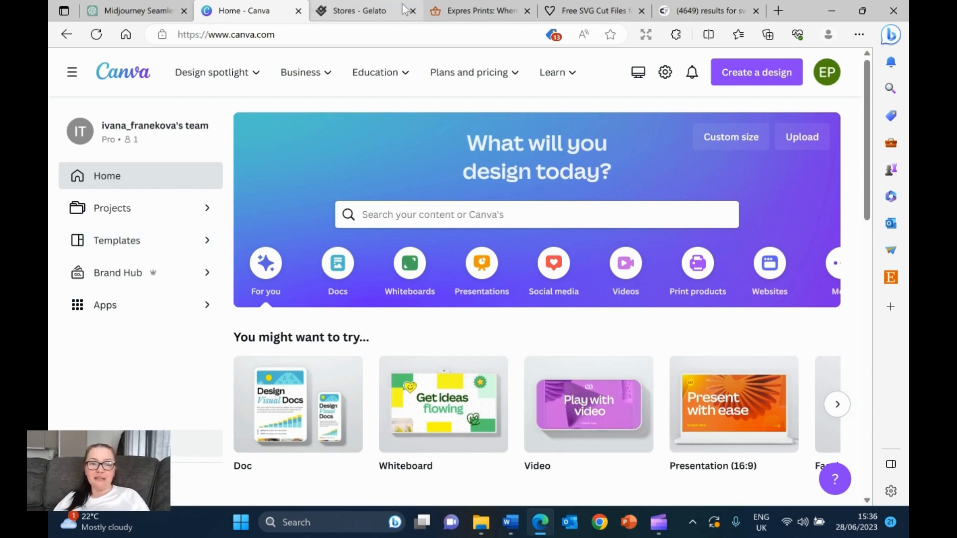
pyautogui.click(334, 15)
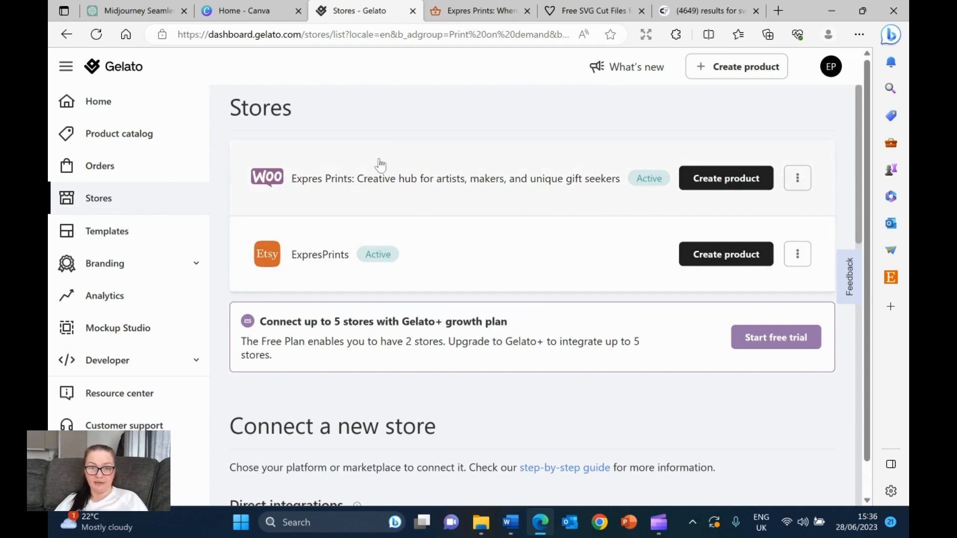
pyautogui.click(483, 15)
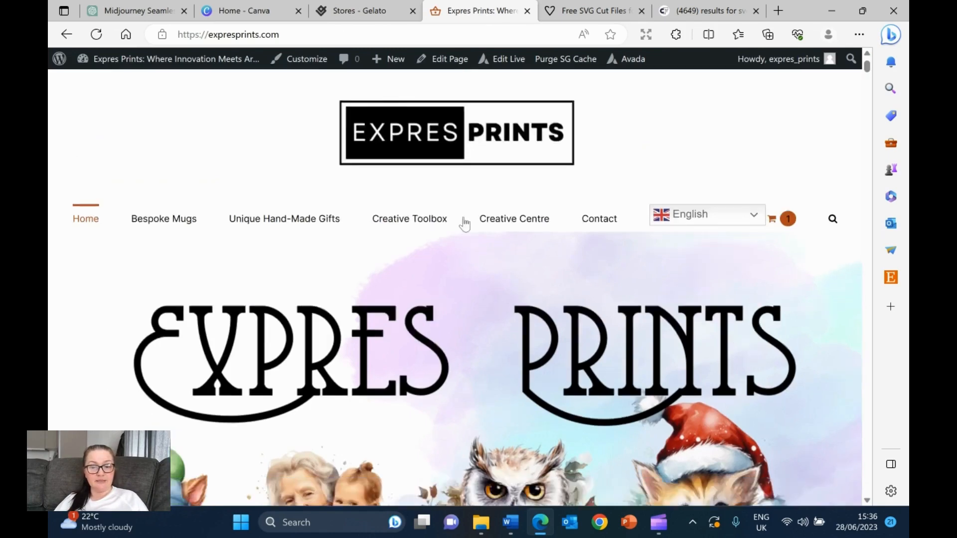
pyautogui.scroll(-5, 456, 221)
pyautogui.click(338, 7)
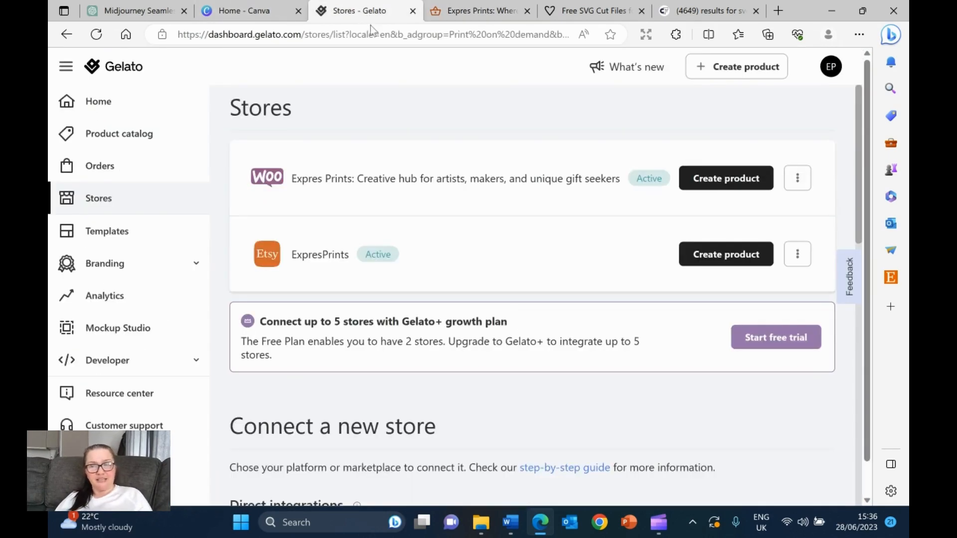
# - Look through the Expres Prints home page's product sections down to the hand-crafted latte mugs
pyautogui.click(478, 11)
pyautogui.scroll(-5, 433, 184)
pyautogui.scroll(-20, 418, 197)
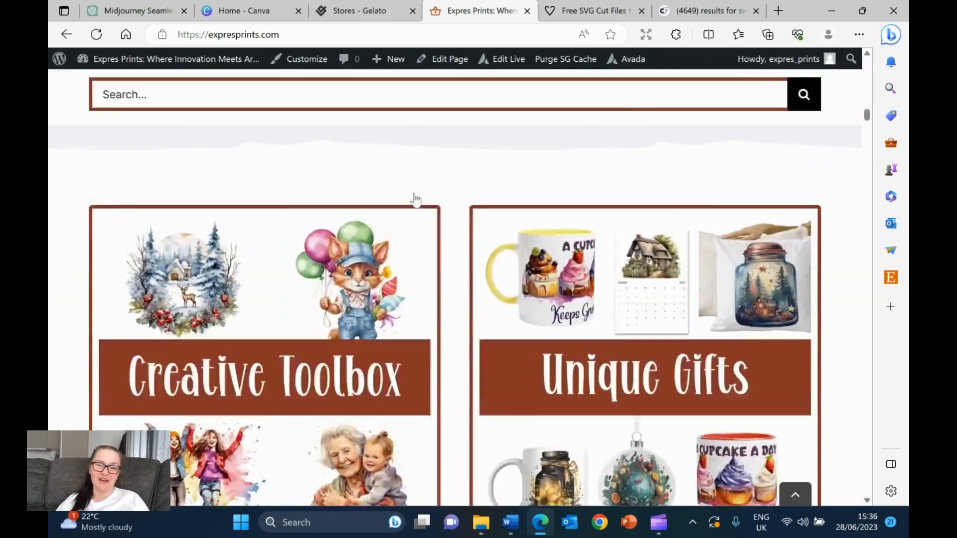
pyautogui.scroll(-12, 417, 197)
pyautogui.scroll(17, 348, 184)
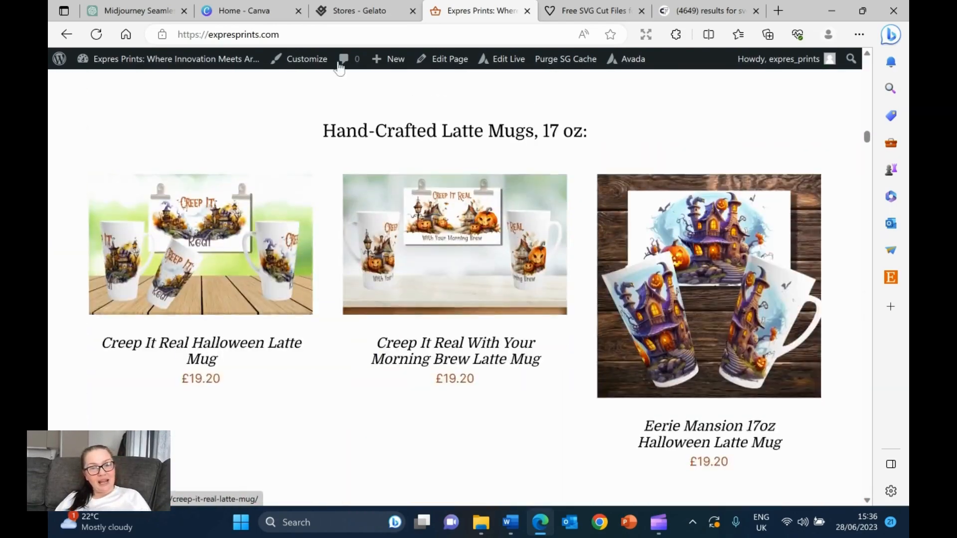
# - Check the Gelato stores list again and open the Creative Centre page of the Expres Prints website
pyautogui.click(360, 11)
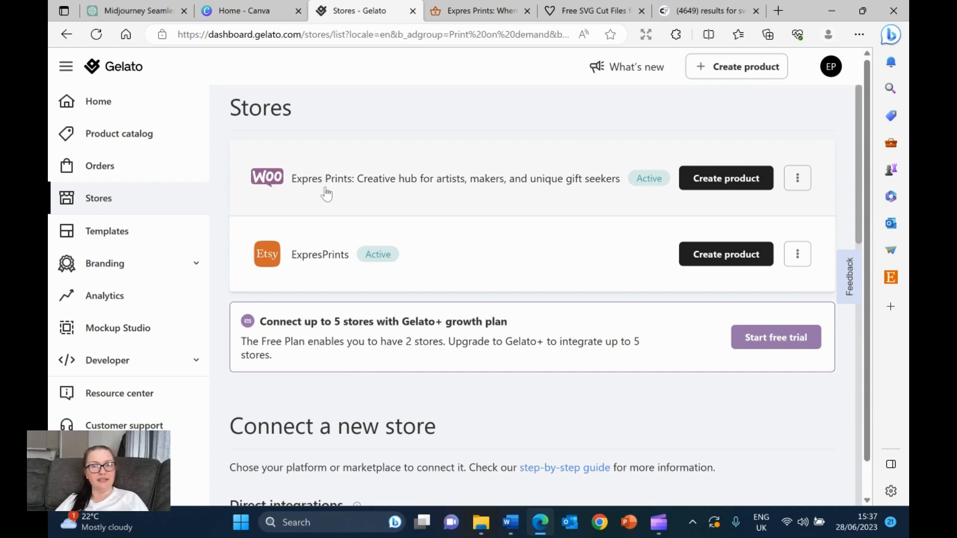
pyautogui.click(479, 11)
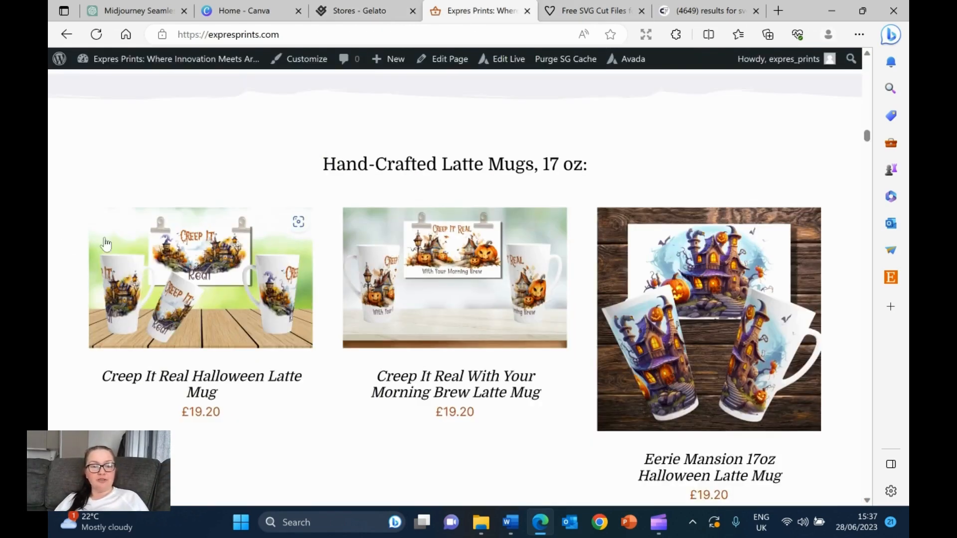
pyautogui.scroll(20, 463, 225)
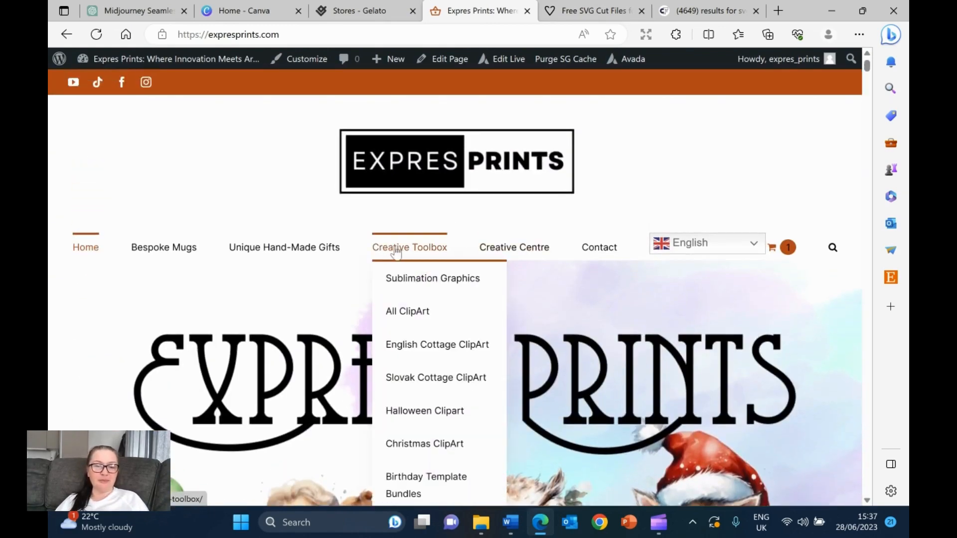
pyautogui.click(526, 247)
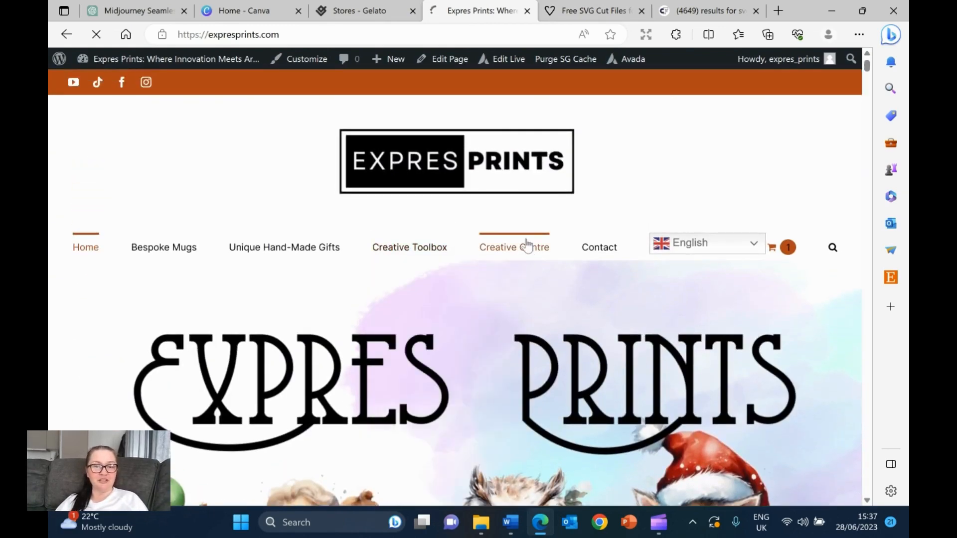
# - Look over the Creative Centre page of the Expres Prints website, from its banner to the quick search section
pyautogui.scroll(-6, 524, 243)
pyautogui.scroll(6, 504, 237)
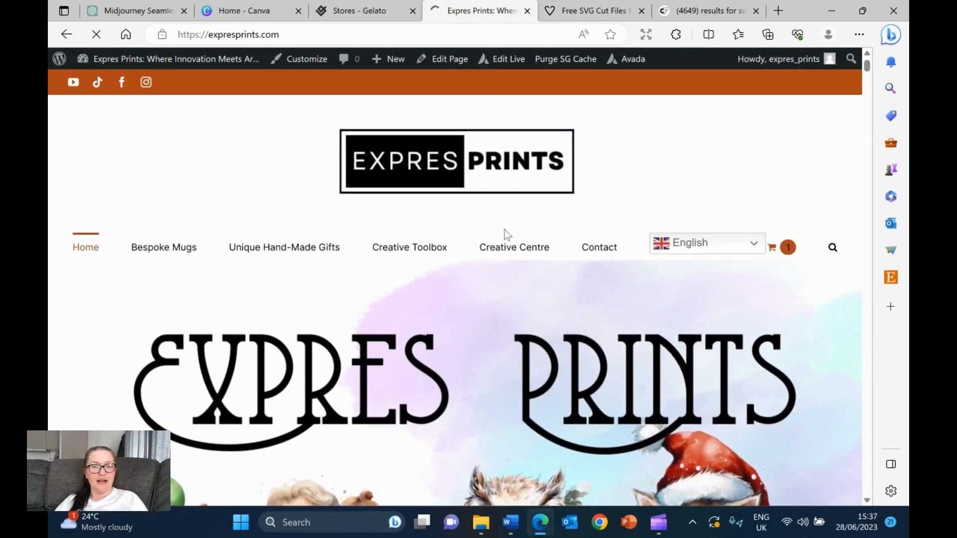
pyautogui.scroll(-8, 372, 254)
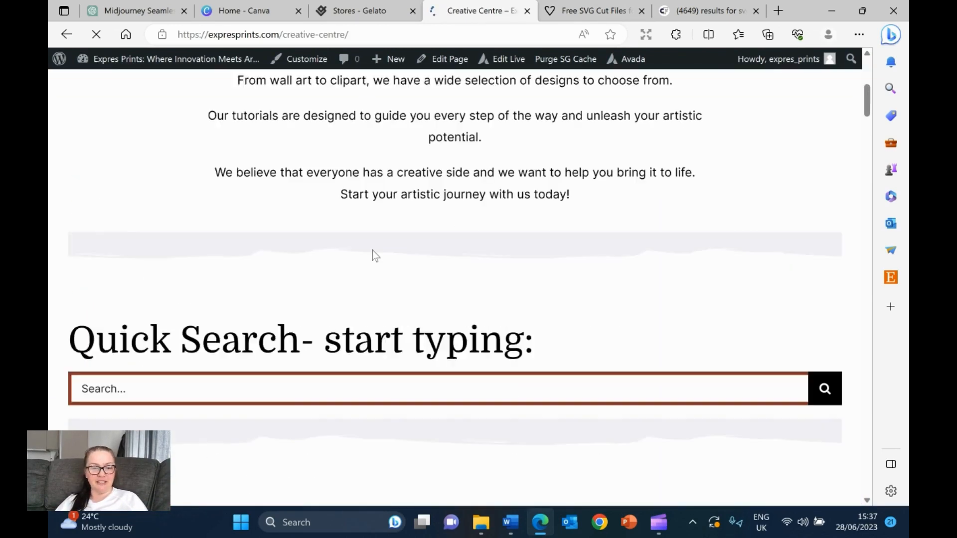
pyautogui.scroll(3, 454, 236)
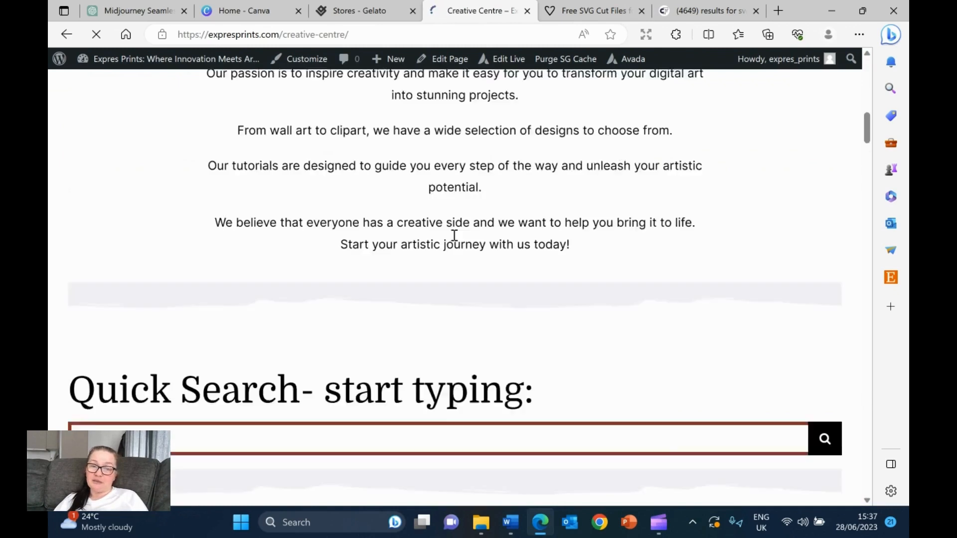
pyautogui.scroll(5, 565, 240)
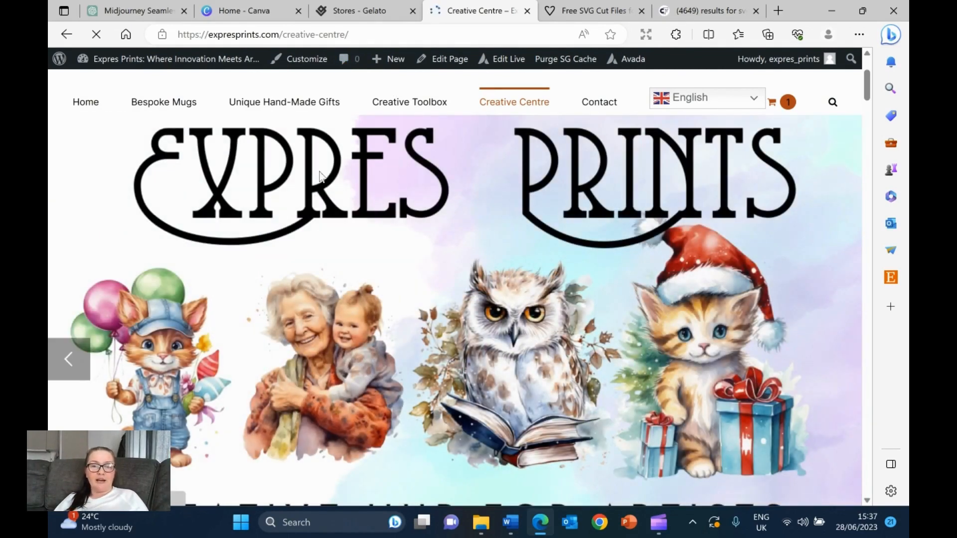
# - Check the Gelato stores list once more and review the Creative Centre page's header, rotating banner and 'Create with Us' welcome text
pyautogui.click(369, 10)
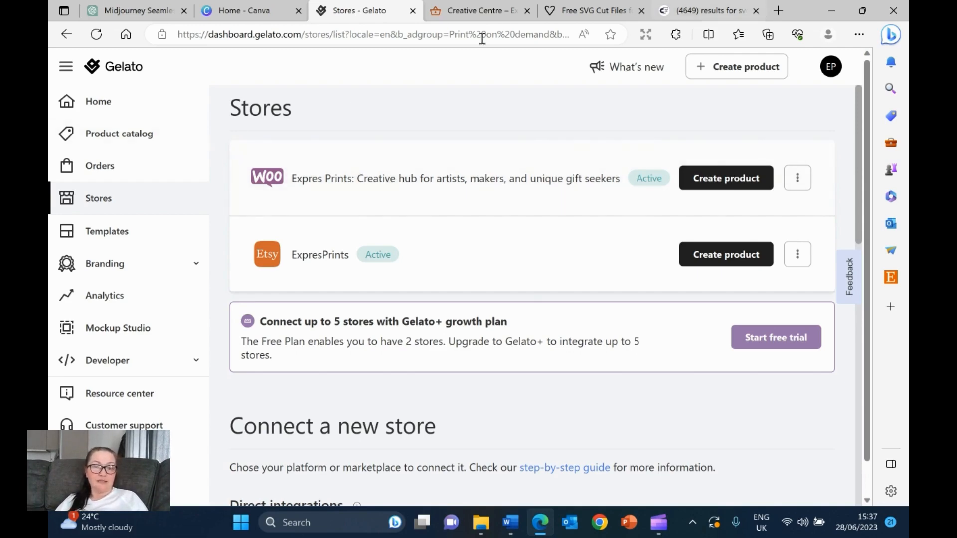
pyautogui.hotkey('ctrl', 'Tab')
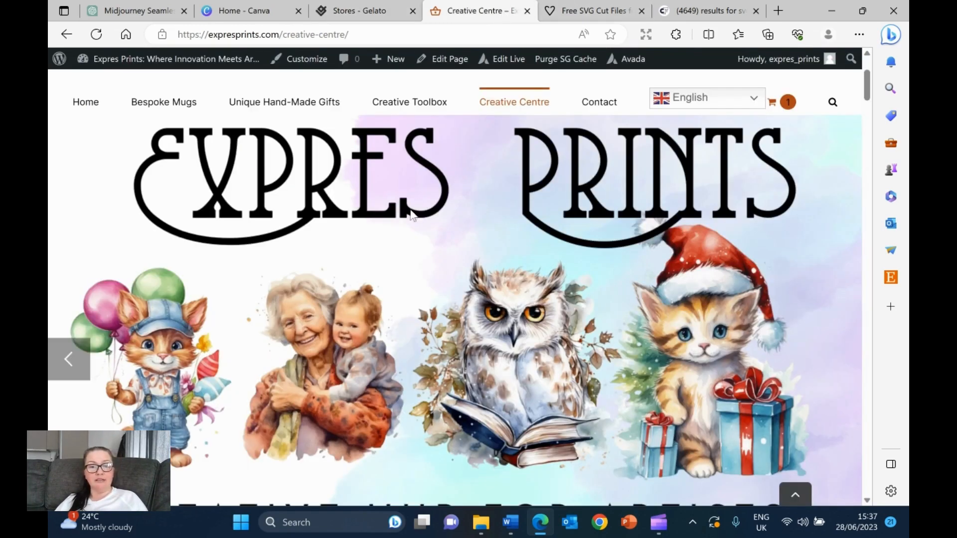
pyautogui.scroll(2, 587, 241)
pyautogui.scroll(-6, 531, 245)
pyautogui.scroll(-4, 526, 242)
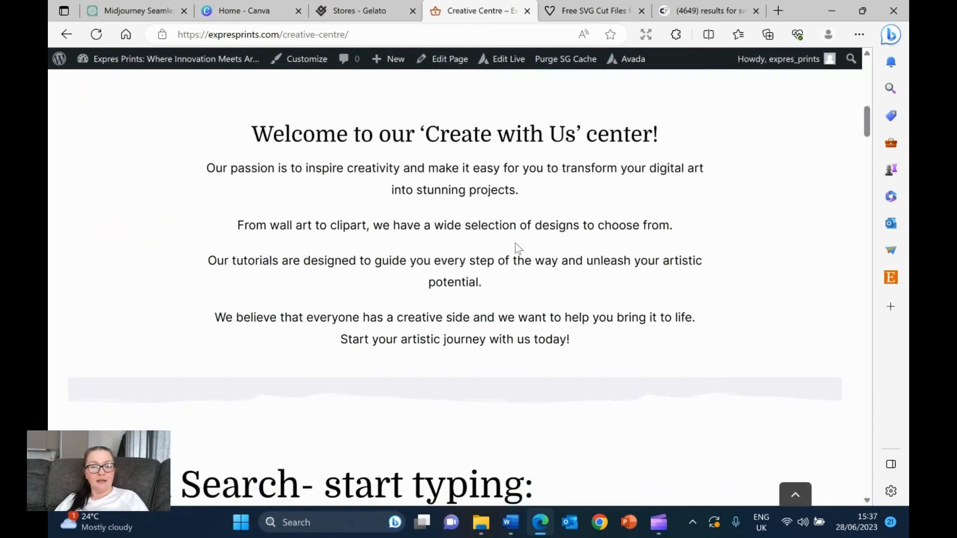
pyautogui.scroll(10, 515, 249)
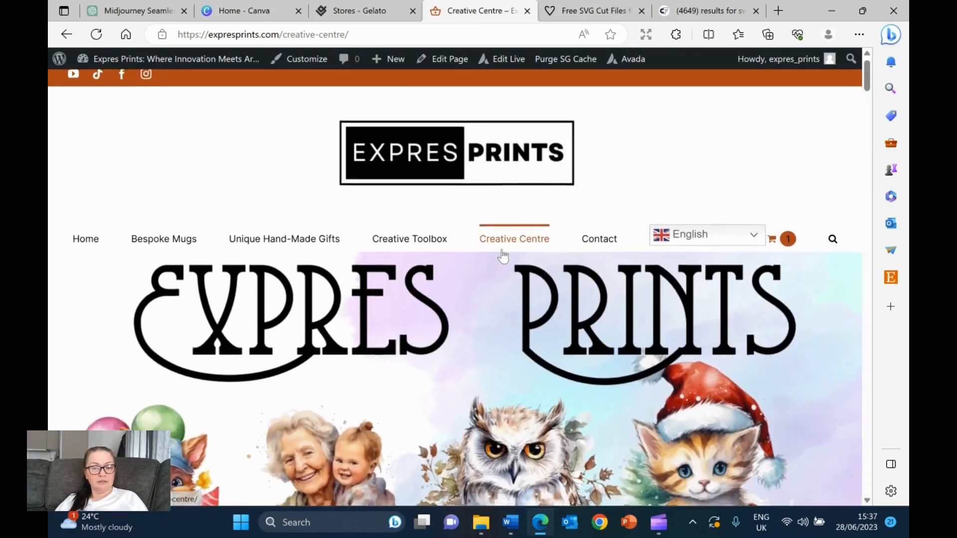
pyautogui.scroll(-10, 503, 249)
pyautogui.scroll(-3, 504, 246)
pyautogui.scroll(12, 505, 253)
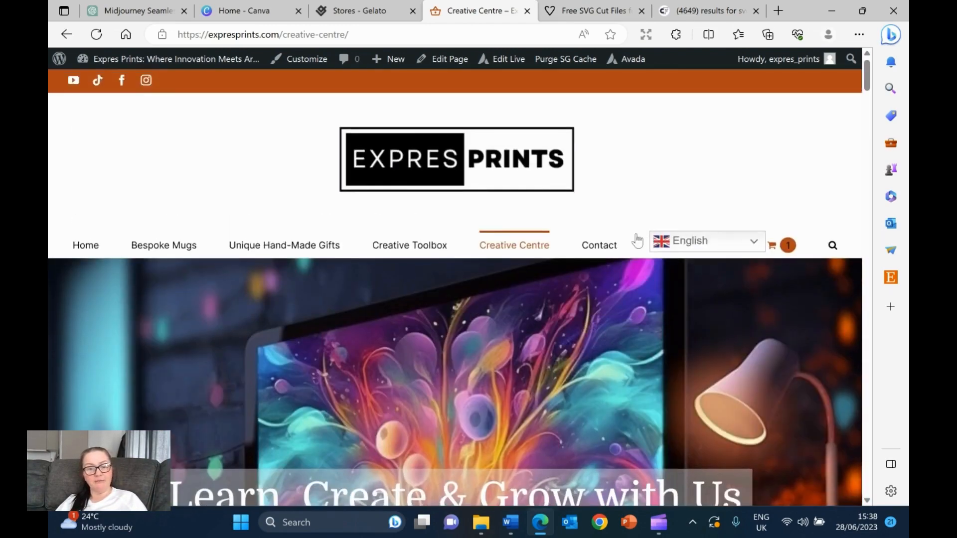
pyautogui.scroll(-5, 444, 265)
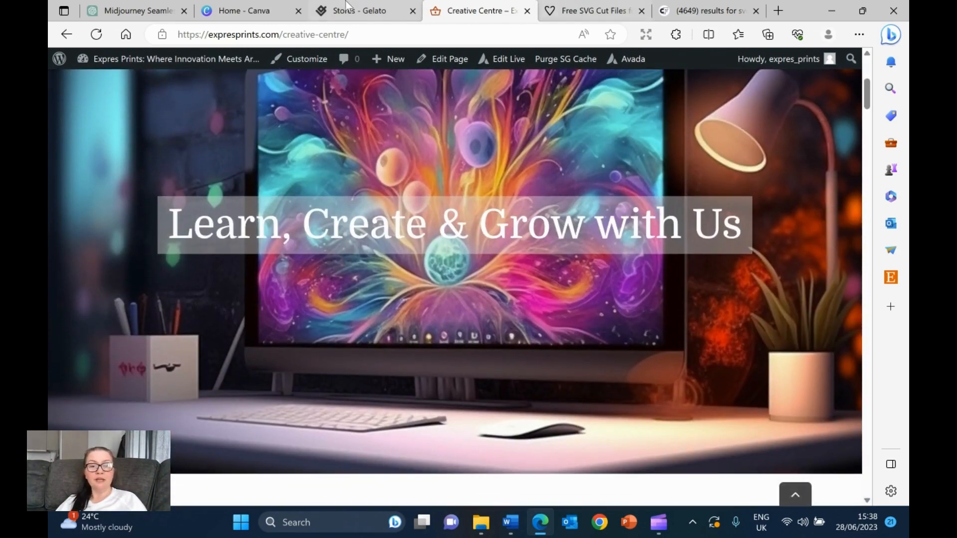
# - Bring up the Creative Fabrica results for "svg owl" and look through the owl graphics back to the start of the page
pyautogui.click(578, 10)
pyautogui.click(707, 11)
pyautogui.click(582, 10)
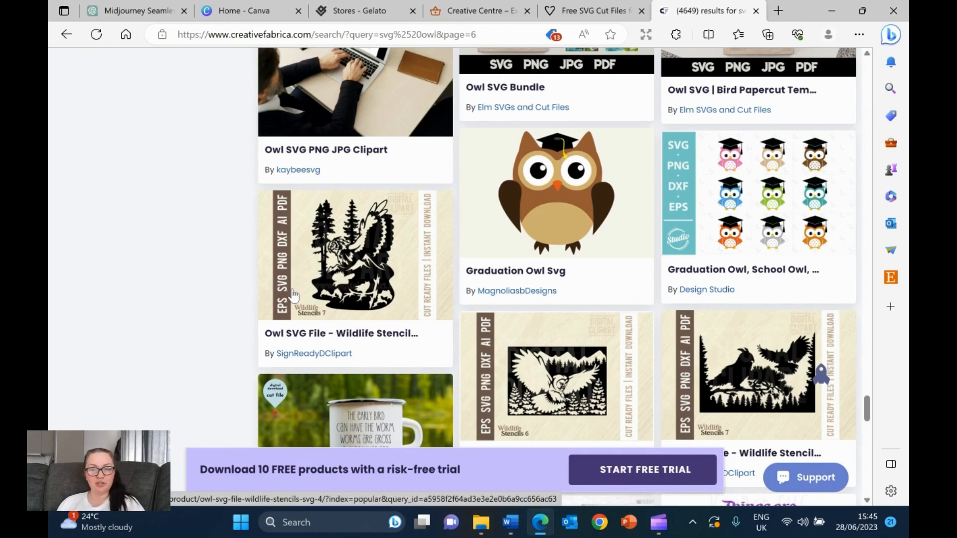
pyautogui.scroll(10, 293, 295)
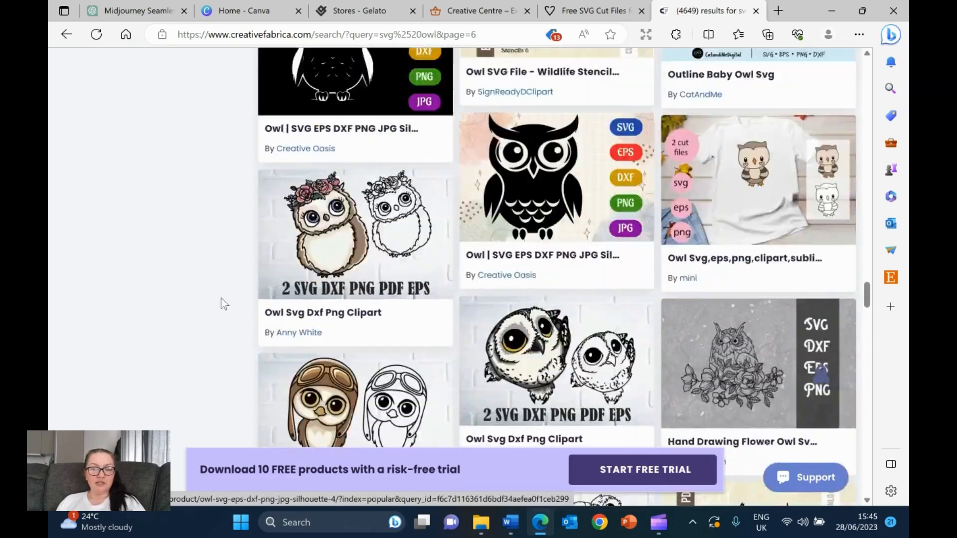
pyautogui.scroll(10, 213, 309)
pyautogui.moveTo(867, 249); pyautogui.dragTo(867, 69)
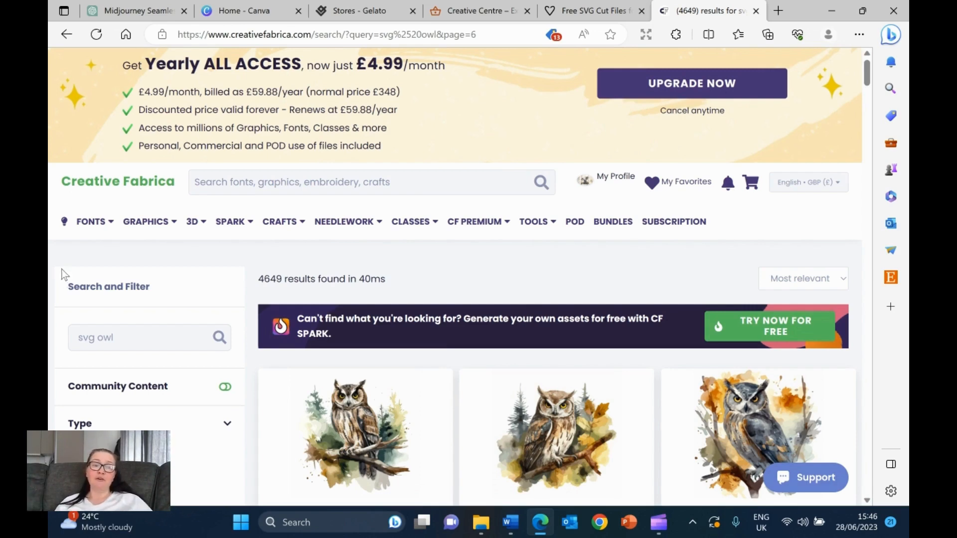
# - Return to the ChatGPT conversation, clear the text selection and read the owl slogan suggestions for the latte mug and T-shirt
pyautogui.click(144, 8)
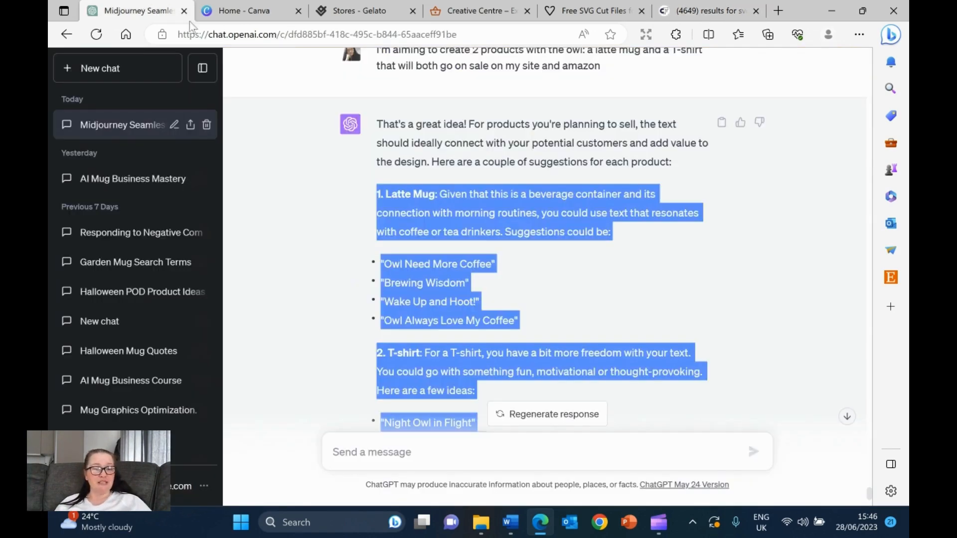
pyautogui.click(309, 165)
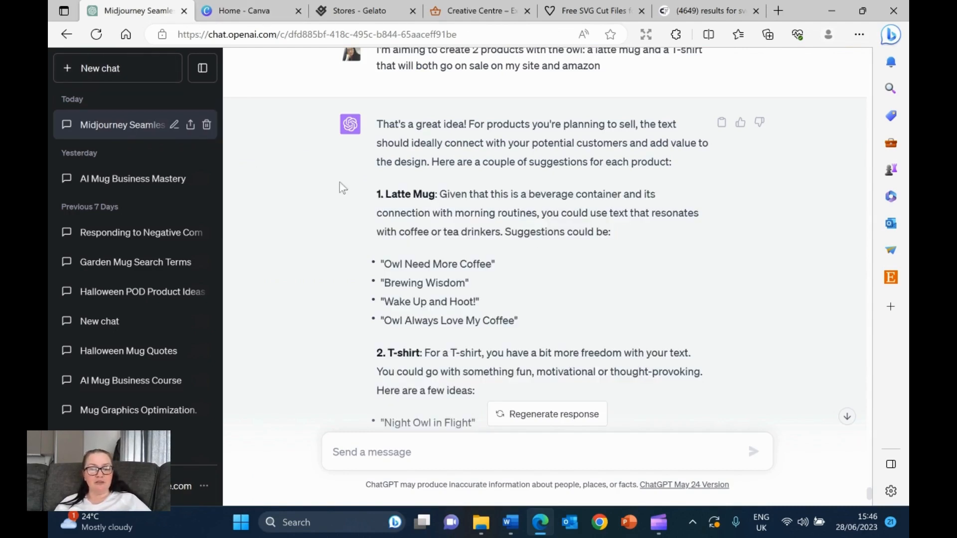
pyautogui.scroll(-2, 421, 197)
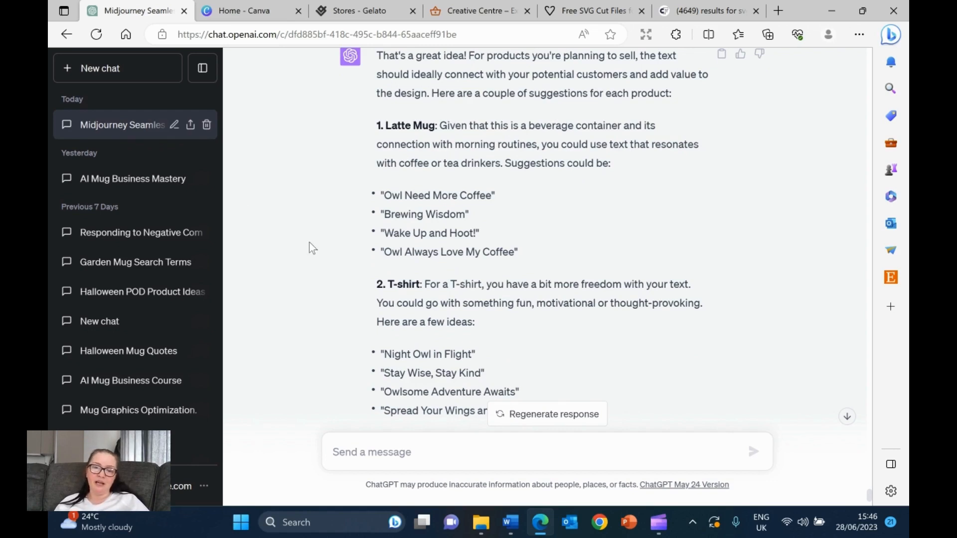
pyautogui.scroll(-4, 462, 274)
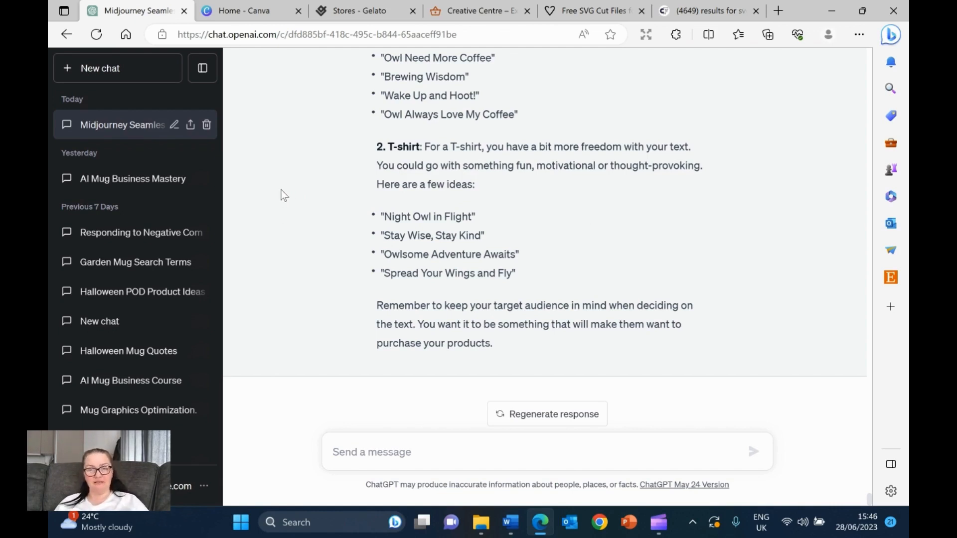
# - View the Free Owl Be Home For Christmas SVG Cut File among LoveSVG's owl results and return to the results list
pyautogui.click(596, 9)
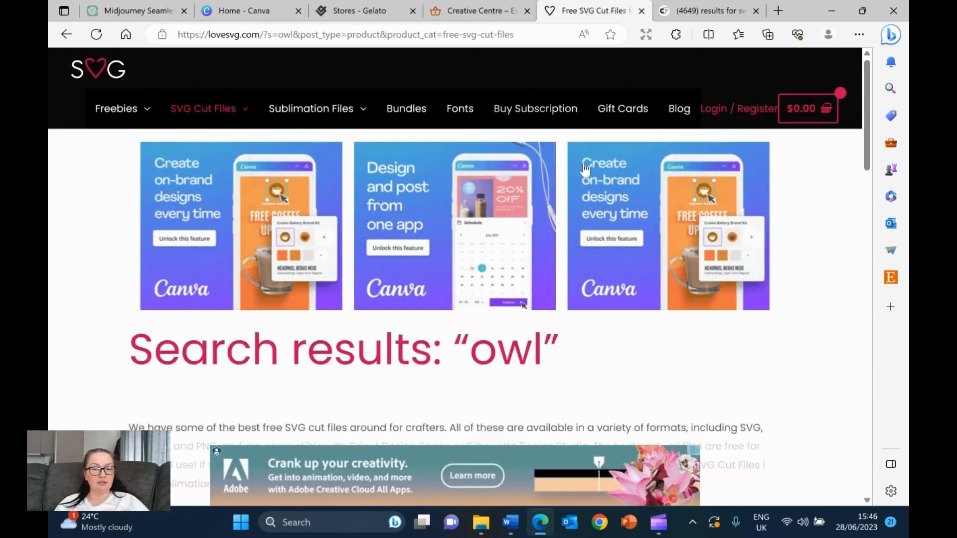
pyautogui.scroll(-4, 519, 277)
pyautogui.scroll(-9, 507, 282)
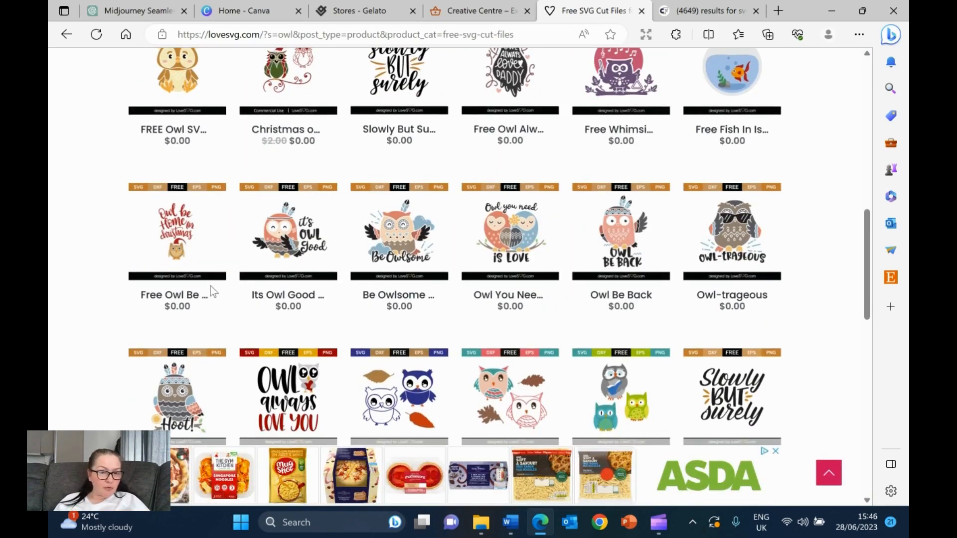
pyautogui.click(183, 254)
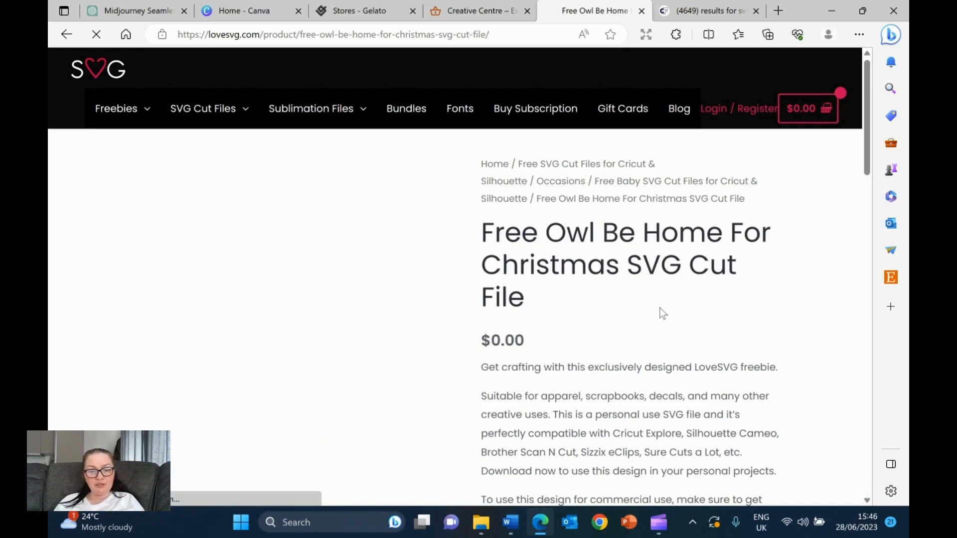
pyautogui.scroll(-2, 442, 314)
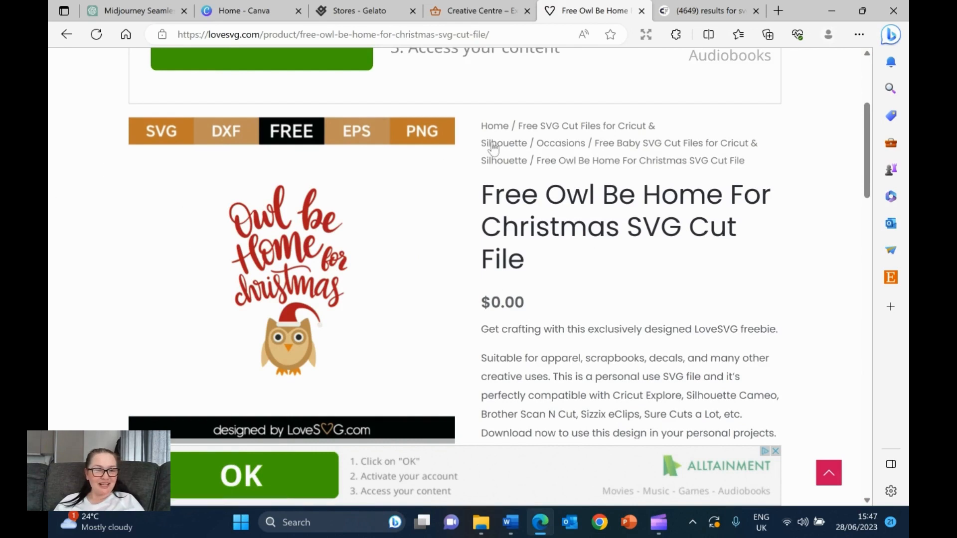
pyautogui.click(66, 34)
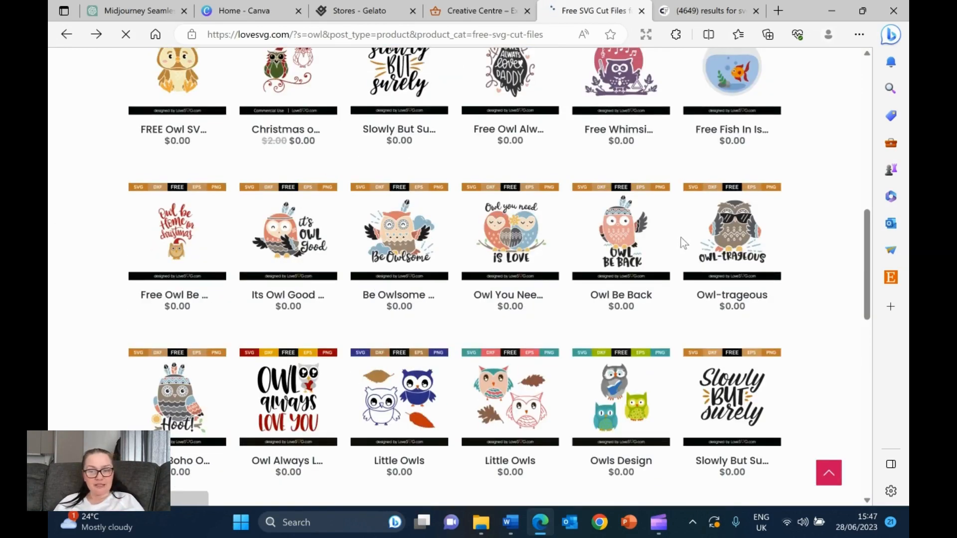
# - Browse the LoveSVG owl designs down to the last row and back to the search filters
pyautogui.scroll(-3, 679, 242)
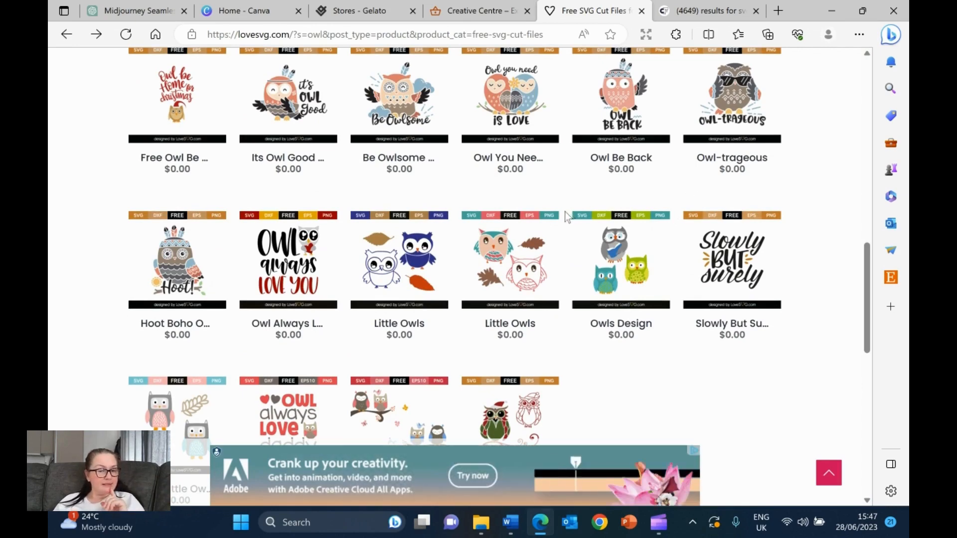
pyautogui.scroll(-3, 299, 309)
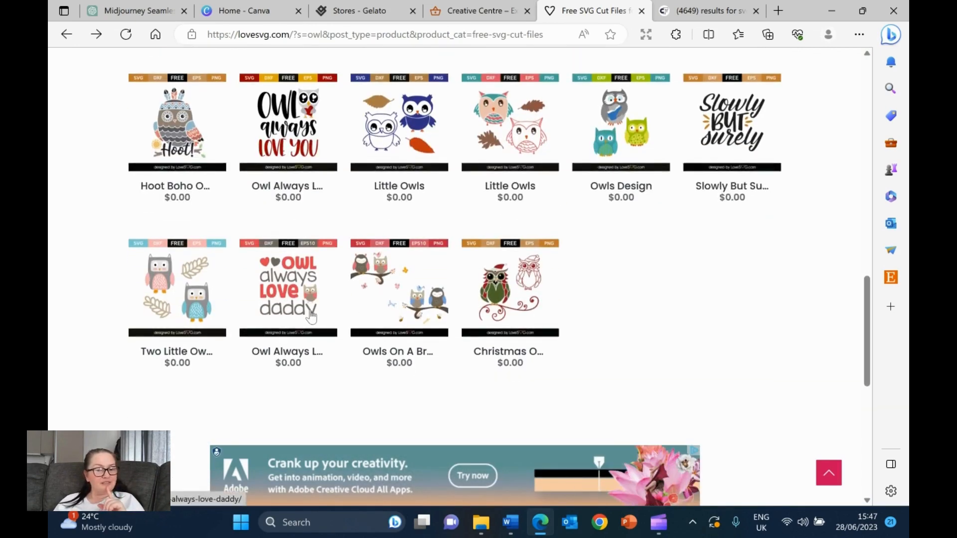
pyautogui.scroll(3, 745, 279)
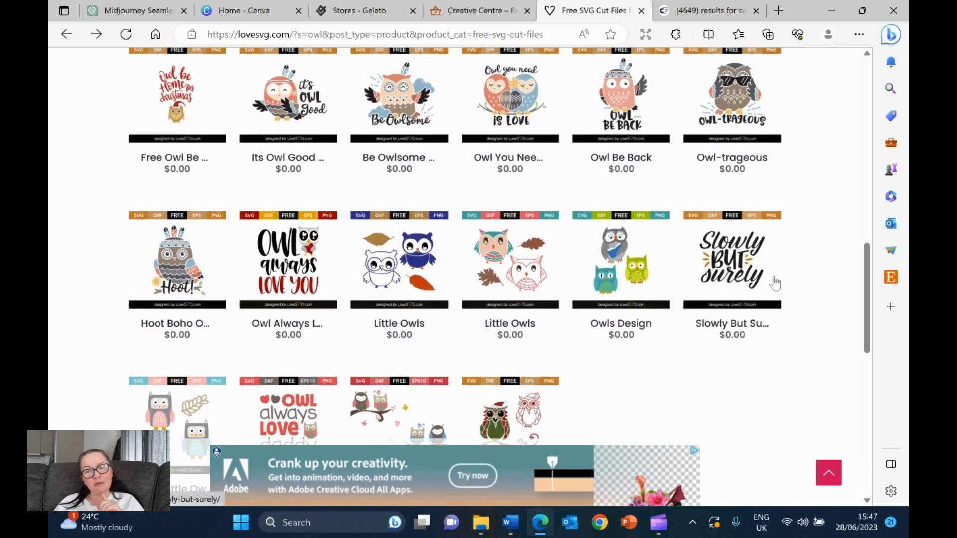
pyautogui.scroll(8, 729, 273)
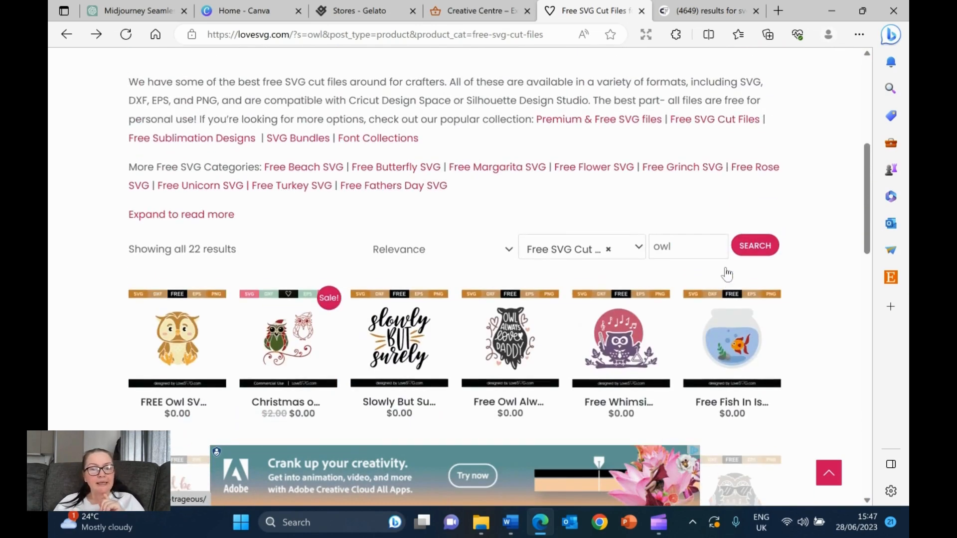
pyautogui.scroll(-5, 532, 272)
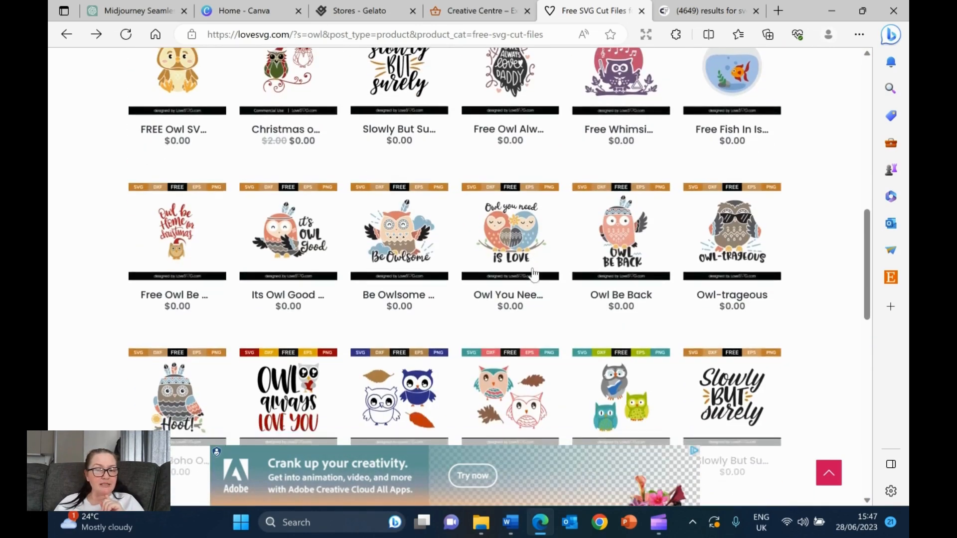
pyautogui.scroll(4, 524, 204)
# - Rerun the LoveSVG search for "owl" in the category Free SVG Cut Files for Cricut & Silhouette
pyautogui.click(561, 184)
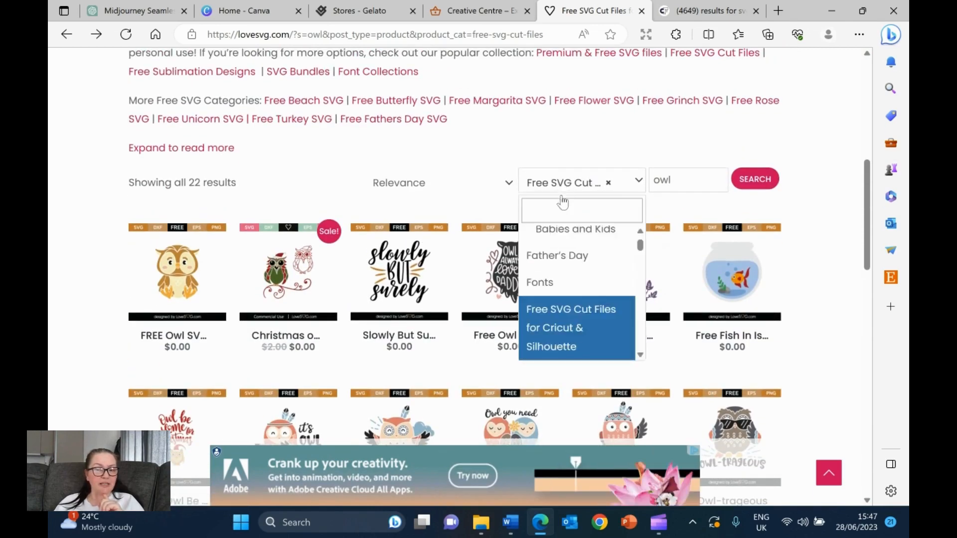
pyautogui.click(590, 336)
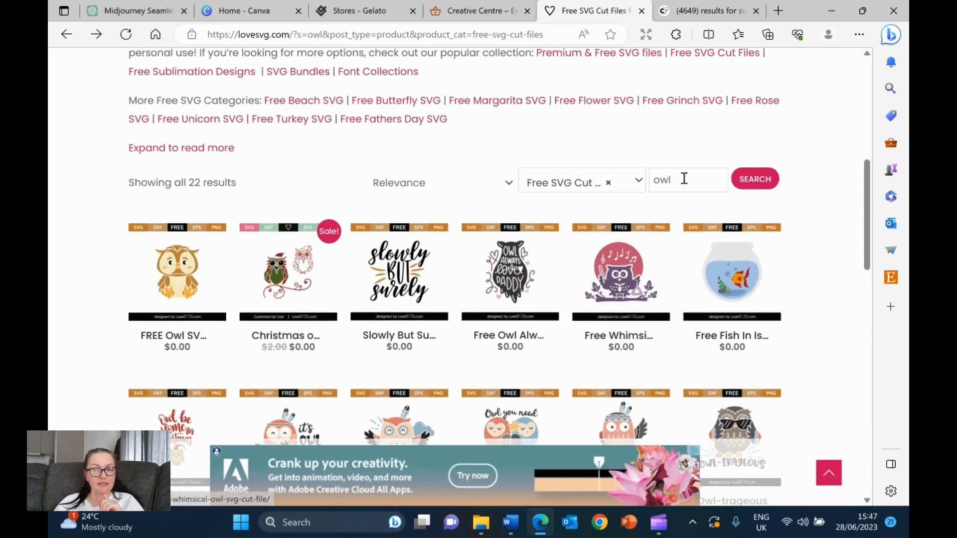
pyautogui.click(745, 182)
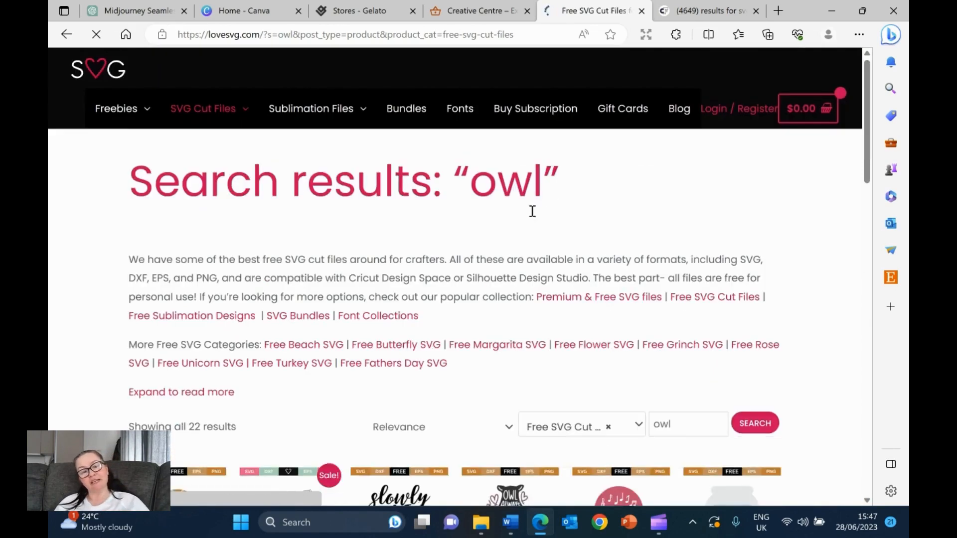
# - Look through the refreshed LoveSVG owl designs and switch back to the Creative Fabrica owl results
pyautogui.scroll(-6, 475, 243)
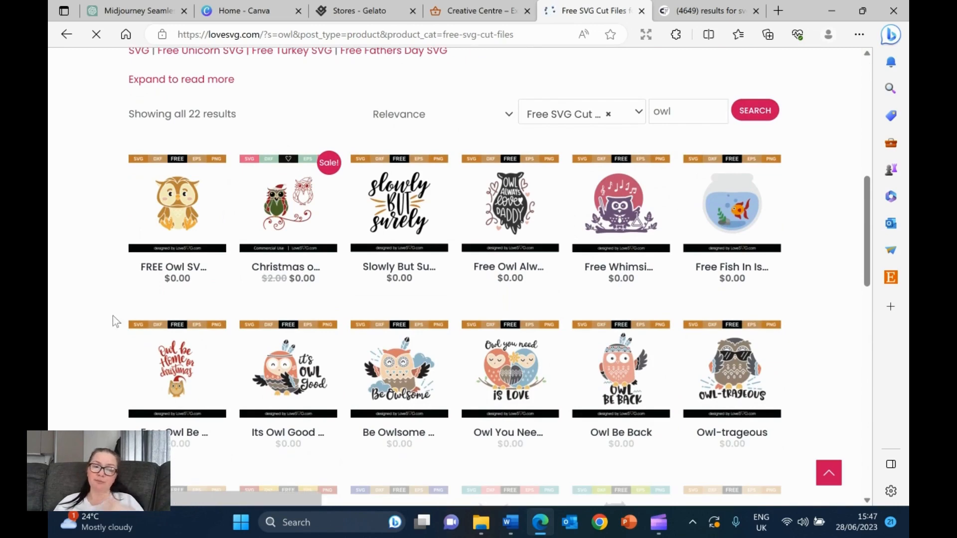
pyautogui.scroll(-7, 363, 259)
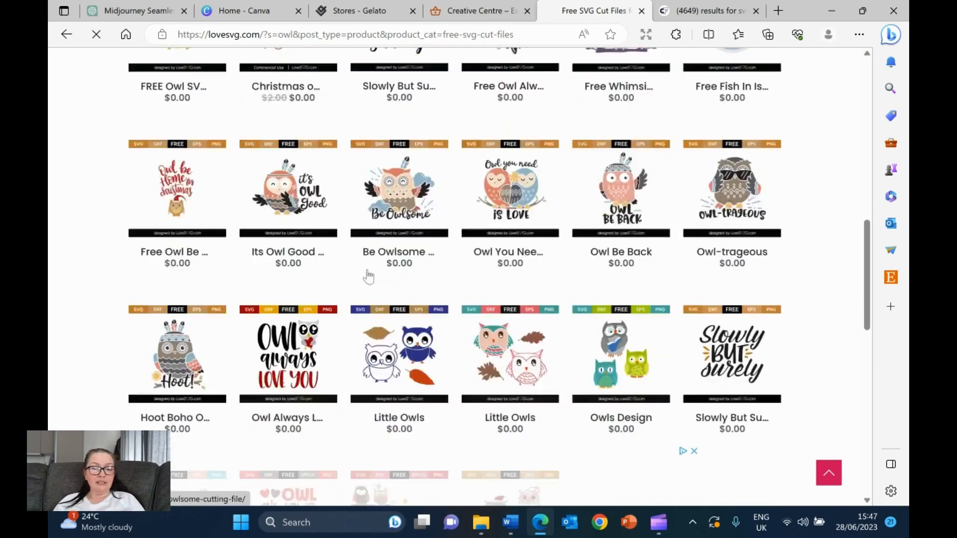
pyautogui.scroll(-3, 455, 278)
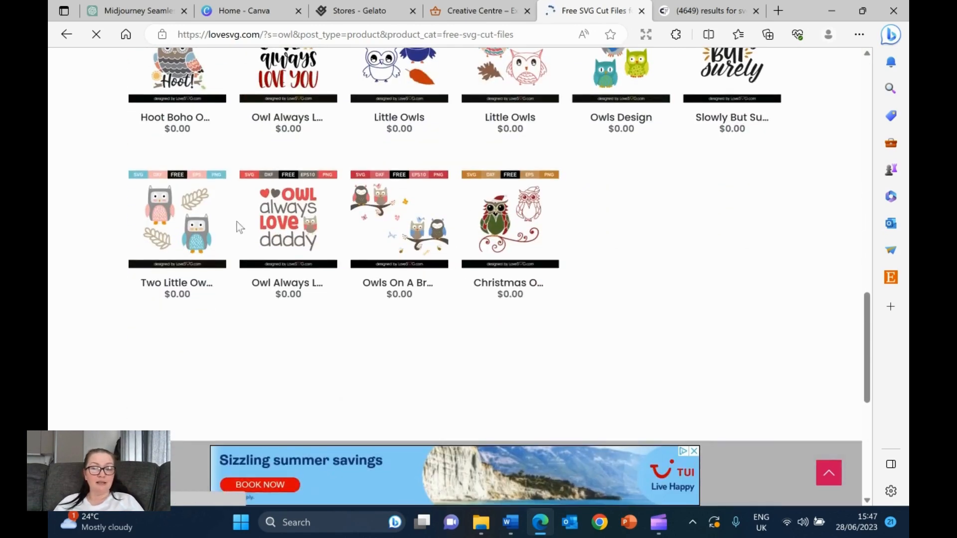
pyautogui.scroll(4, 327, 214)
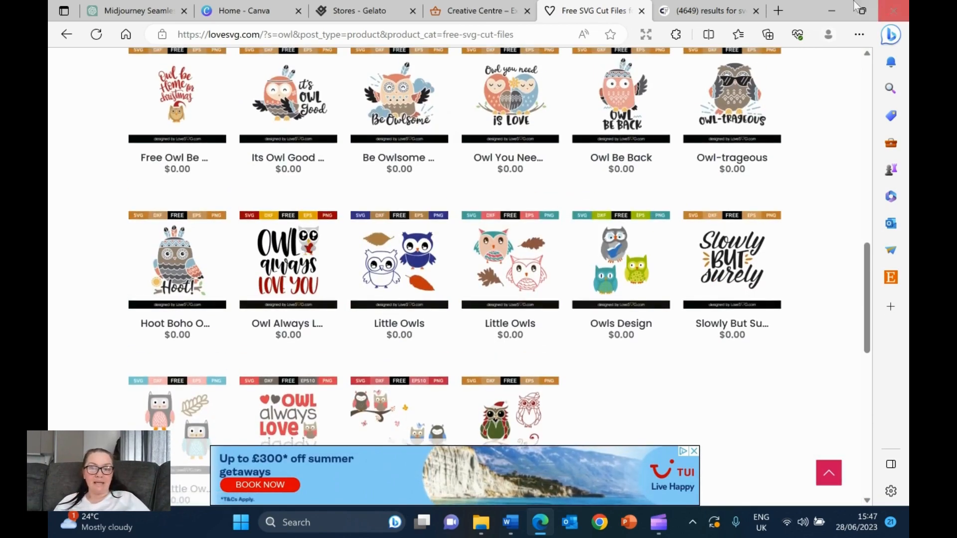
pyautogui.click(723, 10)
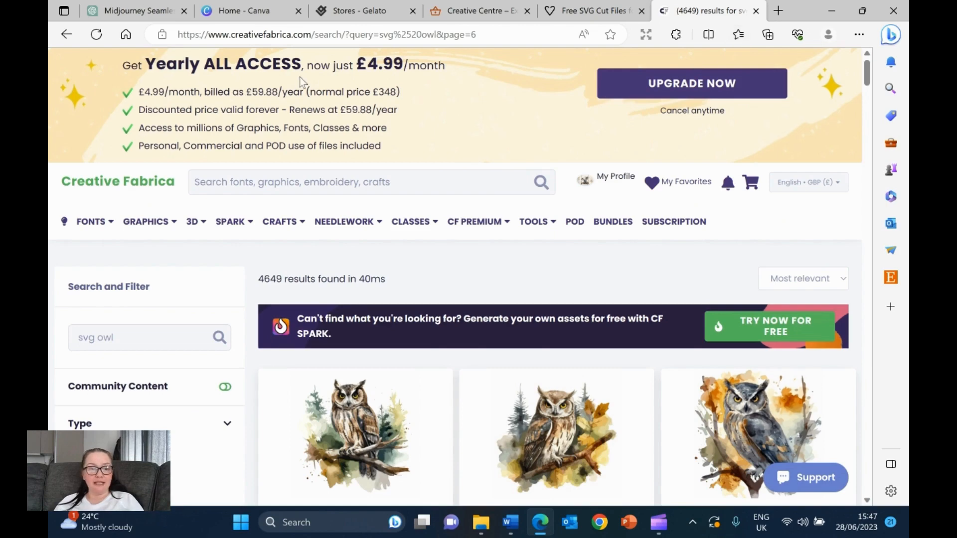
# - Look through the Creative Fabrica "svg owl" designs along with the type, category and special license filters
pyautogui.moveTo(281, 221)
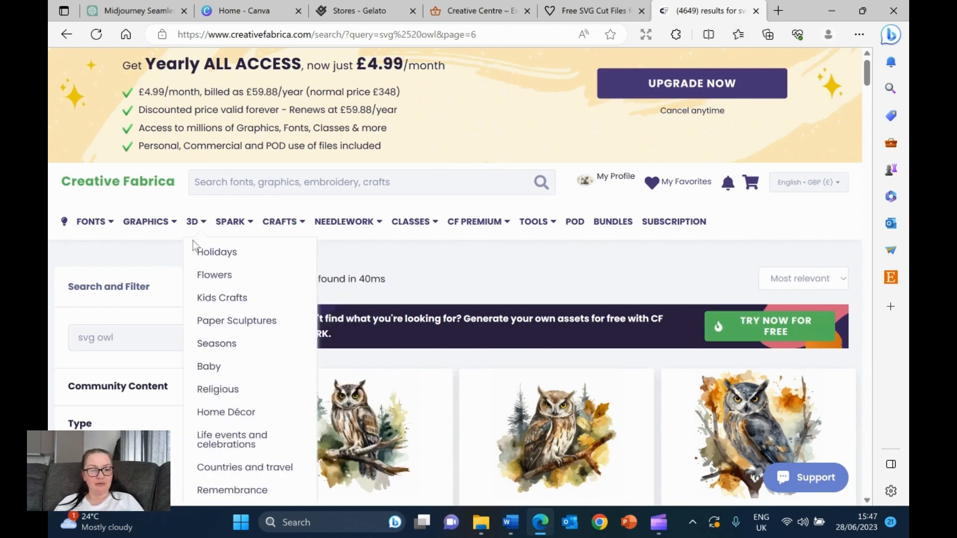
pyautogui.scroll(-4, 115, 131)
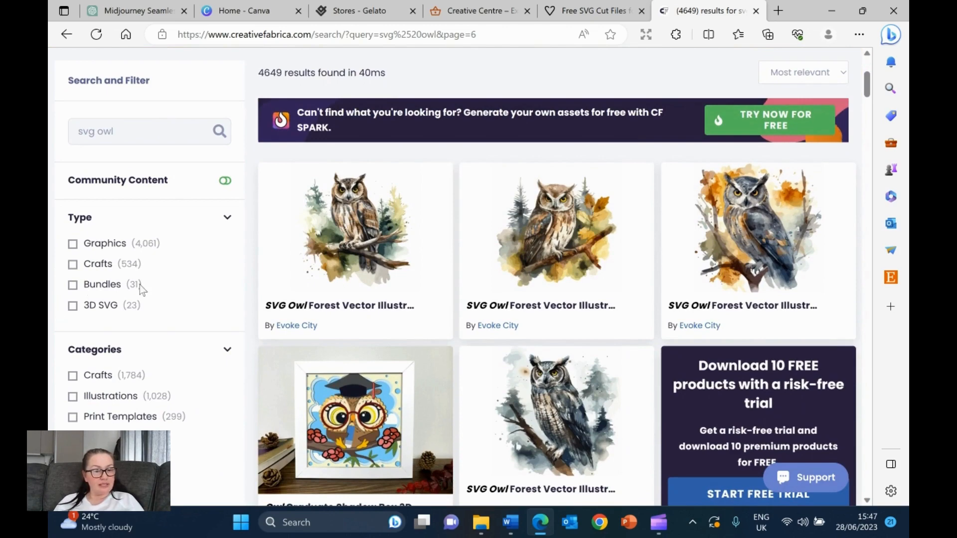
pyautogui.scroll(-3, 94, 309)
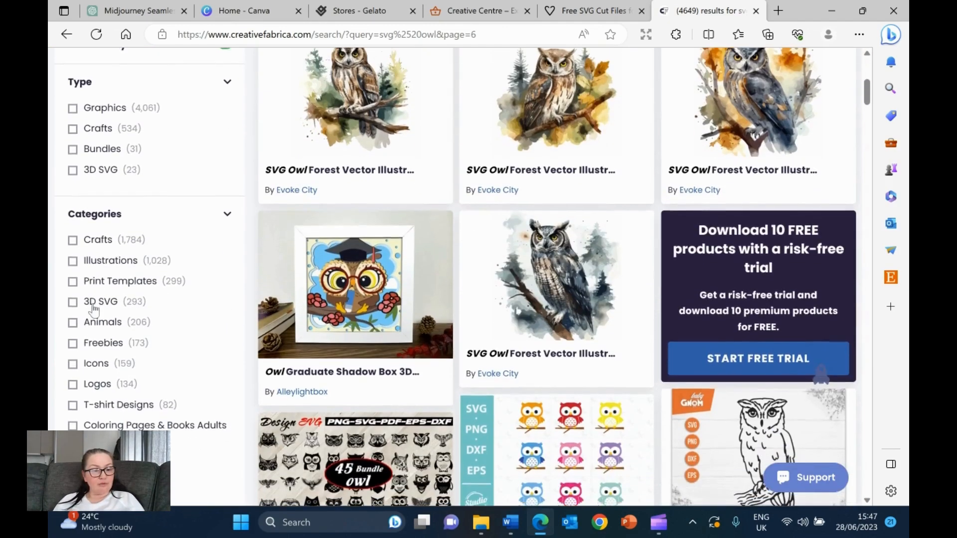
pyautogui.scroll(-3, 137, 313)
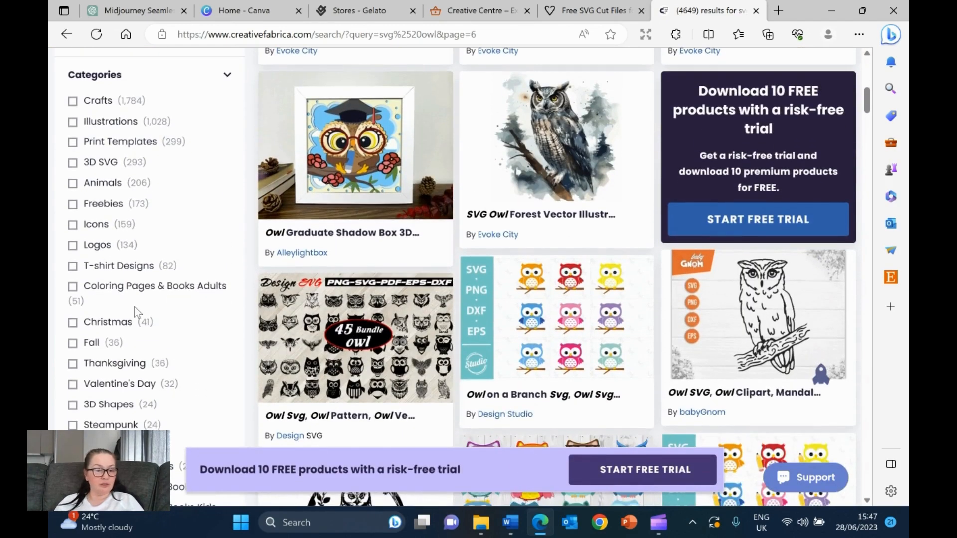
pyautogui.scroll(10, 280, 210)
pyautogui.scroll(-6, 339, 178)
pyautogui.scroll(-15, 356, 177)
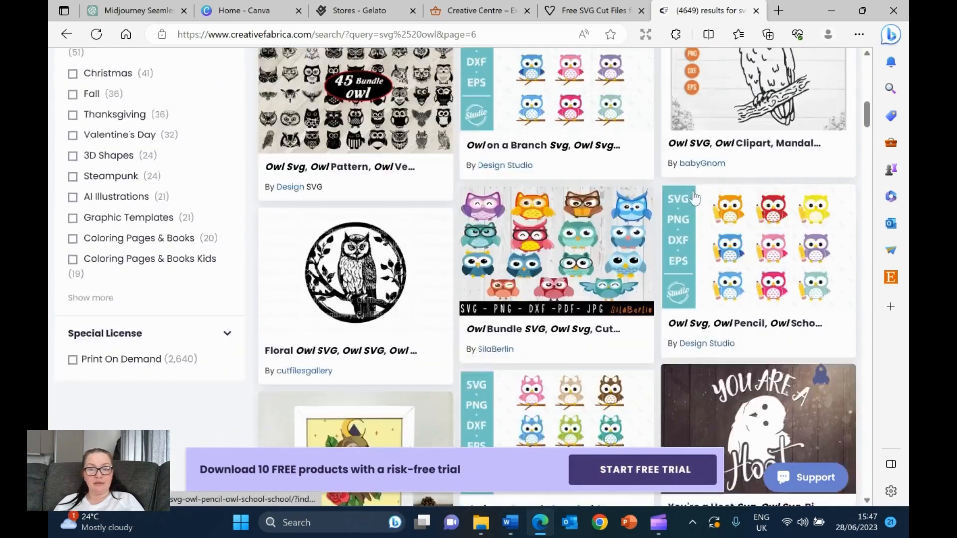
pyautogui.scroll(15, 130, 241)
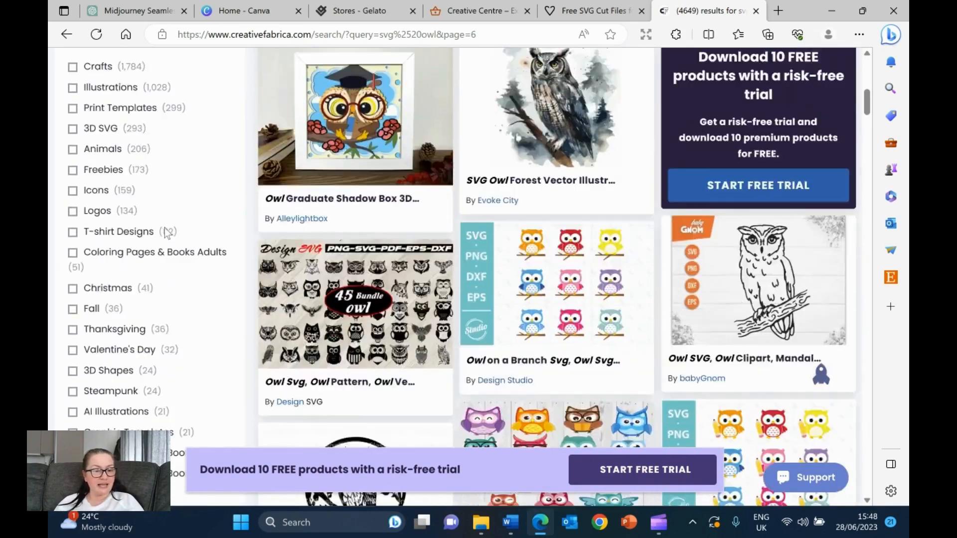
# - Search Creative Fabrica for "svg owl sayings"
pyautogui.scroll(-4, 166, 228)
pyautogui.scroll(10, 166, 227)
pyautogui.click(172, 202)
pyautogui.write('sayings')
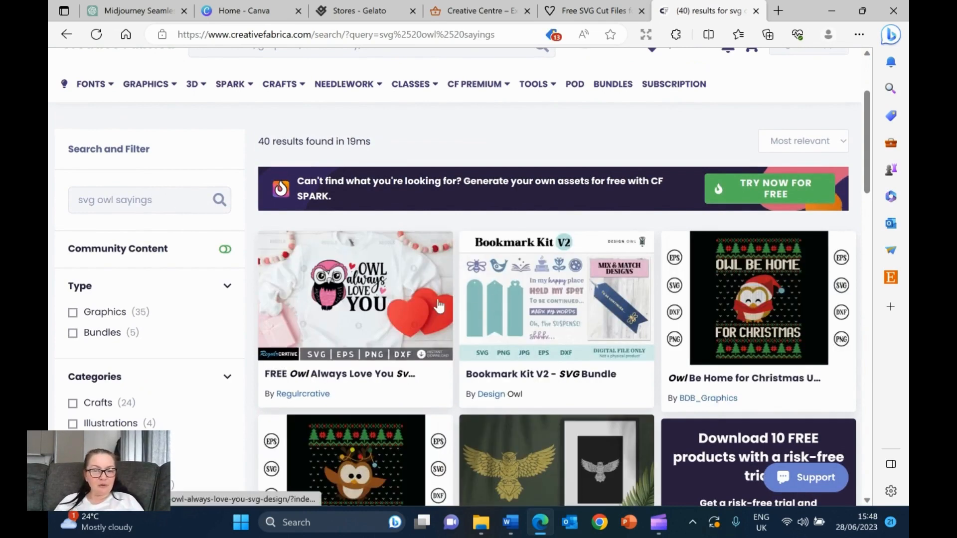
# - Browse the "svg owl sayings" designs down to the last row for owl slogan ideas
pyautogui.scroll(-5, 633, 296)
pyautogui.scroll(4, 633, 295)
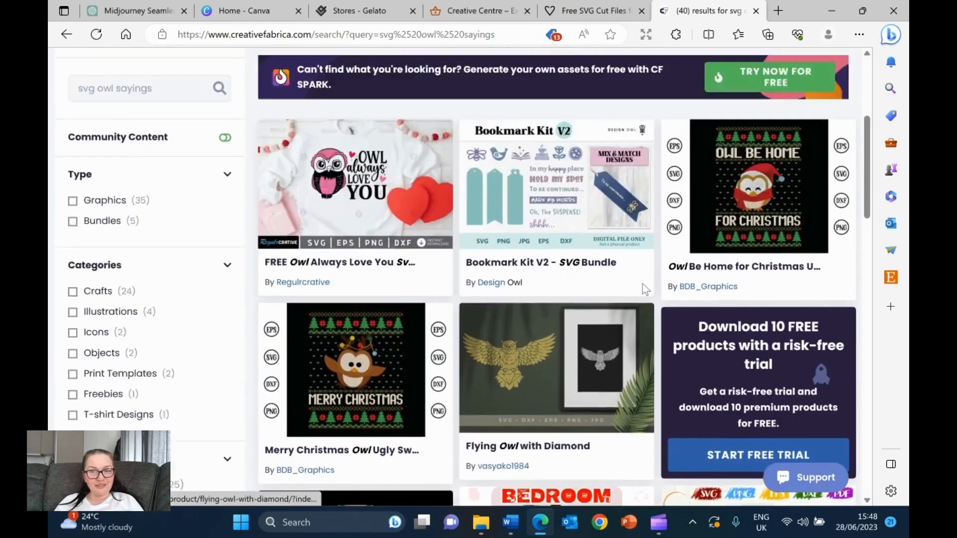
pyautogui.scroll(-4, 765, 333)
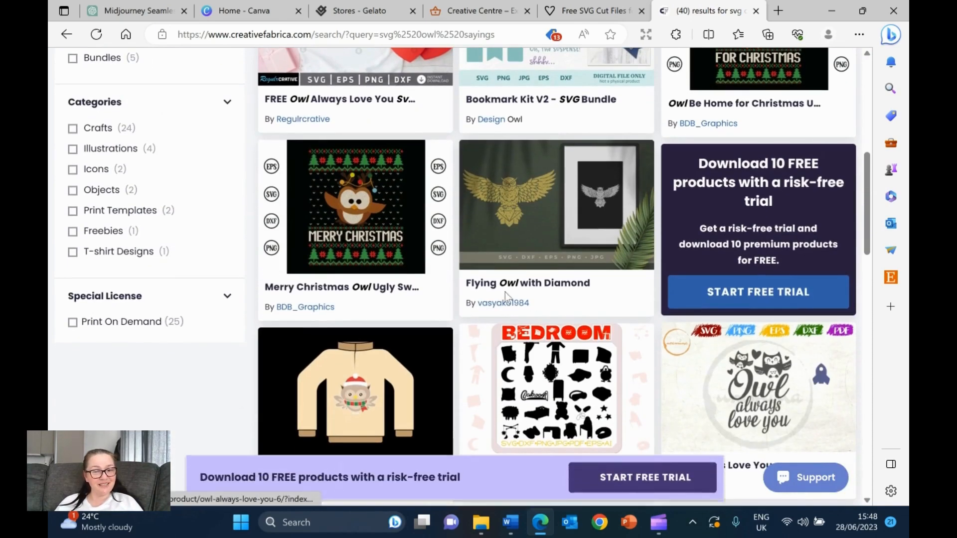
pyautogui.scroll(-4, 459, 281)
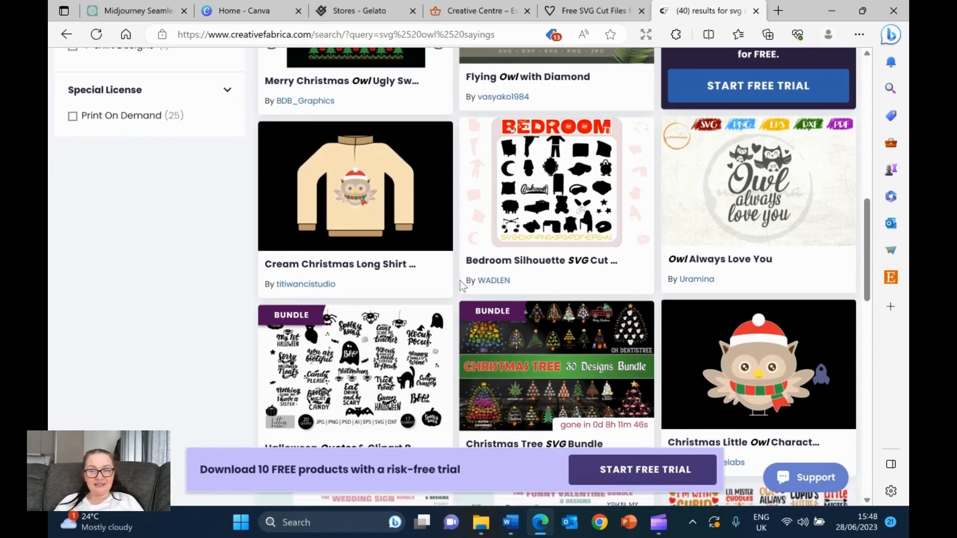
pyautogui.scroll(-9, 387, 306)
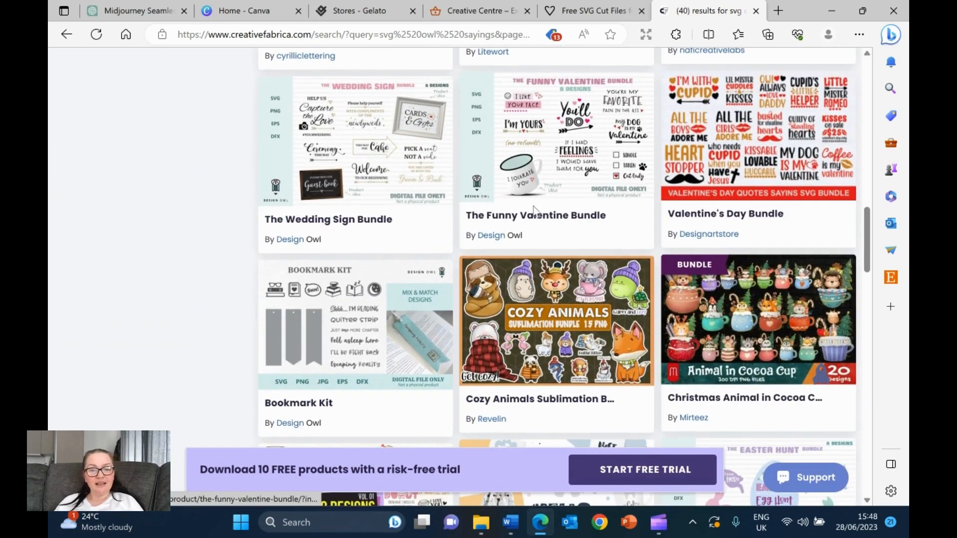
pyautogui.scroll(-5, 627, 259)
pyautogui.scroll(-11, 626, 259)
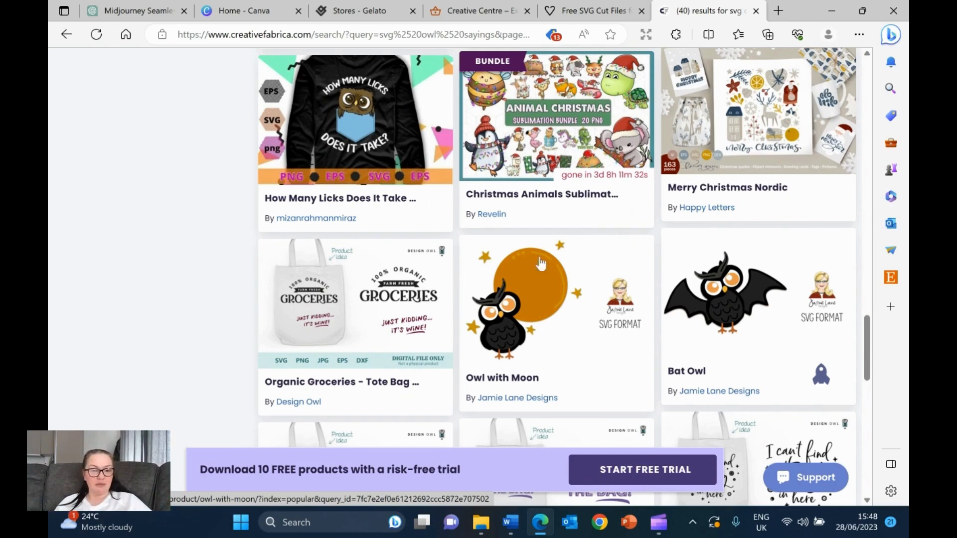
pyautogui.scroll(-10, 588, 289)
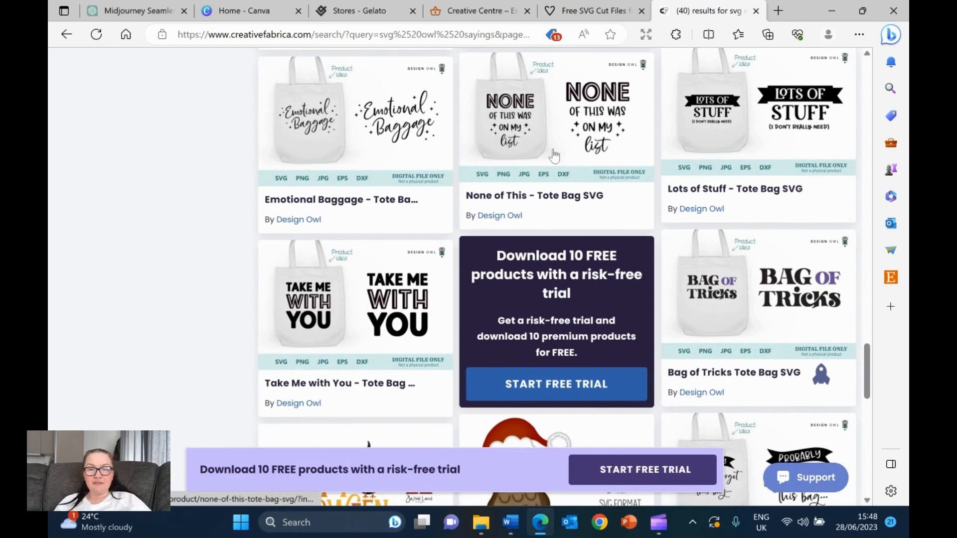
pyautogui.scroll(-5, 831, 314)
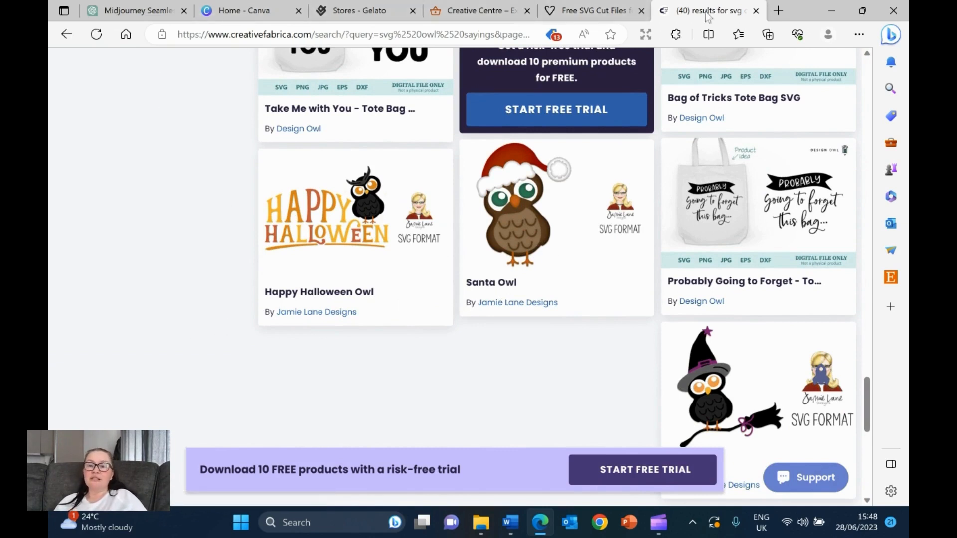
# - Close the Creative Fabrica and LoveSVG pages and the Downloads folder window, and switch to the Owl folder in File Explorer
pyautogui.click(755, 11)
pyautogui.click(752, 11)
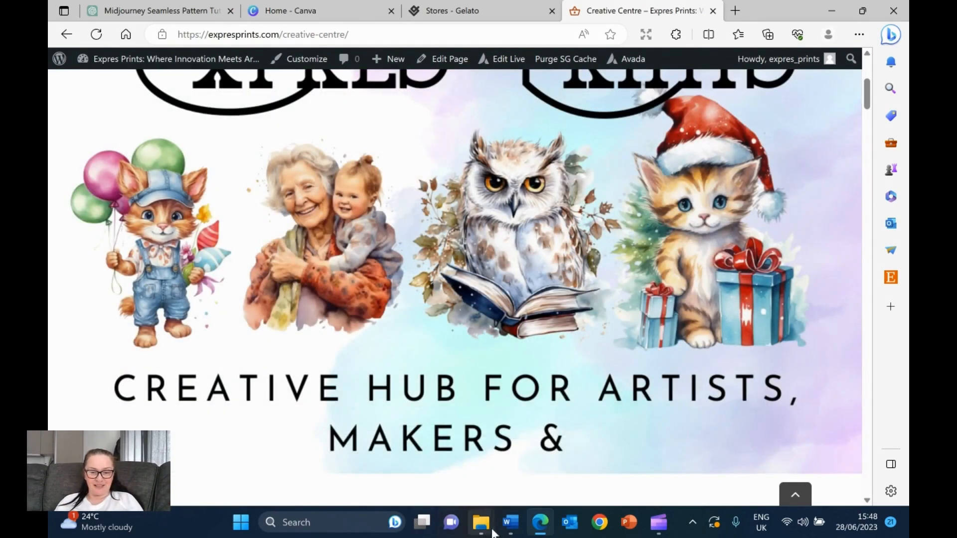
pyautogui.moveTo(482, 533)
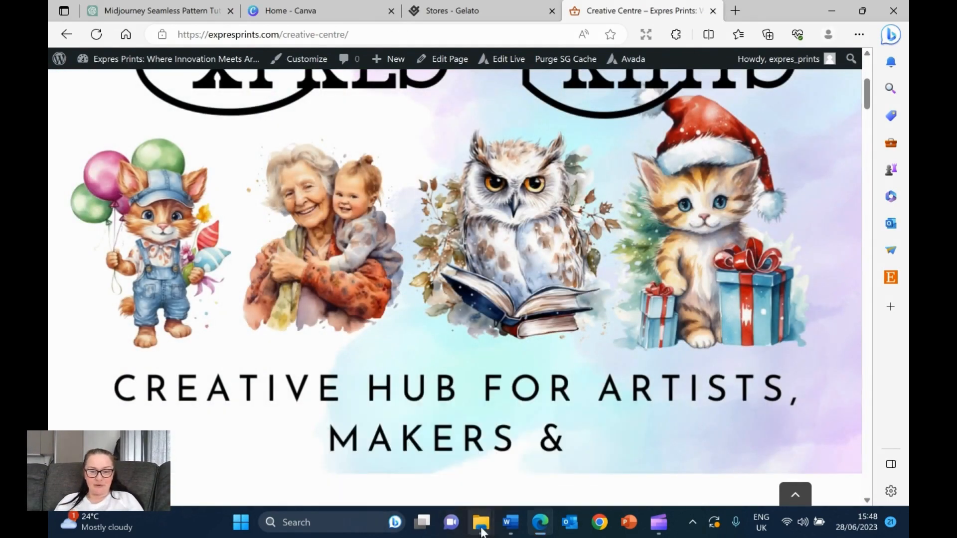
pyautogui.moveTo(587, 420)
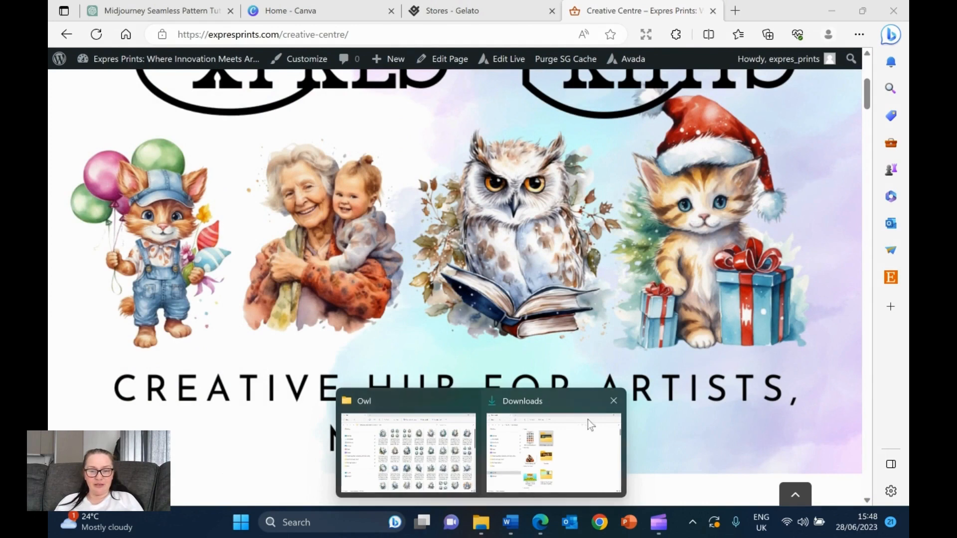
pyautogui.click(614, 403)
pyautogui.click(451, 449)
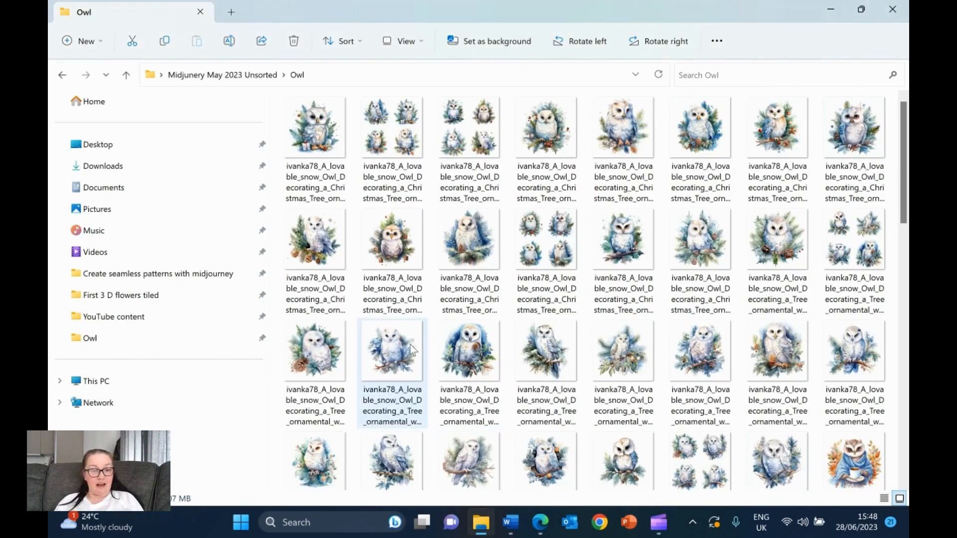
# - View the snow owl Christmas images one after another from the first picture in the Owl folder, and return to the folder
pyautogui.doubleClick(323, 130)
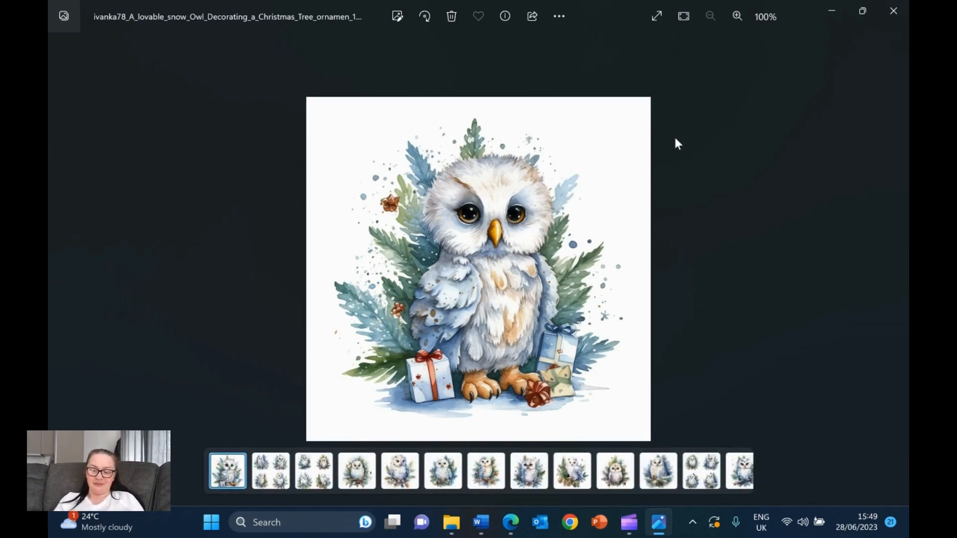
pyautogui.press('Right')
pyautogui.press('Right')
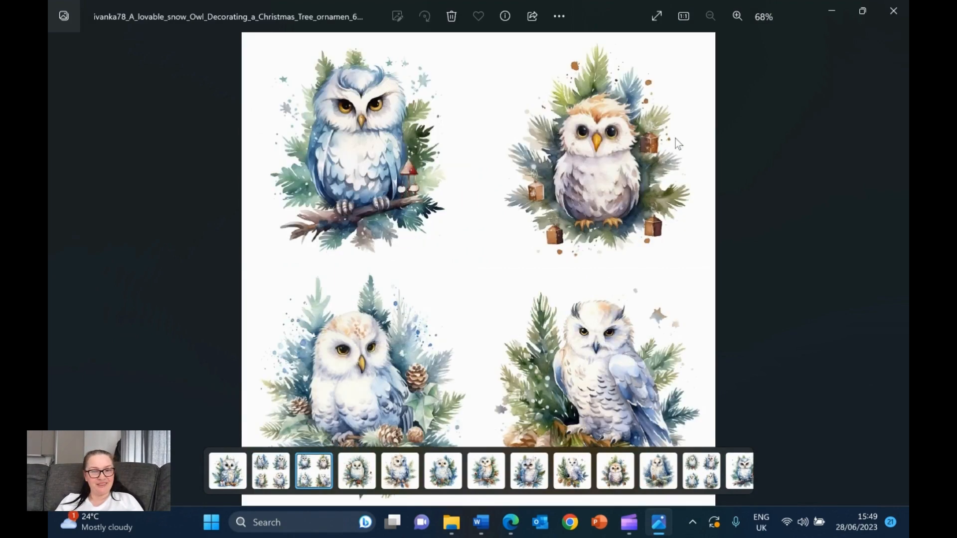
pyautogui.press('Right')
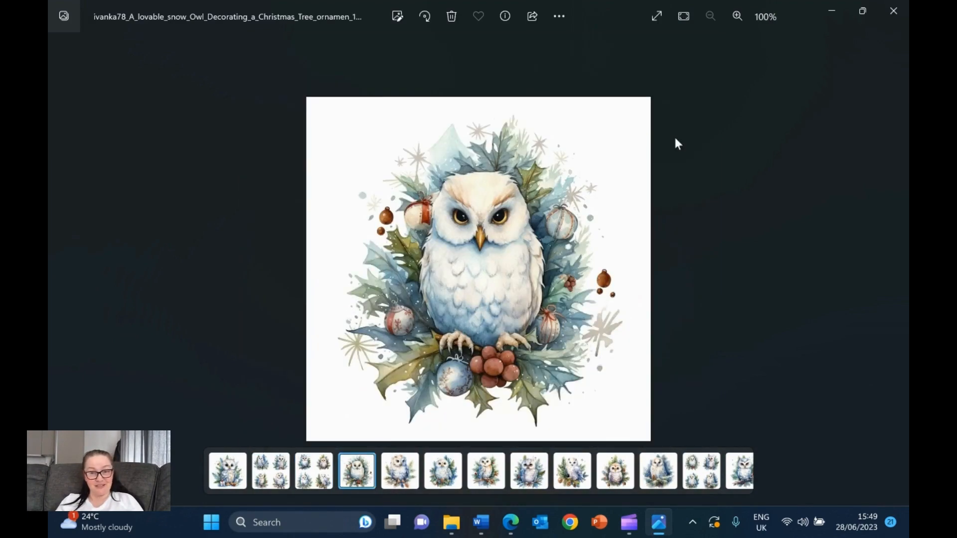
pyautogui.press('Right')
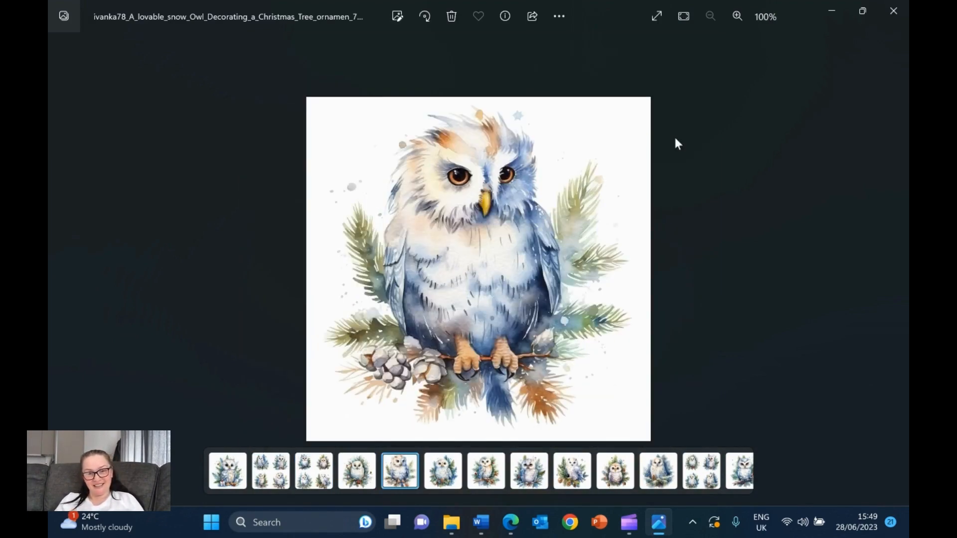
pyautogui.press('Right')
pyautogui.press('Right')
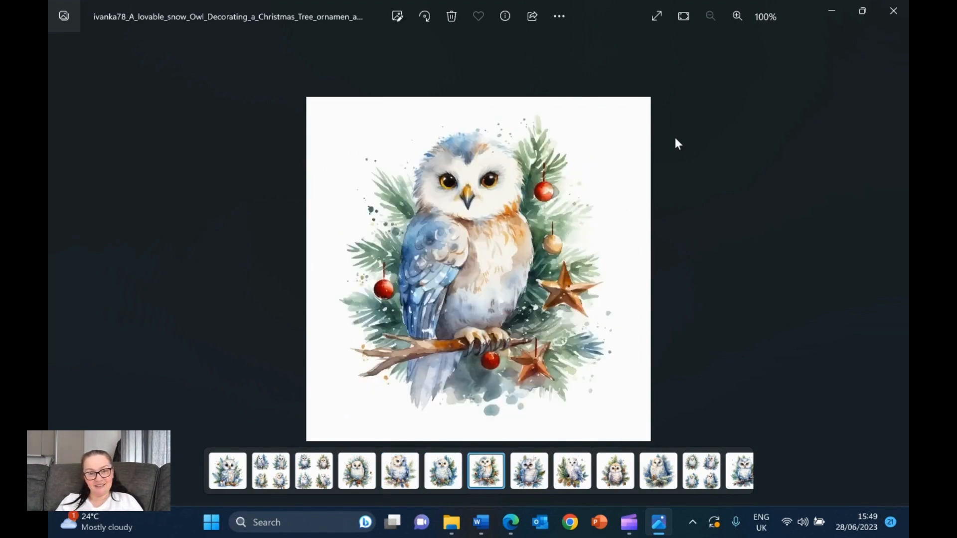
pyautogui.press('Right')
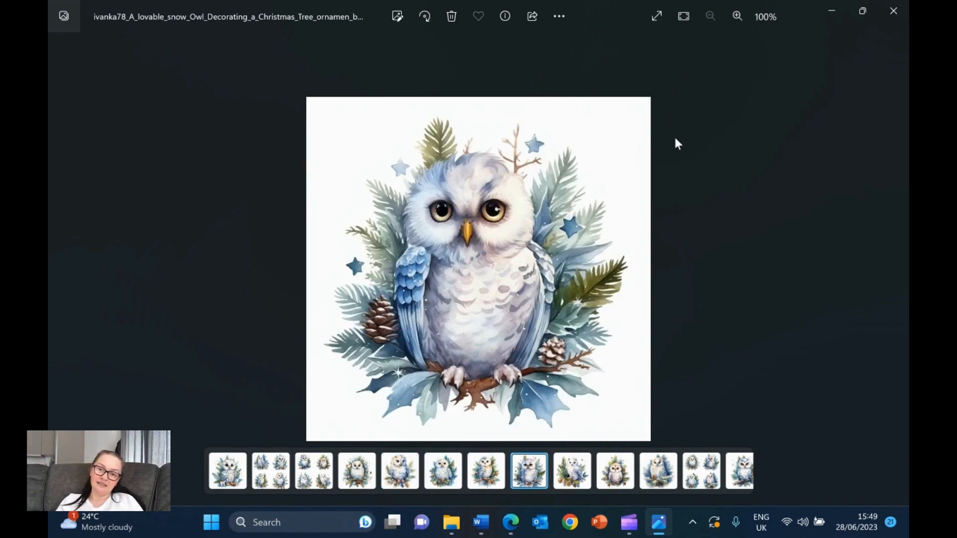
pyautogui.press('Right')
pyautogui.press('Right')
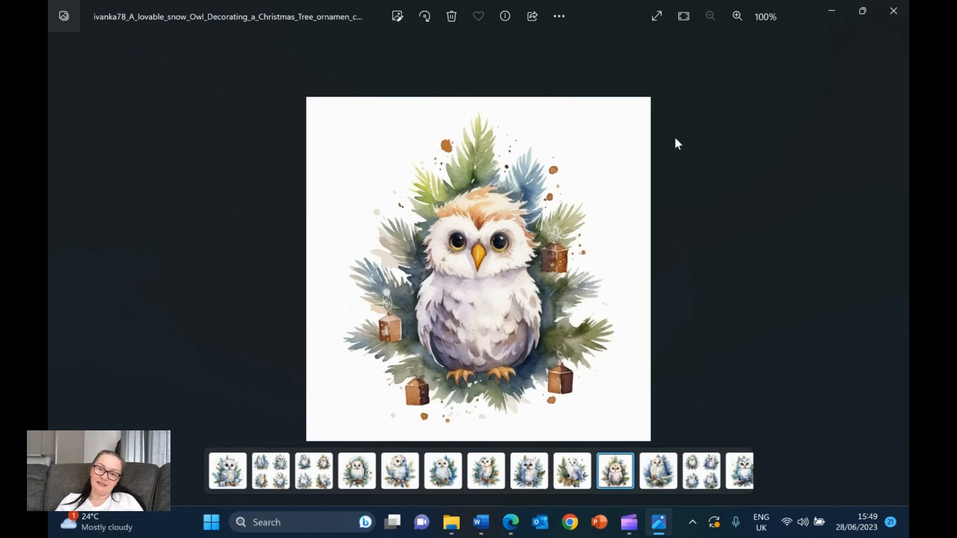
pyautogui.press('Right')
pyautogui.press('Right')
pyautogui.press('Right')
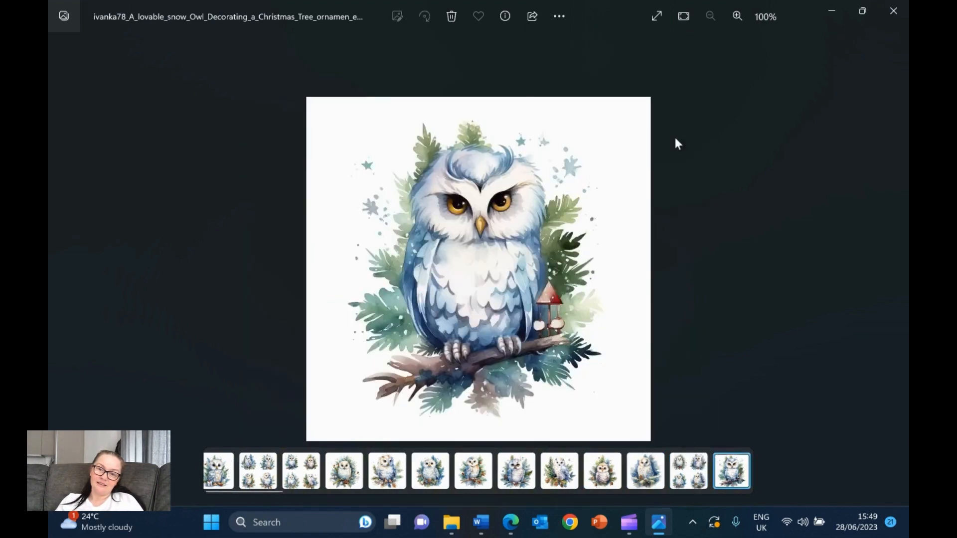
pyautogui.press('Right')
pyautogui.press('Right')
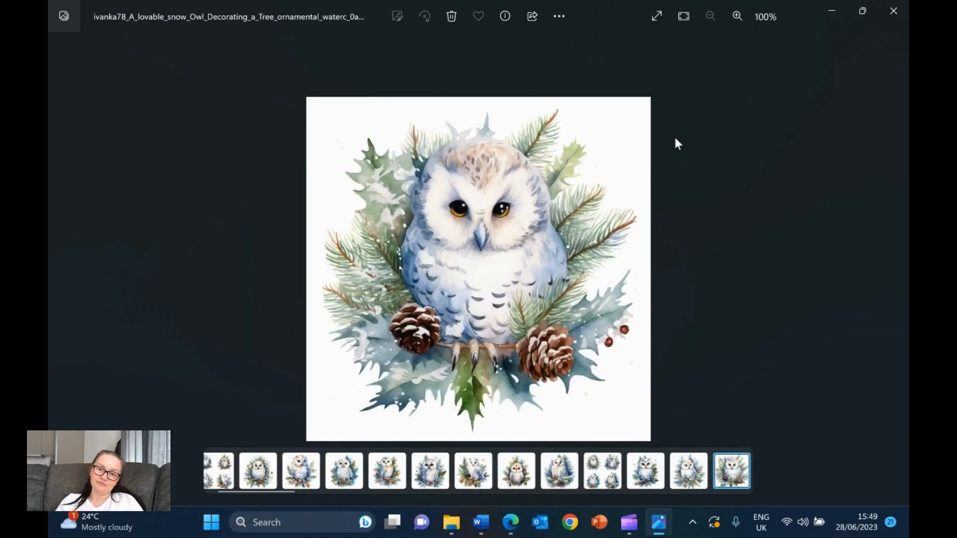
pyautogui.press('Right')
pyautogui.press('Right')
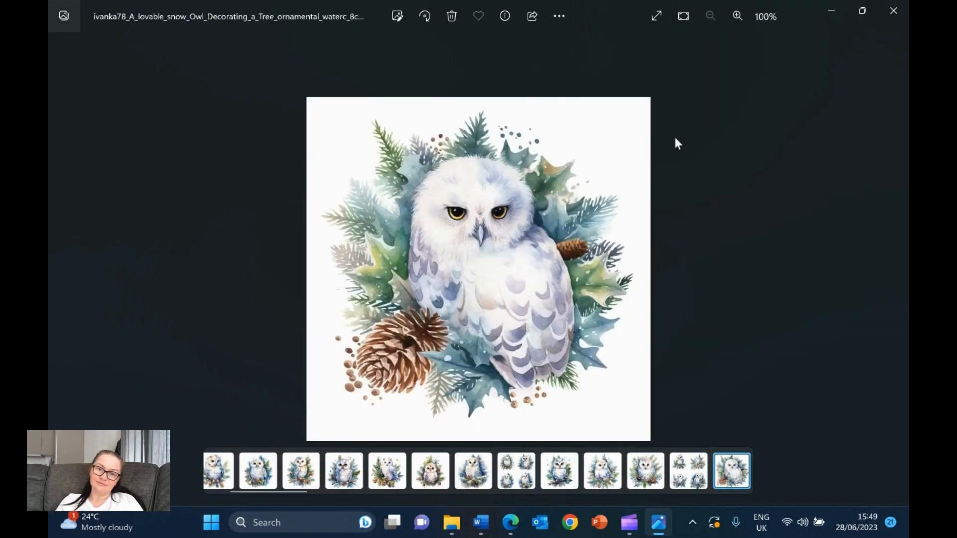
pyautogui.press('Right')
pyautogui.press('Right')
pyautogui.press('Right')
pyautogui.press('Right')
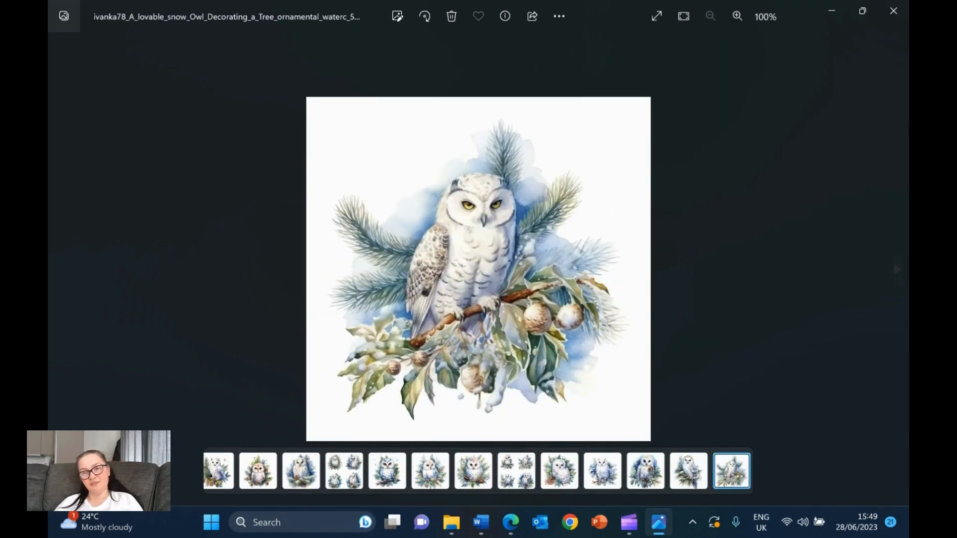
pyautogui.click(905, 10)
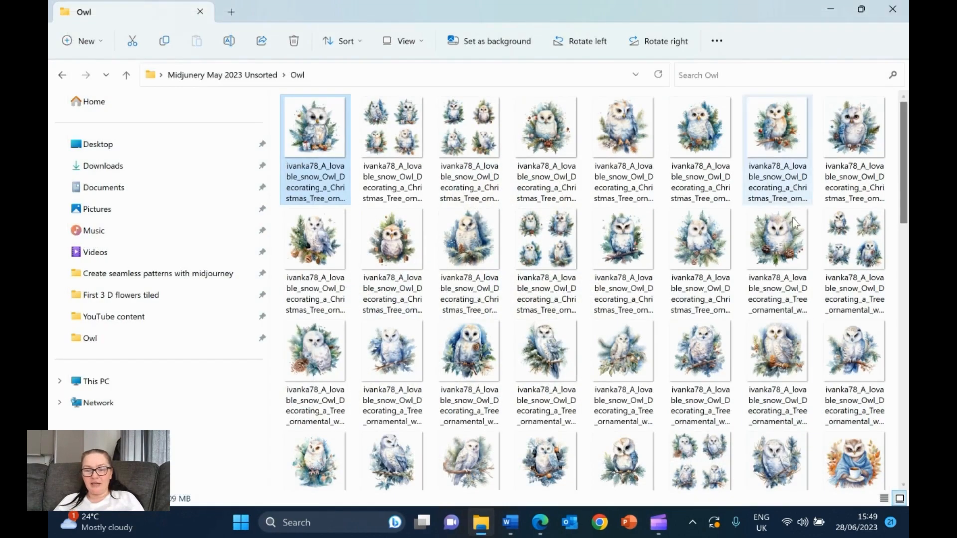
# - View the shortlisted owl images at the end of the Owl folder, from "maybe 1" through to "owl 1"
pyautogui.scroll(-3, 740, 378)
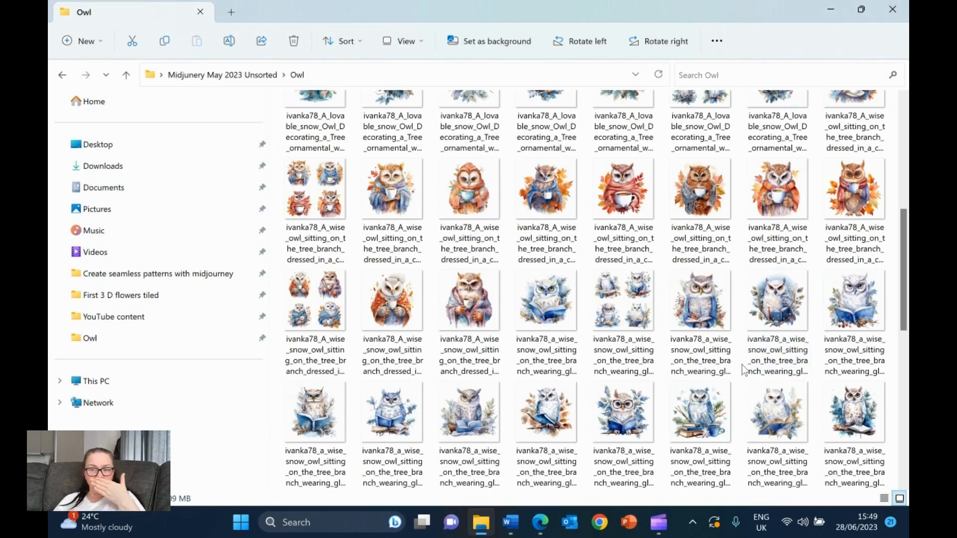
pyautogui.scroll(-5, 741, 369)
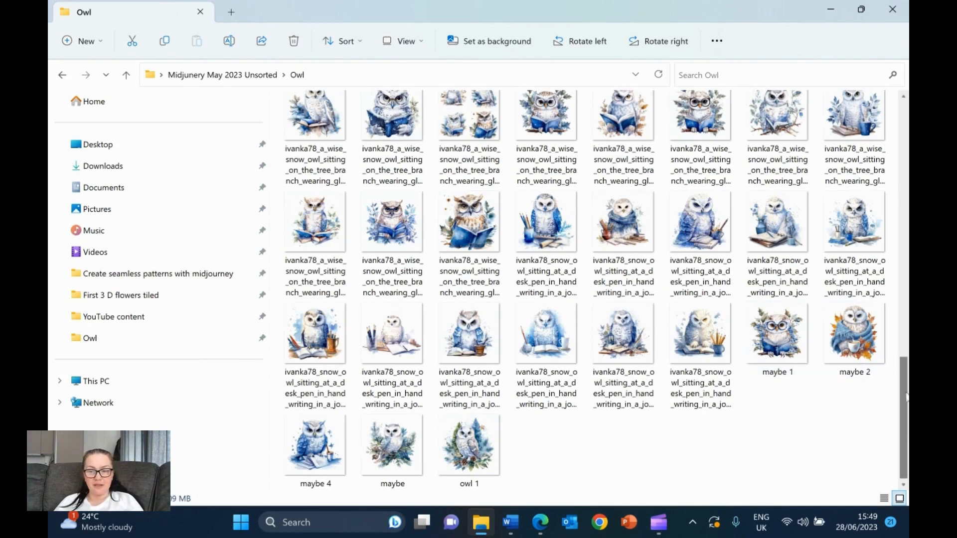
pyautogui.doubleClick(773, 351)
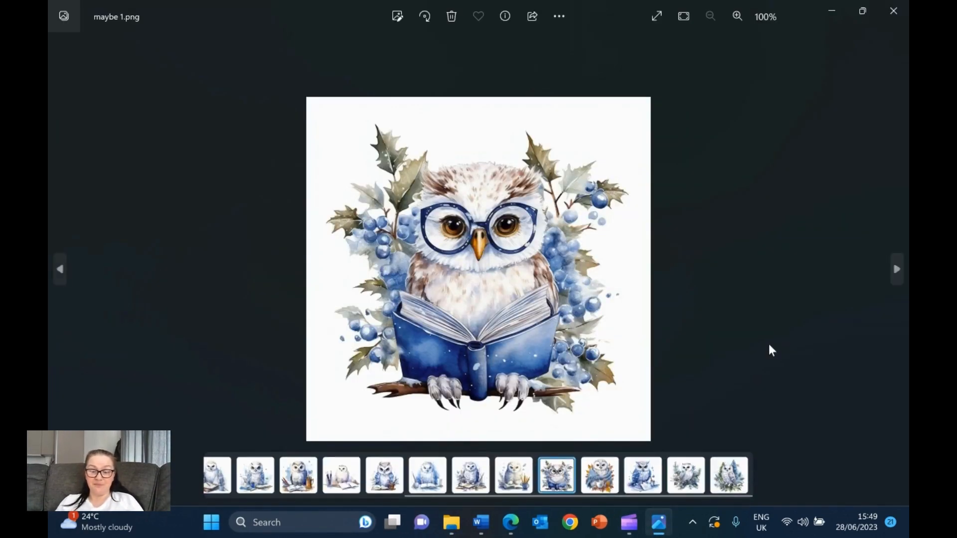
pyautogui.press('Right')
pyautogui.press('Right')
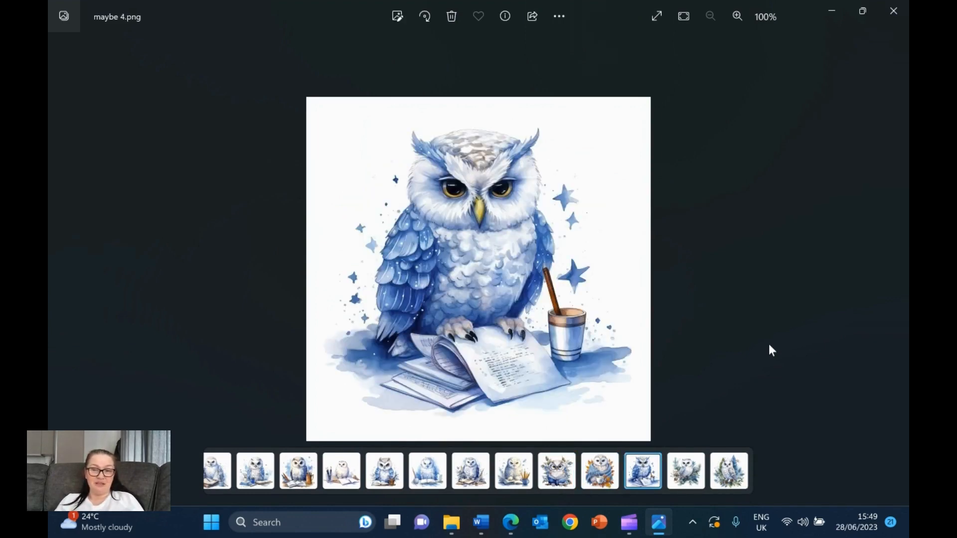
pyautogui.press('Right')
pyautogui.press('Right')
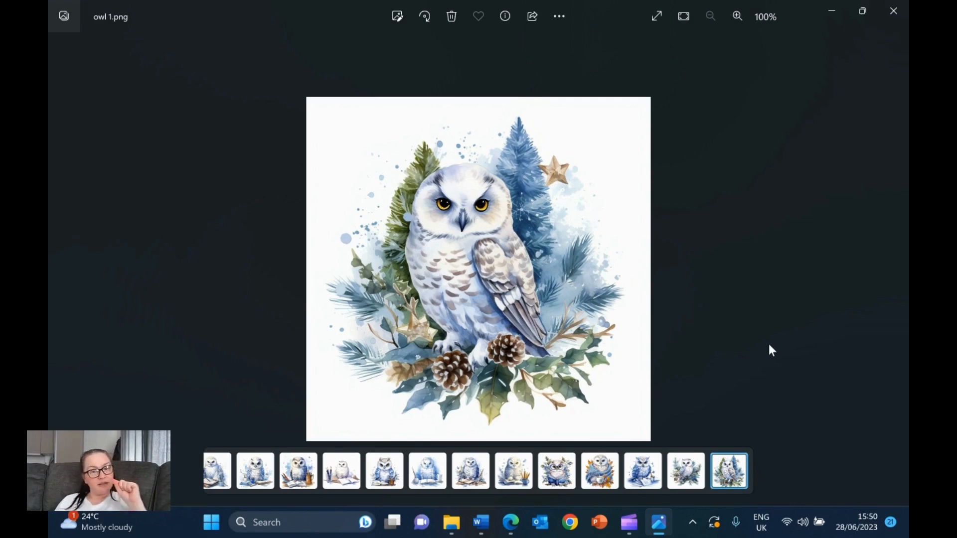
# - Close the owl 1 image preview and switch to the Canva home page in Edge
pyautogui.click(900, 15)
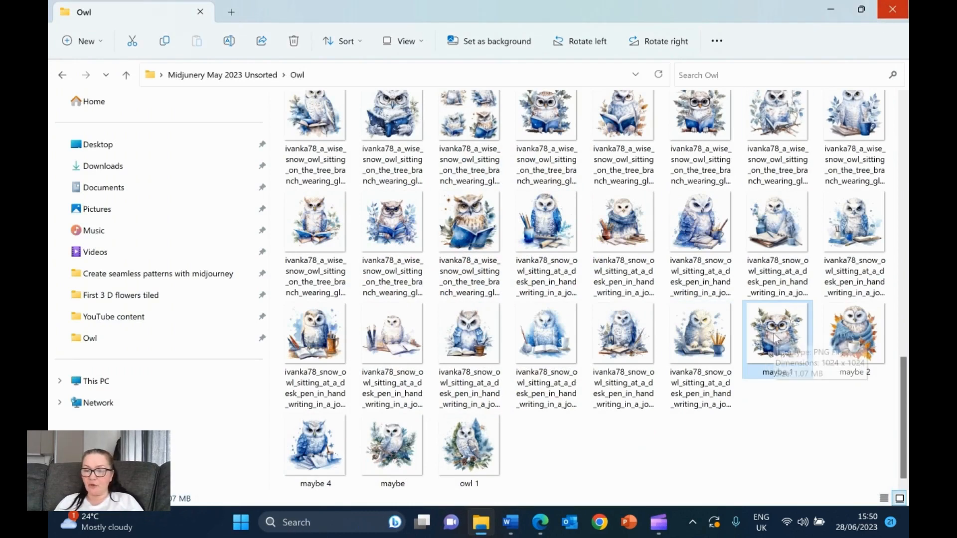
pyautogui.click(539, 522)
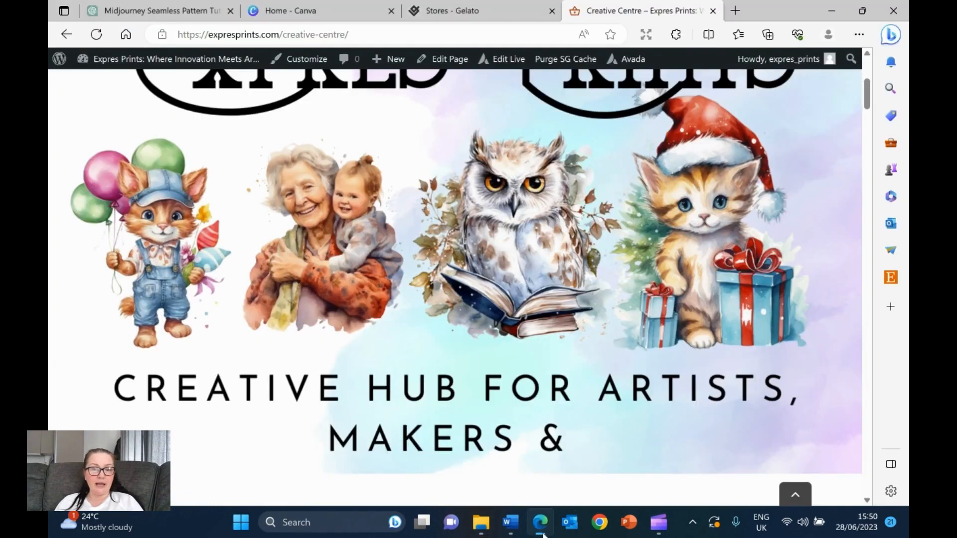
pyautogui.click(316, 11)
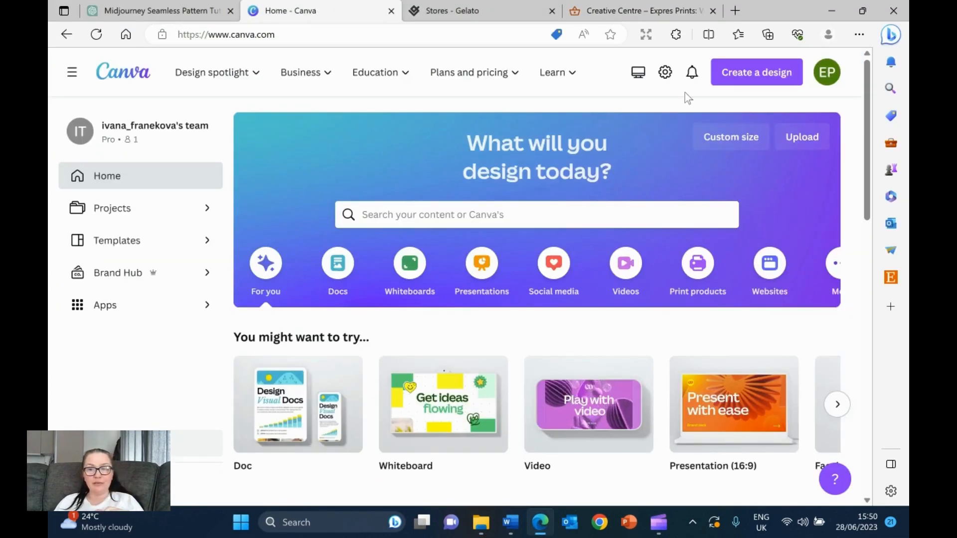
# - Create a new custom-size design of 1024 × 1024 px and close the Canva home page
pyautogui.click(758, 78)
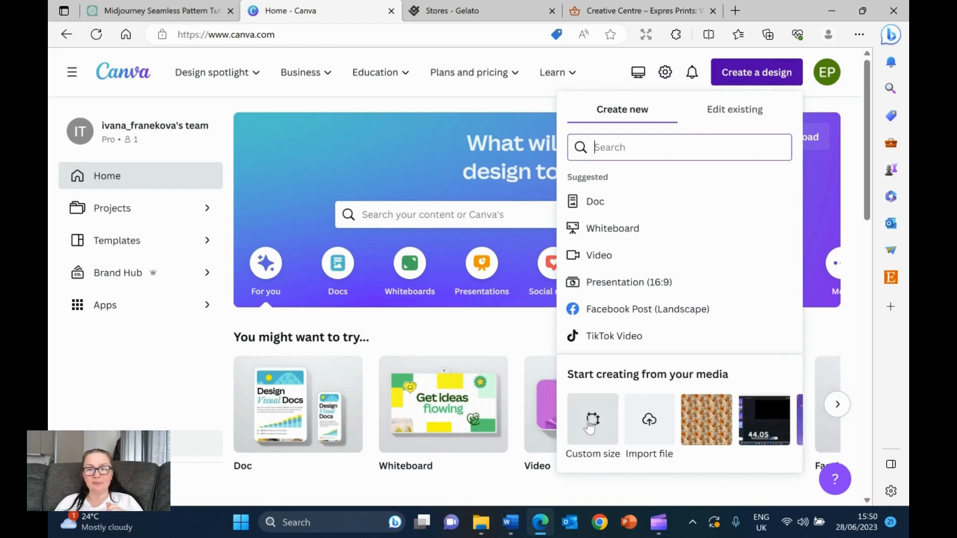
pyautogui.click(589, 424)
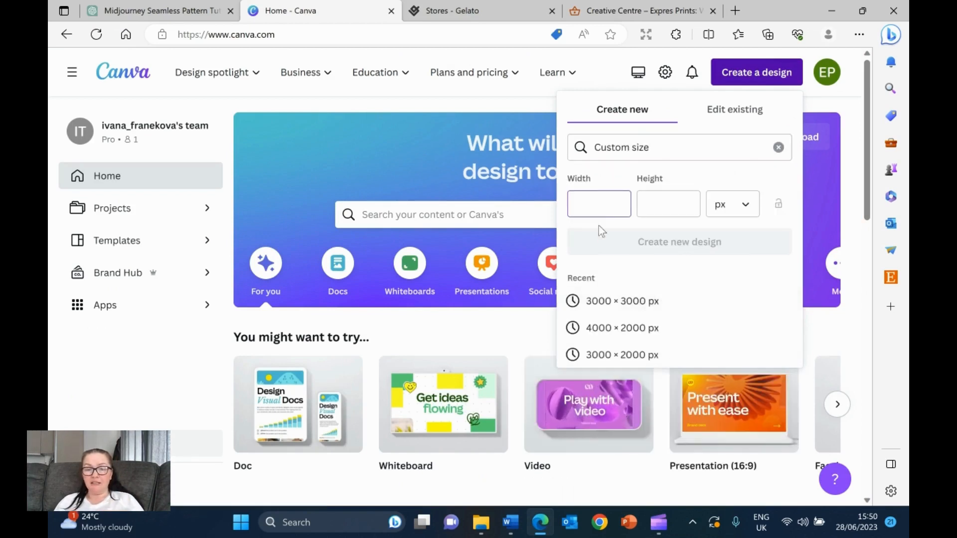
pyautogui.write('1024')
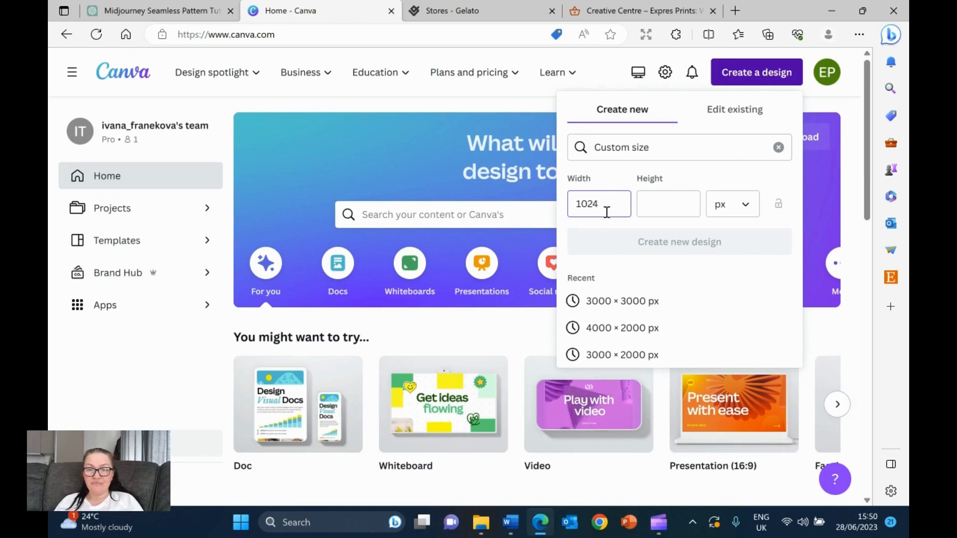
pyautogui.click(656, 203)
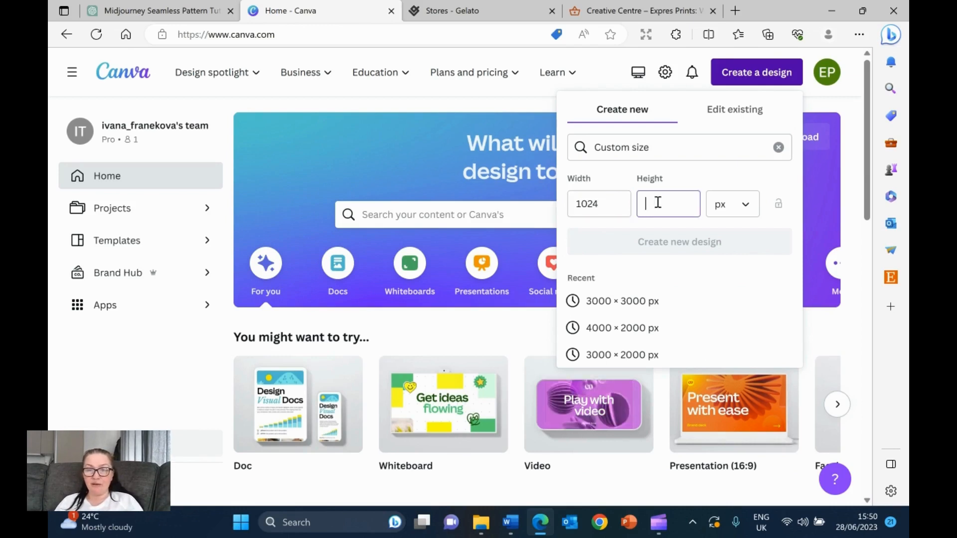
pyautogui.write('1024')
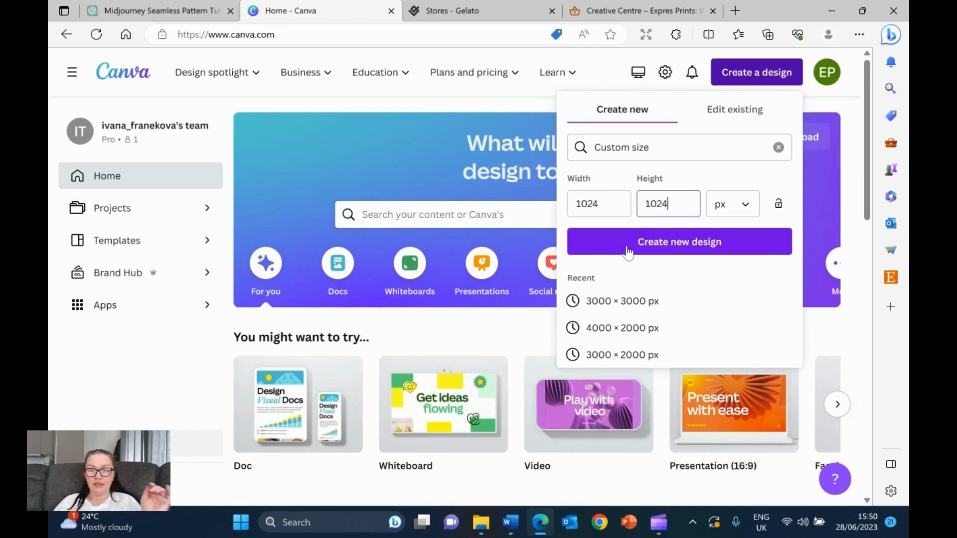
pyautogui.click(655, 244)
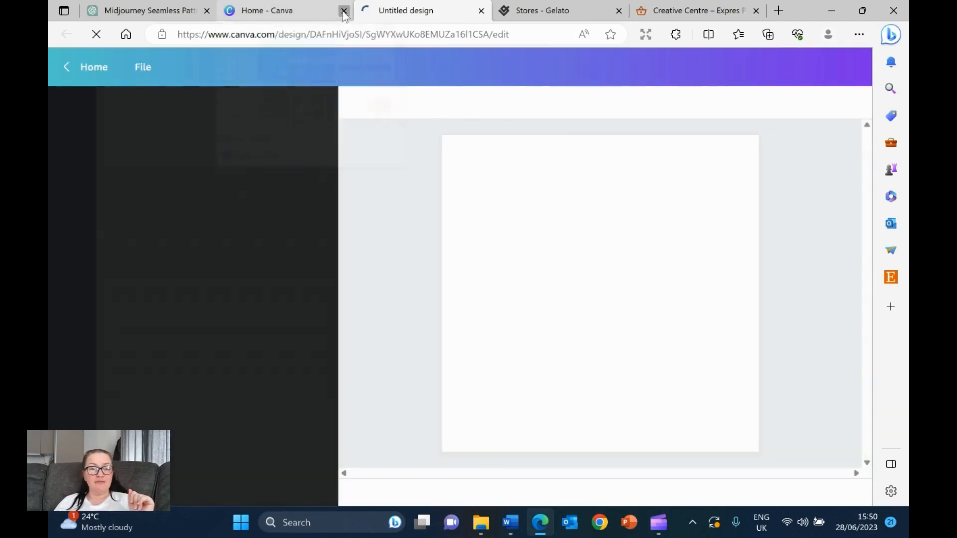
pyautogui.click(343, 11)
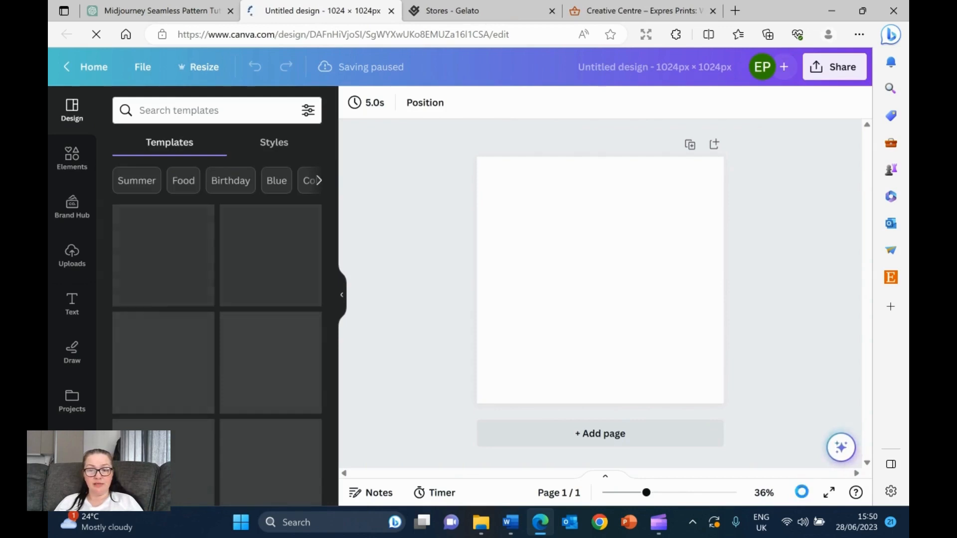
# - Add four blank pages to the design in grid view and return to page 1 in the normal view
pyautogui.click(801, 493)
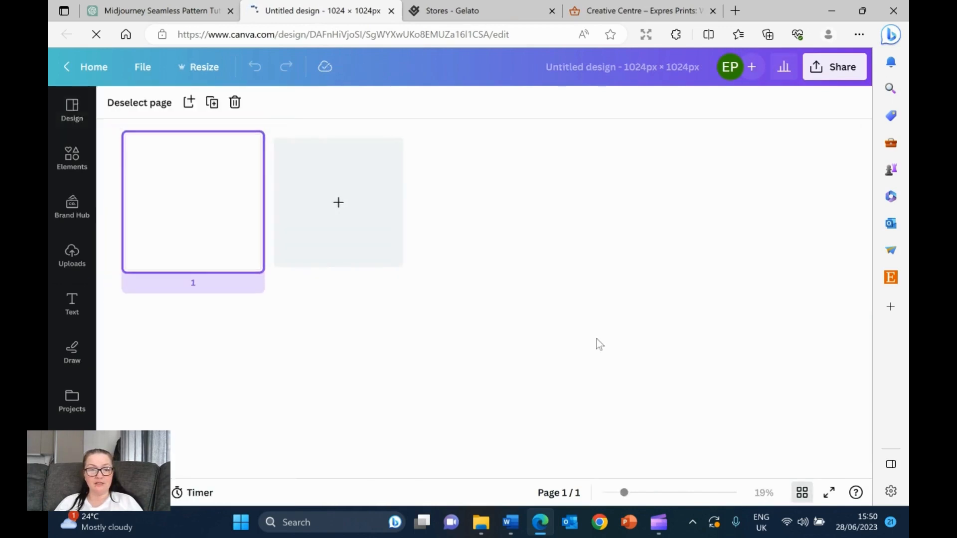
pyautogui.click(334, 205)
pyautogui.click(476, 201)
pyautogui.click(653, 207)
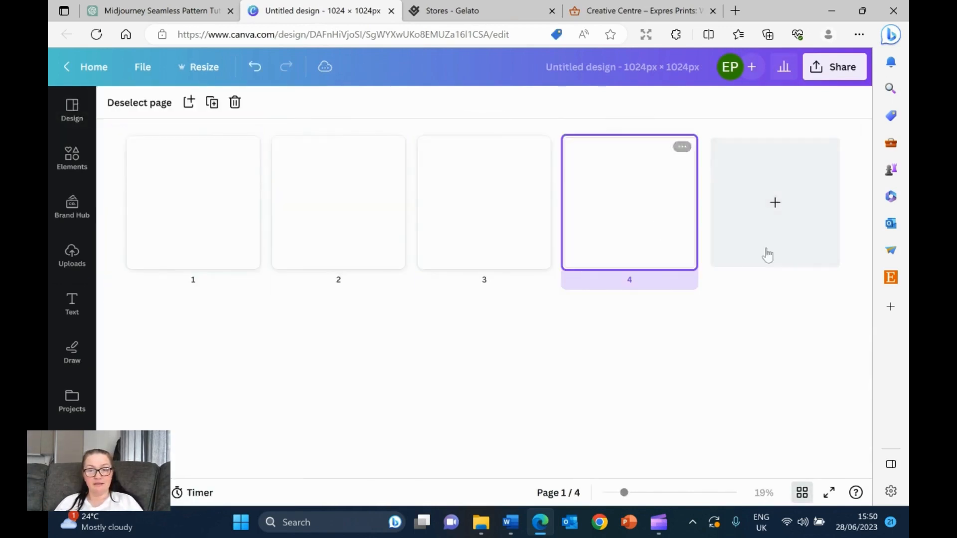
pyautogui.click(779, 212)
pyautogui.click(802, 492)
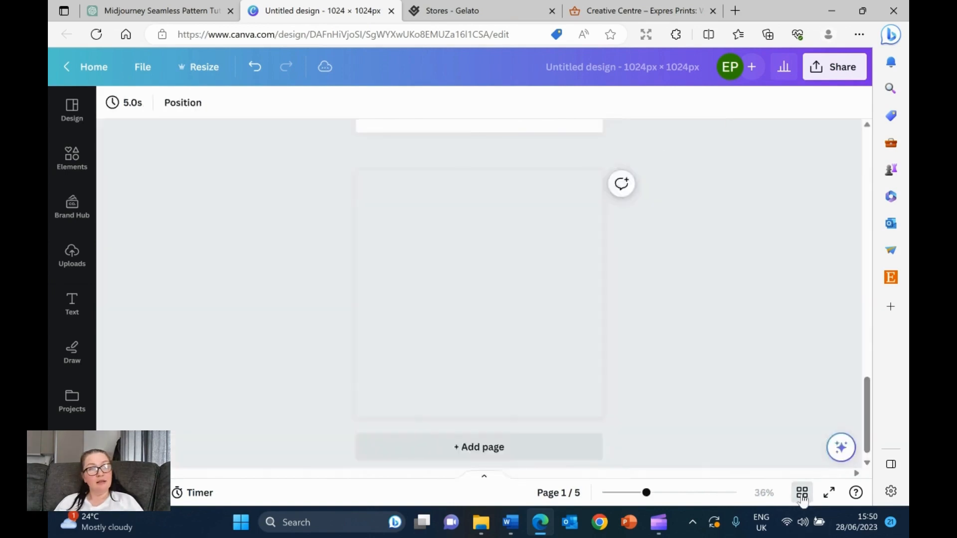
pyautogui.scroll(15, 648, 310)
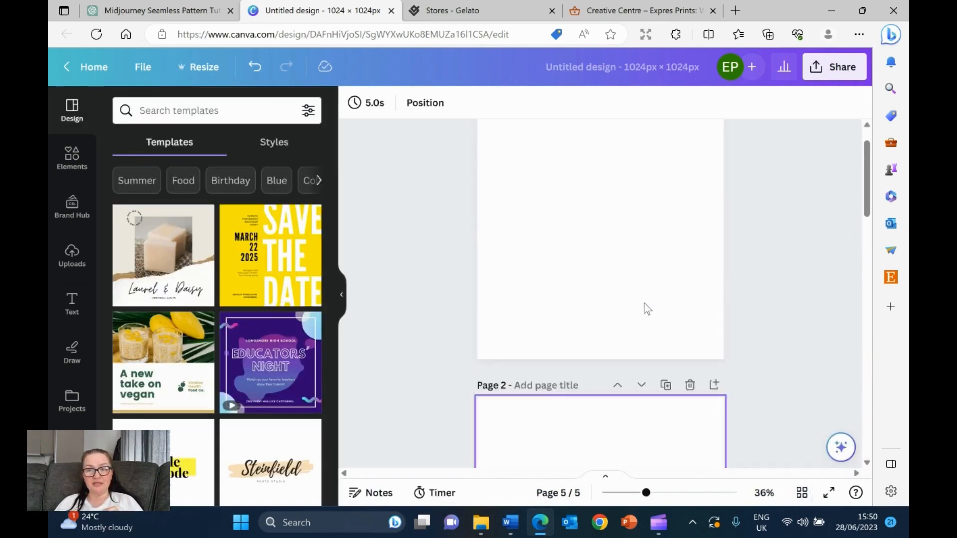
pyautogui.scroll(1, 647, 309)
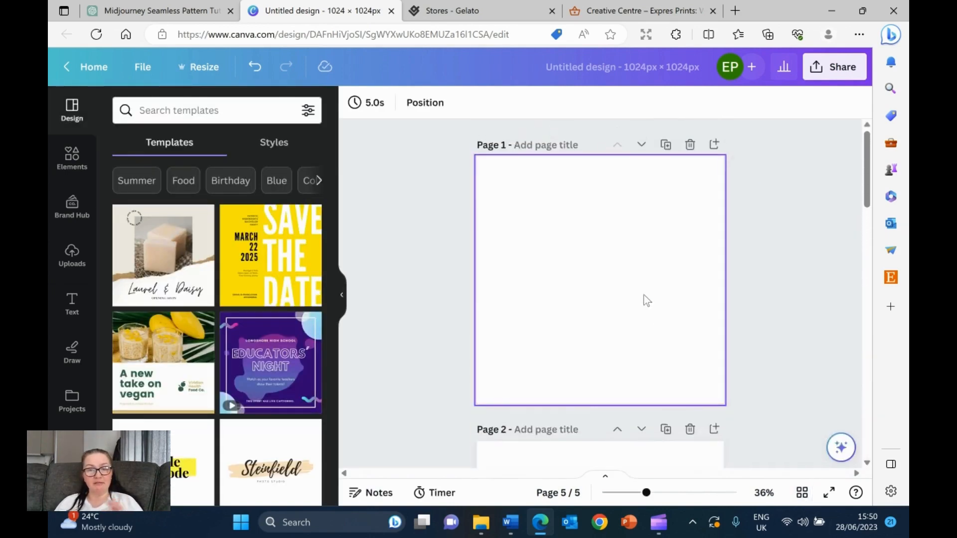
# - Upload the five shortlisted images from the Owl folder: maybe 1, maybe 2, maybe 4, maybe and owl 1
pyautogui.click(70, 252)
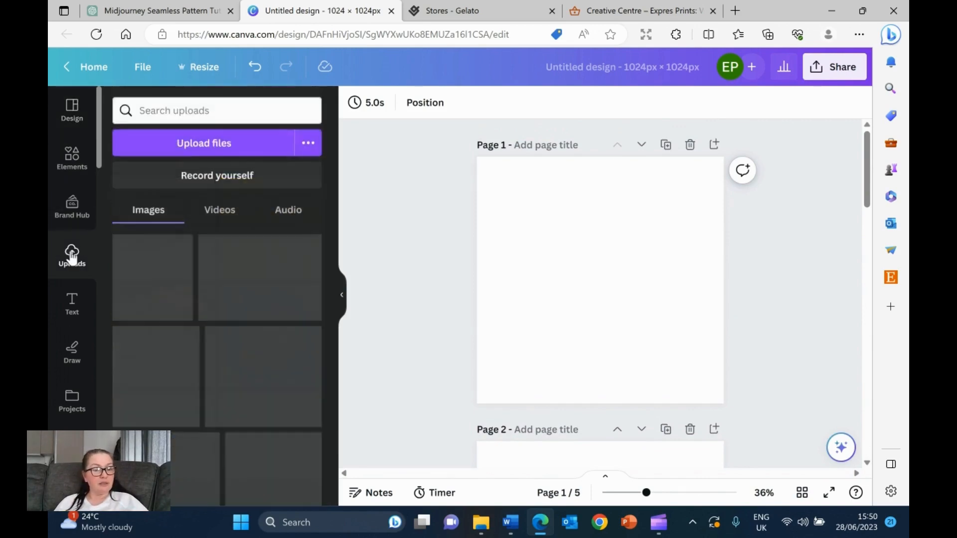
pyautogui.click(209, 143)
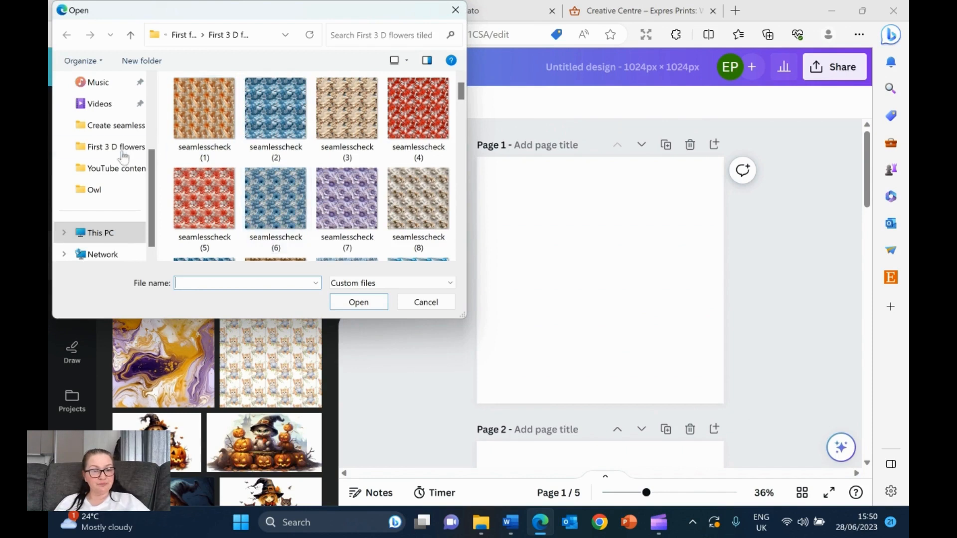
pyautogui.scroll(2, 104, 142)
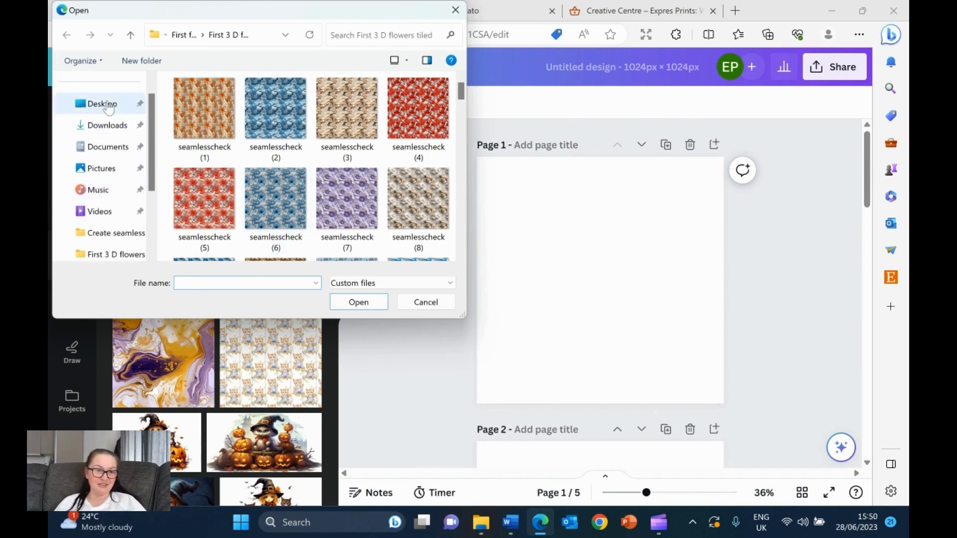
pyautogui.scroll(-1, 95, 120)
pyautogui.scroll(-1, 92, 138)
pyautogui.click(94, 211)
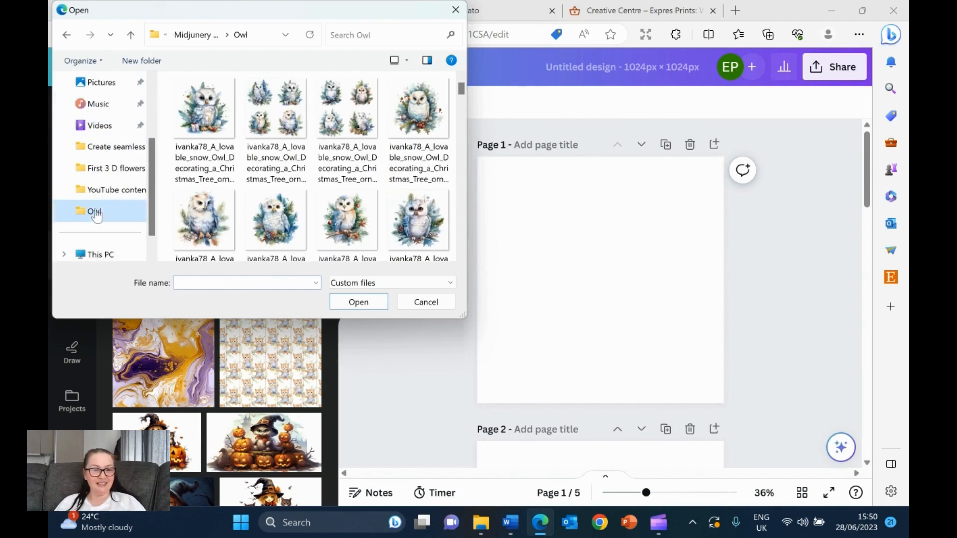
pyautogui.scroll(-5, 288, 164)
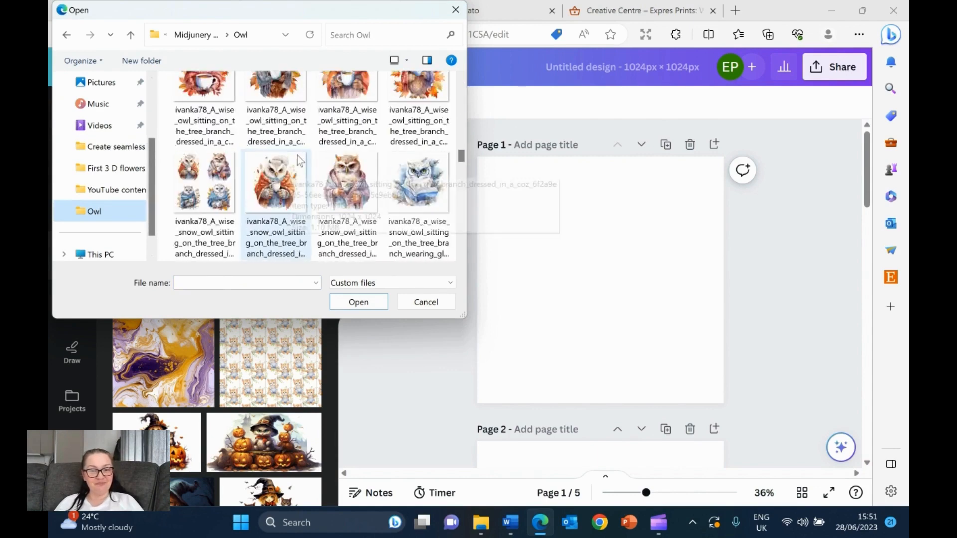
pyautogui.scroll(-5, 288, 164)
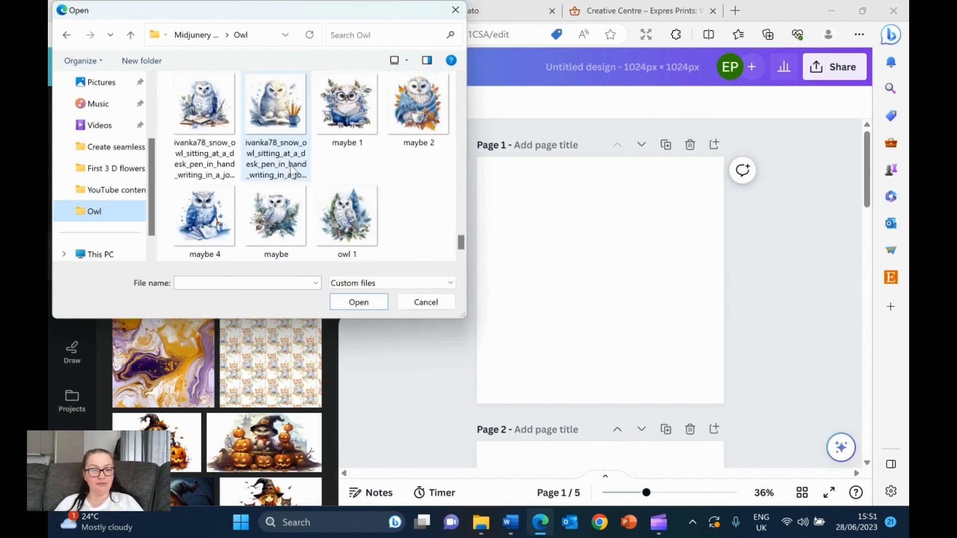
pyautogui.click(337, 107)
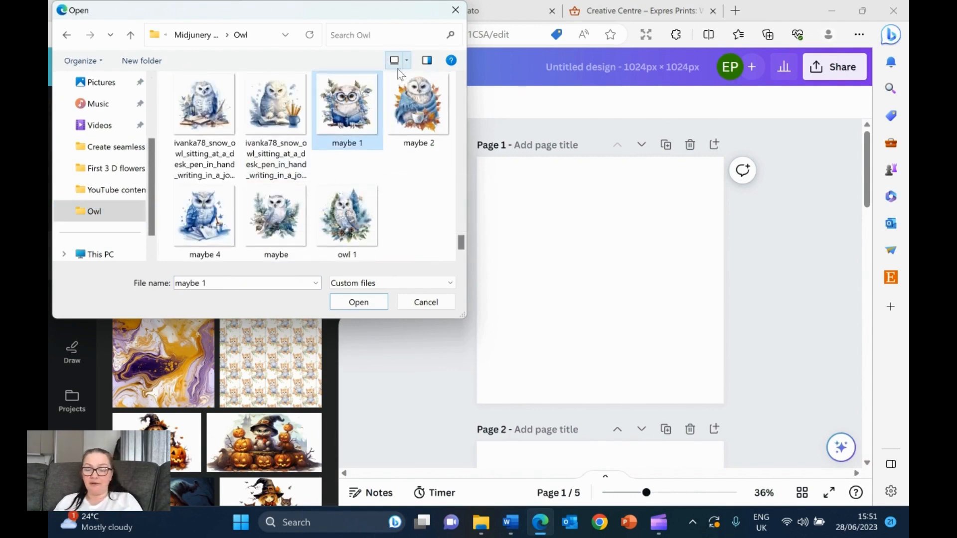
pyautogui.hotkey('shift', 'Down')
pyautogui.press('Return')
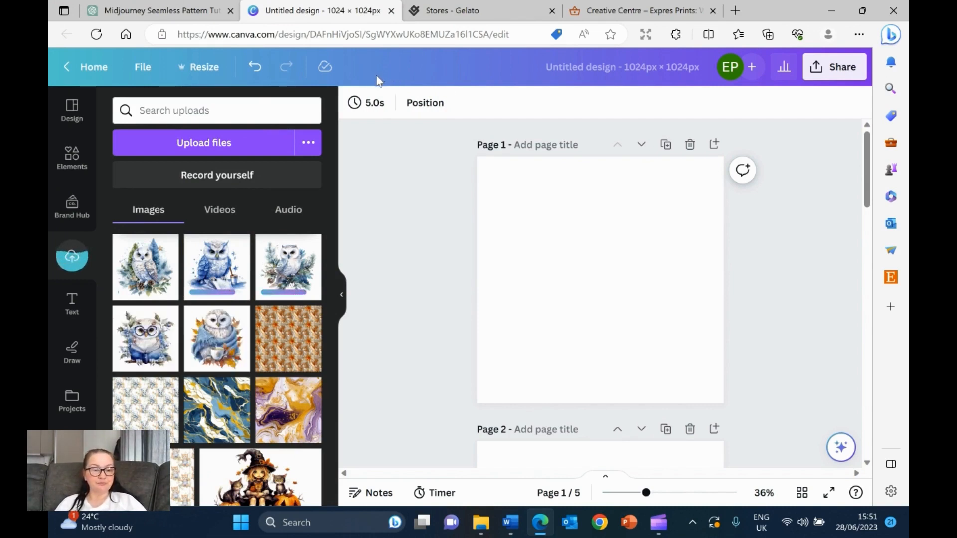
# - Place the owl wrapped in a blue blanket with a coffee cup on page 1 and set it as the background
pyautogui.click(219, 345)
pyautogui.rightClick(558, 255)
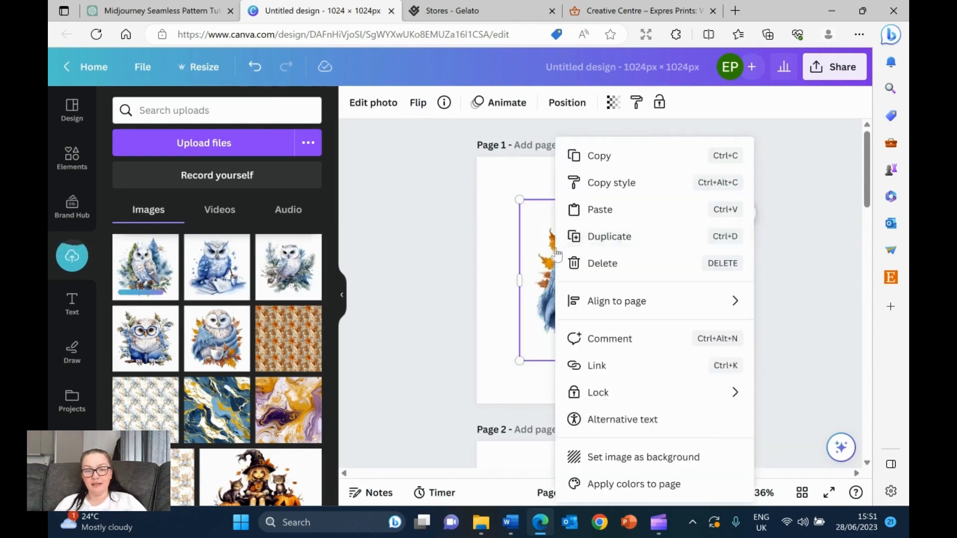
pyautogui.click(669, 455)
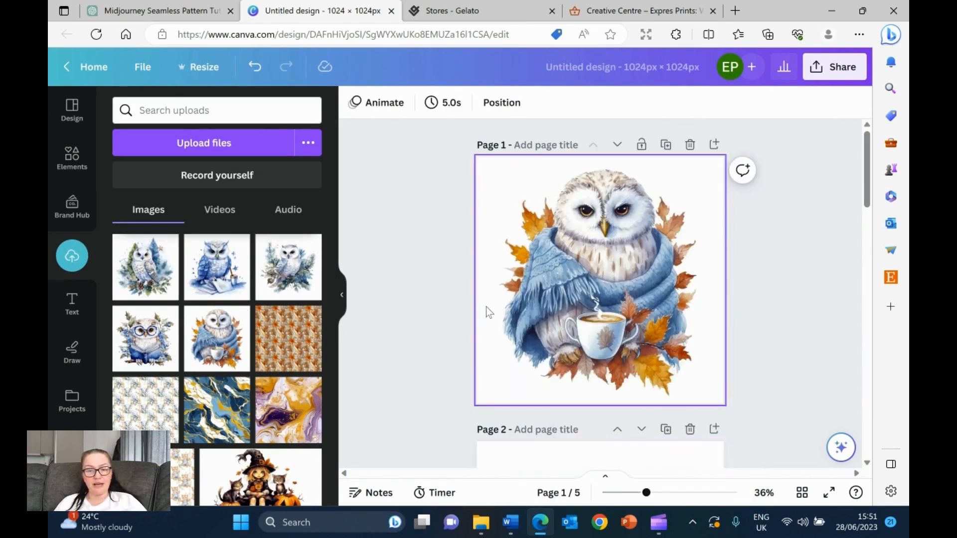
# - Add the owl with glasses and a book to page 2 and make it the page background
pyautogui.scroll(-5, 688, 274)
pyautogui.click(607, 282)
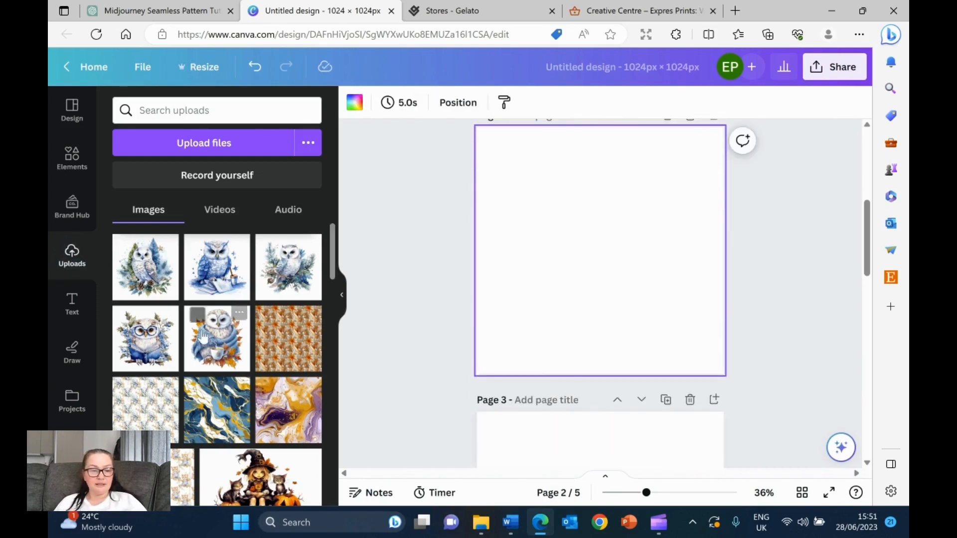
pyautogui.click(133, 349)
pyautogui.rightClick(580, 270)
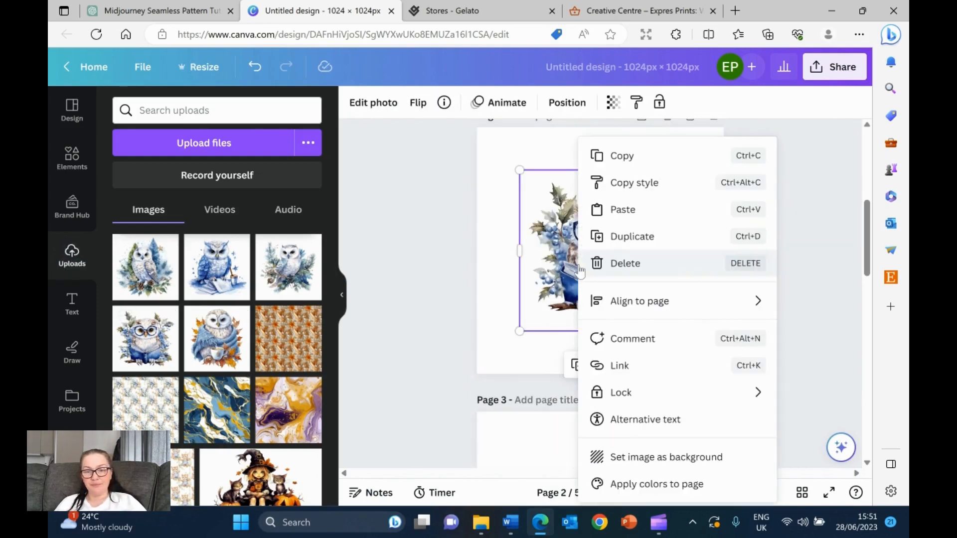
# - Insert the white owl on pine branches on page 3 and set the image as background
pyautogui.scroll(-5, 398, 174)
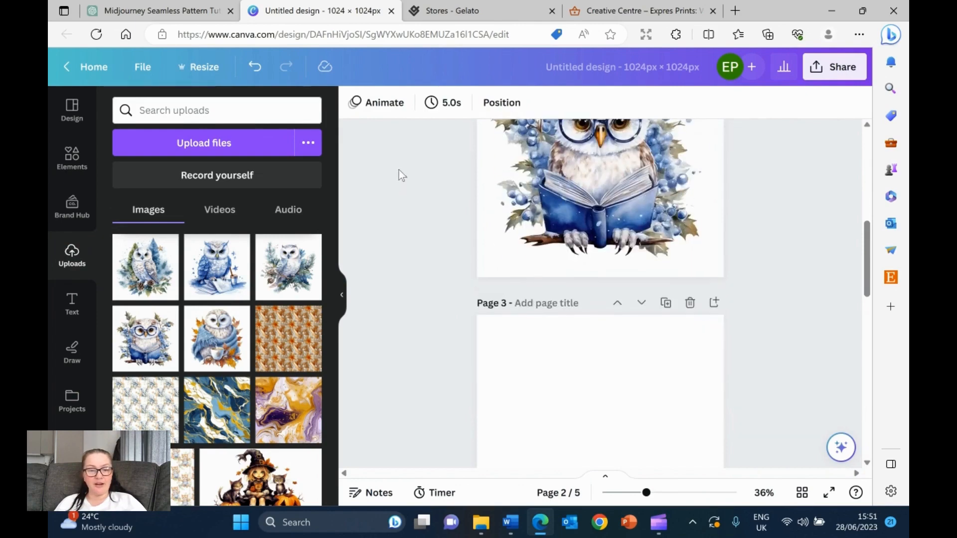
pyautogui.click(549, 214)
pyautogui.click(289, 269)
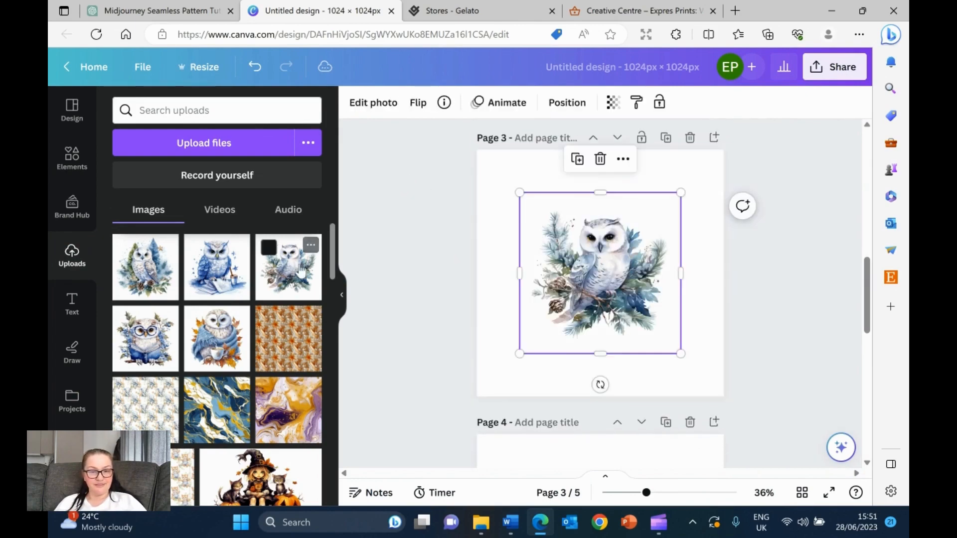
pyautogui.rightClick(551, 254)
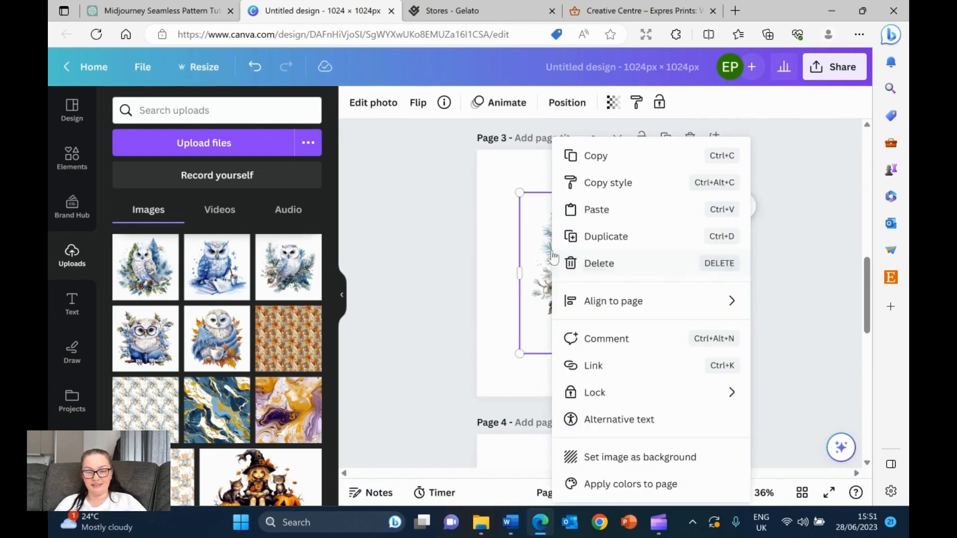
pyautogui.click(642, 457)
# - Place the blue owl with papers and a cup on page 4 and set it as the page background
pyautogui.scroll(-5, 610, 290)
pyautogui.click(610, 290)
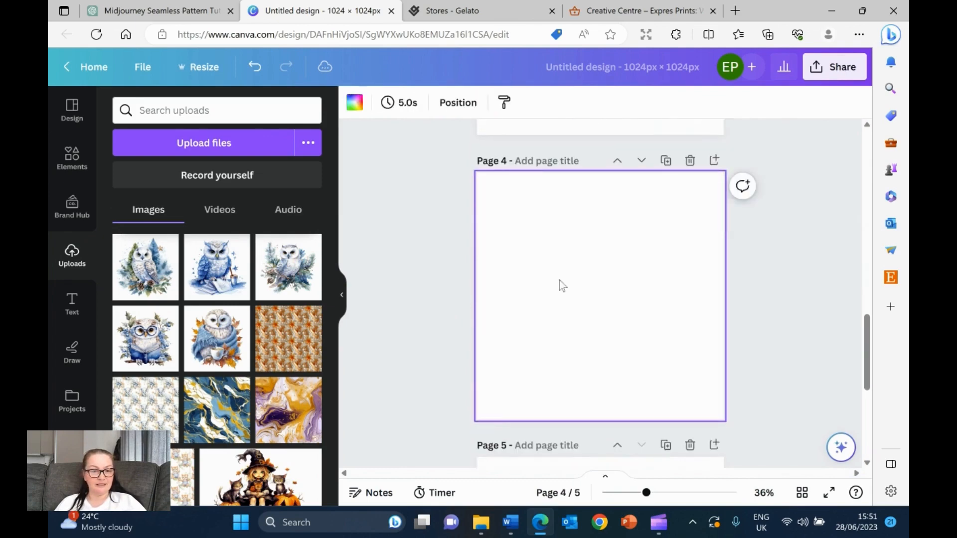
pyautogui.click(217, 282)
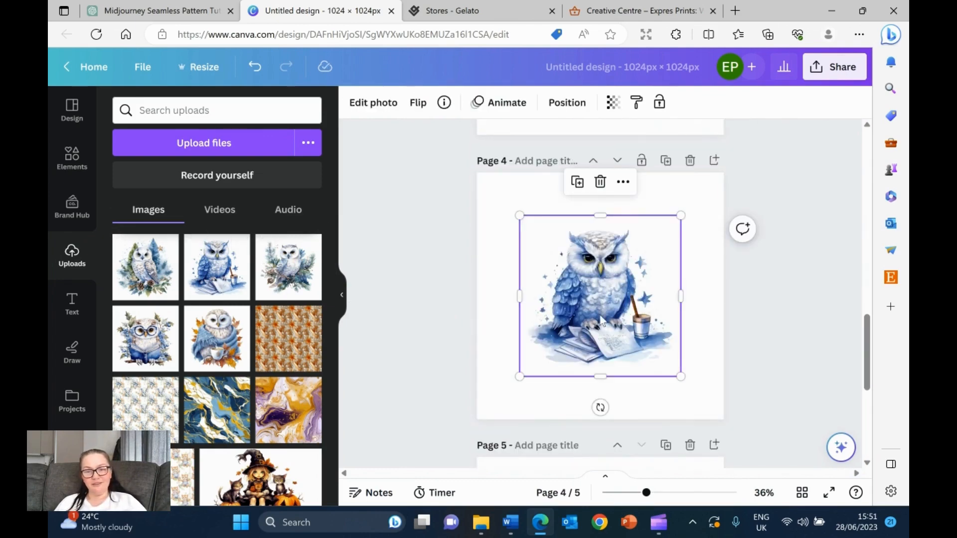
pyautogui.rightClick(601, 320)
pyautogui.click(678, 456)
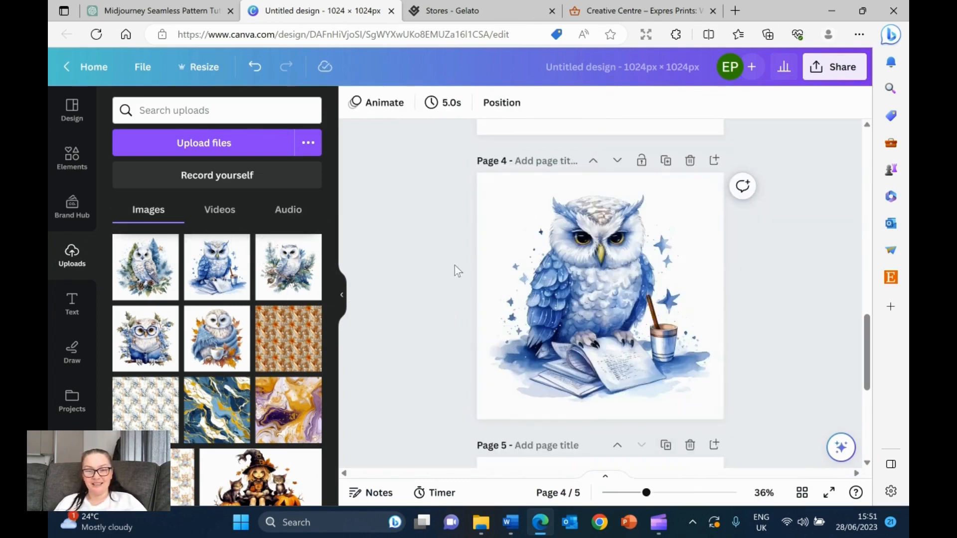
# - Place the owl with fir trees and pine cones on page 5 and set it as the page background
pyautogui.scroll(-5, 454, 271)
pyautogui.click(553, 262)
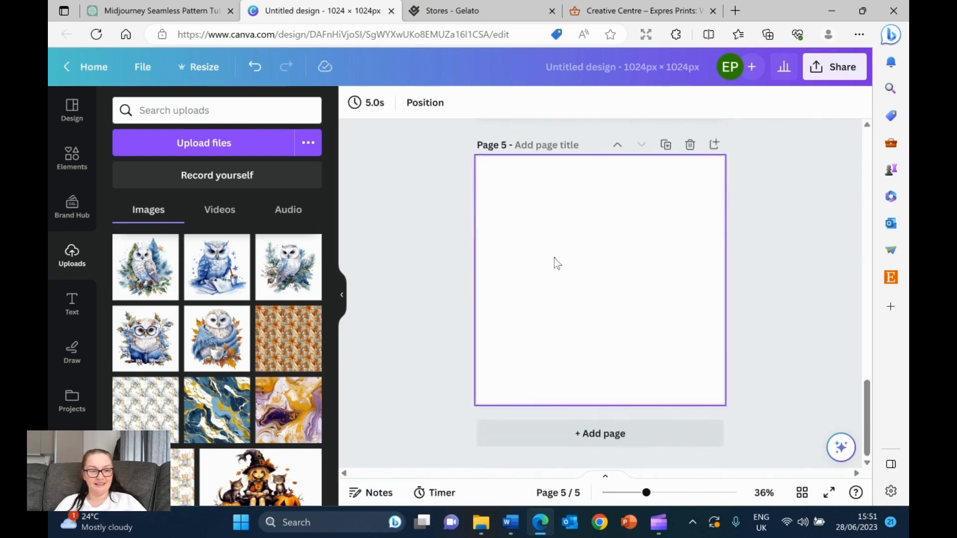
pyautogui.click(141, 272)
pyautogui.rightClick(581, 274)
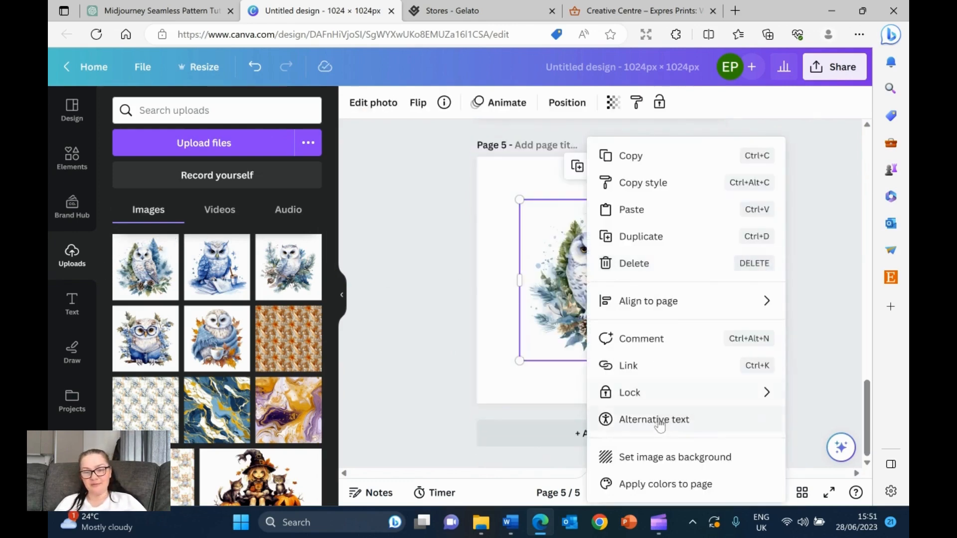
pyautogui.click(664, 456)
# - Try the BG Remover on page 1's blanket-wrapped owl and undo the removal
pyautogui.scroll(3, 688, 259)
pyautogui.scroll(10, 670, 254)
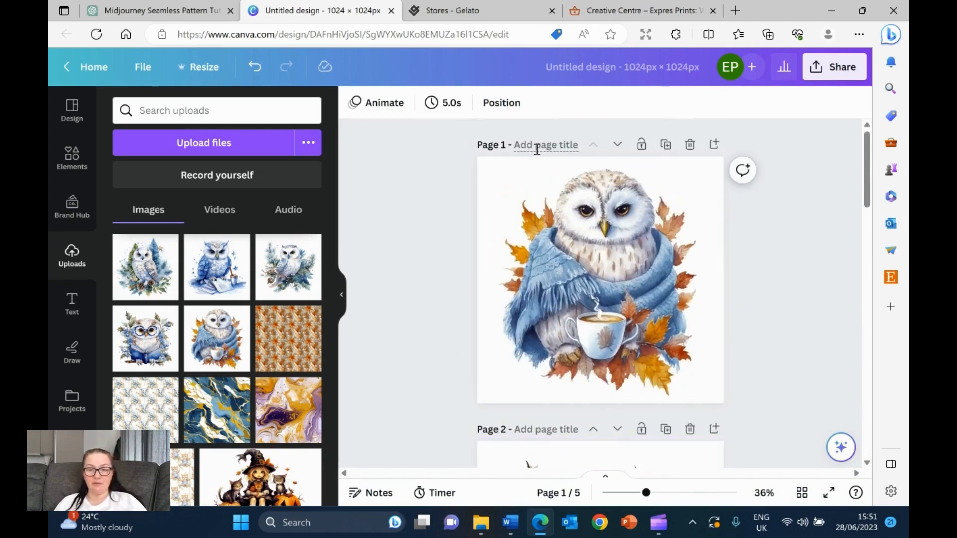
pyautogui.click(516, 180)
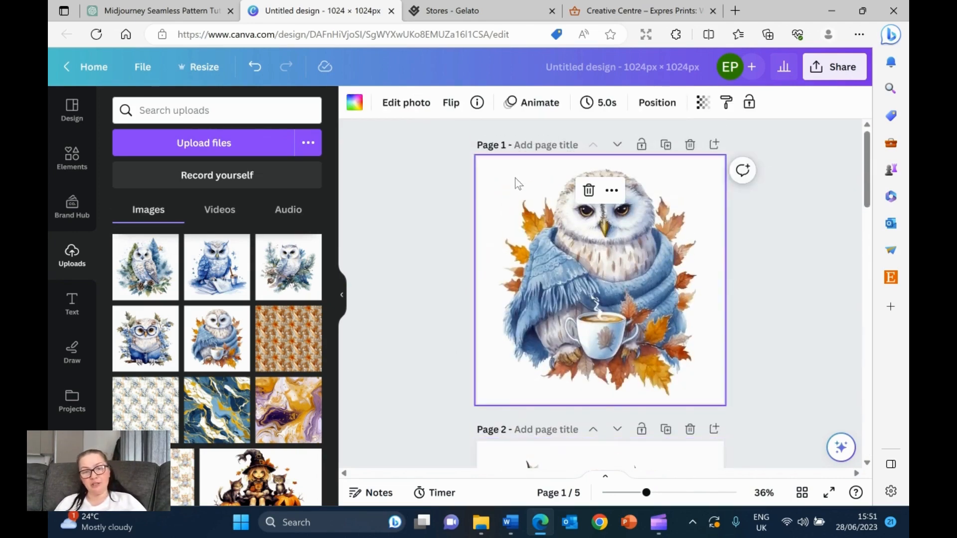
pyautogui.click(402, 105)
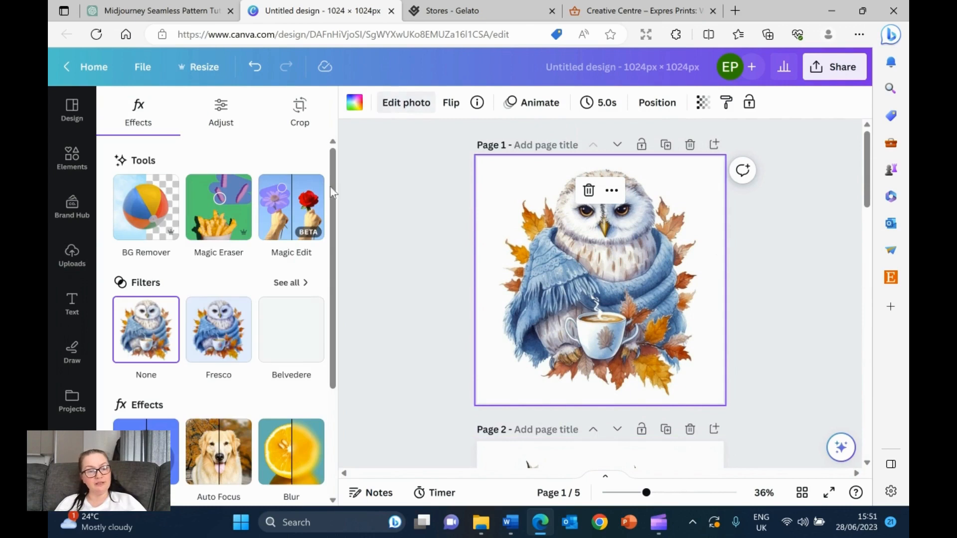
pyautogui.click(142, 222)
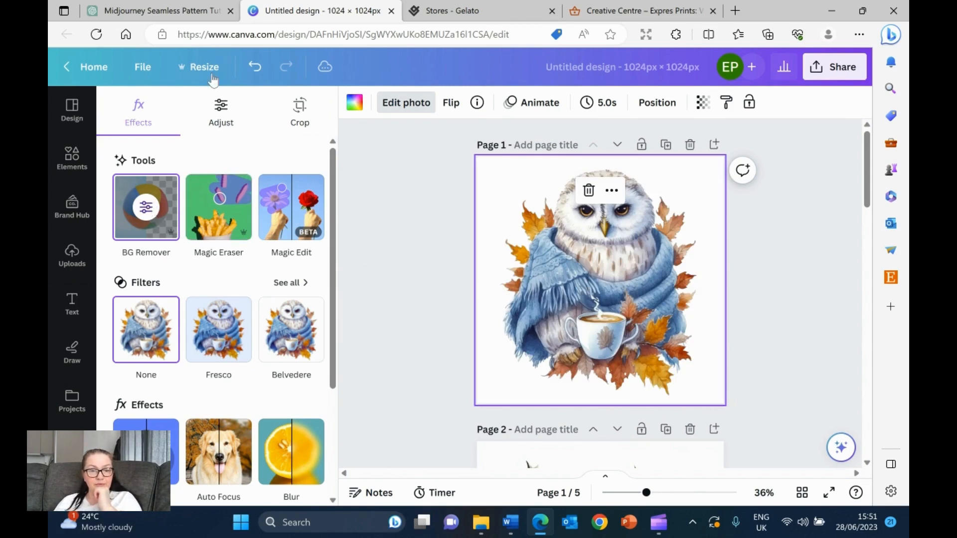
pyautogui.click(253, 66)
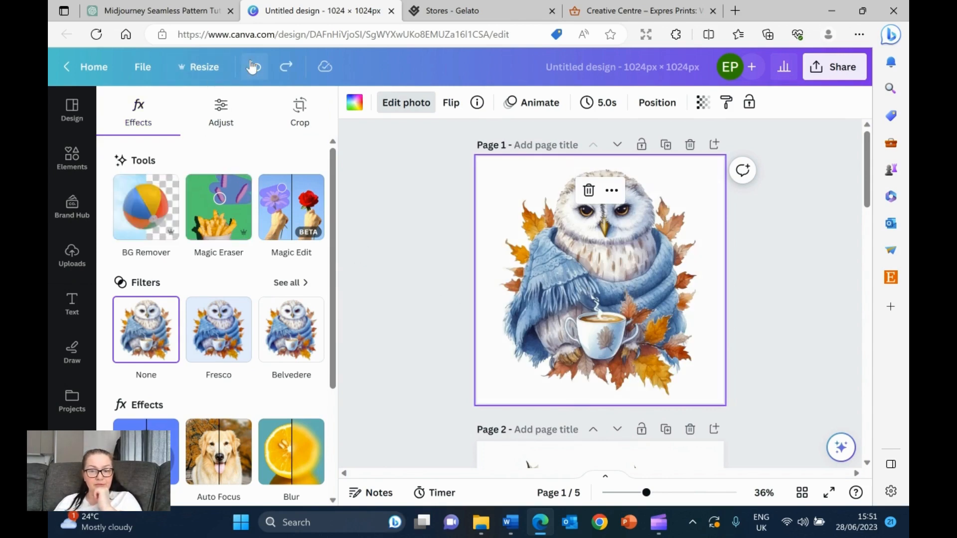
pyautogui.click(444, 253)
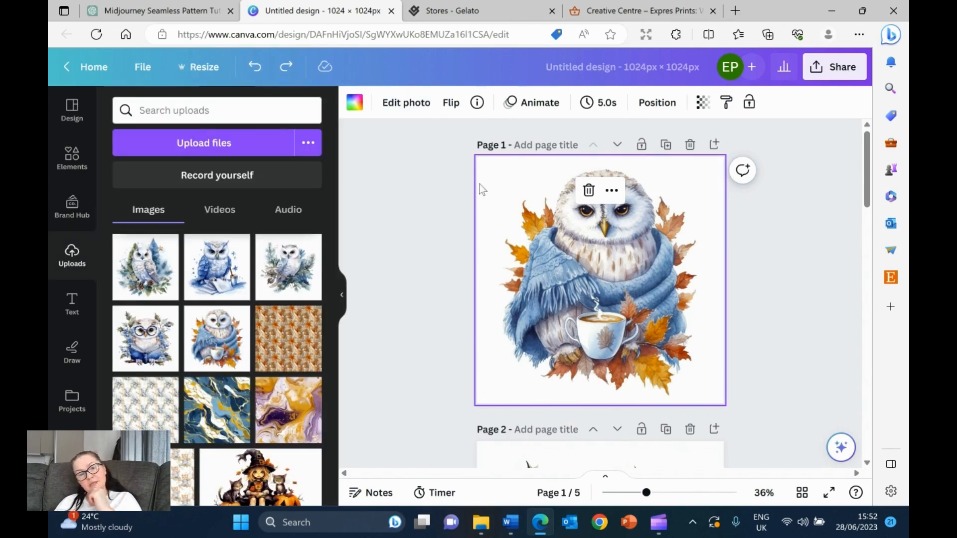
# - Delete page 1's owl image, insert the blanket-wrapped owl again and set it as the page background
pyautogui.click(407, 104)
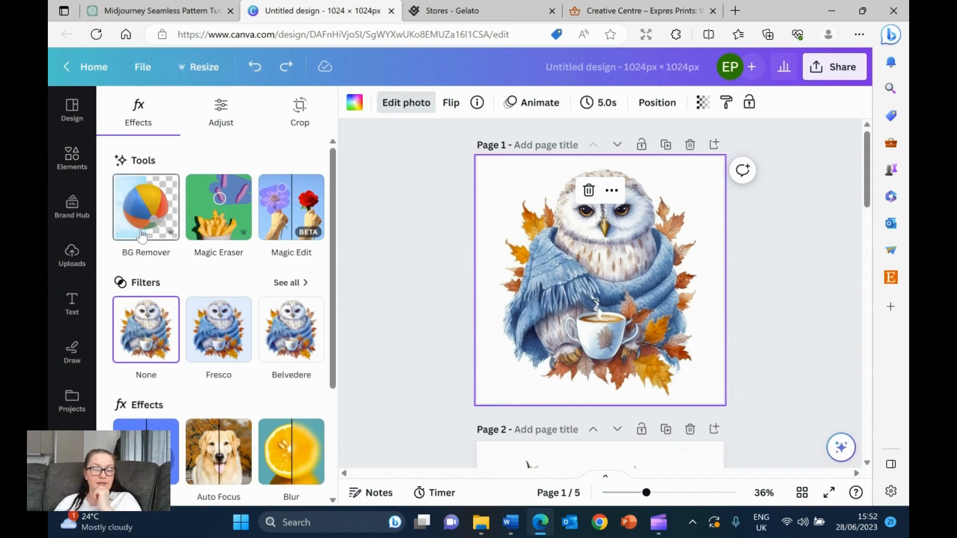
pyautogui.click(587, 191)
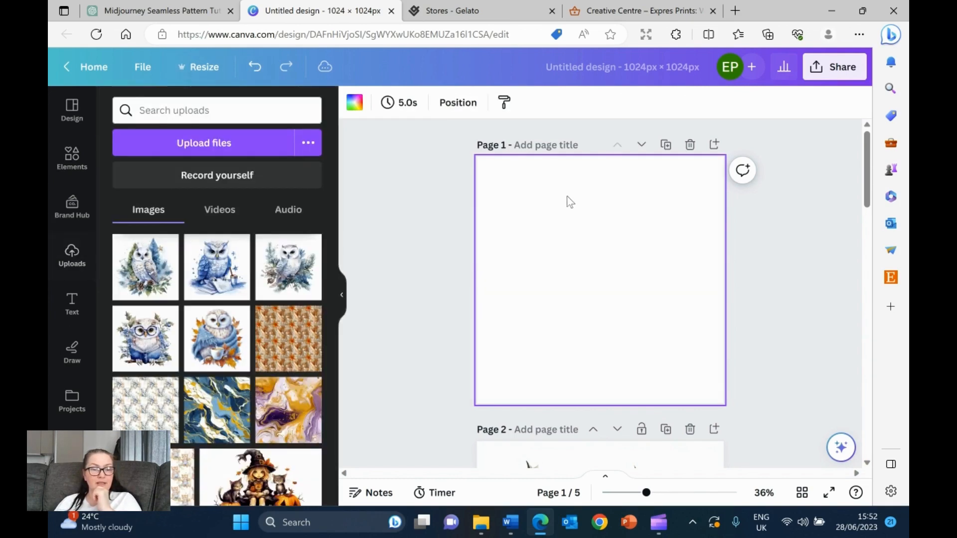
pyautogui.click(232, 332)
pyautogui.rightClick(609, 260)
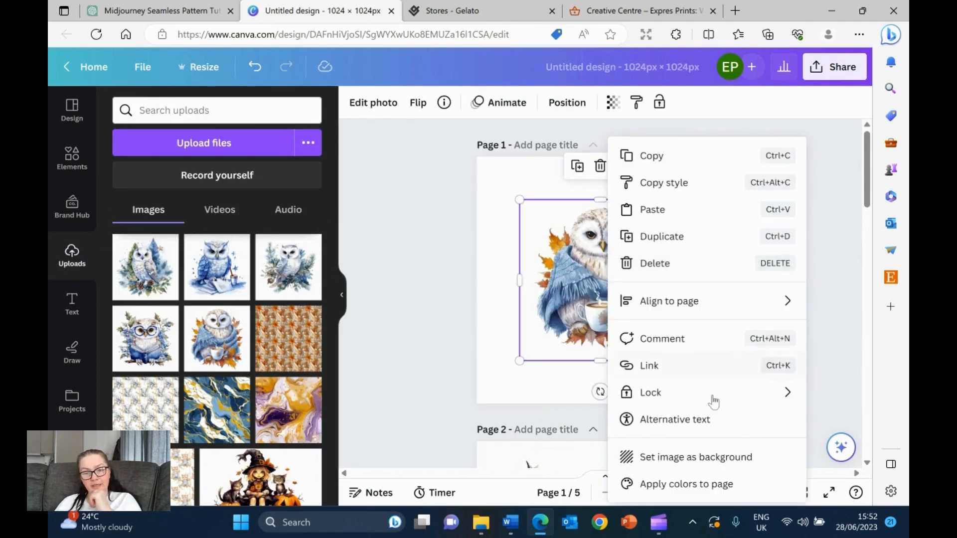
pyautogui.click(704, 454)
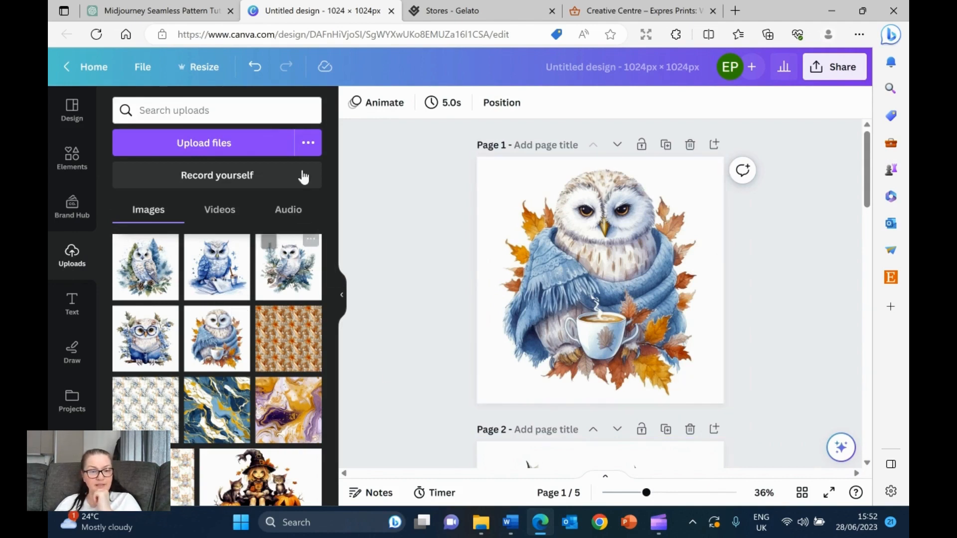
# - Remove the background of page 1's owl image and inspect the cutout in the Background Remover settings
pyautogui.click(616, 285)
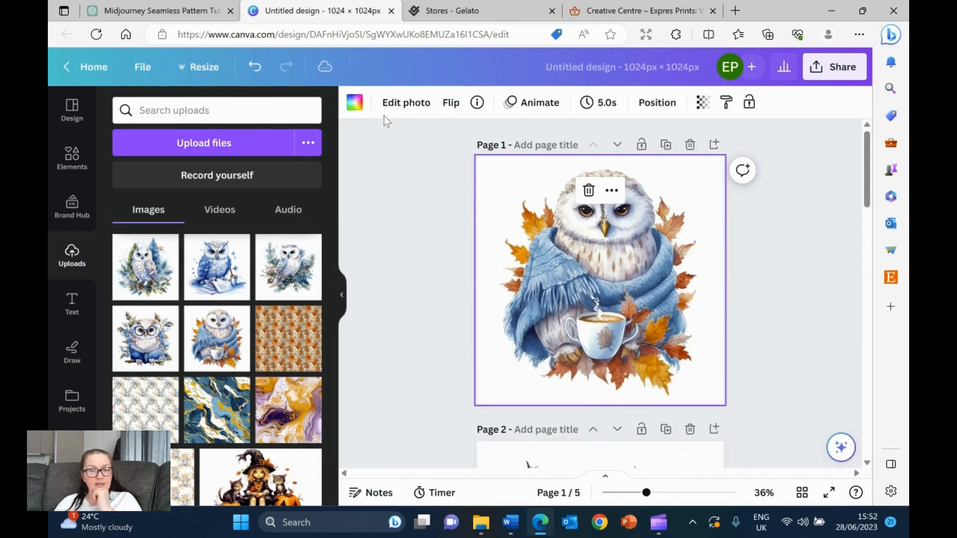
pyautogui.click(406, 103)
pyautogui.click(136, 231)
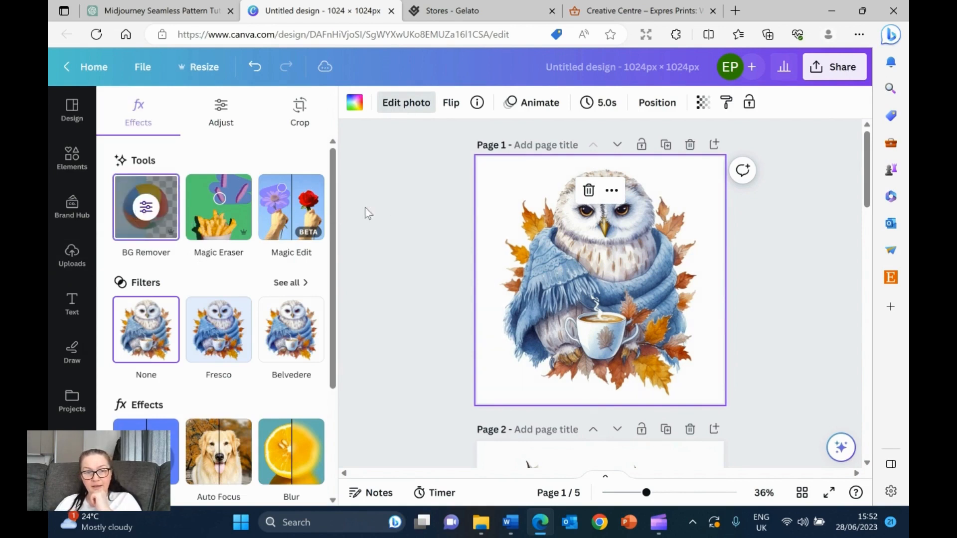
pyautogui.click(152, 208)
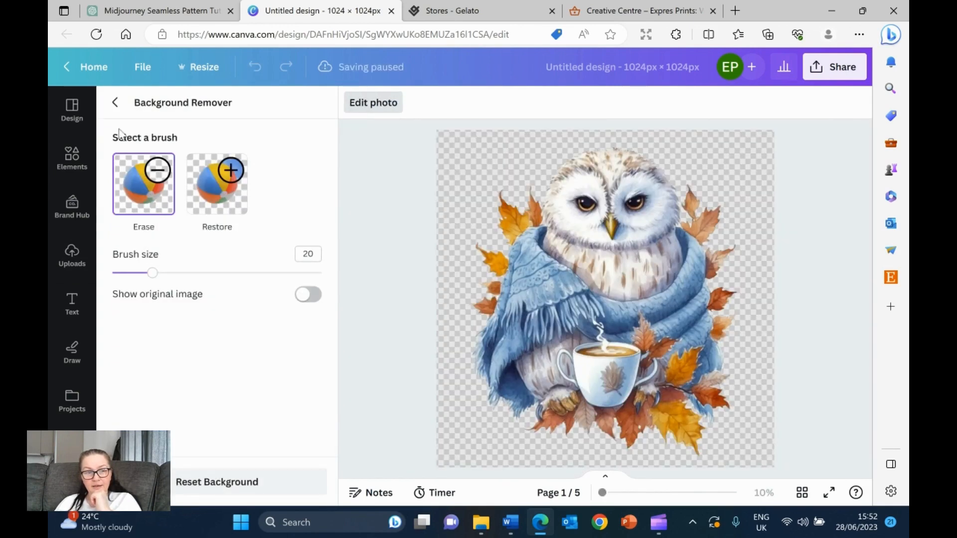
pyautogui.click(114, 102)
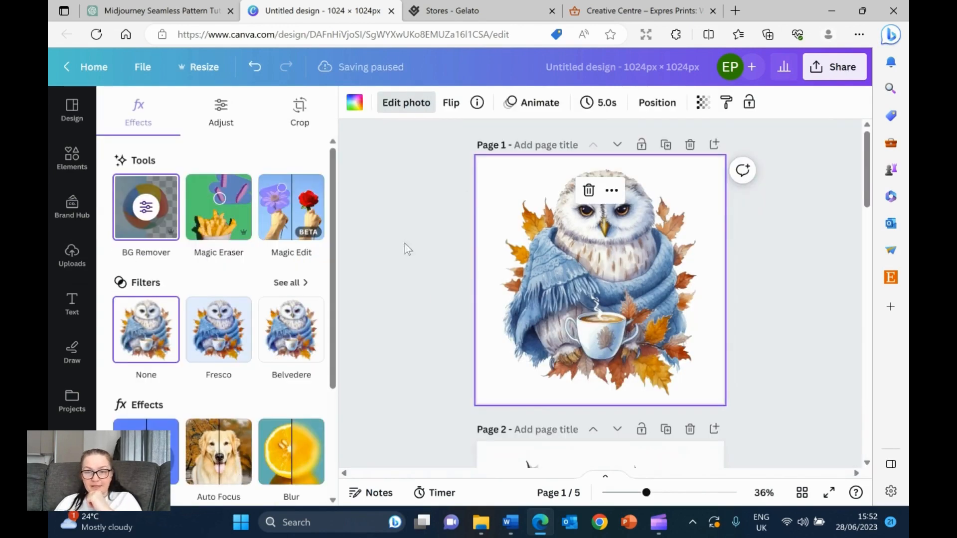
pyautogui.click(405, 234)
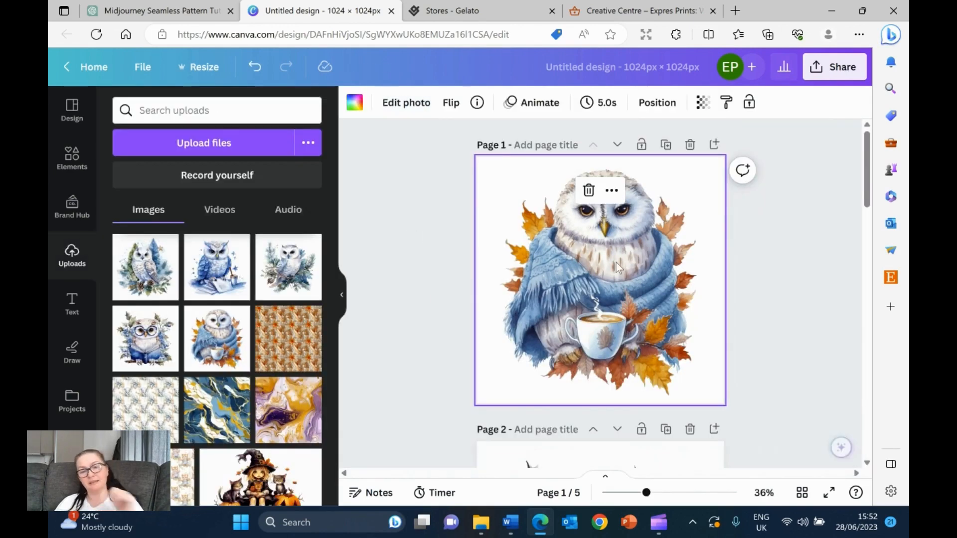
pyautogui.click(777, 284)
# - Remove the image backgrounds from the reading owl on page 2 and the pine-branch owl on page 3
pyautogui.scroll(-5, 807, 324)
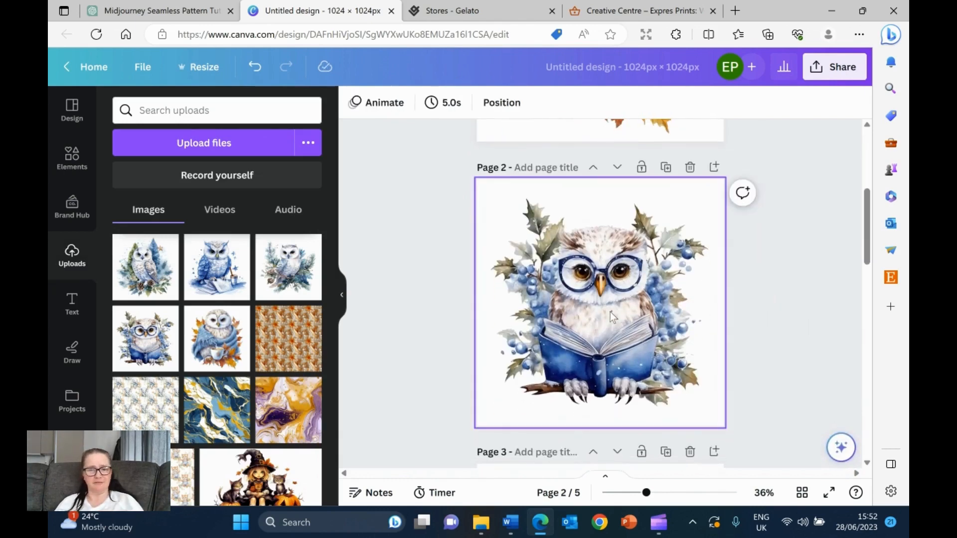
pyautogui.click(488, 303)
pyautogui.click(399, 105)
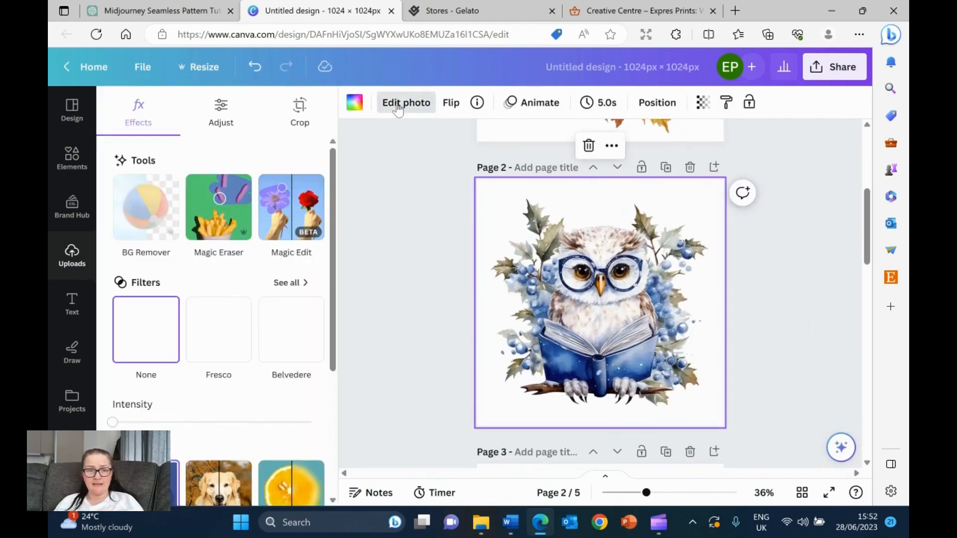
pyautogui.click(136, 214)
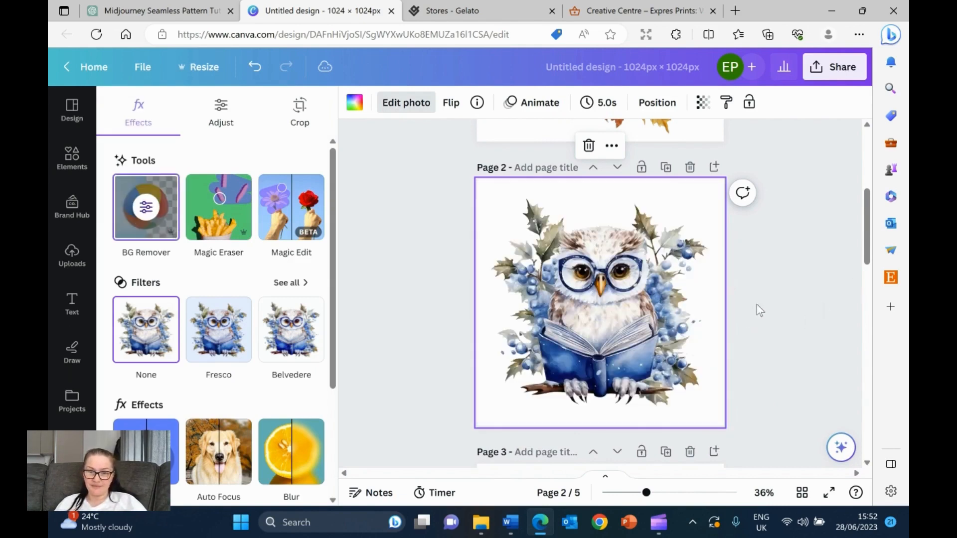
pyautogui.scroll(-5, 637, 304)
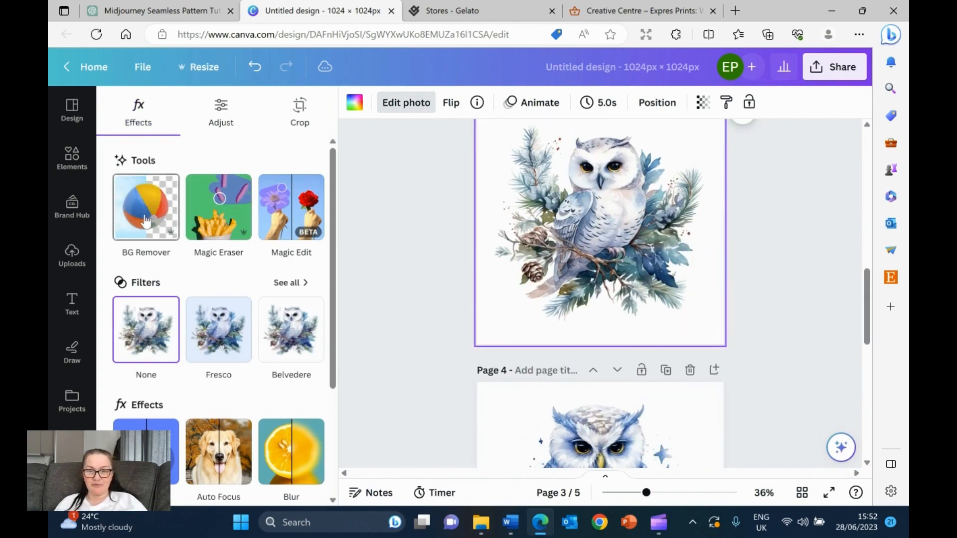
pyautogui.scroll(3, 412, 254)
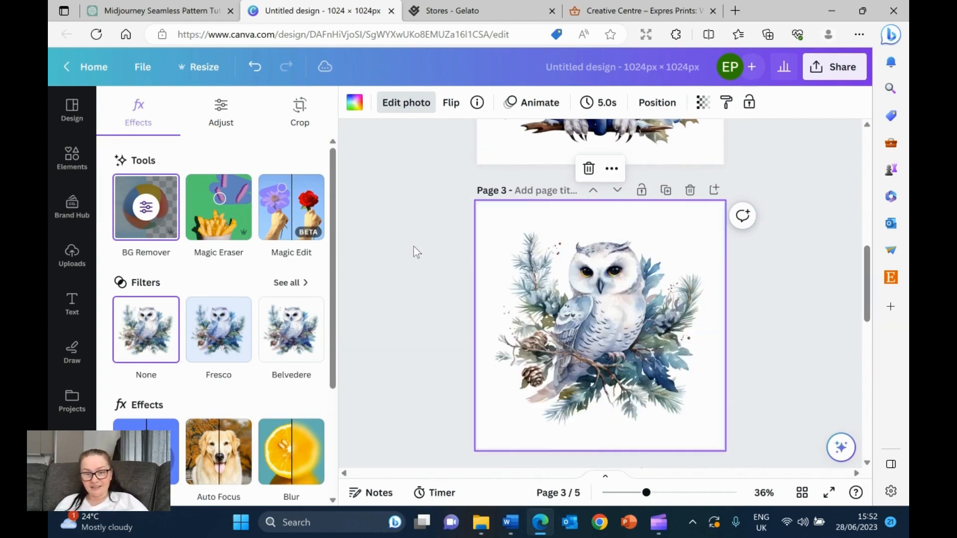
# - Try the BG Remover on the blue owl with papers on page 4 and undo the removal
pyautogui.scroll(-5, 606, 277)
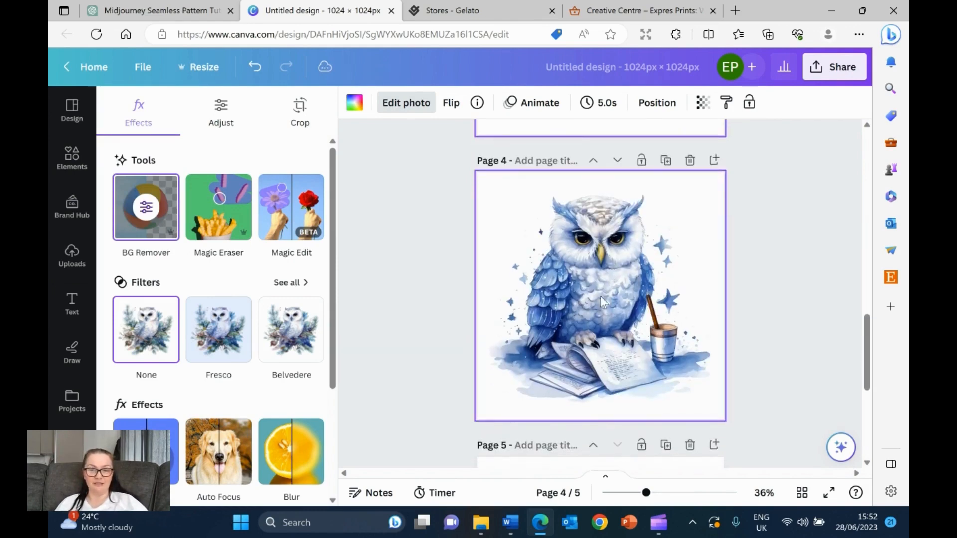
pyautogui.click(603, 302)
pyautogui.click(146, 207)
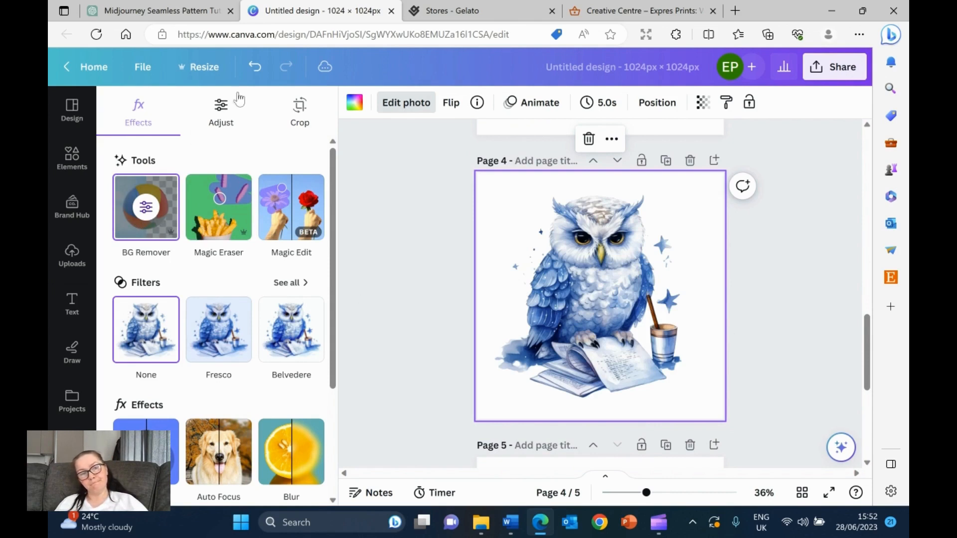
pyautogui.click(255, 68)
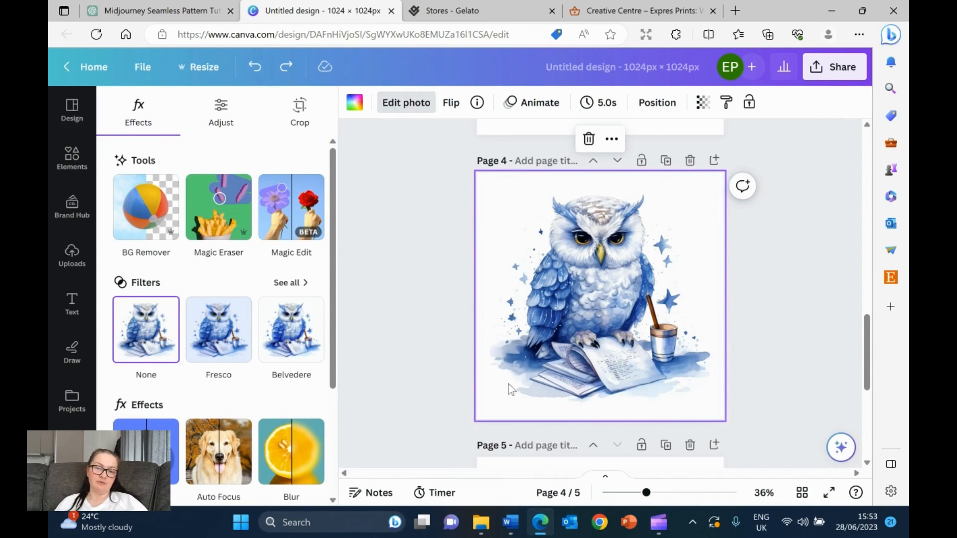
# - Set the owl with fir trees and pine cones as the background of page 5
pyautogui.scroll(-5, 512, 389)
pyautogui.click(598, 308)
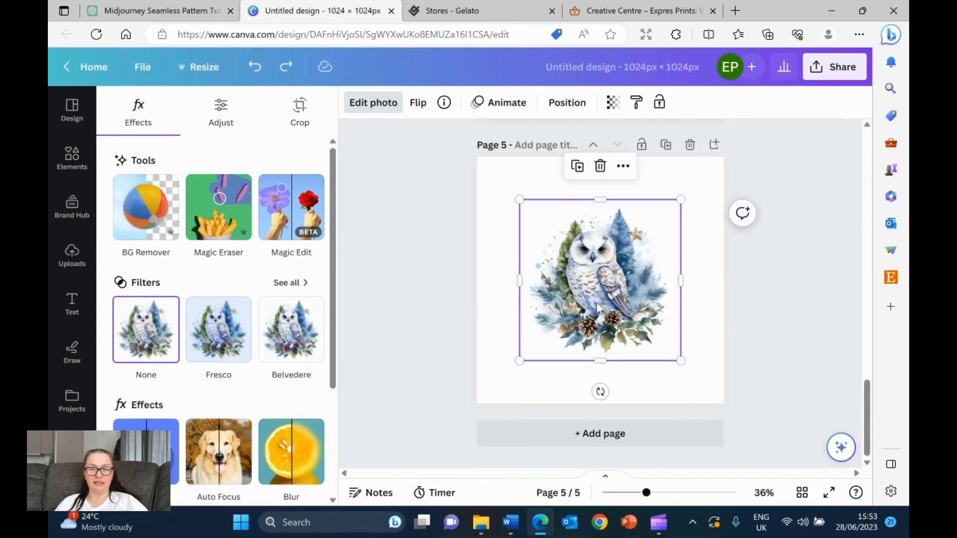
pyautogui.rightClick(598, 308)
pyautogui.click(673, 456)
pyautogui.scroll(3, 476, 329)
pyautogui.scroll(3, 478, 315)
pyautogui.scroll(-5, 560, 272)
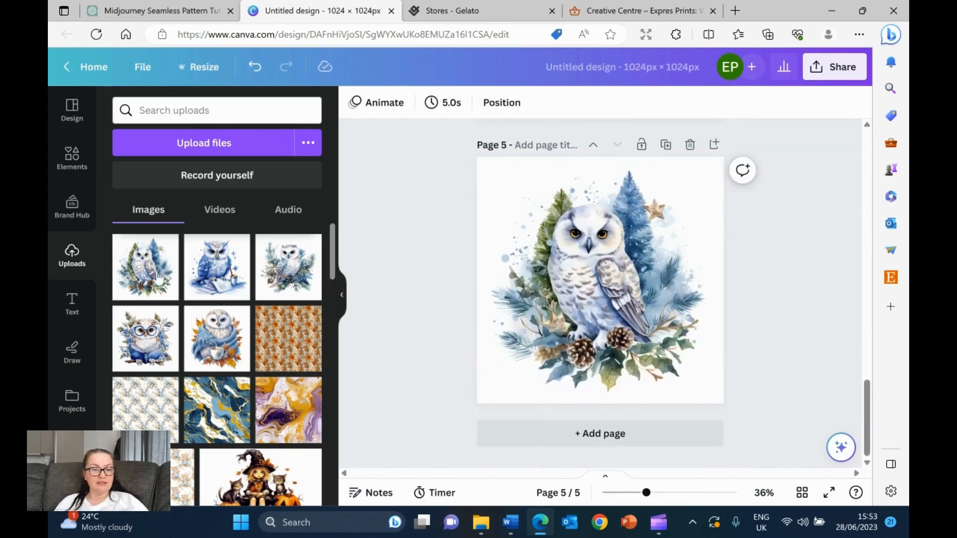
# - Remove the image background from the fir-tree owl on page 5 with the BG Remover
pyautogui.click(657, 297)
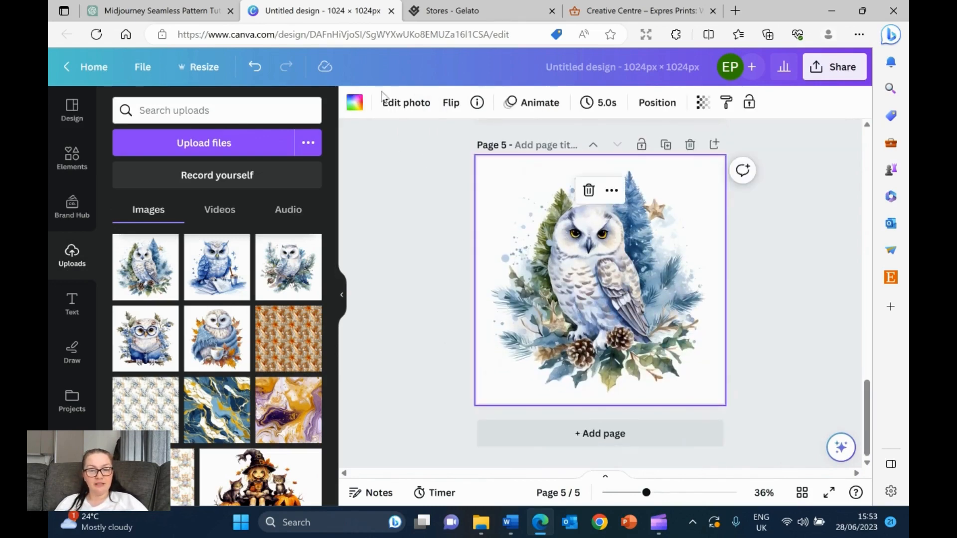
pyautogui.click(408, 102)
pyautogui.click(149, 222)
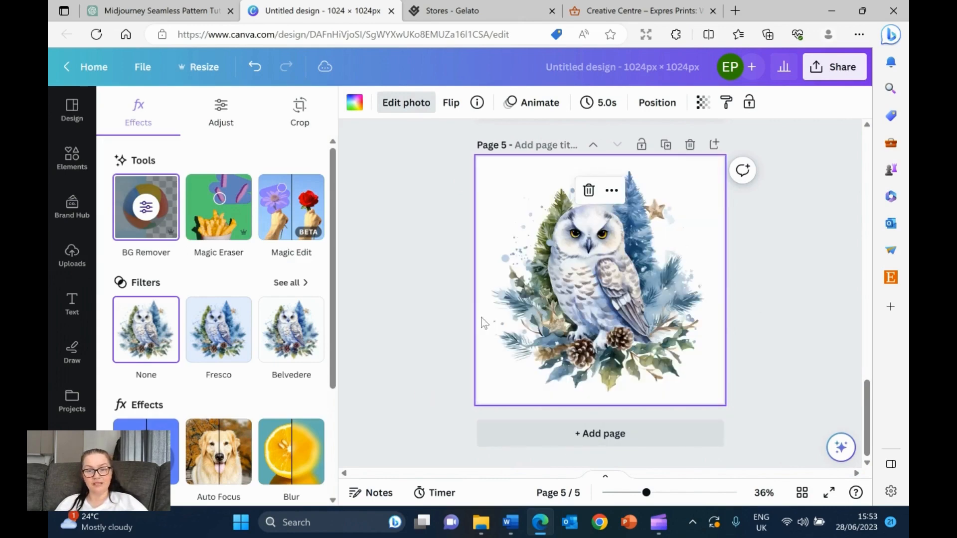
pyautogui.click(435, 304)
pyautogui.click(803, 298)
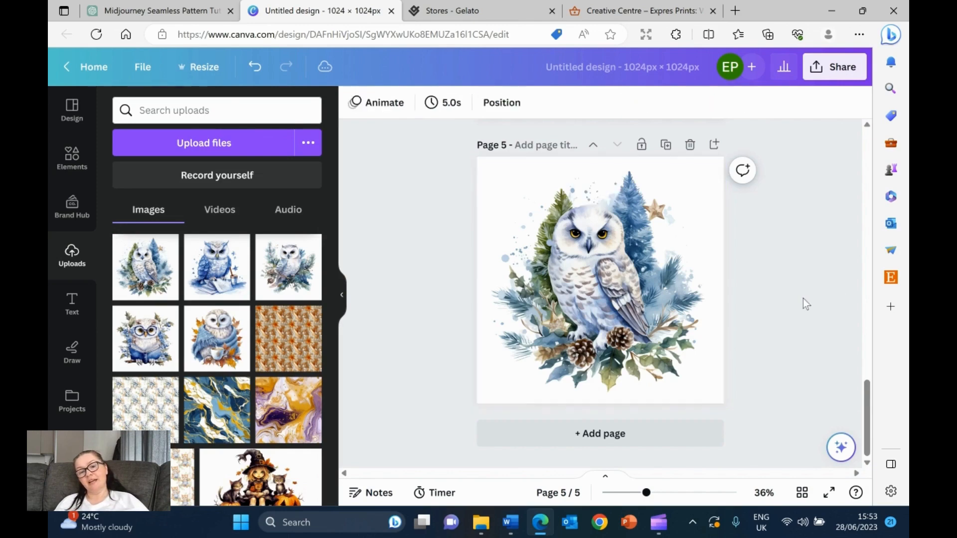
# - Apply the BG Remover to the blue owl with papers and cup on page 4 and return to page 1
pyautogui.scroll(3, 801, 303)
pyautogui.scroll(3, 800, 303)
pyautogui.click(562, 312)
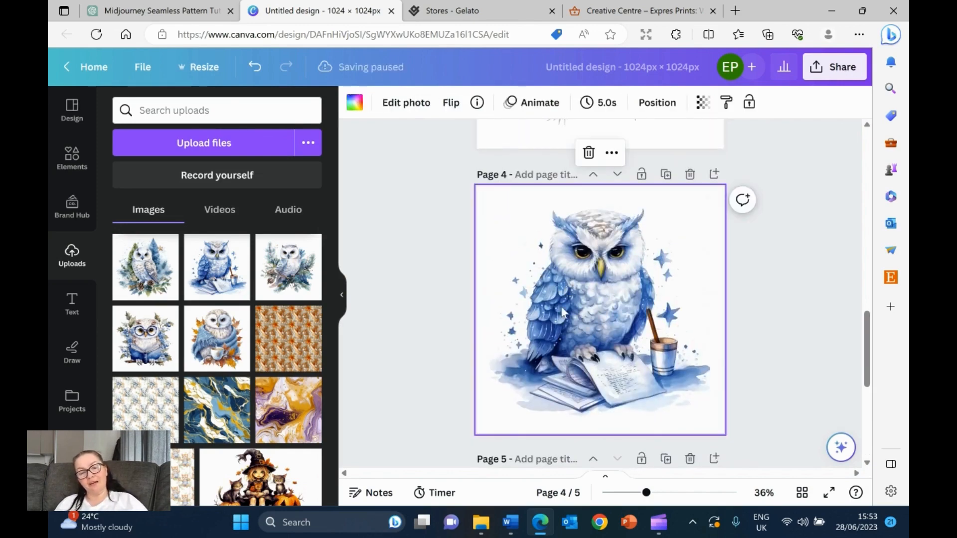
pyautogui.click(395, 101)
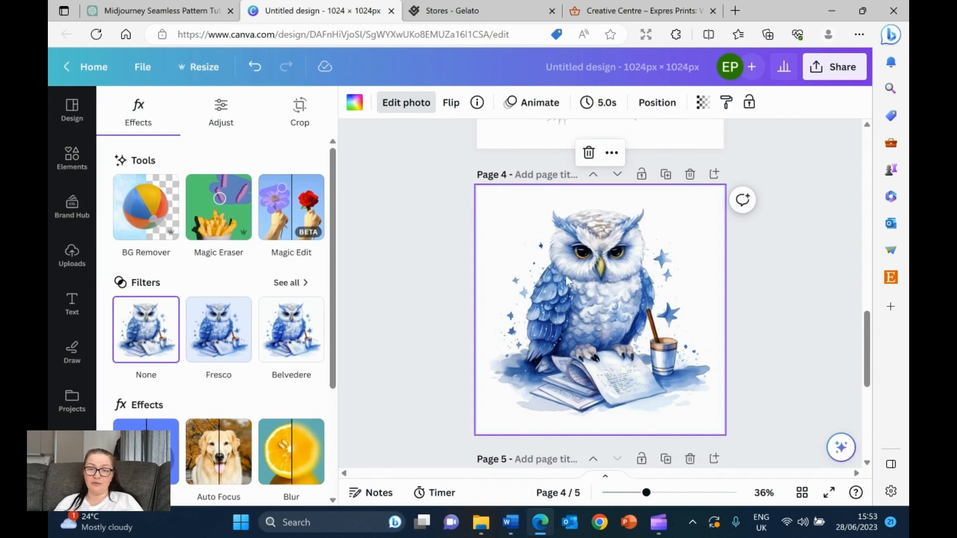
pyautogui.click(145, 206)
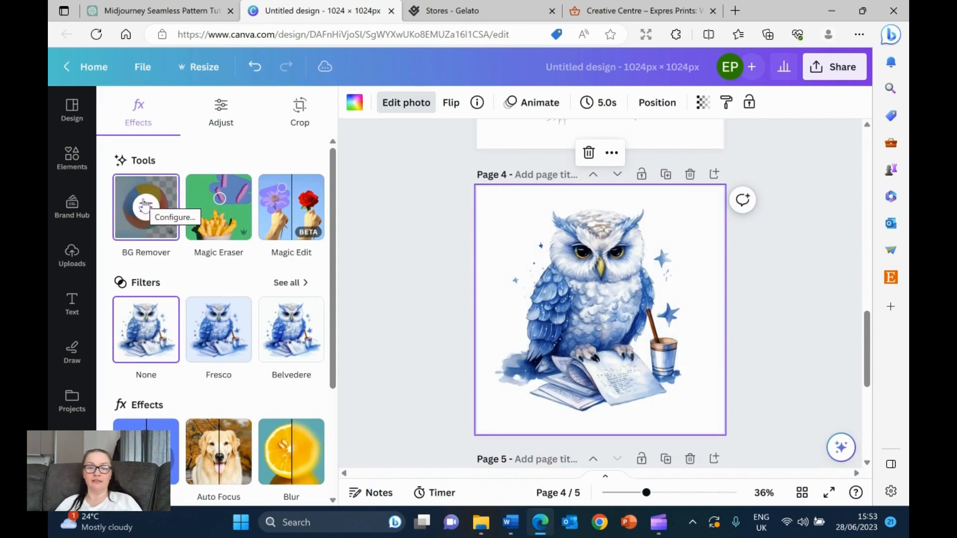
pyautogui.click(413, 252)
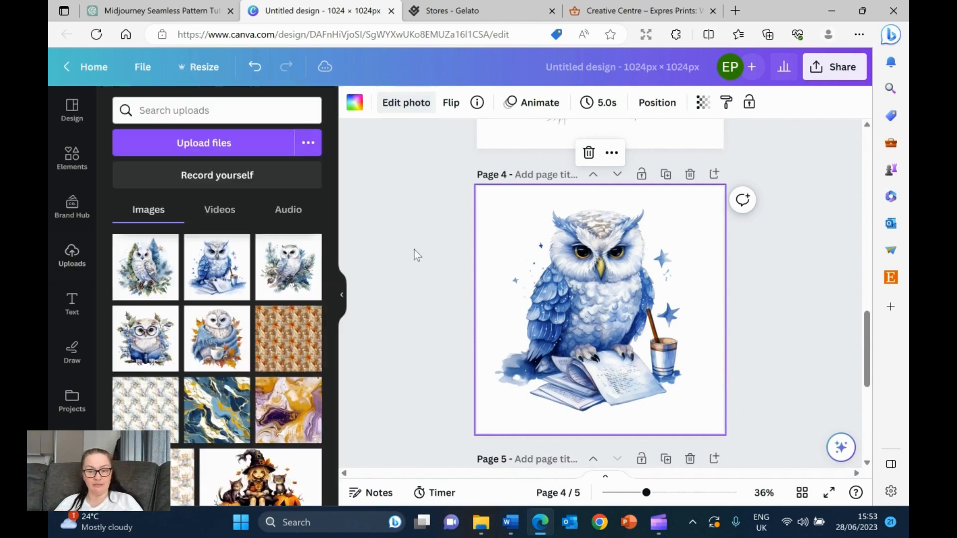
pyautogui.scroll(8, 773, 292)
pyautogui.scroll(5, 774, 294)
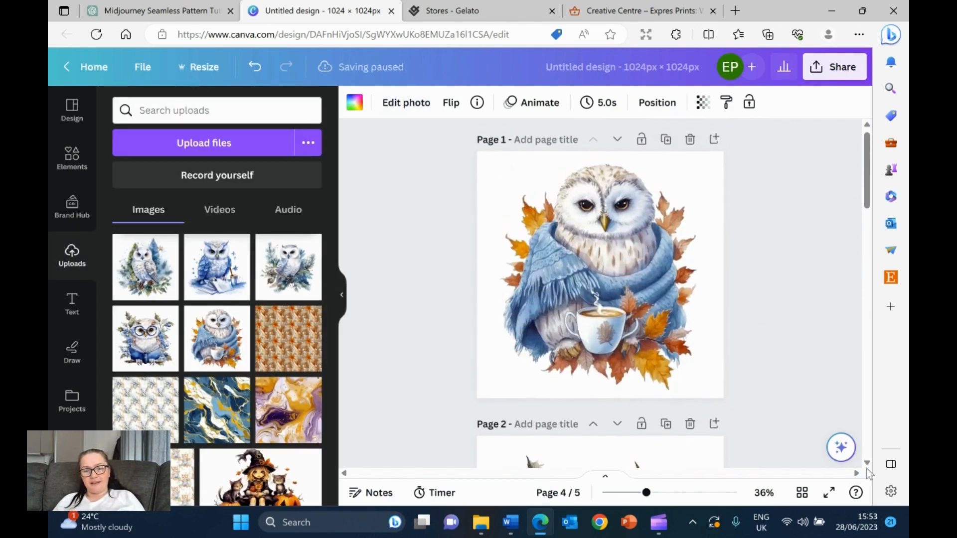
# - Review all five owl pages together in the page overview and return to the page 1 editing view
pyautogui.click(802, 493)
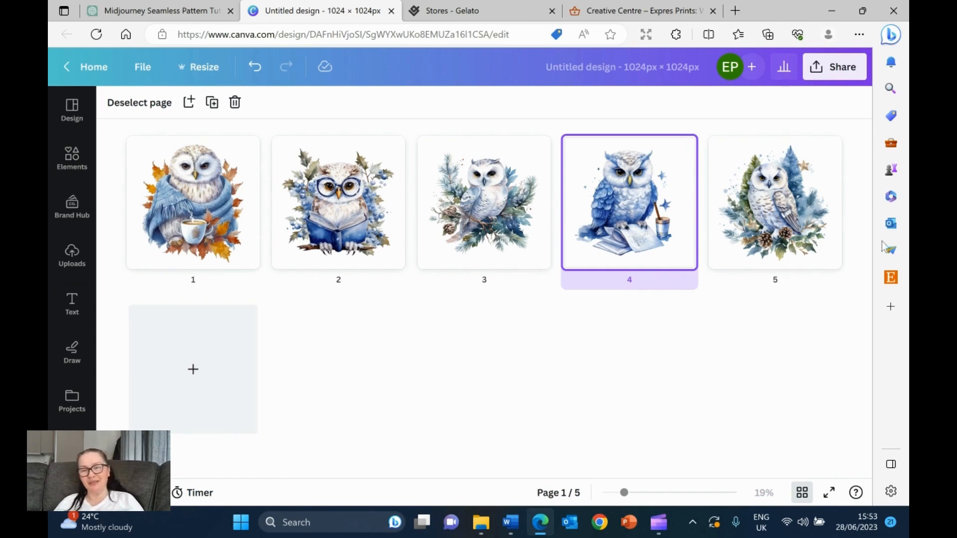
pyautogui.click(802, 492)
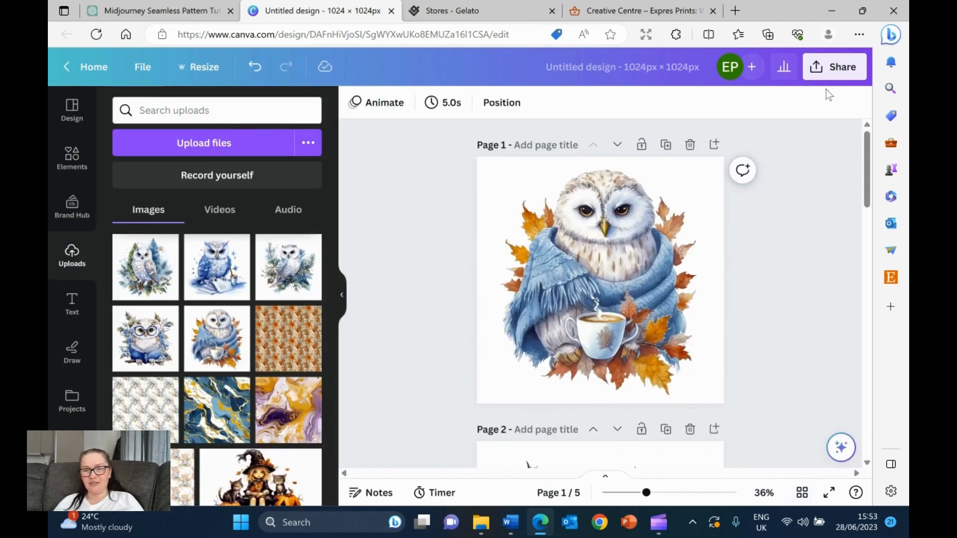
pyautogui.click(831, 67)
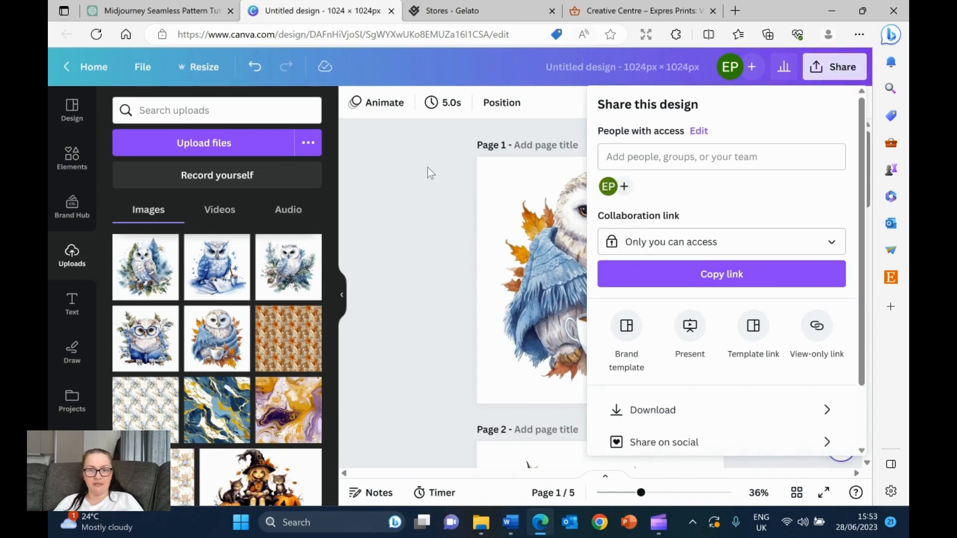
pyautogui.click(452, 146)
# - Rename the design as "Snow owls no background sm"
pyautogui.click(583, 68)
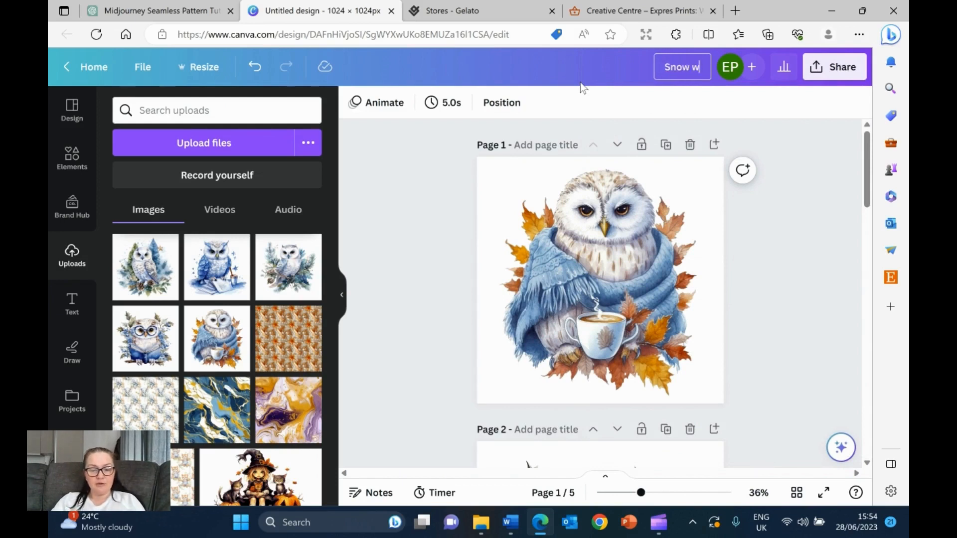
pyautogui.write('Snow owls no')
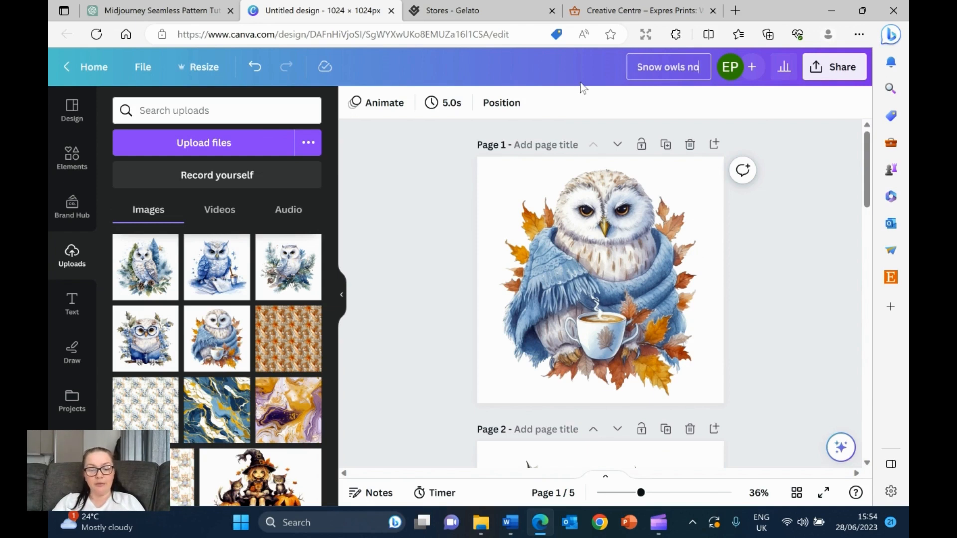
pyautogui.write(' background')
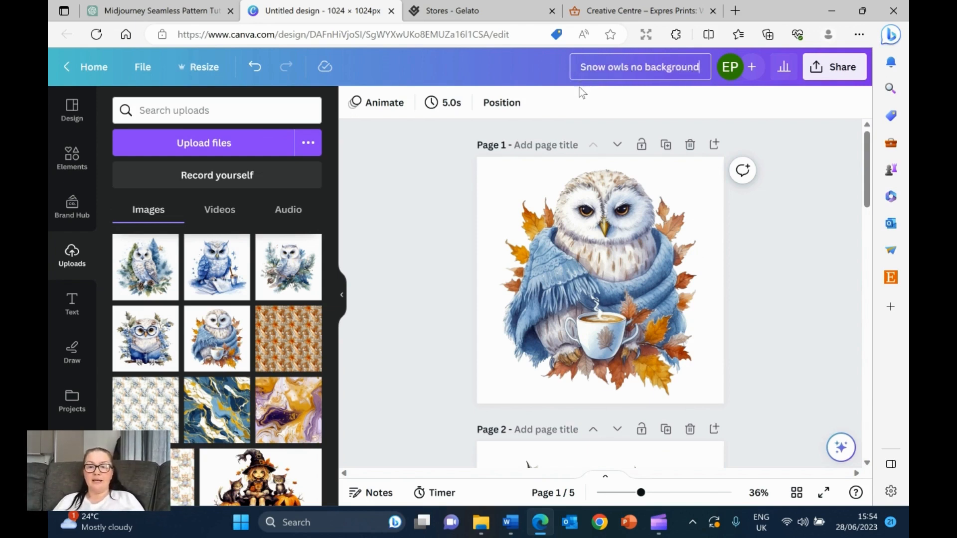
pyautogui.write(' sm')
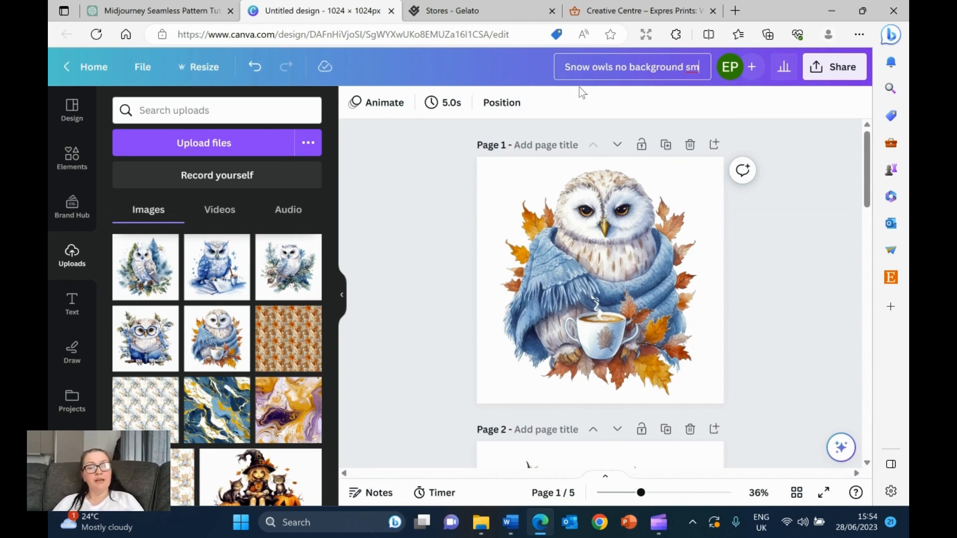
pyautogui.click(827, 256)
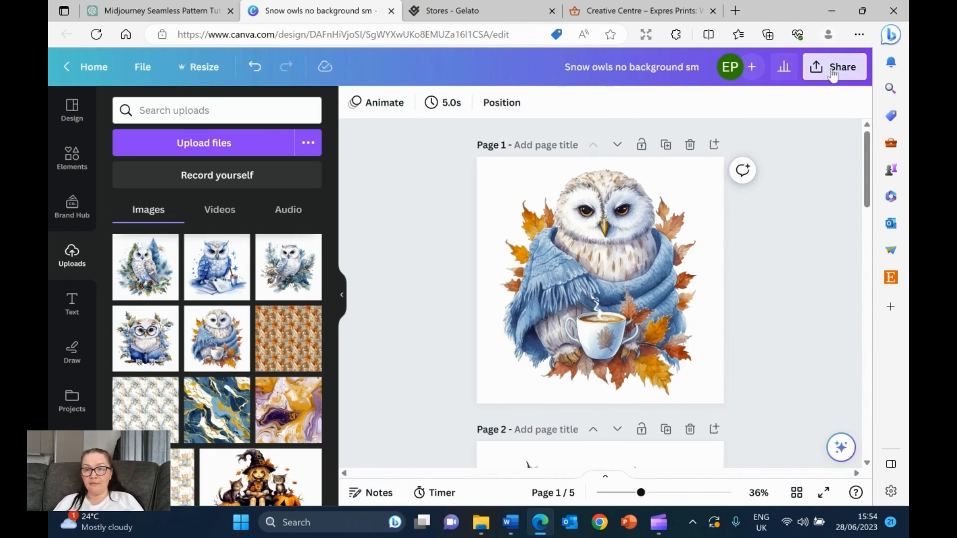
# - Download all five pages as PNG at 1,024 × 1,024 px with a transparent background
pyautogui.click(855, 67)
pyautogui.click(665, 418)
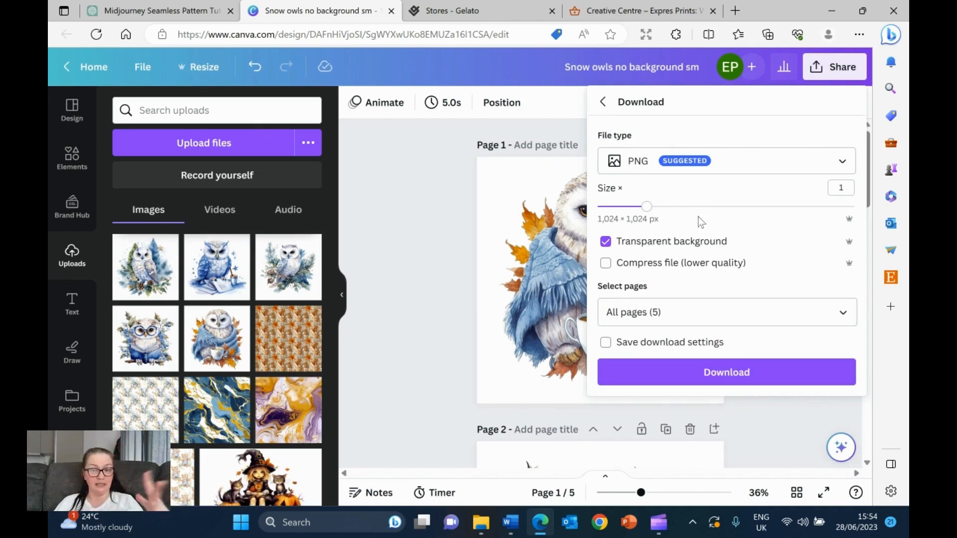
pyautogui.click(743, 371)
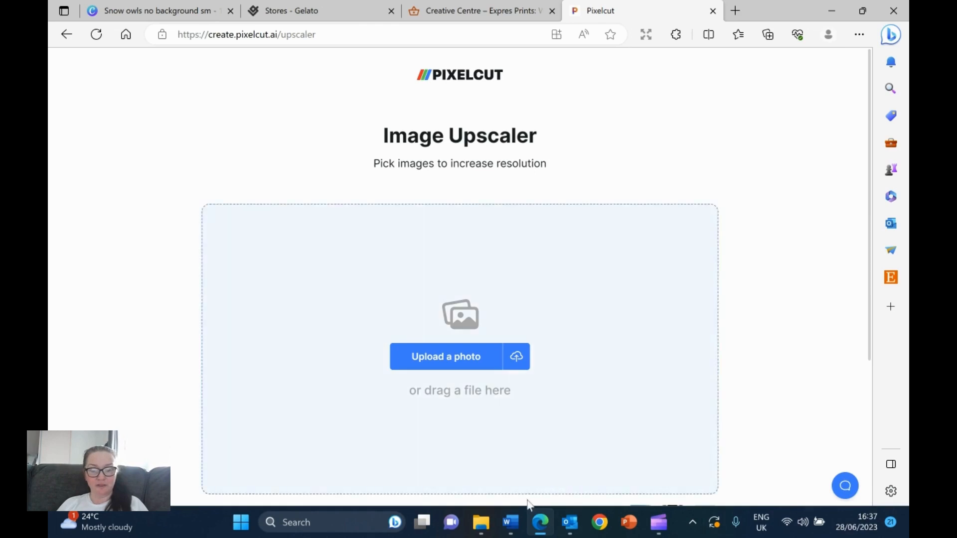
# - Switch from Pixelcut back to the Canva owl design and look through its pages
pyautogui.click(150, 10)
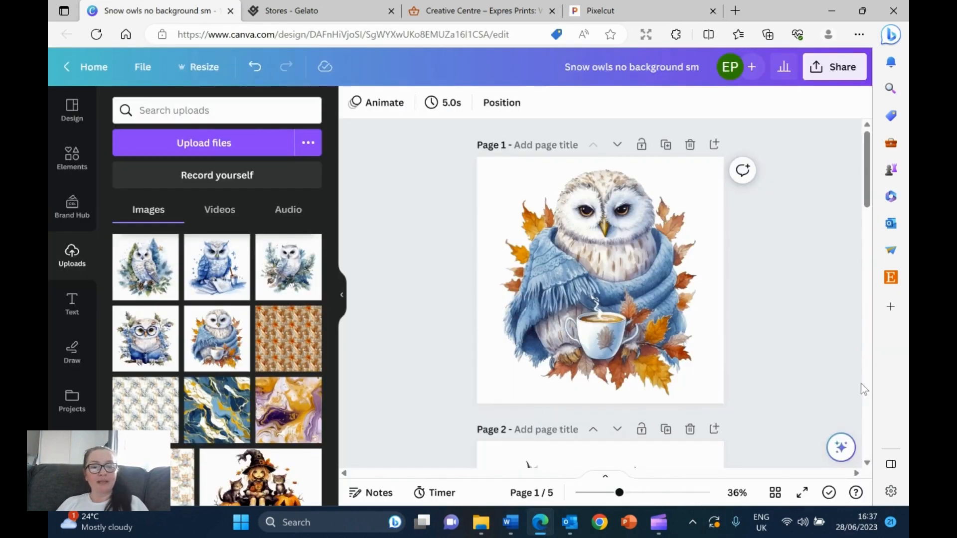
pyautogui.scroll(-3, 617, 302)
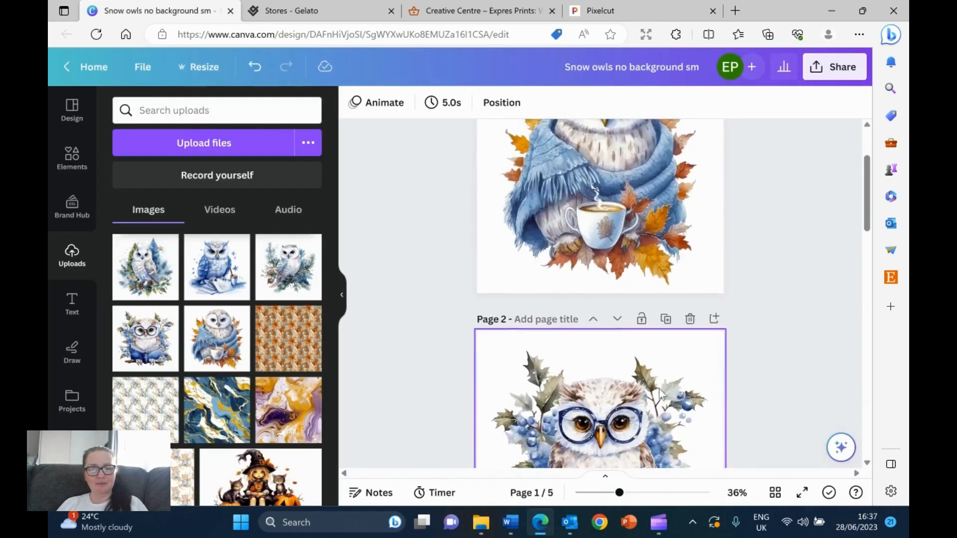
pyautogui.scroll(3, 617, 302)
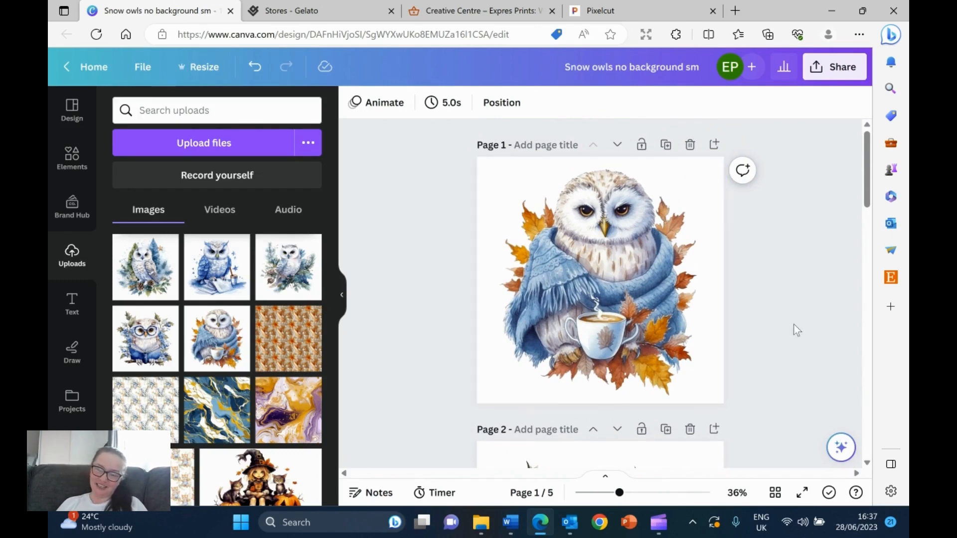
pyautogui.scroll(-12, 604, 334)
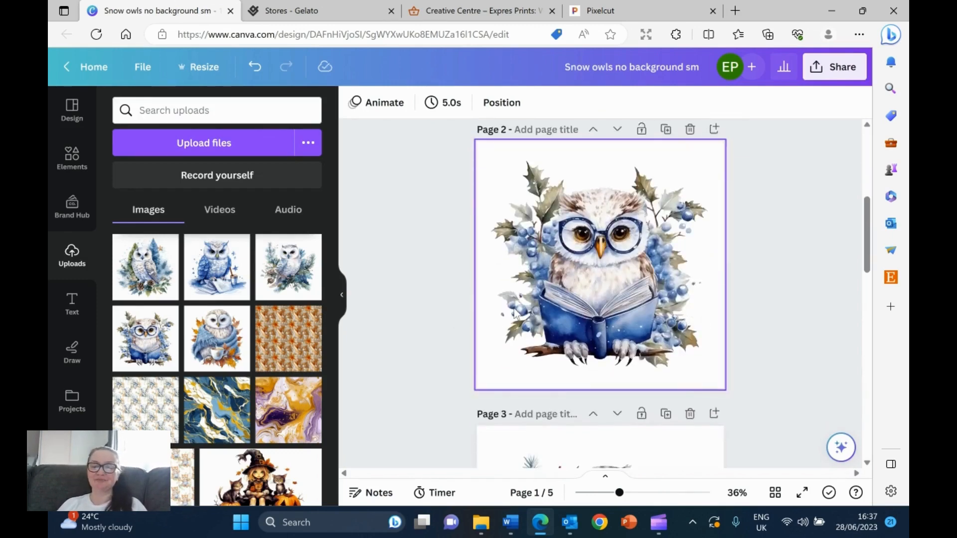
pyautogui.click(837, 67)
pyautogui.click(690, 411)
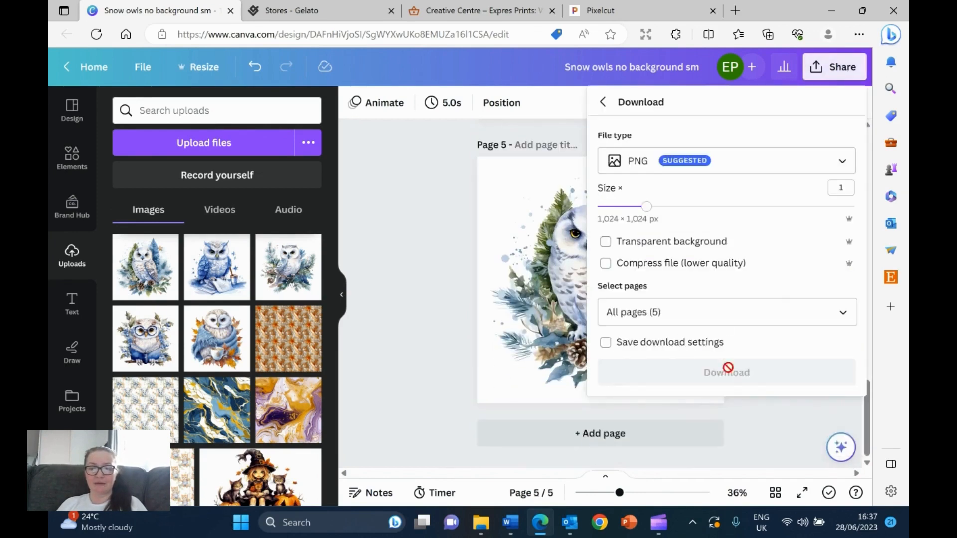
pyautogui.click(673, 244)
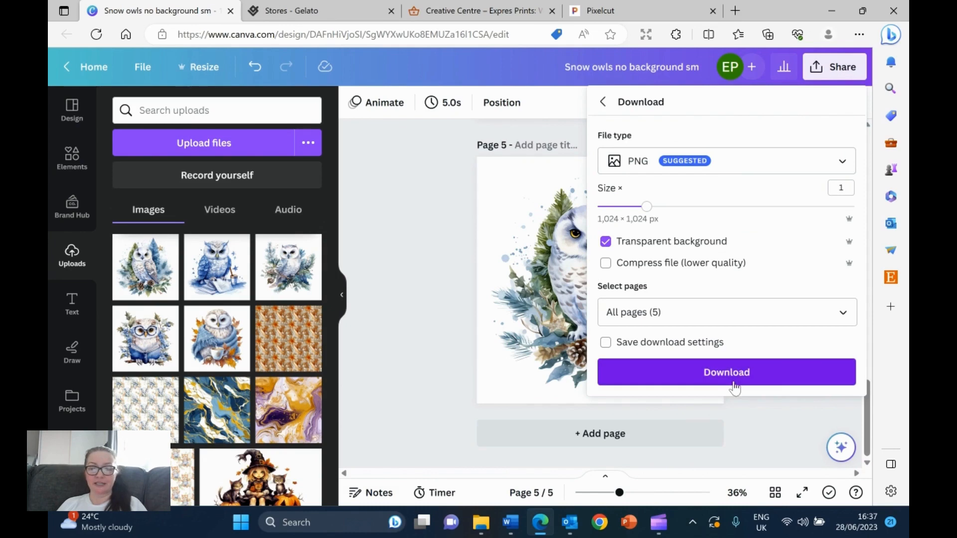
pyautogui.click(409, 173)
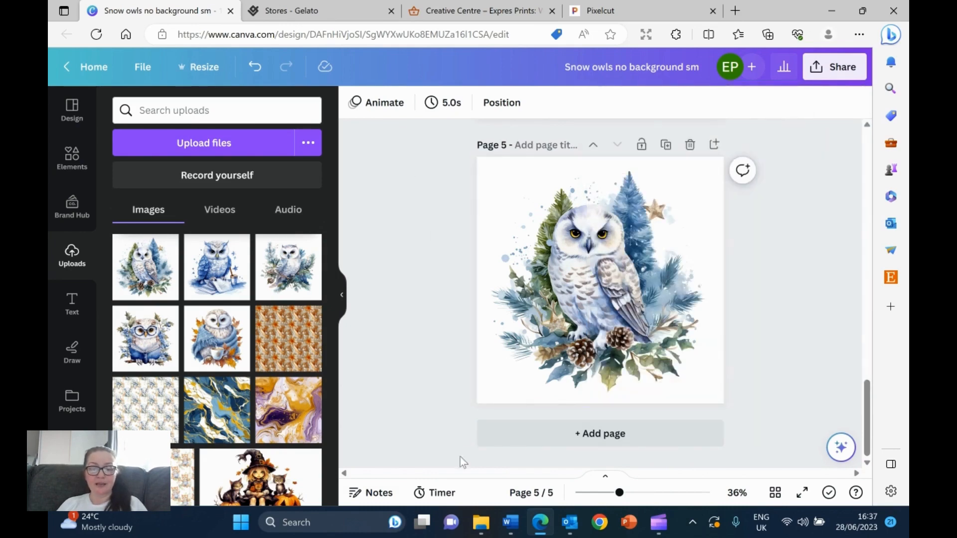
# - Switch to File Explorer and examine the owl images in "Snow owls no background sm" and its subfolder "Chosen one for tutorial"
pyautogui.click(481, 530)
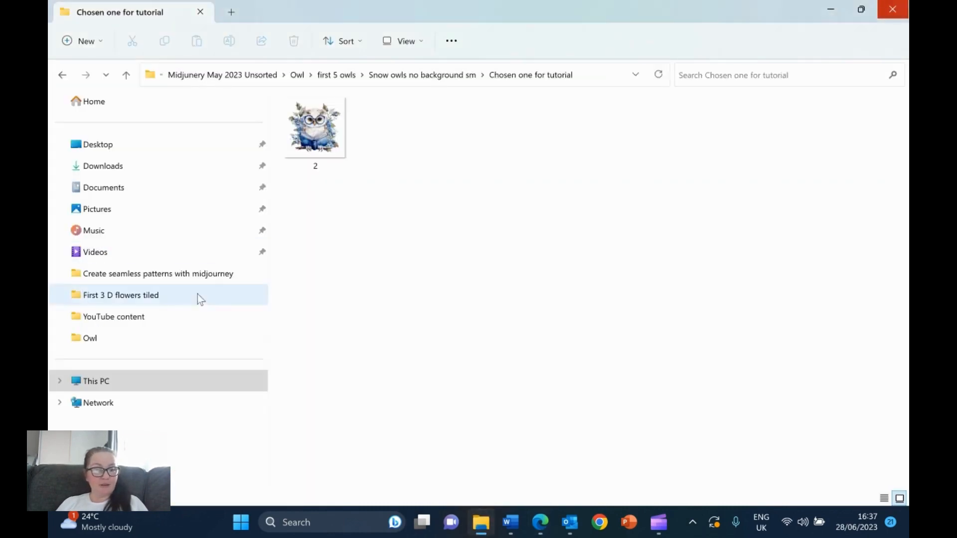
pyautogui.click(337, 75)
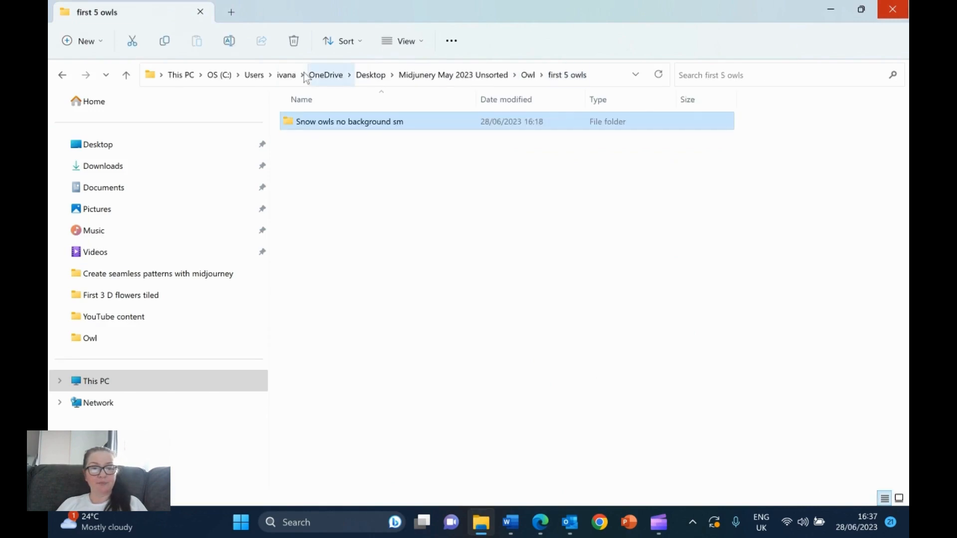
pyautogui.click(528, 75)
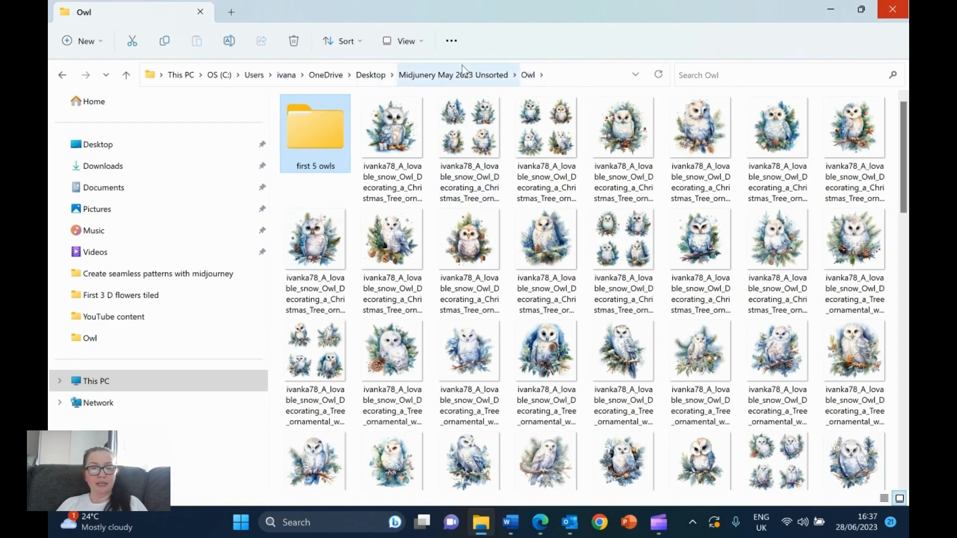
pyautogui.doubleClick(309, 137)
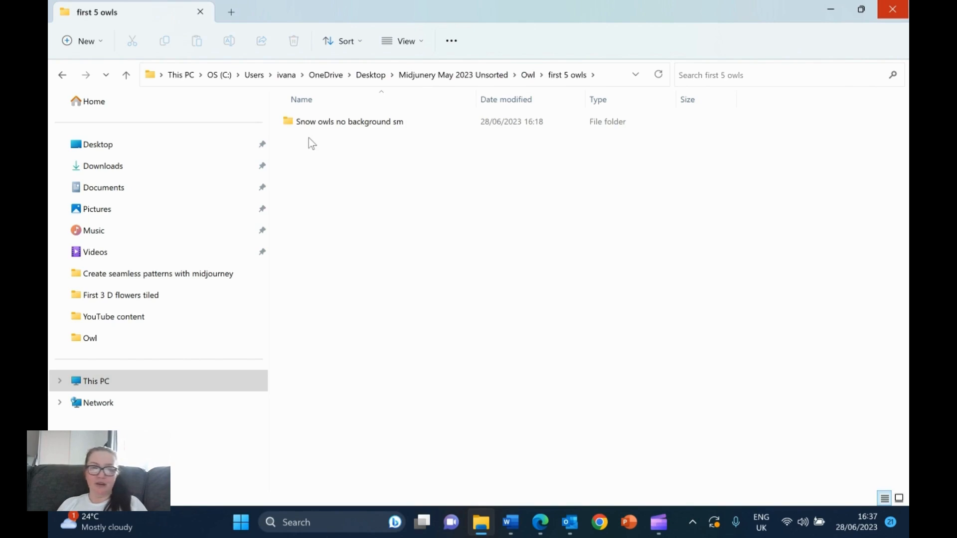
pyautogui.doubleClick(320, 126)
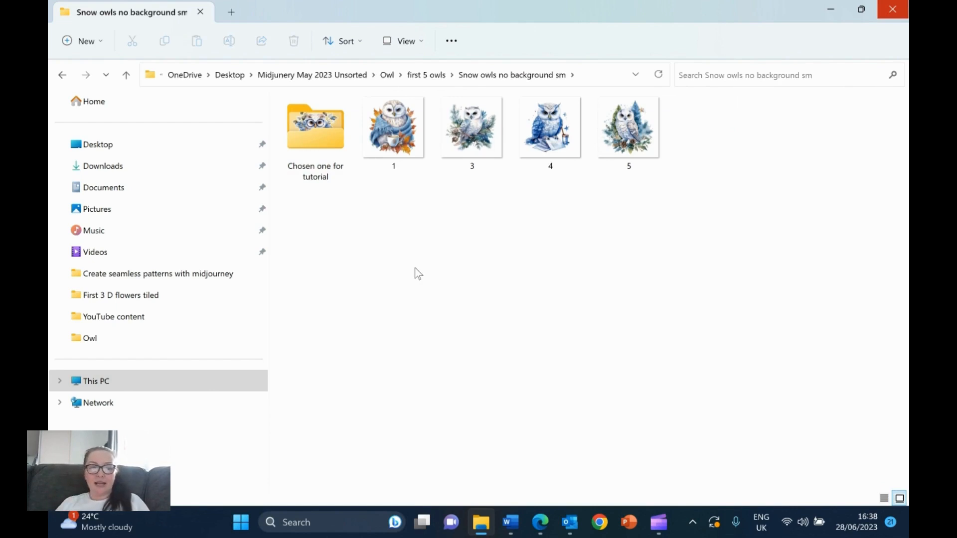
pyautogui.doubleClick(317, 140)
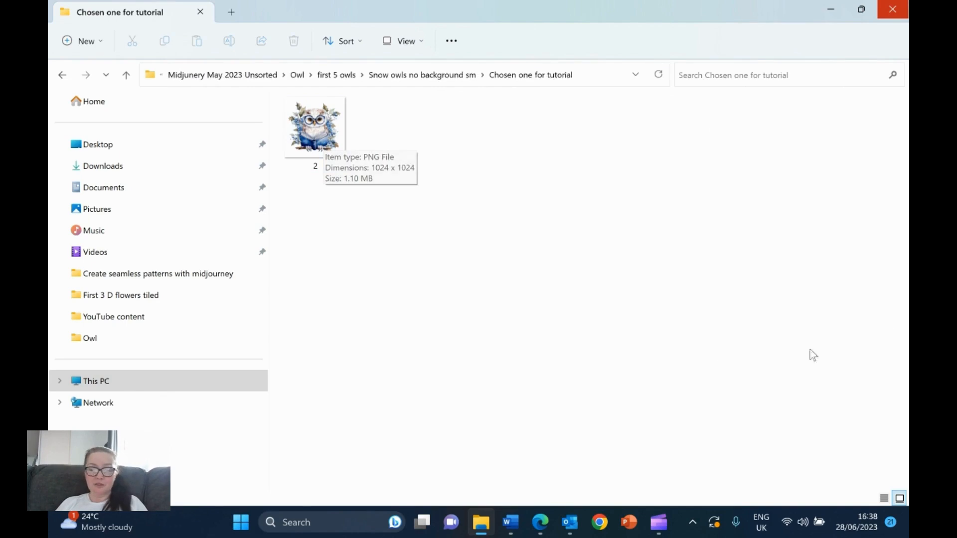
# - Switch to the Pixelcut upscaler in the browser, upload owl image 2, and download its HD version at 2x upscale size
pyautogui.click(540, 522)
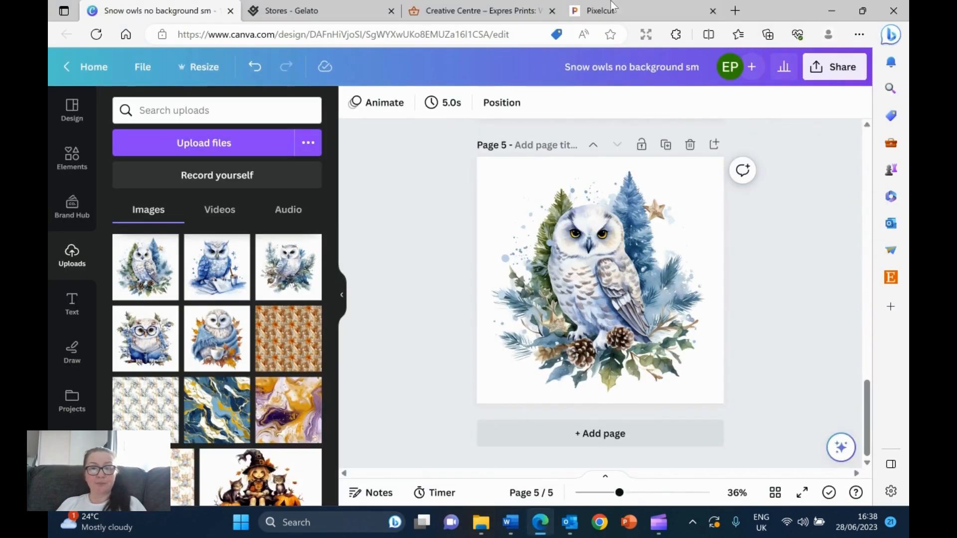
pyautogui.click(611, 5)
pyautogui.click(466, 356)
pyautogui.doubleClick(204, 107)
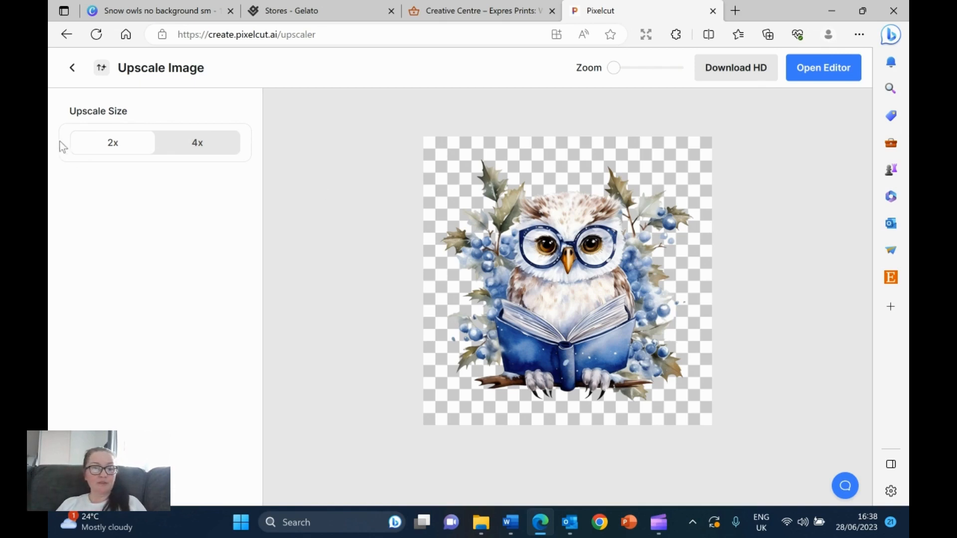
pyautogui.click(734, 71)
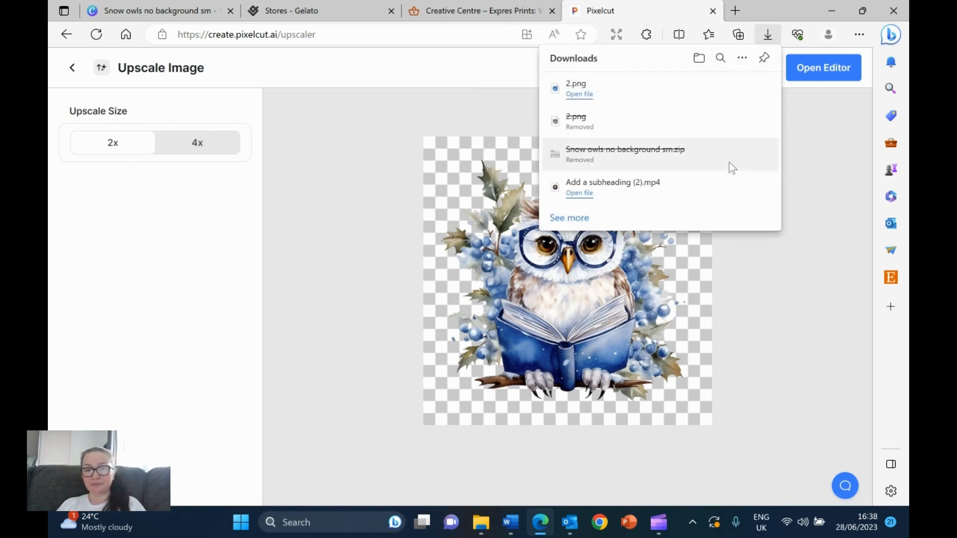
# - Open the Downloads folder in File Explorer and rename owl image 2 as "2 upscaled"
pyautogui.rightClick(481, 528)
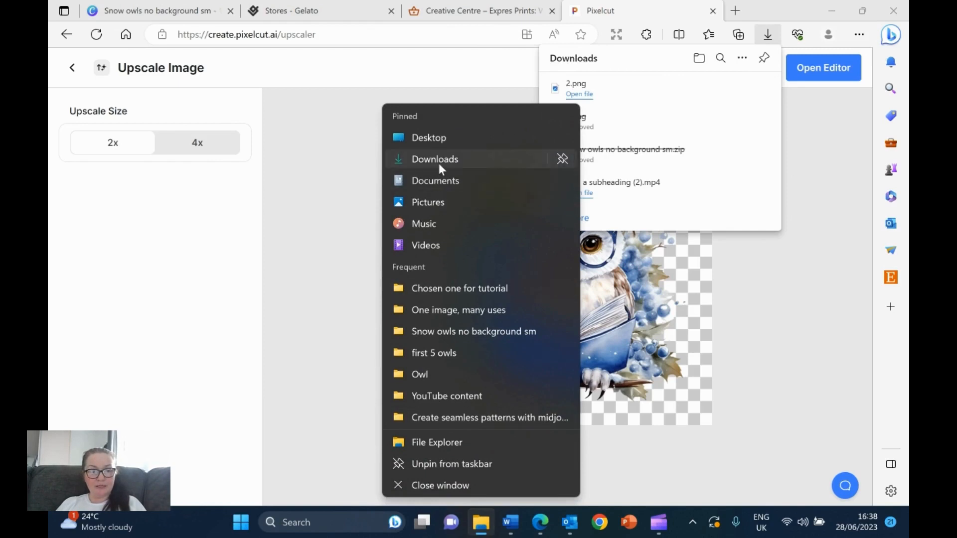
pyautogui.click(438, 163)
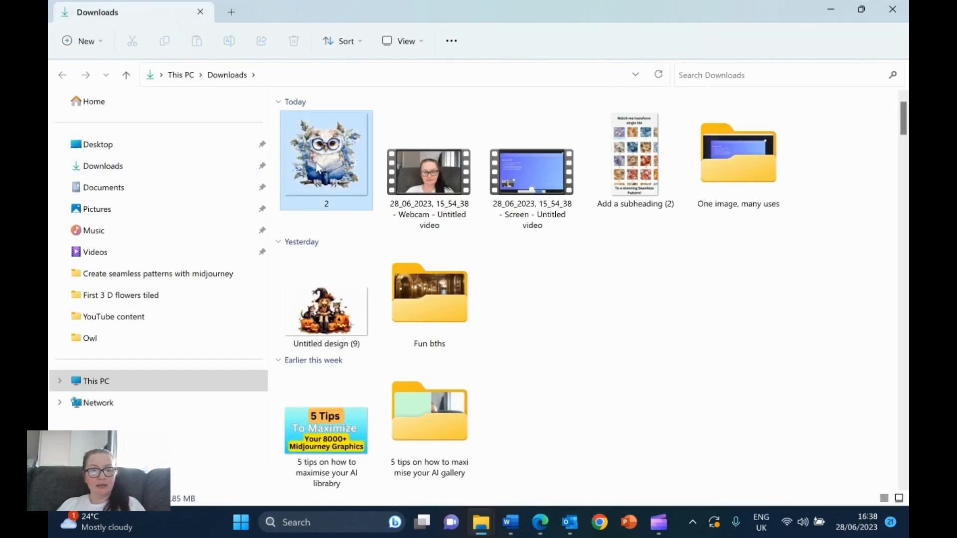
pyautogui.rightClick(317, 166)
pyautogui.click(388, 158)
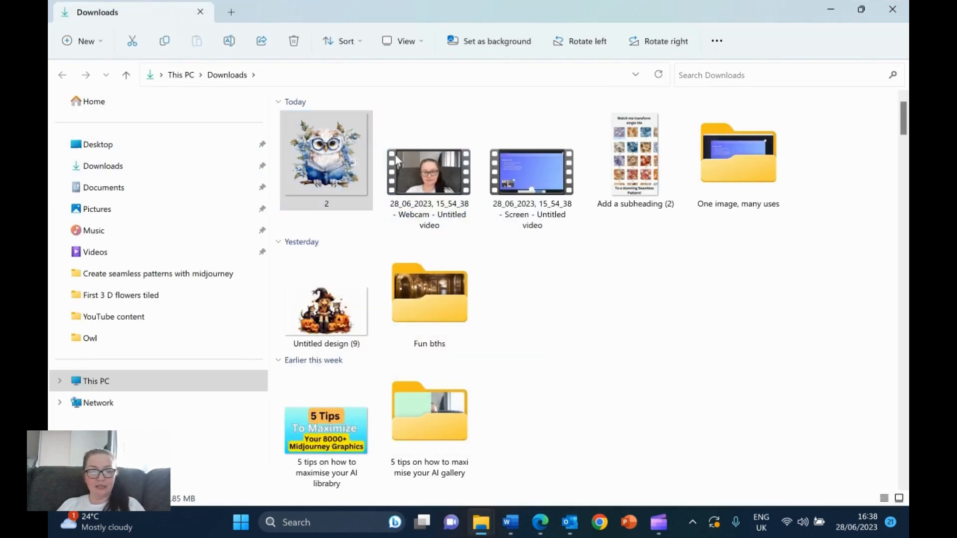
pyautogui.press('Right')
pyautogui.write('upscaled')
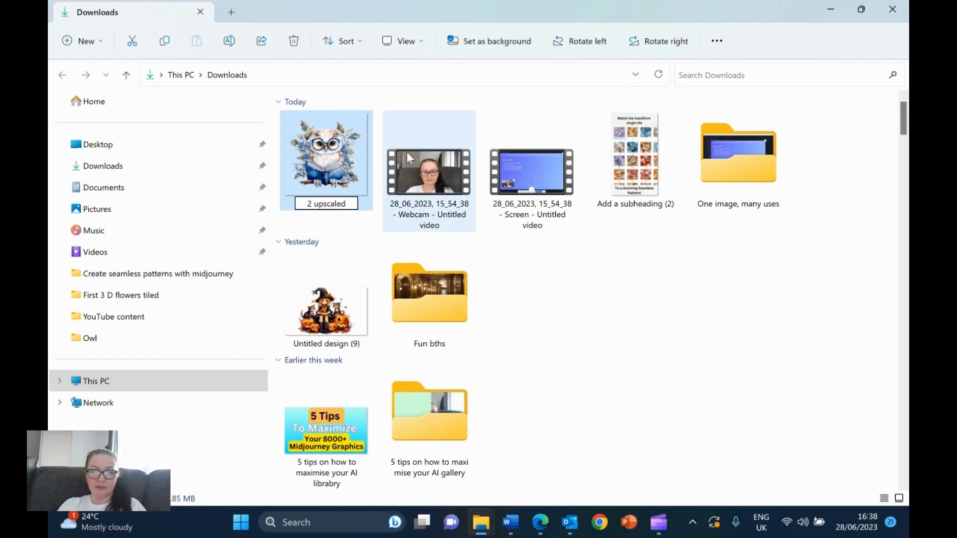
pyautogui.press('Return')
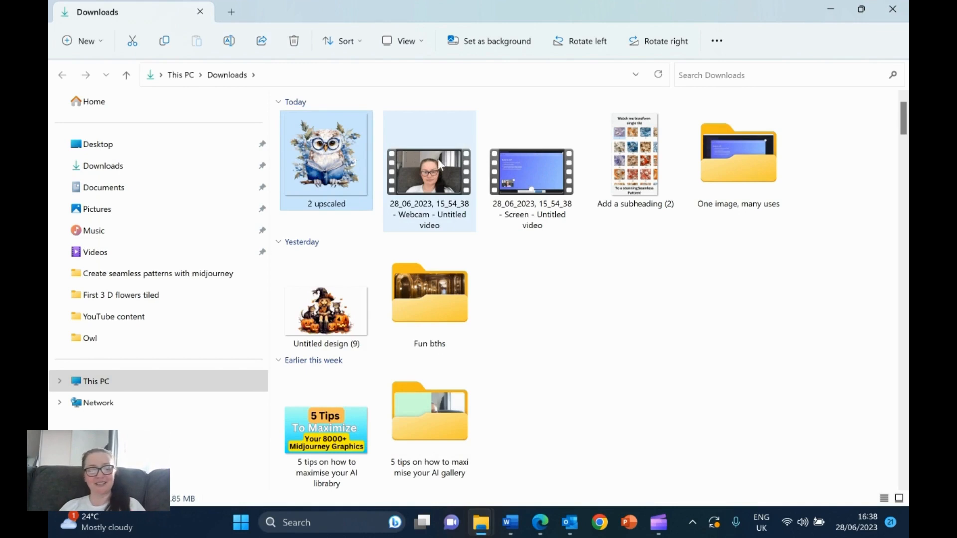
# - Move "2 upscaled" from Downloads into the "Chosen one for tutorial" folder and check its image dimensions
pyautogui.moveTo(486, 531)
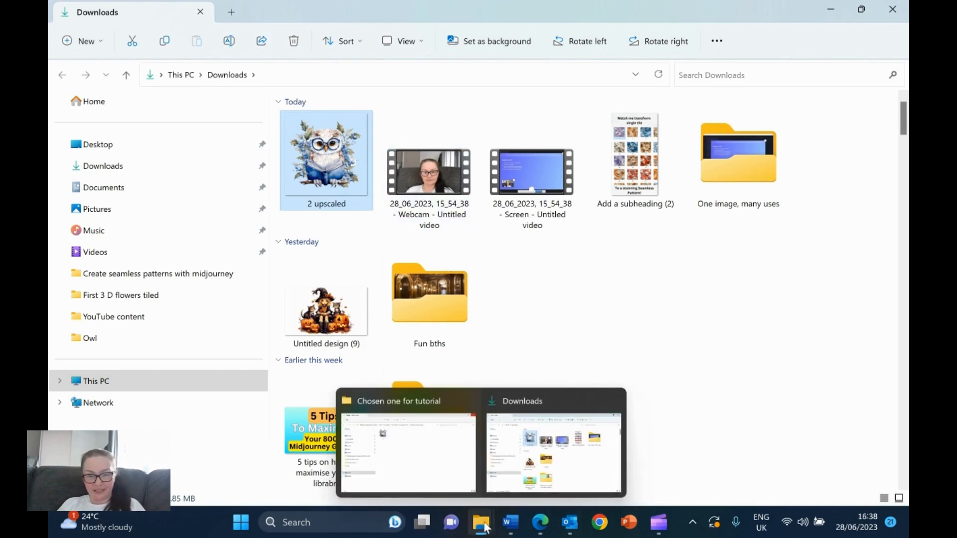
pyautogui.click(449, 465)
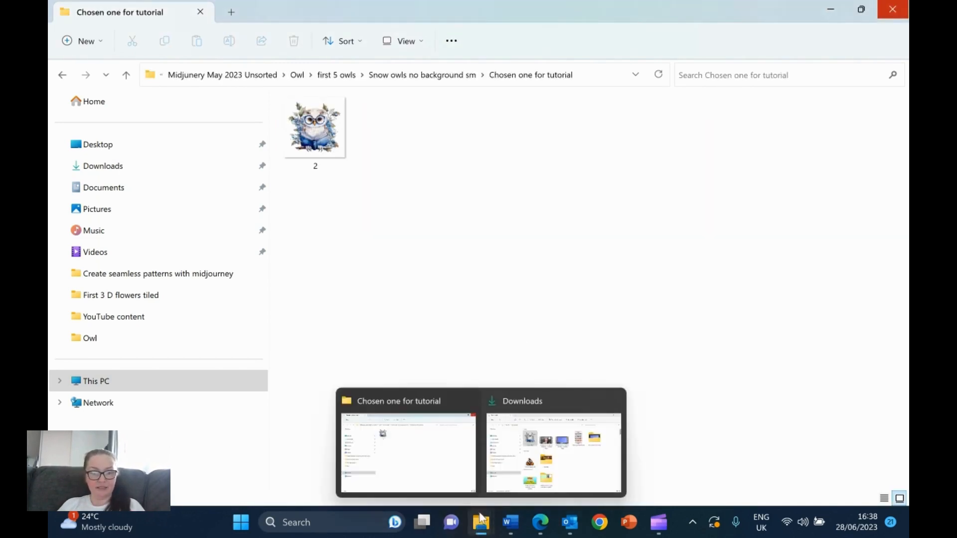
pyautogui.click(553, 453)
pyautogui.click(860, 9)
pyautogui.moveTo(366, 359); pyautogui.dragTo(425, 125)
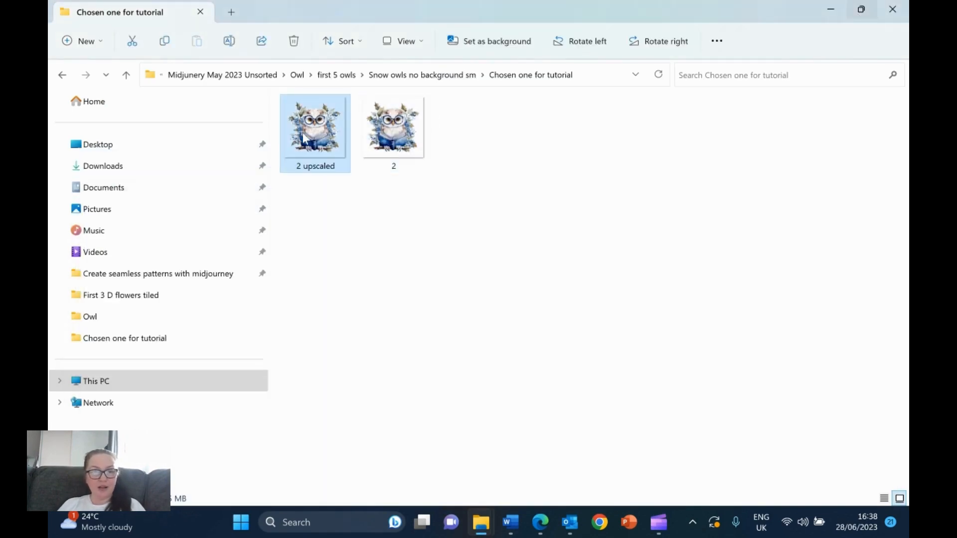
pyautogui.moveTo(304, 135)
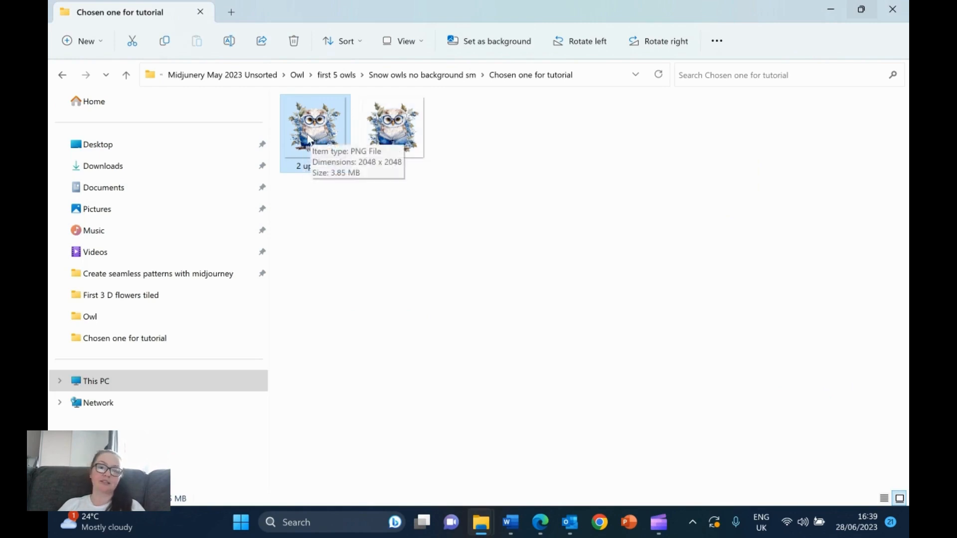
# - Open "2 upscaled" in the image viewer, compare it with the original image 2, and close the viewer
pyautogui.doubleClick(308, 132)
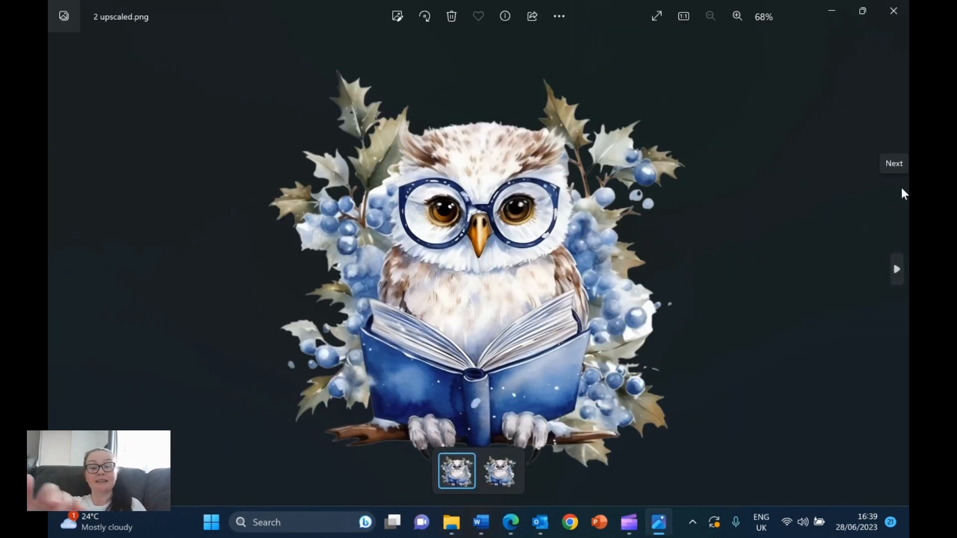
pyautogui.click(901, 188)
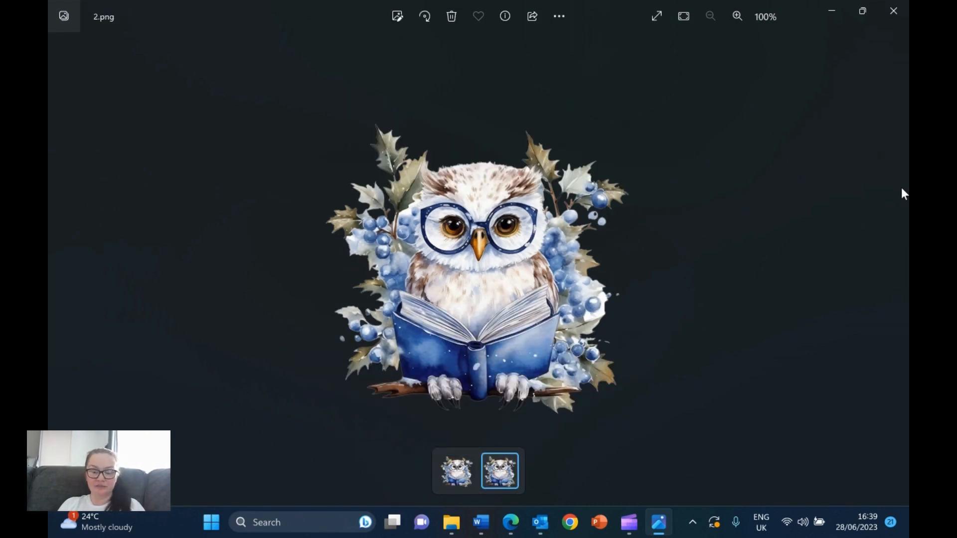
pyautogui.click(901, 188)
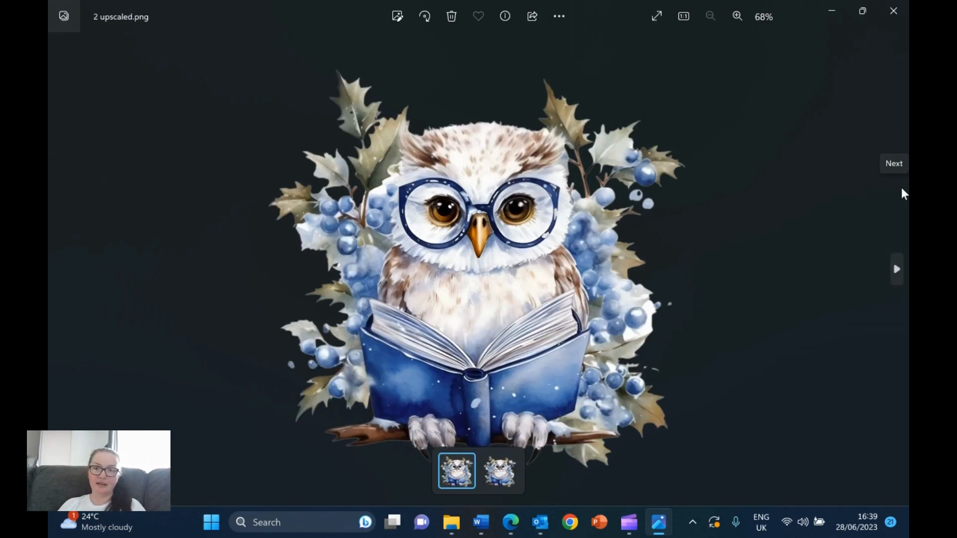
pyautogui.click(894, 10)
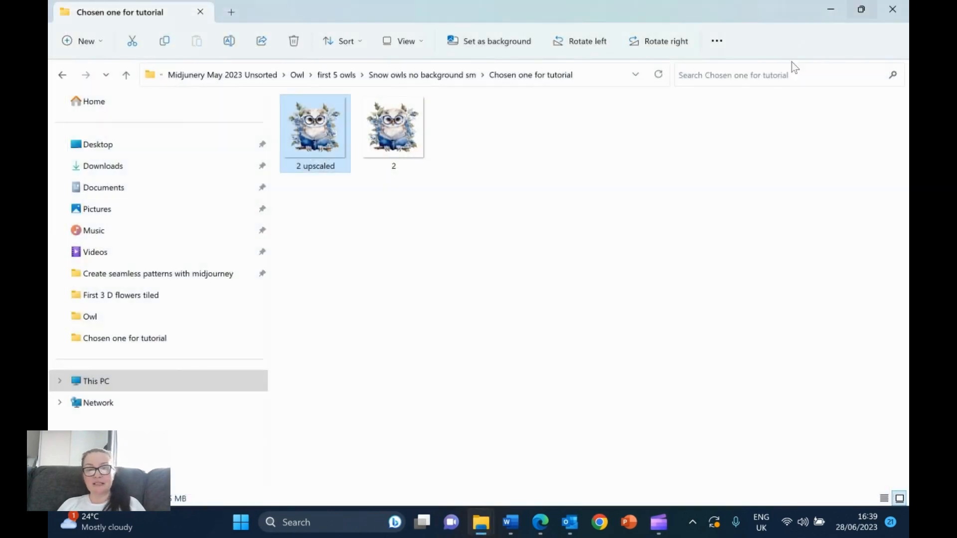
# - Switch to Gelato in the browser and open the women's T-shirts category of the product catalog
pyautogui.click(540, 524)
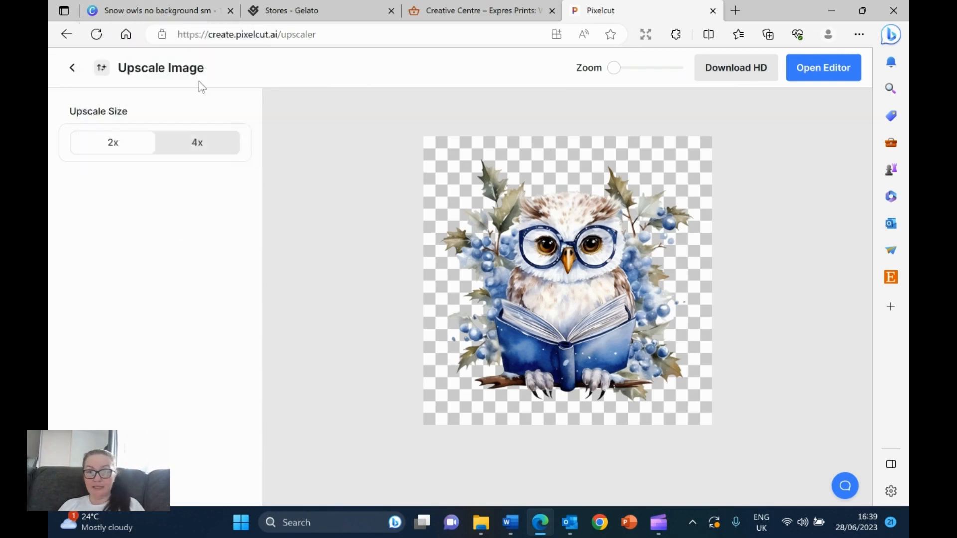
pyautogui.click(284, 10)
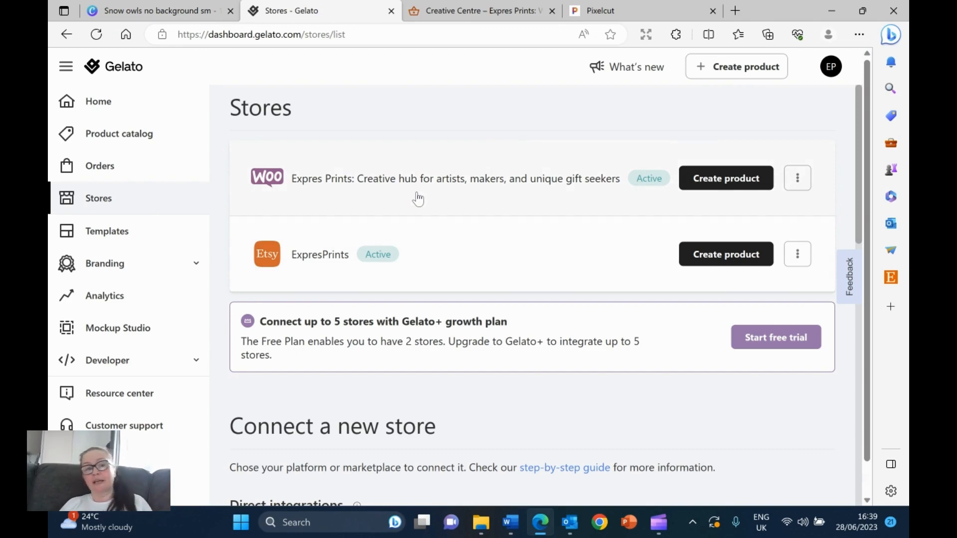
pyautogui.click(123, 144)
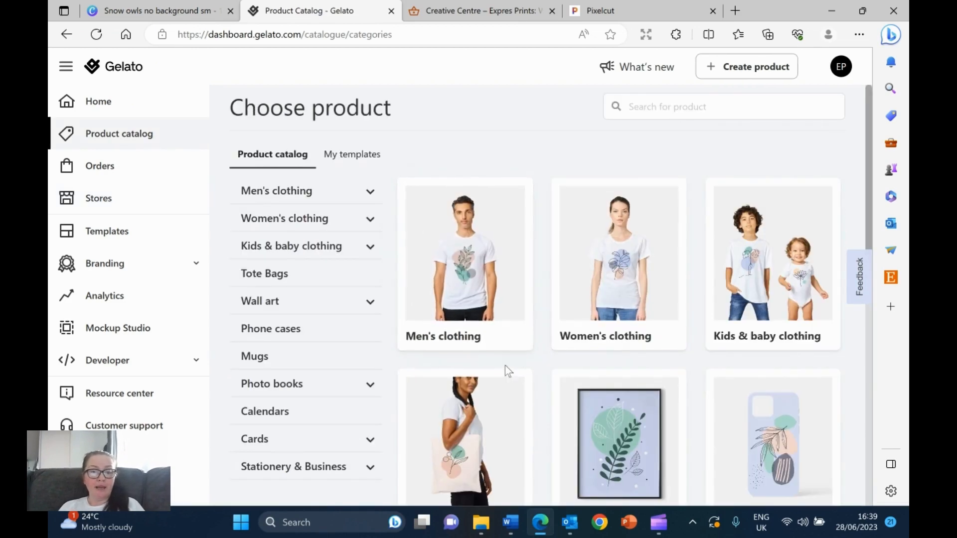
pyautogui.click(321, 220)
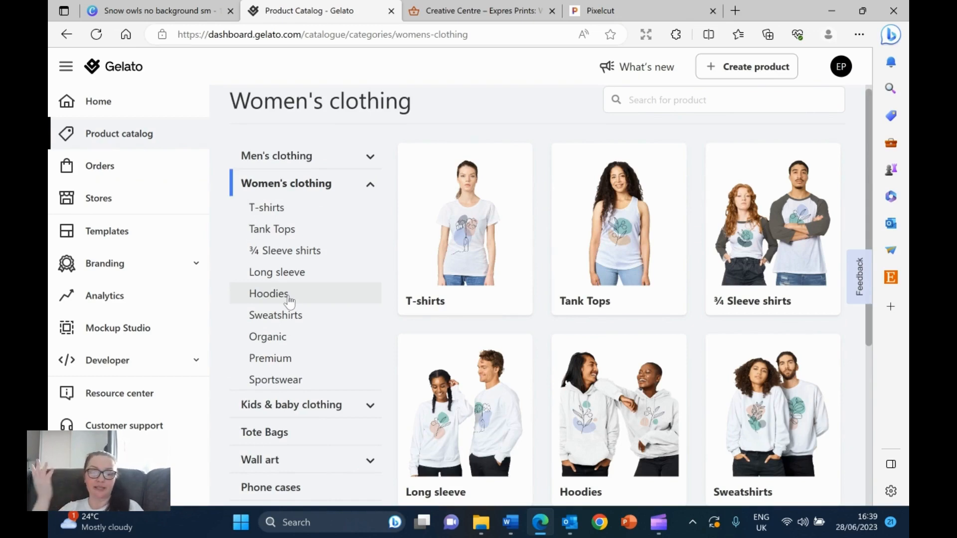
pyautogui.click(468, 234)
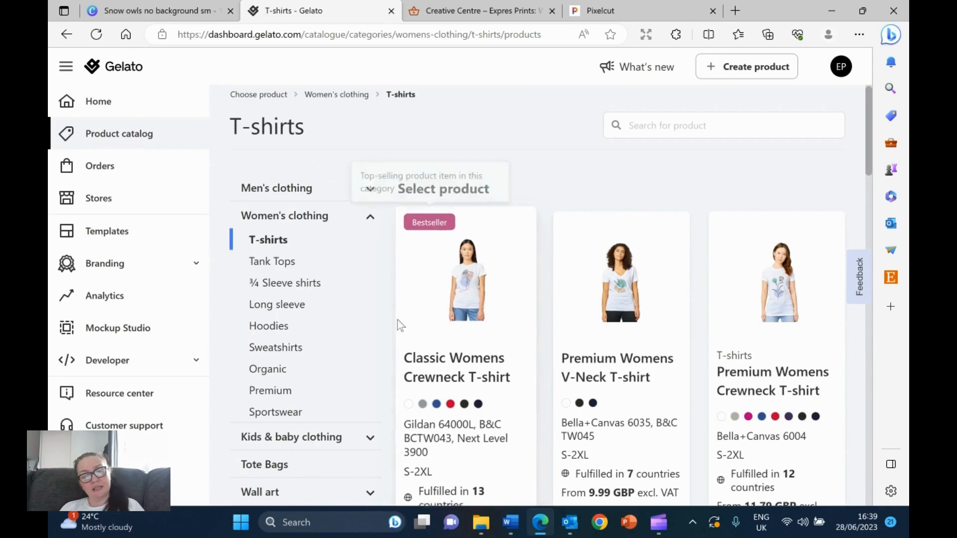
# - Look through the women's T-shirts and open the Classic Womens Crewneck T-shirt product page
pyautogui.scroll(-5, 431, 331)
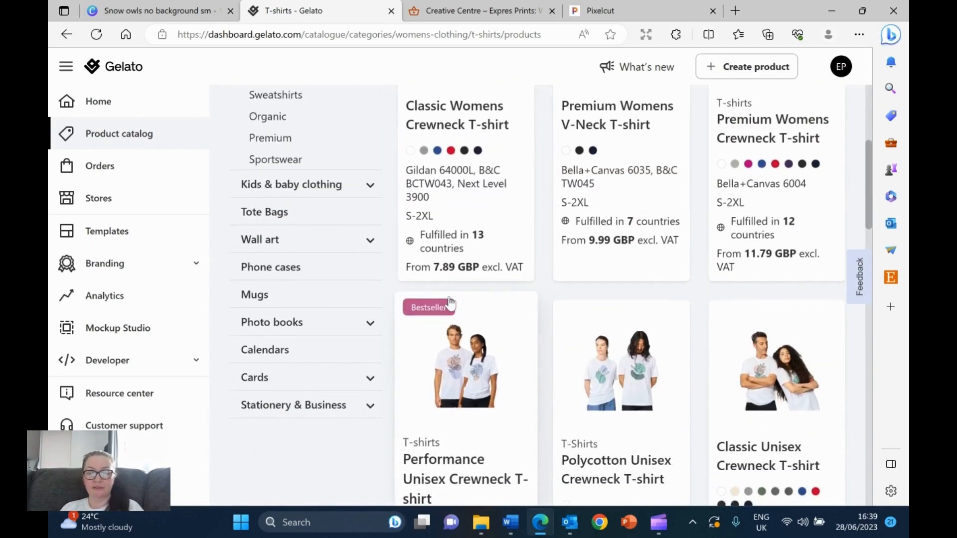
pyautogui.scroll(-6, 431, 331)
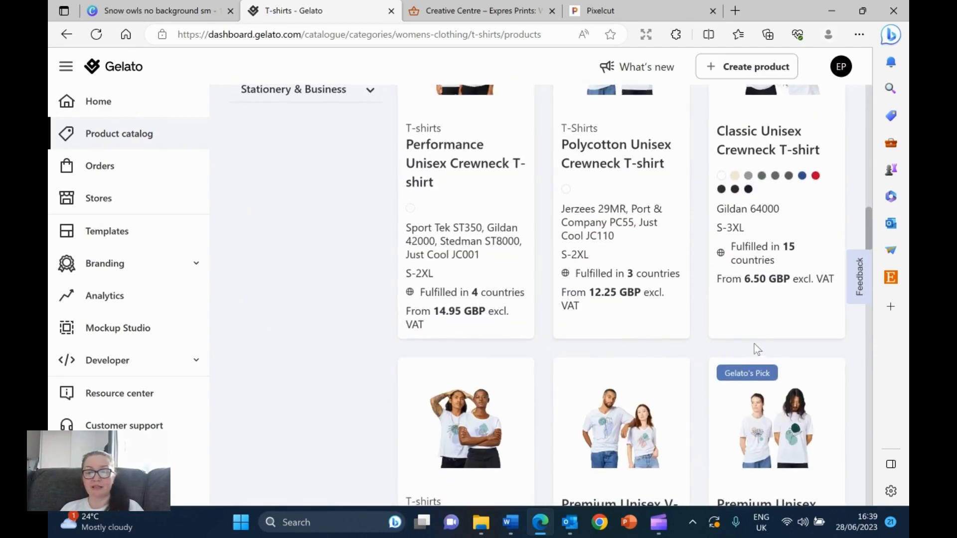
pyautogui.scroll(4, 754, 345)
pyautogui.scroll(8, 442, 288)
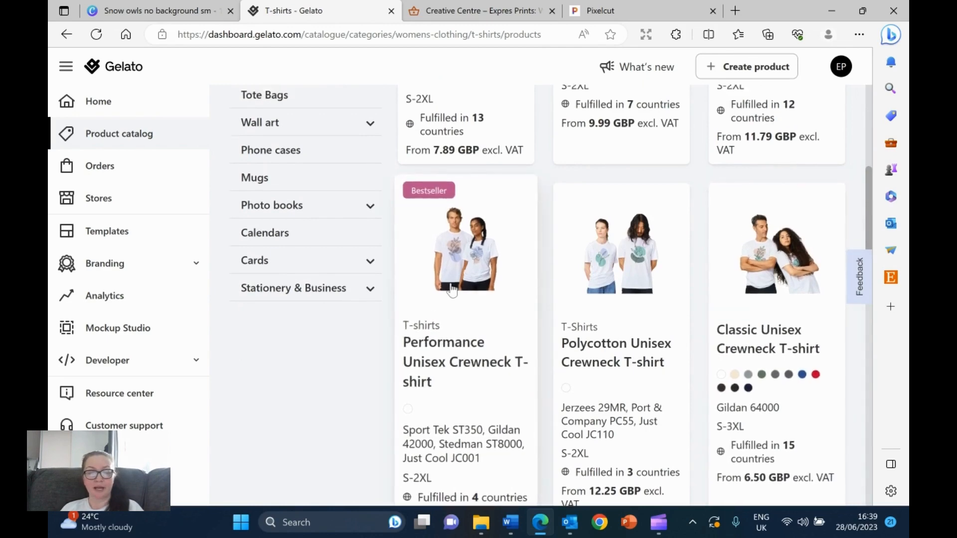
pyautogui.click(459, 320)
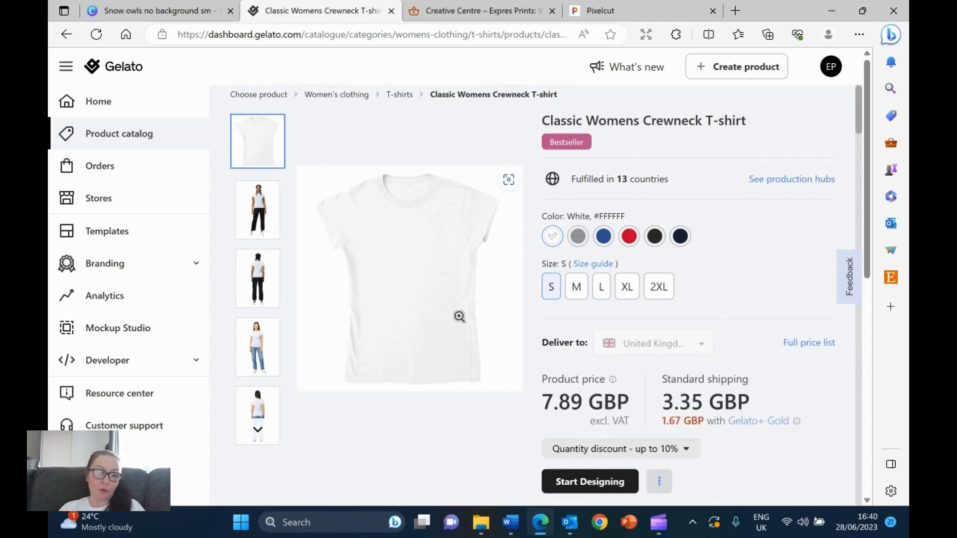
# - Review the Classic Womens Crewneck T-shirt details and go to its print file templates and file specifications
pyautogui.scroll(-4, 402, 307)
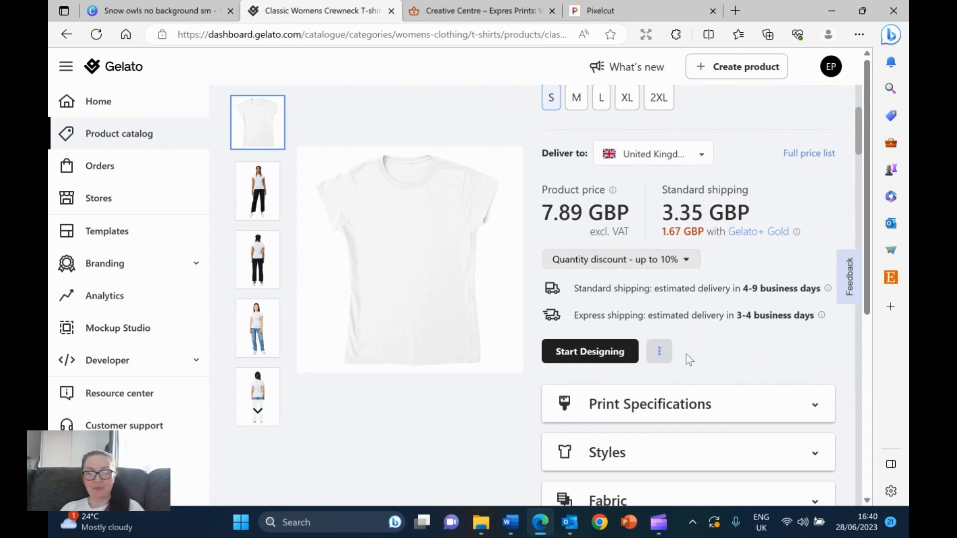
pyautogui.scroll(4, 419, 279)
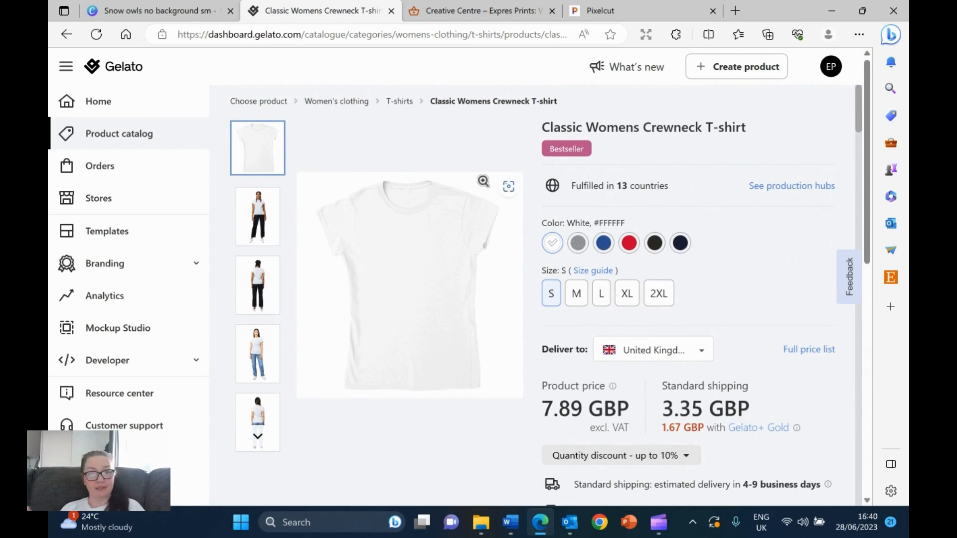
pyautogui.scroll(-6, 648, 247)
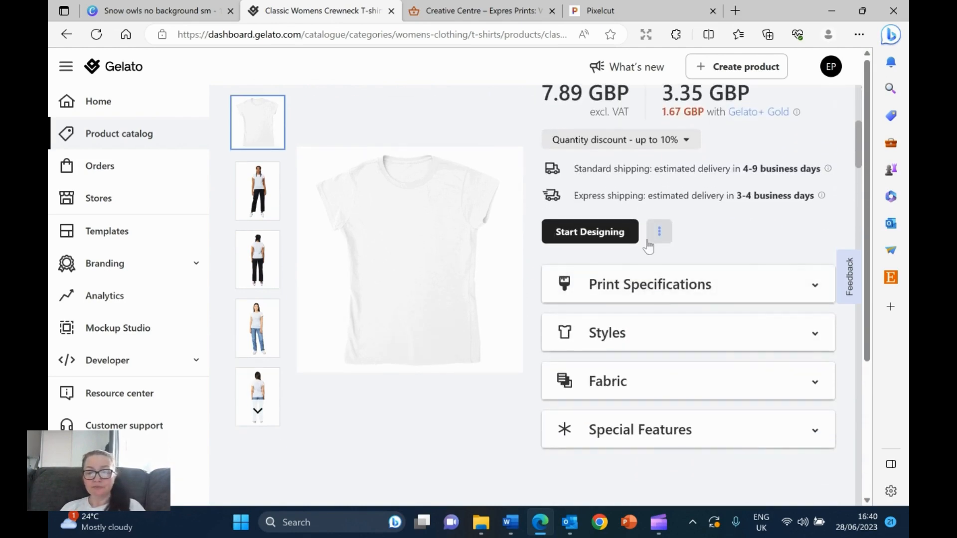
pyautogui.click(654, 234)
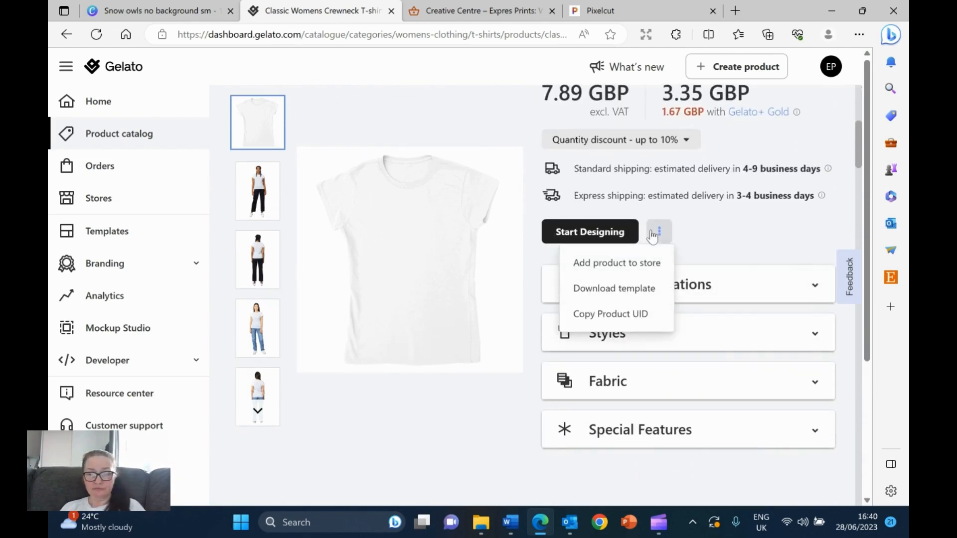
pyautogui.click(614, 292)
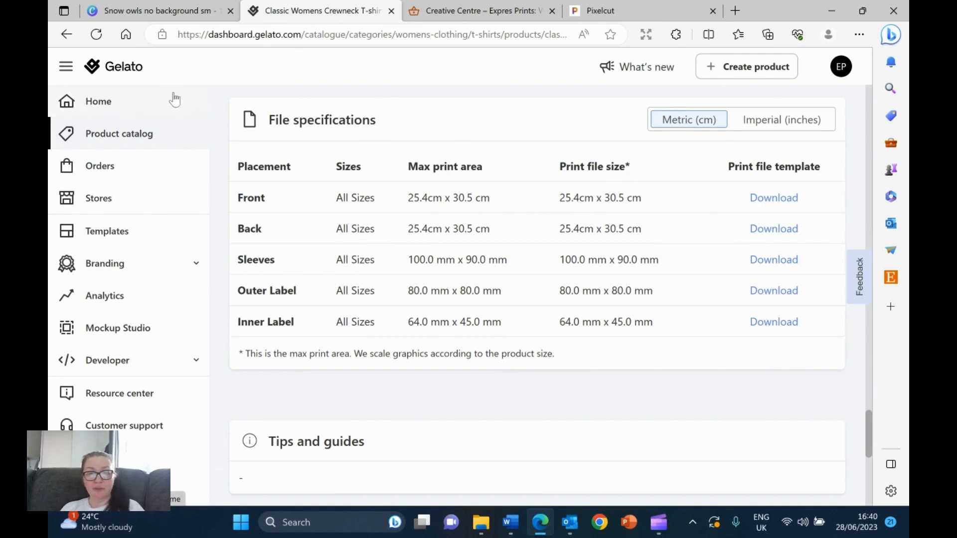
# - Switch to Canva, return to its home page, and start a custom-size design measured in centimetres
pyautogui.click(161, 8)
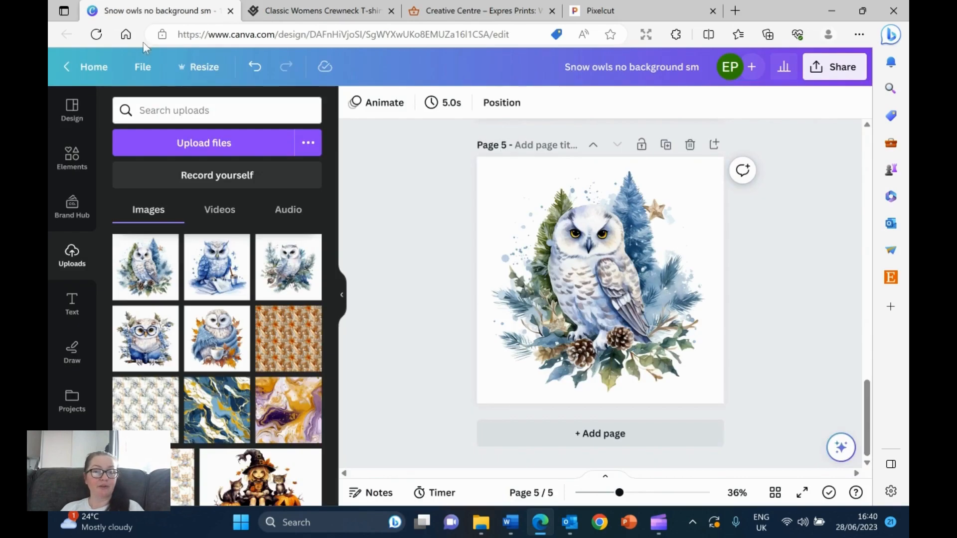
pyautogui.click(75, 69)
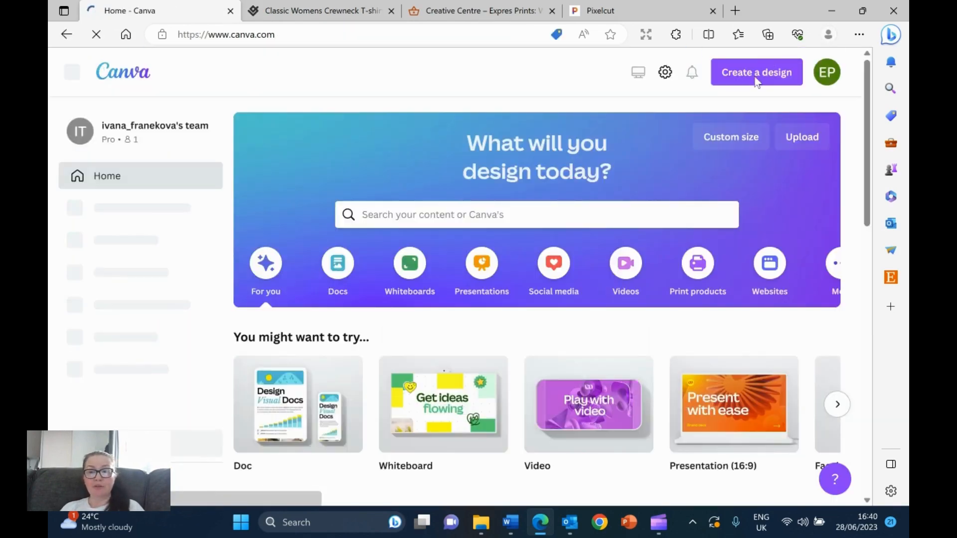
pyautogui.click(756, 80)
pyautogui.click(756, 76)
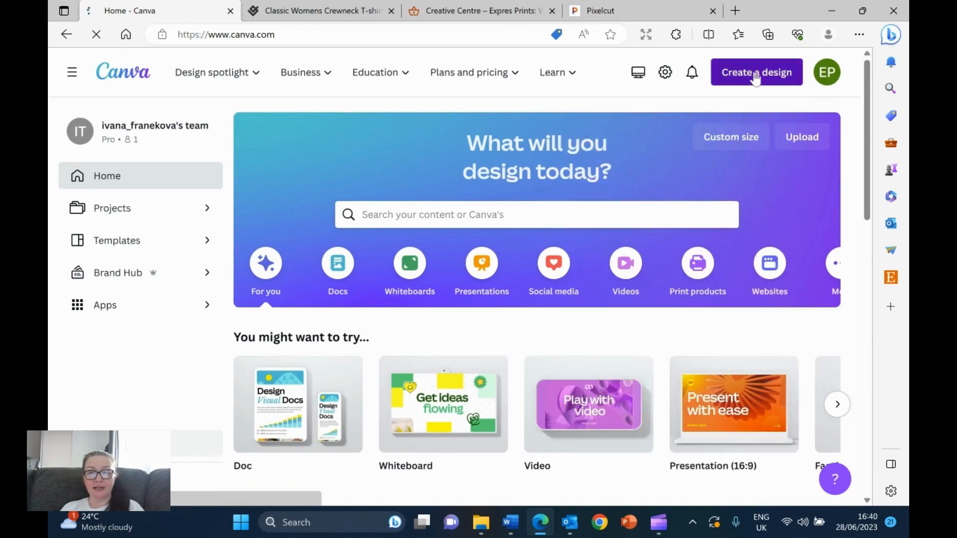
pyautogui.click(598, 433)
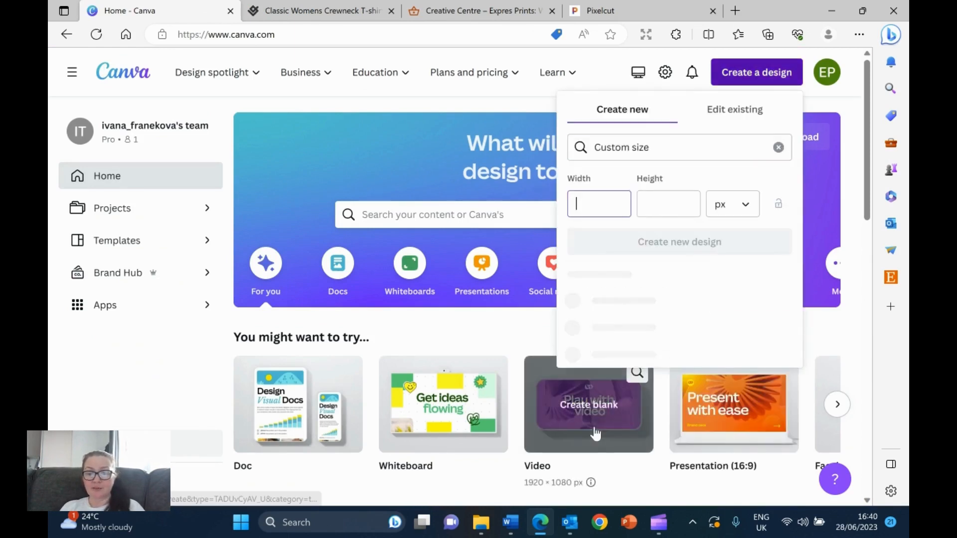
pyautogui.click(743, 206)
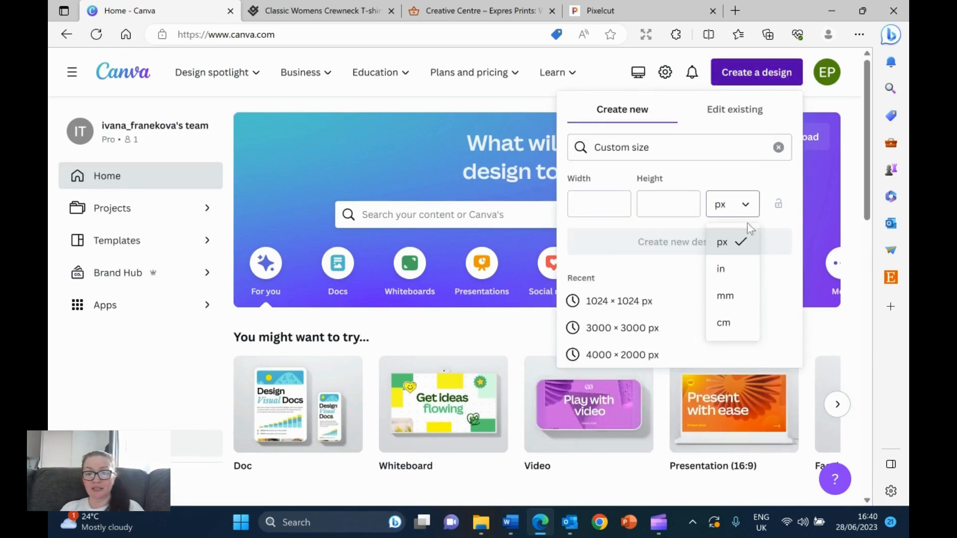
pyautogui.click(725, 324)
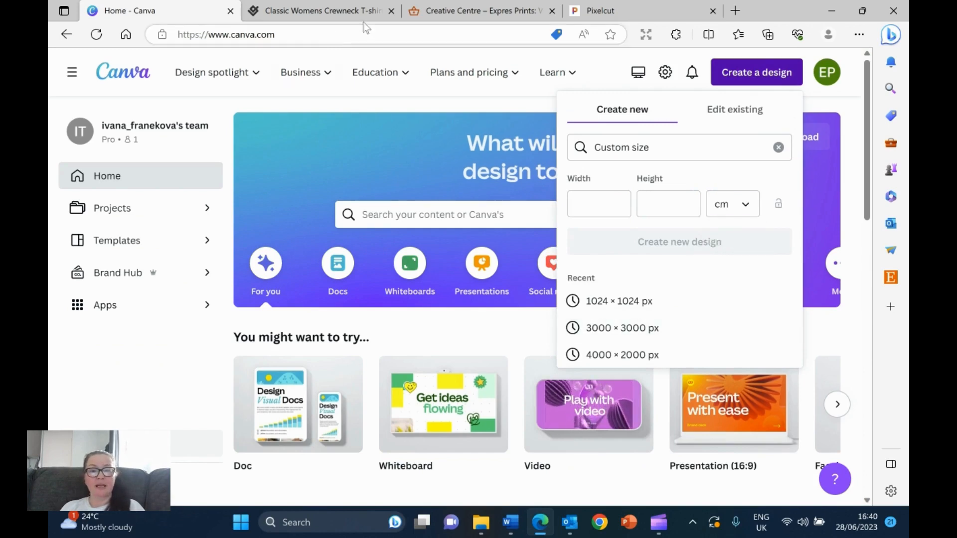
# - Check the T-shirt's front print size in Gelato and set the Canva custom design width to 25.4 cm
pyautogui.click(583, 13)
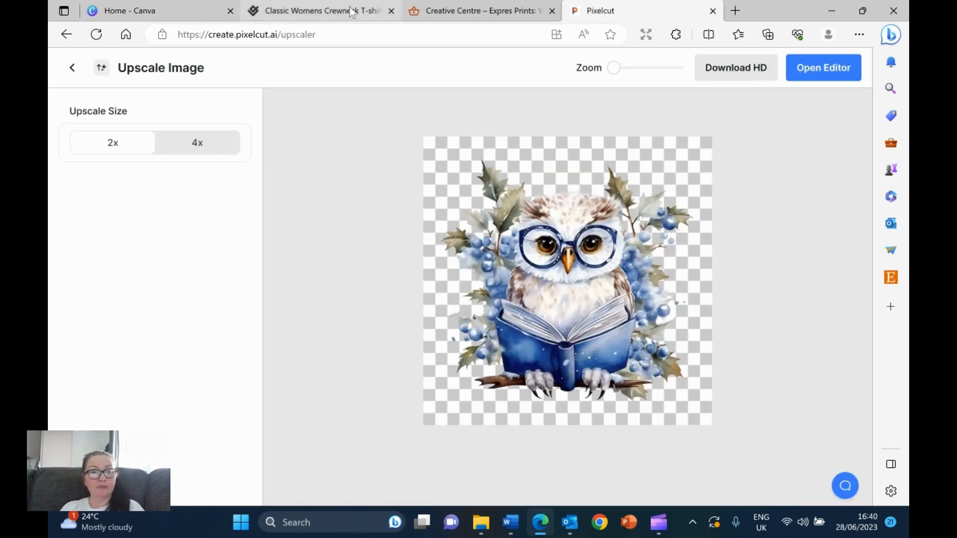
pyautogui.click(328, 8)
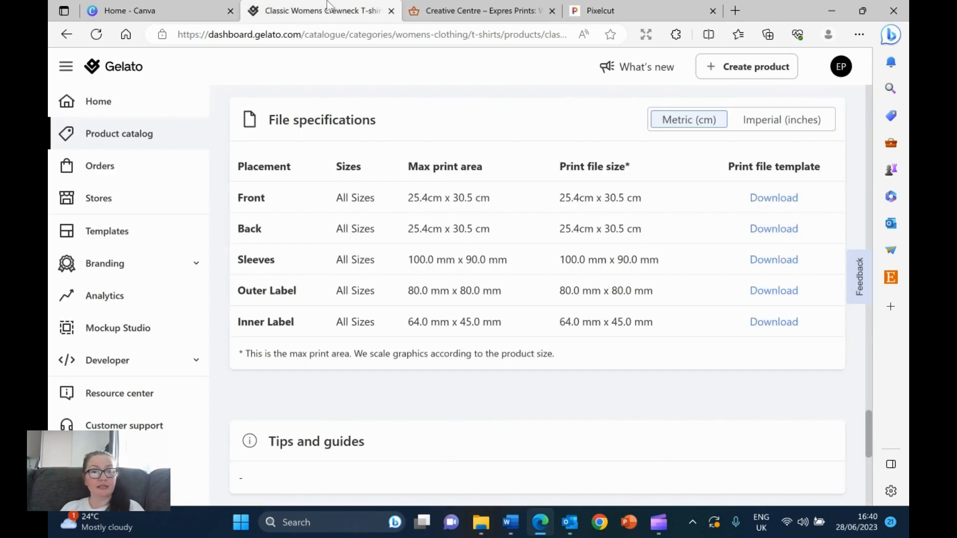
pyautogui.click(163, 6)
pyautogui.click(584, 197)
pyautogui.write('25.4')
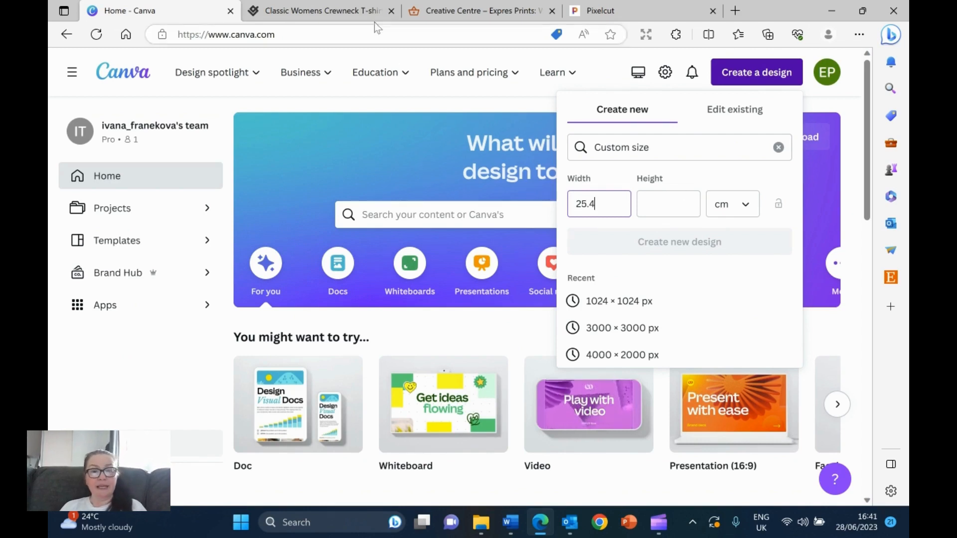
# - Set the custom design height to 30.5 cm, verify it against Gelato's front print size, and create the design
pyautogui.click(353, 7)
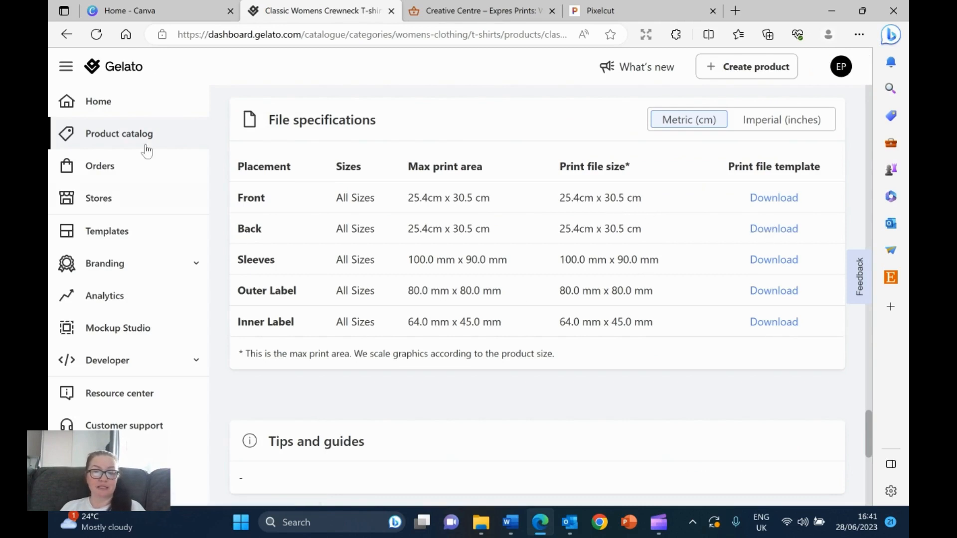
pyautogui.click(120, 9)
pyautogui.click(653, 206)
pyautogui.write('30.')
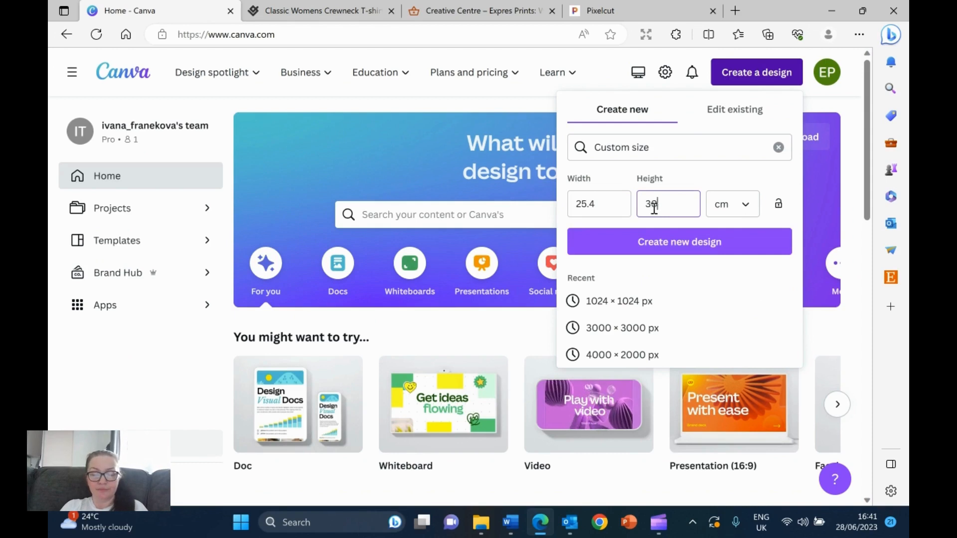
pyautogui.write('5')
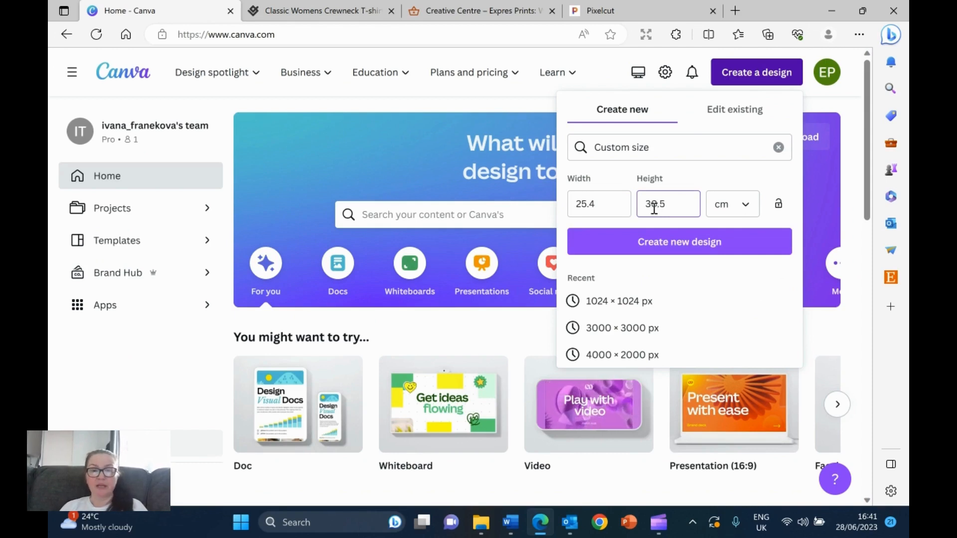
pyautogui.click(329, 9)
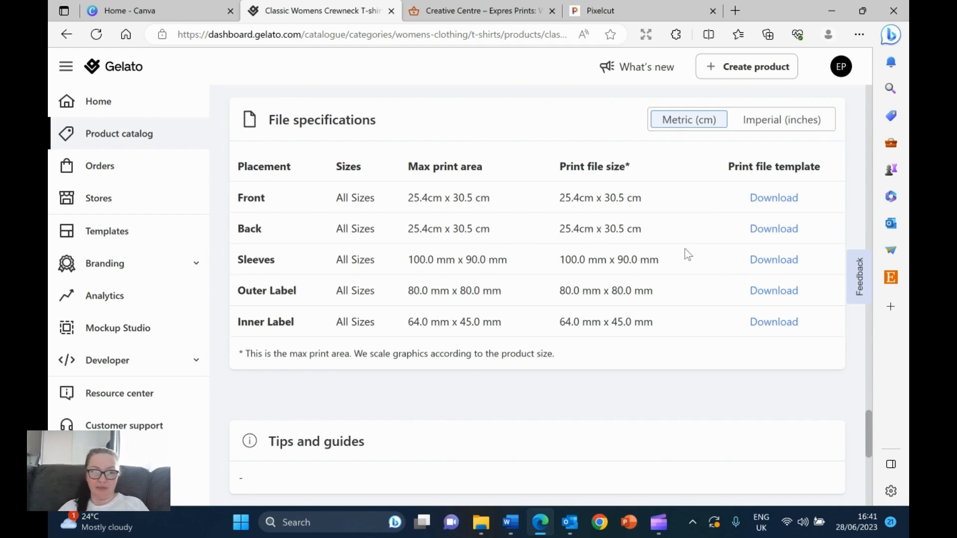
pyautogui.click(169, 2)
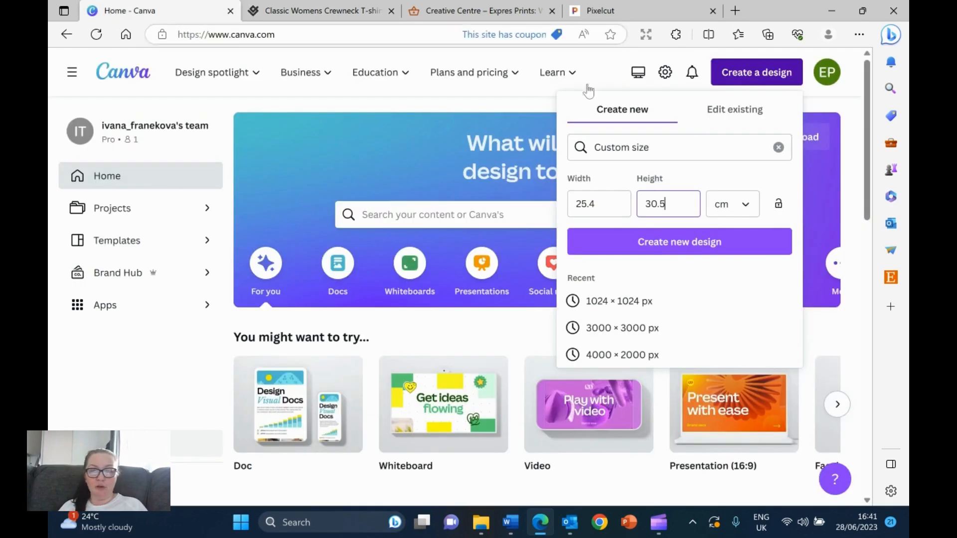
pyautogui.click(665, 243)
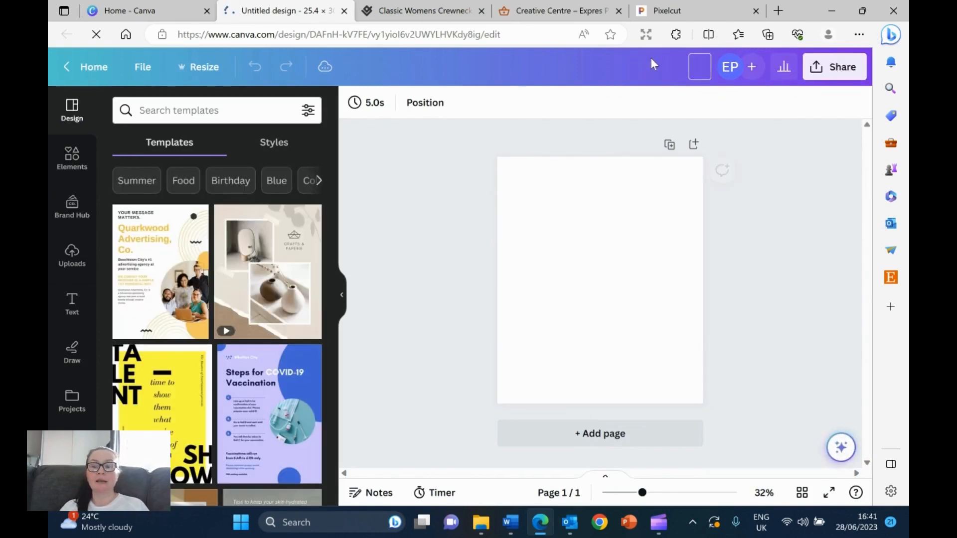
# - Name the new Canva design "Ollie the owl T shirt"
pyautogui.write('Ollie the')
pyautogui.press('BackSpace')
pyautogui.press('BackSpace')
pyautogui.press('BackSpace')
pyautogui.press('BackSpace')
pyautogui.press('BackSpace')
pyautogui.press('BackSpace')
pyautogui.press('BackSpace')
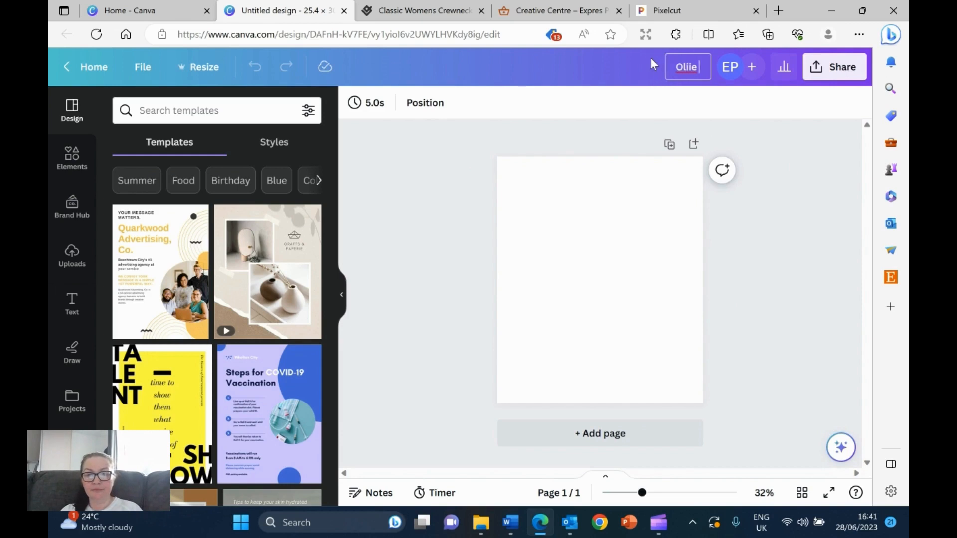
pyautogui.write('lie the own')
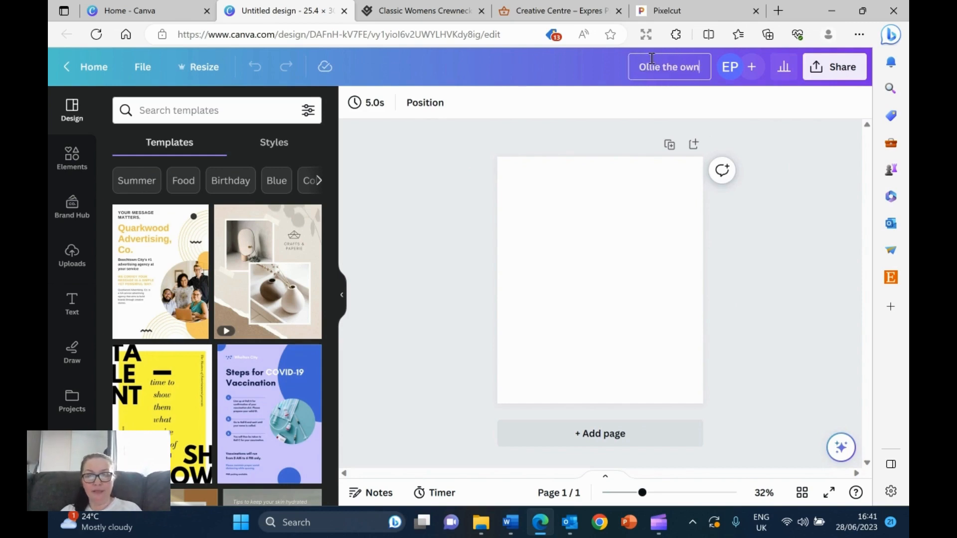
pyautogui.press('BackSpace')
pyautogui.write('l T shirt')
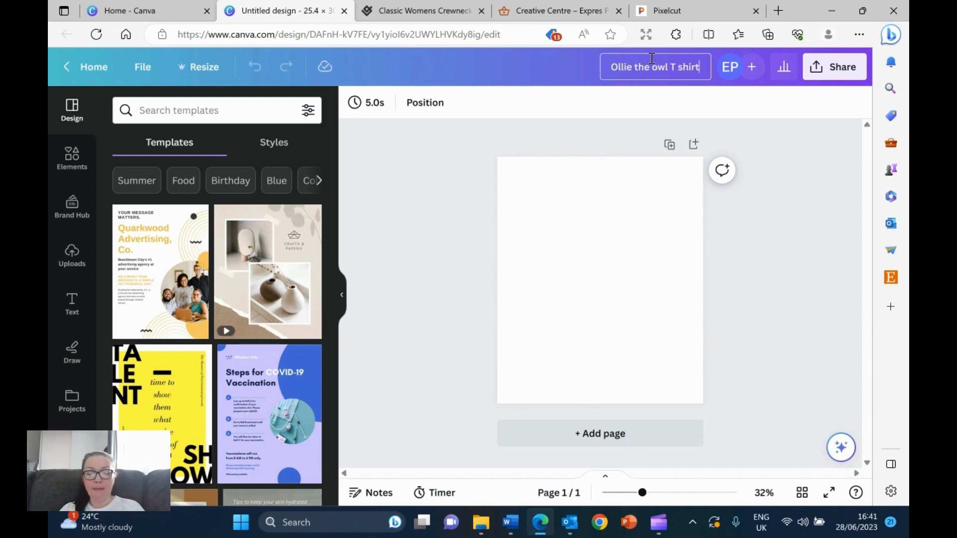
pyautogui.press('Return')
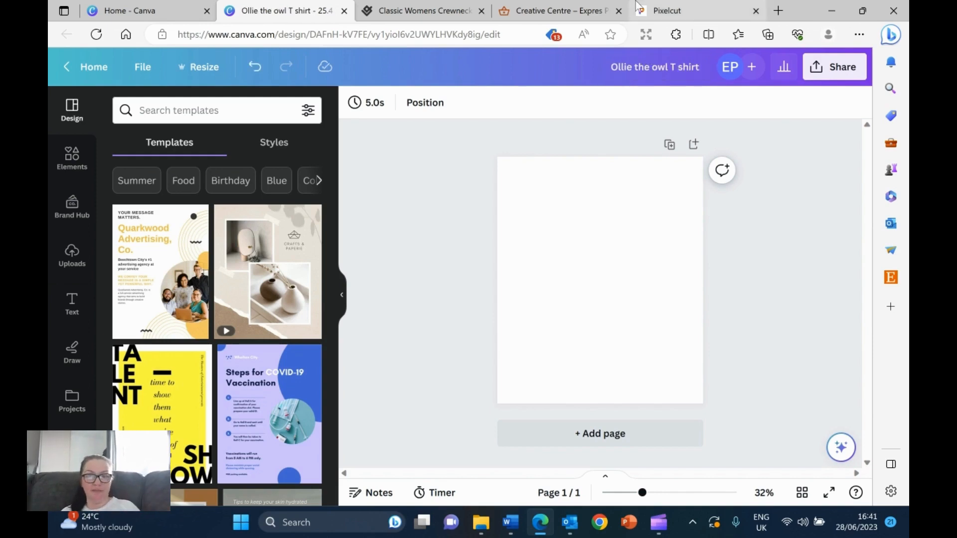
# - Upload the "2 upscaled" owl image from the tutorial folder inside "Snow owls no background sm"
pyautogui.click(71, 264)
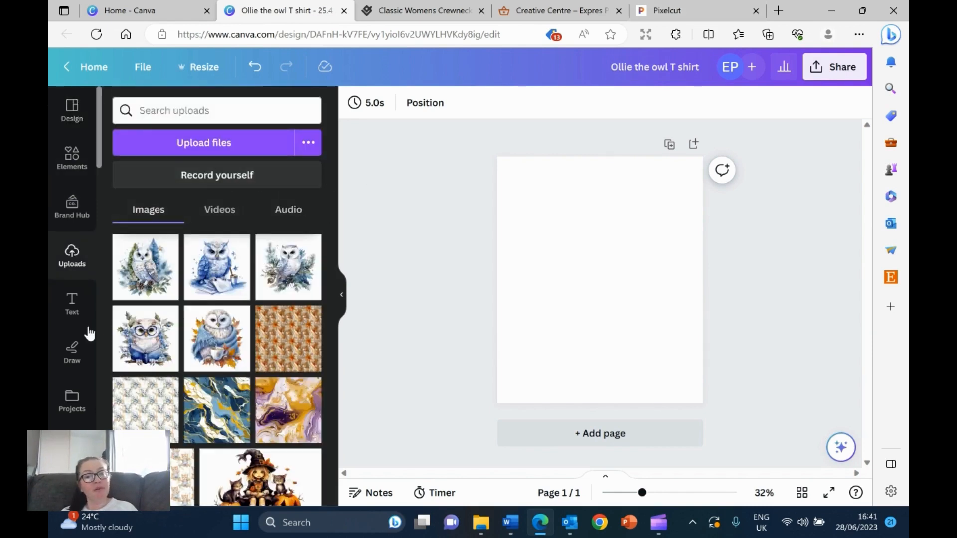
pyautogui.click(210, 147)
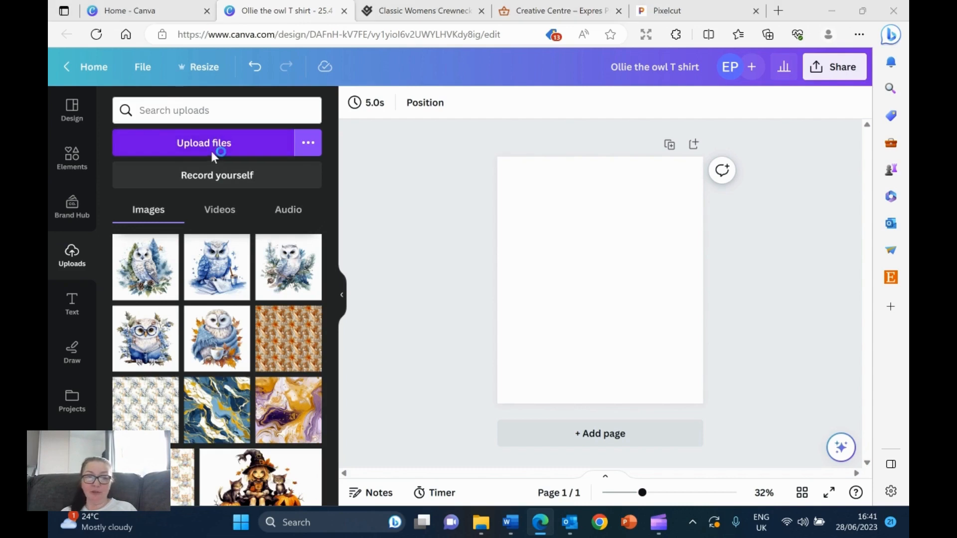
pyautogui.doubleClick(195, 109)
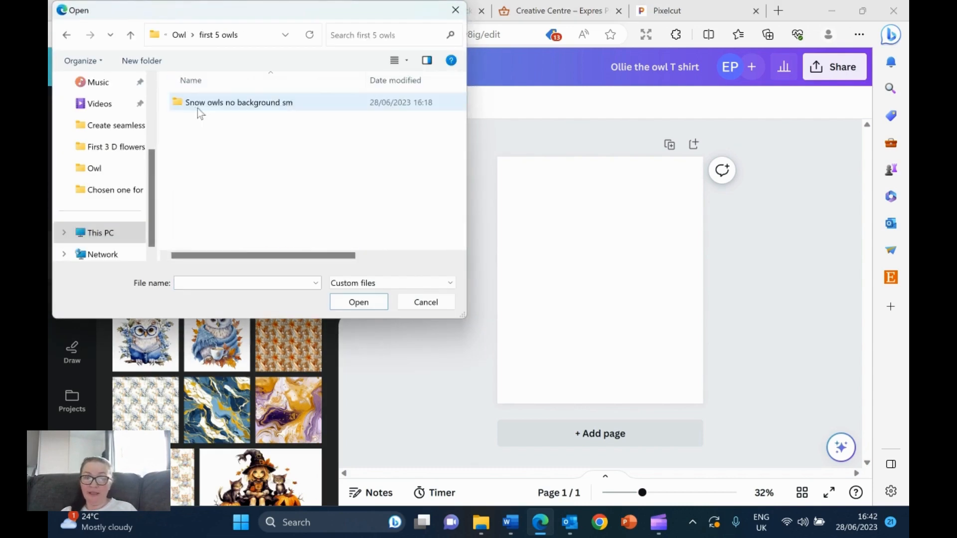
pyautogui.doubleClick(225, 106)
pyautogui.doubleClick(211, 119)
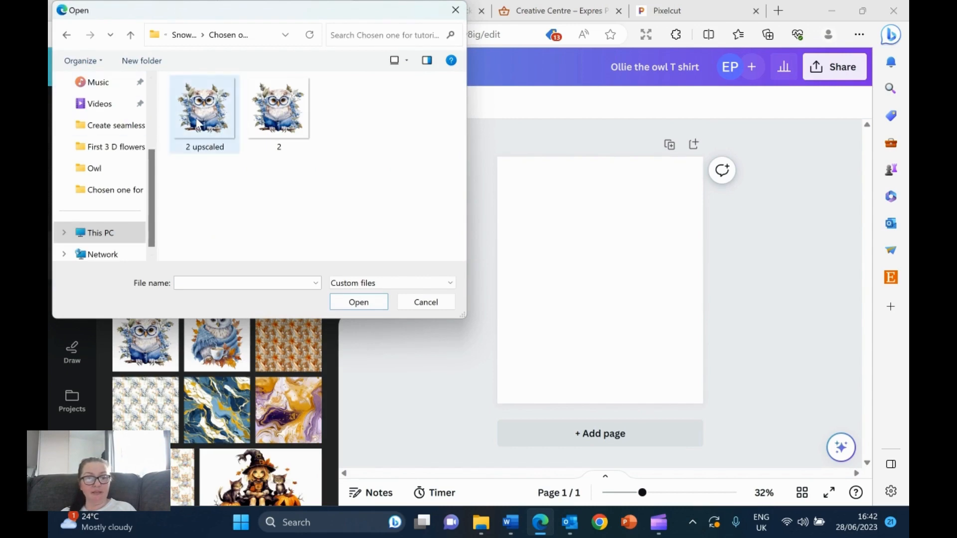
pyautogui.doubleClick(198, 123)
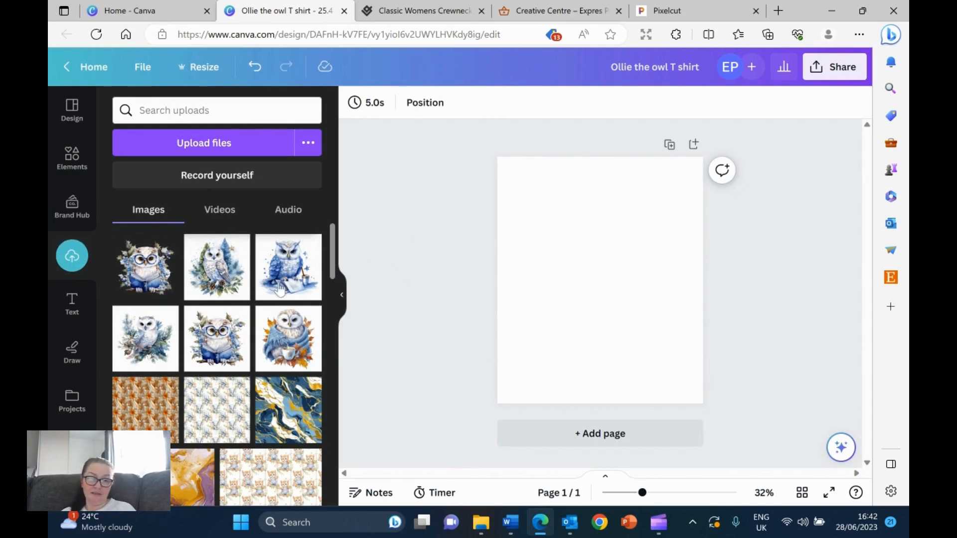
# - Place the uploaded background-free owl on the page and enlarge it until the artwork nearly spans the page width
pyautogui.click(146, 282)
pyautogui.moveTo(601, 303); pyautogui.dragTo(591, 299)
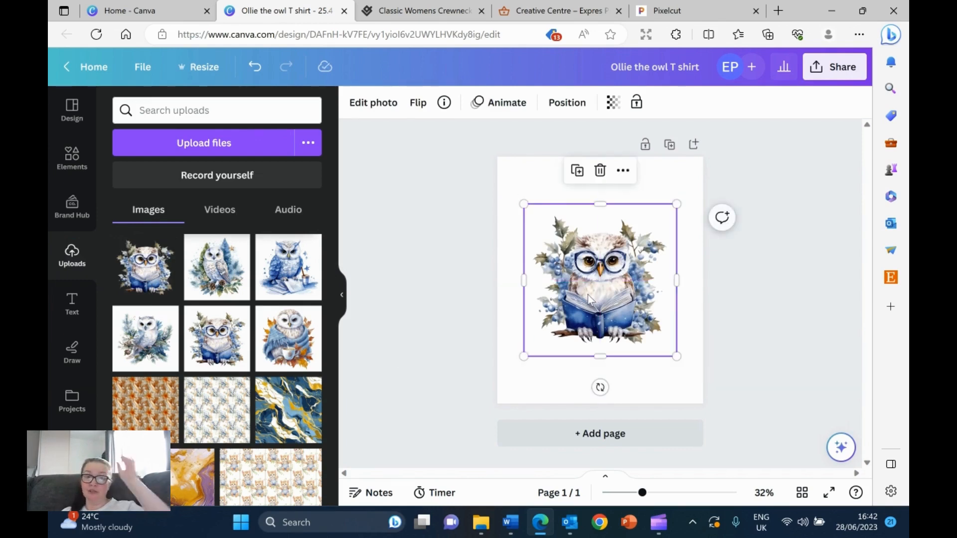
pyautogui.moveTo(524, 204); pyautogui.dragTo(497, 177)
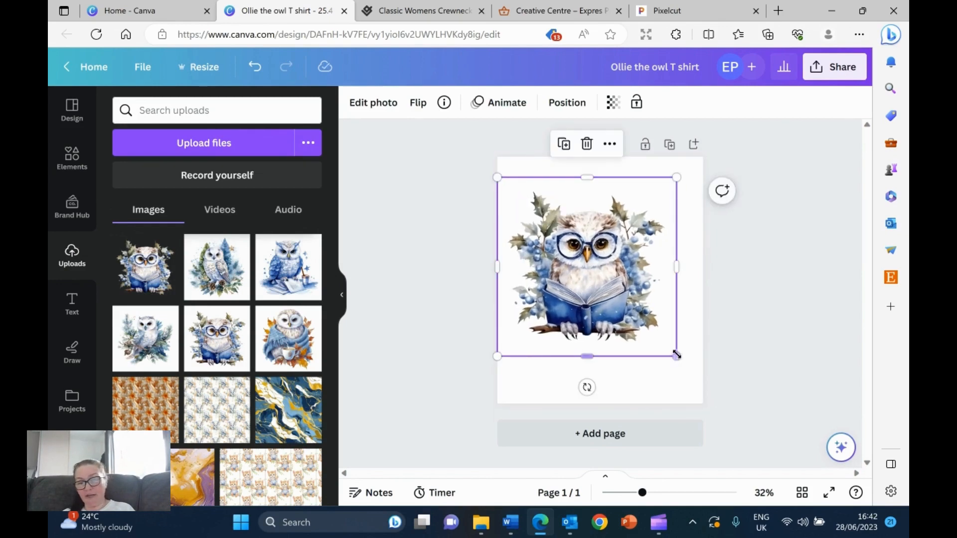
pyautogui.moveTo(676, 357); pyautogui.dragTo(713, 393)
pyautogui.moveTo(498, 392); pyautogui.dragTo(481, 408)
pyautogui.moveTo(482, 177); pyautogui.dragTo(471, 166)
pyautogui.moveTo(620, 237); pyautogui.dragTo(631, 230)
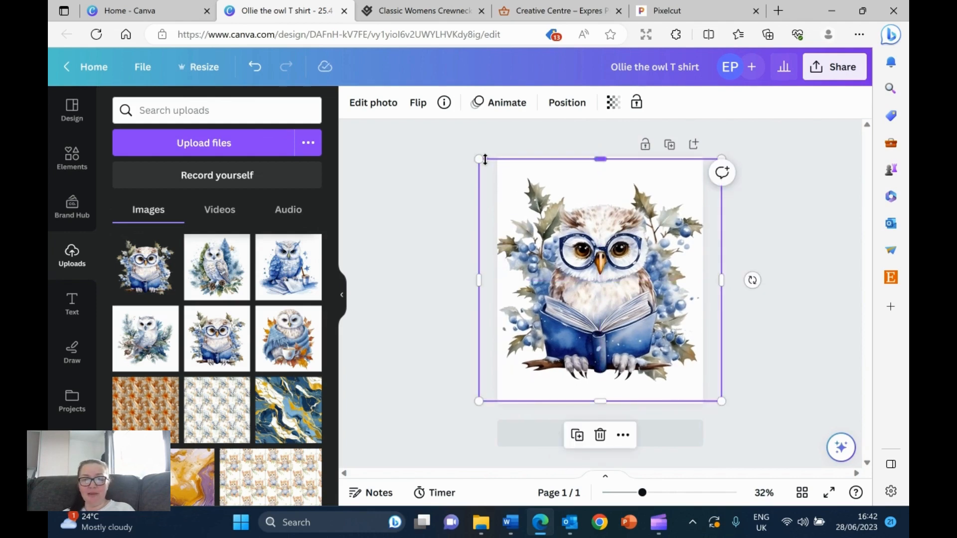
pyautogui.moveTo(479, 158); pyautogui.dragTo(490, 169)
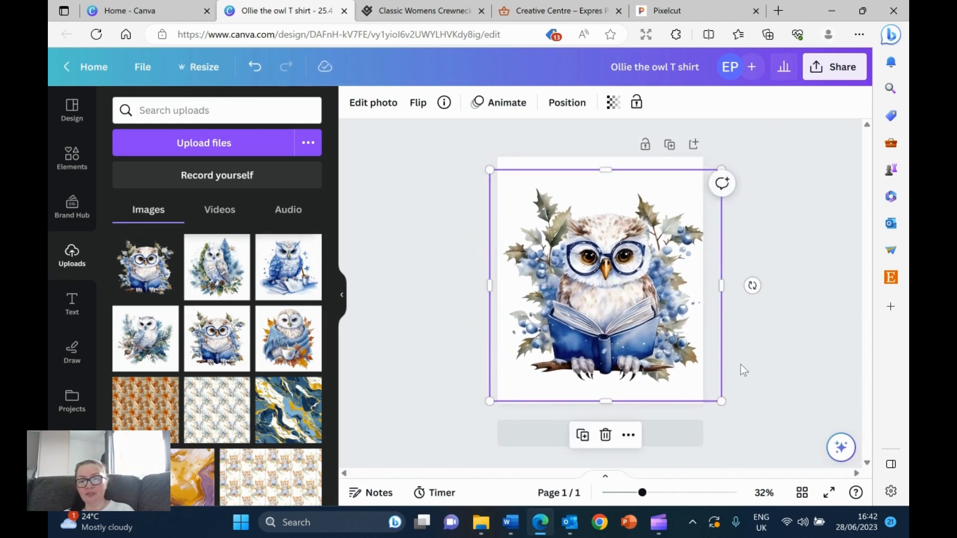
pyautogui.moveTo(720, 399); pyautogui.dragTo(713, 393)
# - Align the owl image to the horizontal centre and vertical middle of the page, and check its placement
pyautogui.rightClick(553, 243)
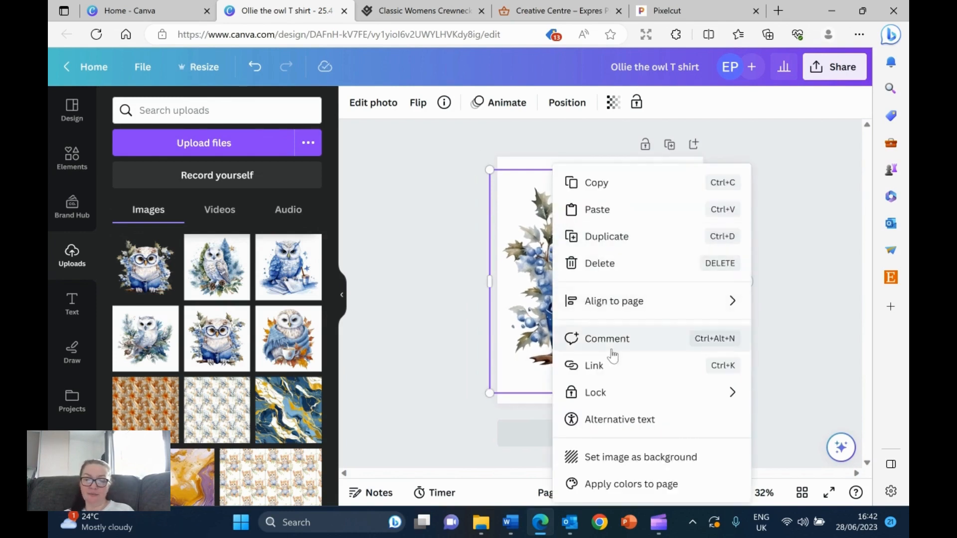
pyautogui.moveTo(605, 312)
pyautogui.click(513, 335)
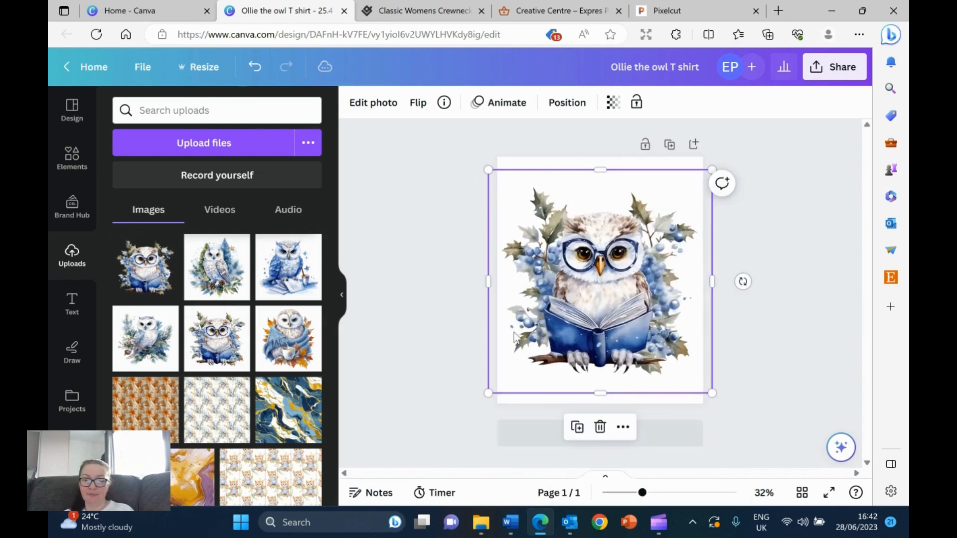
pyautogui.rightClick(558, 301)
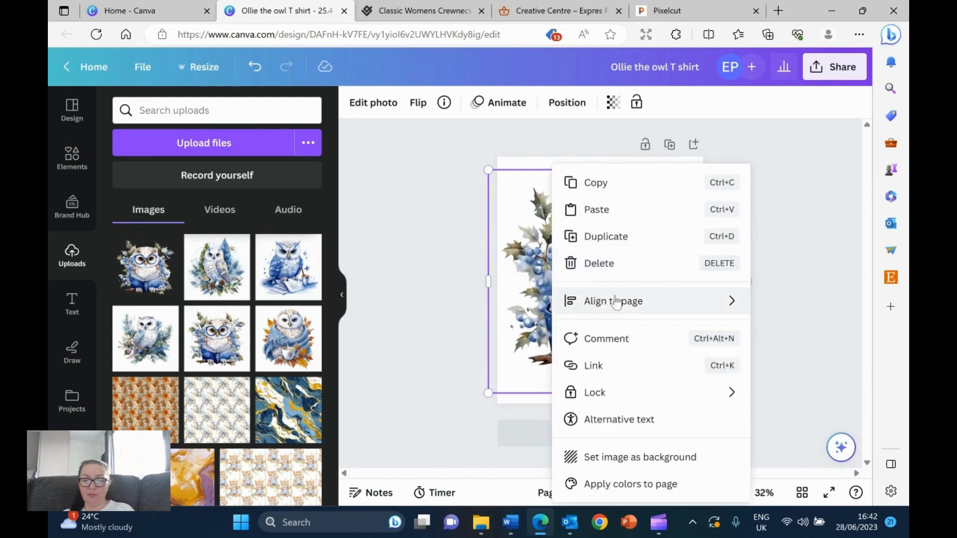
pyautogui.moveTo(616, 302)
pyautogui.click(487, 419)
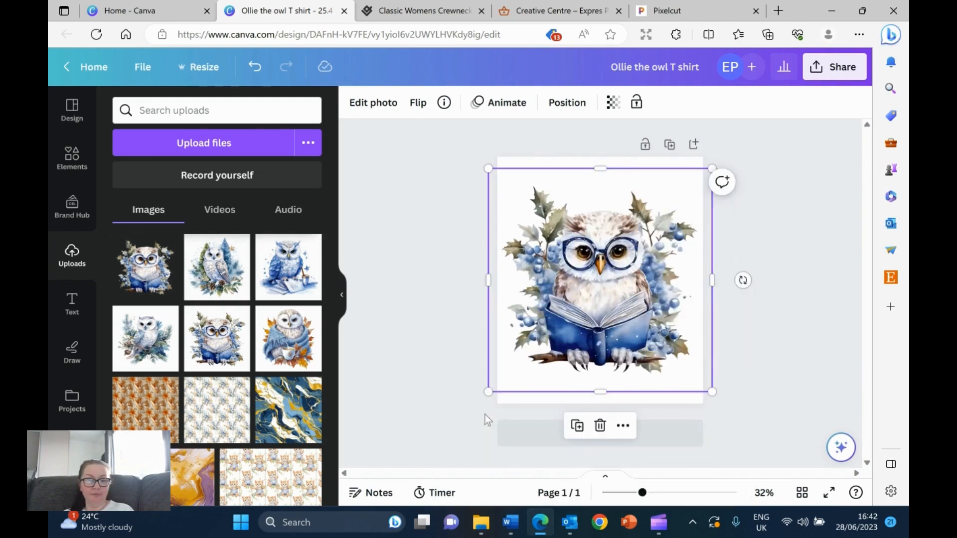
pyautogui.click(405, 315)
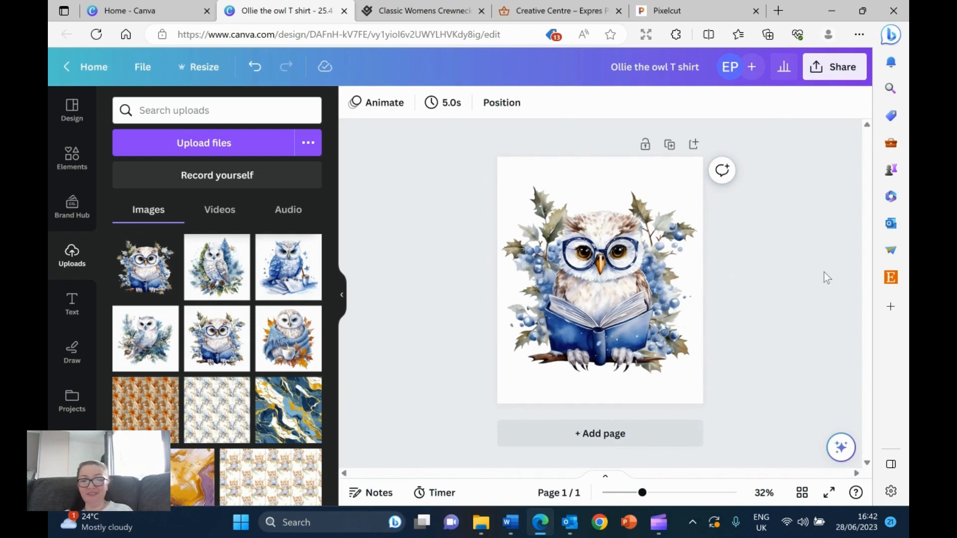
pyautogui.click(570, 172)
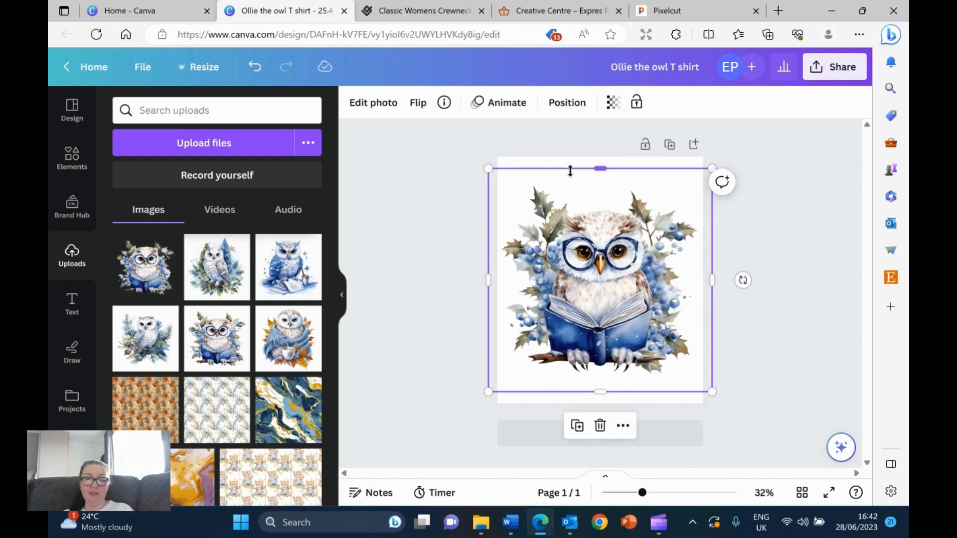
pyautogui.click(422, 179)
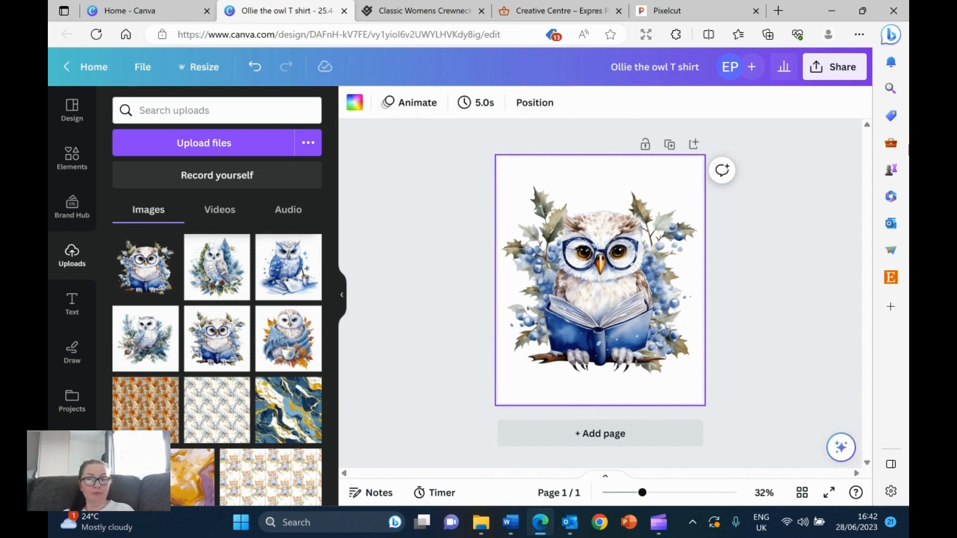
# - Download the T-shirt design as a PNG with a transparent background
pyautogui.click(837, 70)
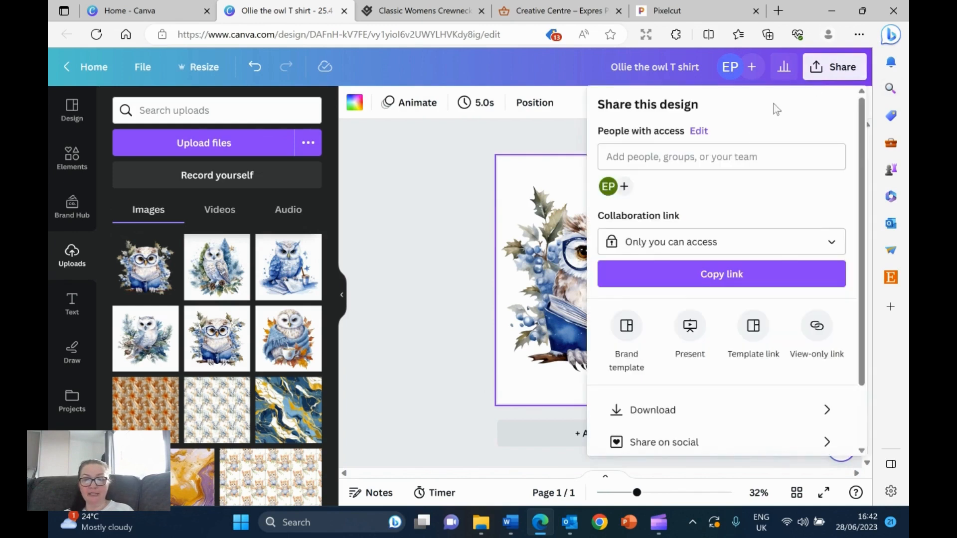
pyautogui.click(655, 415)
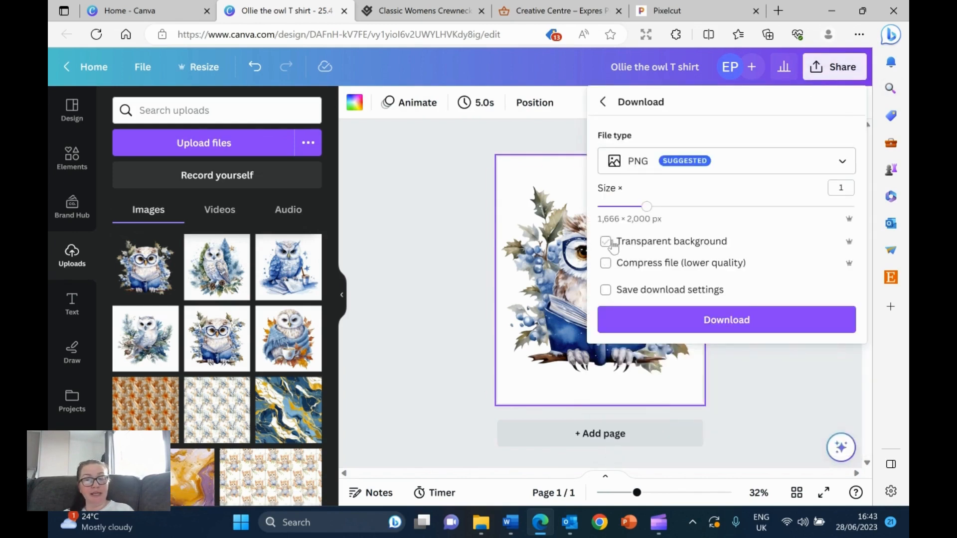
pyautogui.click(633, 246)
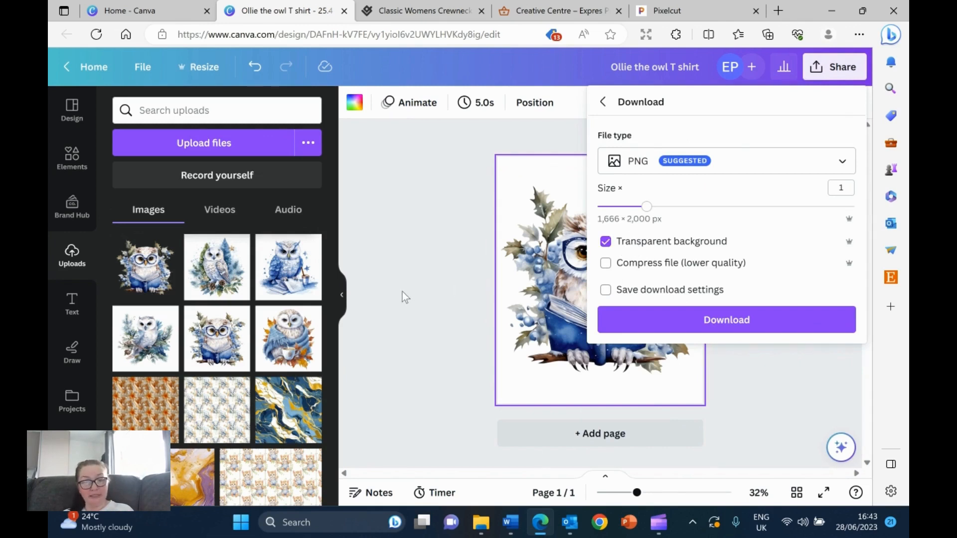
pyautogui.click(715, 329)
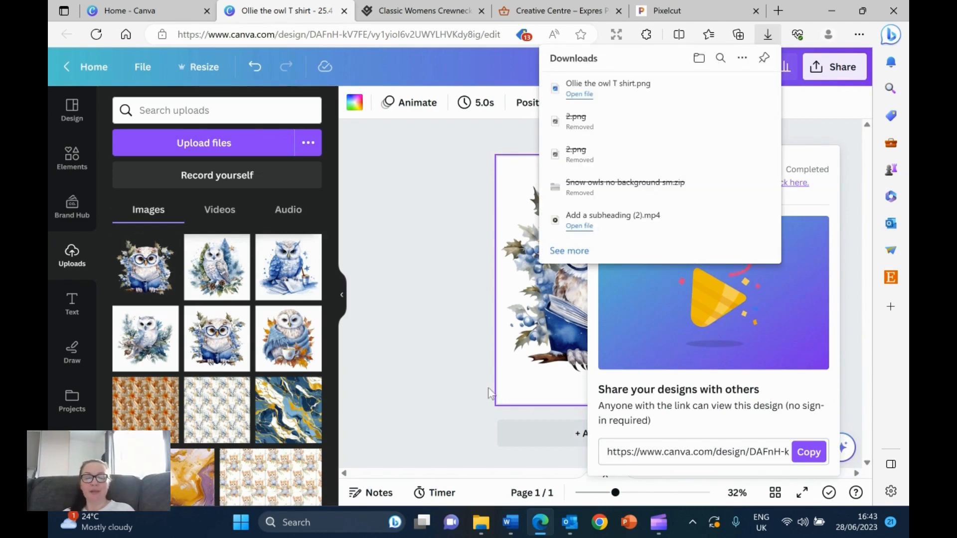
# - Switch to File Explorer and check the "Chosen one for tutorial" folder for the downloaded "Ollie the owl T shirt" file
pyautogui.click(482, 534)
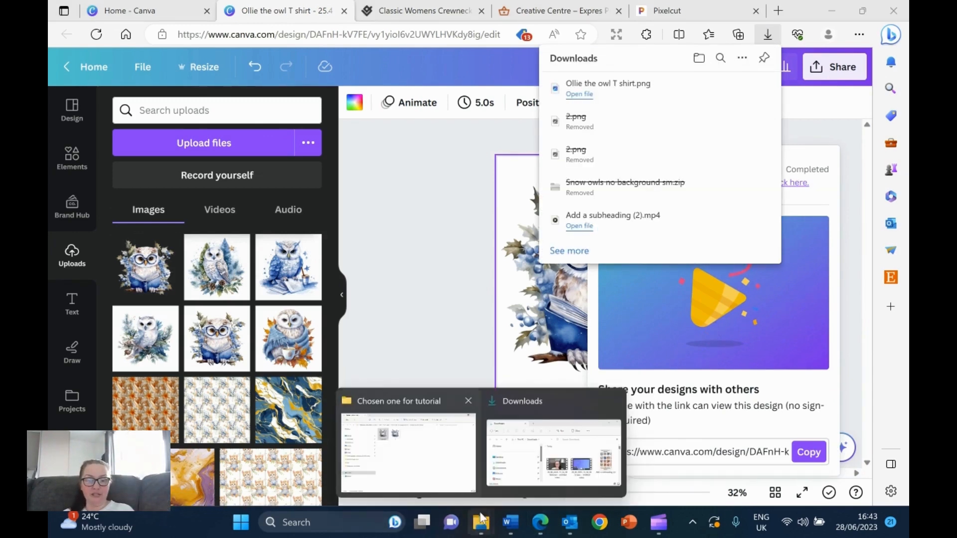
pyautogui.click(407, 264)
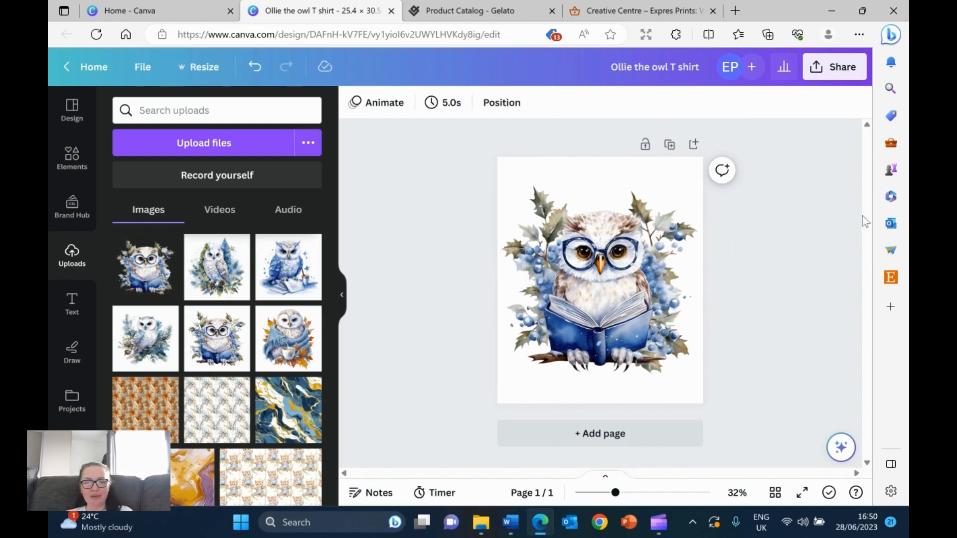
pyautogui.click(490, 530)
pyautogui.click(539, 470)
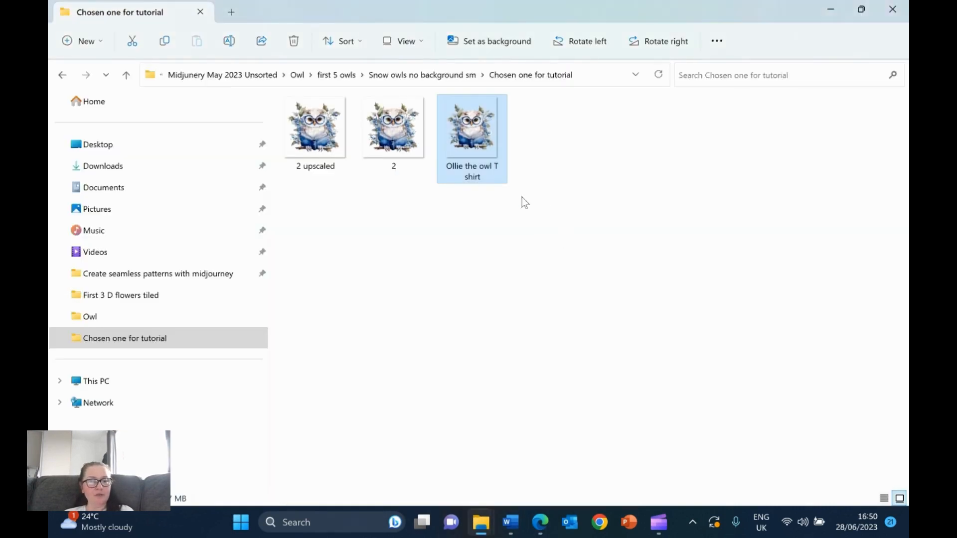
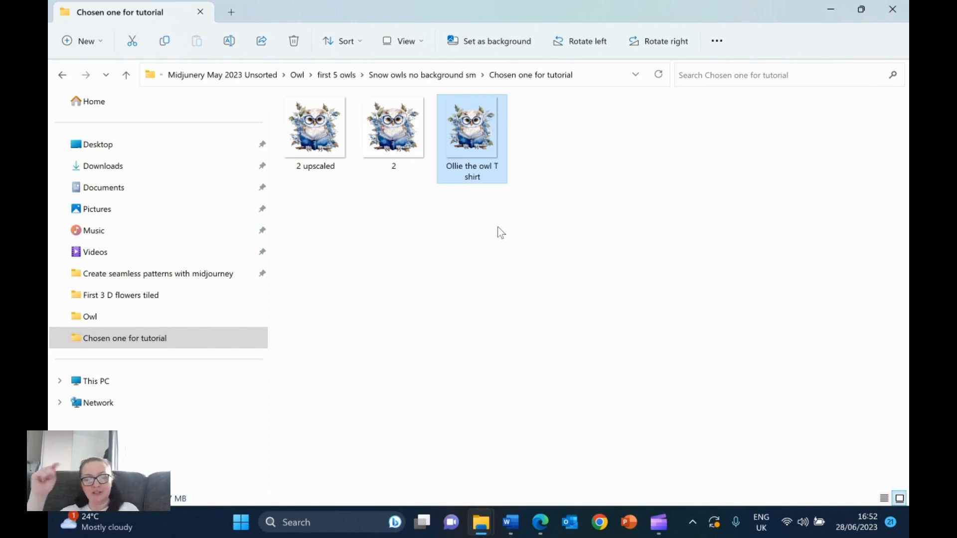
# - Switch to Gelato's product catalog in the browser and open the White Latte 17oz Ceramic Mug details from the Mugs category
pyautogui.click(542, 532)
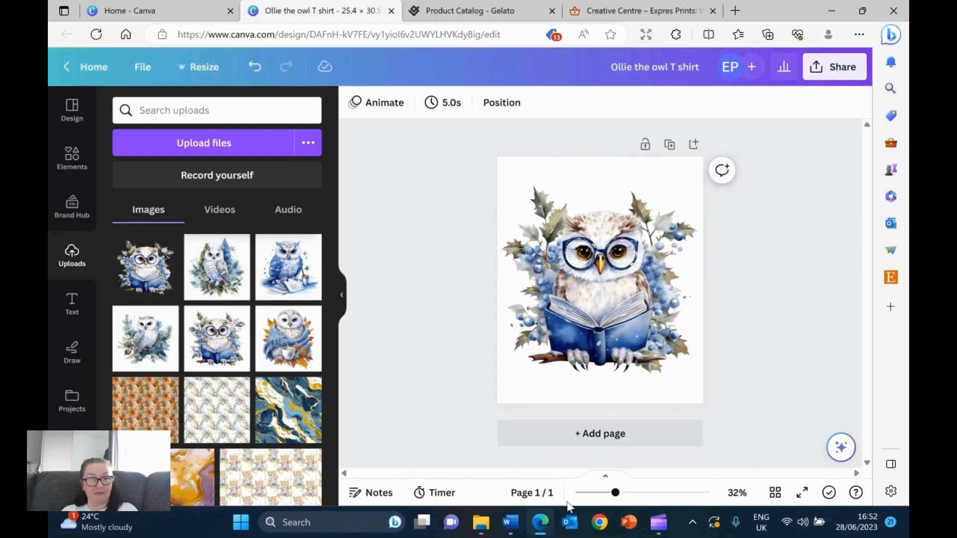
pyautogui.click(469, 13)
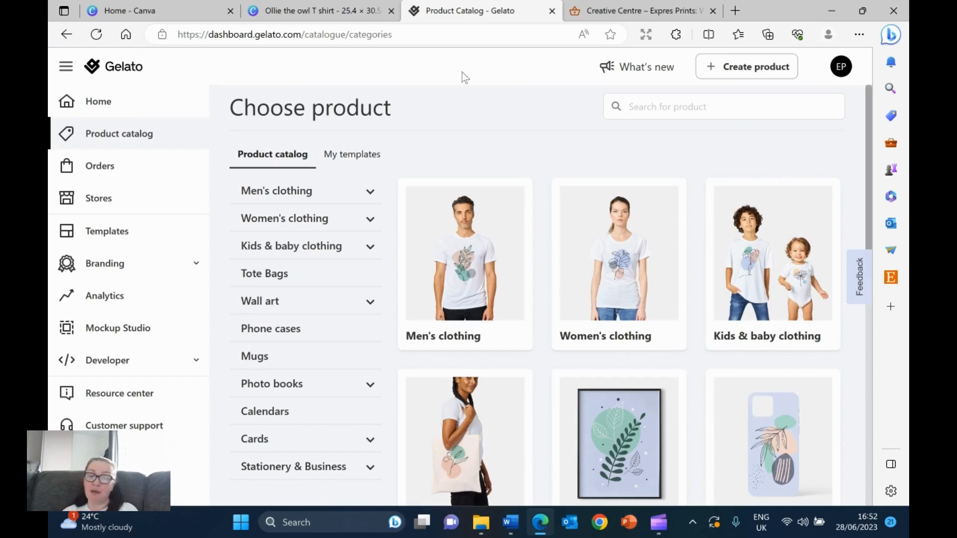
pyautogui.click(270, 358)
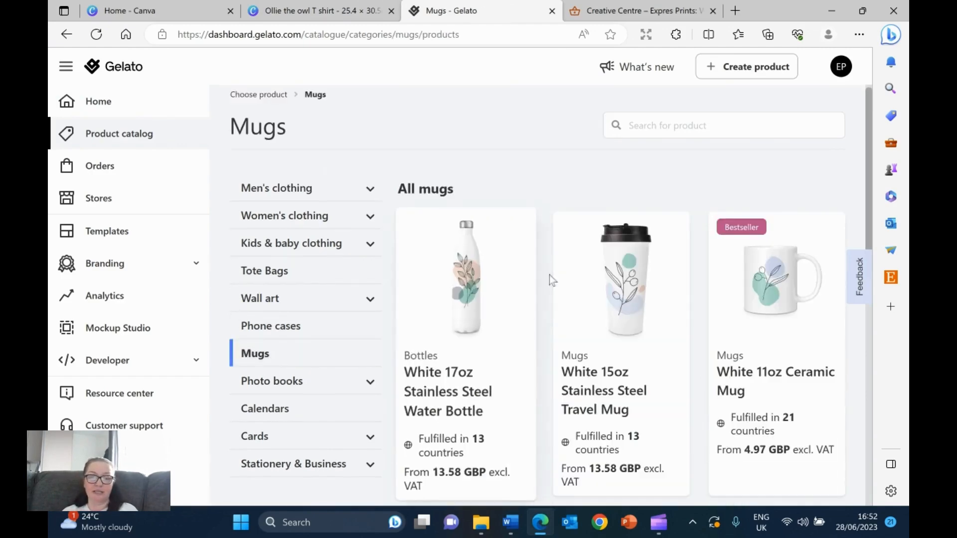
pyautogui.scroll(-10, 519, 278)
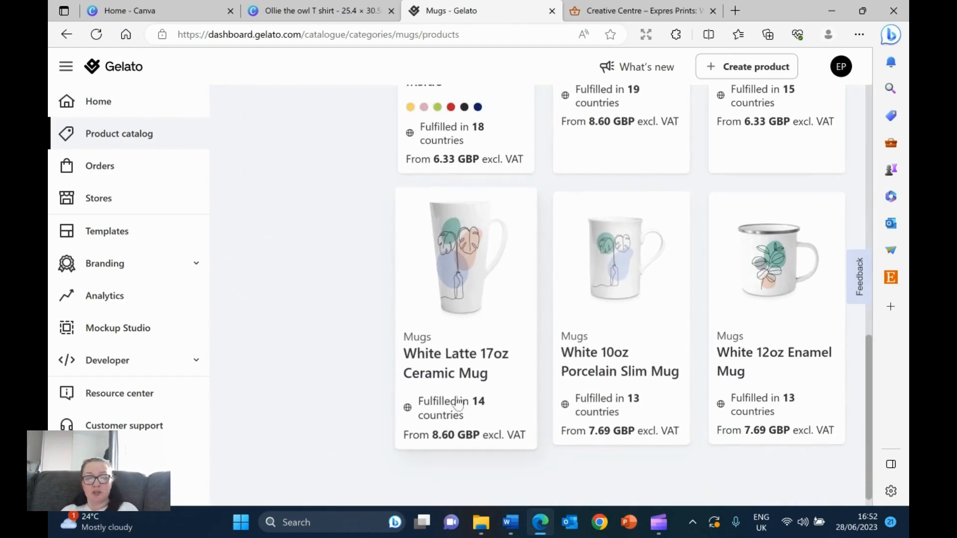
pyautogui.scroll(-1, 433, 367)
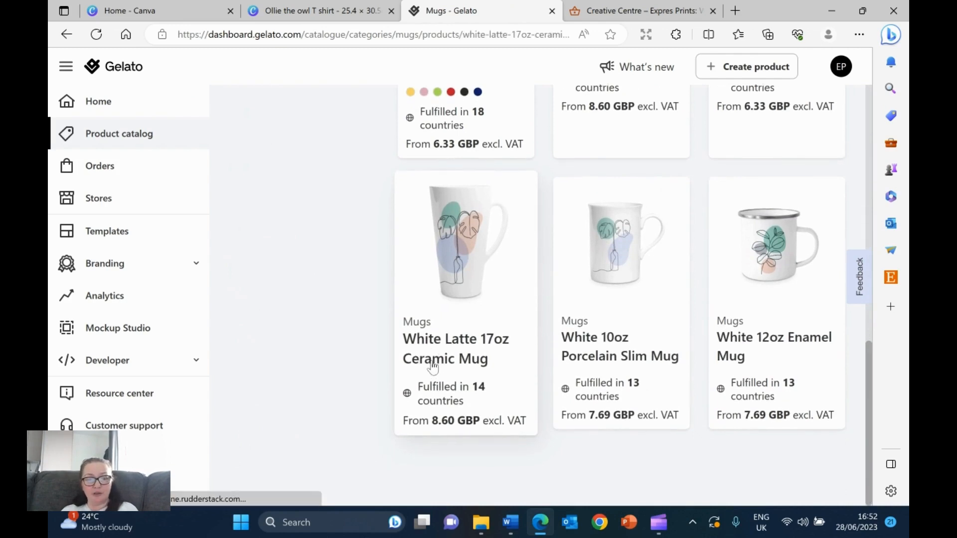
pyautogui.click(432, 367)
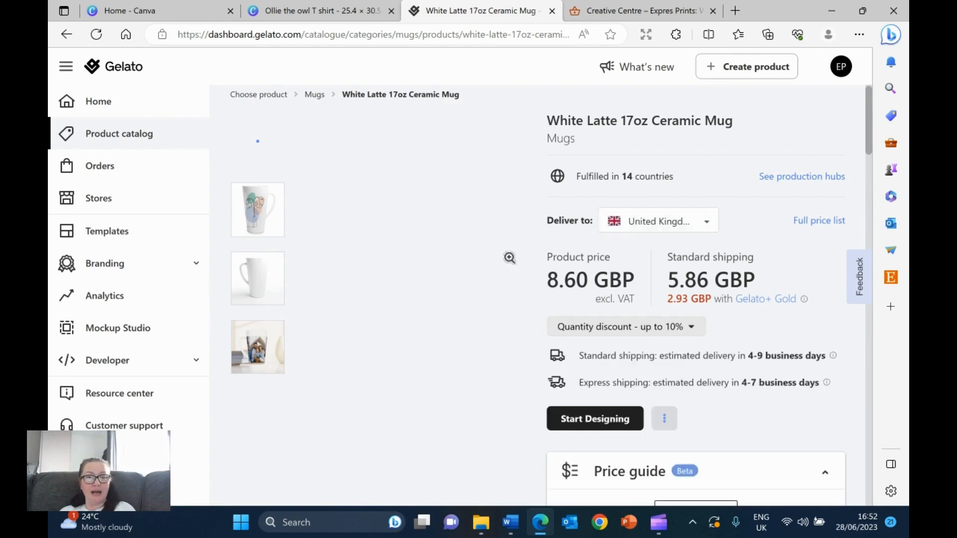
pyautogui.scroll(-4, 509, 257)
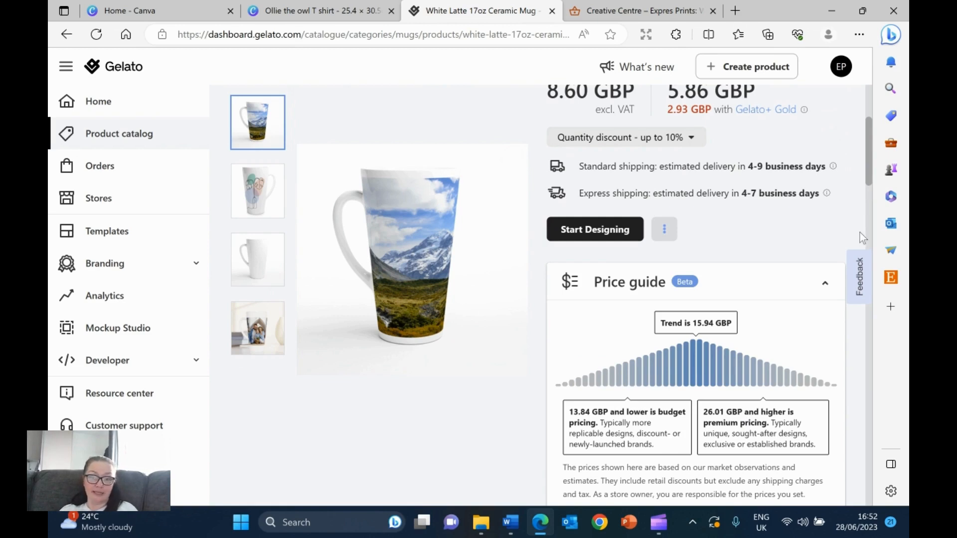
# - Download the print template for the White Latte 17oz Ceramic Mug and open the downloaded PDF
pyautogui.click(661, 233)
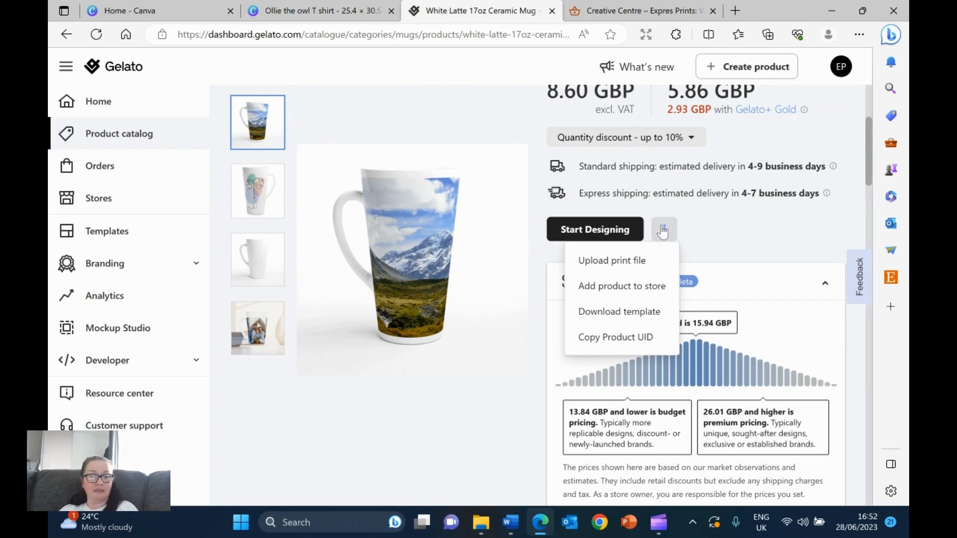
pyautogui.click(752, 237)
pyautogui.scroll(4, 648, 209)
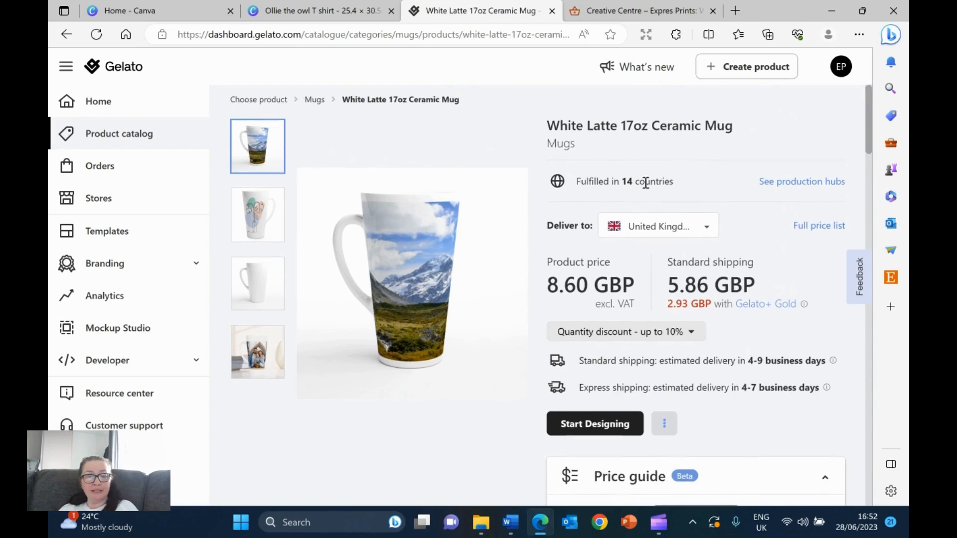
pyautogui.scroll(-5, 646, 183)
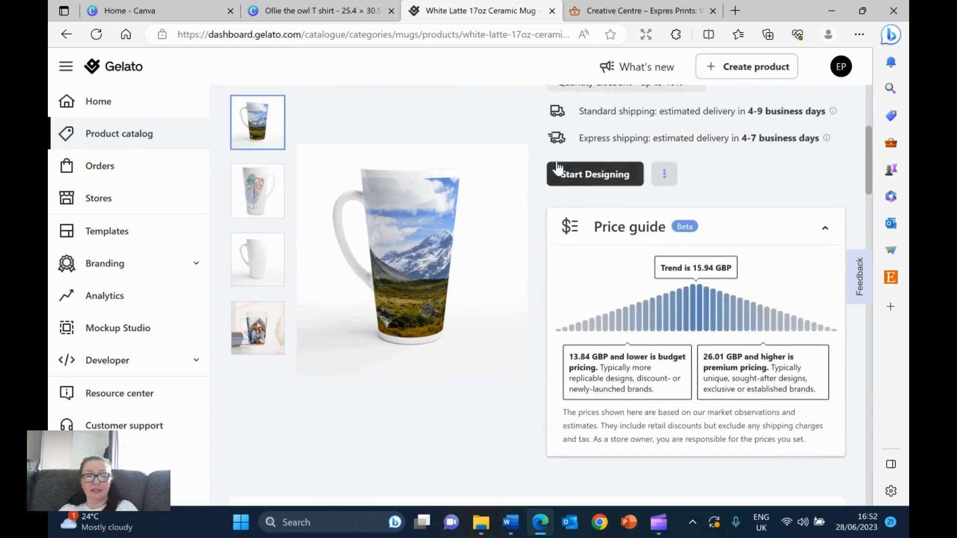
pyautogui.click(665, 173)
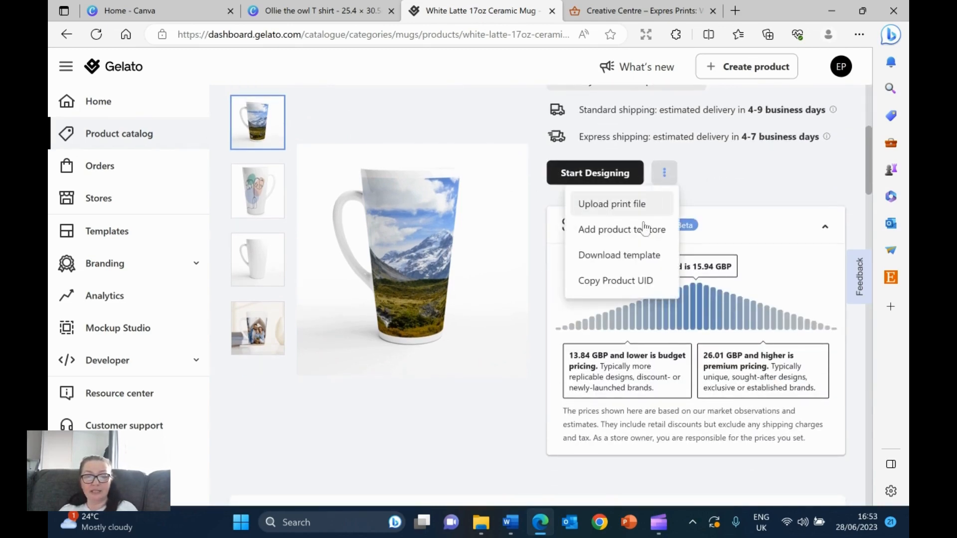
pyautogui.click(630, 256)
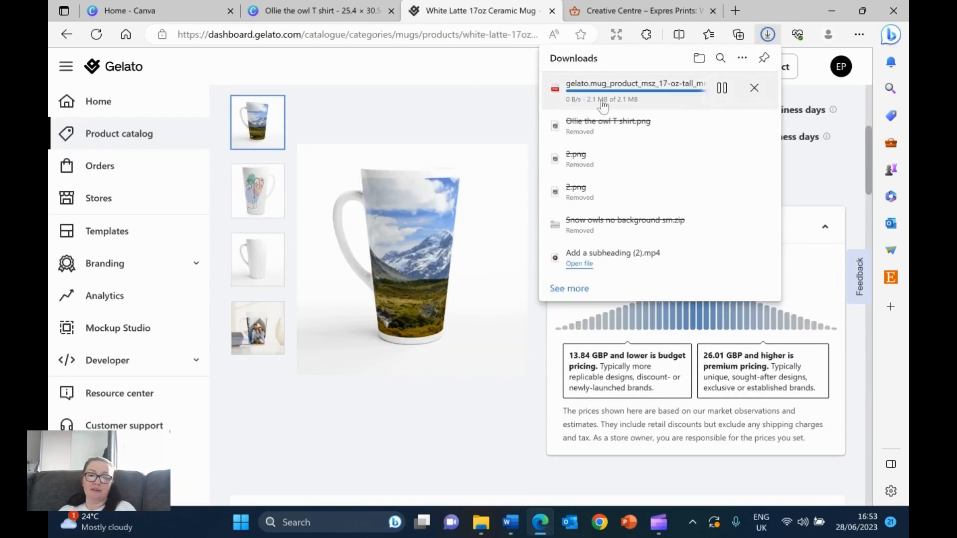
pyautogui.click(571, 99)
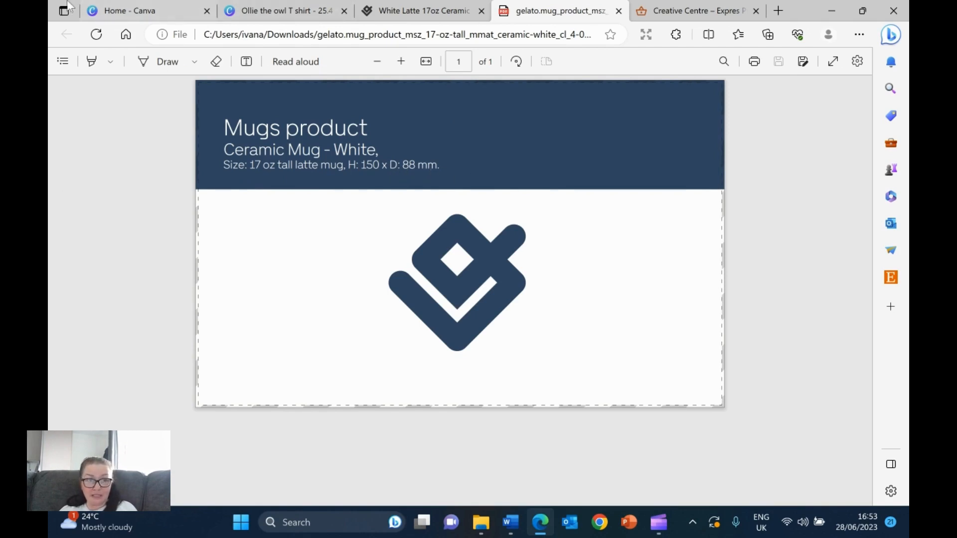
# - Switch to the Canva home page, start a custom-size design and set its units to millimetres
pyautogui.click(143, 7)
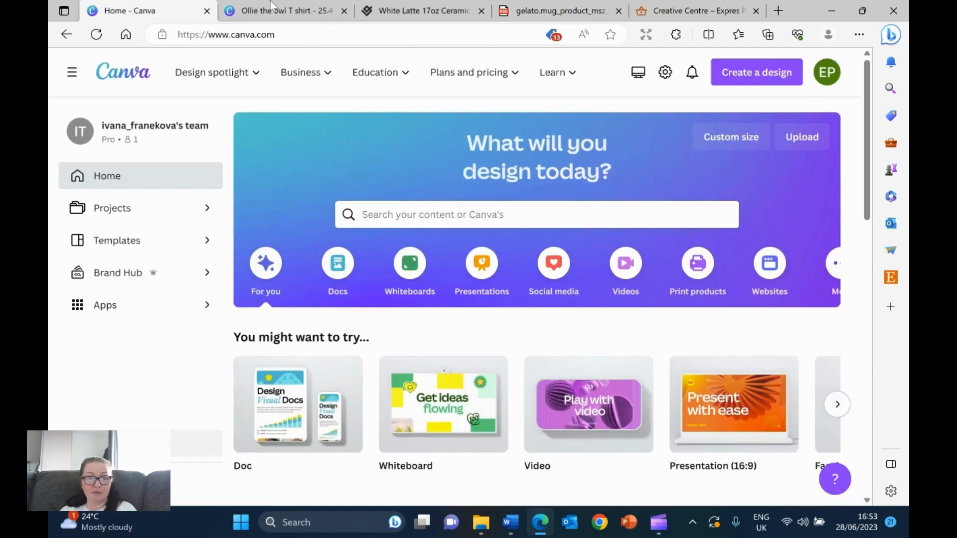
pyautogui.click(770, 78)
pyautogui.click(593, 419)
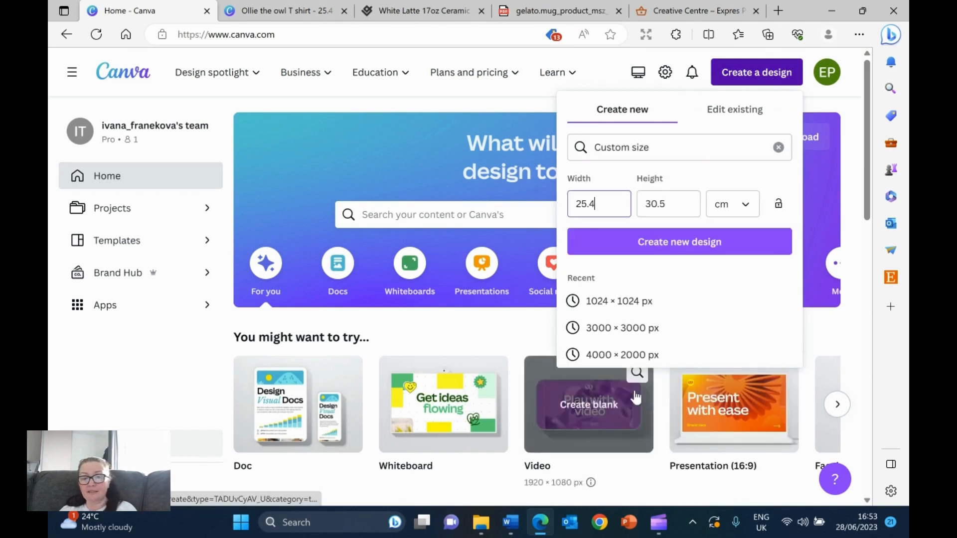
pyautogui.click(737, 205)
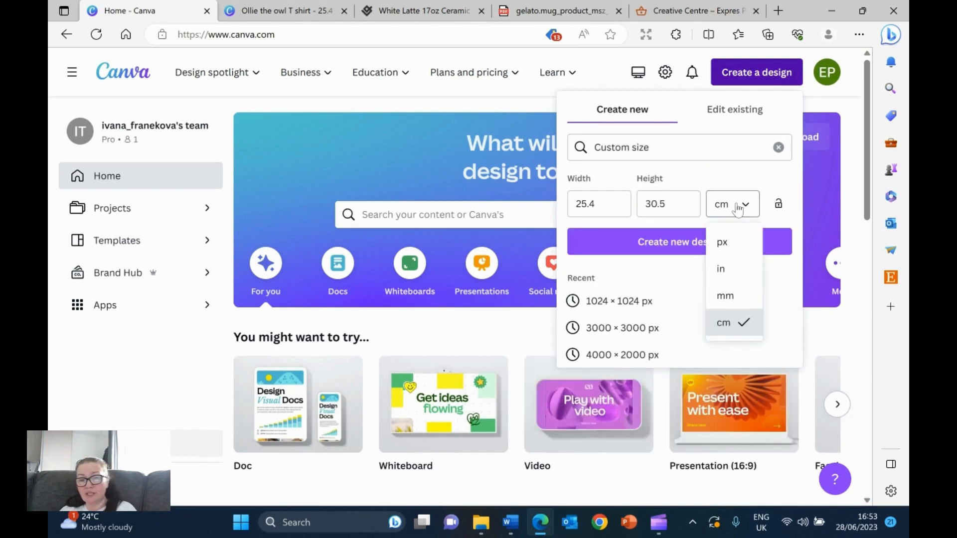
pyautogui.click(729, 299)
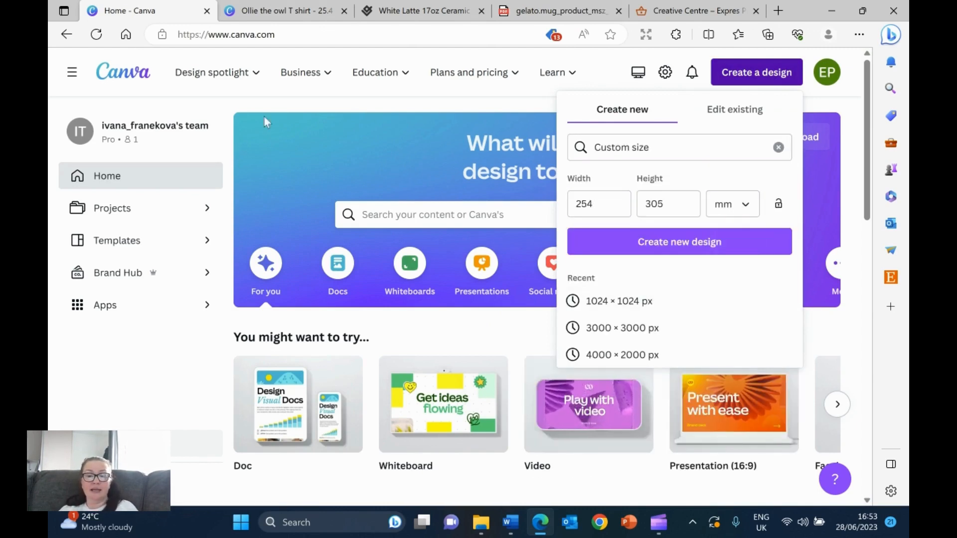
# - Check the mug size in the template PDF, create the Canva design at 150 mm wide by 88 mm high, and close the PDF
pyautogui.click(382, 7)
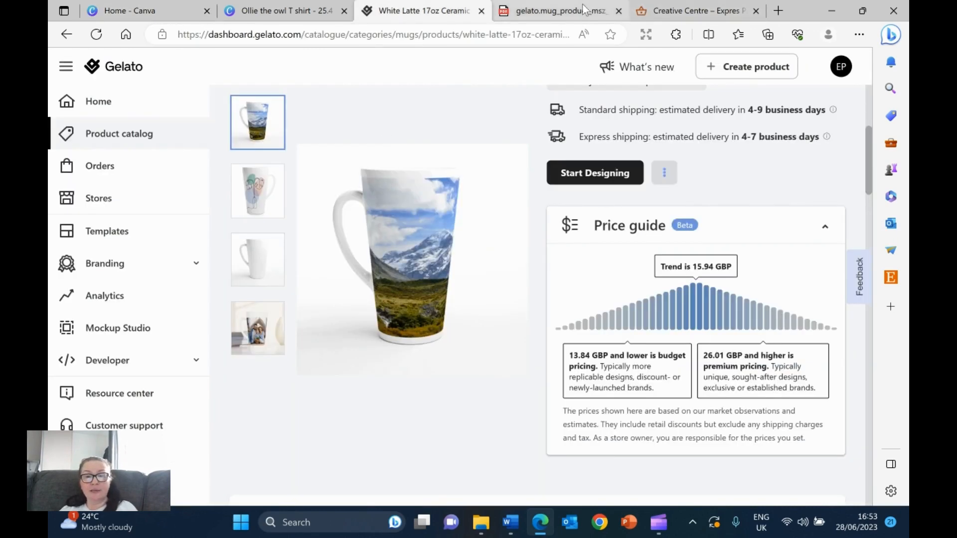
pyautogui.click(548, 10)
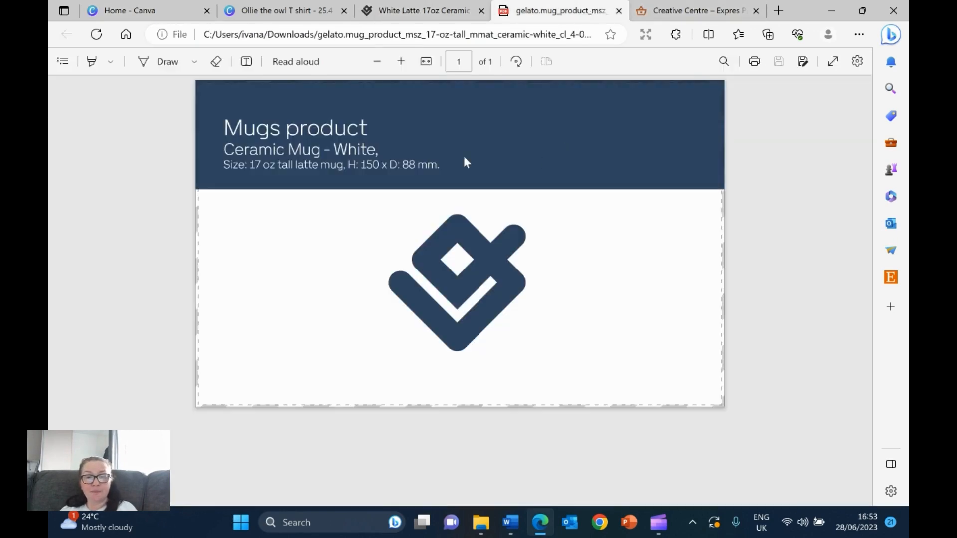
pyautogui.click(125, 6)
pyautogui.moveTo(597, 205); pyautogui.dragTo(567, 203)
pyautogui.write('150')
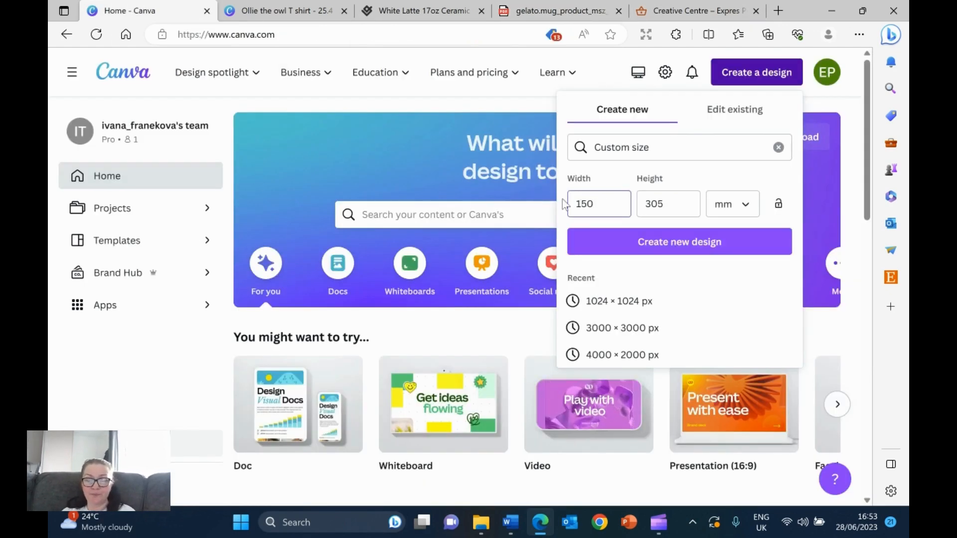
pyautogui.moveTo(679, 206); pyautogui.dragTo(641, 206)
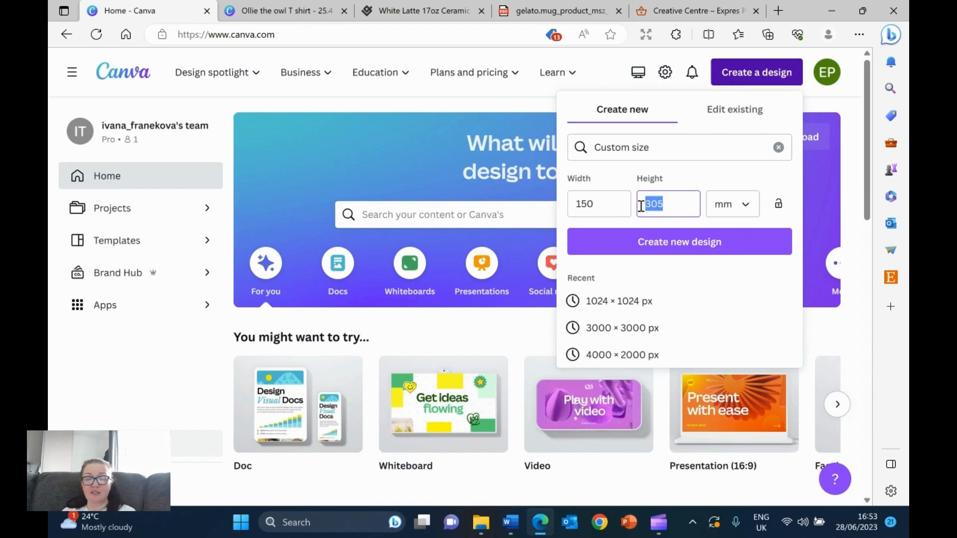
pyautogui.write('88')
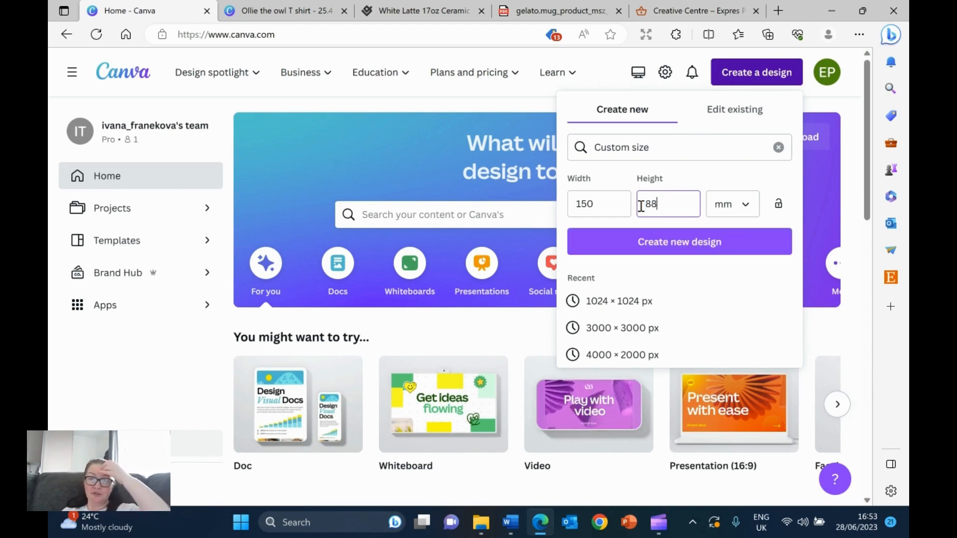
pyautogui.click(651, 241)
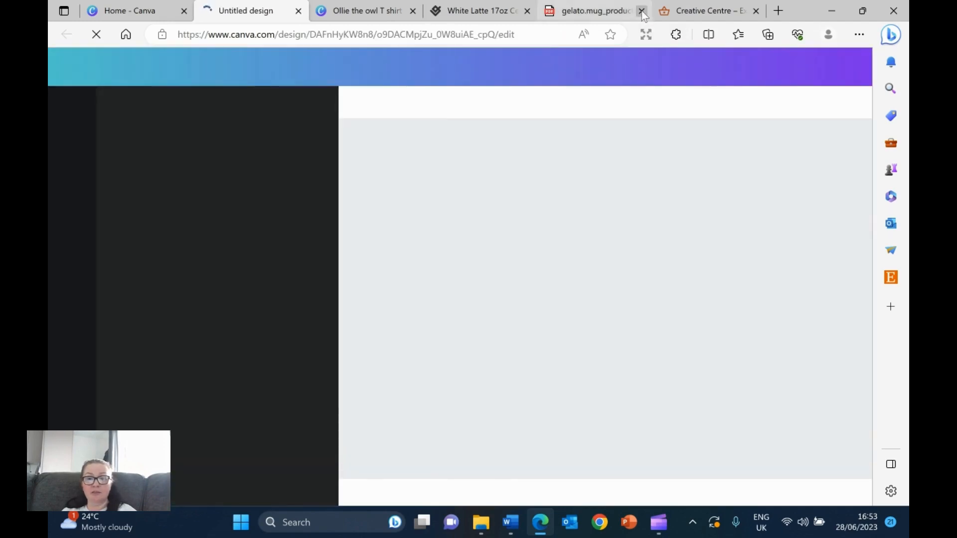
pyautogui.click(641, 11)
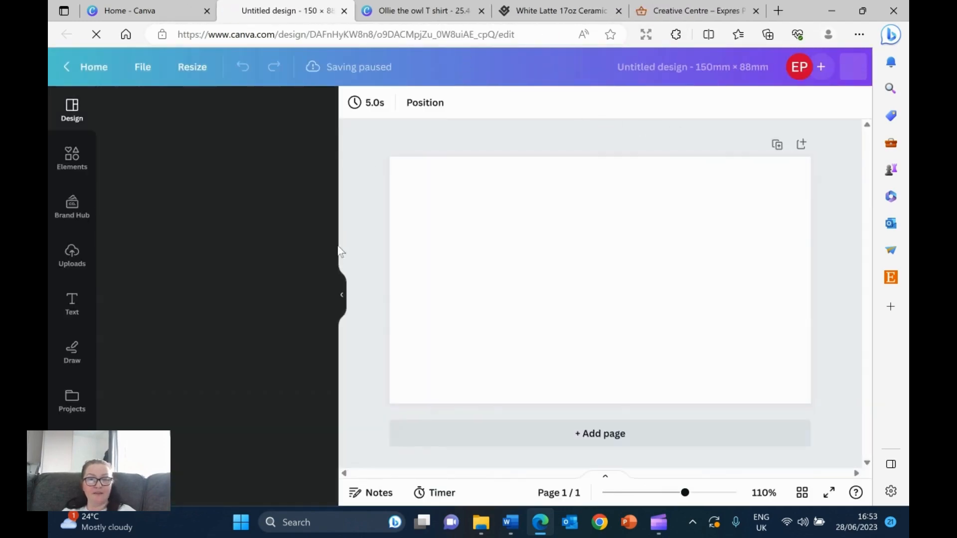
# - Add the uploaded owl-with-book image without background to the page and enlarge it until the owl nearly fills the page height
pyautogui.click(70, 257)
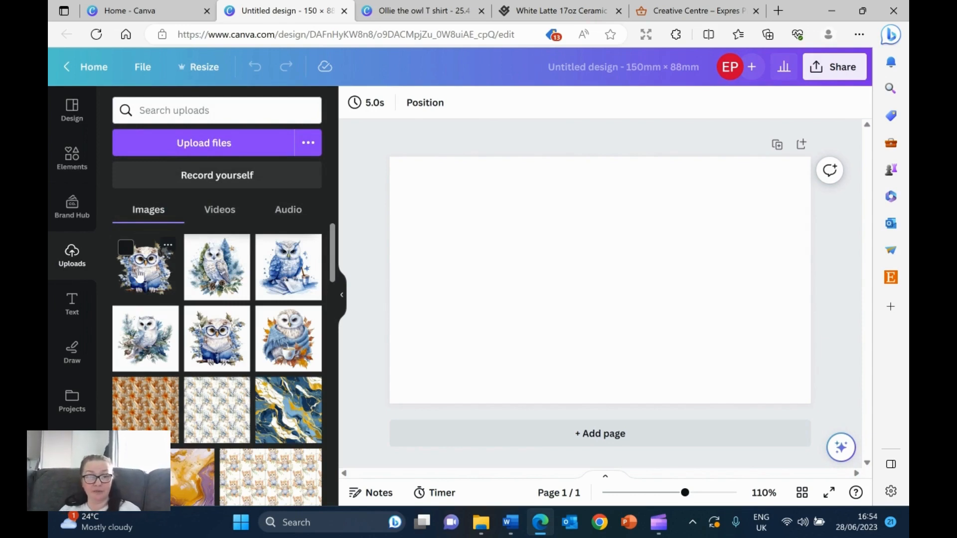
pyautogui.click(139, 274)
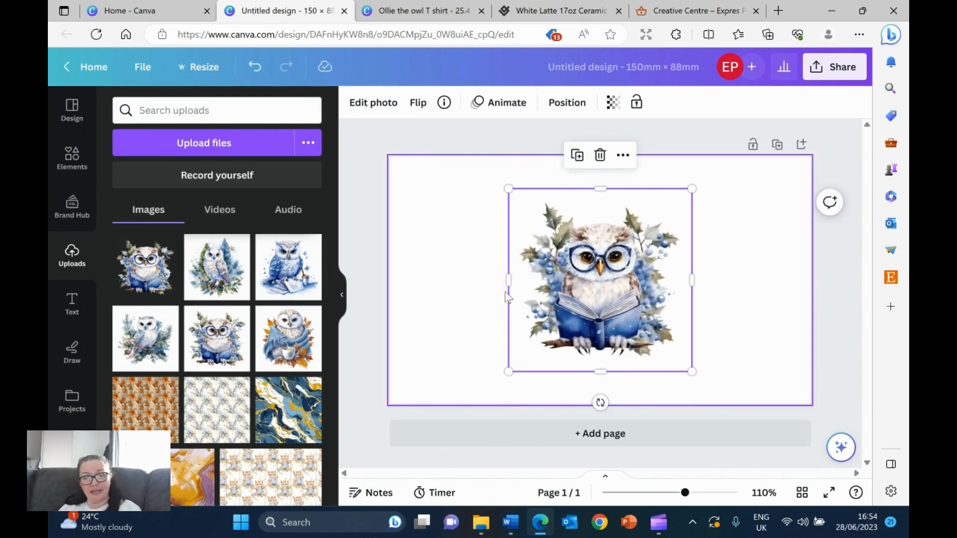
pyautogui.moveTo(508, 188); pyautogui.dragTo(447, 173)
pyautogui.moveTo(694, 374); pyautogui.dragTo(762, 394)
pyautogui.moveTo(470, 151); pyautogui.dragTo(443, 123)
pyautogui.moveTo(596, 267); pyautogui.dragTo(533, 270)
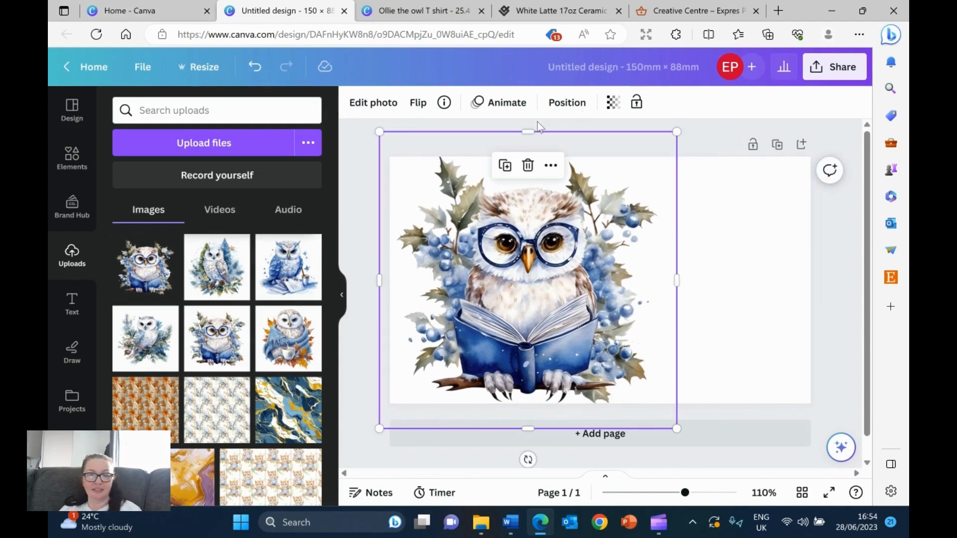
pyautogui.moveTo(378, 130); pyautogui.dragTo(393, 145)
# - Align the owl image to the horizontal centre and vertical middle of the mug page, and deselect it
pyautogui.rightClick(524, 231)
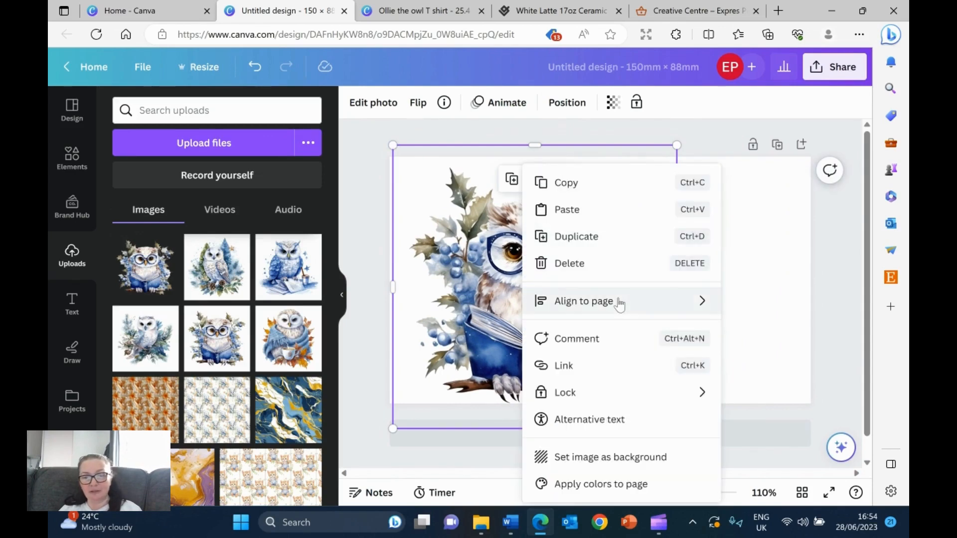
pyautogui.moveTo(615, 300)
pyautogui.click(776, 329)
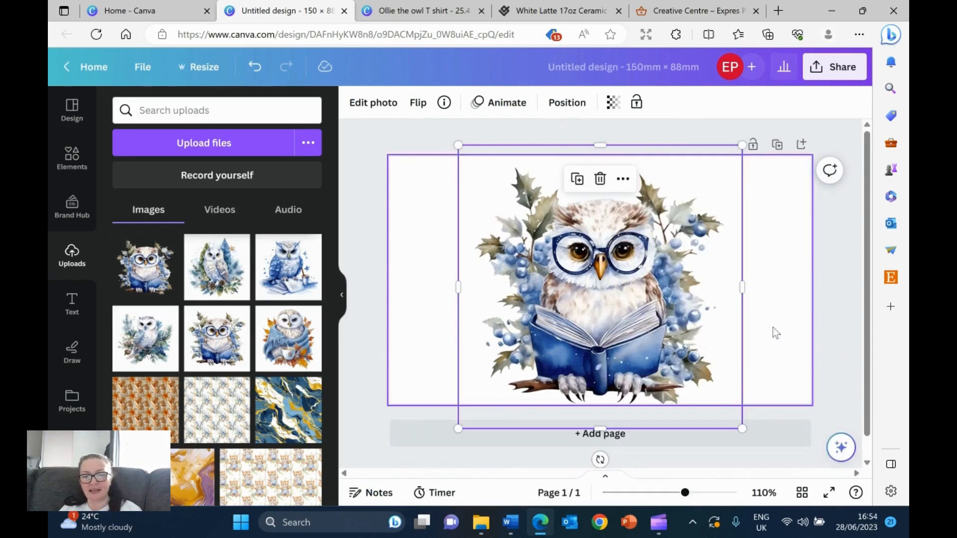
pyautogui.rightClick(592, 301)
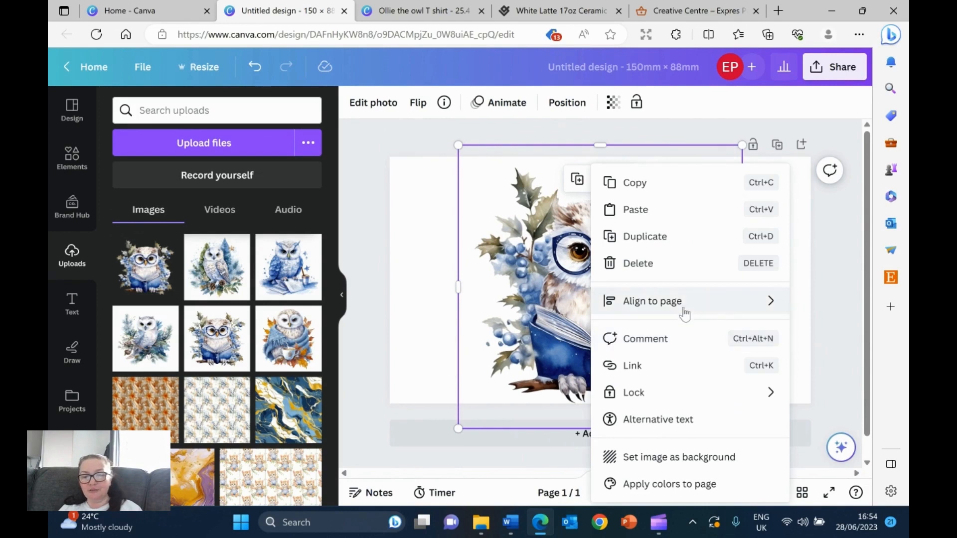
pyautogui.moveTo(648, 301)
pyautogui.click(528, 420)
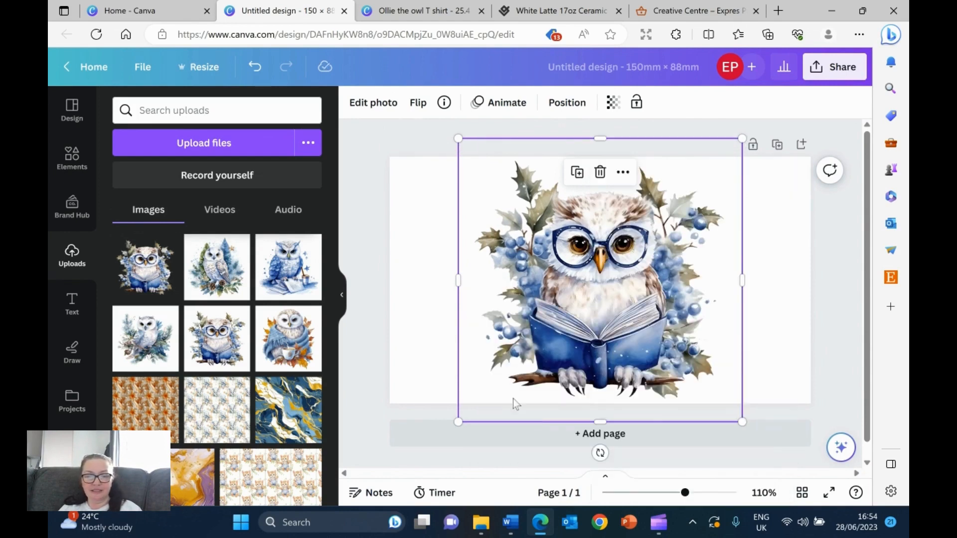
pyautogui.click(353, 212)
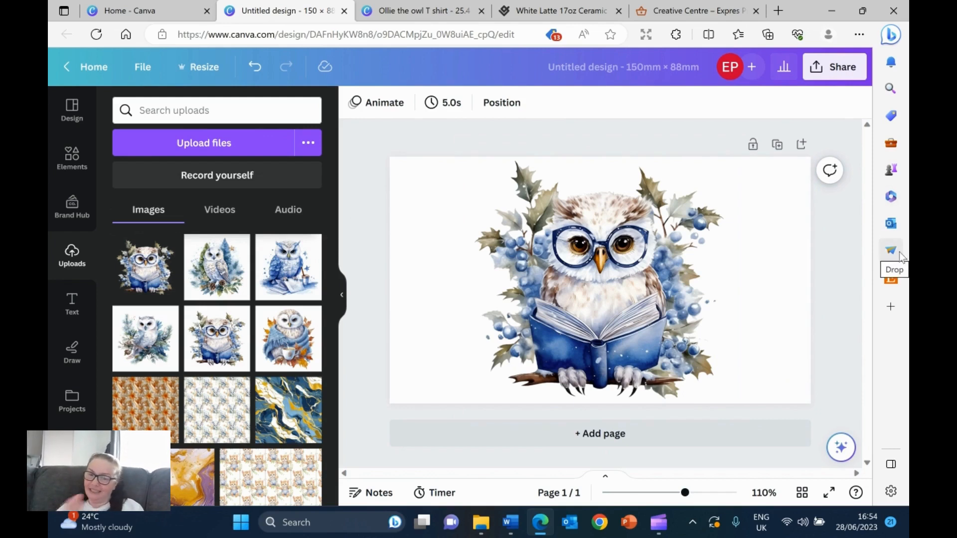
# - Open the owl image's photo adjustments, try the automatic adjustment on the whole image, and switch it back off
pyautogui.click(612, 283)
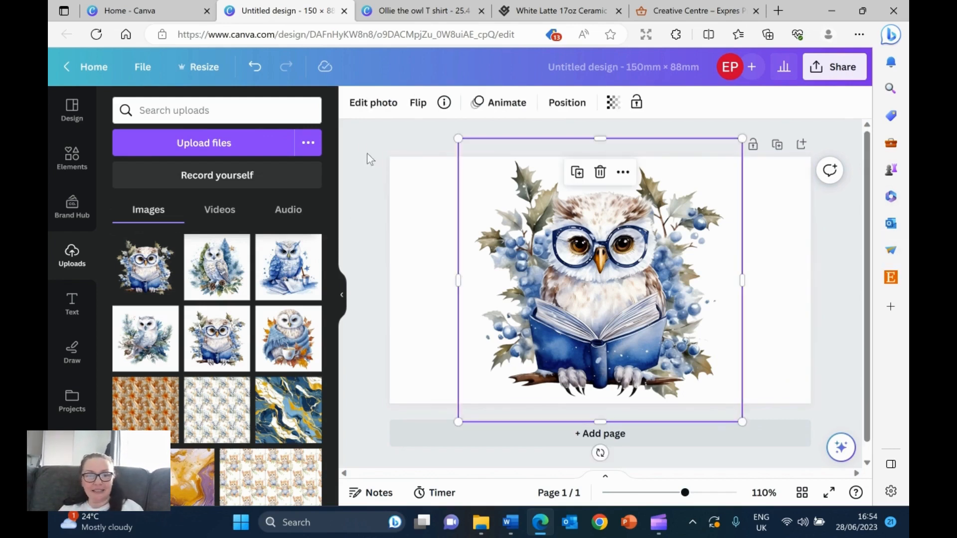
pyautogui.click(359, 105)
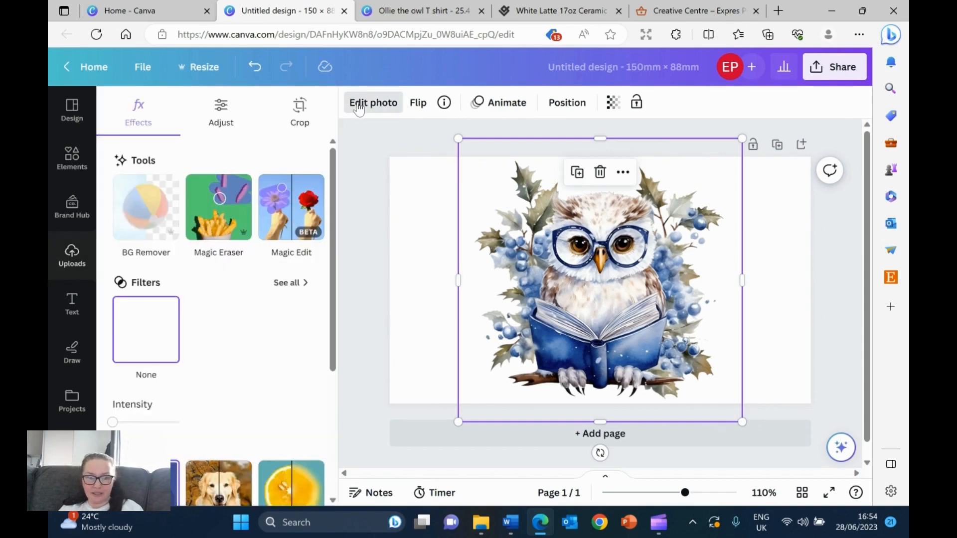
pyautogui.click(229, 128)
pyautogui.click(220, 160)
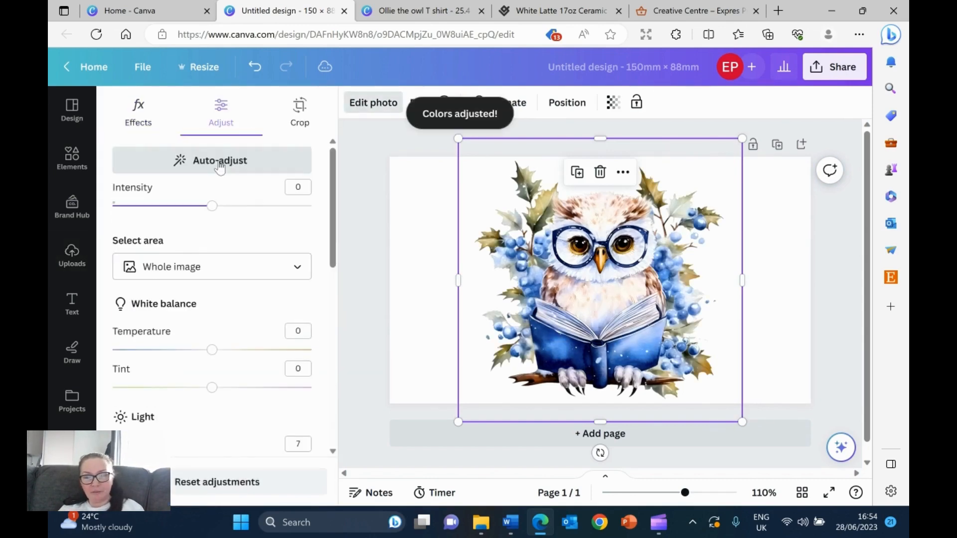
pyautogui.click(219, 161)
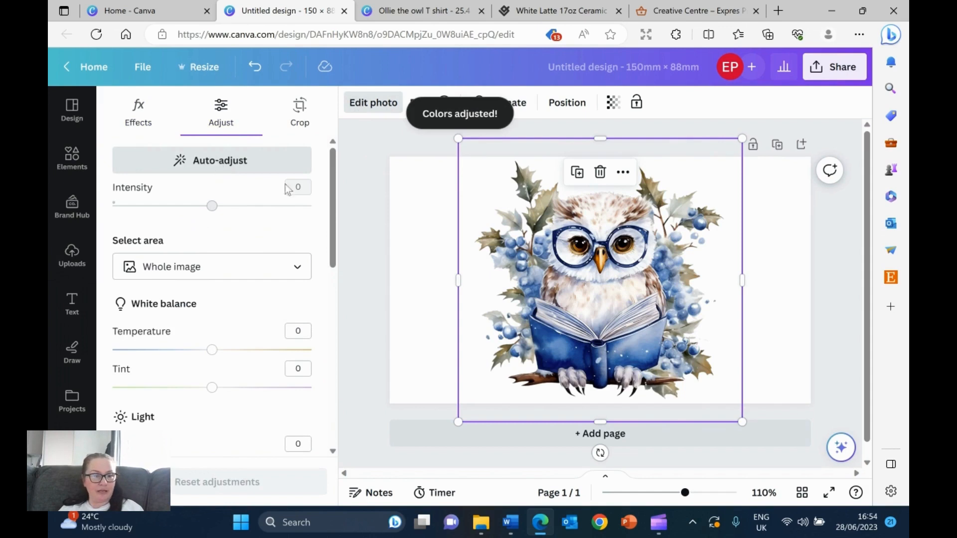
# - Set the owl image's sharpness to 7, clarity to 13 and vibrance to 10, and leave the adjustments
pyautogui.scroll(-4, 274, 274)
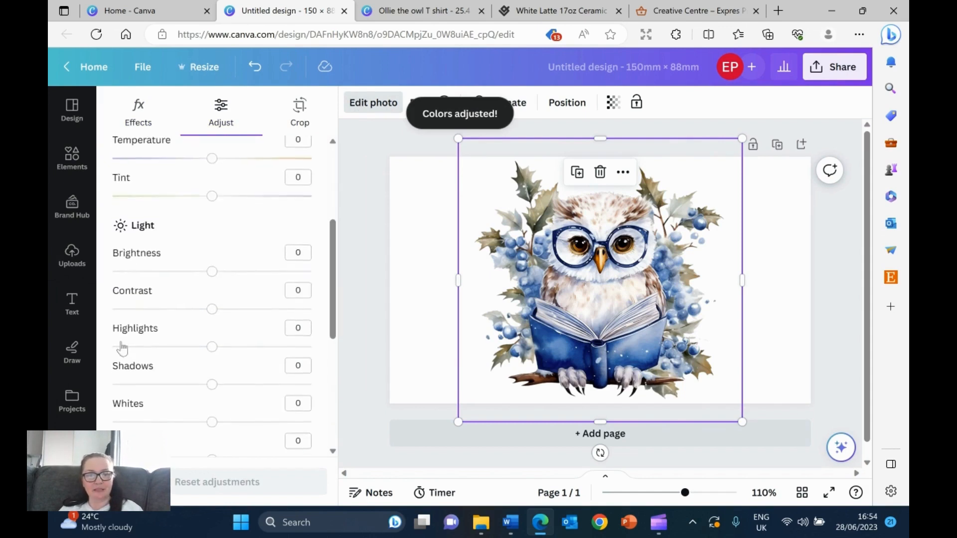
pyautogui.scroll(-6, 196, 346)
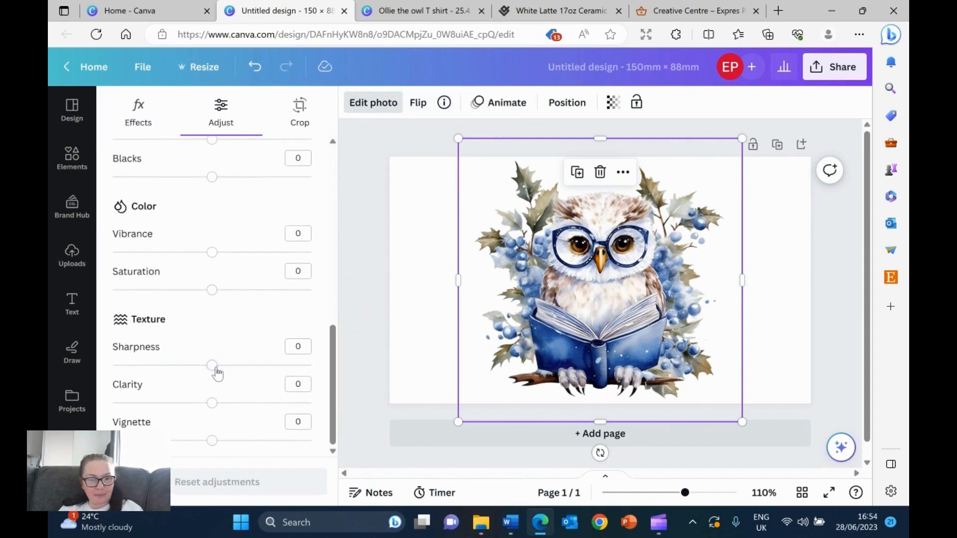
pyautogui.moveTo(214, 371)
pyautogui.mouseDown()
pyautogui.moveTo(226, 368)
pyautogui.moveTo(184, 365)
pyautogui.moveTo(231, 366)
pyautogui.moveTo(220, 367)
pyautogui.mouseUp()
pyautogui.moveTo(212, 405); pyautogui.dragTo(225, 404)
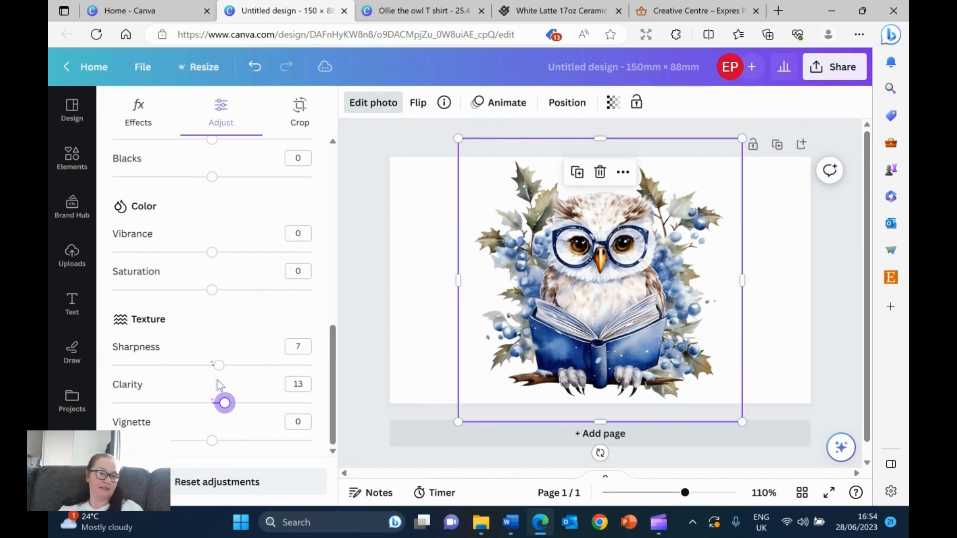
pyautogui.moveTo(209, 257); pyautogui.dragTo(224, 264)
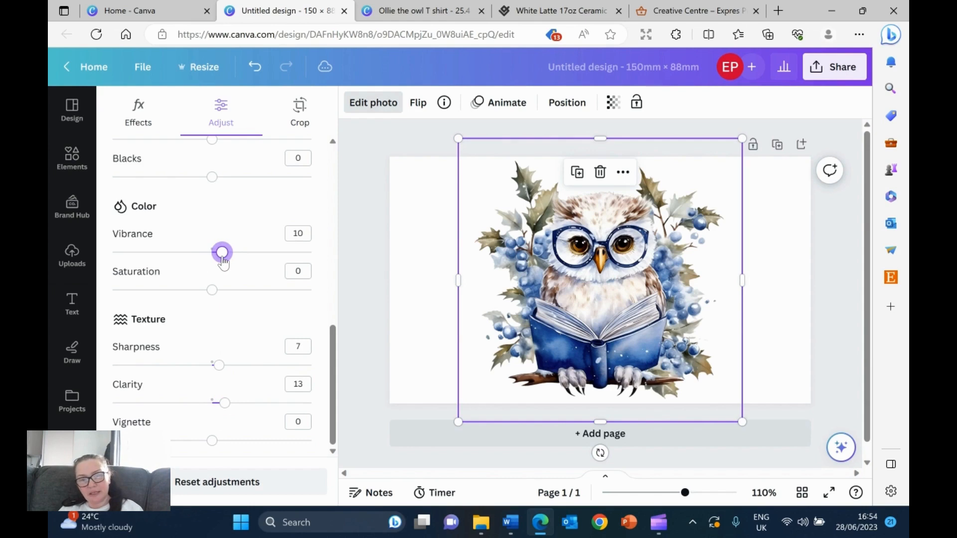
pyautogui.press('Escape')
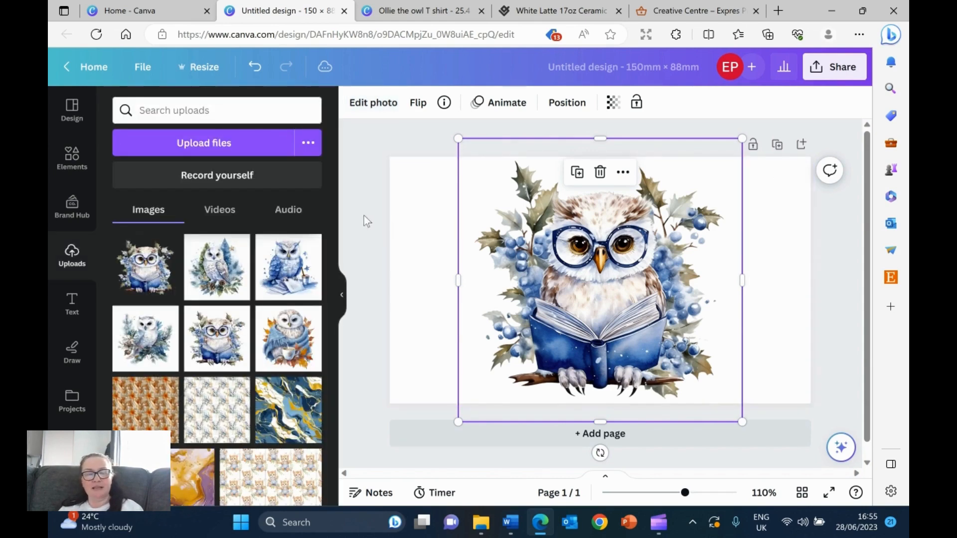
# - Open the owl image's full filter list and try the Natural filters Flint, Belvedere and Fresco on it
pyautogui.click(364, 105)
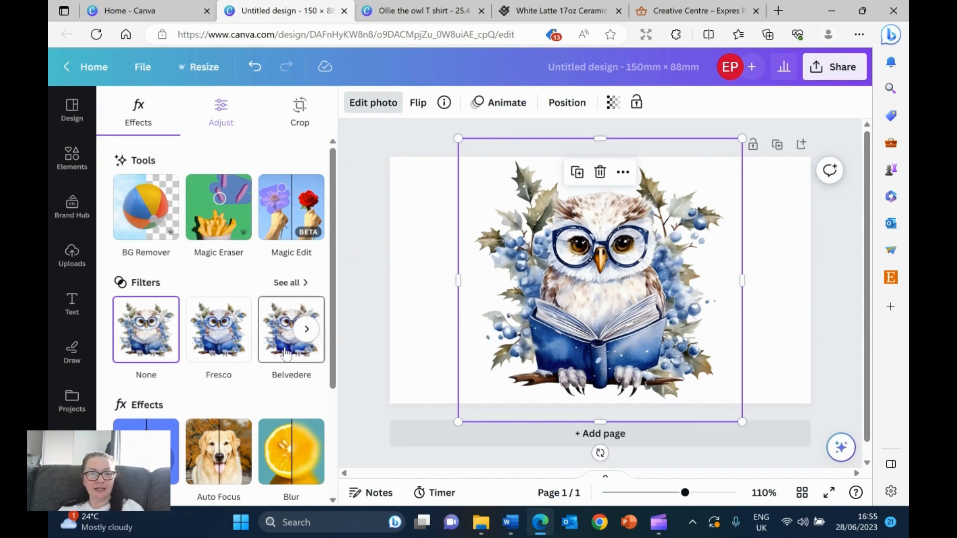
pyautogui.click(287, 283)
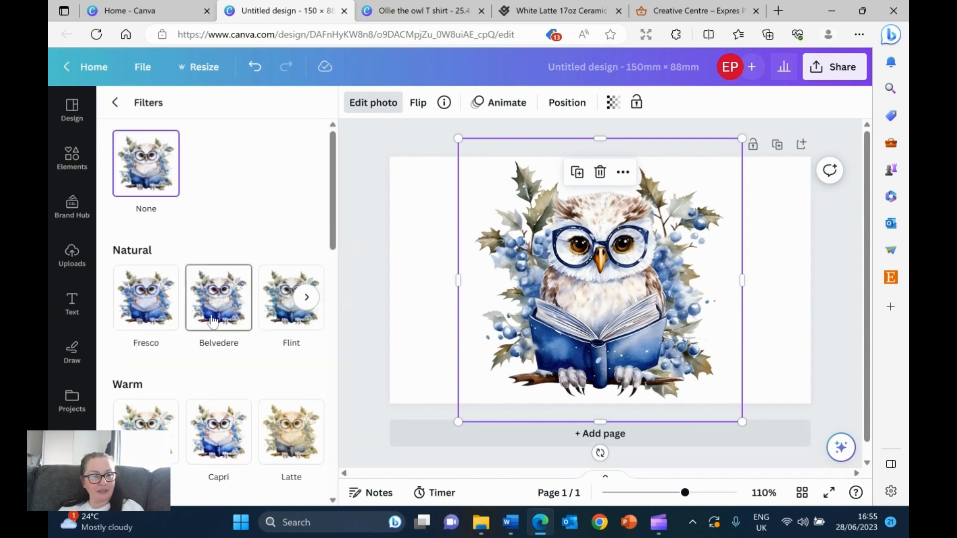
pyautogui.click(282, 323)
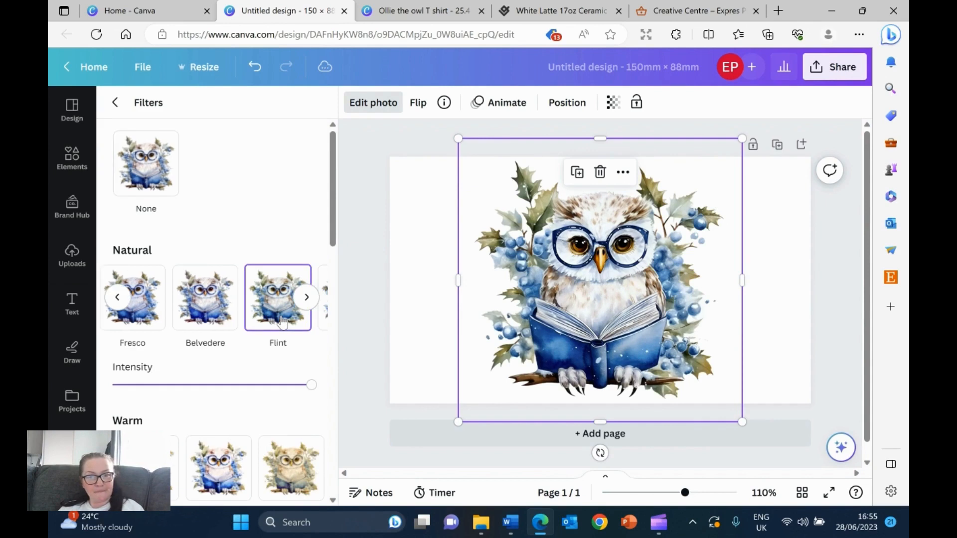
pyautogui.click(202, 313)
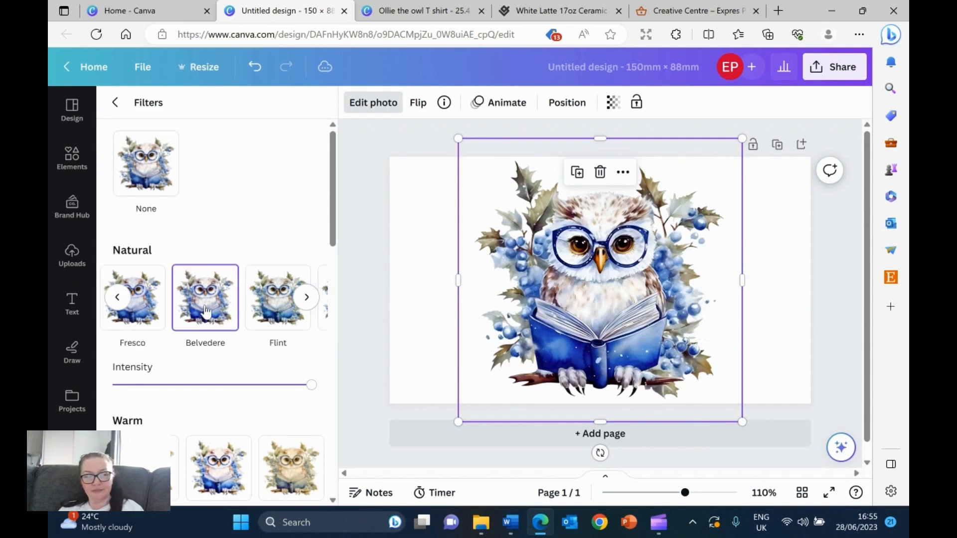
pyautogui.click(131, 322)
pyautogui.click(200, 319)
# - Try the first two Warm filters on the owl image, including Capri, restore the filter to None and deselect the image
pyautogui.scroll(-1, 200, 319)
pyautogui.click(146, 386)
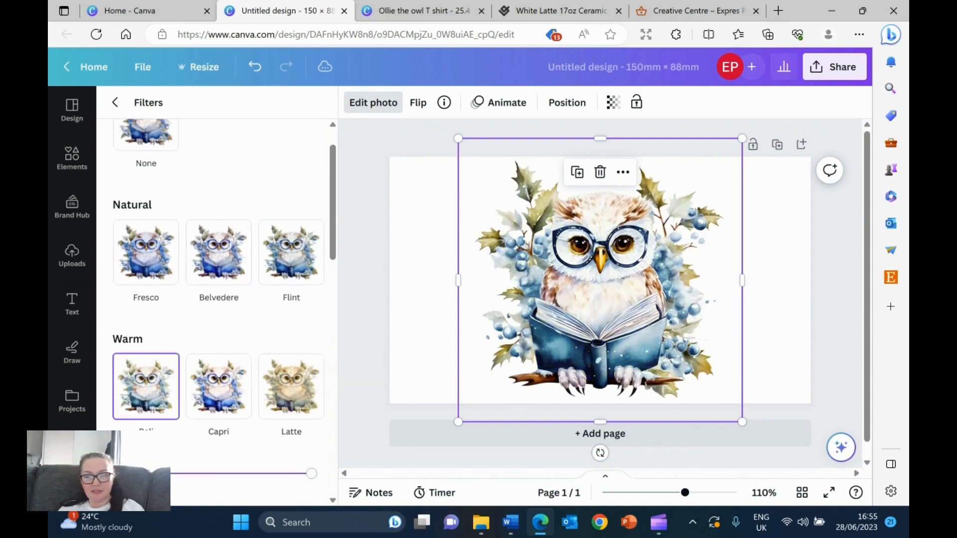
pyautogui.click(216, 392)
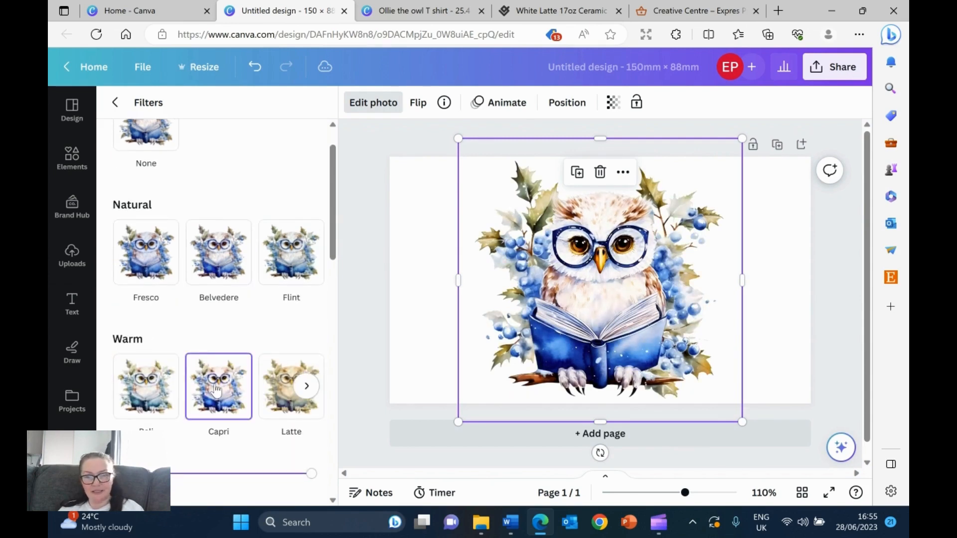
pyautogui.click(128, 147)
pyautogui.scroll(1, 134, 155)
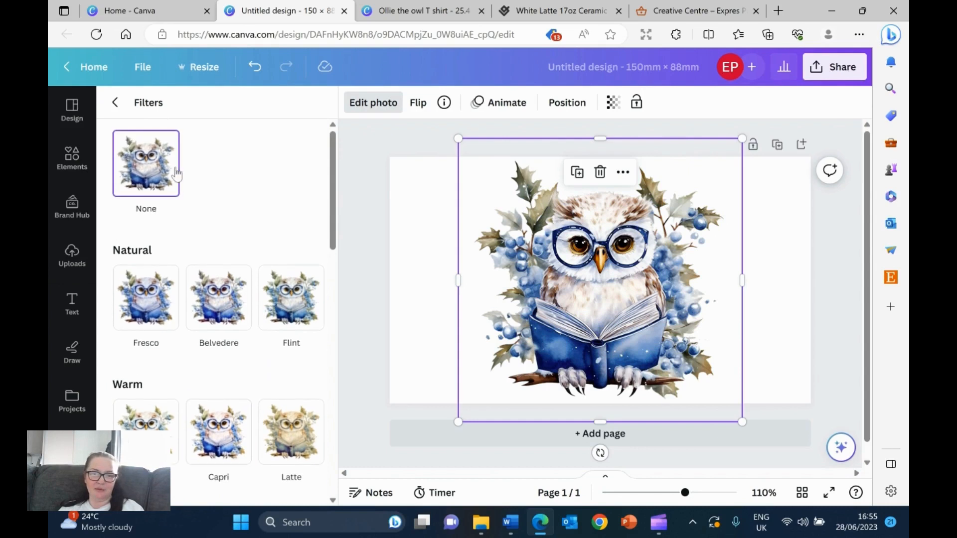
pyautogui.click(355, 235)
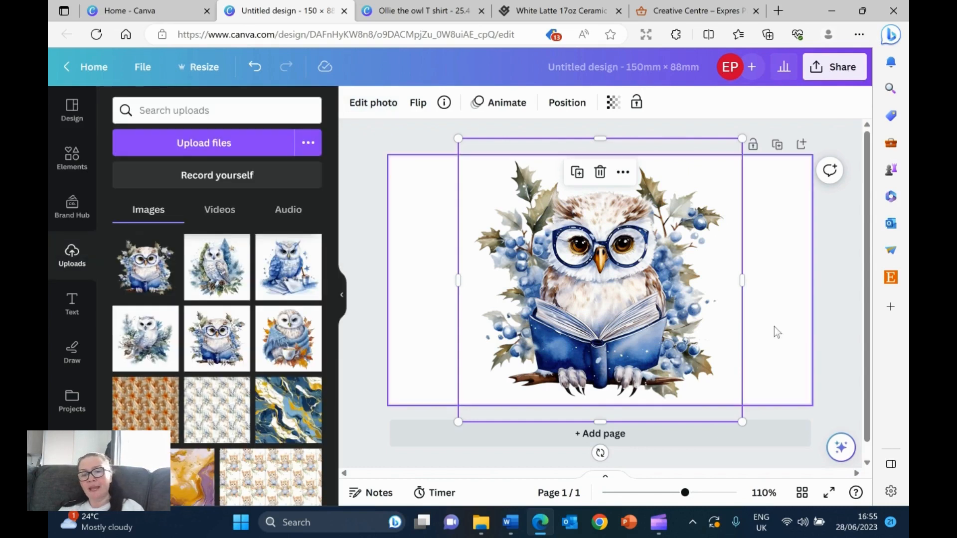
pyautogui.click(839, 318)
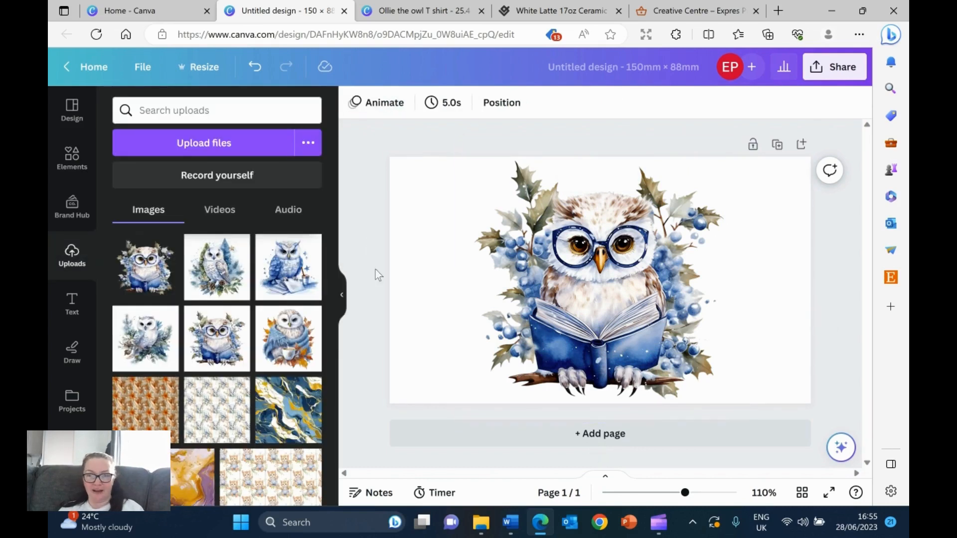
# - Rename the mug design as "Ollie the owl Latte Mug"
pyautogui.click(605, 57)
pyautogui.press('BackSpace')
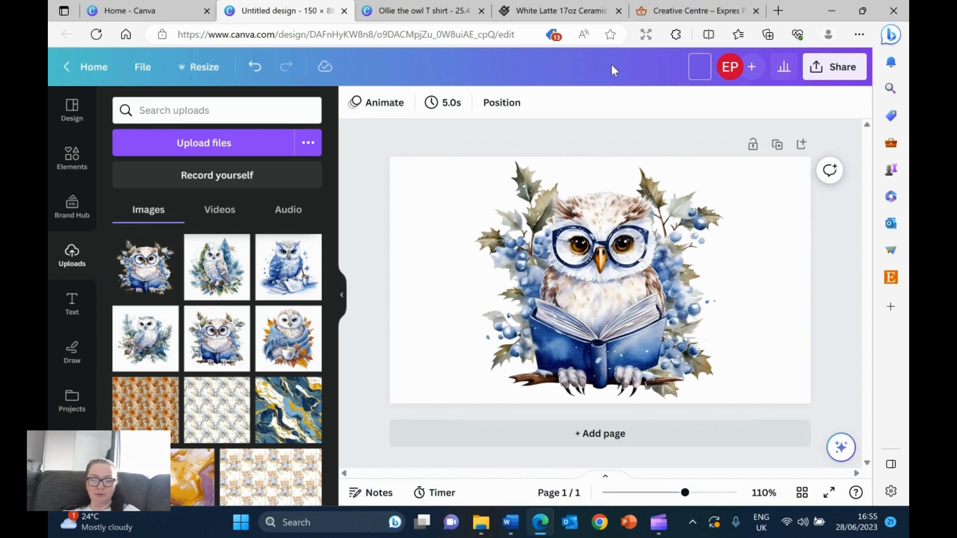
pyautogui.write('Ollie t')
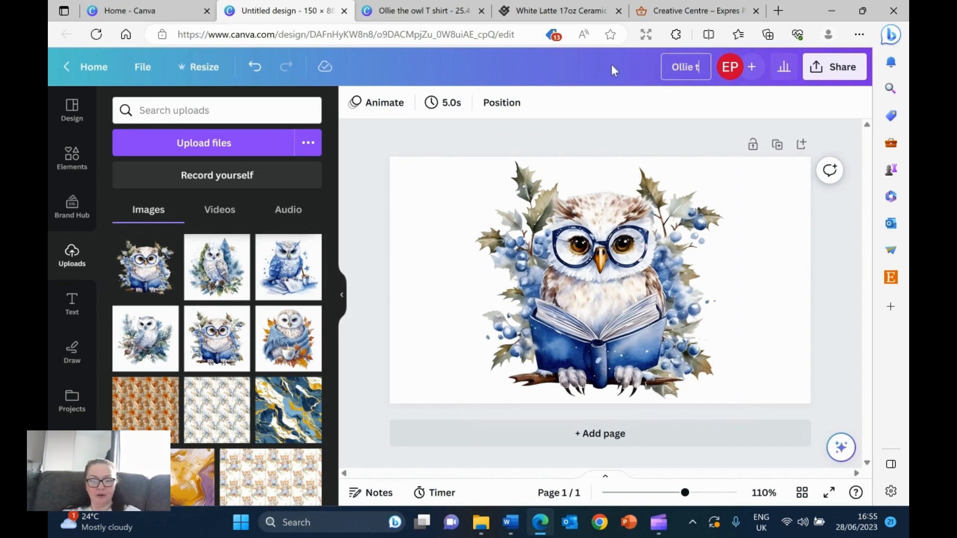
pyautogui.write('he owl')
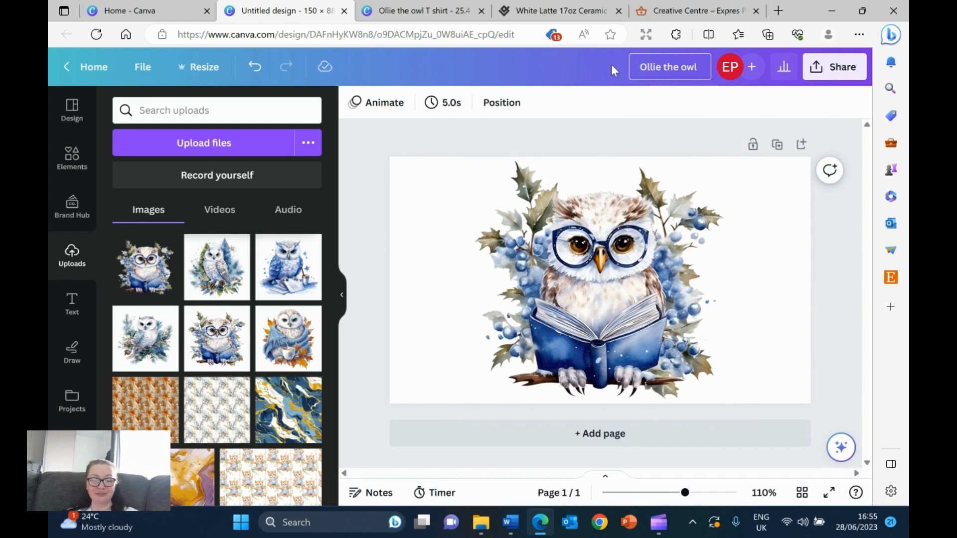
pyautogui.write(' L')
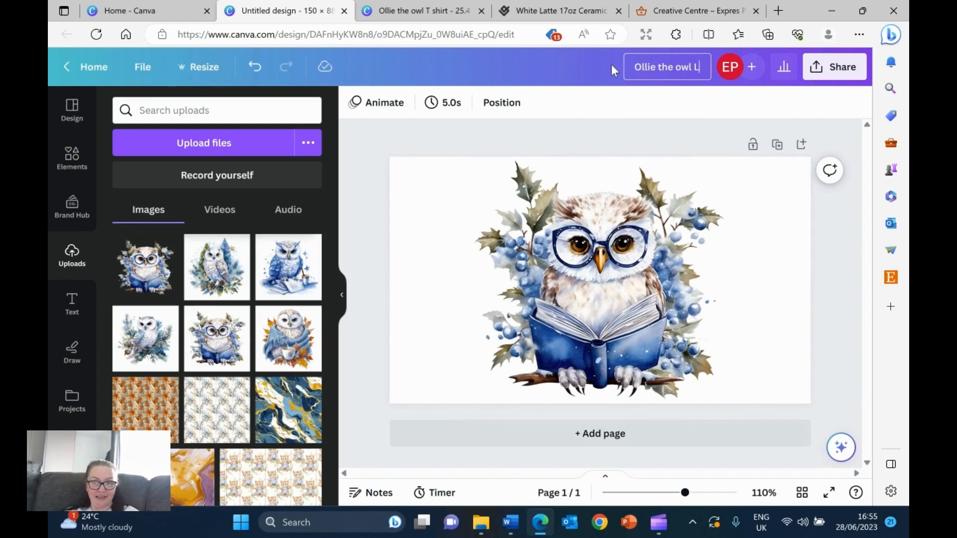
pyautogui.write('atte Mug')
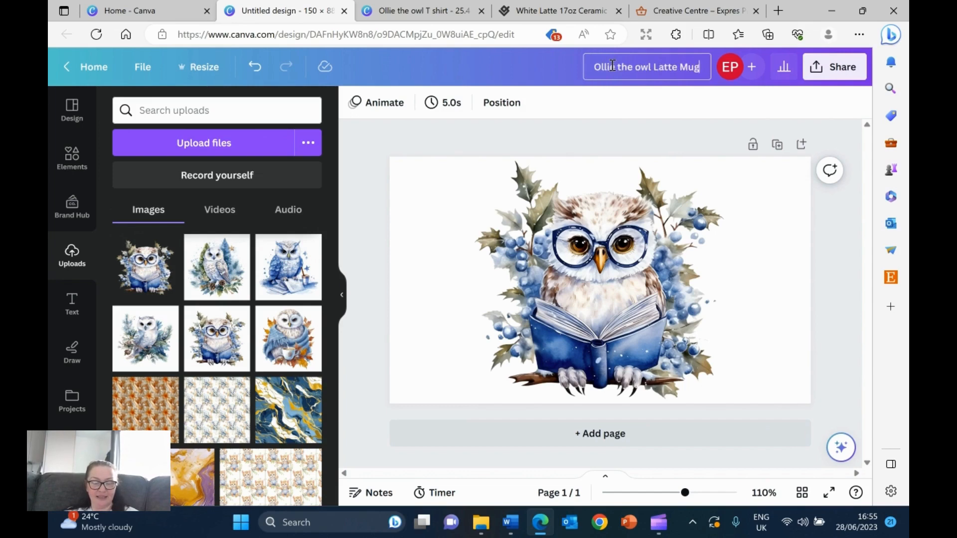
# - Download the mug design as a PNG at size 1 with a transparent background
pyautogui.click(833, 66)
pyautogui.click(653, 410)
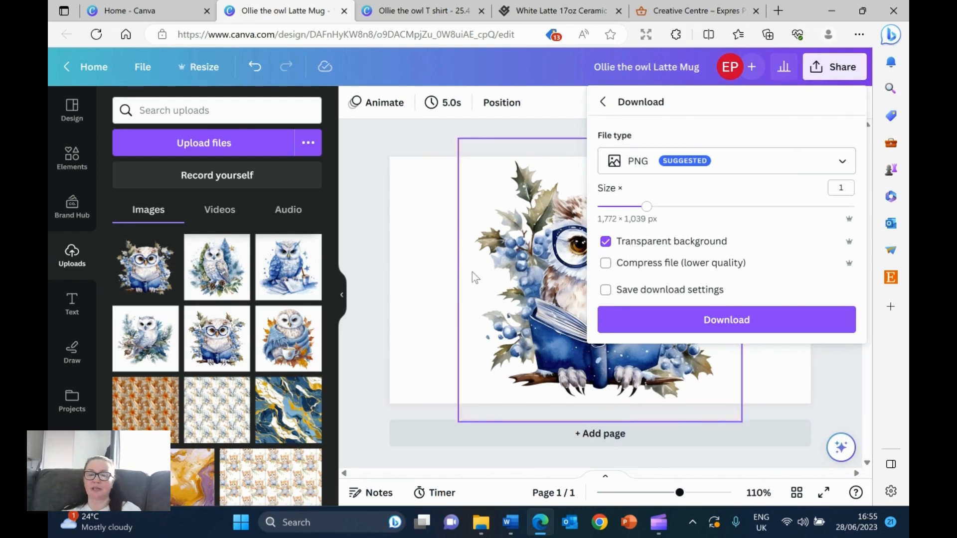
pyautogui.click(719, 325)
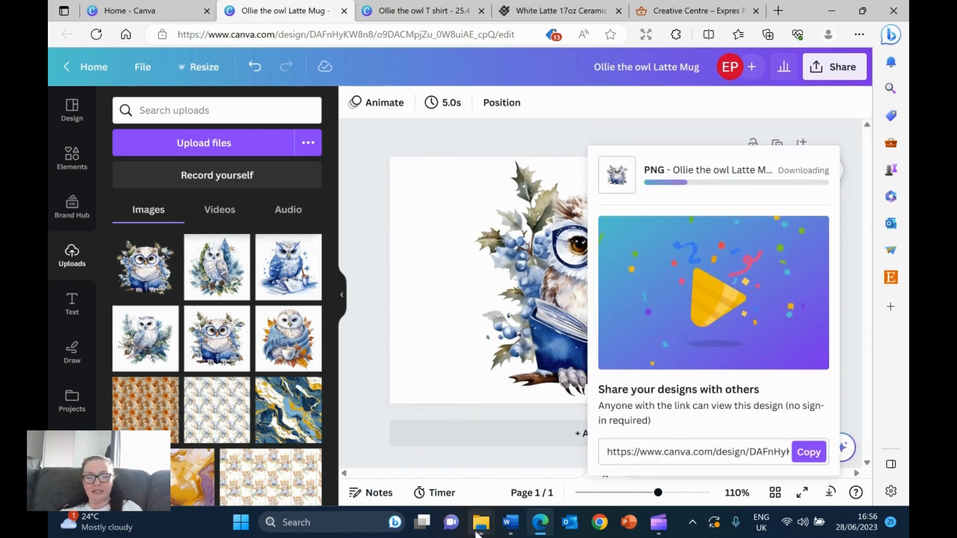
# - In File Explorer, move the "Ollie the owl Latte Mug" image from Downloads to the "Chosen one for tutorial" folder and close the Downloads window
pyautogui.moveTo(483, 521)
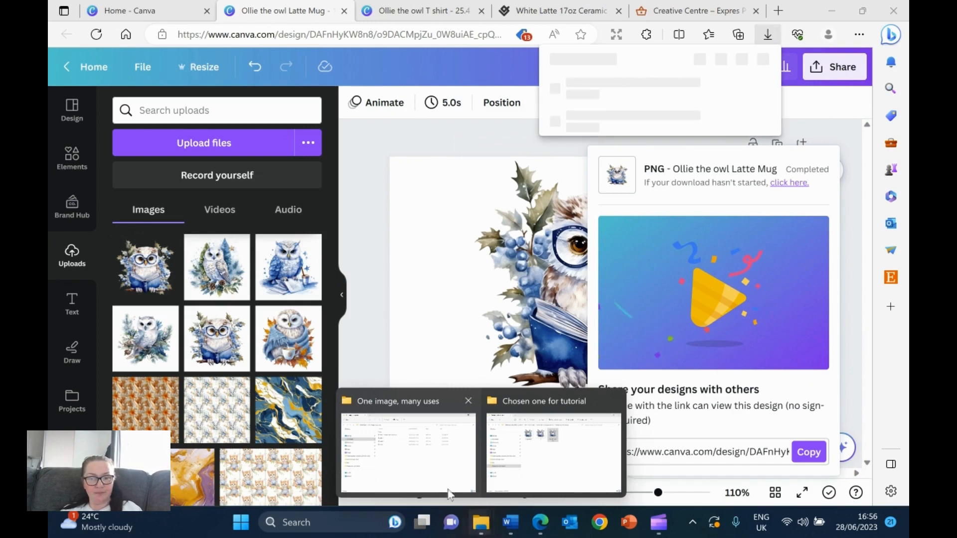
pyautogui.rightClick(480, 524)
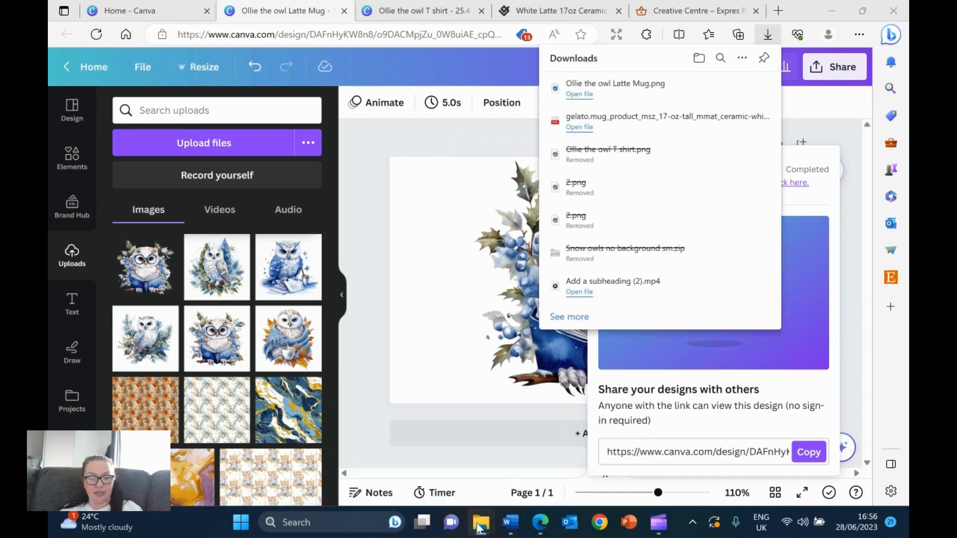
pyautogui.click(422, 160)
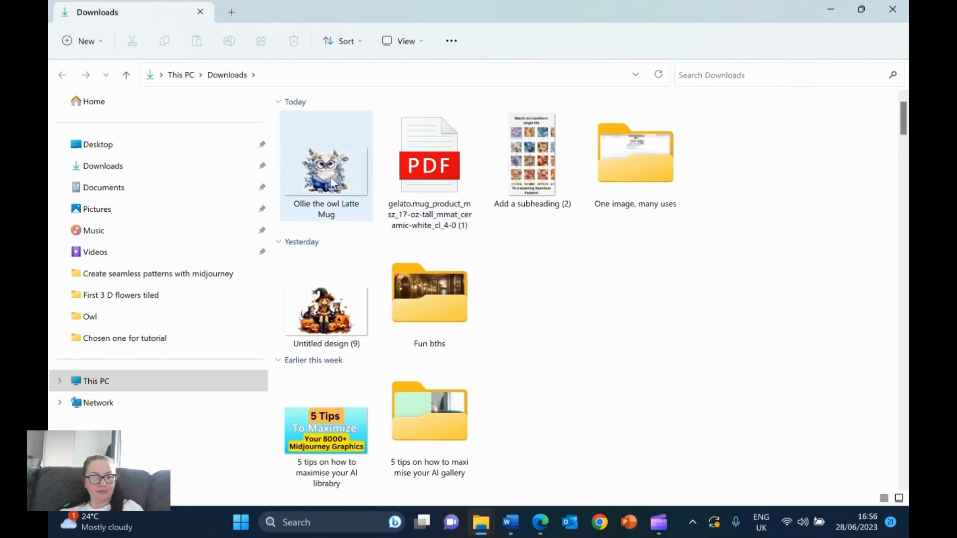
pyautogui.moveTo(489, 530)
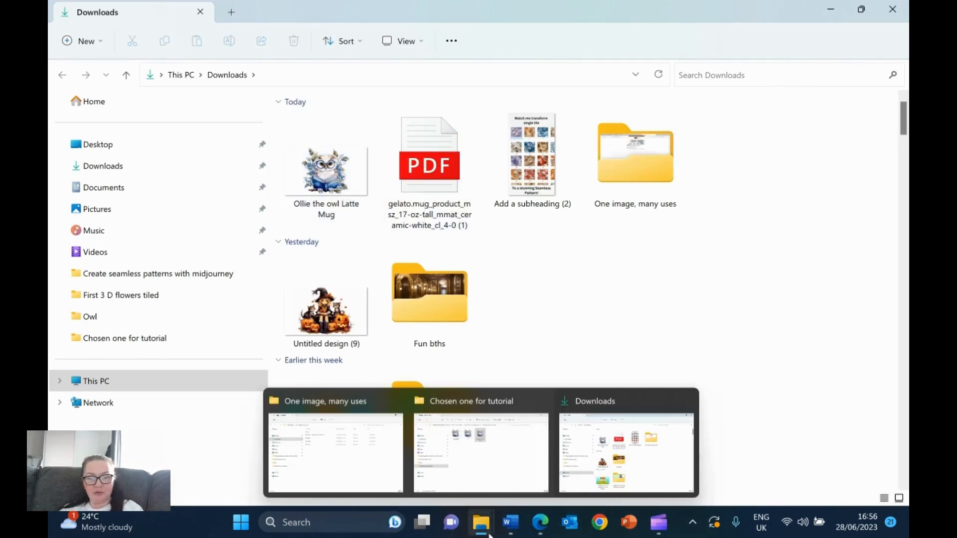
pyautogui.click(489, 462)
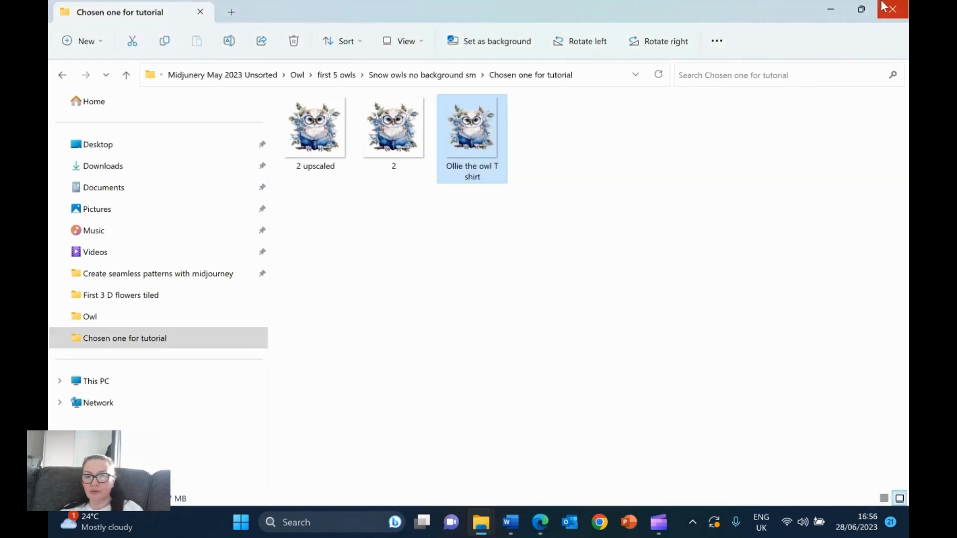
pyautogui.click(861, 17)
pyautogui.moveTo(326, 159); pyautogui.dragTo(549, 323)
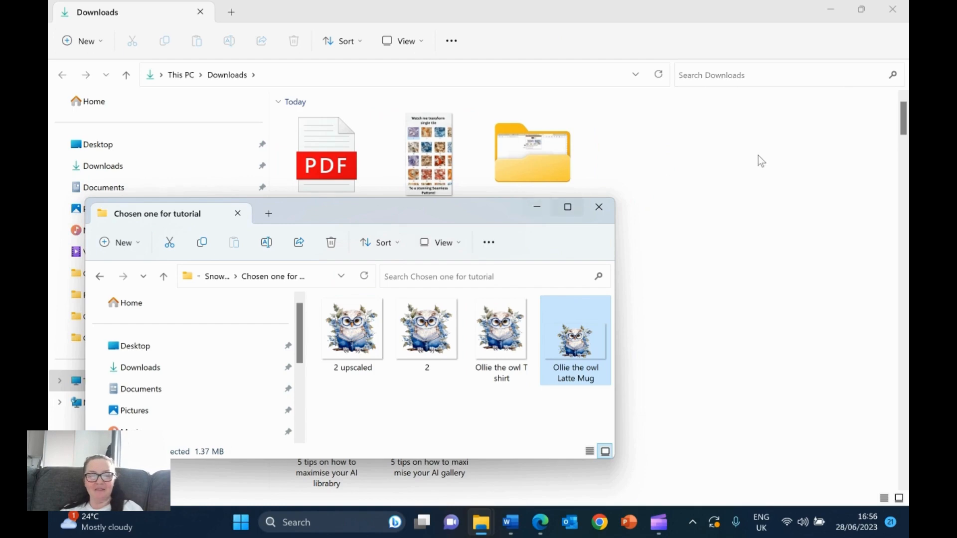
pyautogui.click(895, 10)
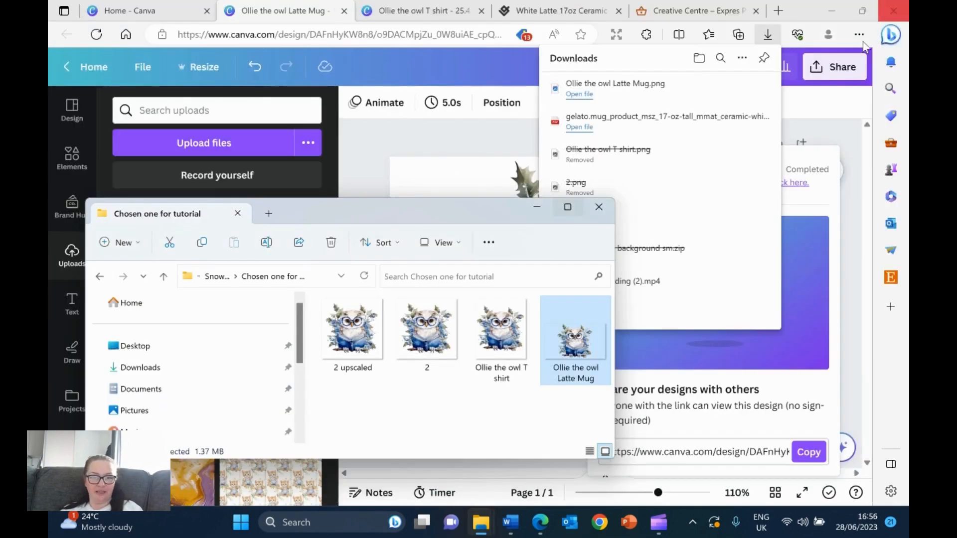
pyautogui.click(567, 209)
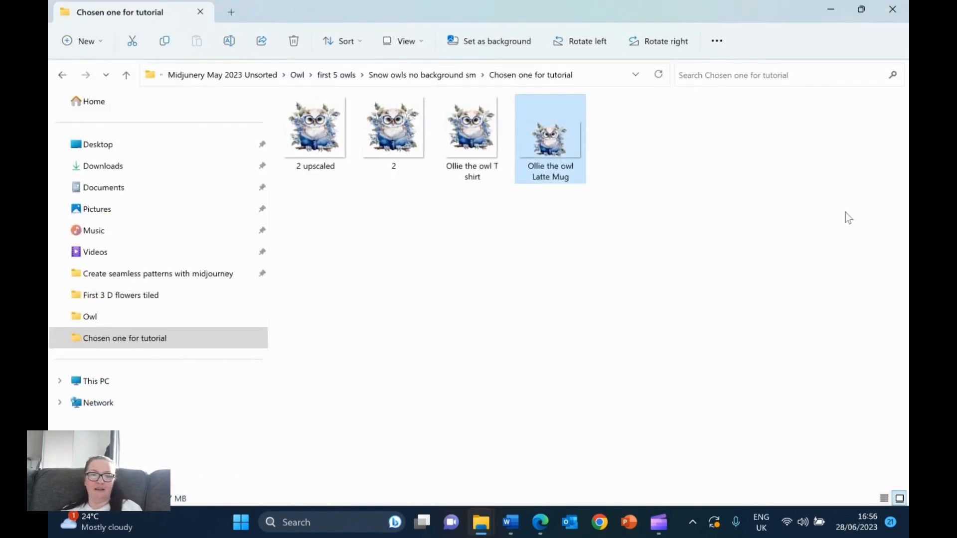
pyautogui.click(486, 150)
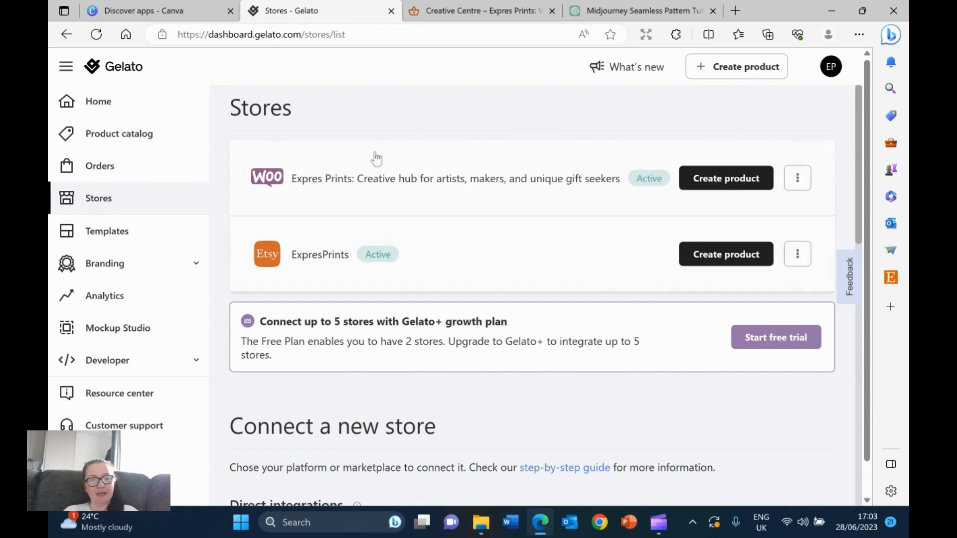
# - Reload Gelato's stores list, look through the Creative Centre page of the Expres Prints website and open the site's home page
pyautogui.click(363, 31)
pyautogui.press('Return')
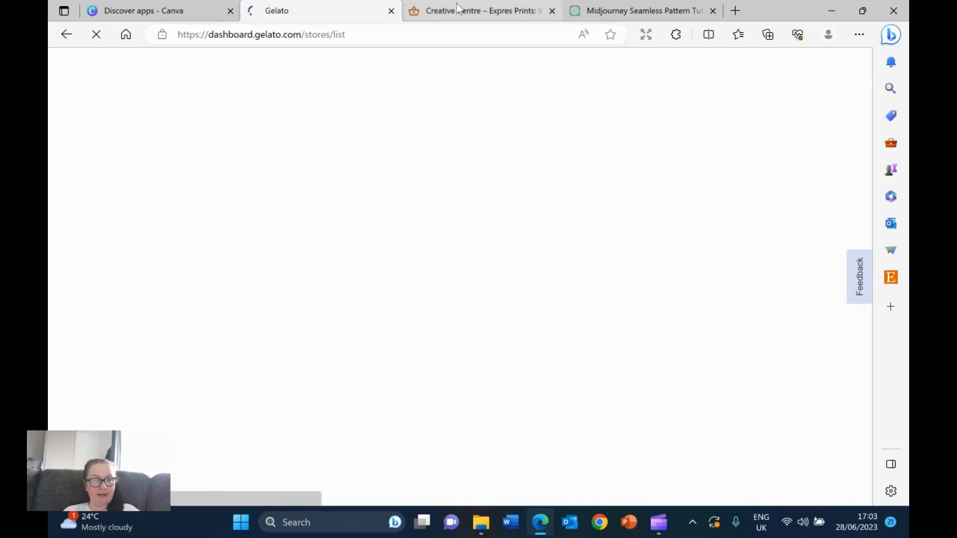
pyautogui.click(459, 11)
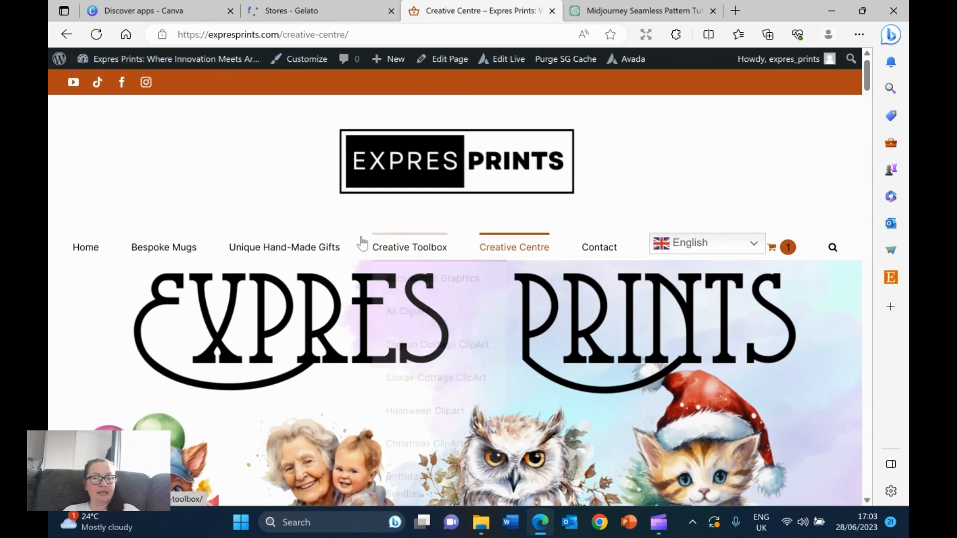
pyautogui.scroll(-5, 219, 199)
pyautogui.scroll(-20, 208, 192)
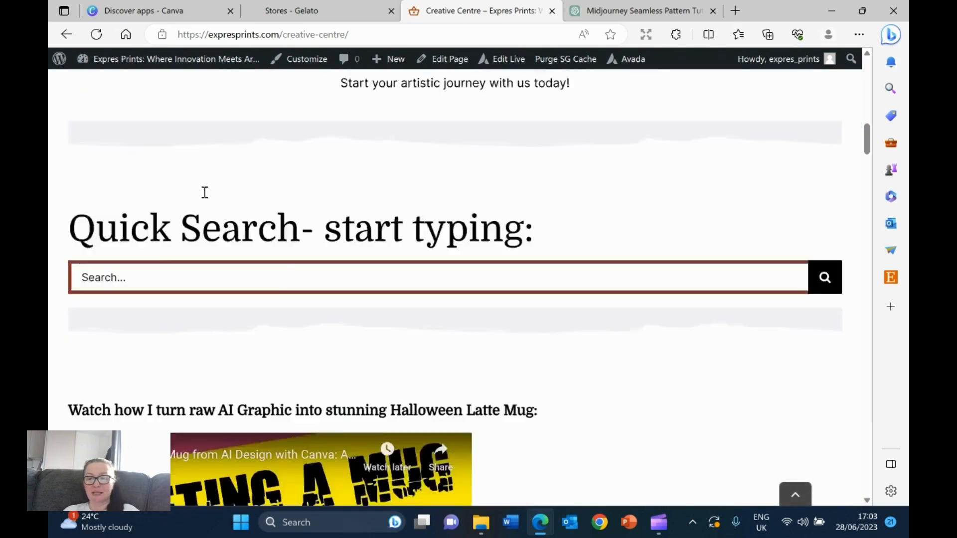
pyautogui.scroll(20, 163, 174)
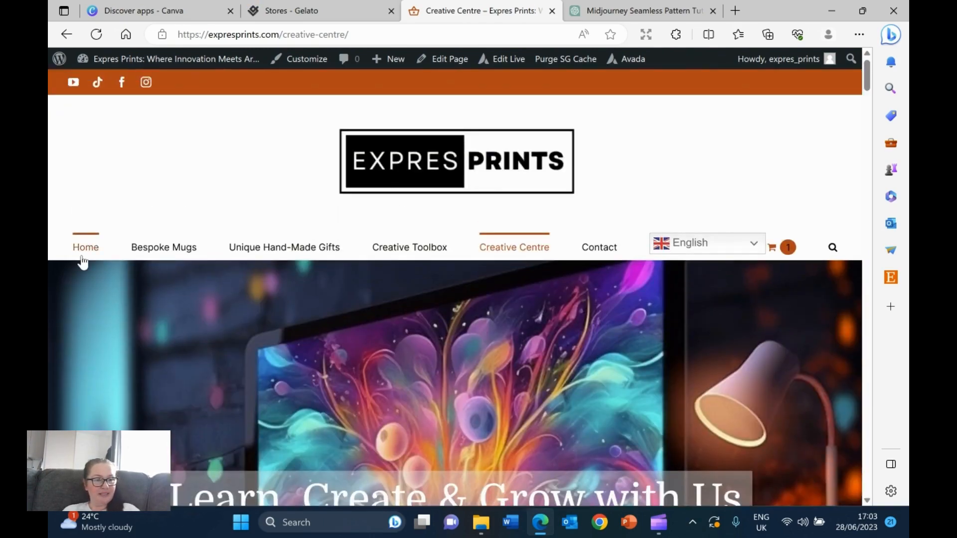
pyautogui.click(83, 258)
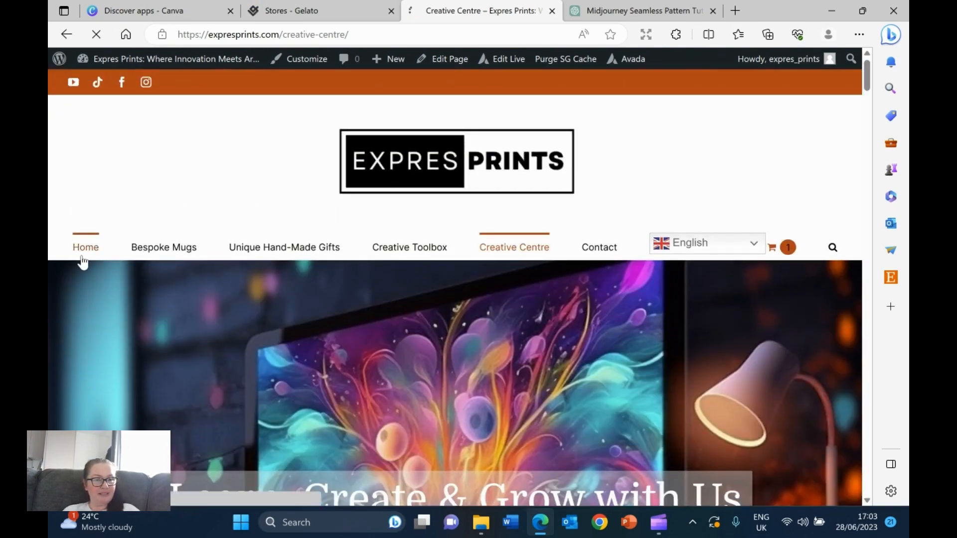
# - Return to Gelato's stores list and open the product list of the Expres Prints WooCommerce store
pyautogui.click(318, 2)
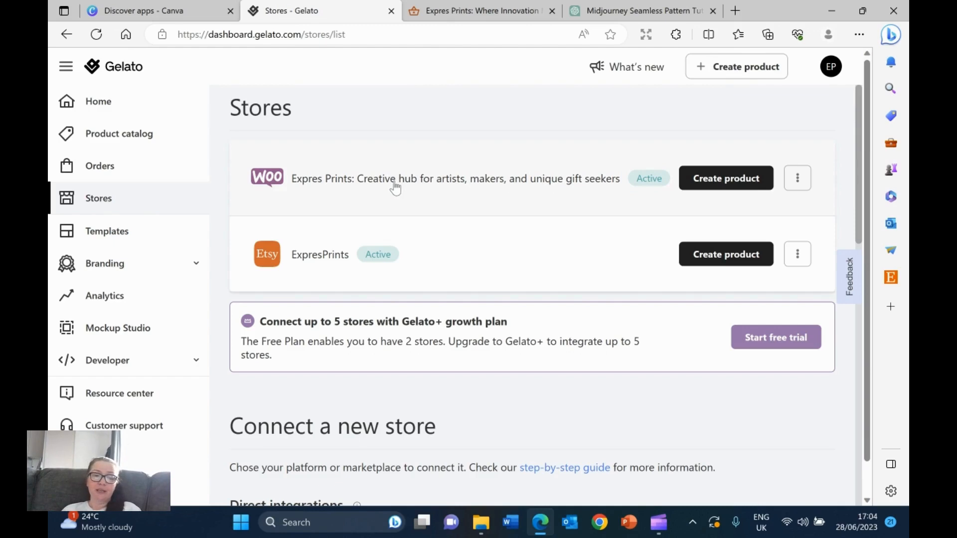
pyautogui.click(394, 186)
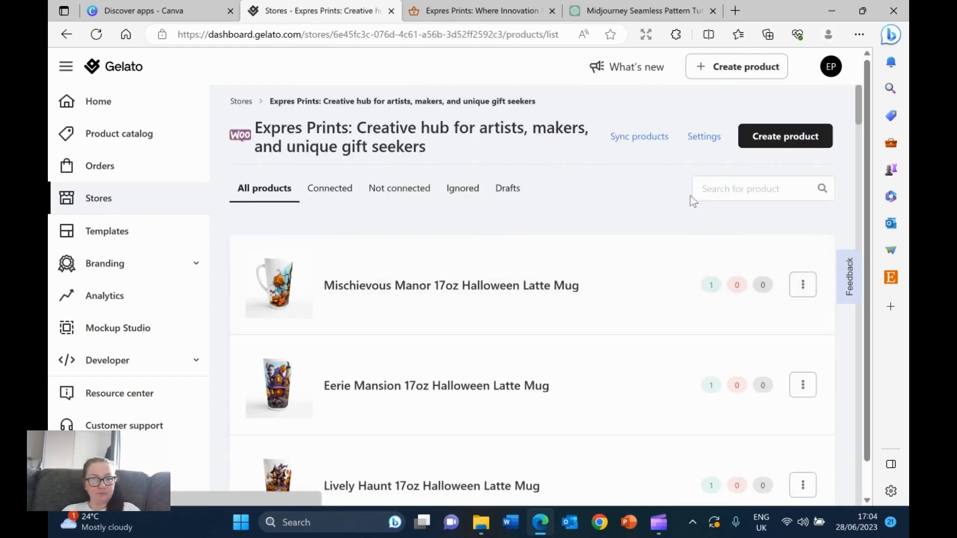
pyautogui.click(468, 6)
pyautogui.click(306, 6)
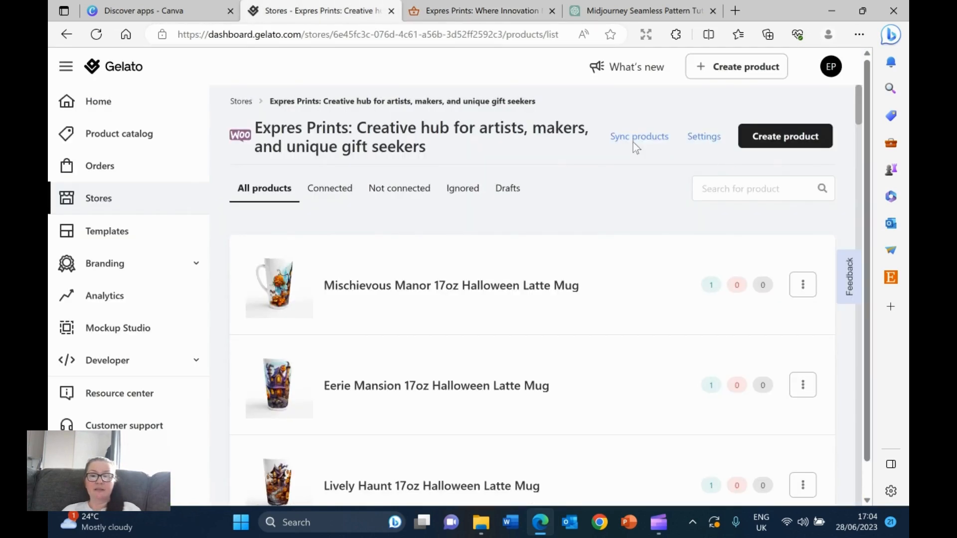
# - Start a new store product from the Gelato catalog and open the Women's clothing category
pyautogui.click(788, 143)
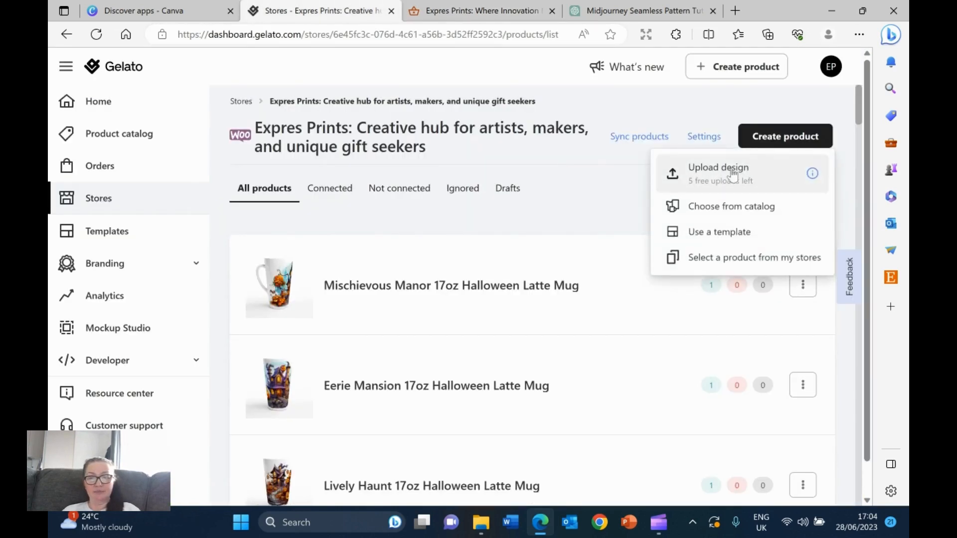
pyautogui.click(720, 210)
pyautogui.scroll(-1, 372, 292)
pyautogui.click(548, 227)
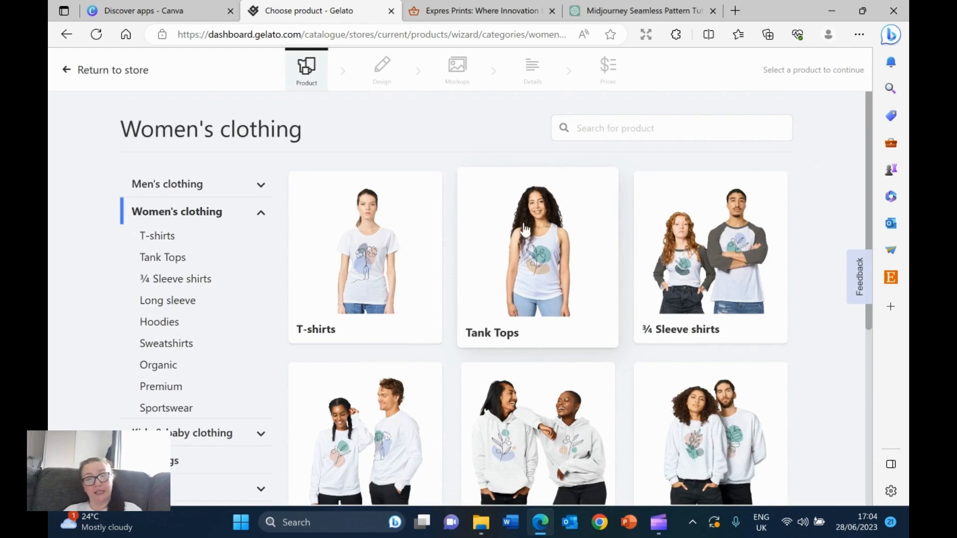
# - Choose the Classic Womens Crewneck T-shirt from the women's T-shirts as the product to design
pyautogui.click(350, 274)
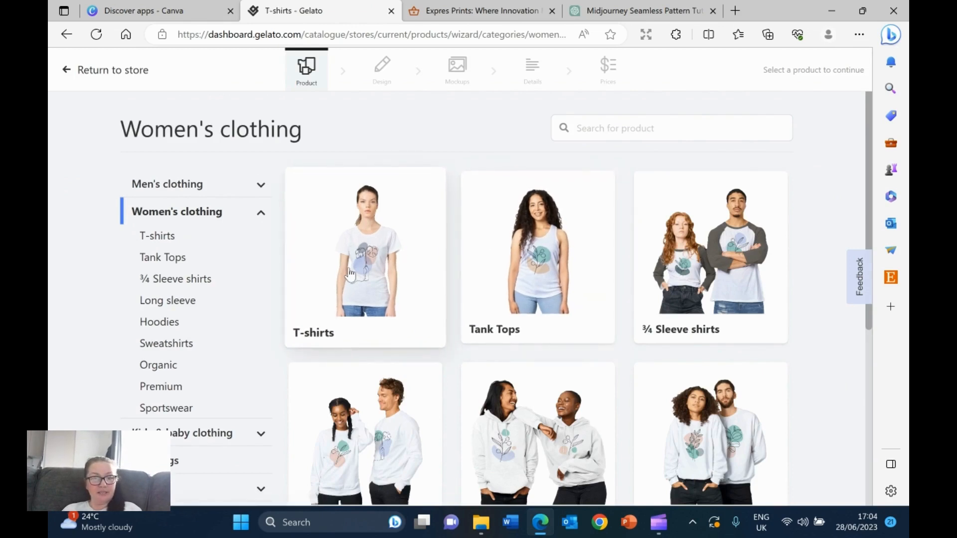
pyautogui.click(339, 297)
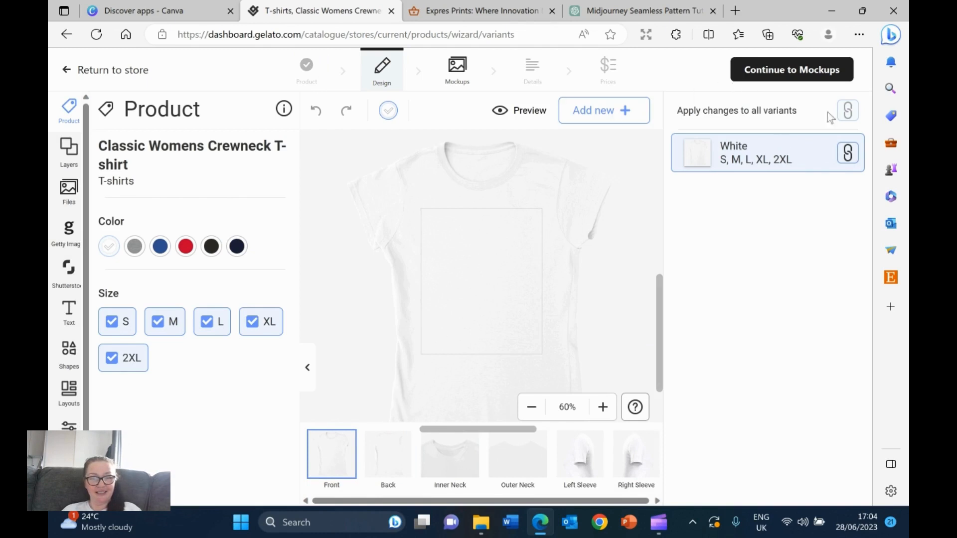
# - Upload the "Ollie the owl T shirt" image from the device and place it on the front of the white T-shirt
pyautogui.click(68, 191)
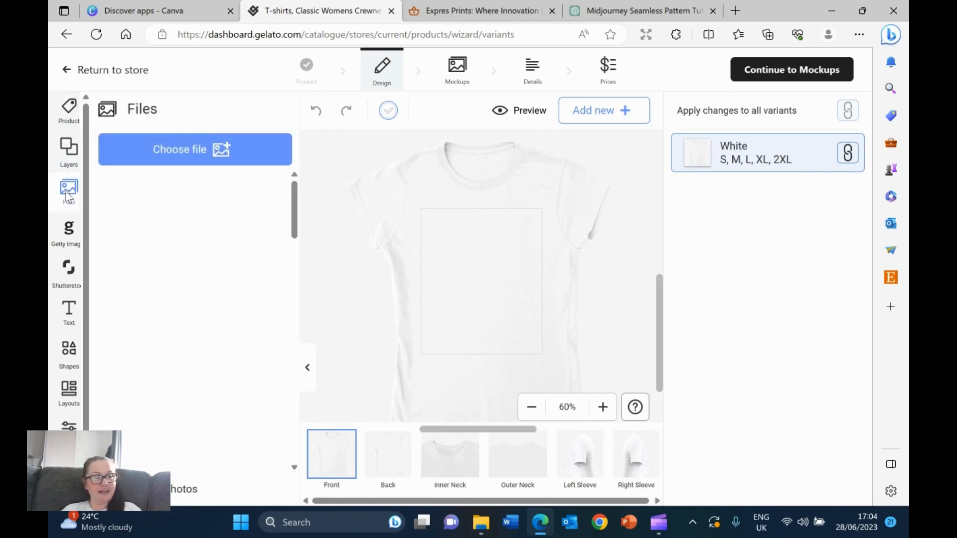
pyautogui.click(604, 111)
pyautogui.click(607, 153)
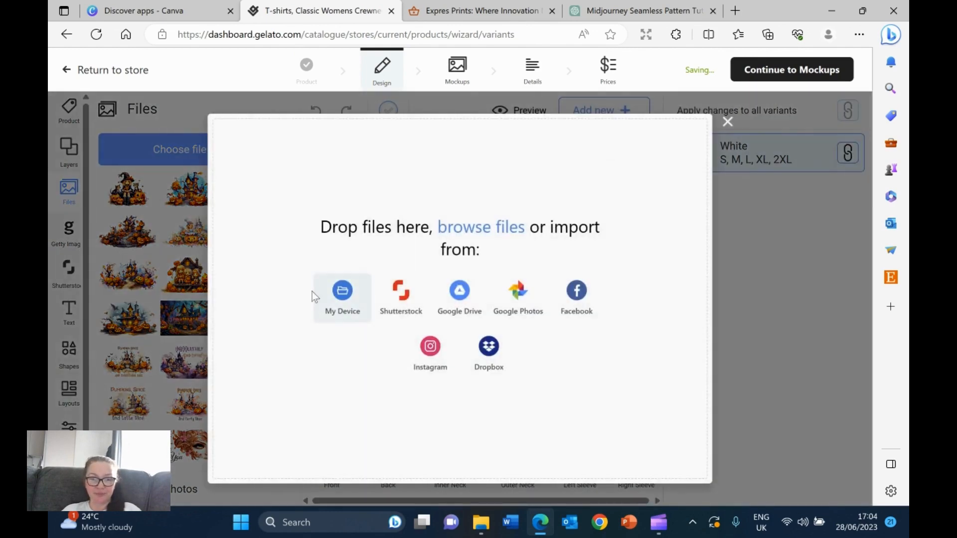
pyautogui.click(344, 294)
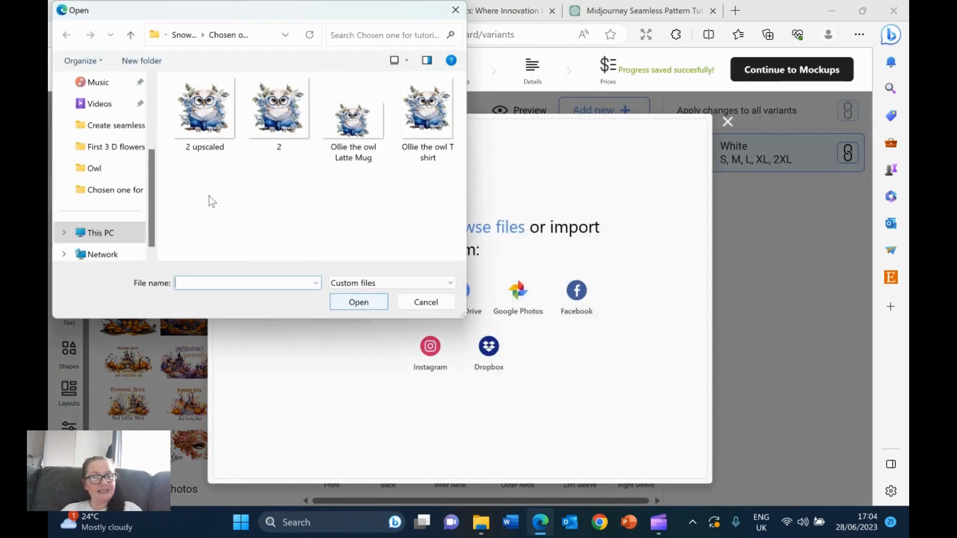
pyautogui.doubleClick(434, 128)
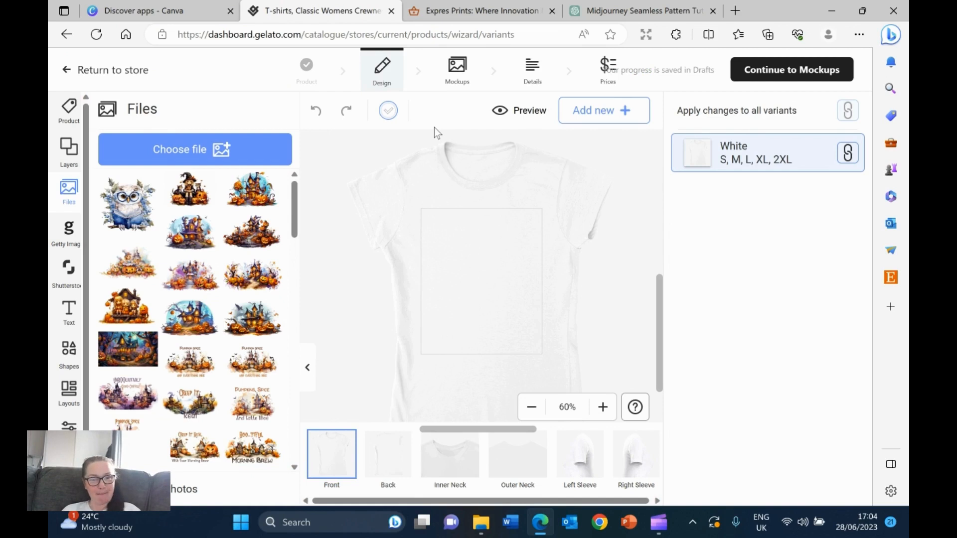
pyautogui.click(126, 217)
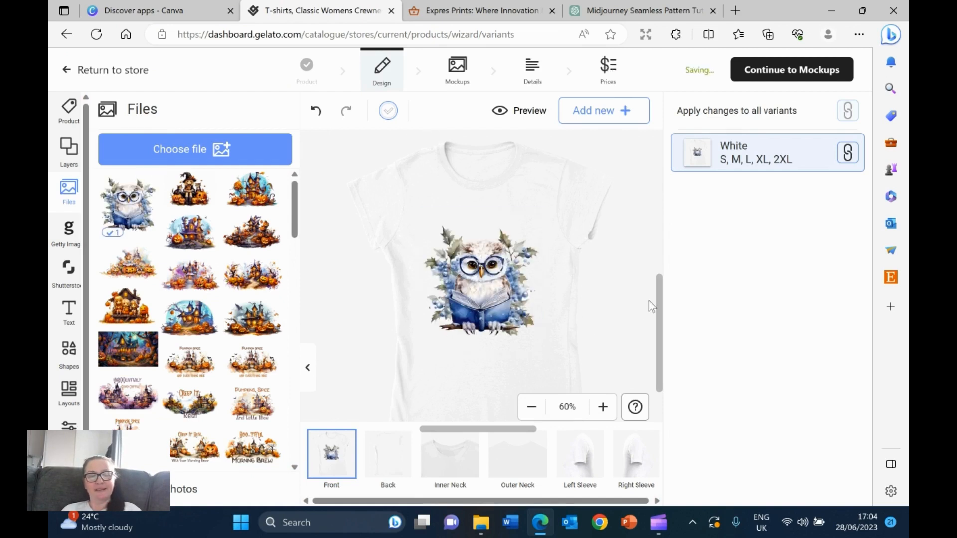
# - Resize the owl image from its corners so it is slightly larger on the shirt front, and deselect it
pyautogui.click(482, 289)
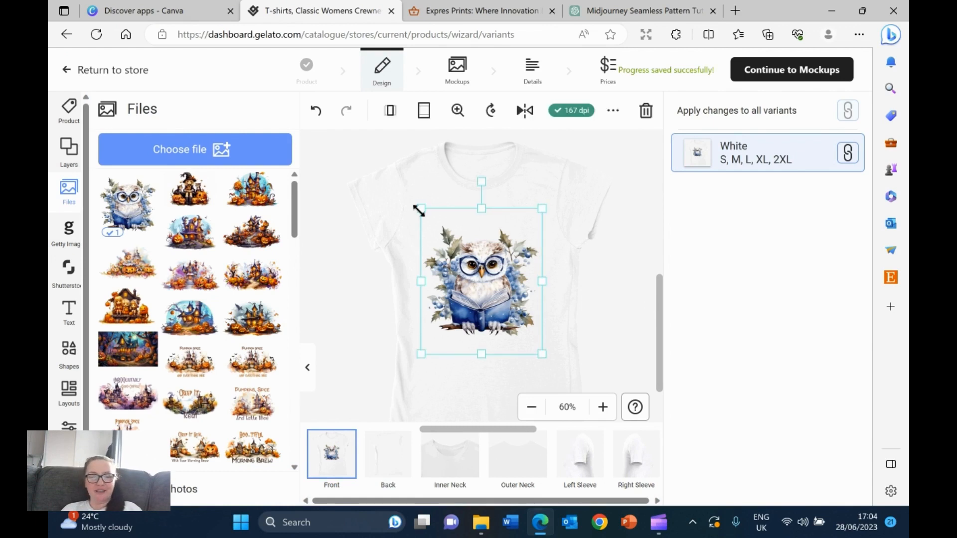
pyautogui.moveTo(419, 211); pyautogui.dragTo(407, 192)
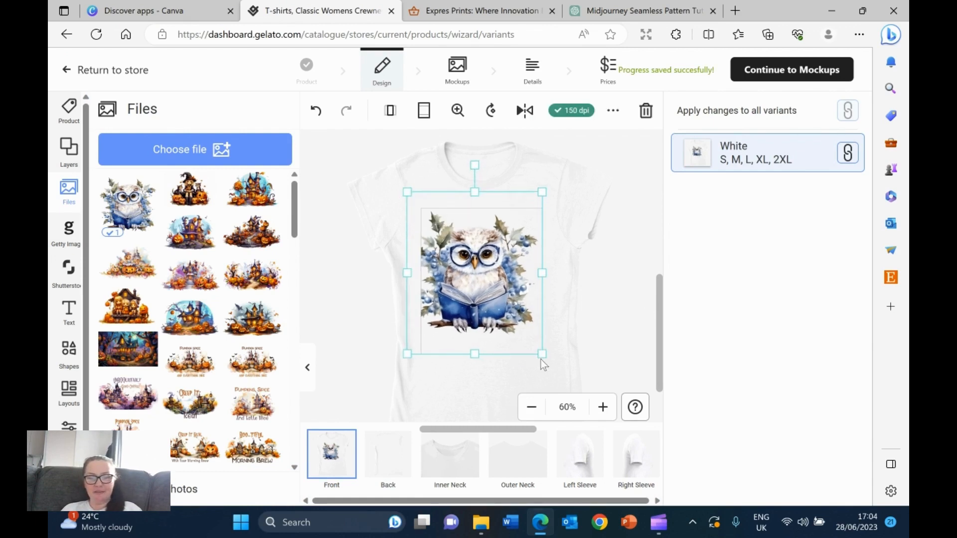
pyautogui.moveTo(543, 354); pyautogui.dragTo(550, 362)
pyautogui.moveTo(406, 189); pyautogui.dragTo(423, 209)
pyautogui.click(345, 283)
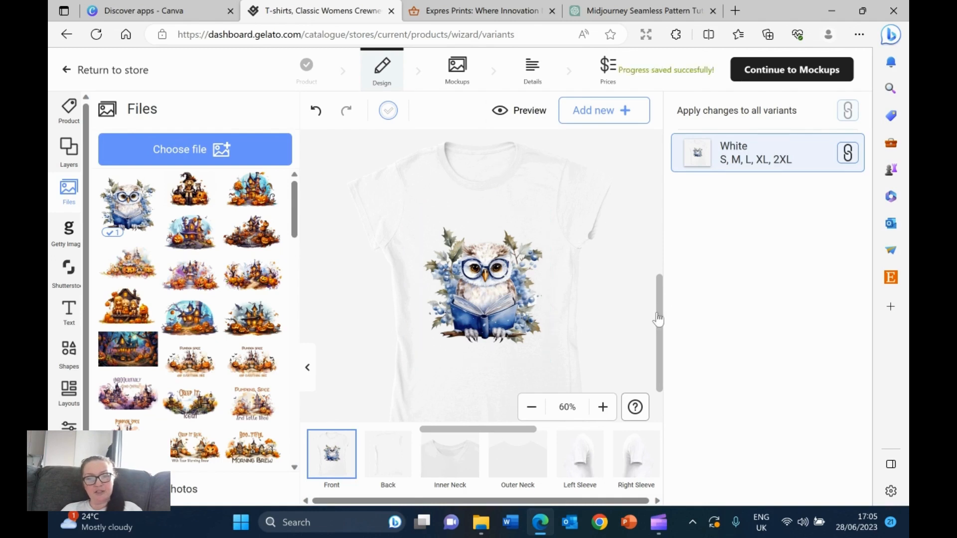
# - Examine the owl design's size and placement on the shirt front at 100% zoom
pyautogui.moveTo(661, 318); pyautogui.dragTo(647, 165)
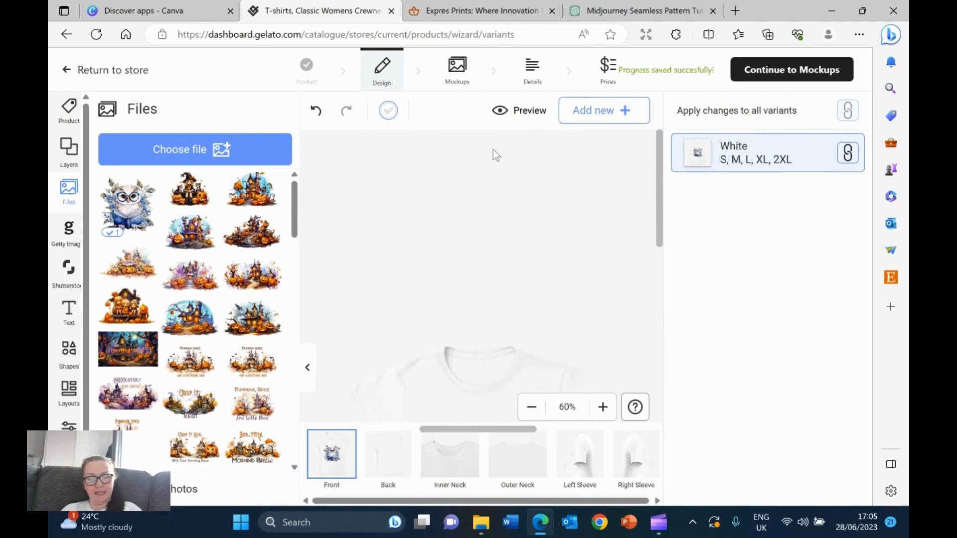
pyautogui.scroll(-3, 544, 272)
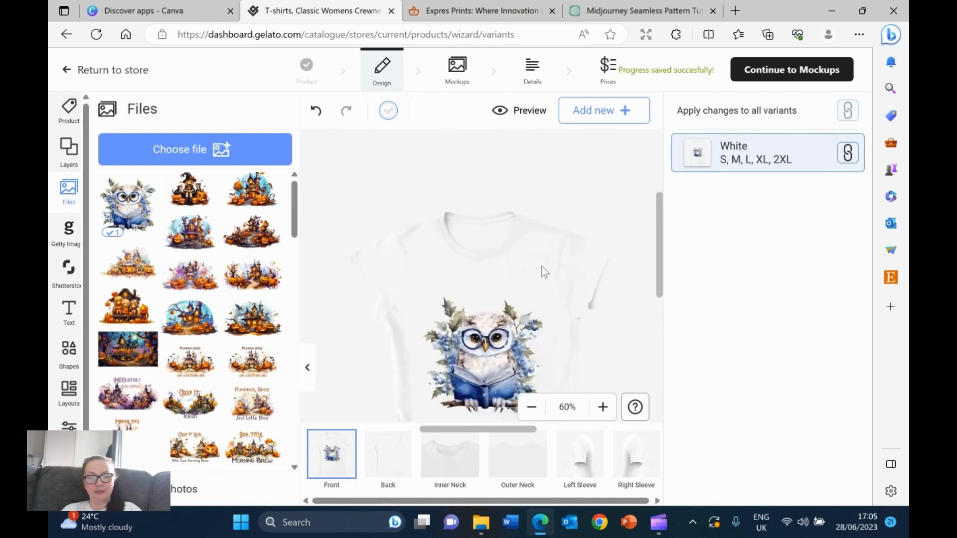
pyautogui.click(601, 408)
pyautogui.click(602, 408)
pyautogui.click(602, 407)
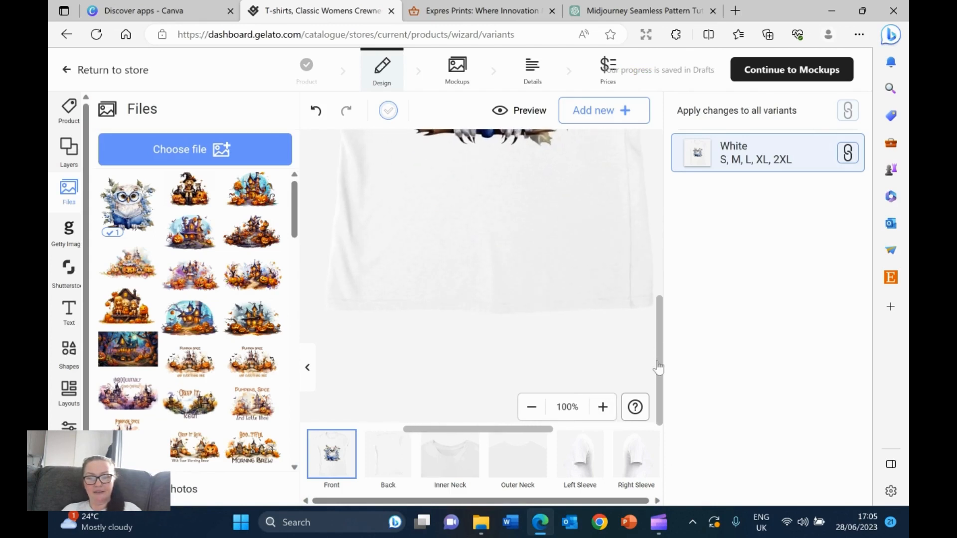
pyautogui.moveTo(662, 371); pyautogui.dragTo(648, 271)
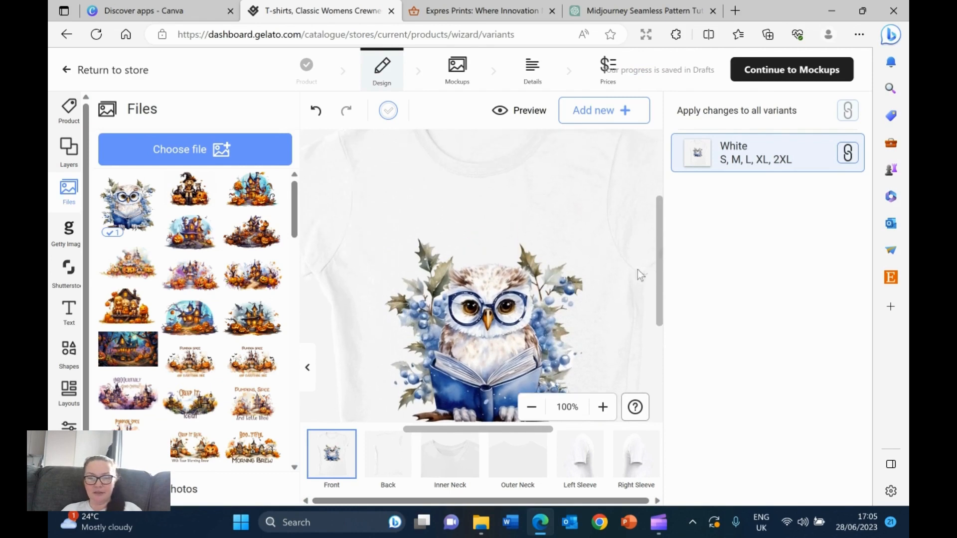
pyautogui.click(534, 292)
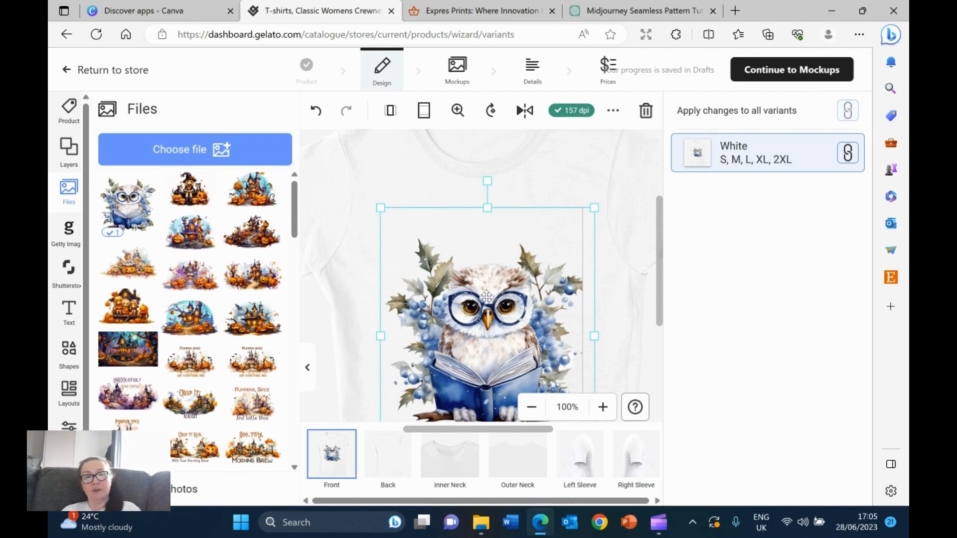
pyautogui.moveTo(660, 296); pyautogui.dragTo(643, 182)
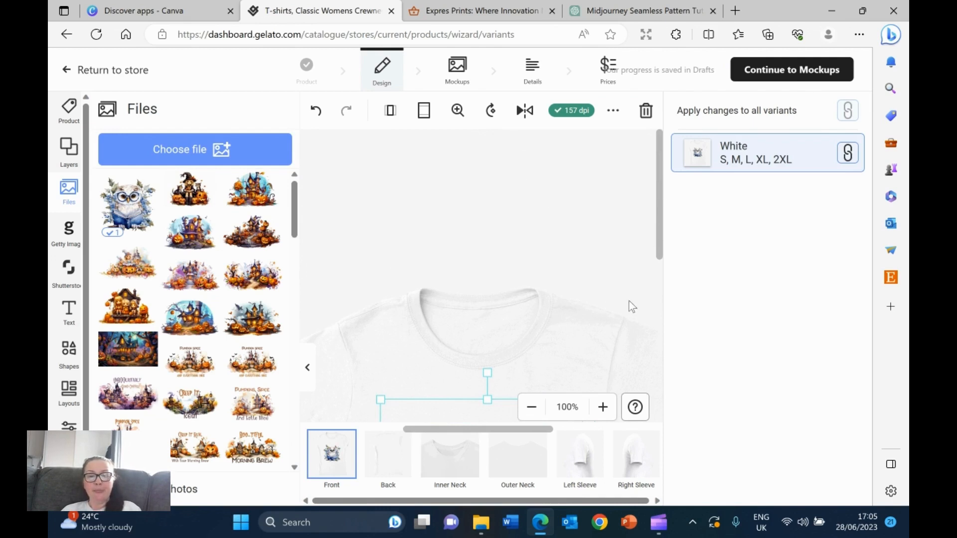
pyautogui.scroll(-5, 630, 304)
pyautogui.click(509, 330)
pyautogui.scroll(5, 634, 262)
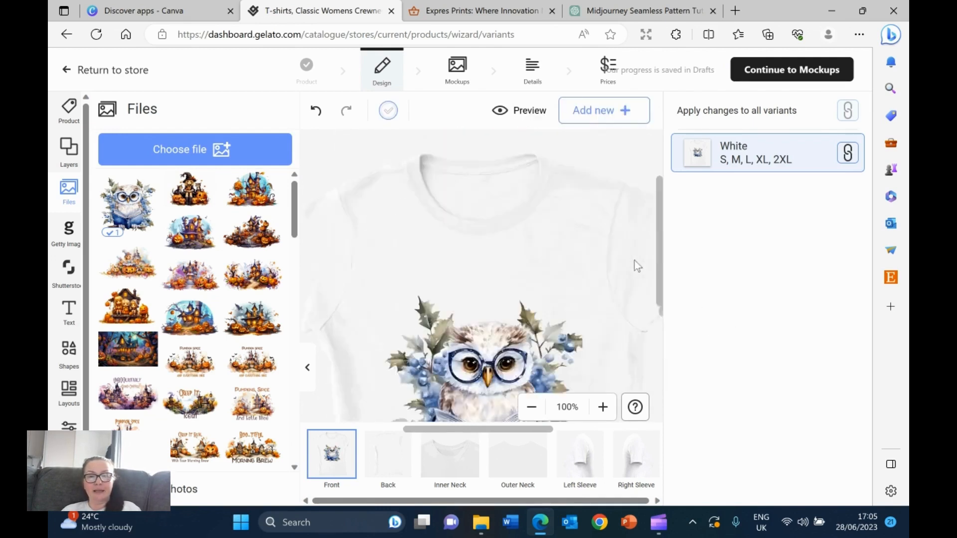
# - Preview the owl T-shirt, go through its front, back, inner neck and outer neck views, and return to the design editor
pyautogui.click(514, 110)
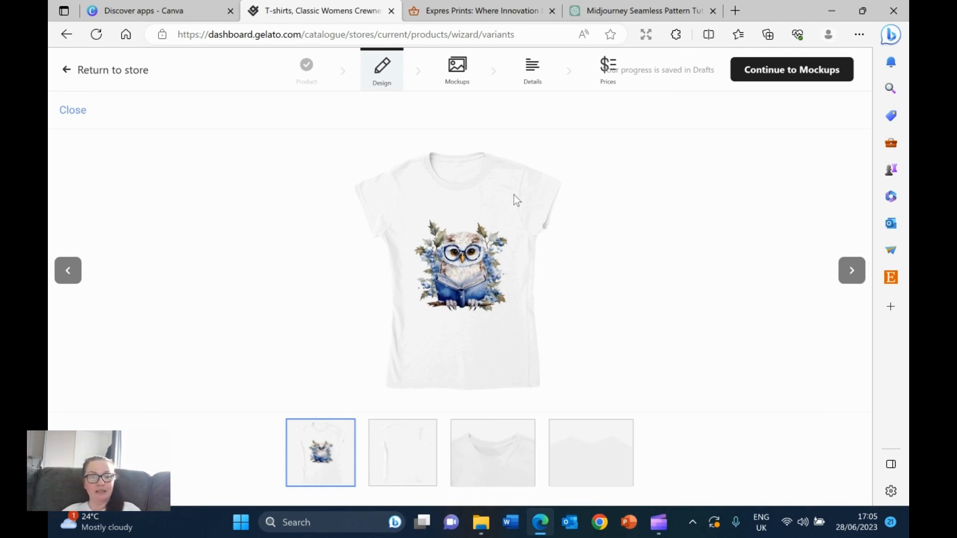
pyautogui.click(852, 277)
pyautogui.click(853, 279)
pyautogui.click(852, 277)
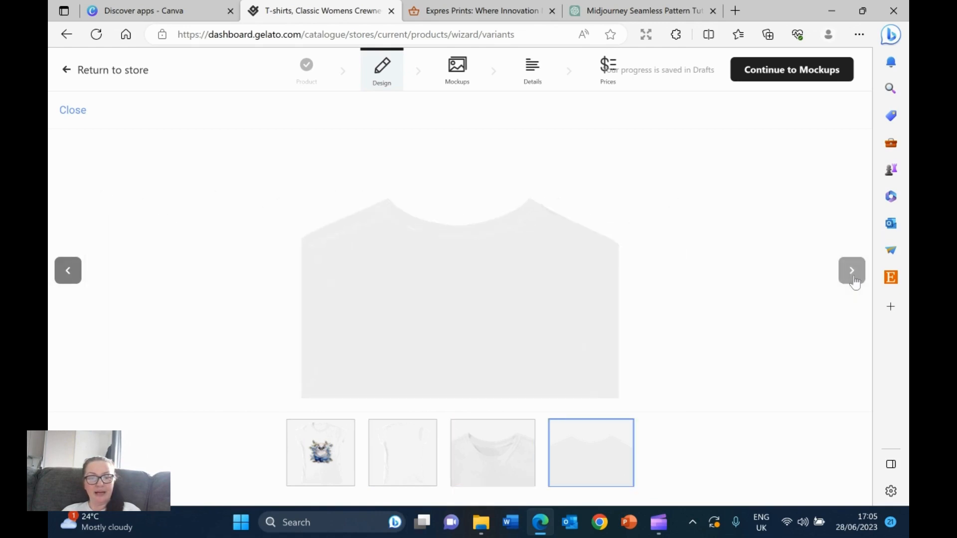
pyautogui.click(853, 279)
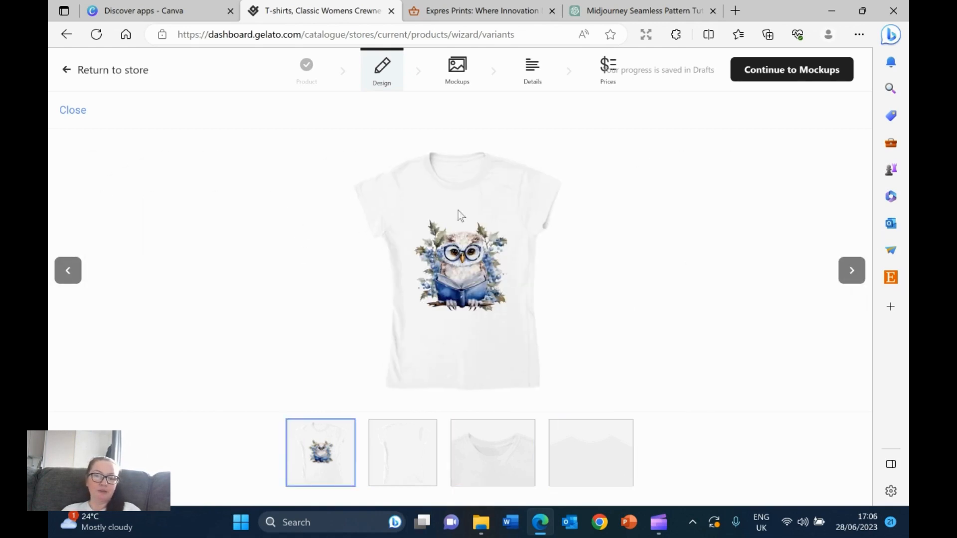
pyautogui.click(63, 115)
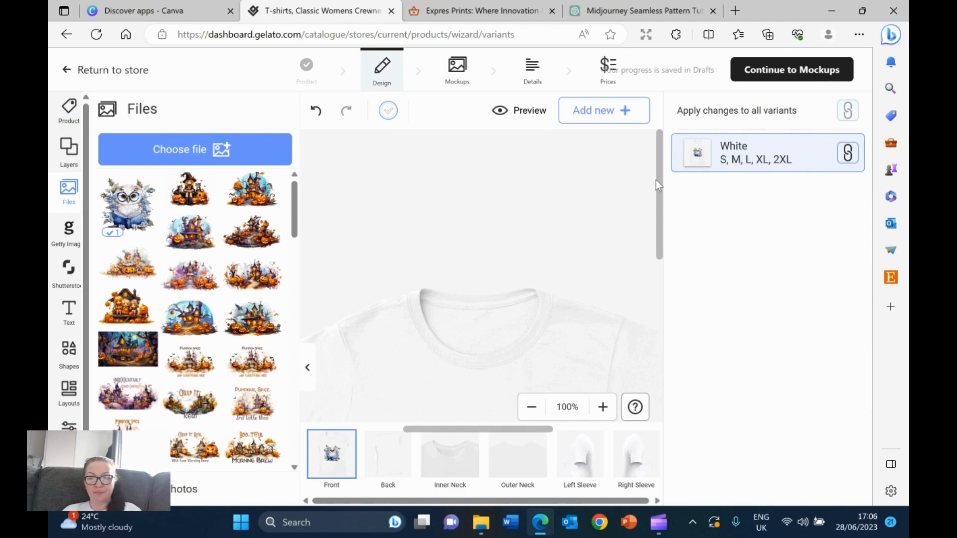
# - Look at the ready-made graphics library and the Gelato+ trial offer, and return to the uploaded files without subscribing
pyautogui.moveTo(657, 201); pyautogui.dragTo(662, 297)
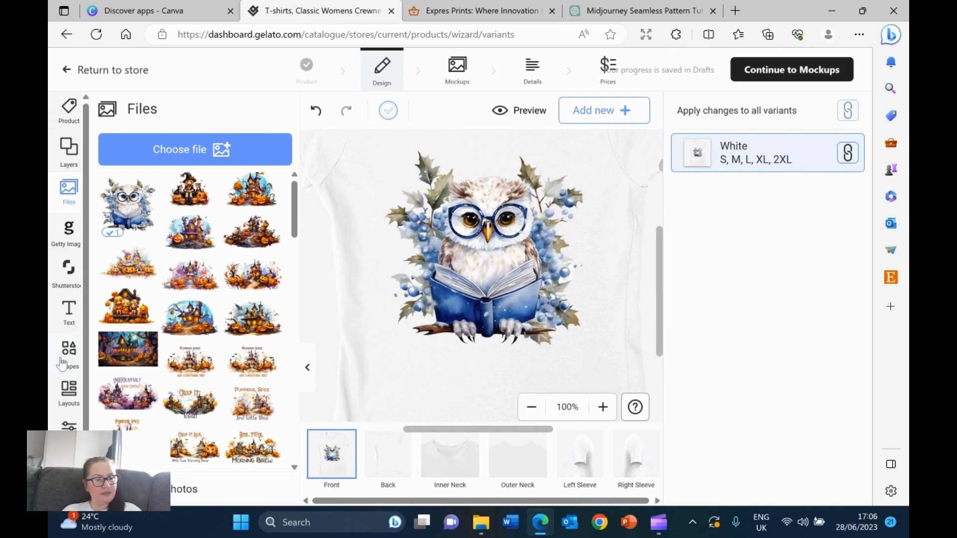
pyautogui.moveTo(116, 273)
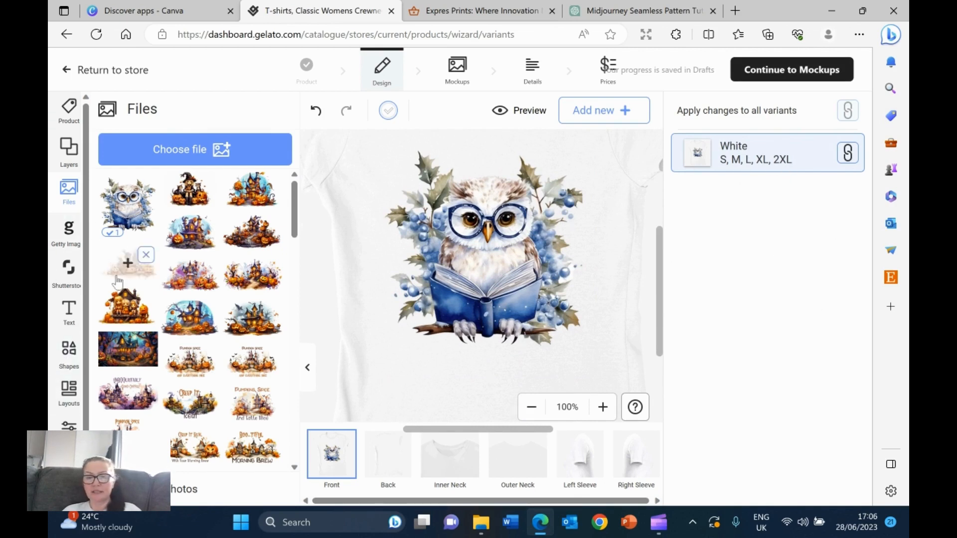
pyautogui.scroll(-1, 52, 259)
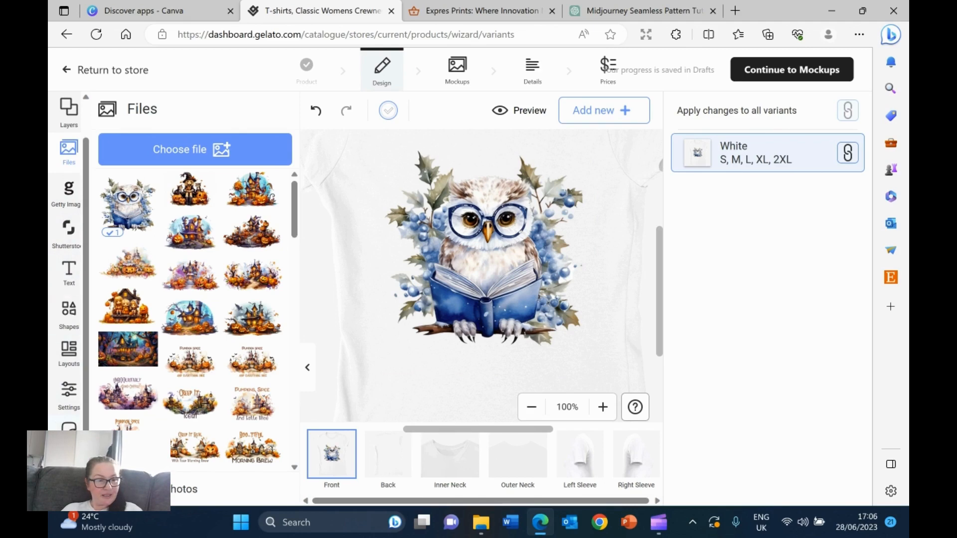
pyautogui.click(69, 426)
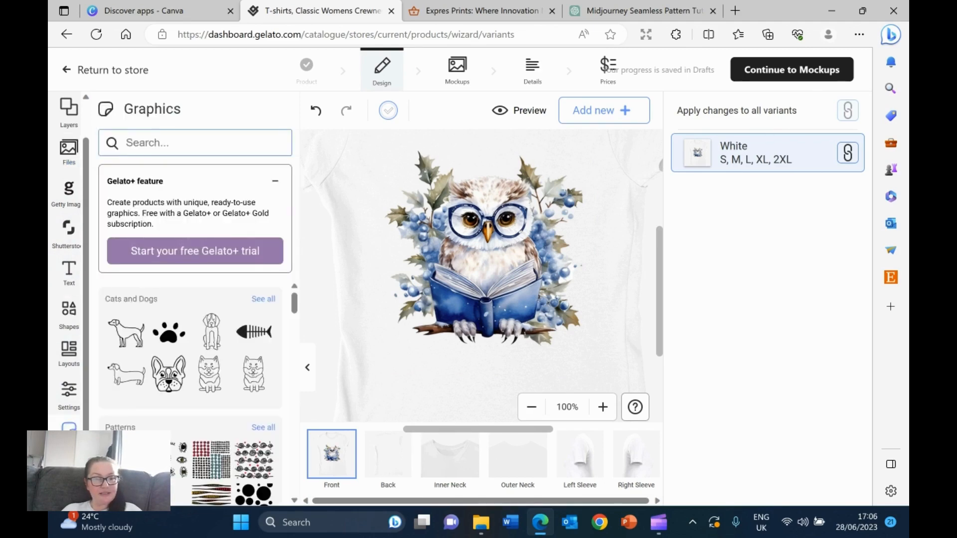
pyautogui.click(69, 159)
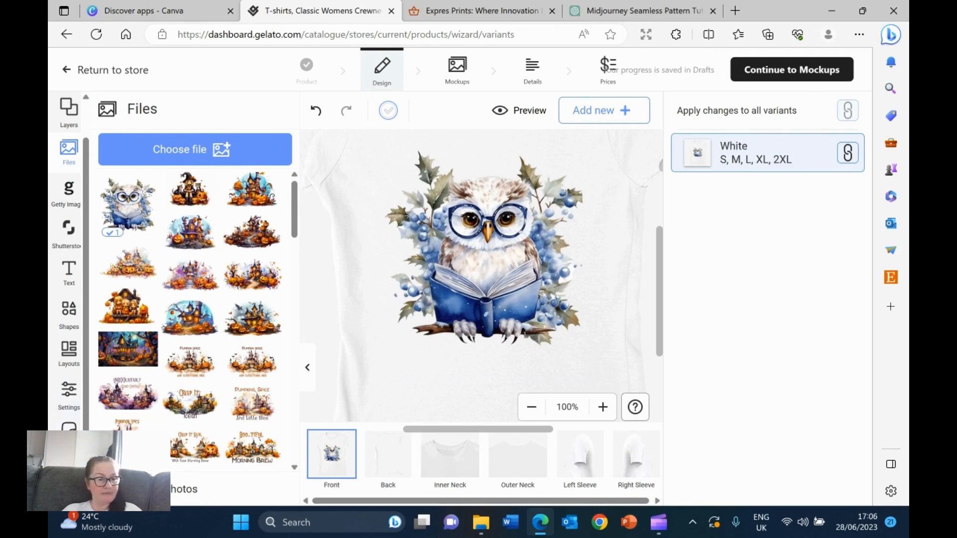
pyautogui.click(69, 441)
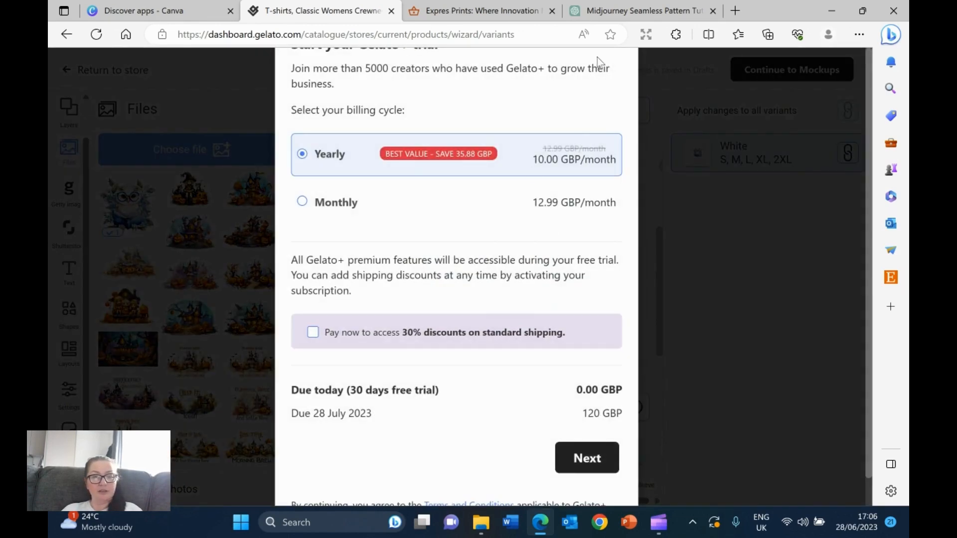
pyautogui.click(783, 425)
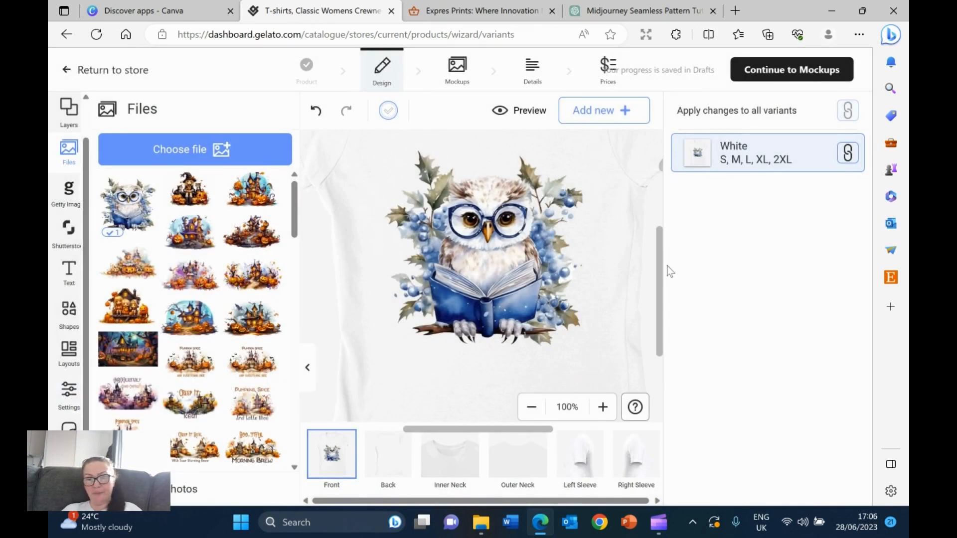
# - Continue from the design to the mockups stage and review the mockup styles and the main product image for the store
pyautogui.click(803, 75)
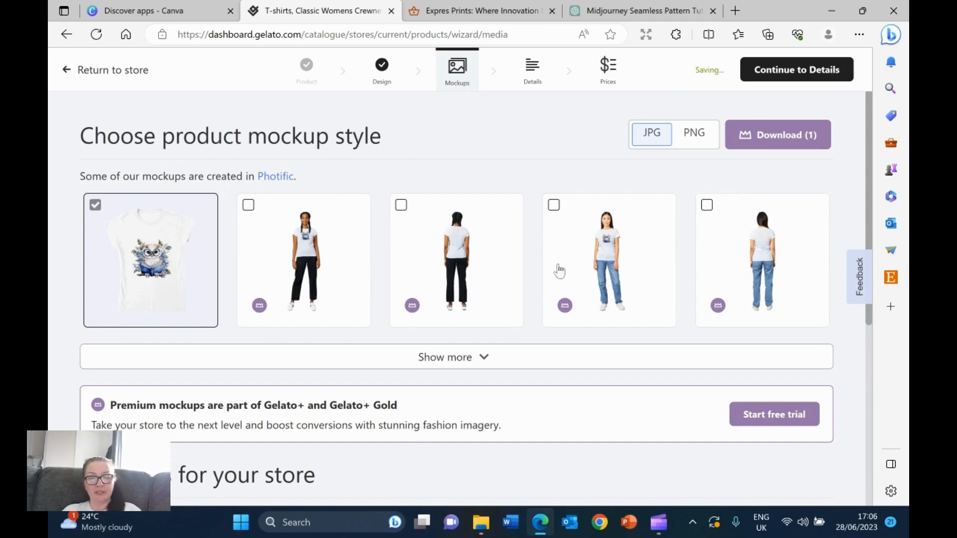
pyautogui.scroll(-3, 518, 308)
pyautogui.scroll(-3, 516, 304)
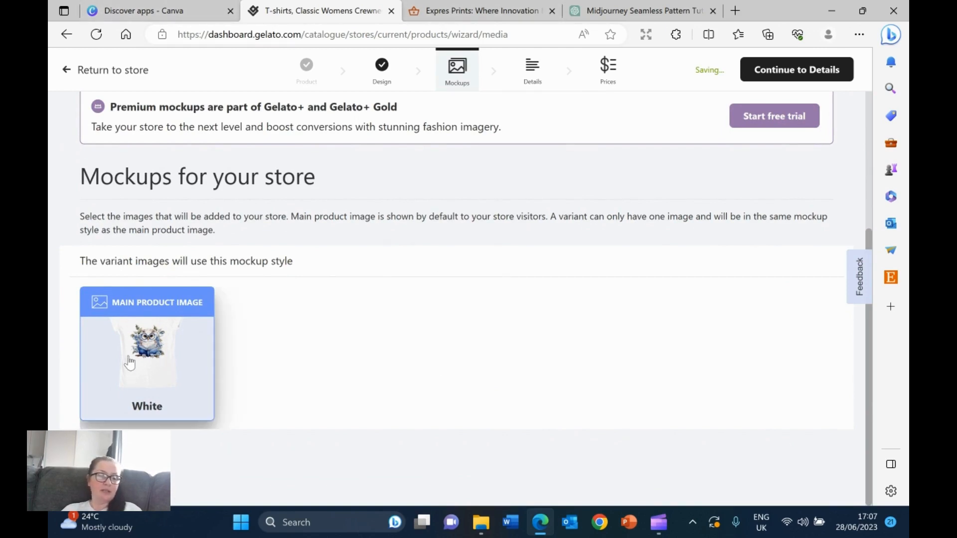
pyautogui.scroll(5, 314, 357)
pyautogui.scroll(1, 328, 357)
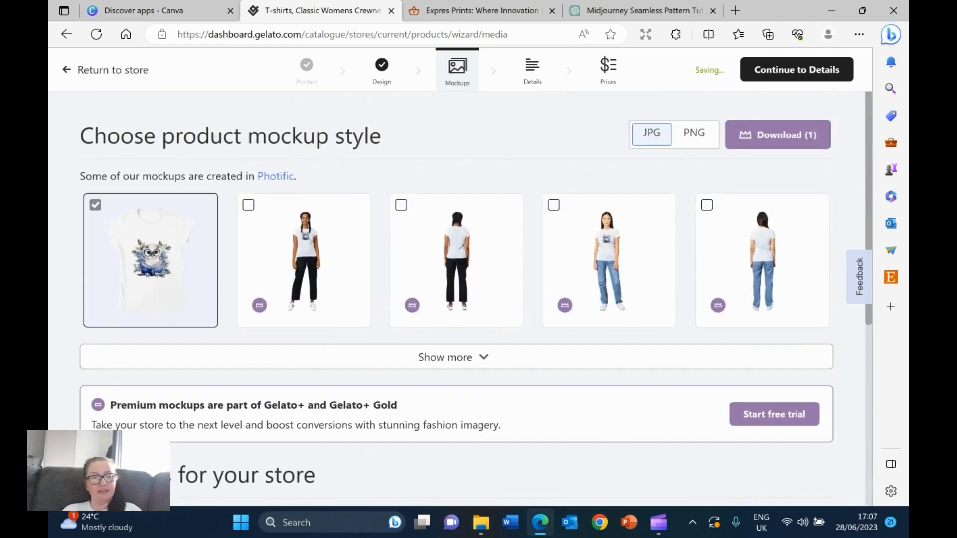
# - Expand the mockup styles, add the non-premium front-view mockup of the T-shirt worn by a woman, and continue to the product details
pyautogui.click(484, 367)
pyautogui.scroll(-3, 442, 357)
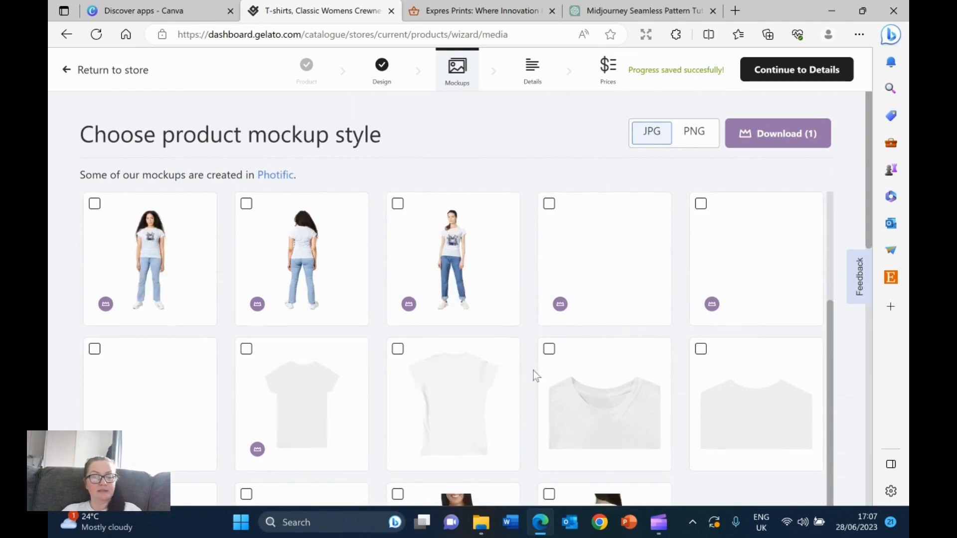
pyautogui.scroll(-4, 515, 377)
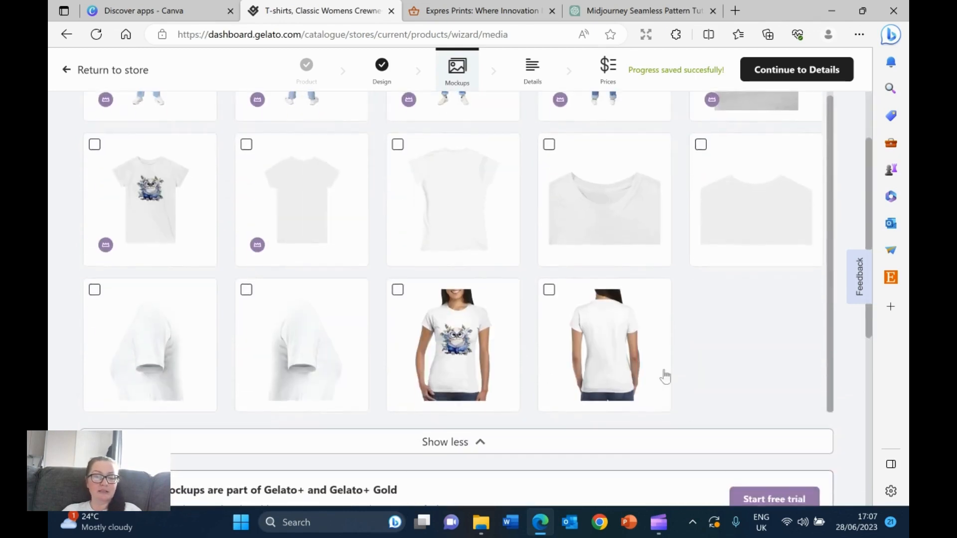
pyautogui.click(398, 290)
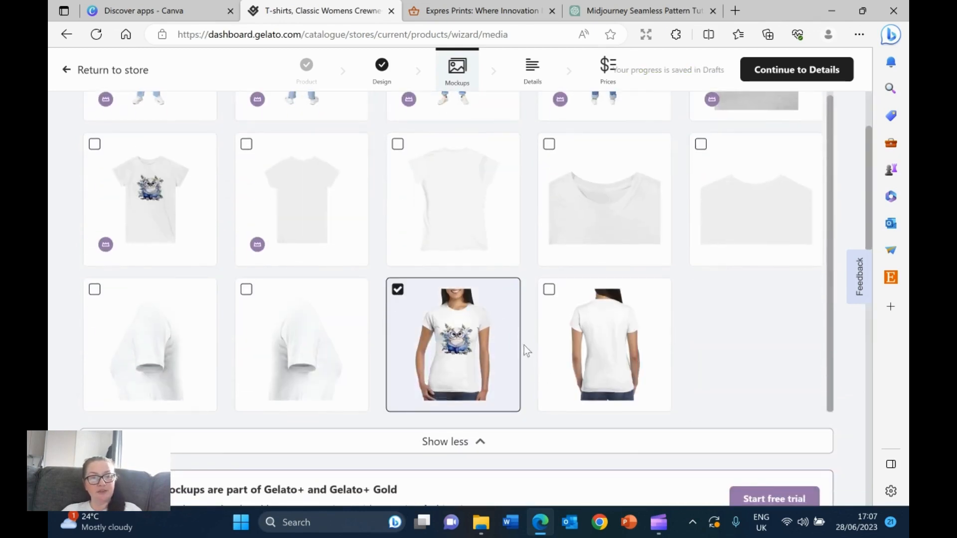
pyautogui.scroll(10, 522, 346)
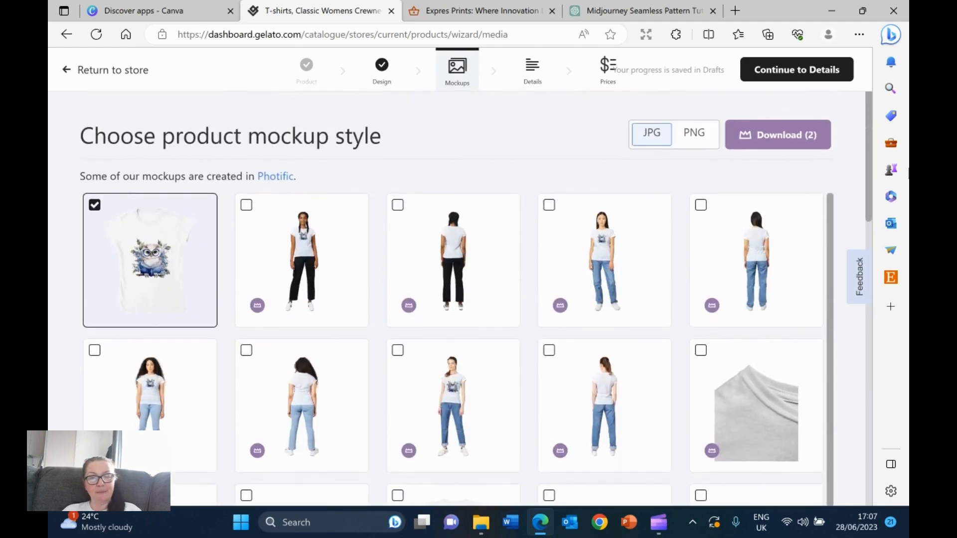
pyautogui.click(794, 75)
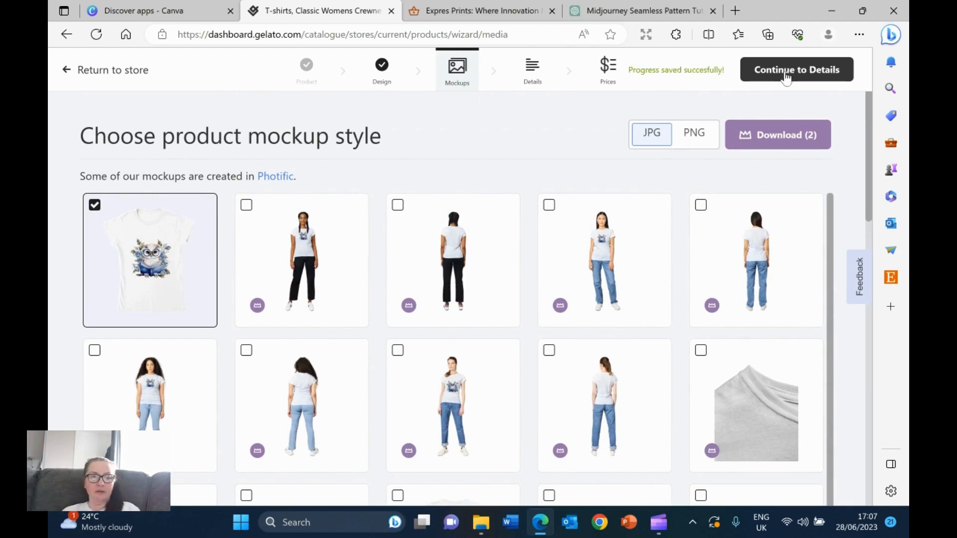
pyautogui.click(786, 76)
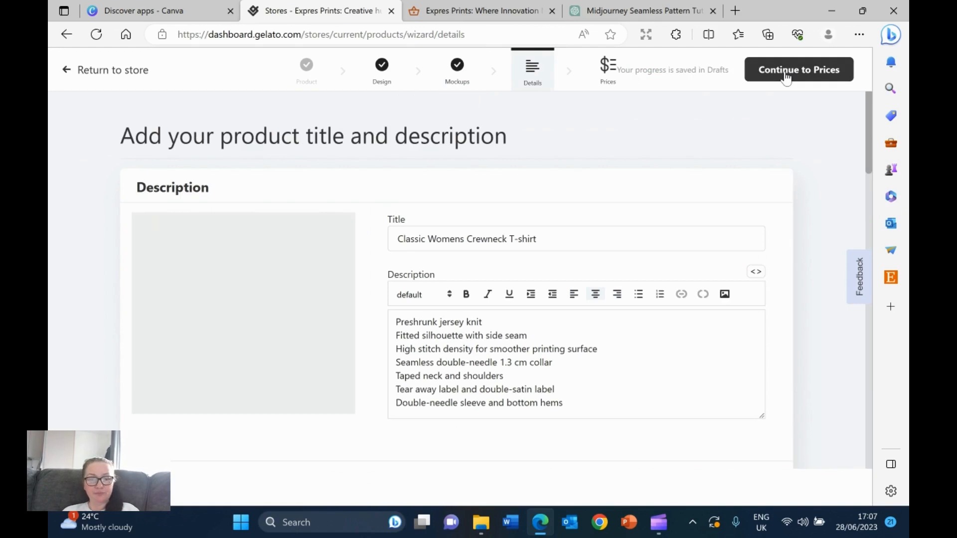
# - Switch to ChatGPT and request a lovely SEO title and description for the white ladies' T-shirt with a large watercolour painting of Ollie the owl
pyautogui.click(640, 11)
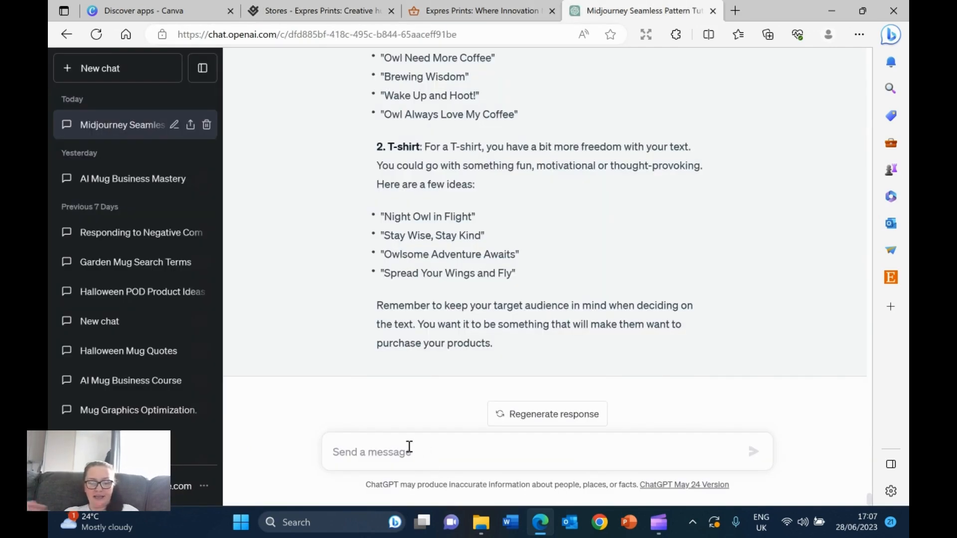
pyautogui.write('can')
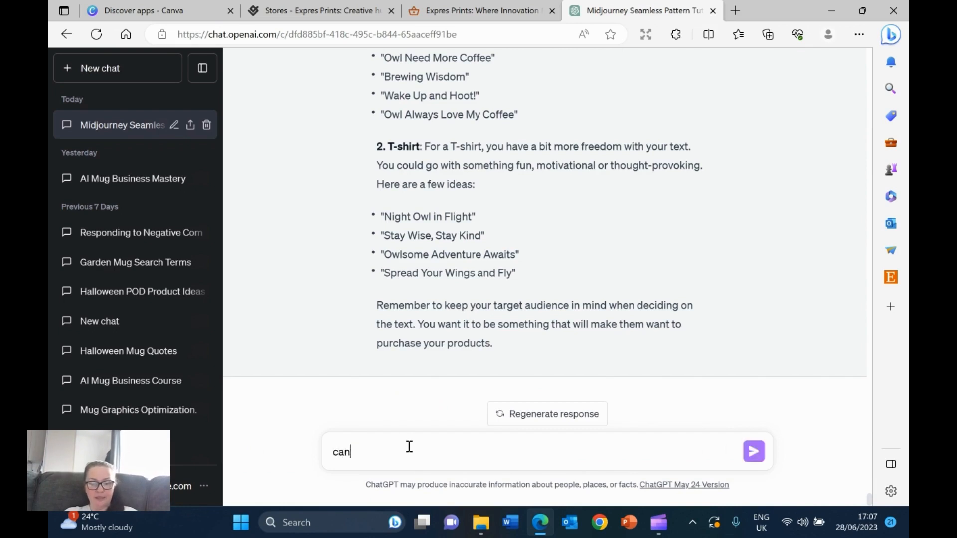
pyautogui.write(' you write a lovely SEO title fo')
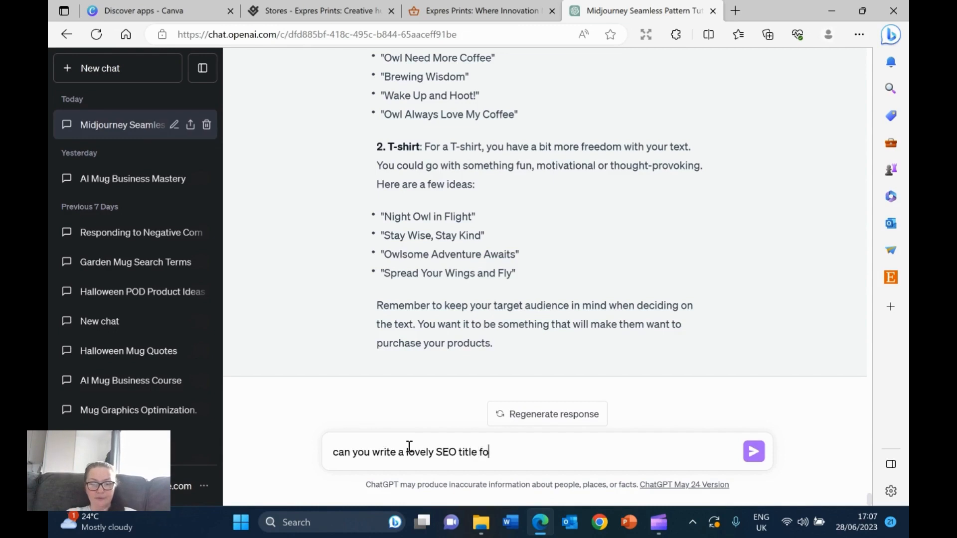
pyautogui.write('r Ollie the ')
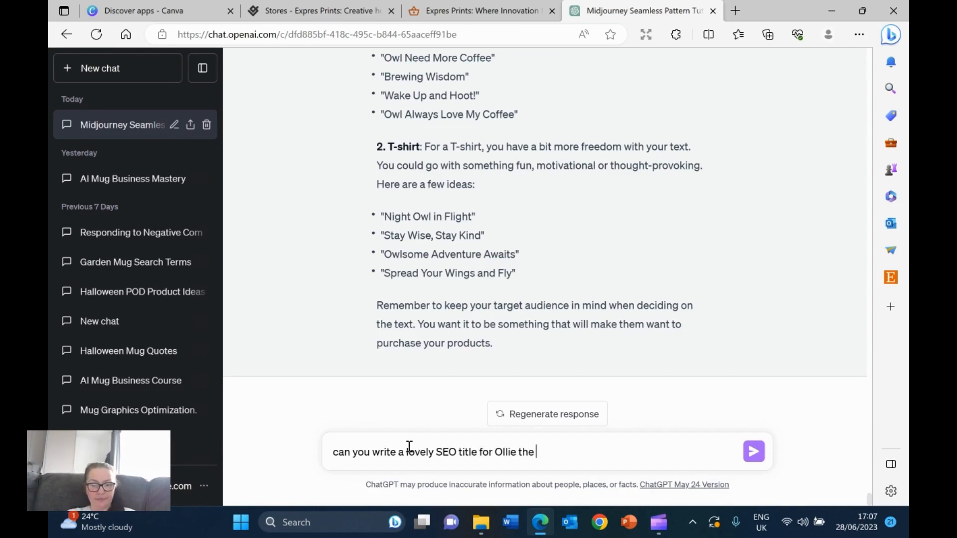
pyautogui.write("owl Thsirt and description. It's")
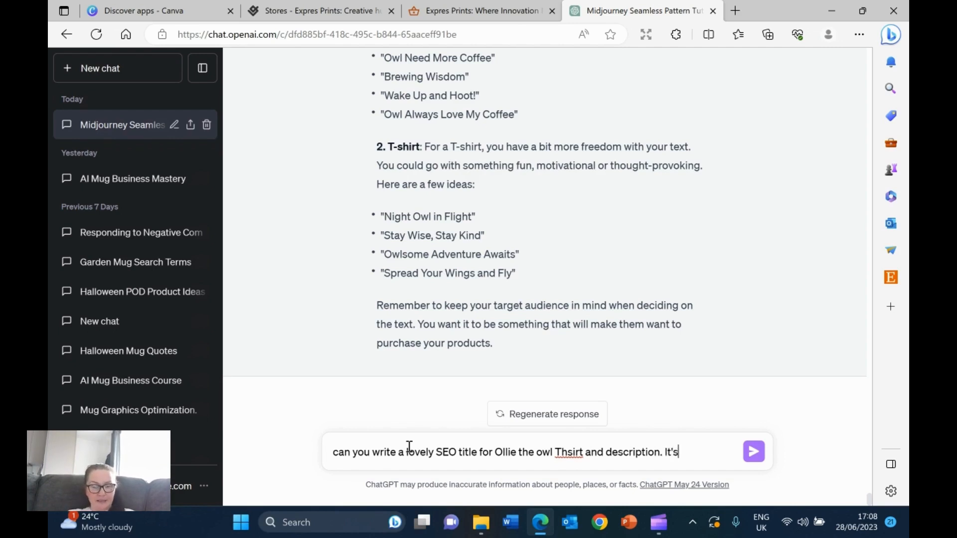
pyautogui.write('es ')
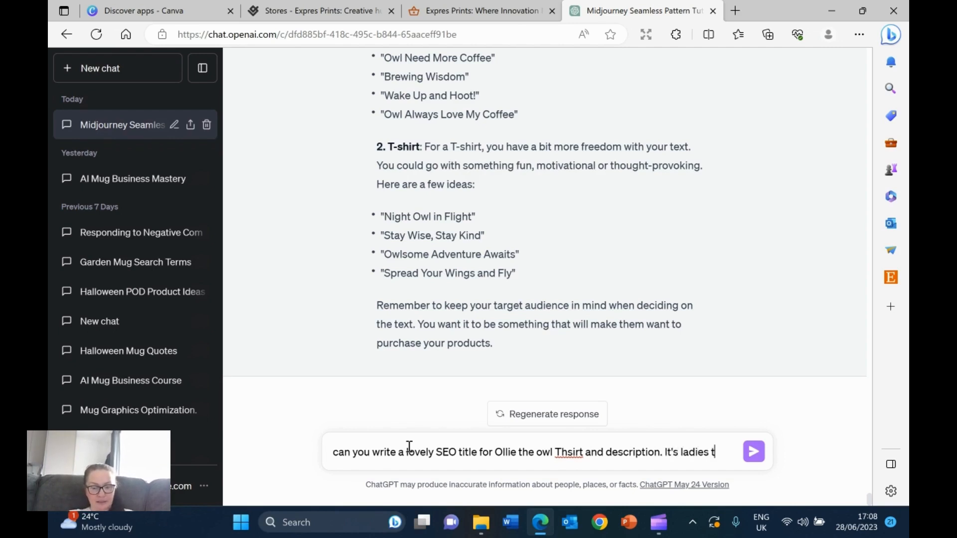
pyautogui.write('tshirt, white with large waterc')
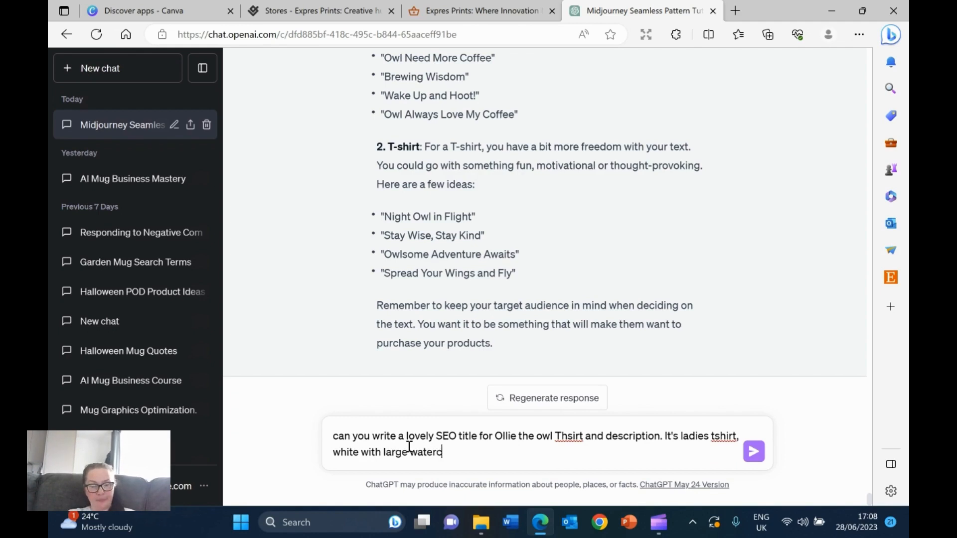
pyautogui.write('olur pa')
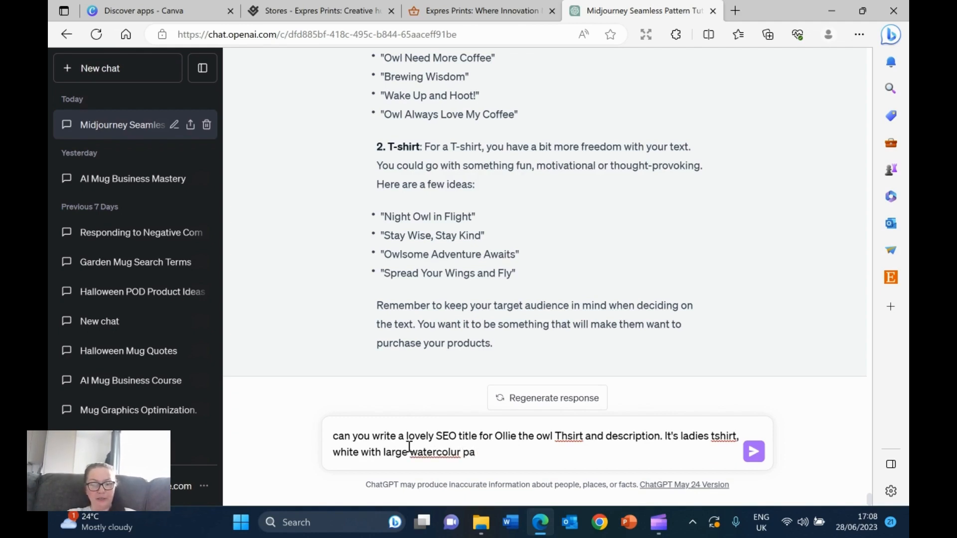
pyautogui.write('inting of Ollie the owl')
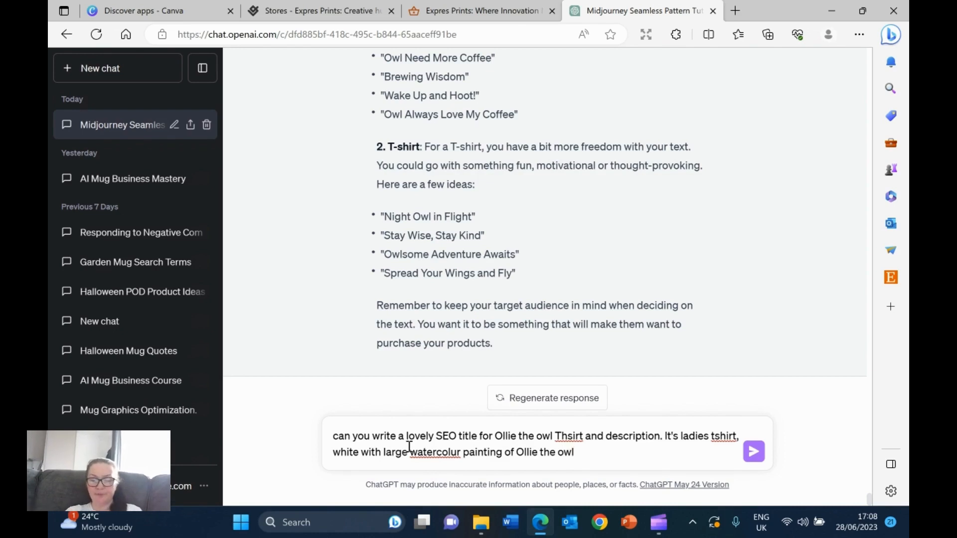
pyautogui.press('Return')
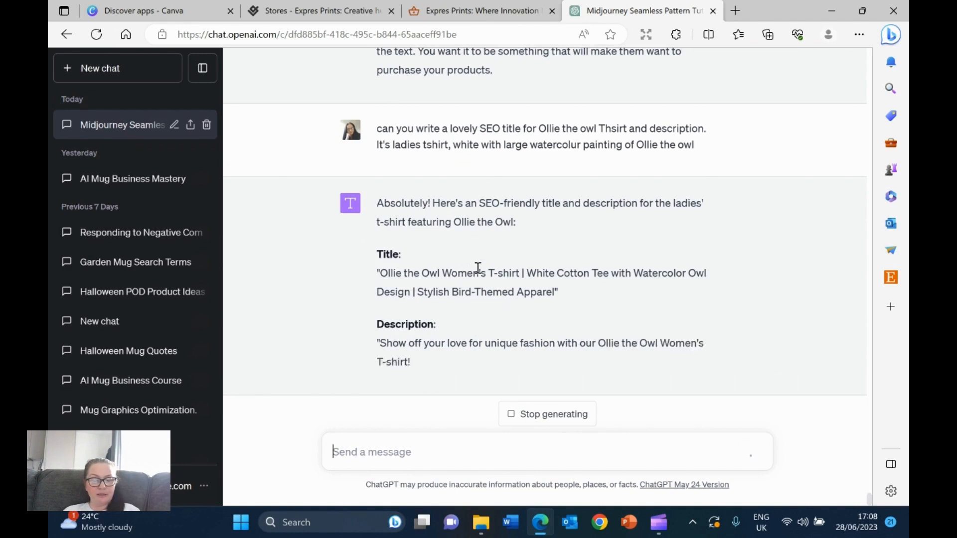
# - Review the generated SEO title and description for the Ollie the Owl T-shirt
pyautogui.moveTo(517, 255); pyautogui.dragTo(398, 236)
pyautogui.click(407, 205)
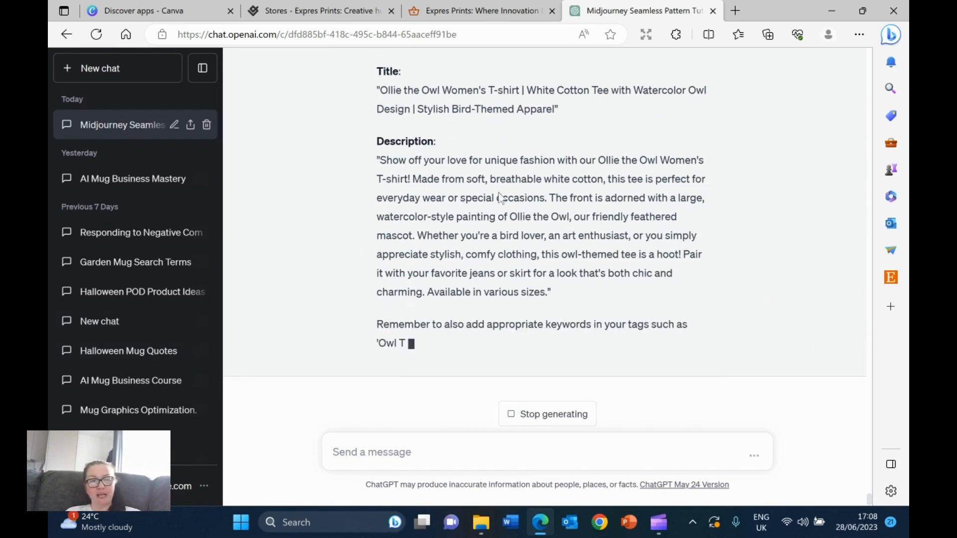
pyautogui.scroll(5, 553, 224)
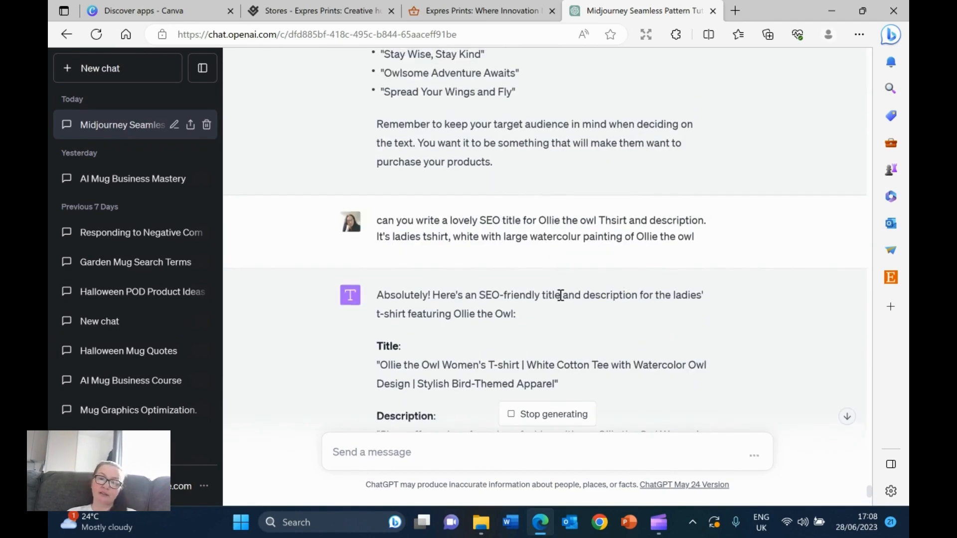
# - Copy "Ollie the Owl Women's T-shirt" from the start of the SEO title generated by ChatGPT
pyautogui.scroll(1, 530, 298)
pyautogui.scroll(-3, 521, 320)
pyautogui.scroll(-1, 522, 320)
pyautogui.moveTo(382, 227); pyautogui.dragTo(523, 225)
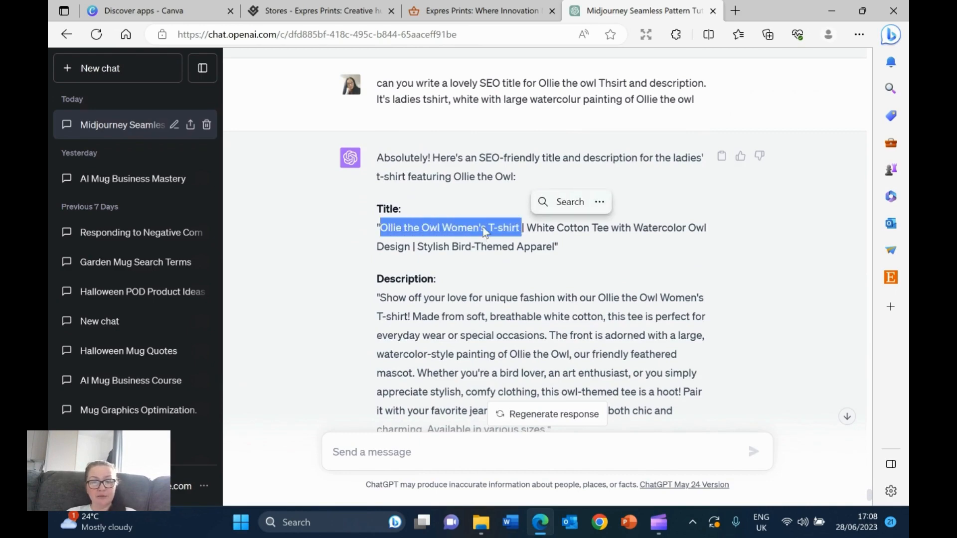
pyautogui.rightClick(505, 228)
pyautogui.click(516, 238)
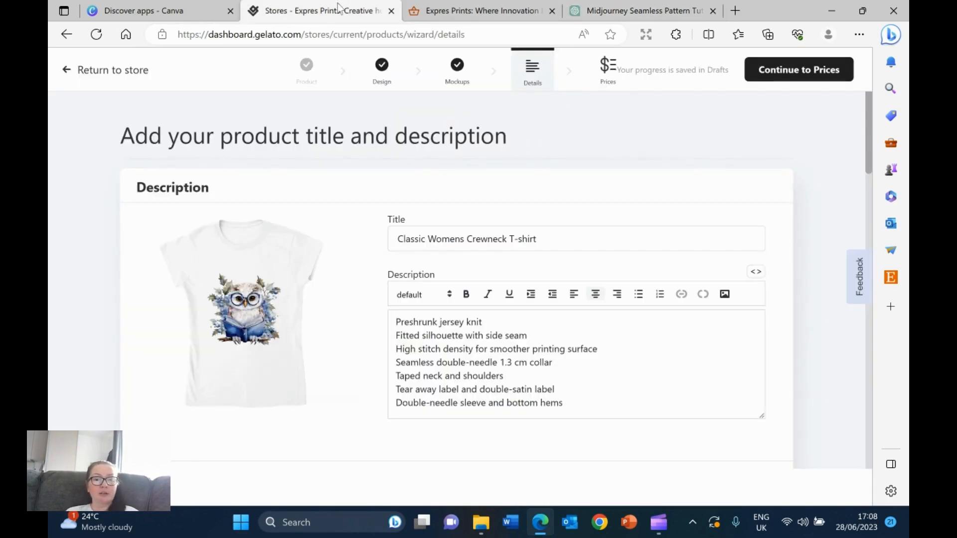
# - Switch to Gelato and replace the product title with the copied "Ollie the Owl Women's T-shirt"
pyautogui.click(319, 11)
pyautogui.moveTo(575, 242); pyautogui.dragTo(391, 241)
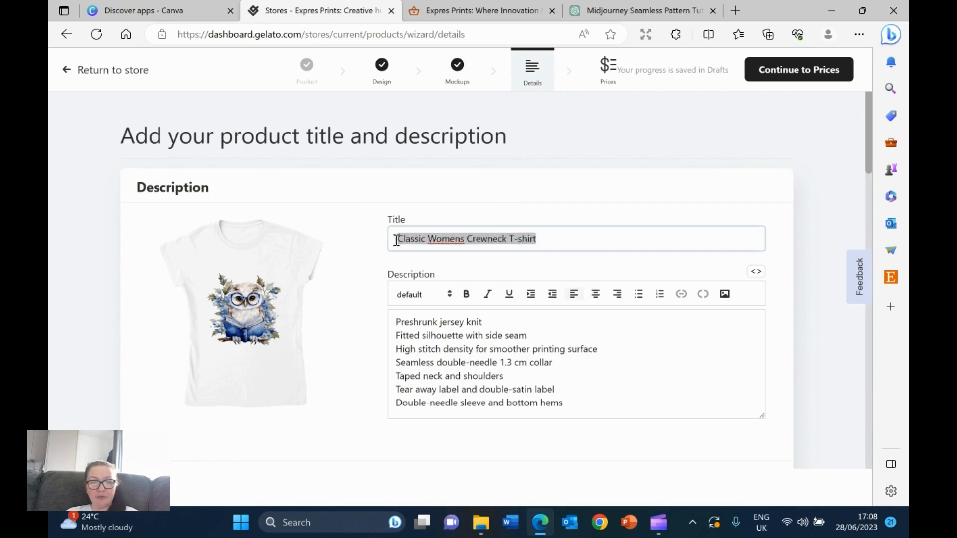
pyautogui.press('BackSpace')
pyautogui.hotkey('ctrl', 'v')
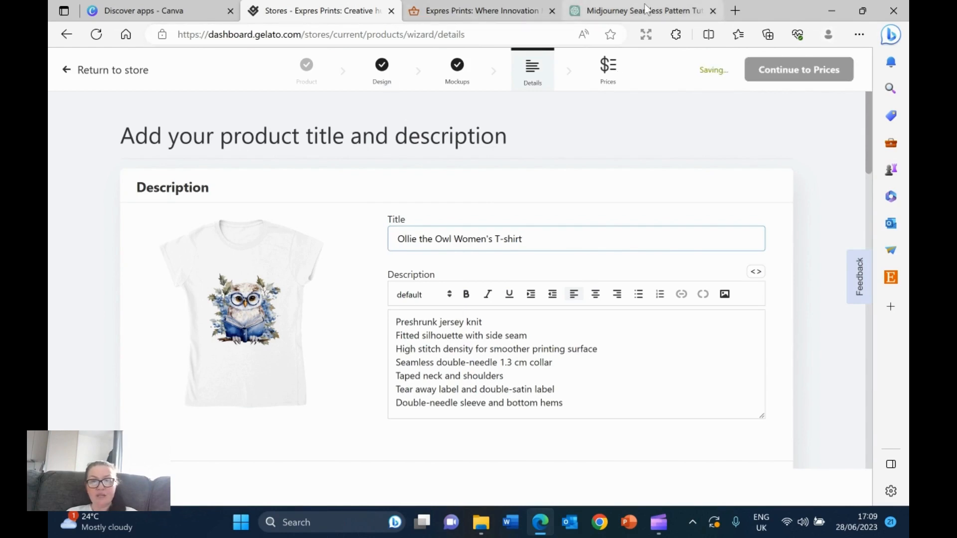
# - Switch to ChatGPT and copy the rest of the title, "White Cotton Tee with Watercolor Owl Design | Stylish Bird-Themed Apparel"
pyautogui.click(622, 7)
pyautogui.click(620, 296)
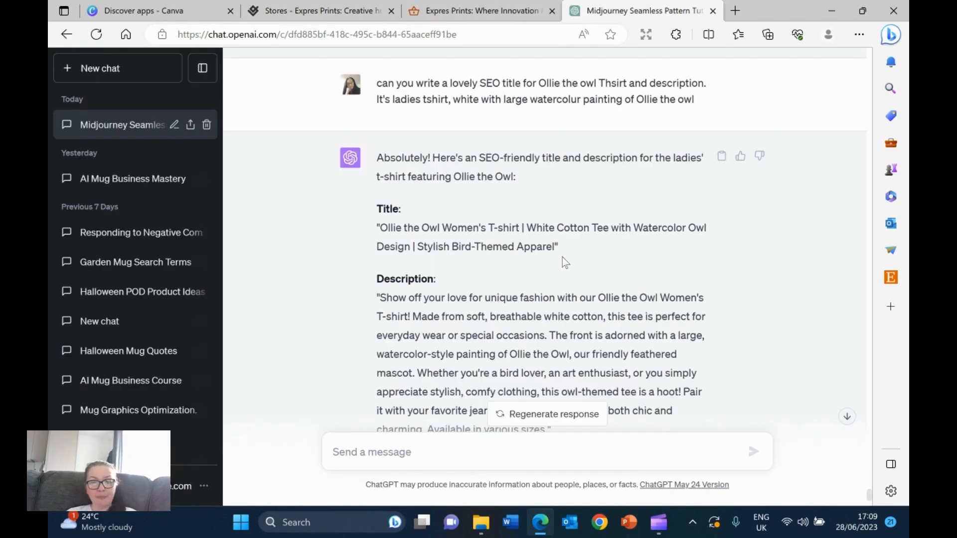
pyautogui.moveTo(530, 225); pyautogui.dragTo(555, 249)
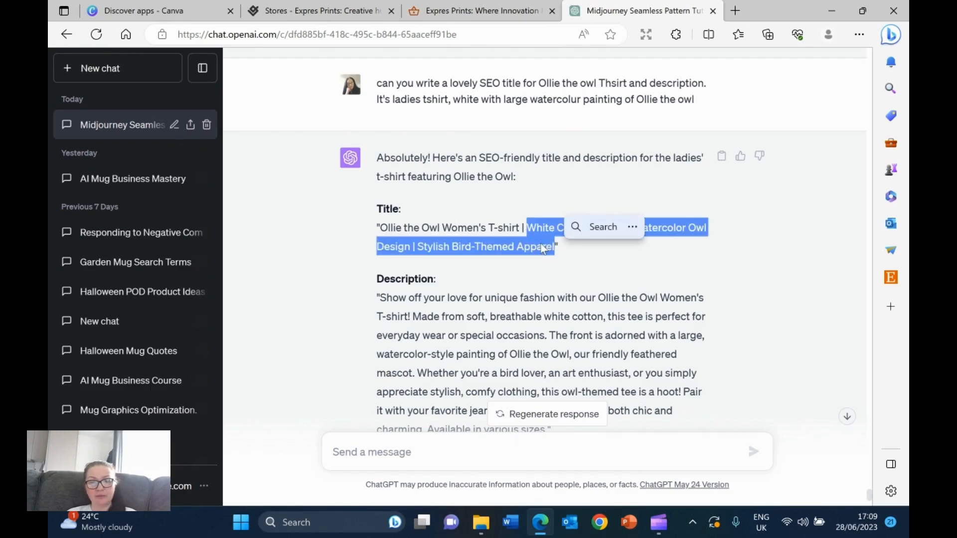
pyautogui.rightClick(542, 244)
pyautogui.click(590, 255)
# - Switch to Gelato and paste the copied title text as the description's first line, adding blank lines between it and the fabric details
pyautogui.click(360, 17)
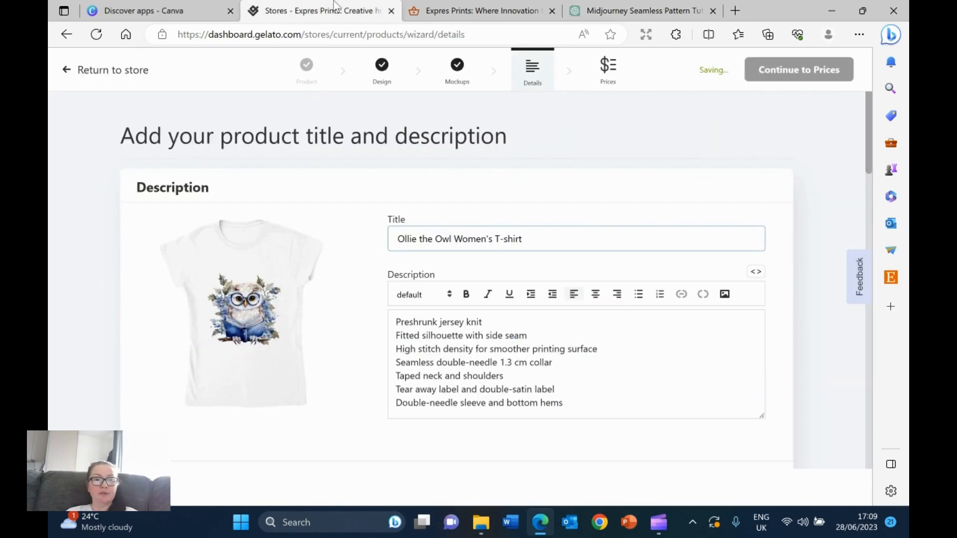
pyautogui.click(392, 320)
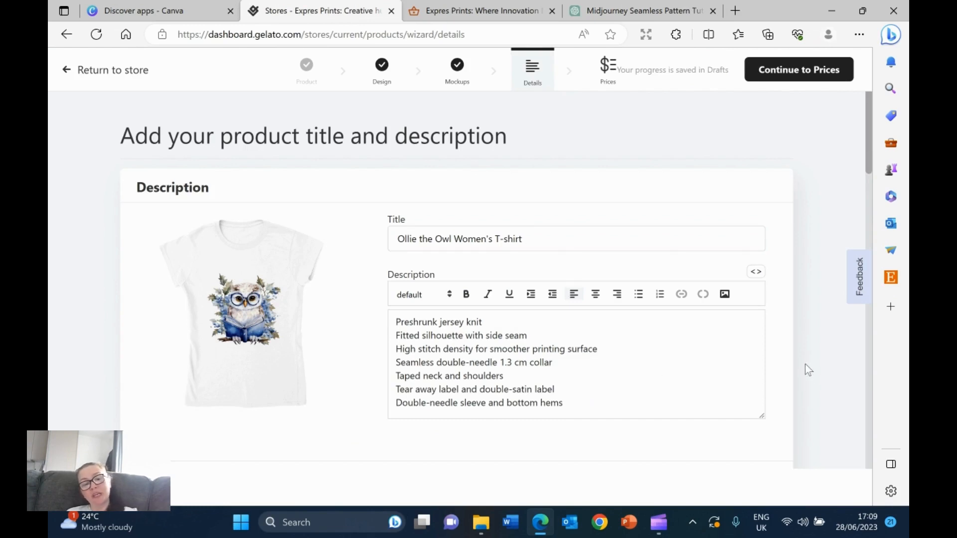
pyautogui.press('Return')
pyautogui.press('Return')
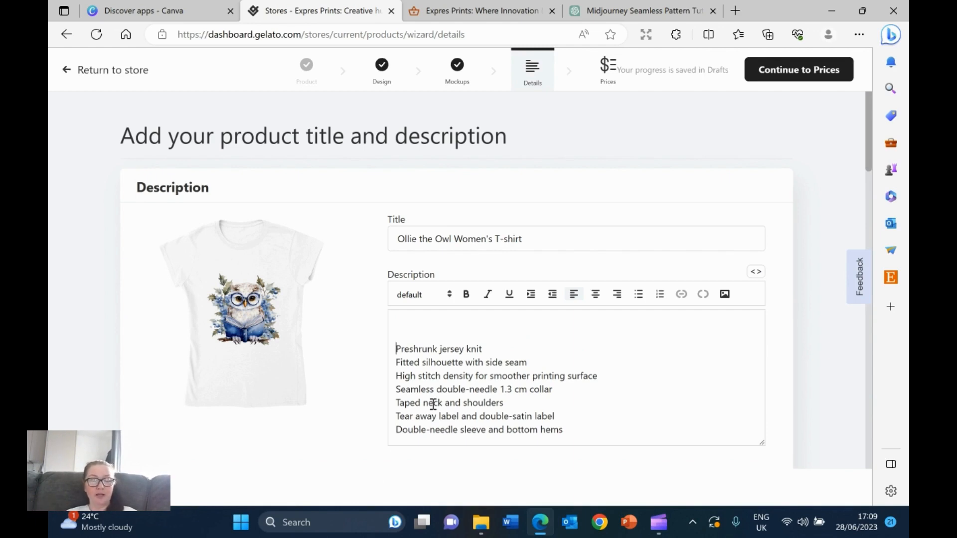
pyautogui.click(403, 321)
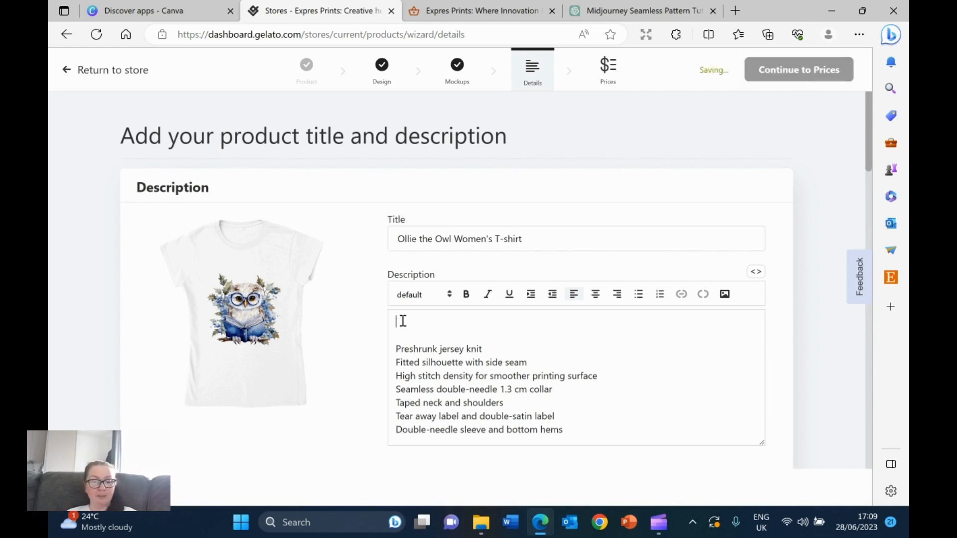
pyautogui.hotkey('ctrl', 'v')
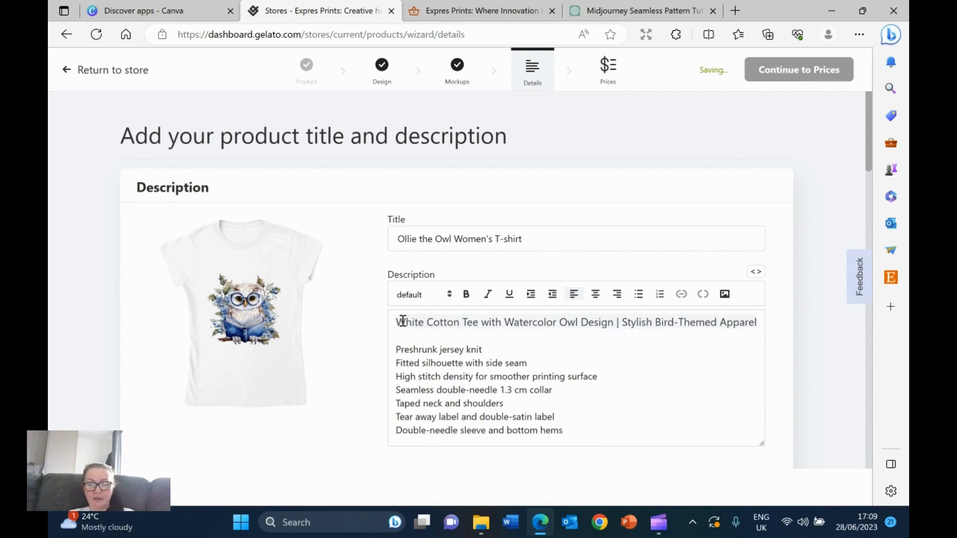
pyautogui.click(757, 328)
pyautogui.press('Return')
pyautogui.press('Return')
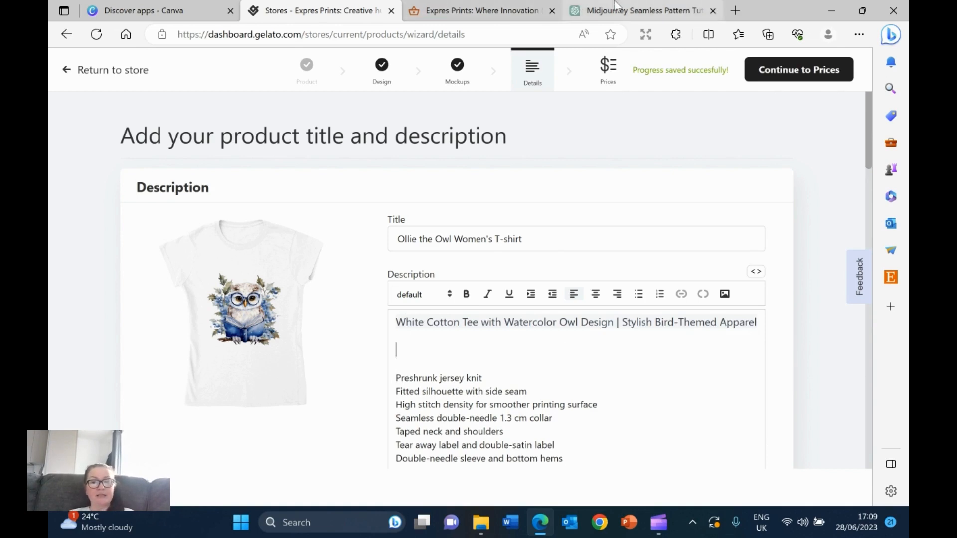
# - Switch to ChatGPT and copy the full description from "Show off your love" to "Available in various sizes."
pyautogui.click(638, 10)
pyautogui.click(479, 372)
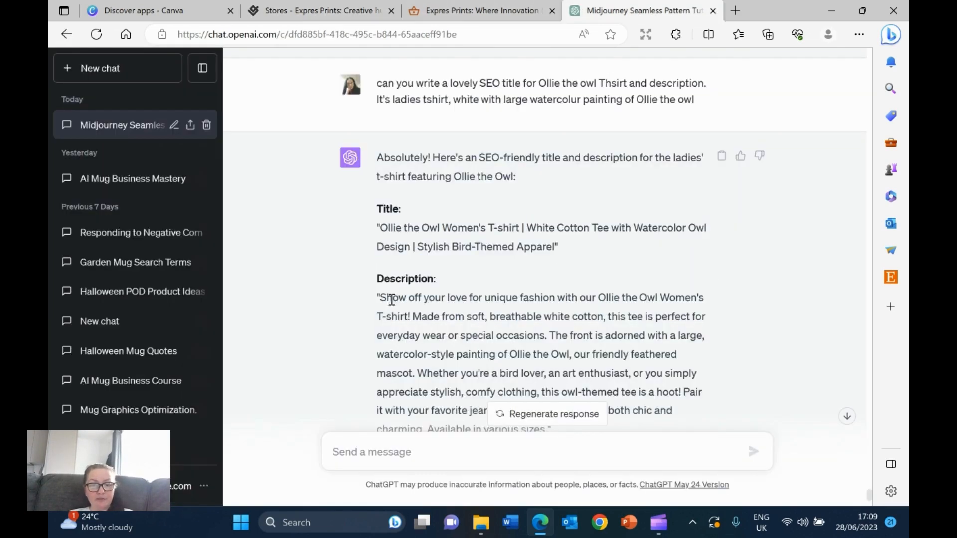
pyautogui.moveTo(379, 298); pyautogui.dragTo(547, 344)
pyautogui.scroll(-1, 556, 319)
pyautogui.scroll(-2, 438, 310)
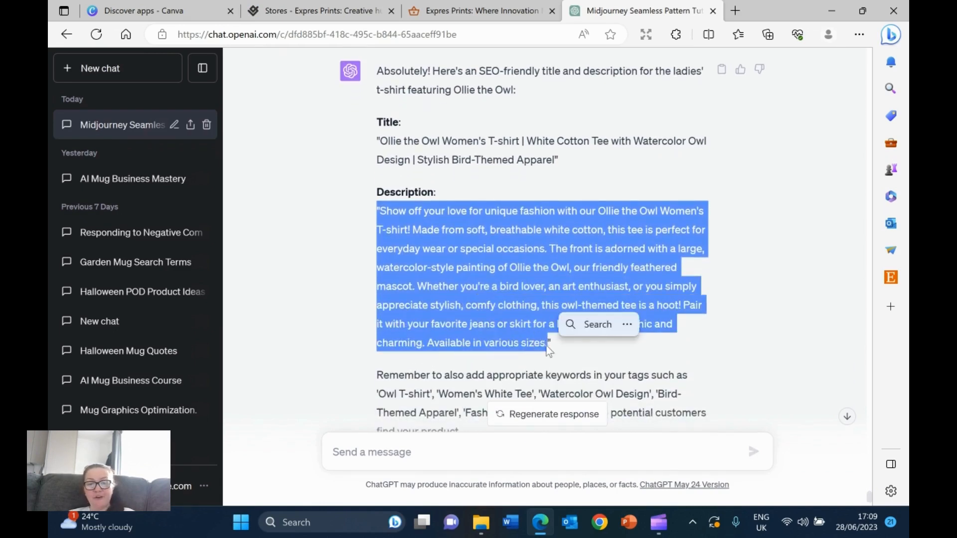
pyautogui.rightClick(489, 310)
pyautogui.click(508, 321)
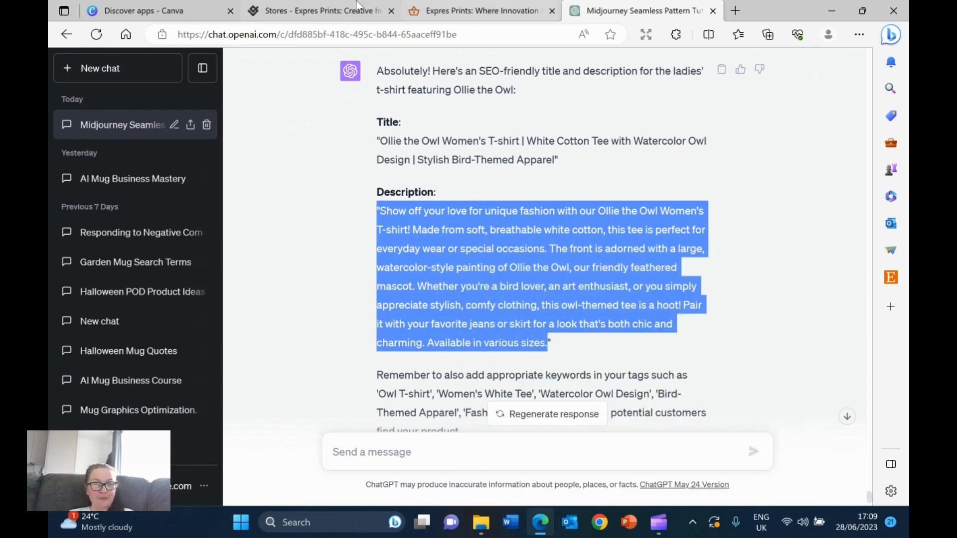
# - Switch to Gelato, paste the copied text below the description's first line, and delete its opening quotation mark
pyautogui.click(363, 15)
pyautogui.click(407, 353)
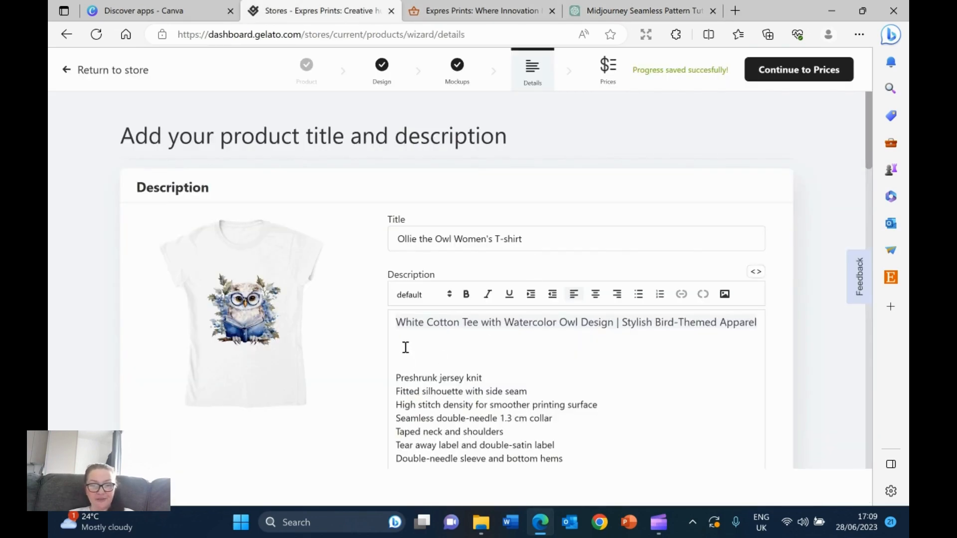
pyautogui.rightClick(406, 348)
pyautogui.click(498, 238)
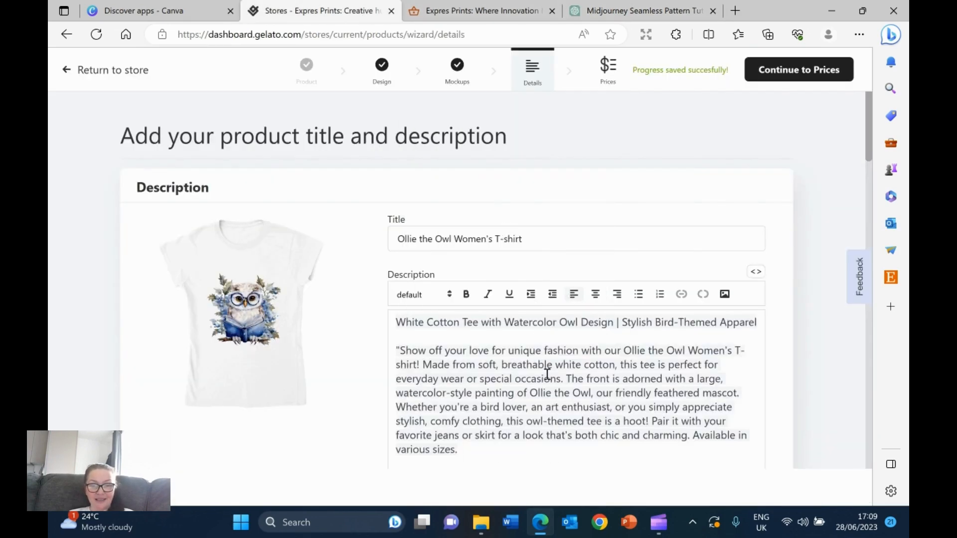
pyautogui.click(402, 351)
pyautogui.press('BackSpace')
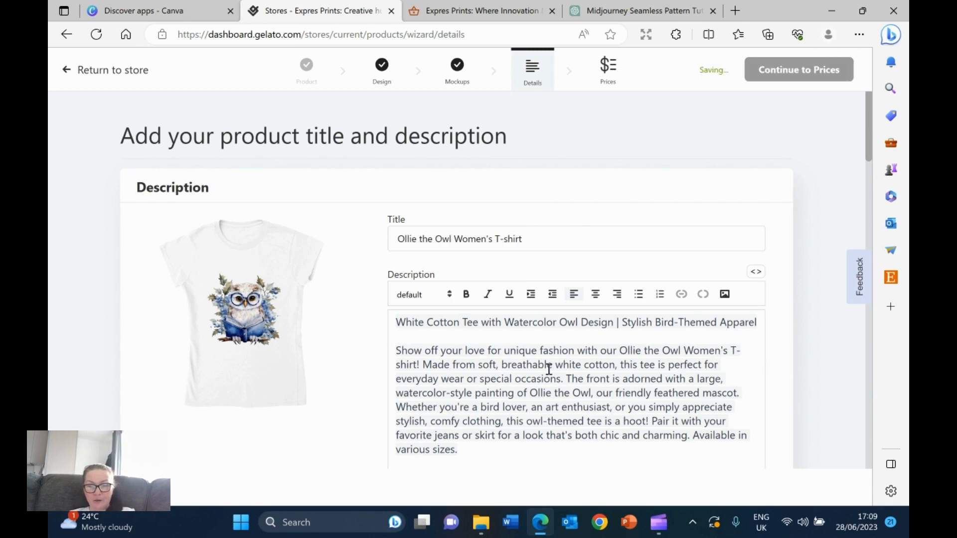
# - Split the pasted description into spaced paragraphs starting at "Made from", "The front", "Whether you're", "Pair it" and "Available"
pyautogui.click(426, 366)
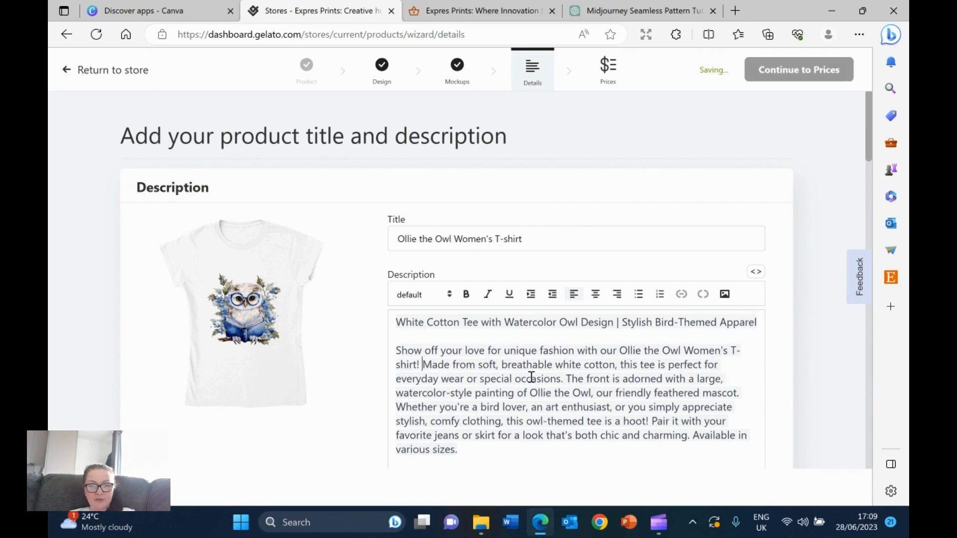
pyautogui.press('Return')
pyautogui.press('Return')
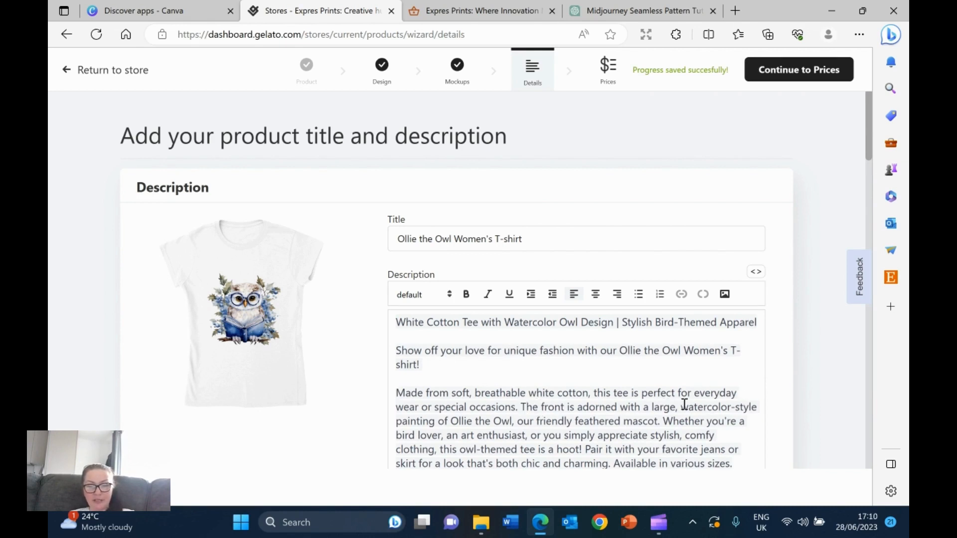
pyautogui.press('Return')
pyautogui.press('Return')
pyautogui.scroll(-2, 598, 449)
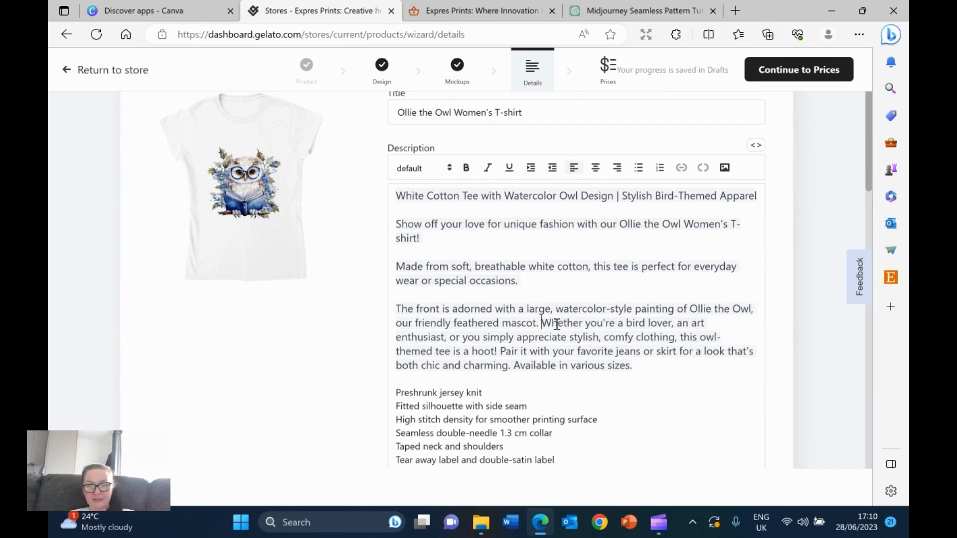
pyautogui.click(541, 323)
pyautogui.press('Return')
pyautogui.press('Return')
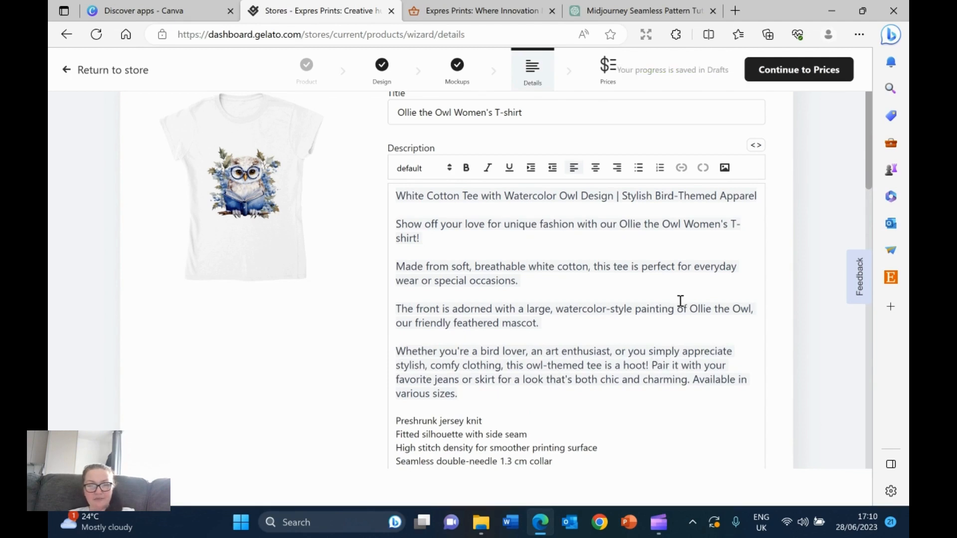
pyautogui.press('Return')
pyautogui.press('Return')
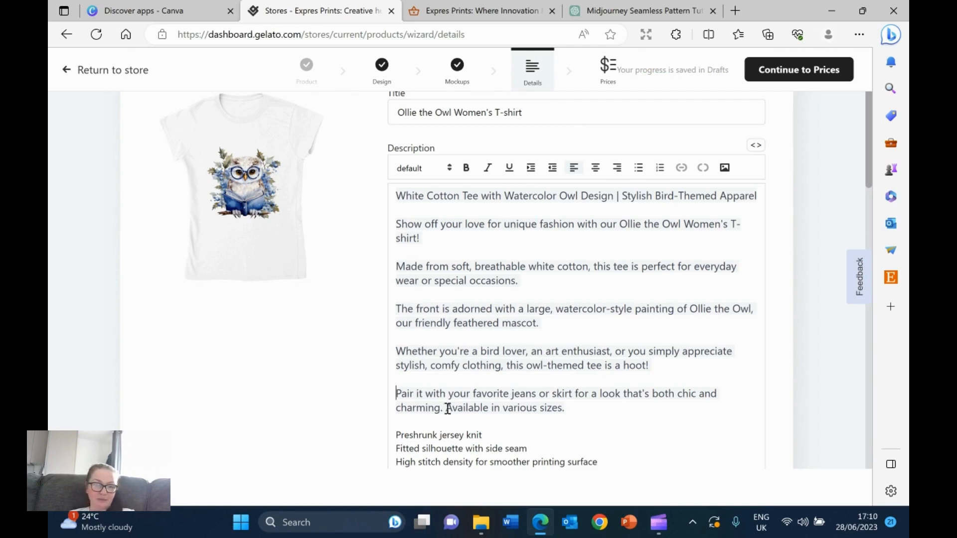
pyautogui.press('Return')
pyautogui.press('Return')
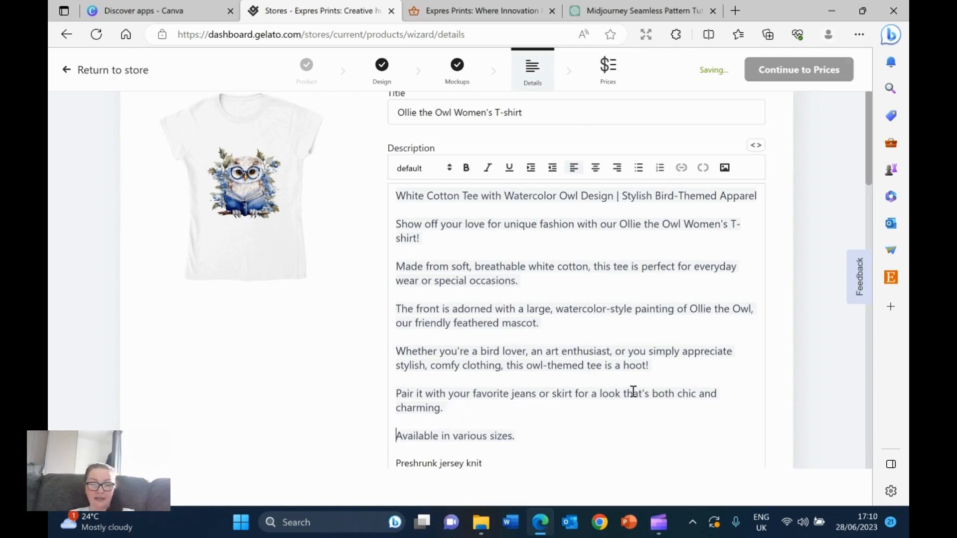
# - Add the heading "Additional Info:" between "Available in various sizes." and the fabric details in the description
pyautogui.scroll(-3, 533, 389)
pyautogui.click(534, 251)
pyautogui.press('Return')
pyautogui.press('Return')
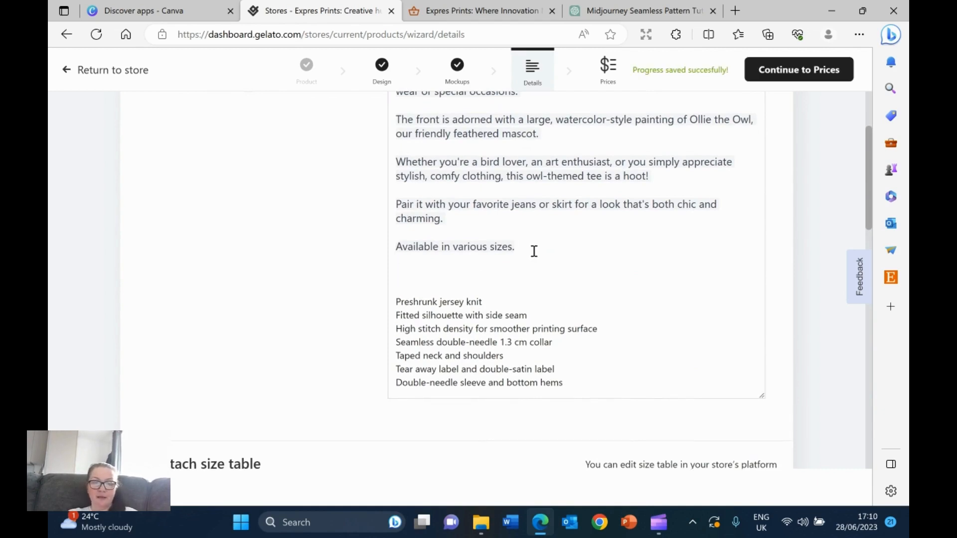
pyautogui.write('Additional Info:')
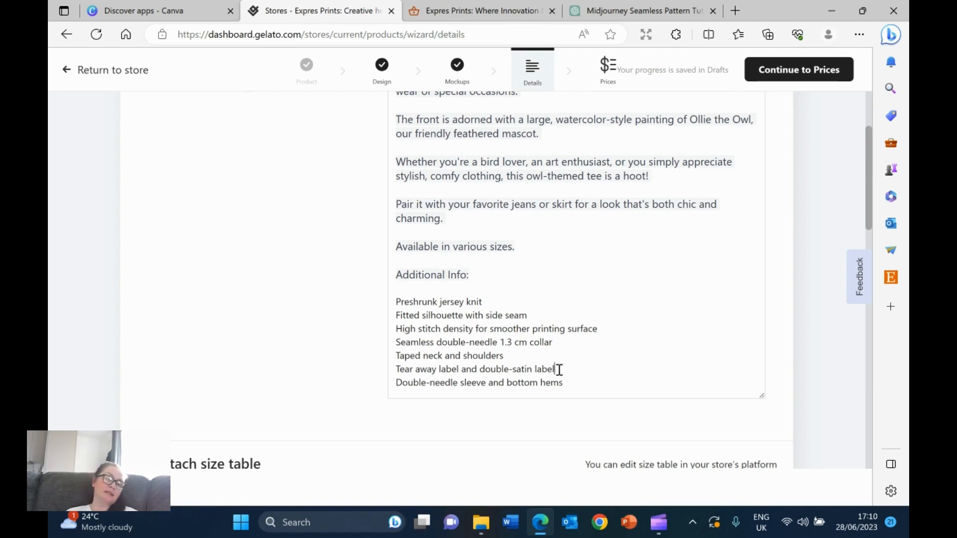
# - Delete the tear away label and double-needle sleeve lines from the end of the description
pyautogui.moveTo(557, 370); pyautogui.dragTo(379, 374)
pyautogui.press('BackSpace')
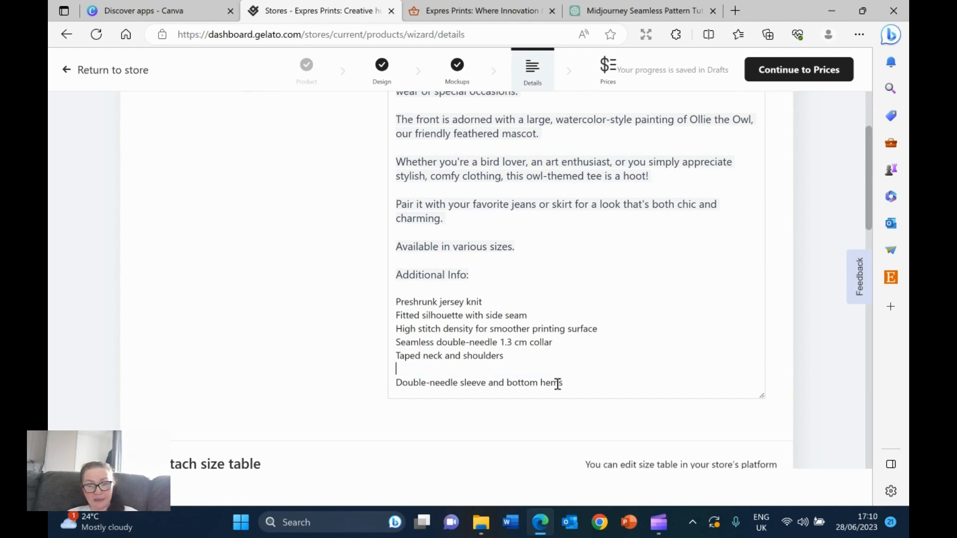
pyautogui.moveTo(580, 382); pyautogui.dragTo(390, 381)
pyautogui.press('BackSpace')
pyautogui.press('BackSpace')
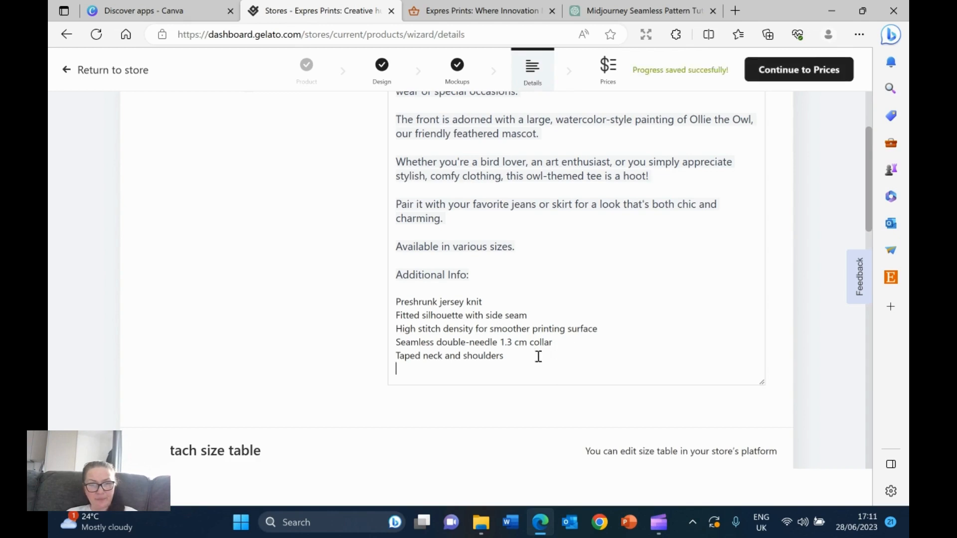
pyautogui.click(396, 355)
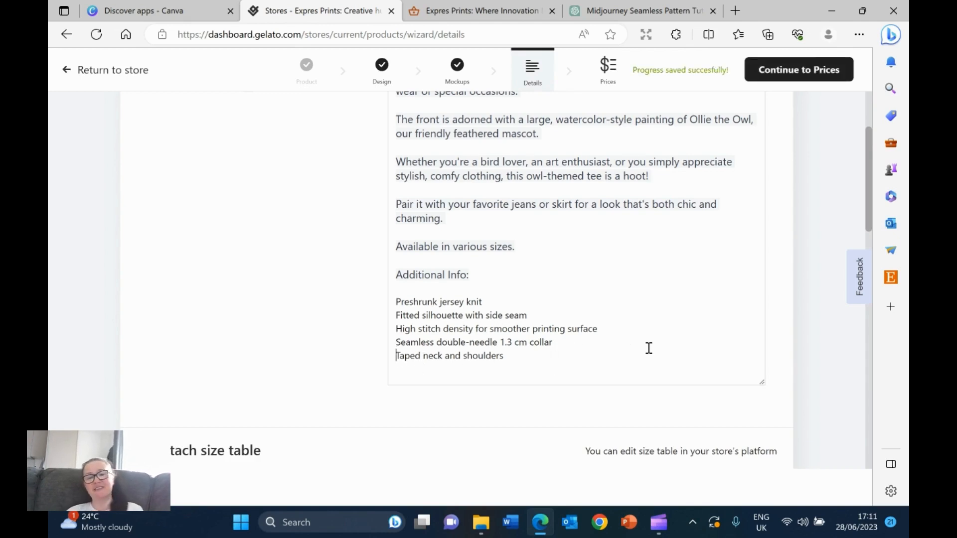
# - Continue to the prices and apply a 20% profit margin with shipping cost included in profits
pyautogui.click(797, 73)
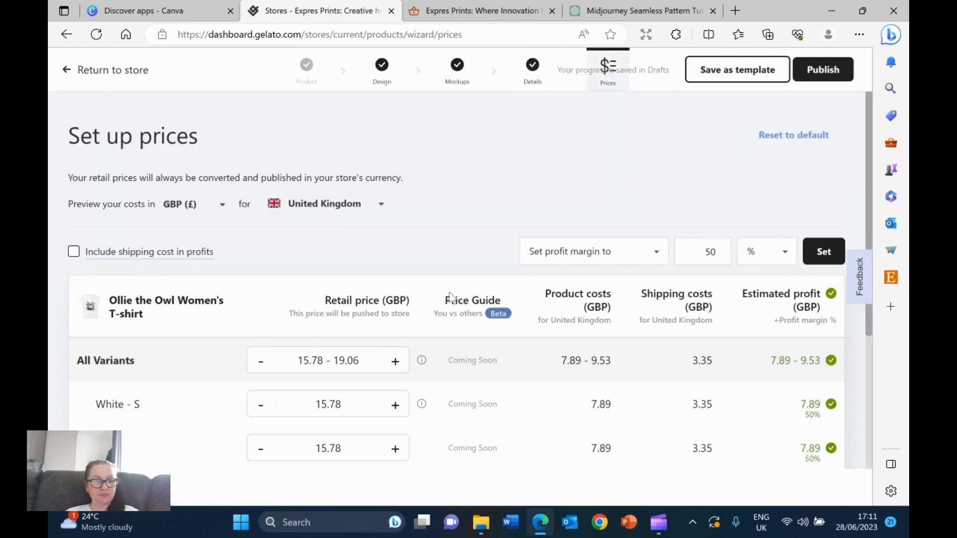
pyautogui.moveTo(230, 246)
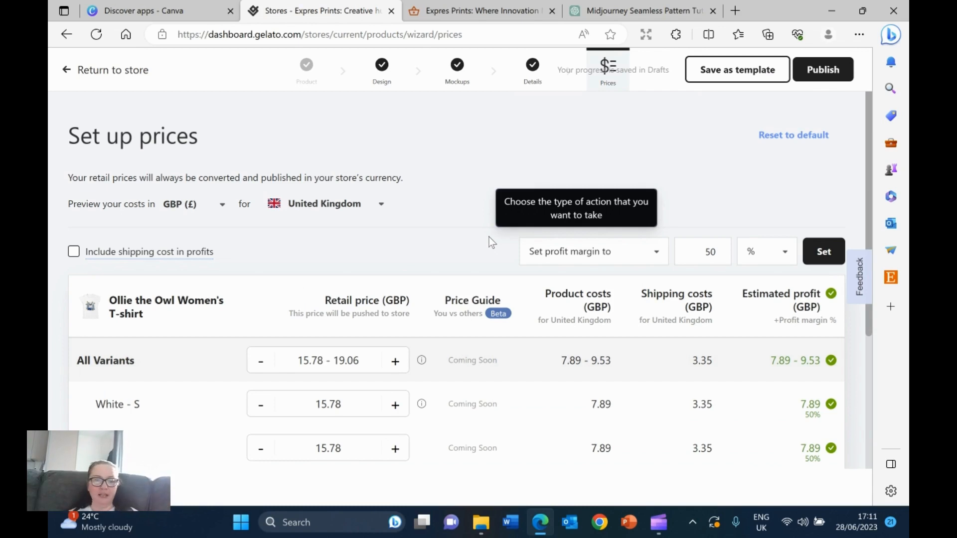
pyautogui.click(74, 251)
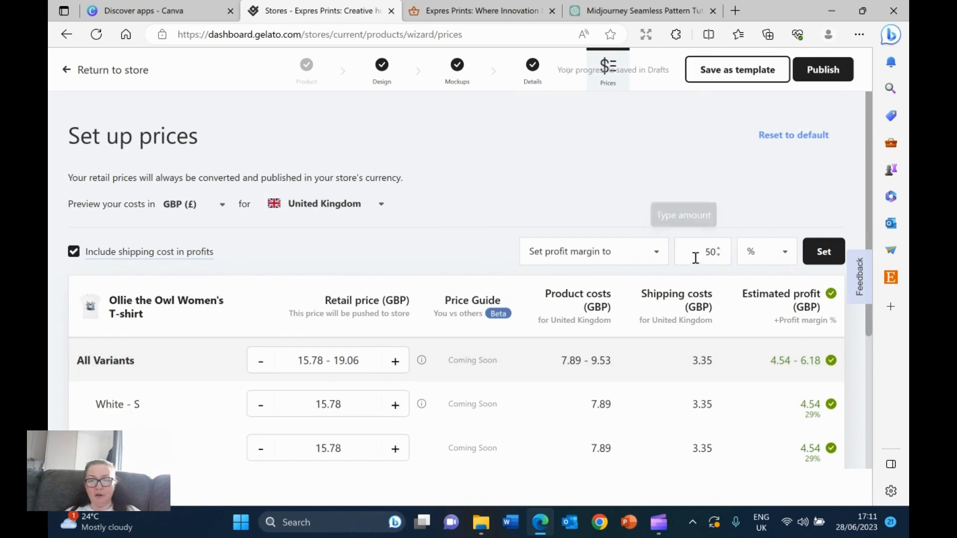
pyautogui.doubleClick(712, 252)
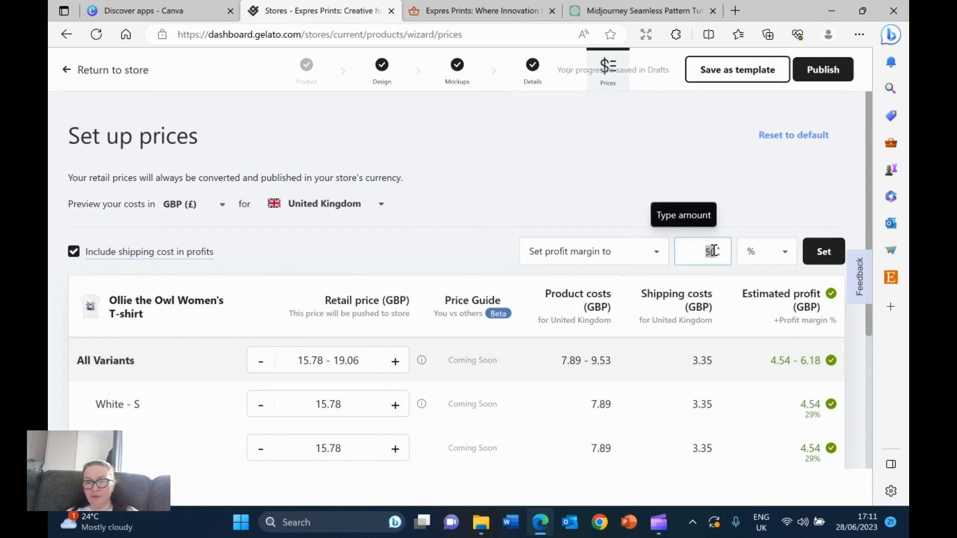
pyautogui.write('20')
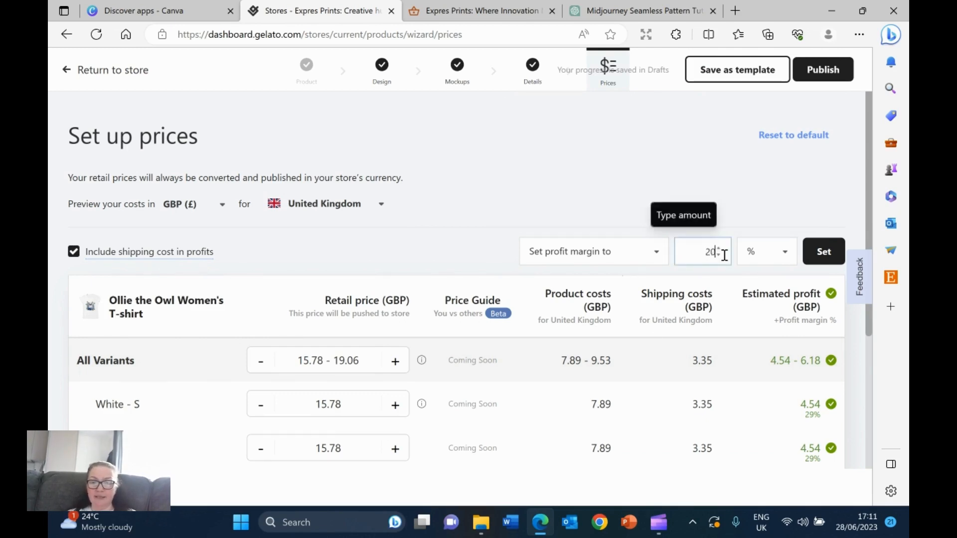
pyautogui.click(823, 252)
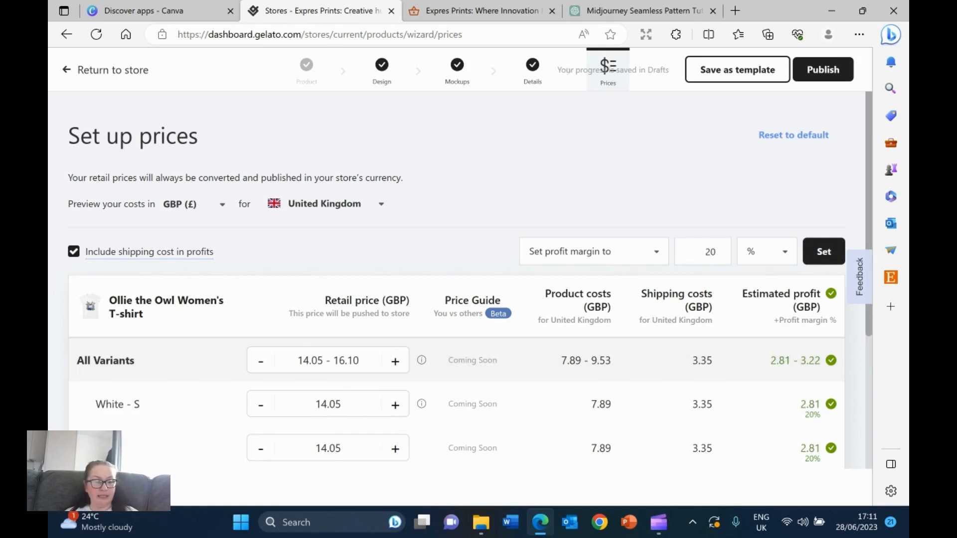
# - Set the profit margin to 30% for all variants of the T-shirt
pyautogui.scroll(-2, 131, 421)
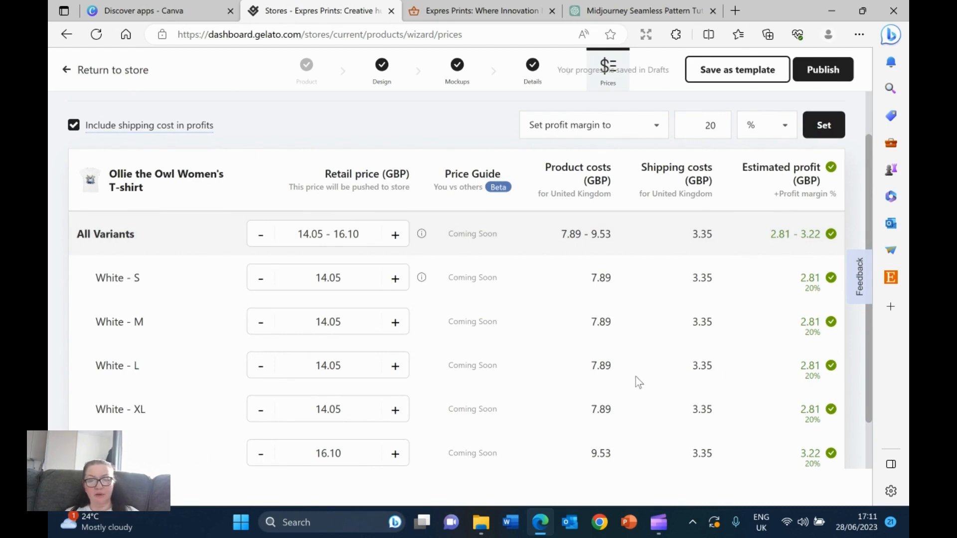
pyautogui.scroll(2, 635, 377)
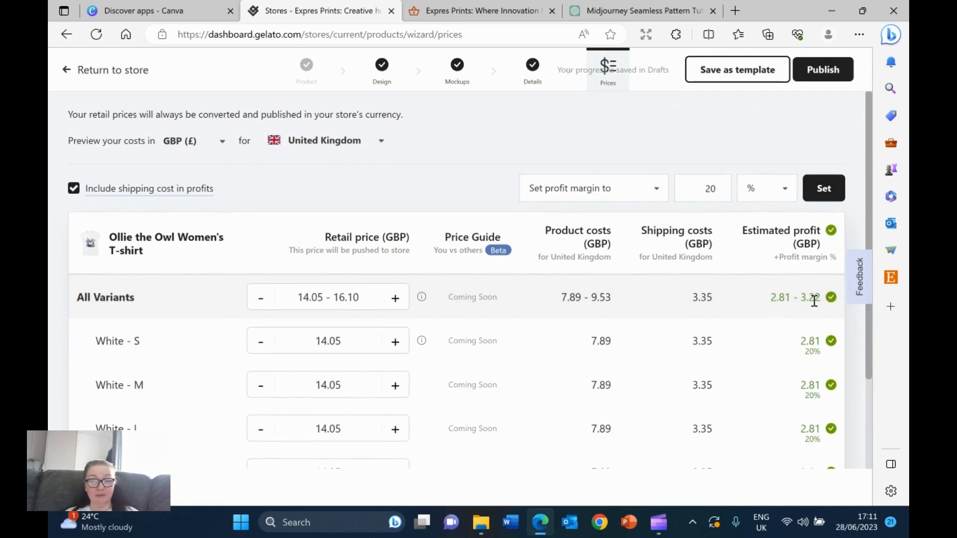
pyautogui.doubleClick(714, 188)
pyautogui.write('30')
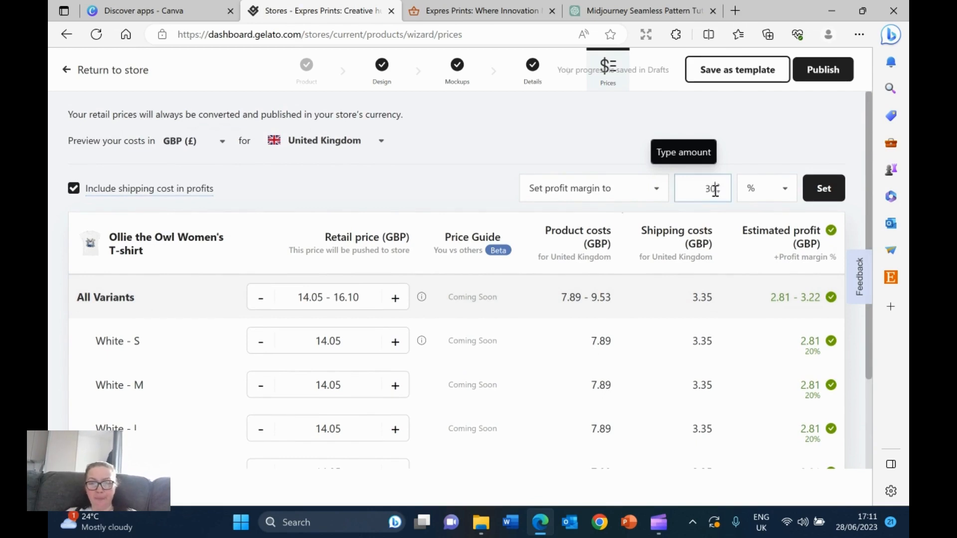
pyautogui.click(829, 194)
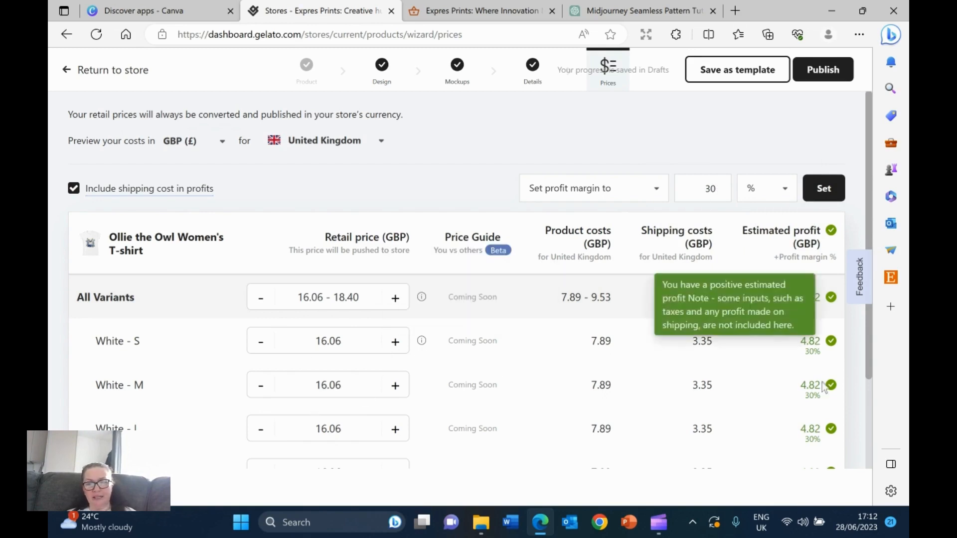
# - Review the retail prices of all size variants and publish the product to the connected store
pyautogui.scroll(-3, 325, 362)
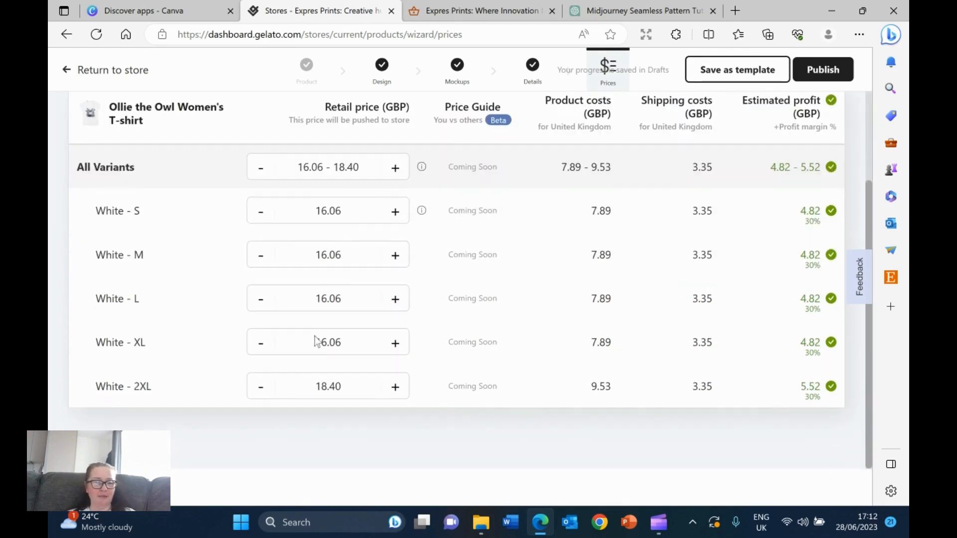
pyautogui.scroll(4, 327, 323)
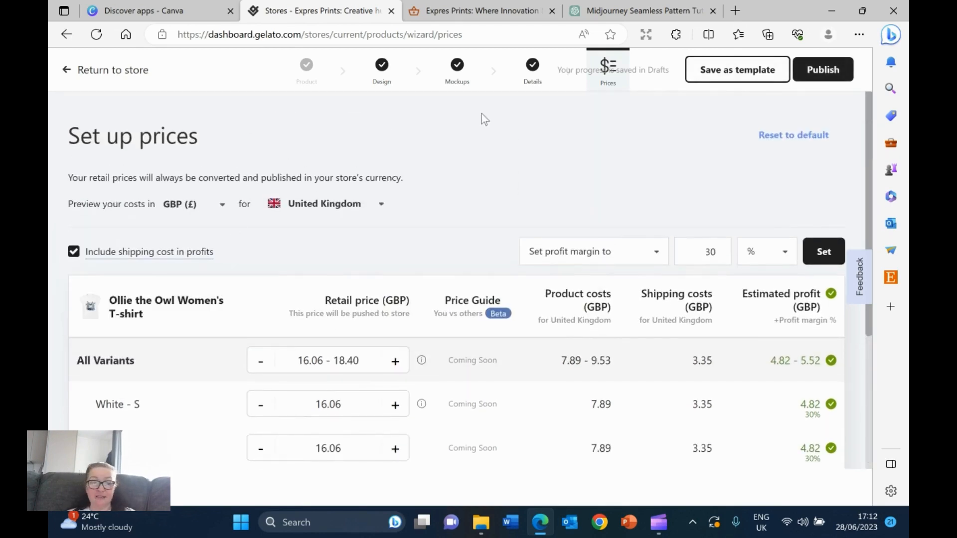
pyautogui.scroll(-3, 489, 325)
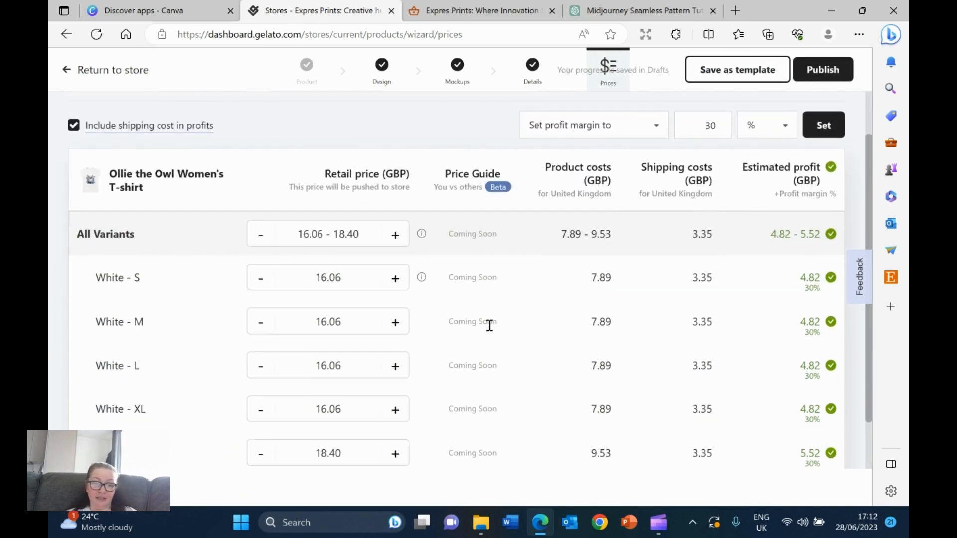
pyautogui.scroll(3, 558, 322)
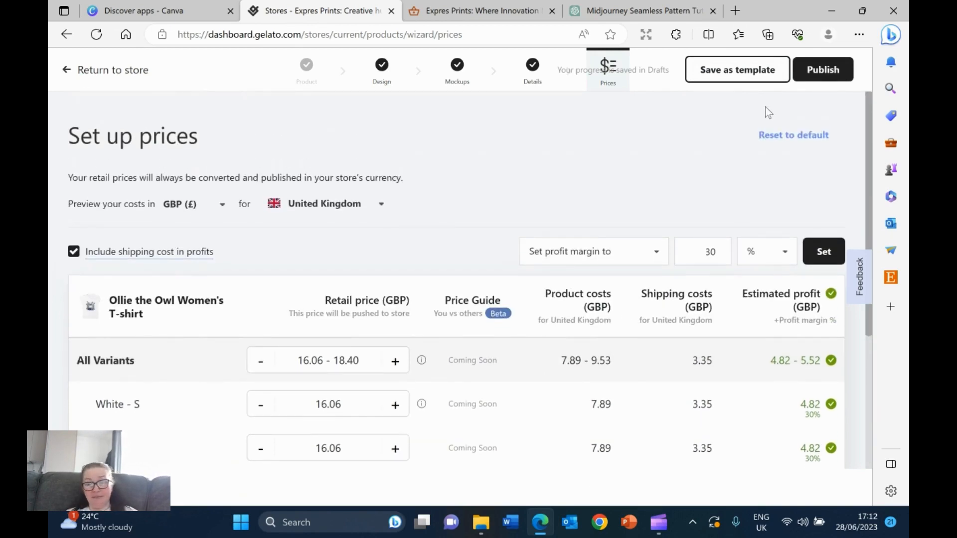
pyautogui.click(819, 72)
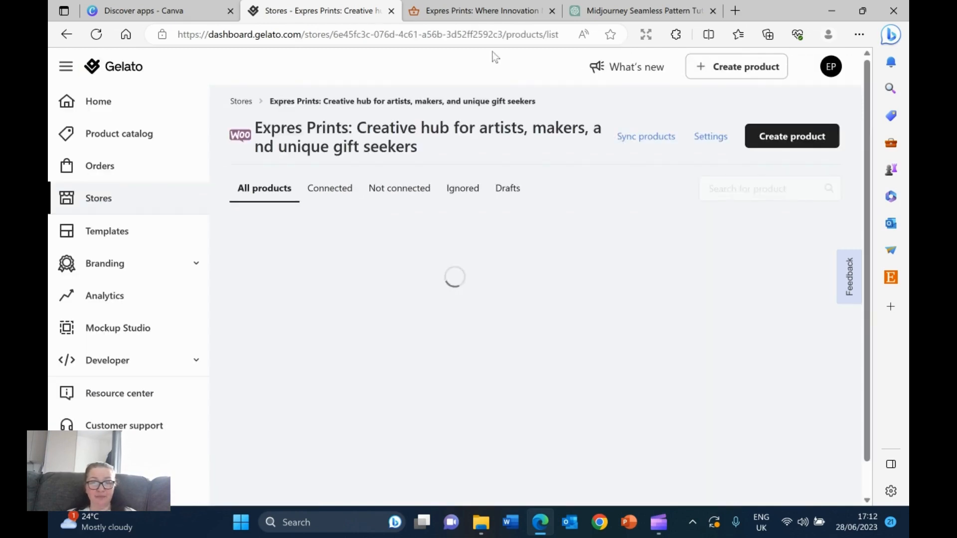
# - Switch to the Expres Prints WordPress site, go to its admin dashboard and open the products list
pyautogui.click(445, 12)
pyautogui.moveTo(114, 58)
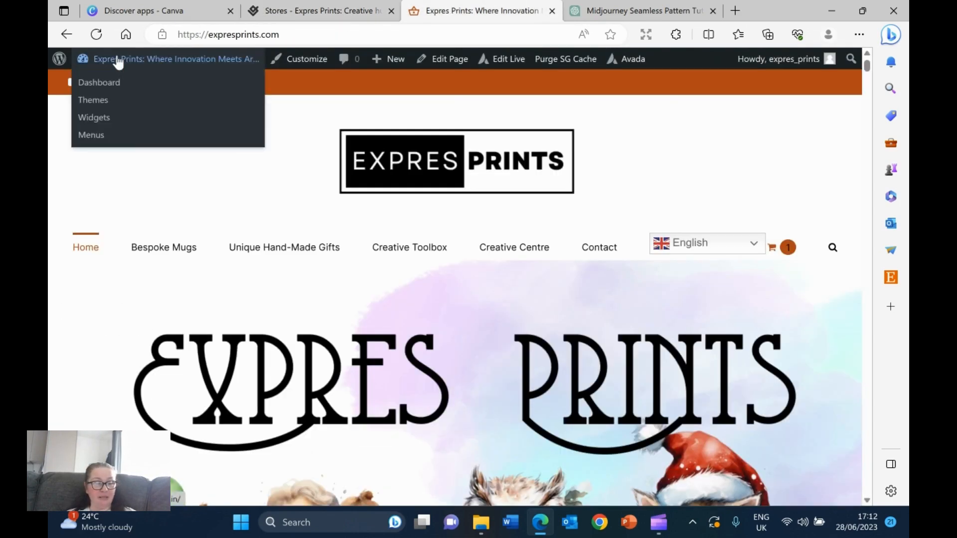
pyautogui.click(102, 84)
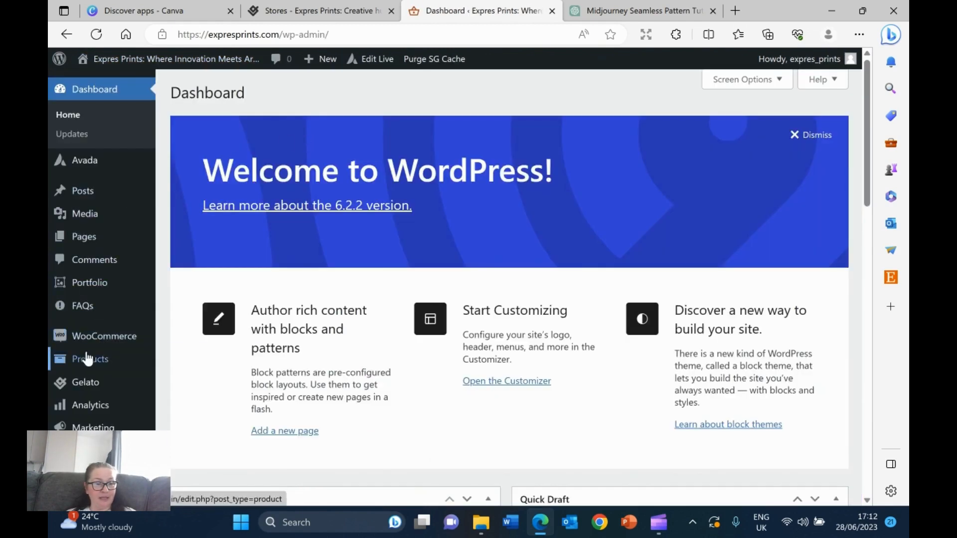
pyautogui.moveTo(87, 361)
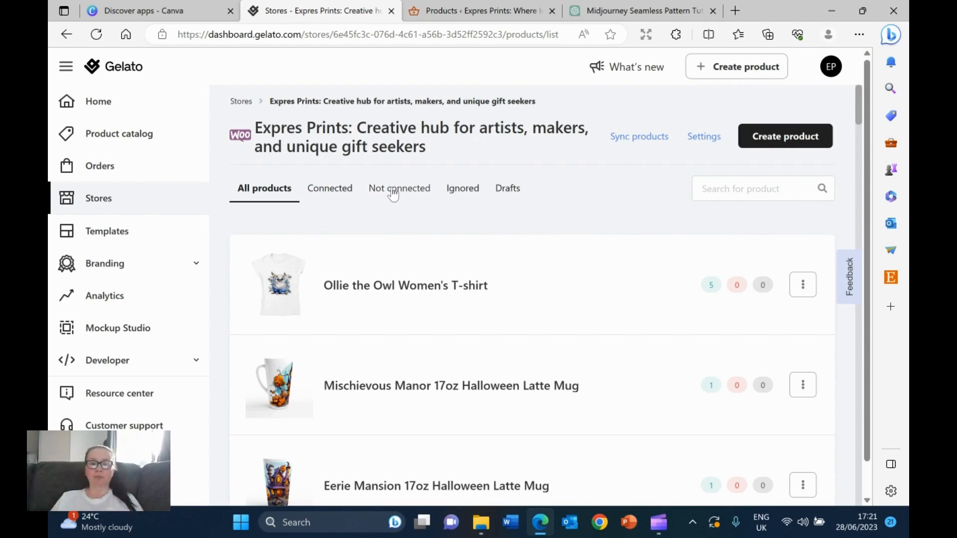
# - Check that the T-shirt is in both the Gelato store and the WordPress products list, and open its draft there for editing
pyautogui.click(455, 12)
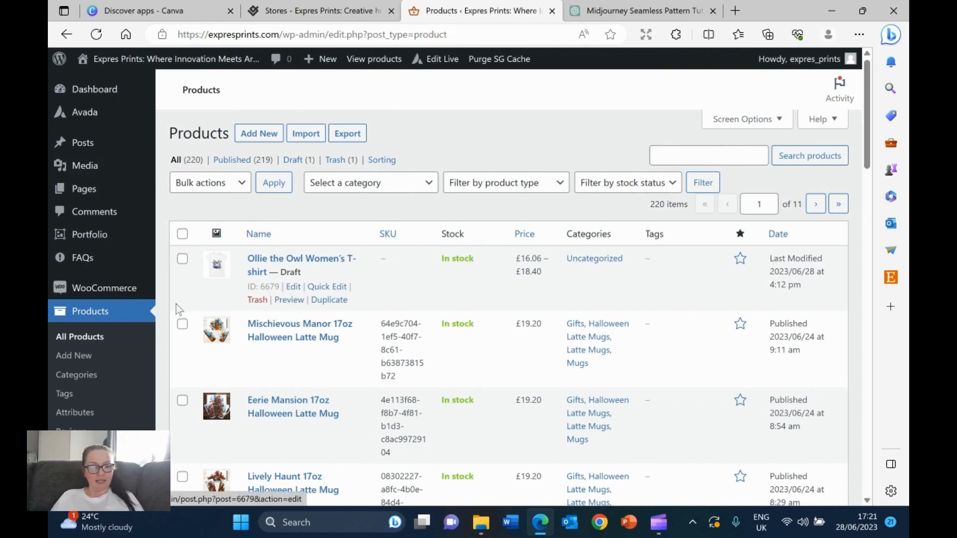
pyautogui.click(268, 9)
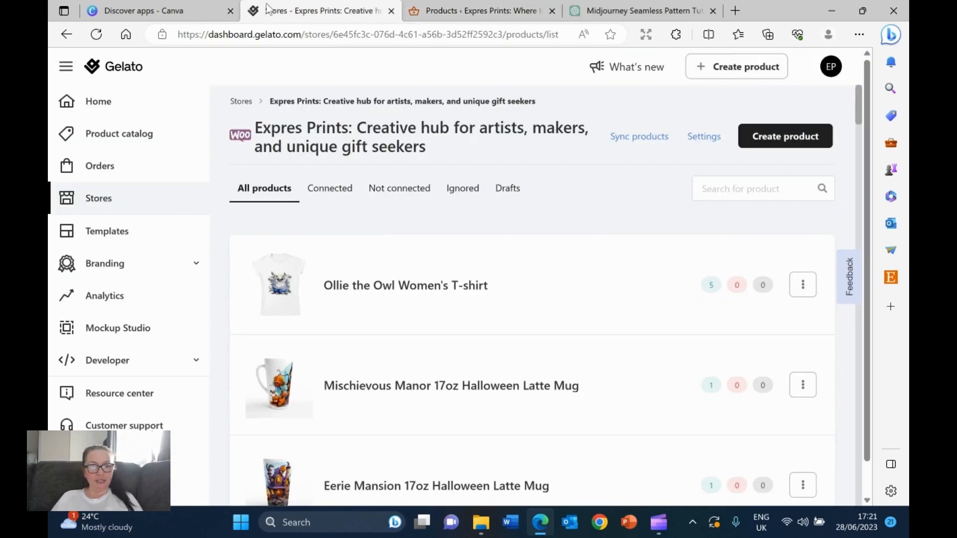
pyautogui.click(455, 12)
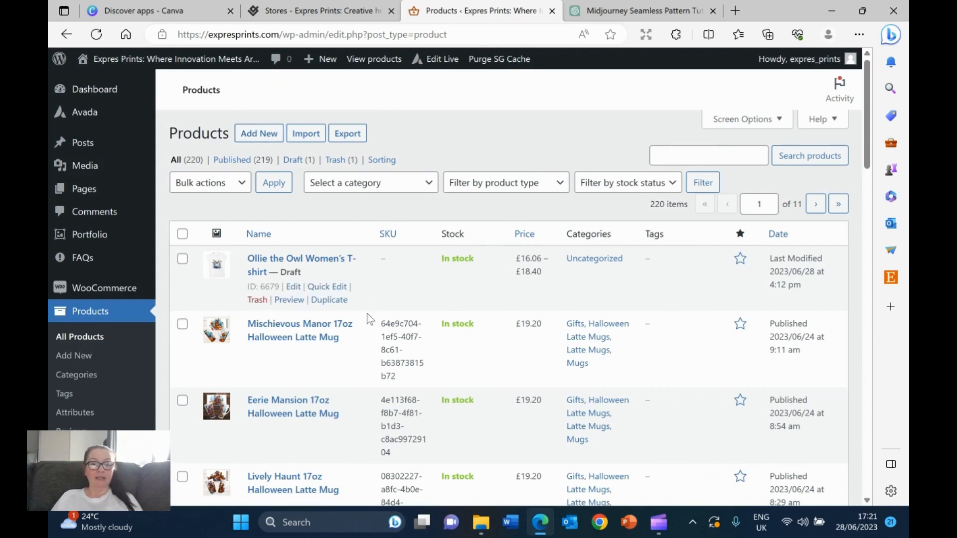
pyautogui.click(293, 288)
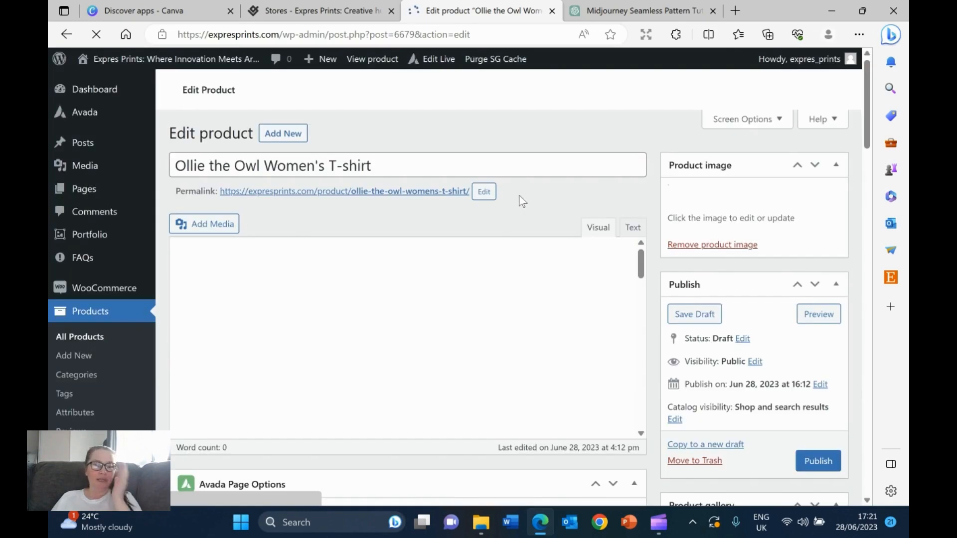
# - Change the product permalink slug to "ollie-the-owl-womens-tshirt"
pyautogui.click(481, 195)
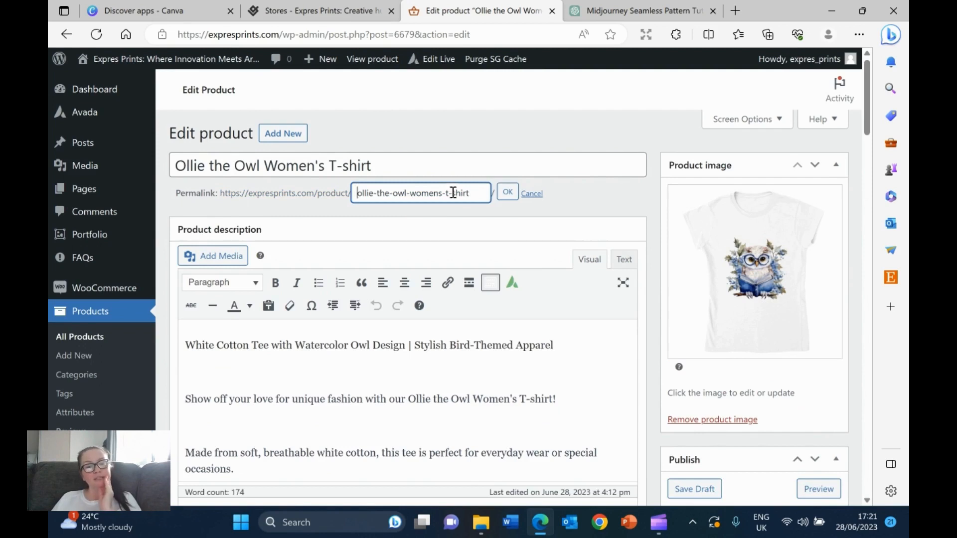
pyautogui.press('BackSpace')
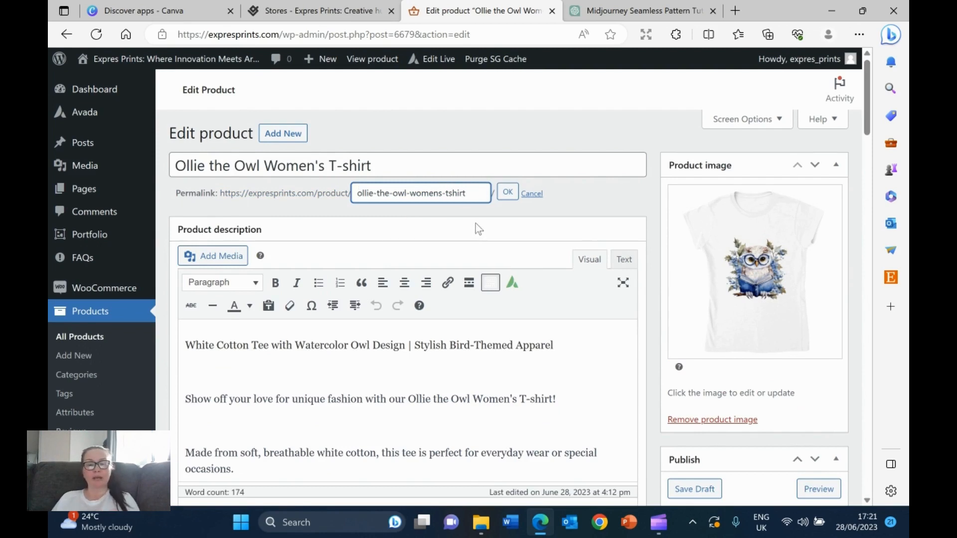
pyautogui.click(505, 198)
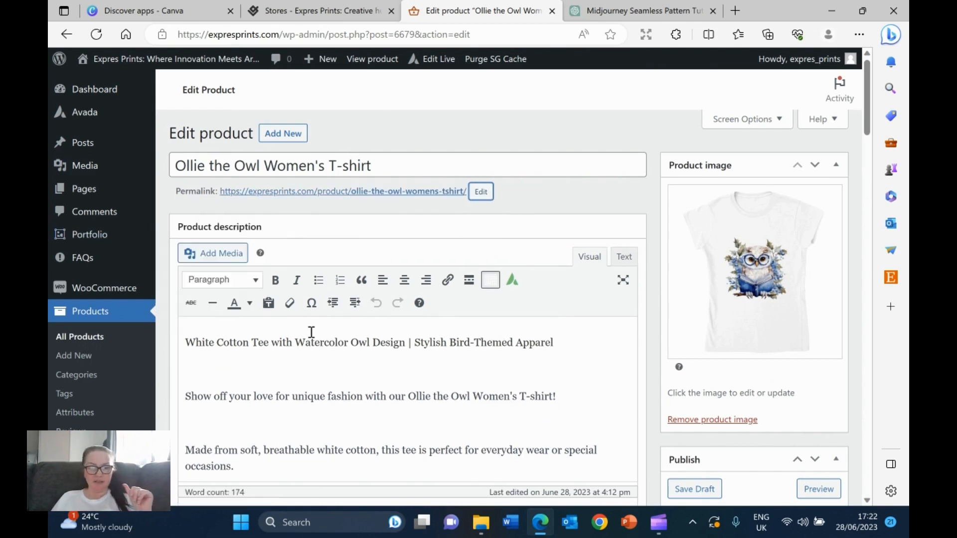
# - Remove the blank lines between the description paragraphs from the "White Cotton Tee" headline down to "Available in various sizes."
pyautogui.click(214, 374)
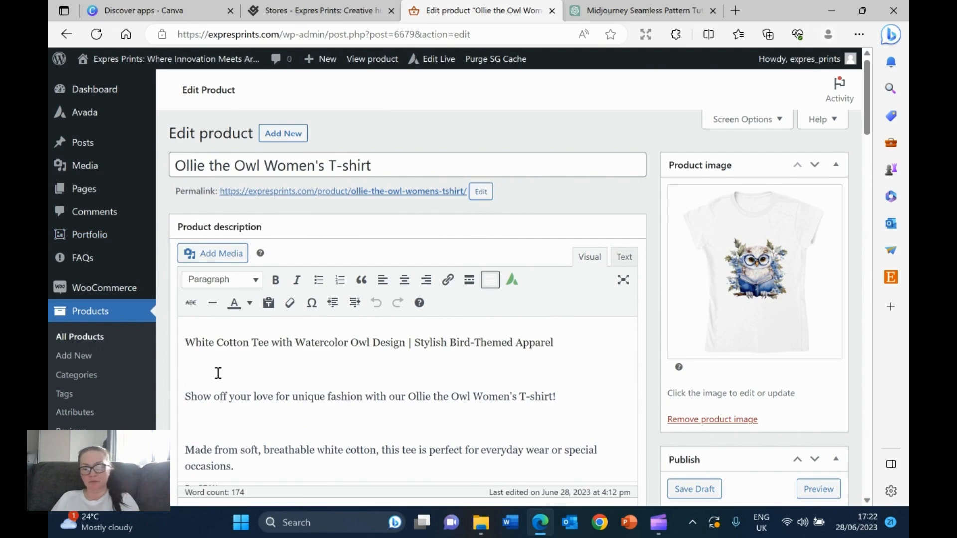
pyautogui.press('BackSpace')
pyautogui.press('BackSpace')
pyautogui.scroll(-3, 204, 398)
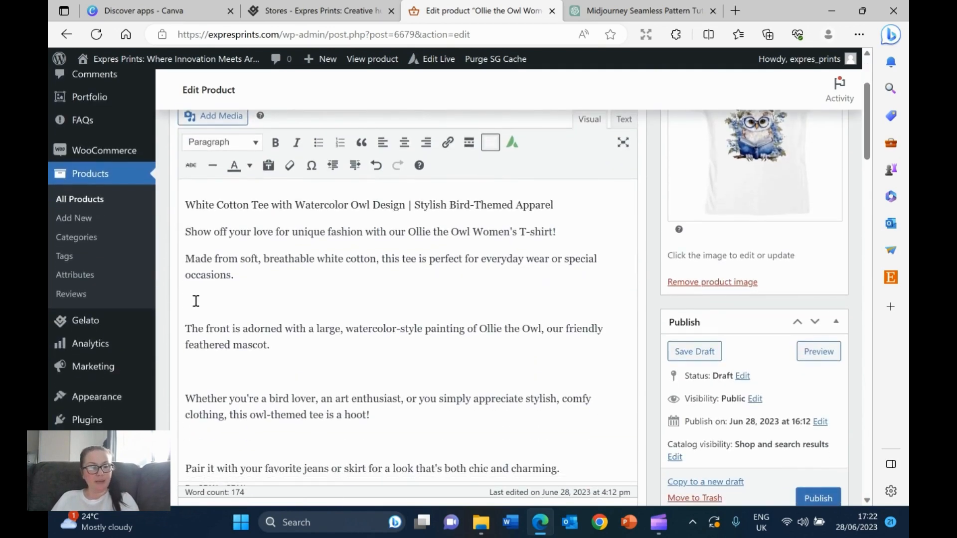
pyautogui.press('BackSpace')
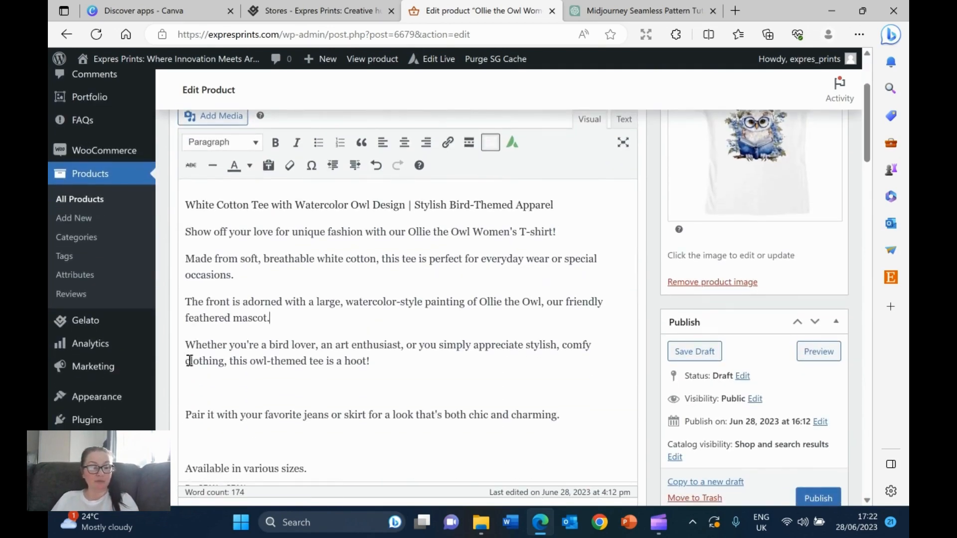
pyautogui.click(192, 381)
pyautogui.press('BackSpace')
pyautogui.scroll(-3, 203, 383)
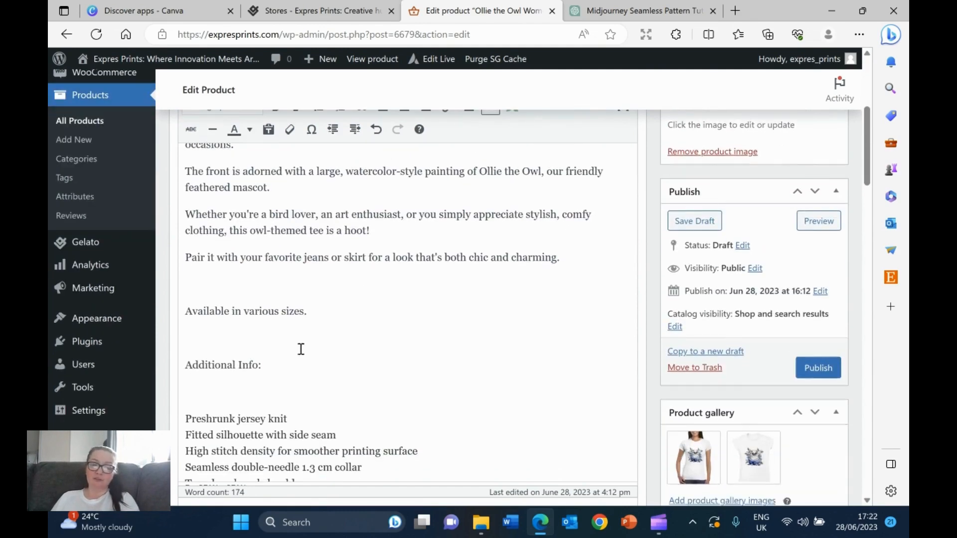
pyautogui.click(198, 277)
pyautogui.press('BackSpace')
pyautogui.click(195, 315)
# - Make the "Additional Info:" heading in the product description bold
pyautogui.moveTo(273, 334); pyautogui.dragTo(175, 337)
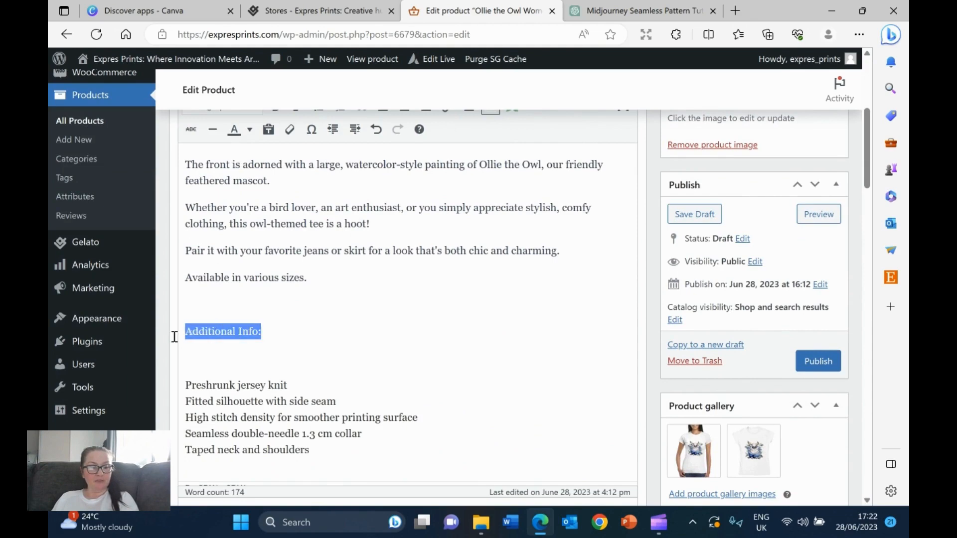
pyautogui.scroll(5, 345, 348)
pyautogui.click(269, 215)
pyautogui.scroll(-7, 288, 279)
# - Try to format the fabric details from "Preshrunk jersey knit" to "Taped neck and shoulders" as a bulleted list
pyautogui.click(318, 382)
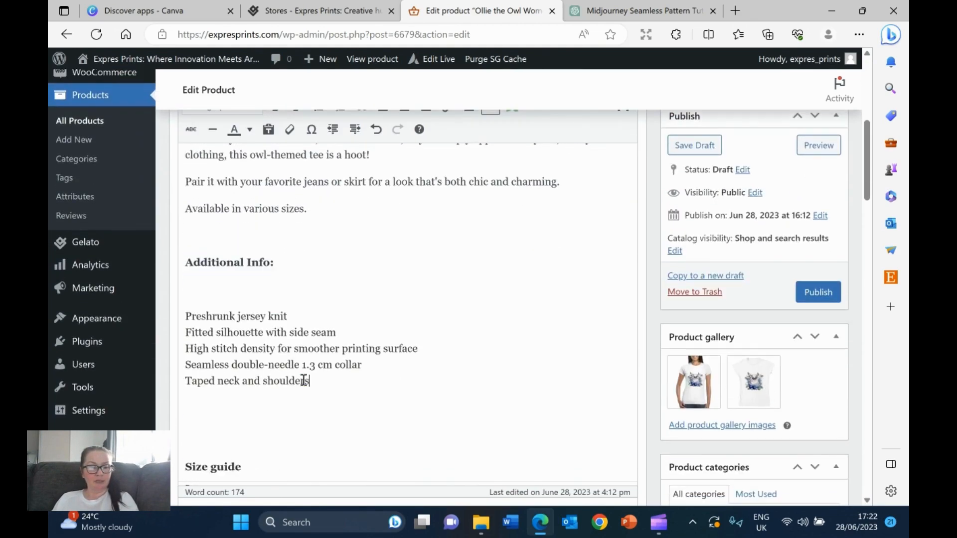
pyautogui.moveTo(318, 382); pyautogui.dragTo(179, 307)
pyautogui.scroll(5, 299, 249)
pyautogui.click(318, 142)
pyautogui.scroll(-5, 365, 209)
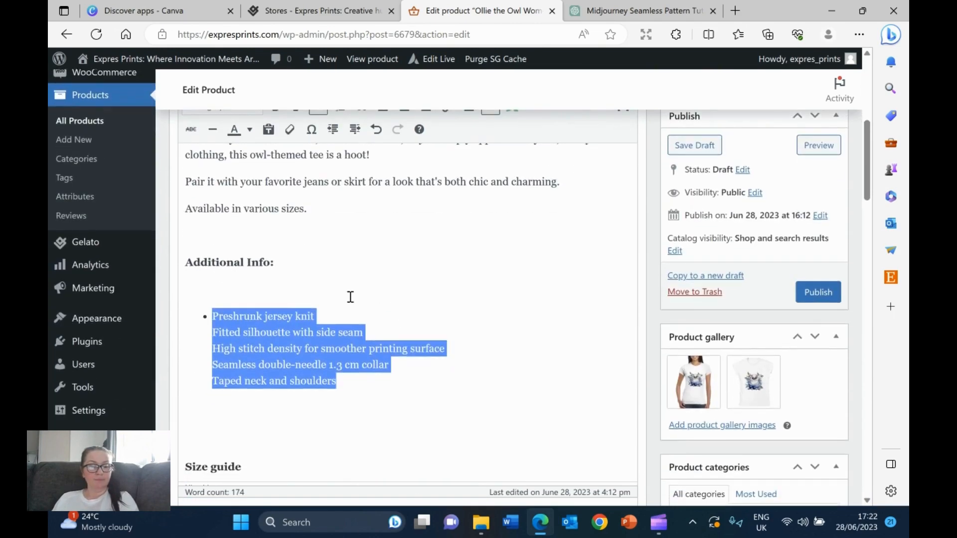
# - Remove the bulleted list formatting from the fabric details
pyautogui.click(210, 323)
pyautogui.moveTo(364, 383); pyautogui.dragTo(214, 304)
pyautogui.scroll(5, 409, 225)
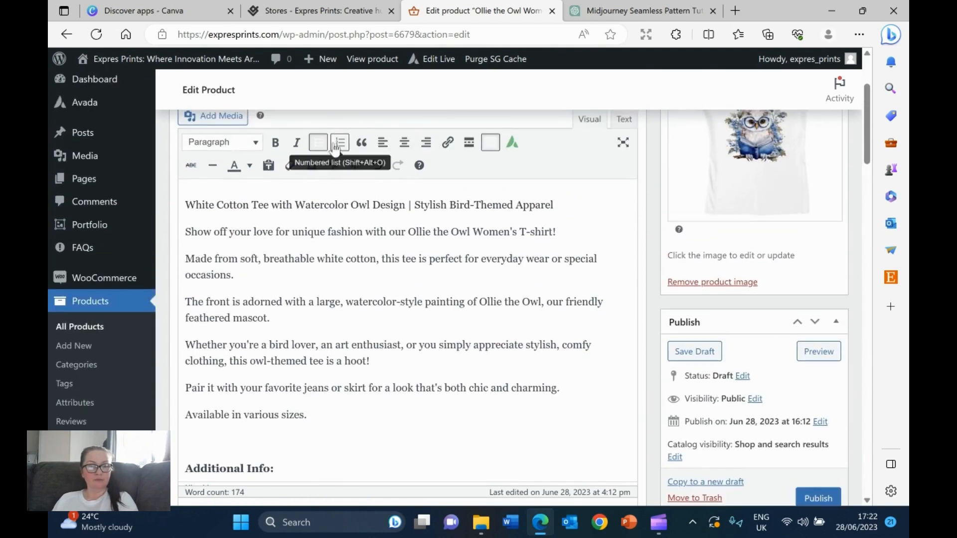
pyautogui.click(318, 144)
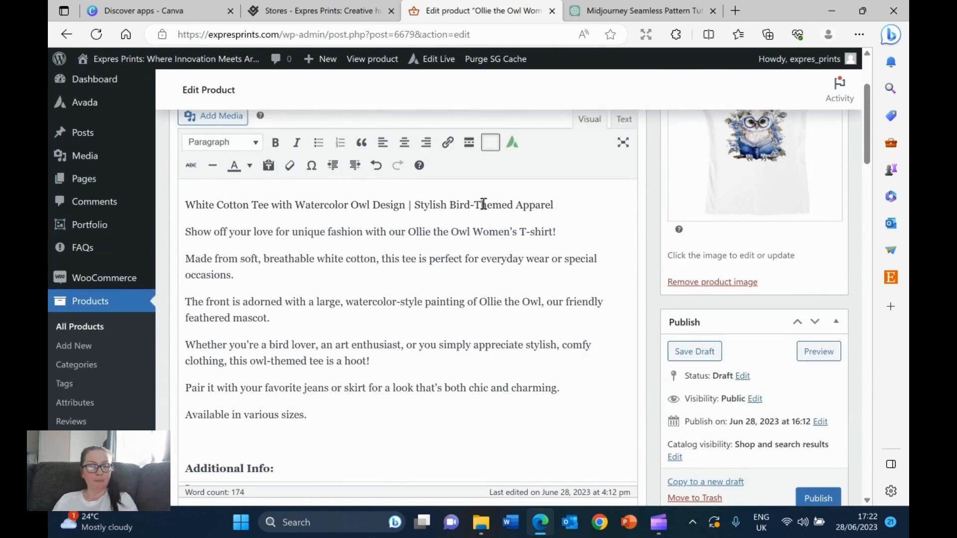
# - Make the headline "White Cotton Tee with Watercolor Owl Design | Stylish Bird-Themed Apparel" bold
pyautogui.moveTo(576, 205); pyautogui.dragTo(171, 205)
pyautogui.click(275, 143)
pyautogui.click(320, 327)
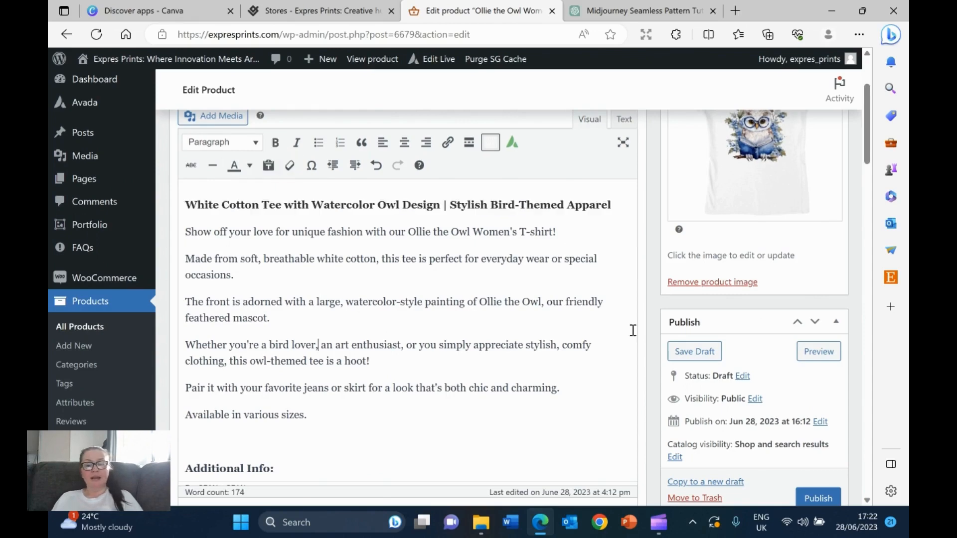
# - Preview the draft product page and browse through its gallery images
pyautogui.scroll(3, 352, 377)
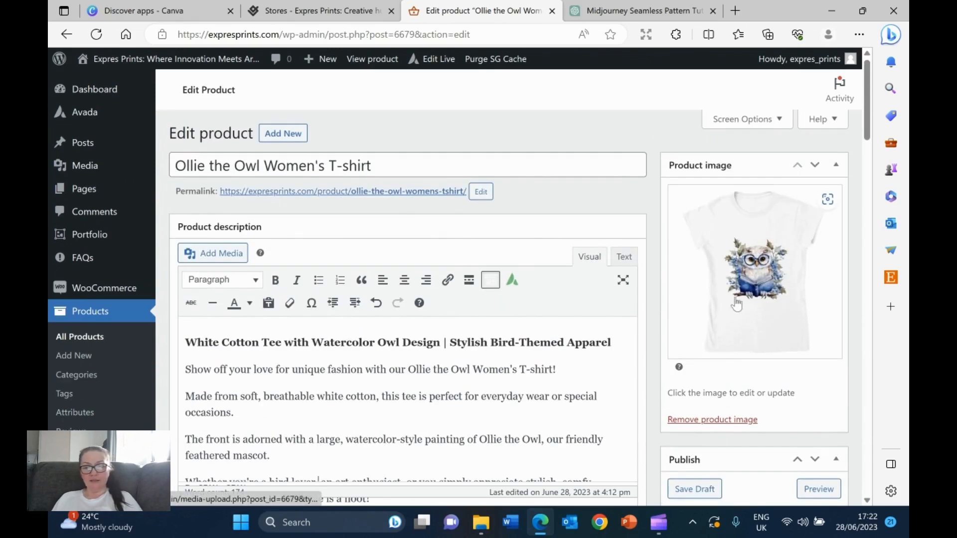
pyautogui.scroll(-3, 779, 279)
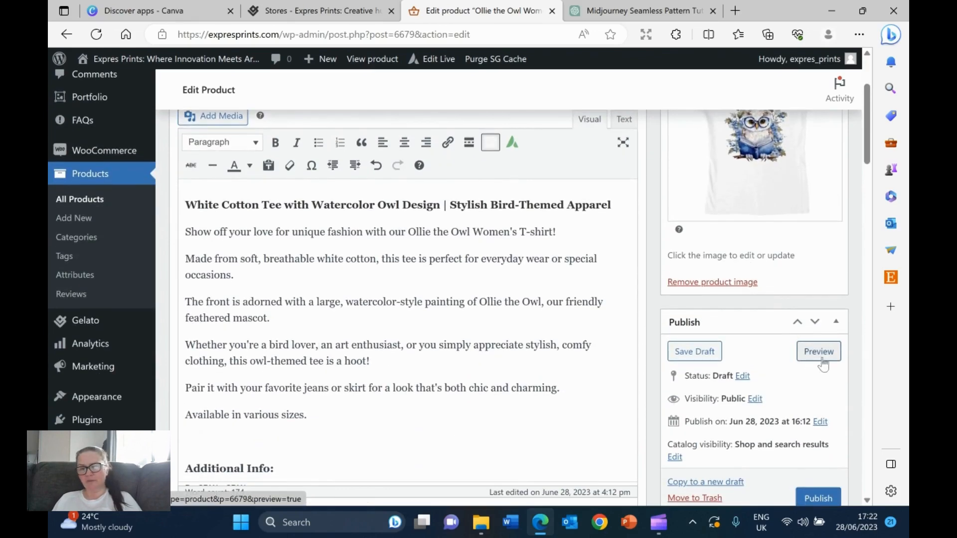
pyautogui.click(820, 355)
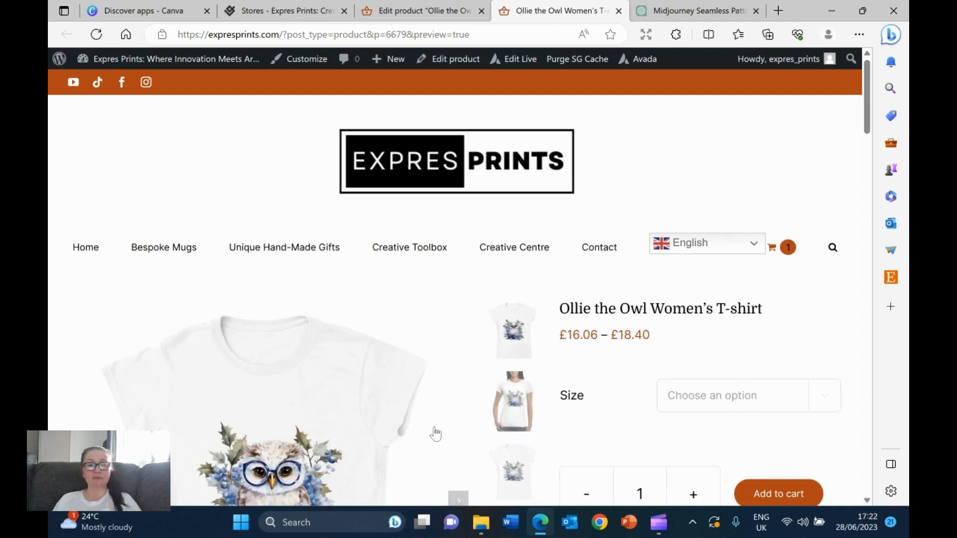
pyautogui.scroll(-4, 391, 398)
pyautogui.click(458, 294)
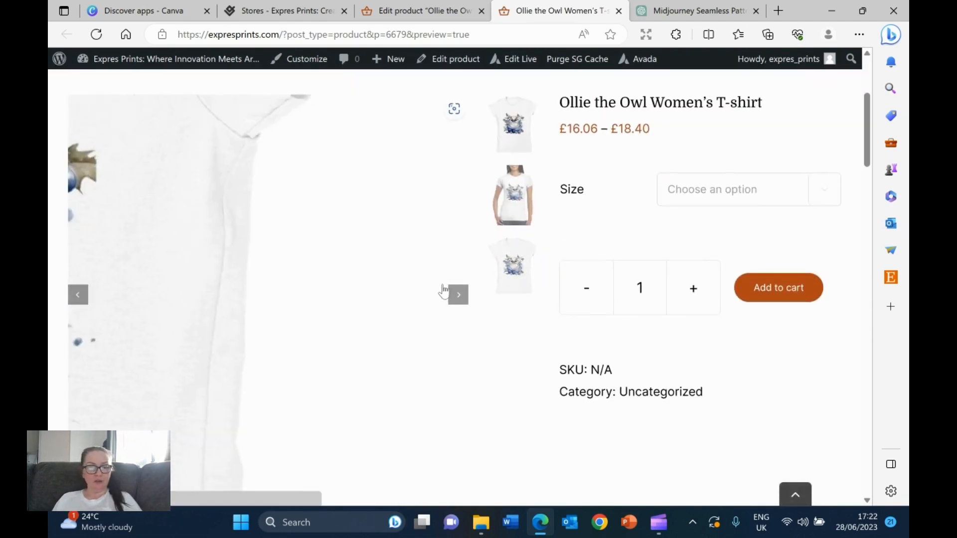
pyautogui.click(459, 295)
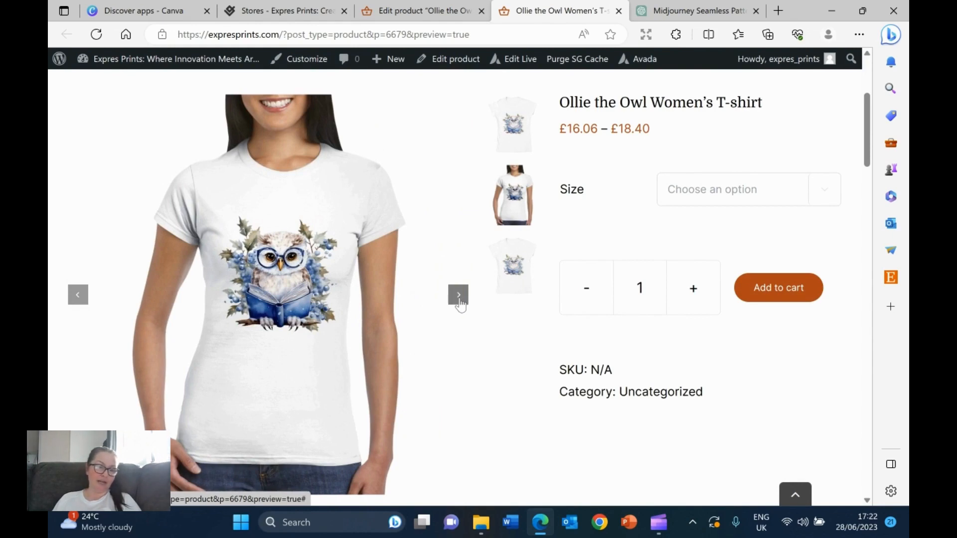
pyautogui.click(459, 299)
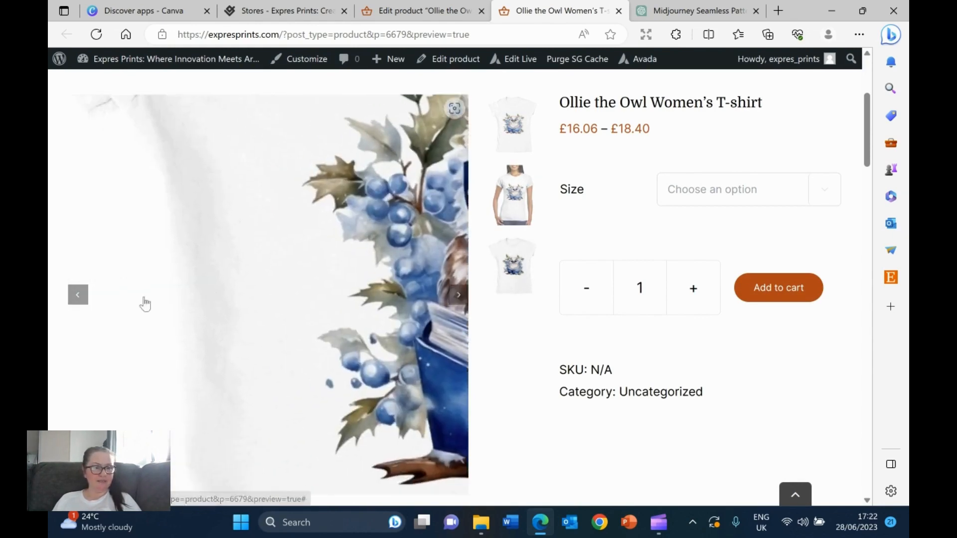
# - Browse the T-shirt's gallery images back and forth on the product preview page
pyautogui.click(77, 301)
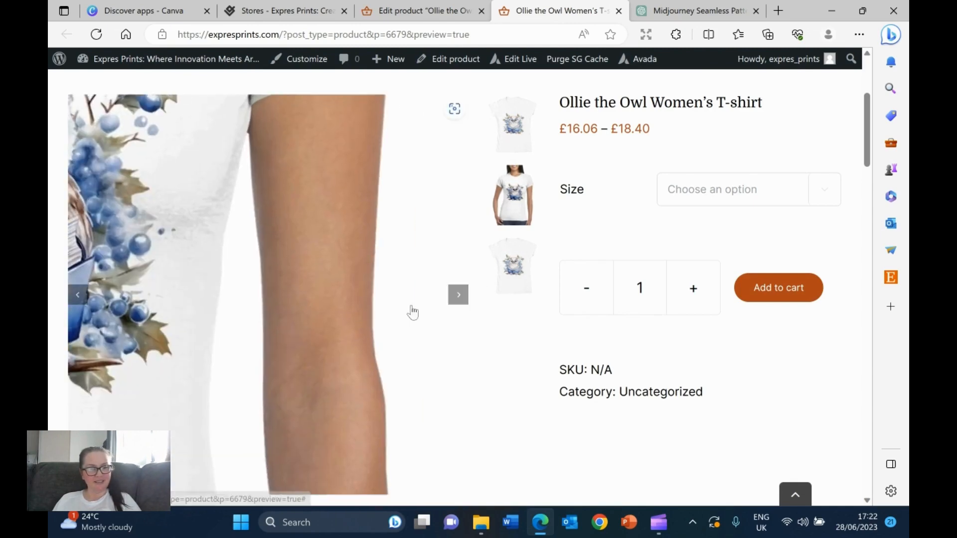
pyautogui.click(459, 301)
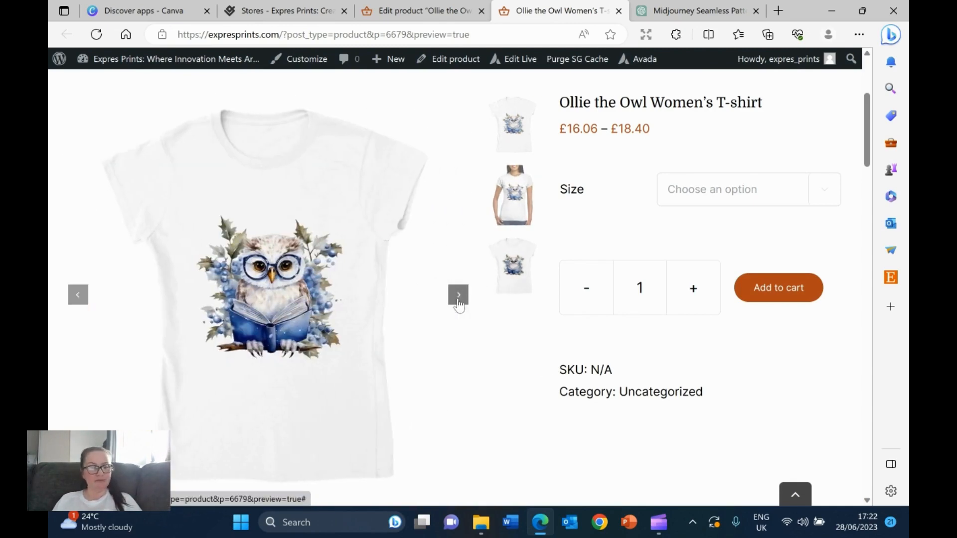
pyautogui.click(78, 300)
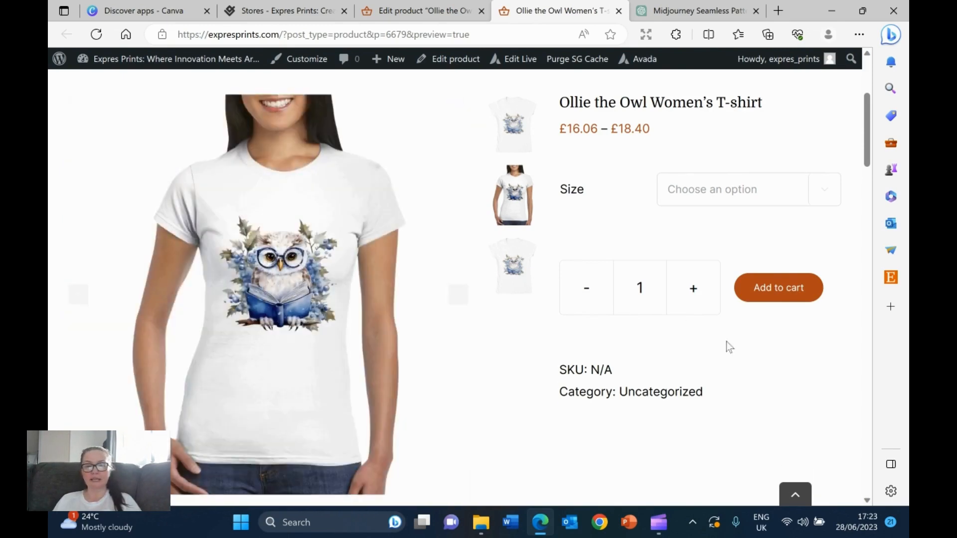
# - Review the product's description and additional information sections on the preview page
pyautogui.scroll(-12, 720, 338)
pyautogui.scroll(5, 714, 338)
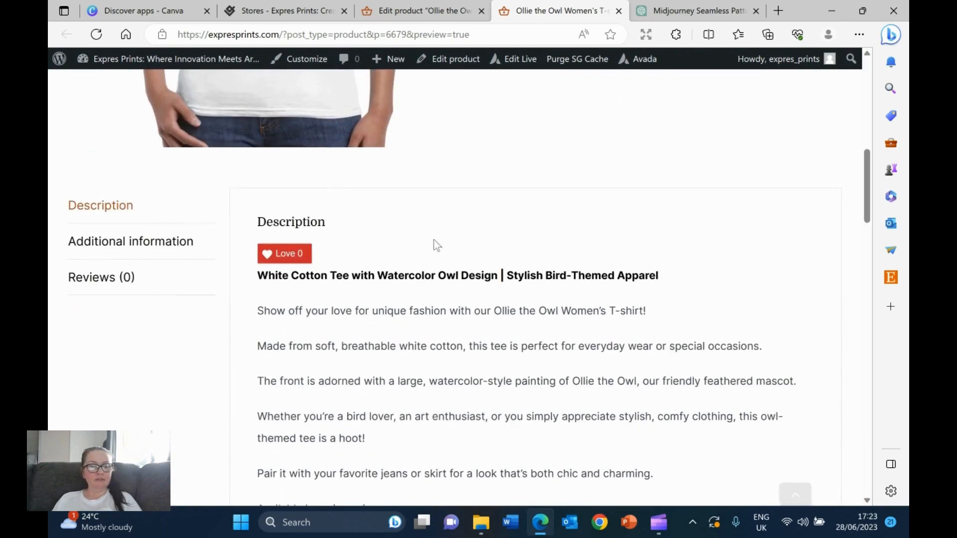
pyautogui.click(162, 250)
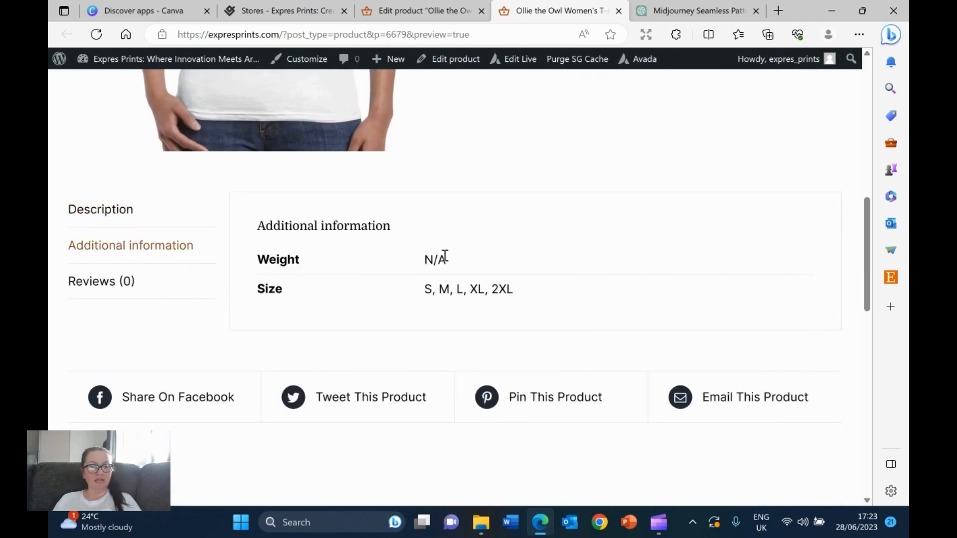
pyautogui.click(112, 211)
pyautogui.scroll(-3, 441, 319)
pyautogui.scroll(3, 435, 307)
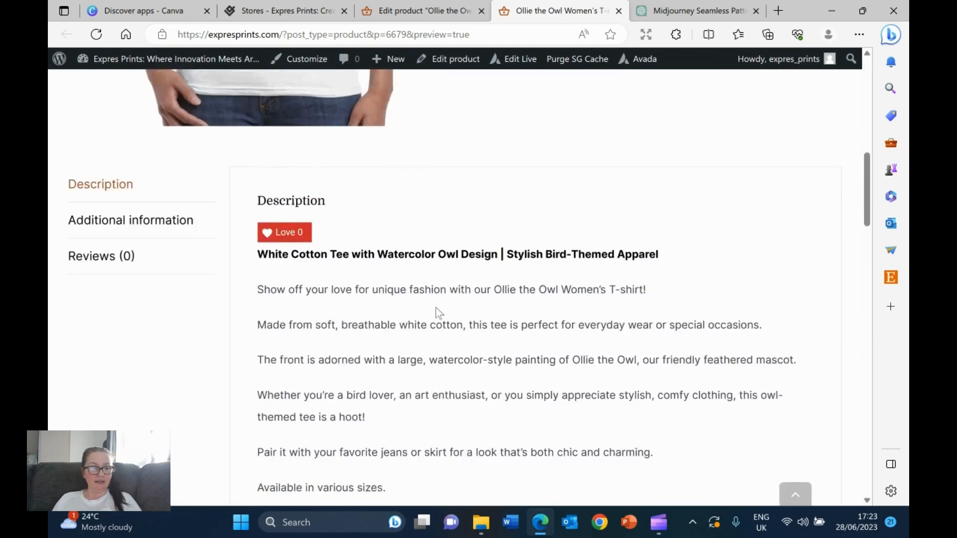
# - Mark the product as loved and check the layout of its size guide and care instructions
pyautogui.click(282, 257)
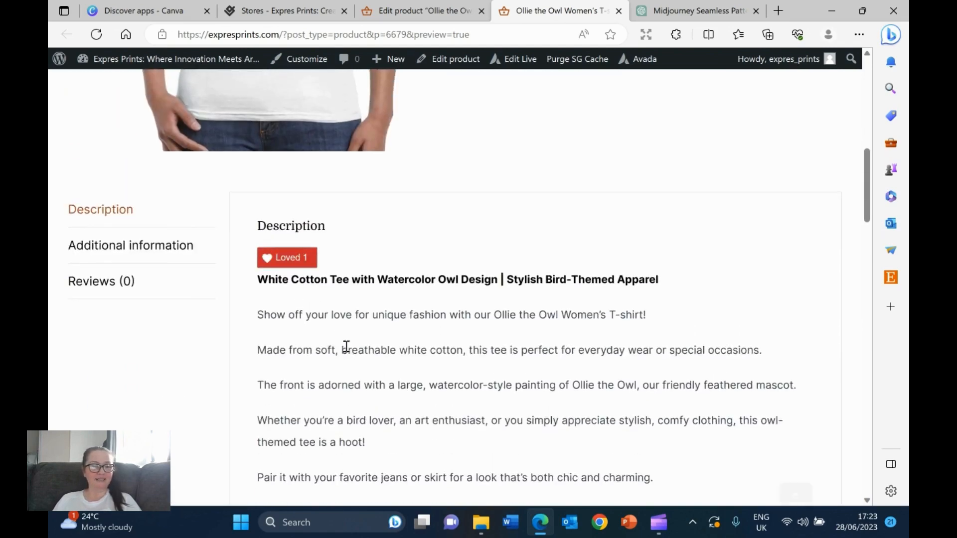
pyautogui.scroll(-10, 364, 334)
pyautogui.scroll(-3, 376, 322)
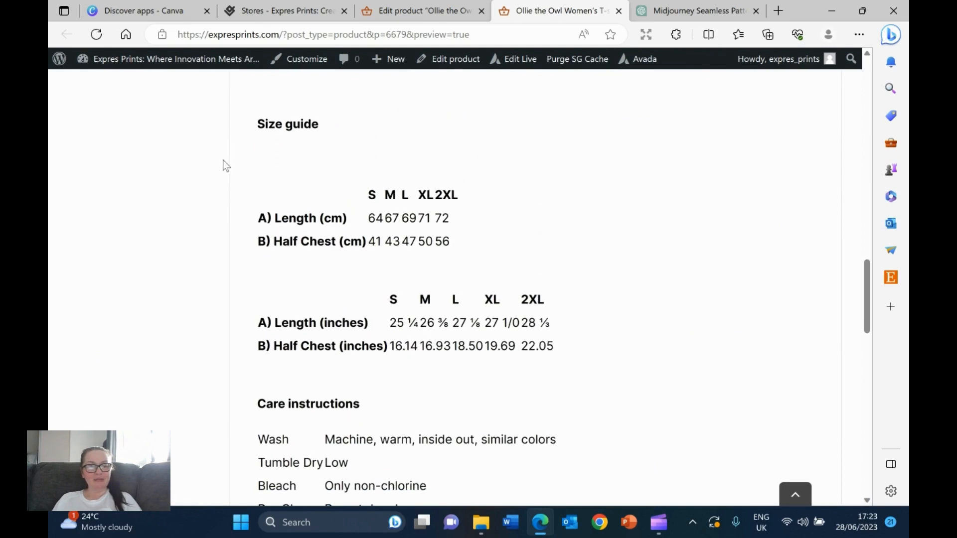
pyautogui.scroll(-5, 389, 329)
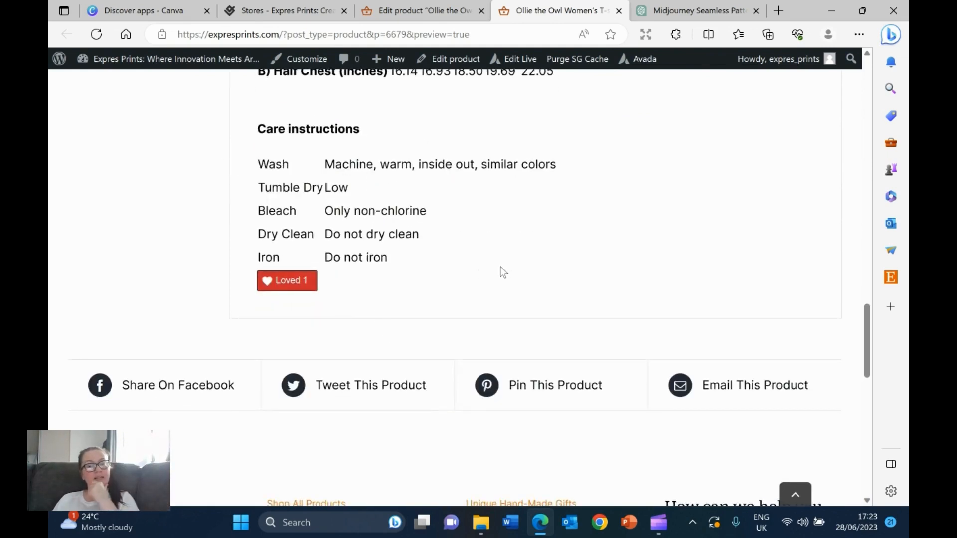
pyautogui.scroll(5, 487, 264)
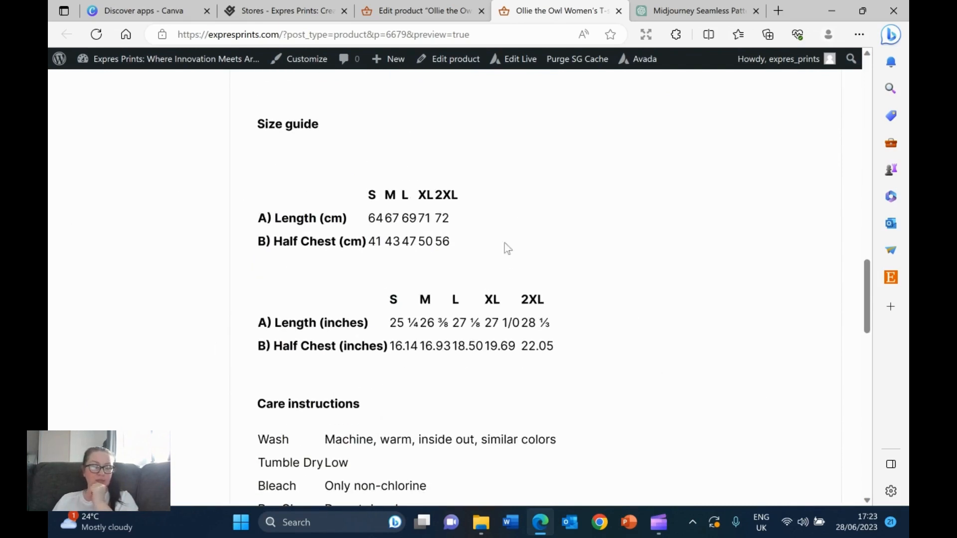
pyautogui.scroll(8, 554, 294)
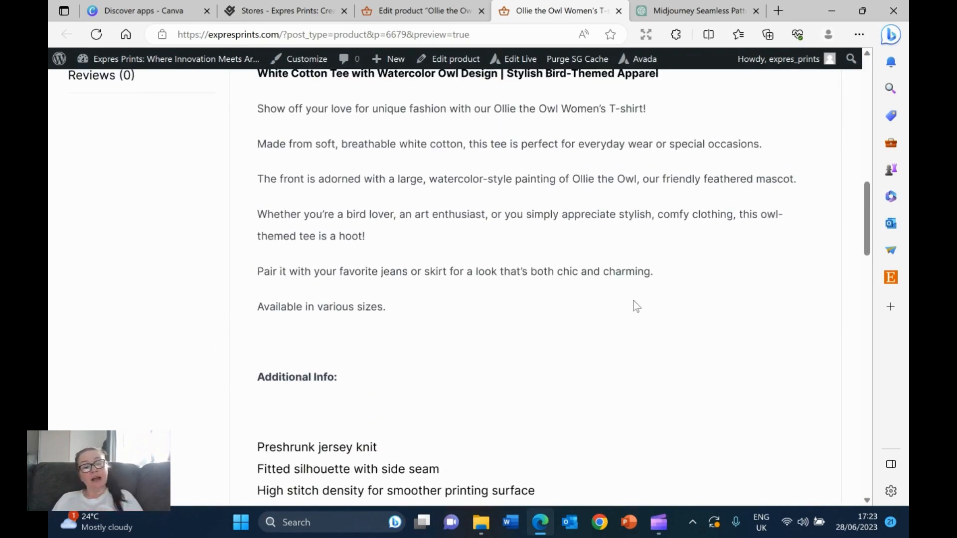
# - Return to the product editor and delete the extra blank lines around the "Additional Info:" heading in the description
pyautogui.click(281, 10)
pyautogui.click(408, 11)
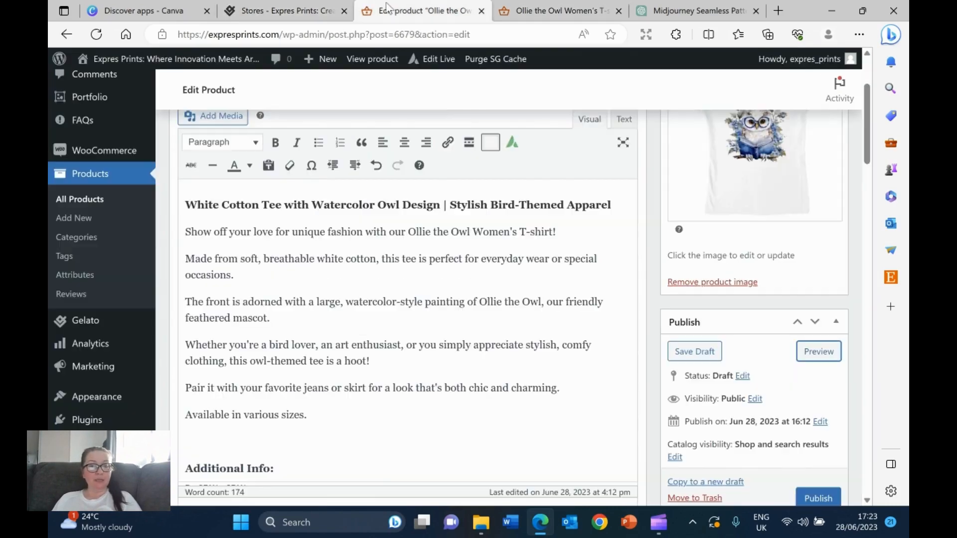
pyautogui.scroll(-3, 318, 320)
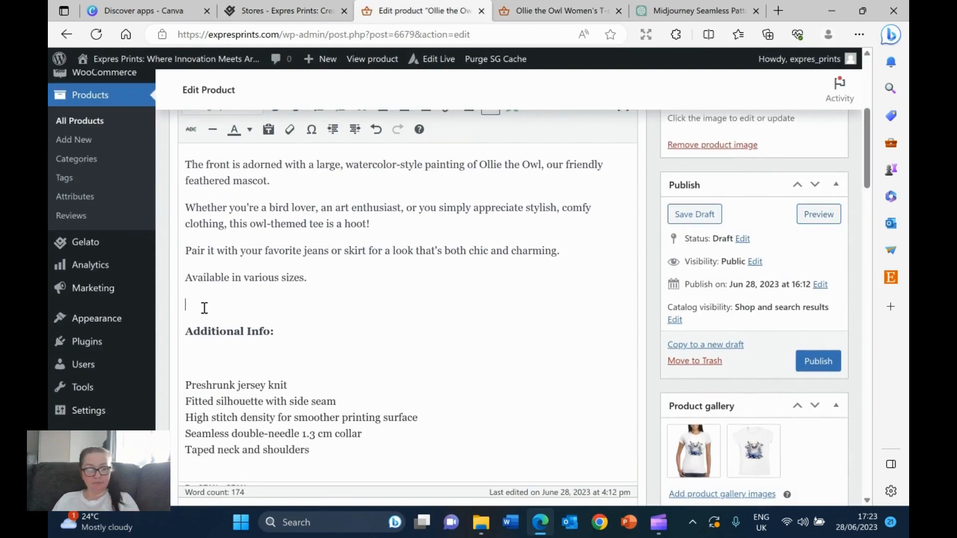
pyautogui.click(192, 331)
pyautogui.press('BackSpace')
# - Delete the surplus blank lines above and below the "Size guide" heading
pyautogui.scroll(-5, 192, 331)
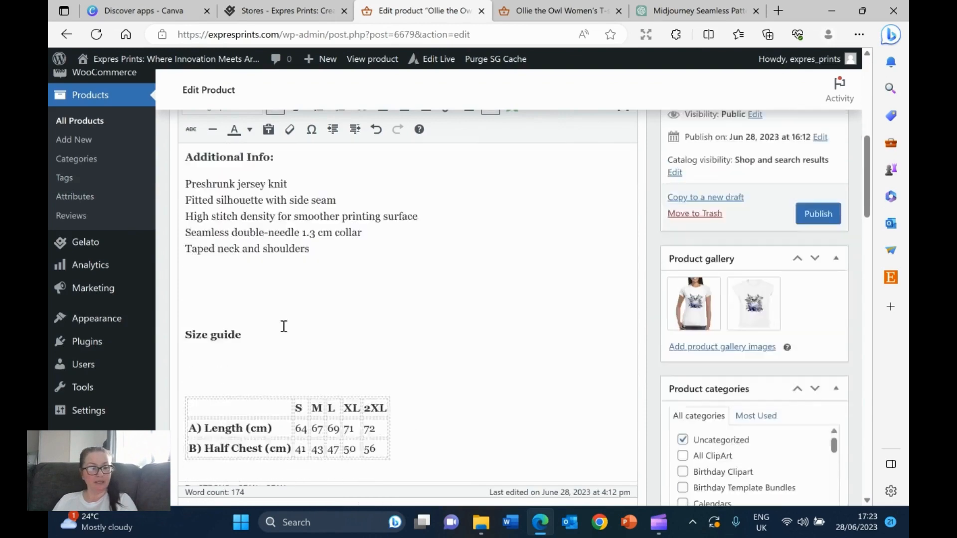
pyautogui.press('BackSpace')
pyautogui.press('BackSpace')
pyautogui.press('BackSpace')
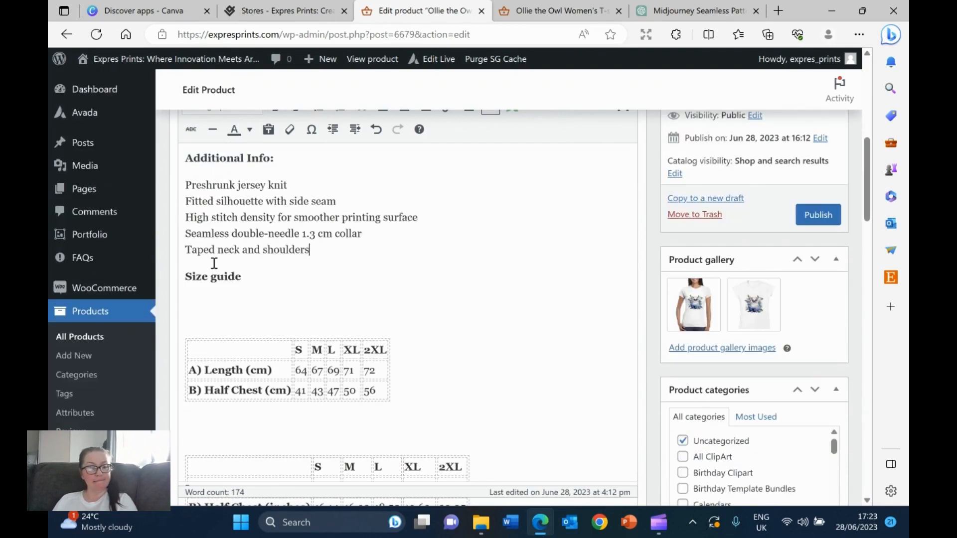
pyautogui.press('BackSpace')
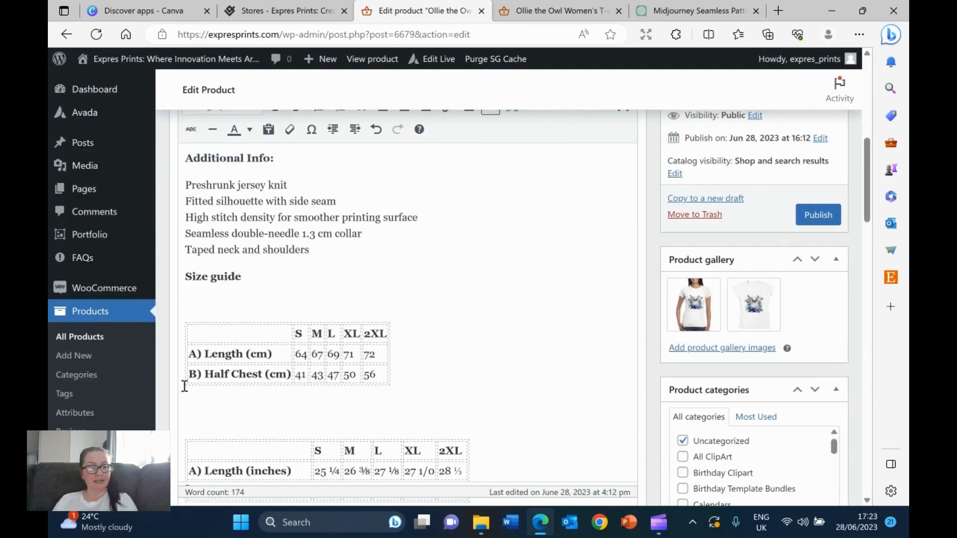
# - Remove one extra blank line between the two size tables and one above the "Care instructions" heading
pyautogui.click(200, 414)
pyautogui.press('BackSpace')
pyautogui.scroll(-4, 273, 377)
pyautogui.scroll(-2, 166, 234)
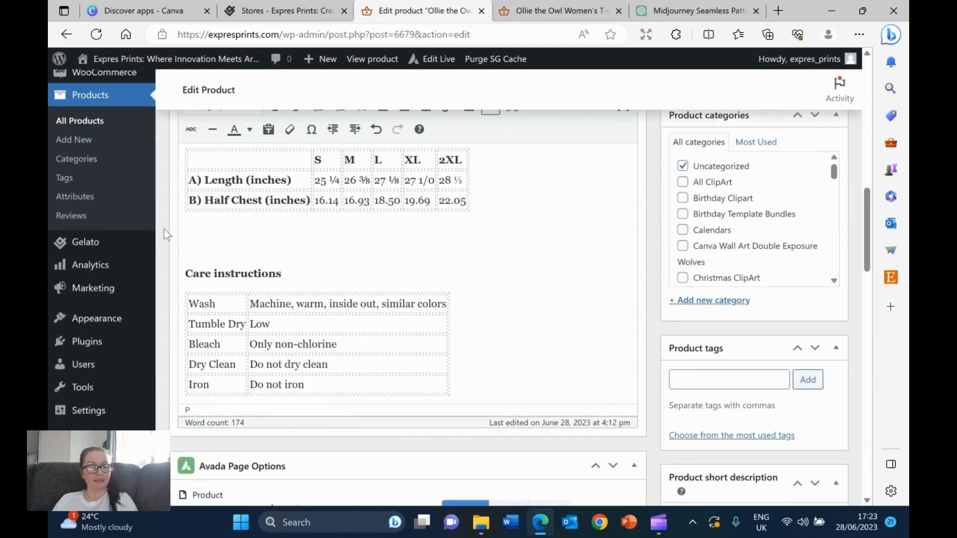
pyautogui.click(192, 241)
pyautogui.press('BackSpace')
pyautogui.scroll(-5, 369, 274)
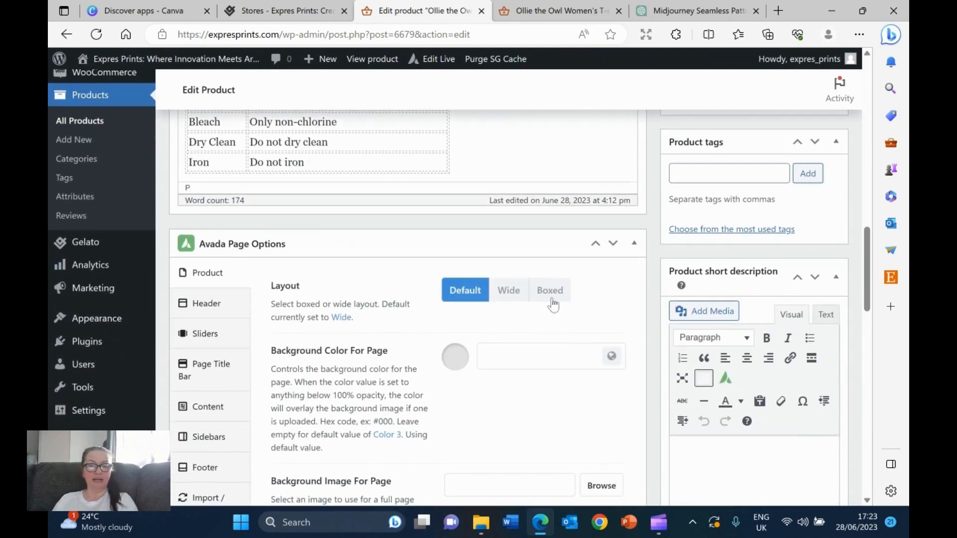
# - Take the product out of Uncategorized and add a new product category named "Women's T-Shirts"
pyautogui.scroll(12, 794, 345)
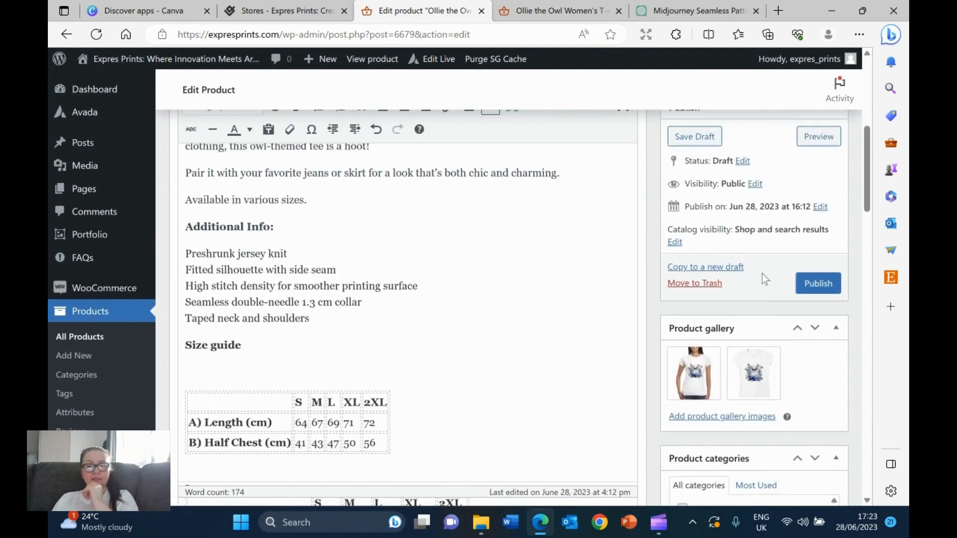
pyautogui.scroll(-5, 762, 274)
pyautogui.scroll(-1, 698, 309)
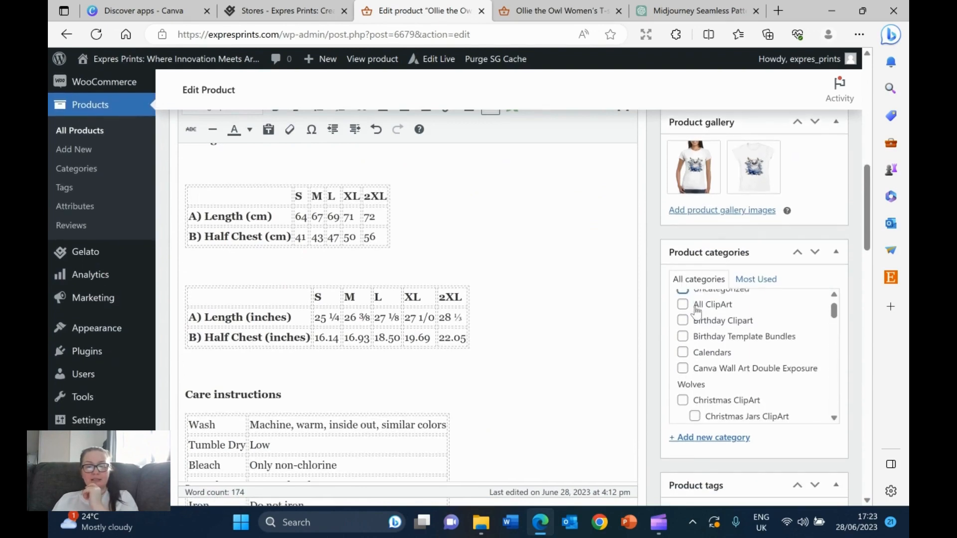
pyautogui.click(711, 438)
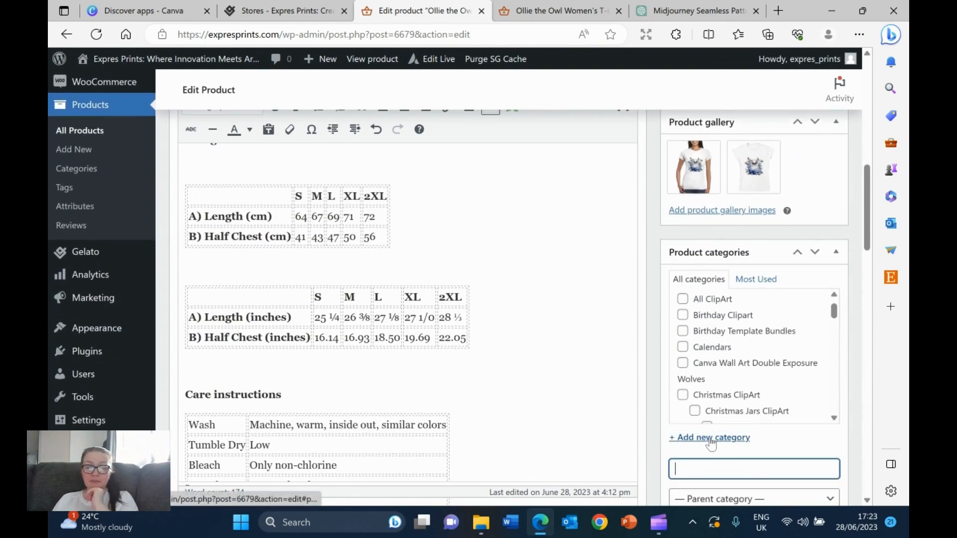
pyautogui.scroll(-3, 713, 443)
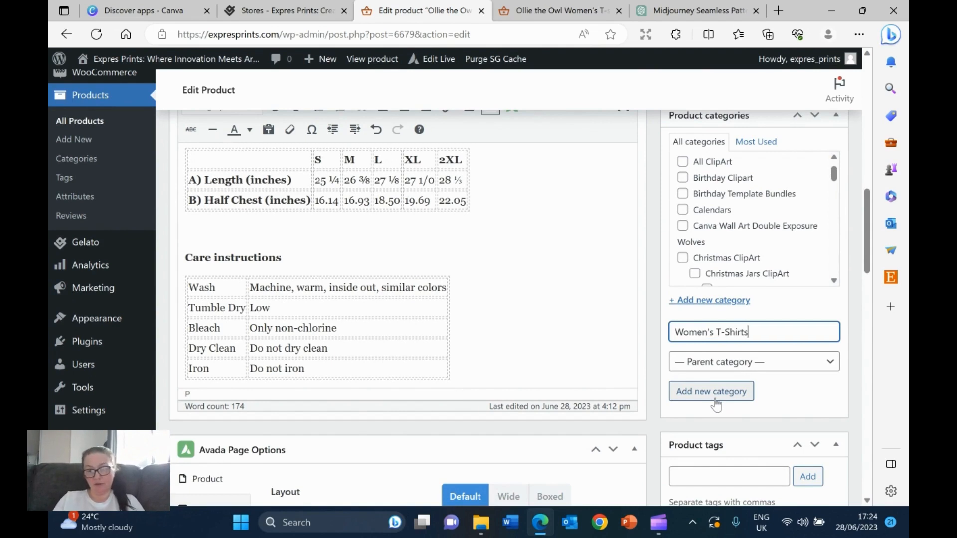
pyautogui.click(712, 403)
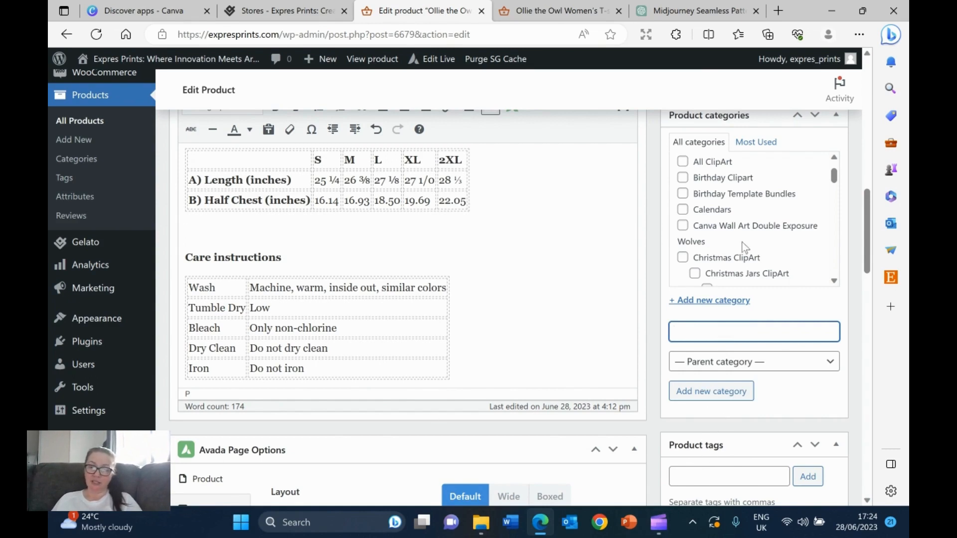
# - Look through the existing product categories and also assign the product to Gifts
pyautogui.scroll(-8, 745, 239)
pyautogui.scroll(-10, 747, 236)
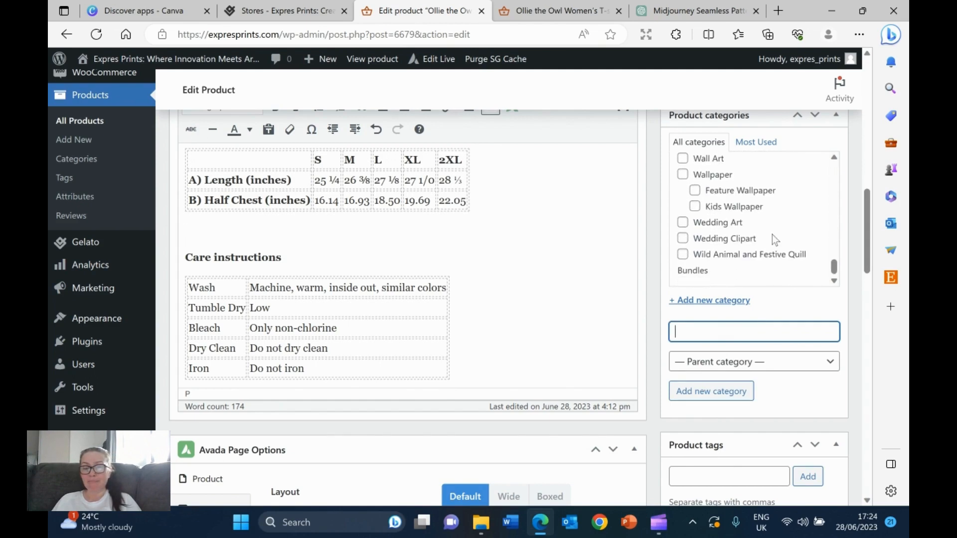
pyautogui.scroll(5, 758, 241)
pyautogui.scroll(10, 751, 244)
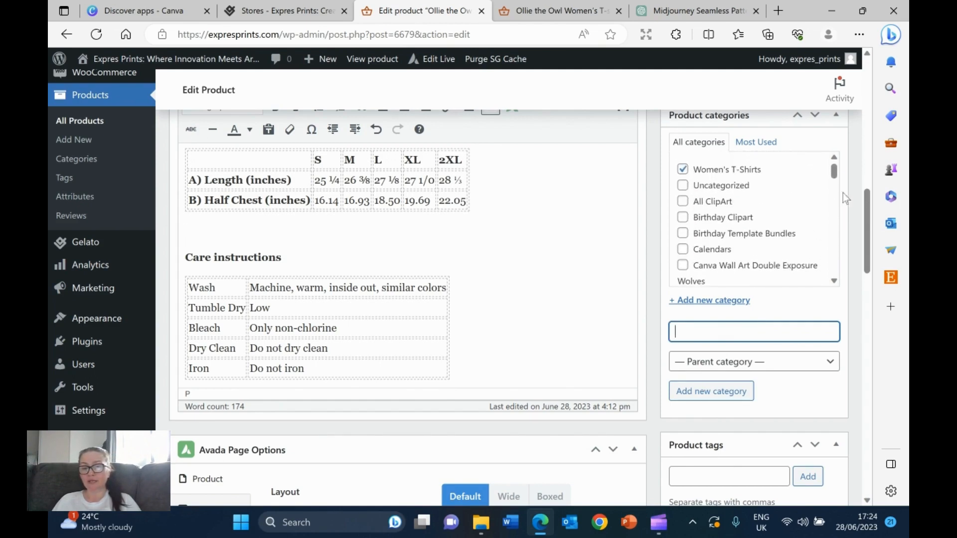
pyautogui.scroll(-5, 732, 198)
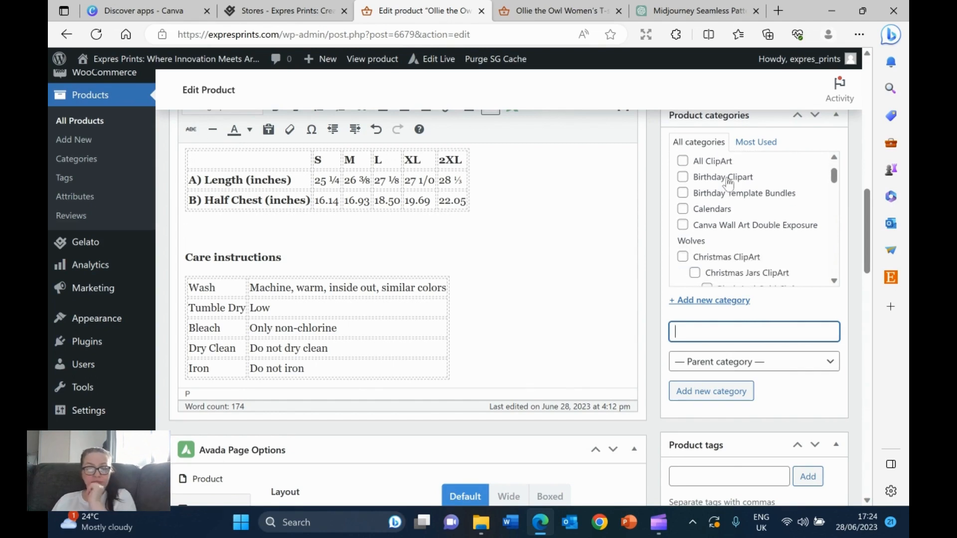
pyautogui.scroll(-3, 699, 197)
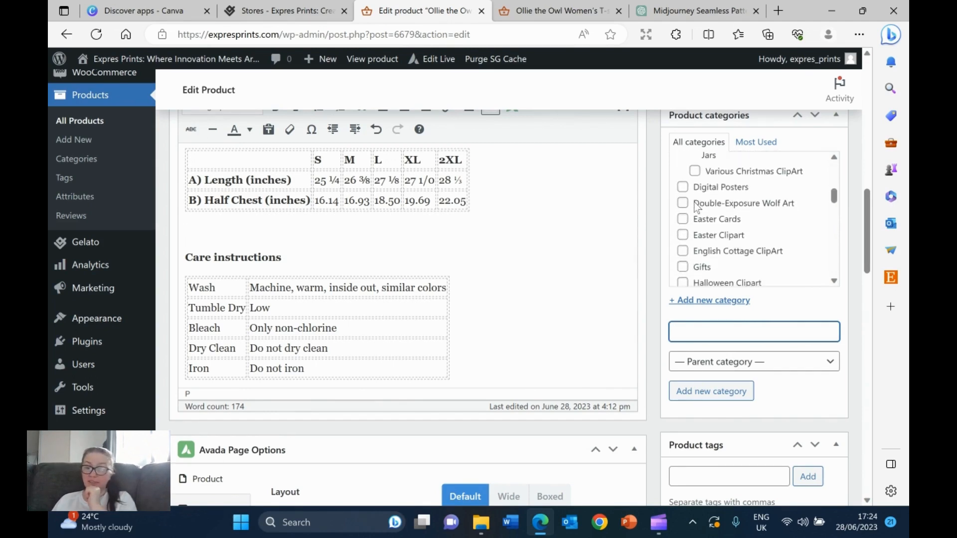
pyautogui.click(683, 207)
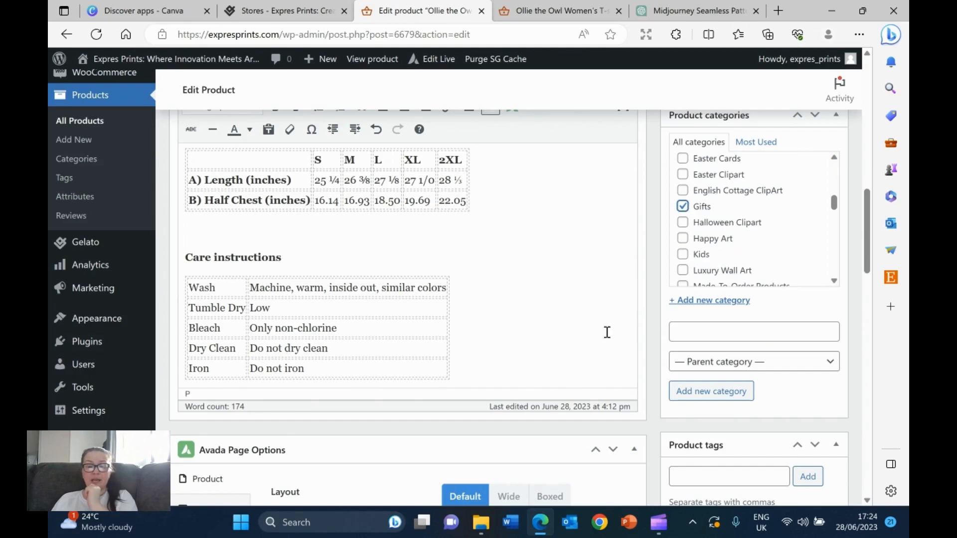
# - Save the updated product draft and purge the site's SG Cache
pyautogui.scroll(10, 453, 279)
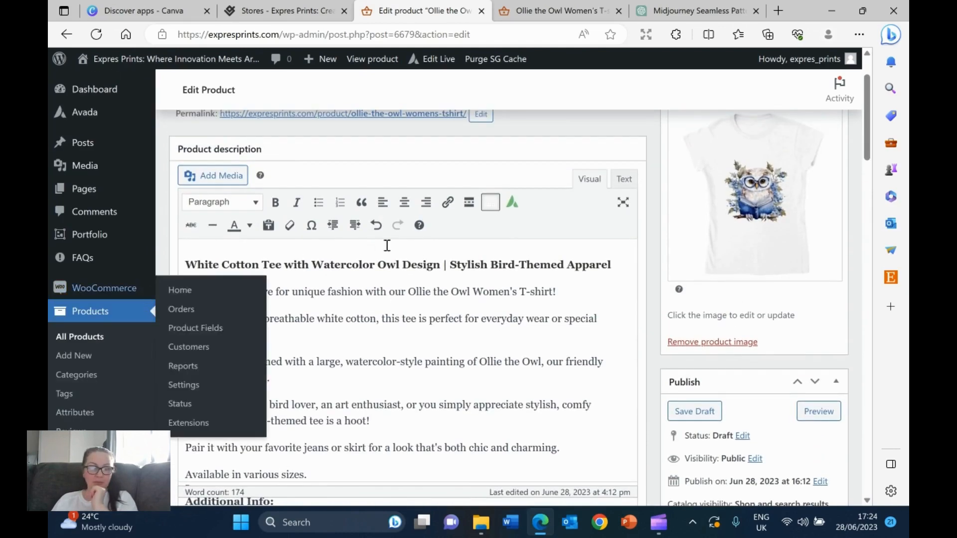
pyautogui.scroll(2, 417, 248)
pyautogui.scroll(-3, 680, 279)
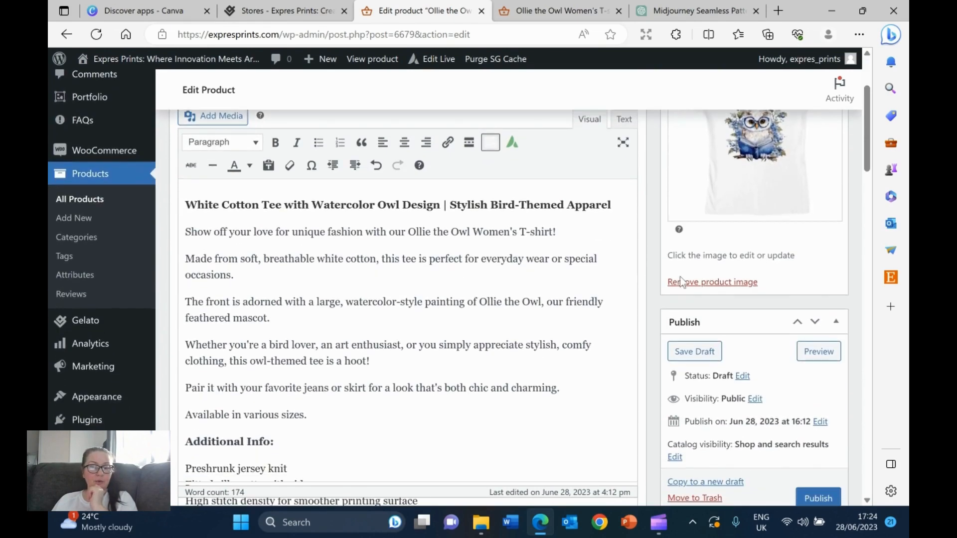
pyautogui.click(696, 352)
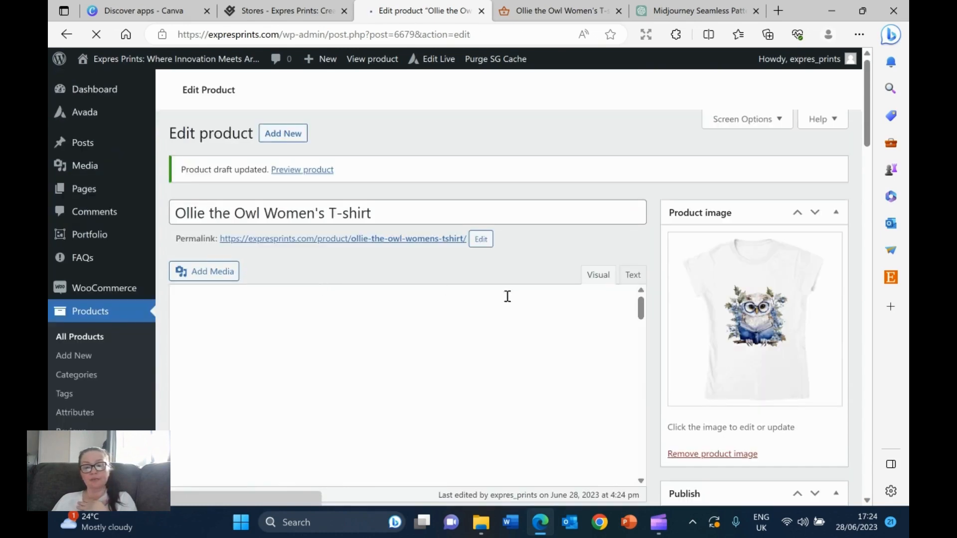
pyautogui.scroll(-20, 753, 367)
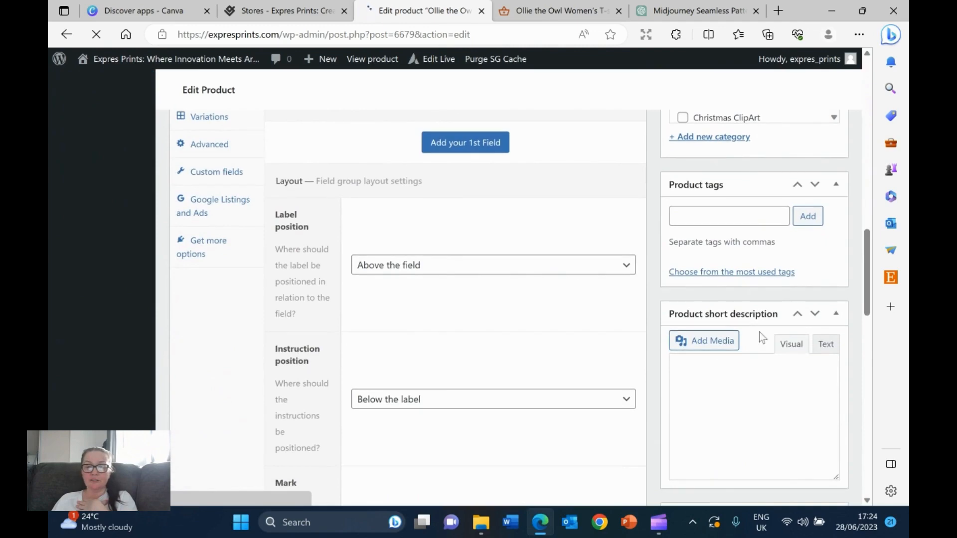
pyautogui.scroll(7, 510, 344)
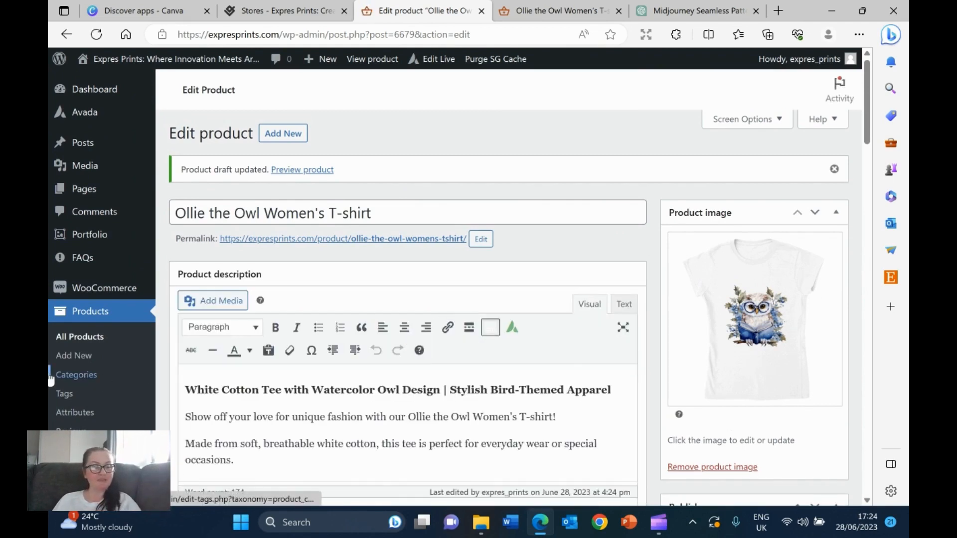
pyautogui.click(492, 62)
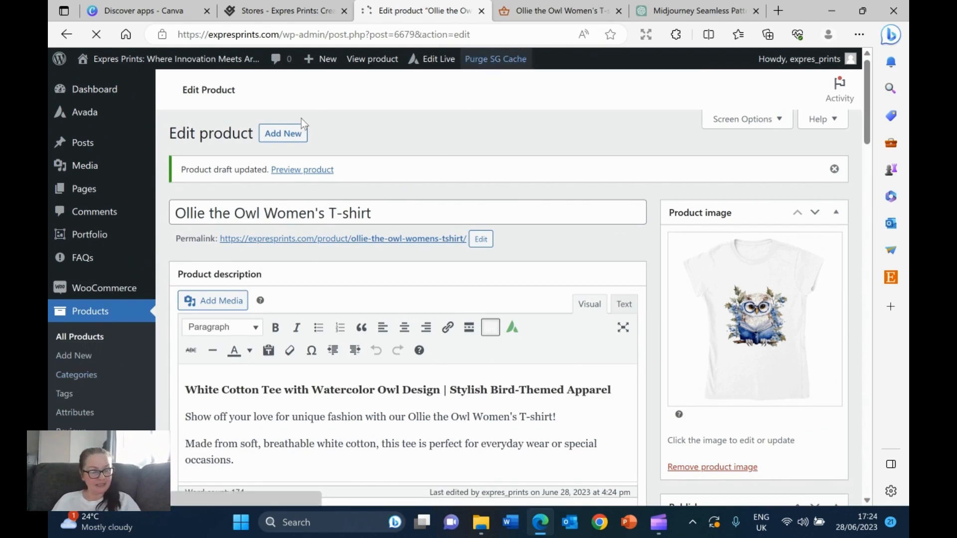
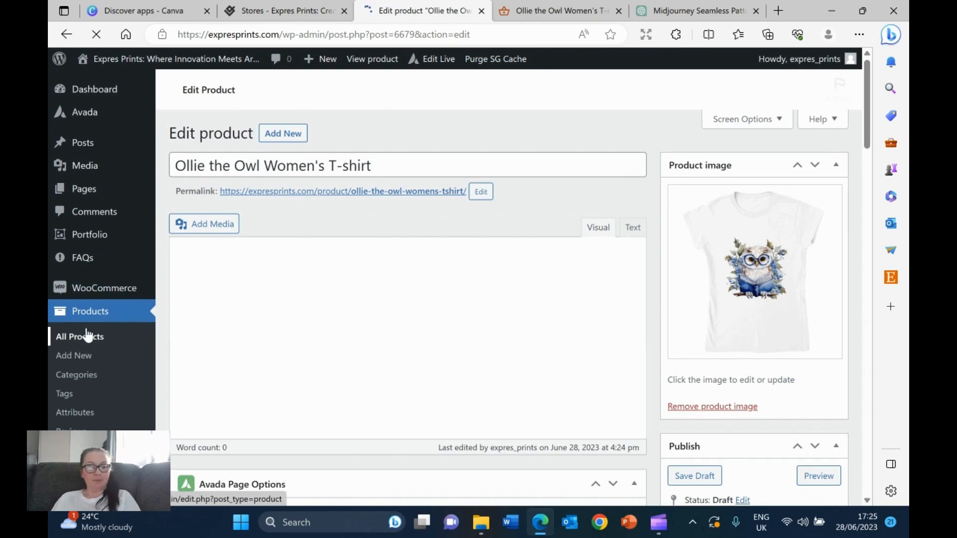
# - Open the list of all products, and switch to Canva to open the Smartmockups apparel collection for T-shirts
pyautogui.click(90, 339)
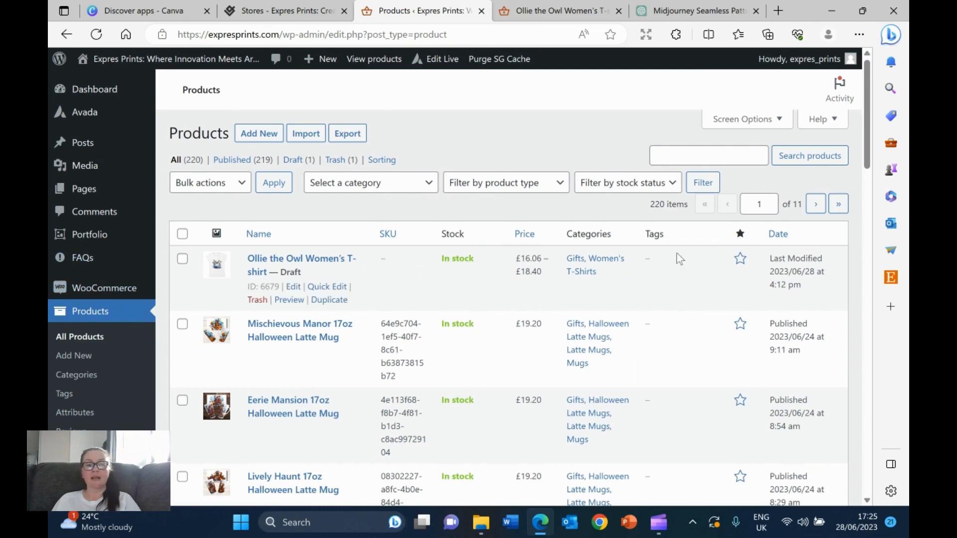
pyautogui.click(163, 11)
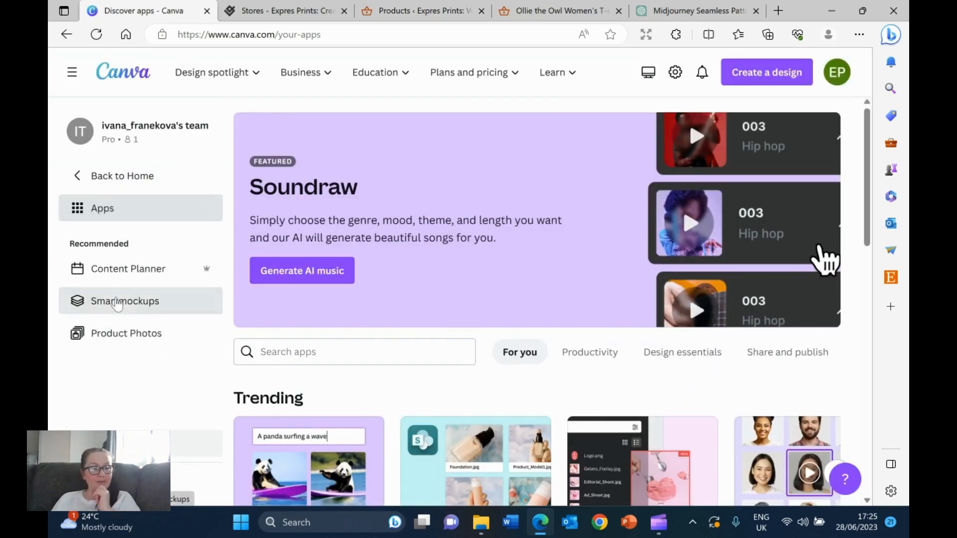
pyautogui.click(144, 301)
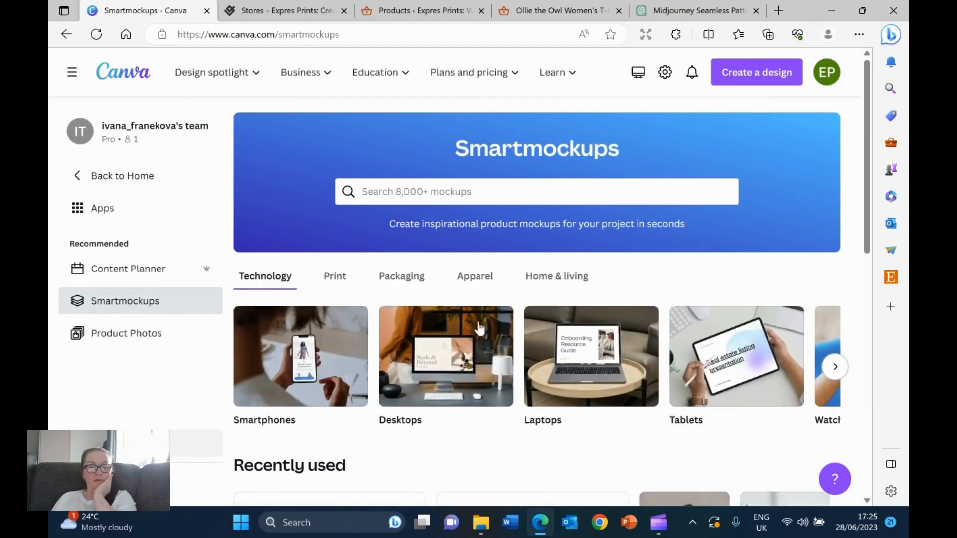
pyautogui.click(481, 279)
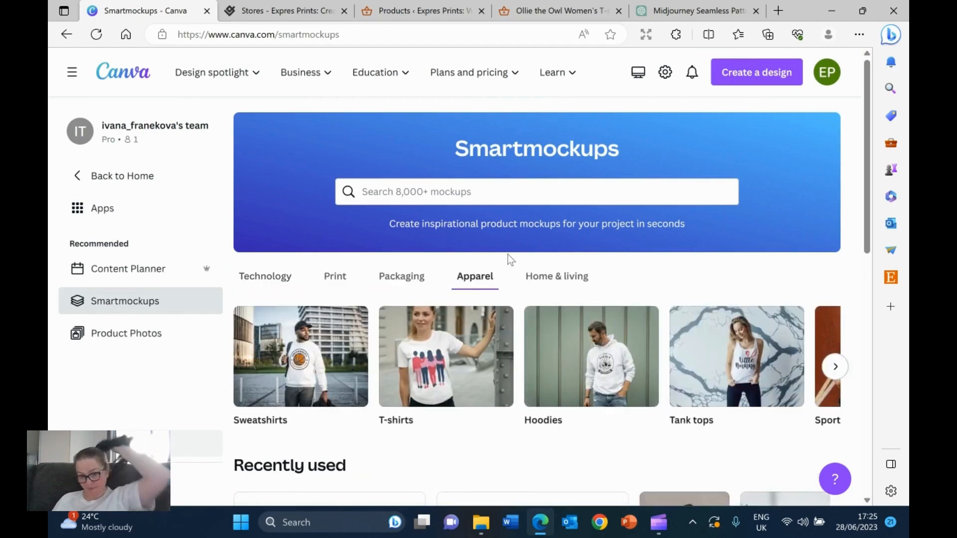
pyautogui.click(431, 367)
pyautogui.scroll(-4, 495, 312)
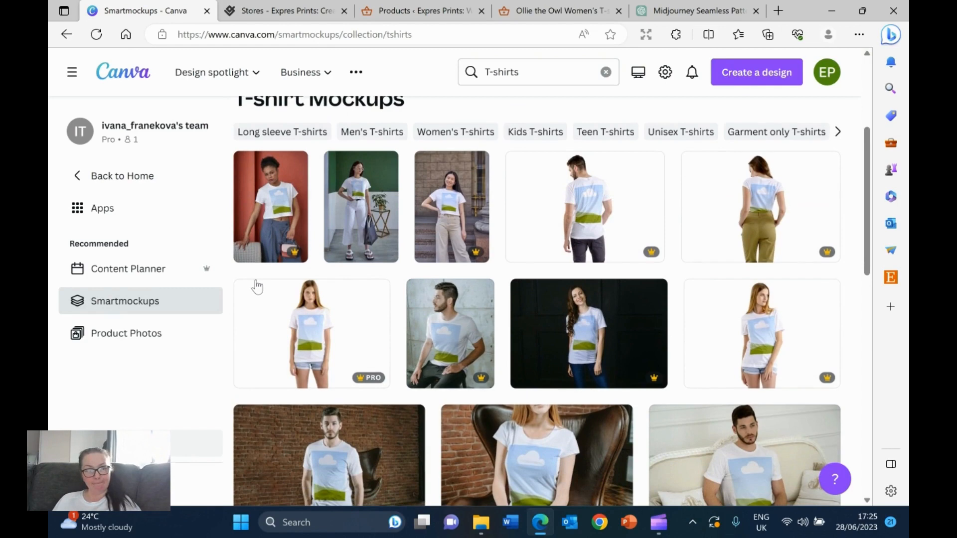
# - Choose the T-shirt mockup of the woman seated in a brown leather armchair and apply the uploaded image "2 upscaled.png" to it
pyautogui.scroll(-4, 416, 280)
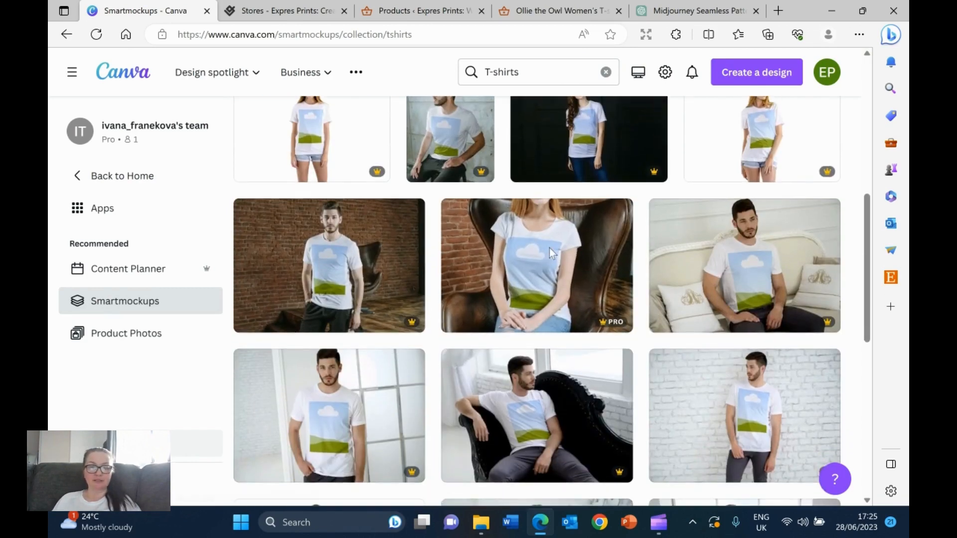
pyautogui.click(550, 254)
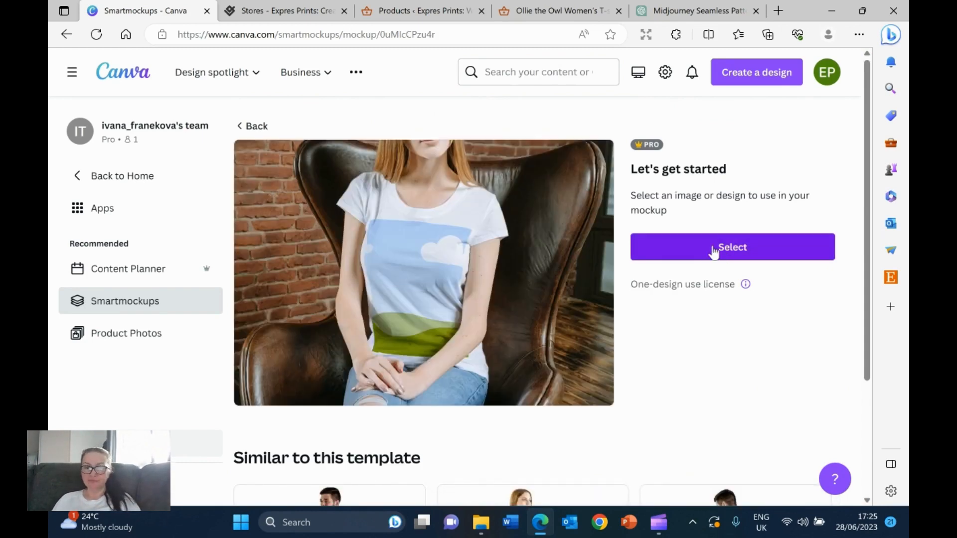
pyautogui.click(714, 249)
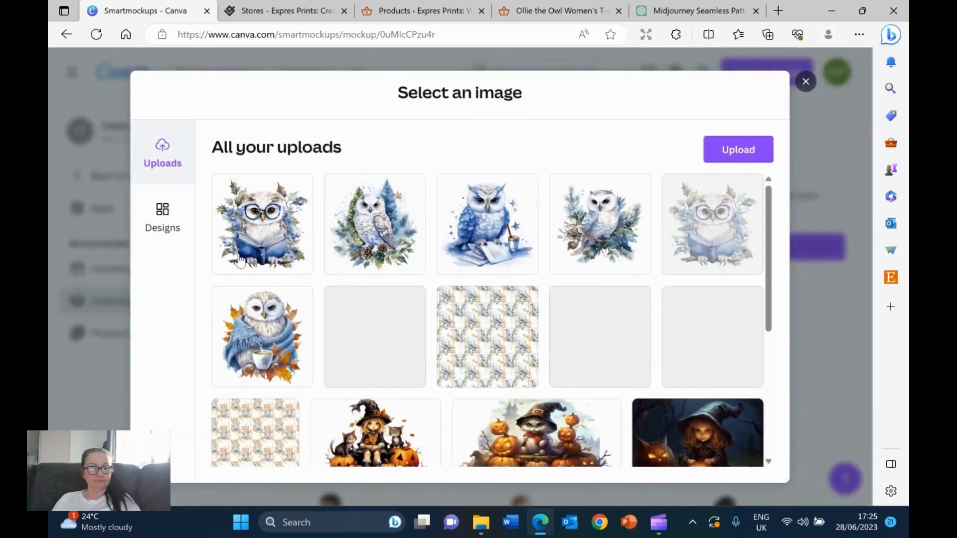
pyautogui.click(248, 224)
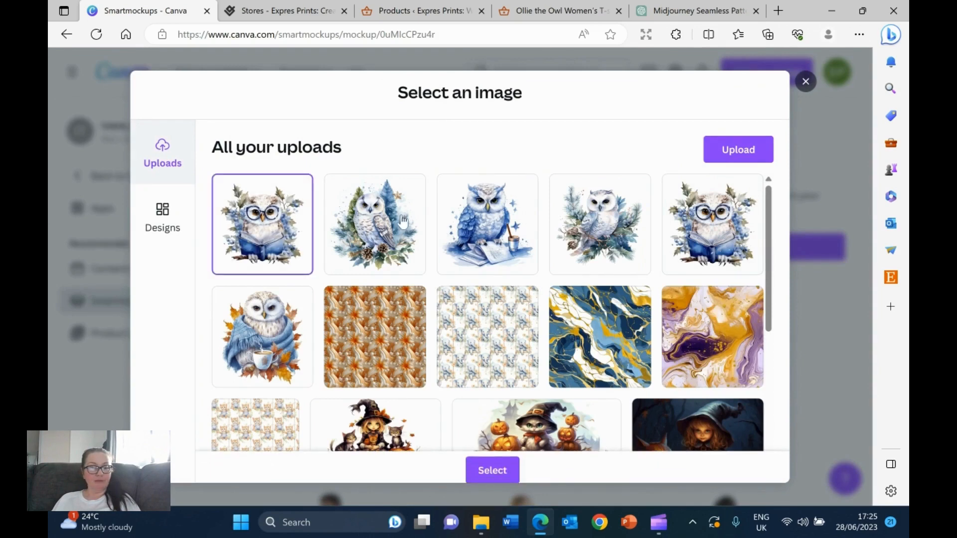
pyautogui.click(511, 466)
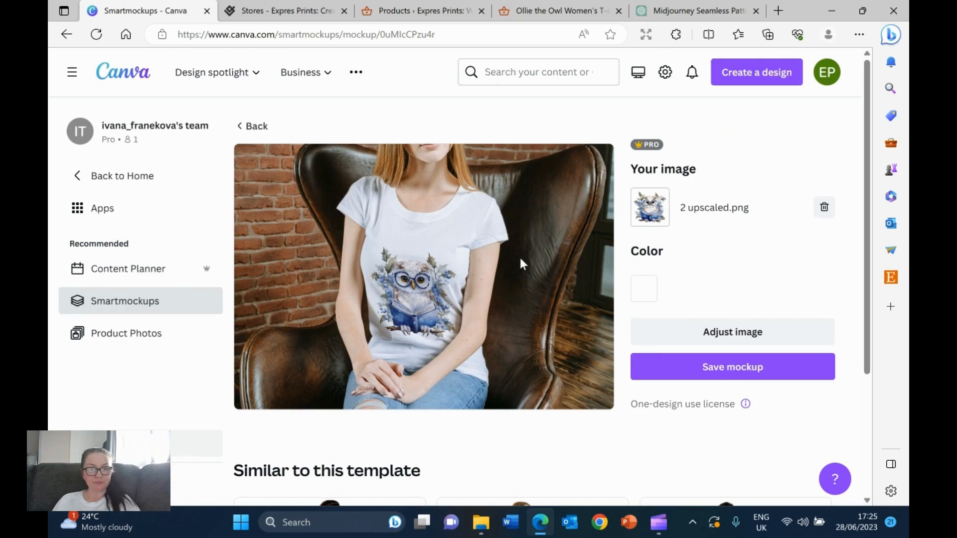
# - Adjust the owl image on the mockup by aligning it to the top of the print area, and save the adjustment
pyautogui.click(717, 335)
pyautogui.moveTo(446, 307); pyautogui.dragTo(446, 280)
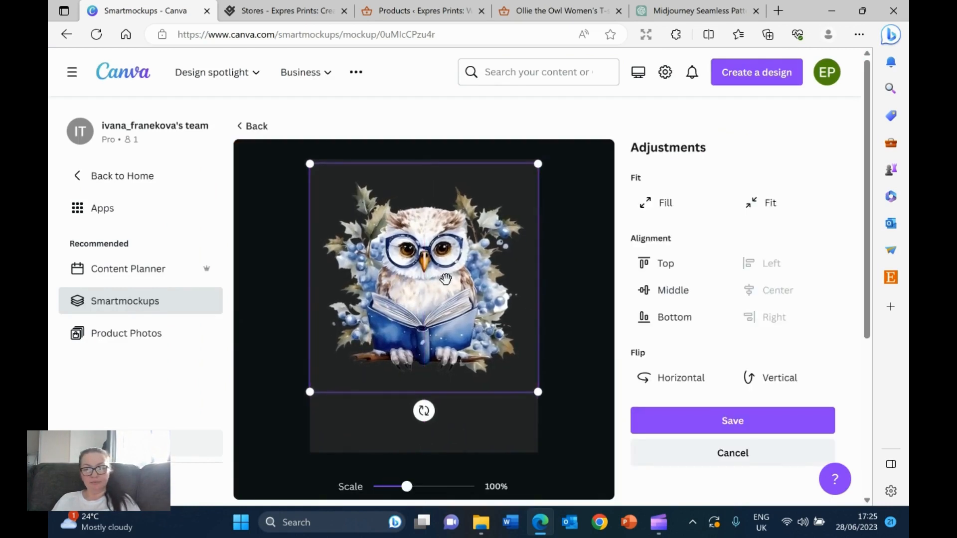
pyautogui.click(670, 267)
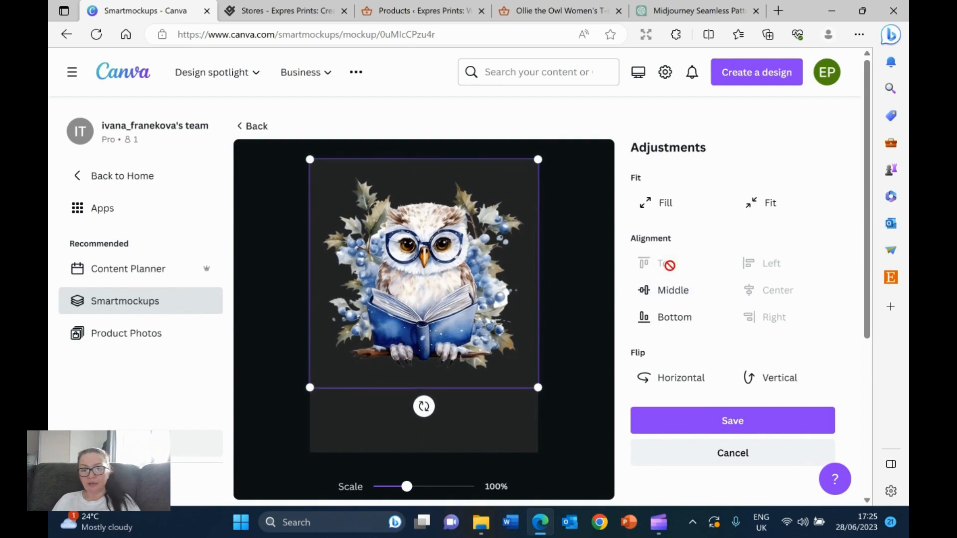
pyautogui.click(674, 294)
pyautogui.click(667, 265)
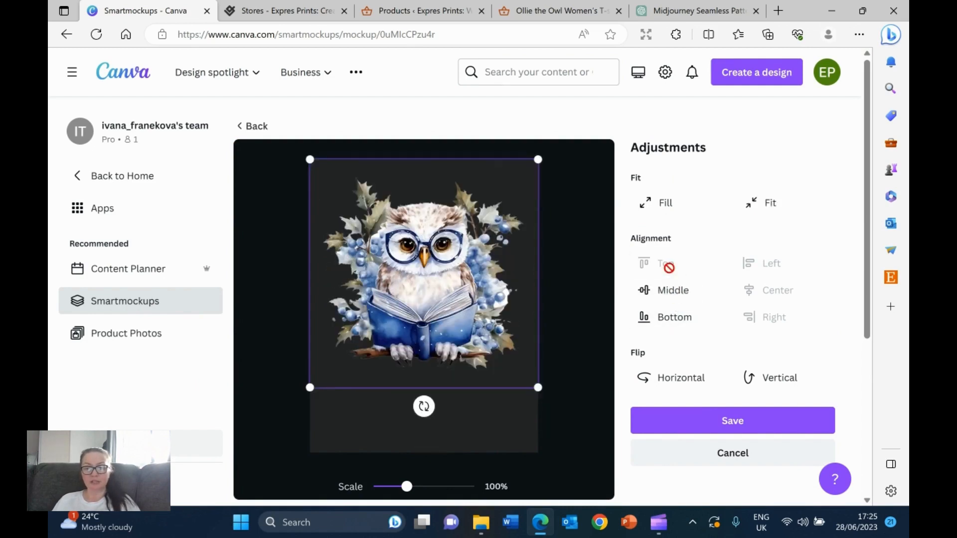
pyautogui.click(730, 418)
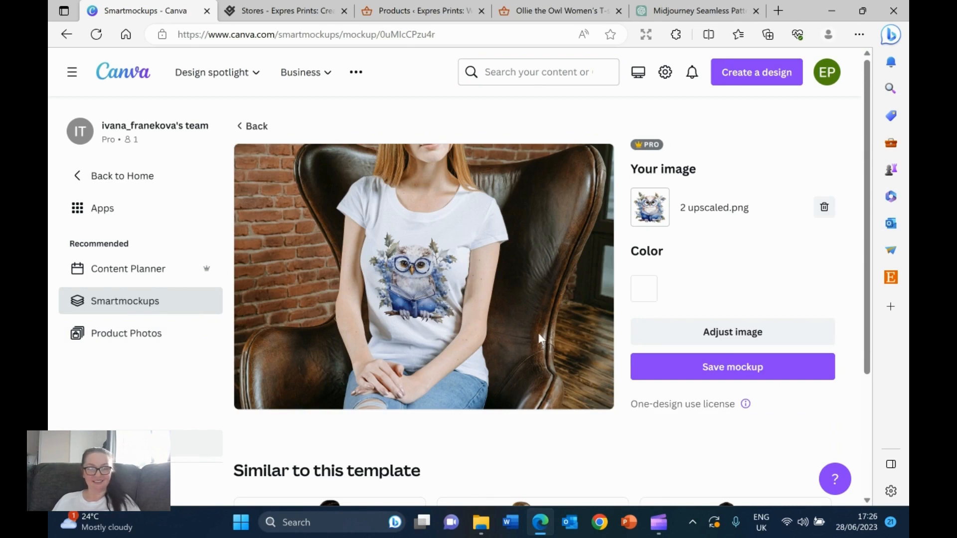
# - Save the armchair T-shirt mockup, download it as an image, and close the save dialog
pyautogui.click(731, 367)
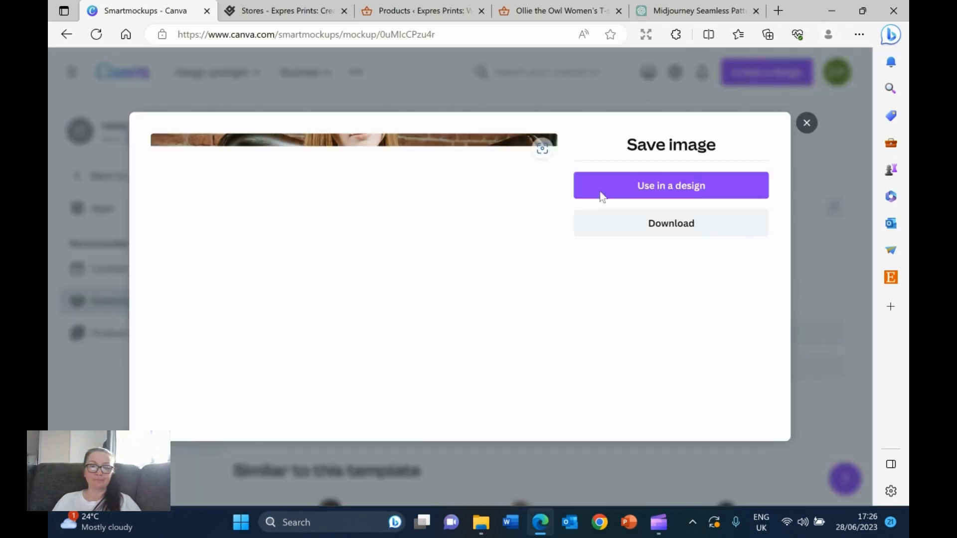
pyautogui.click(662, 226)
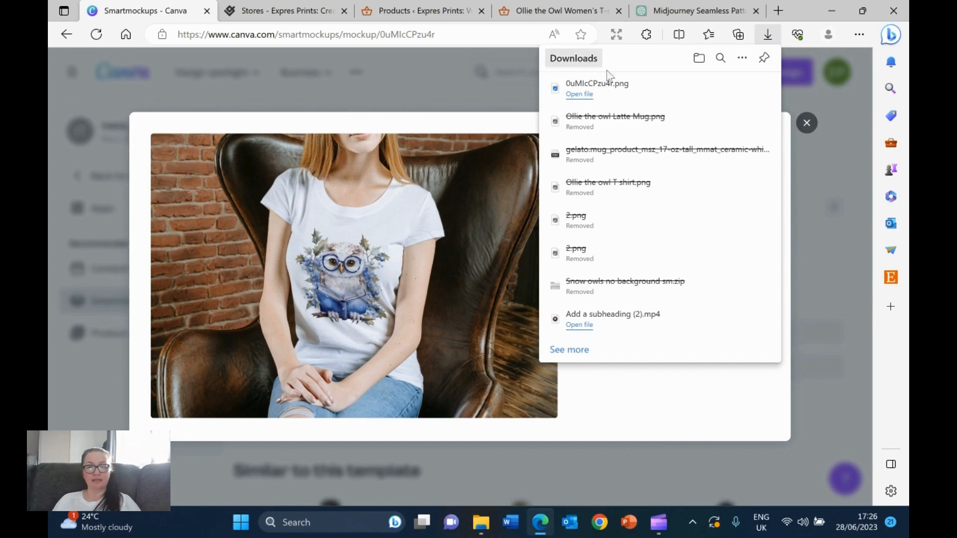
pyautogui.click(430, 85)
pyautogui.click(430, 85)
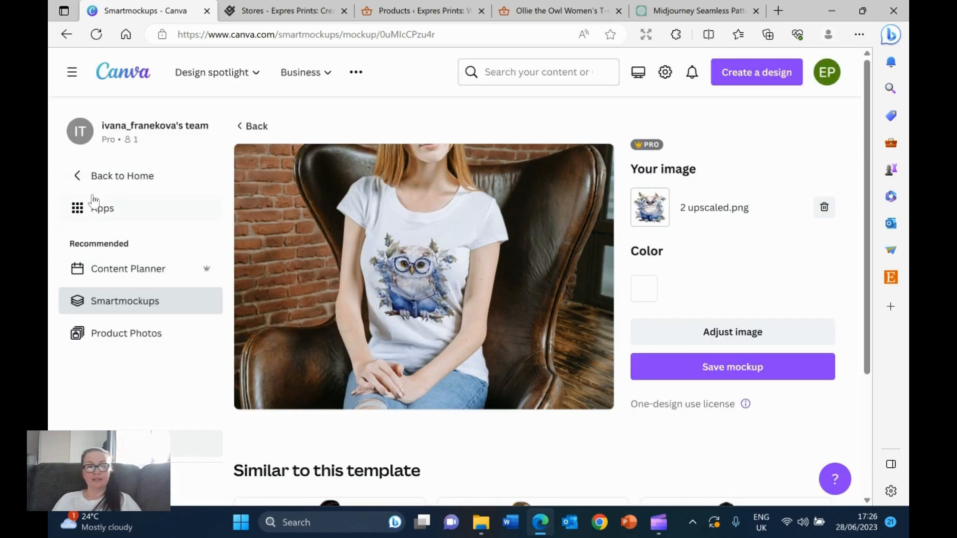
# - Return to the T-shirt mockup collection and look through the templates for another suitable female model
pyautogui.click(253, 131)
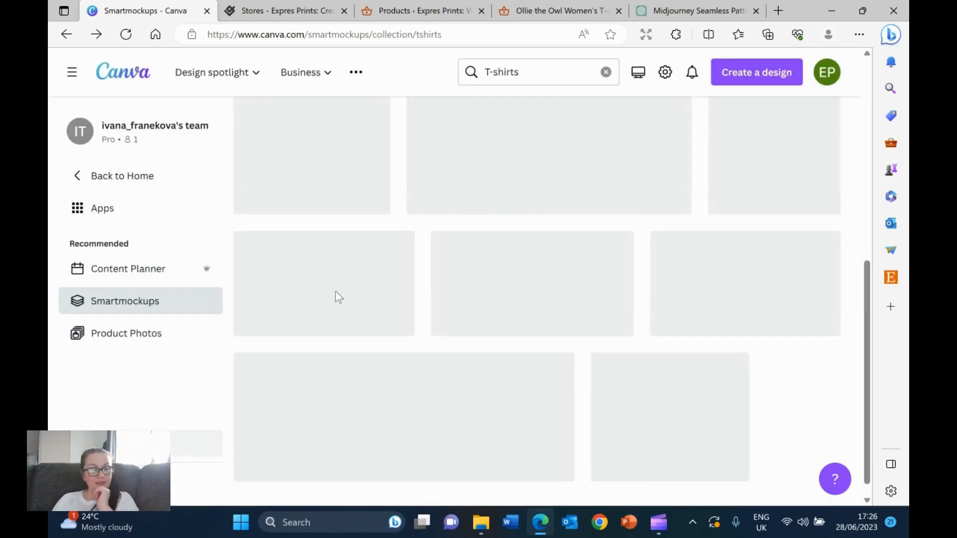
pyautogui.scroll(6, 313, 288)
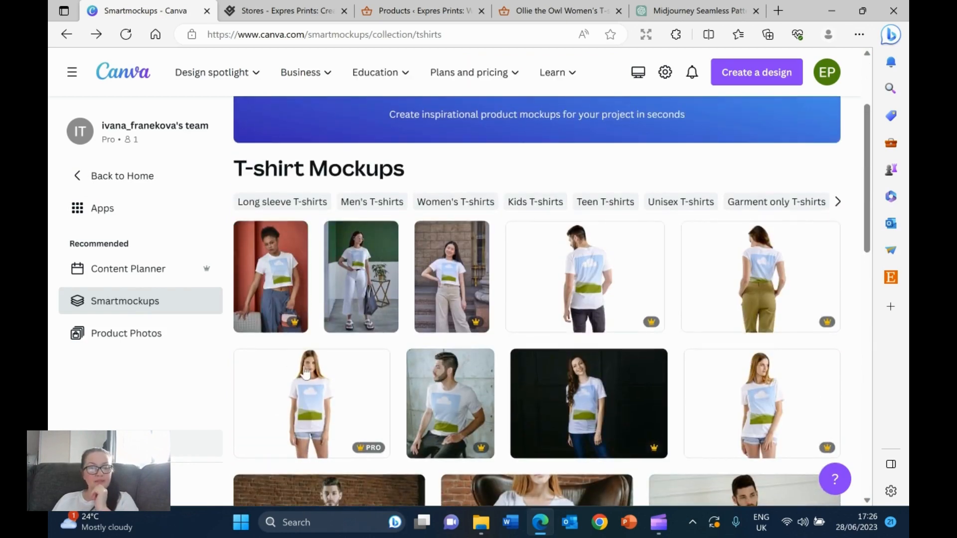
pyautogui.scroll(-4, 734, 323)
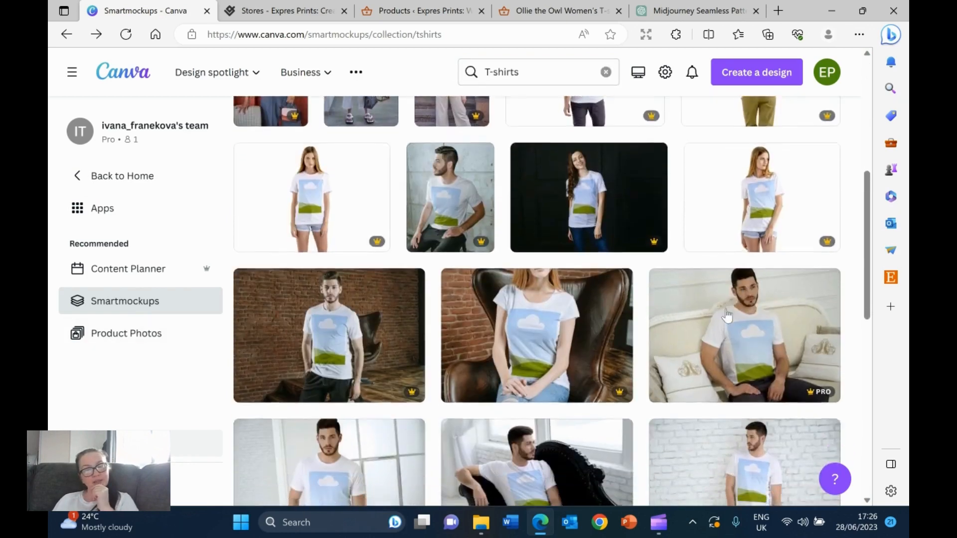
pyautogui.scroll(-10, 727, 314)
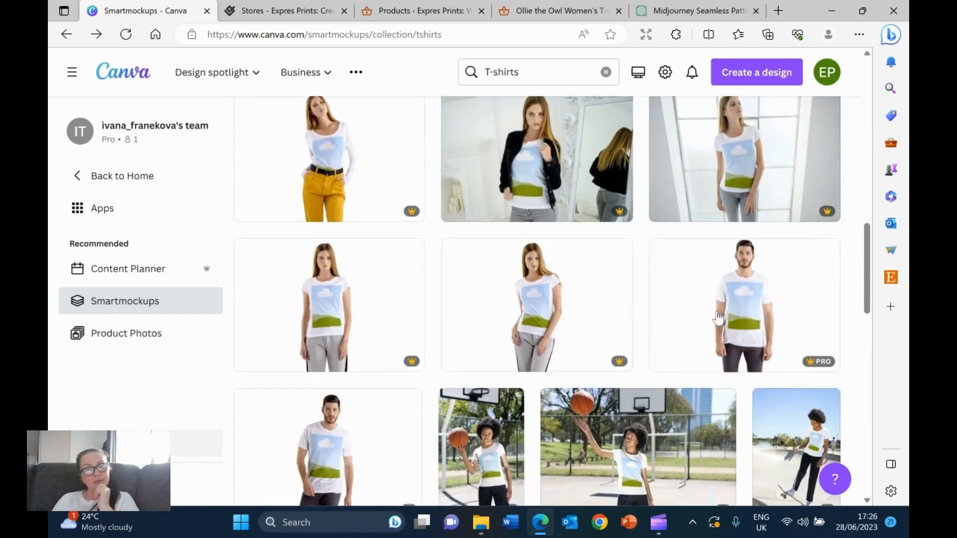
pyautogui.scroll(-12, 673, 324)
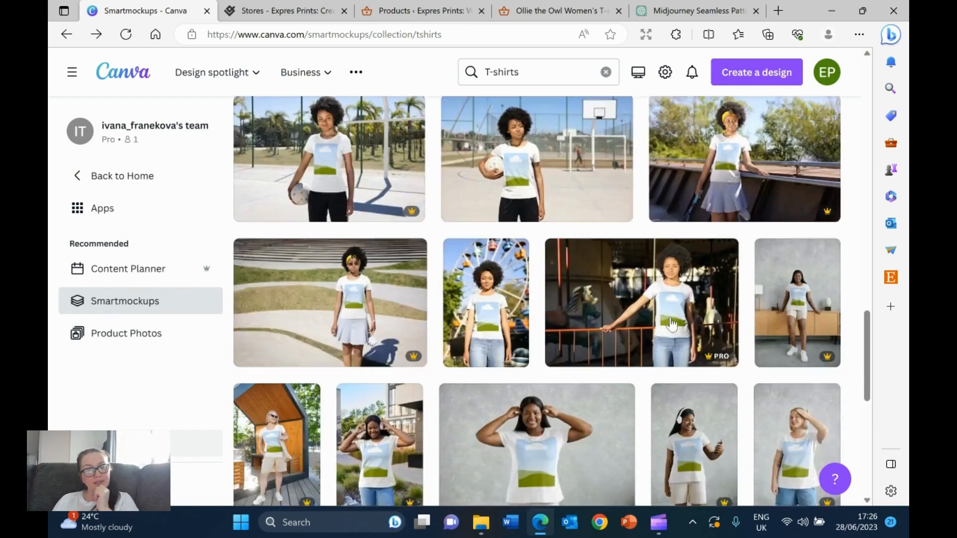
pyautogui.scroll(-1, 671, 323)
pyautogui.scroll(-7, 671, 316)
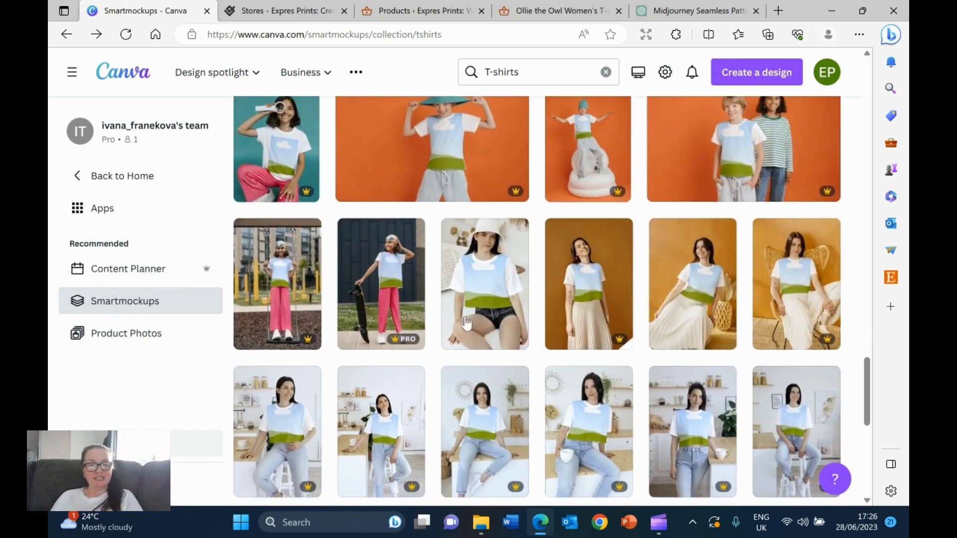
pyautogui.scroll(-3, 508, 356)
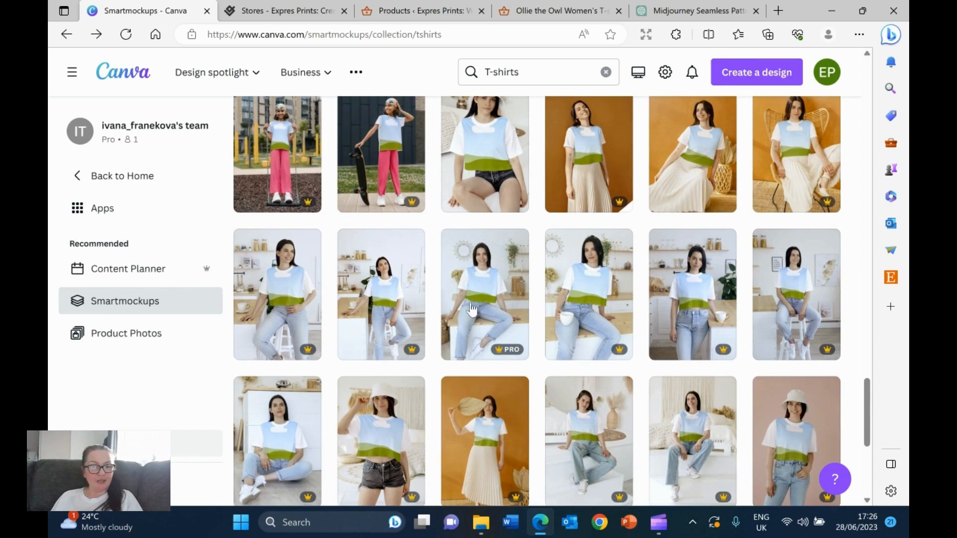
pyautogui.scroll(-3, 440, 310)
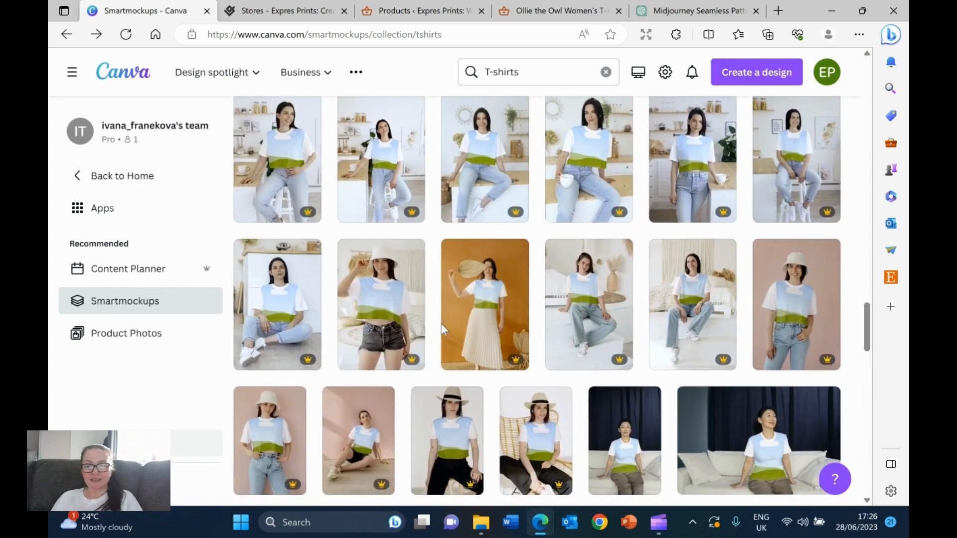
pyautogui.scroll(-3, 441, 324)
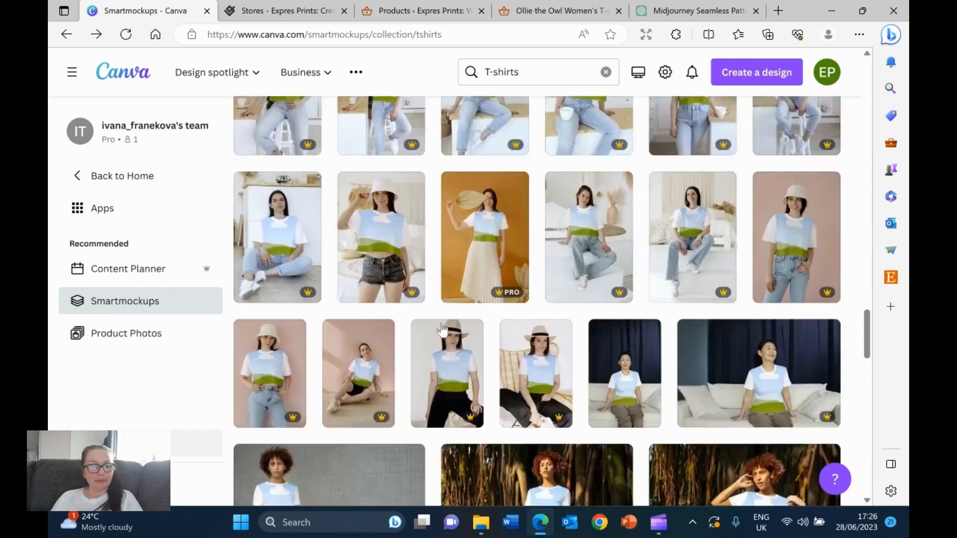
pyautogui.scroll(3, 311, 324)
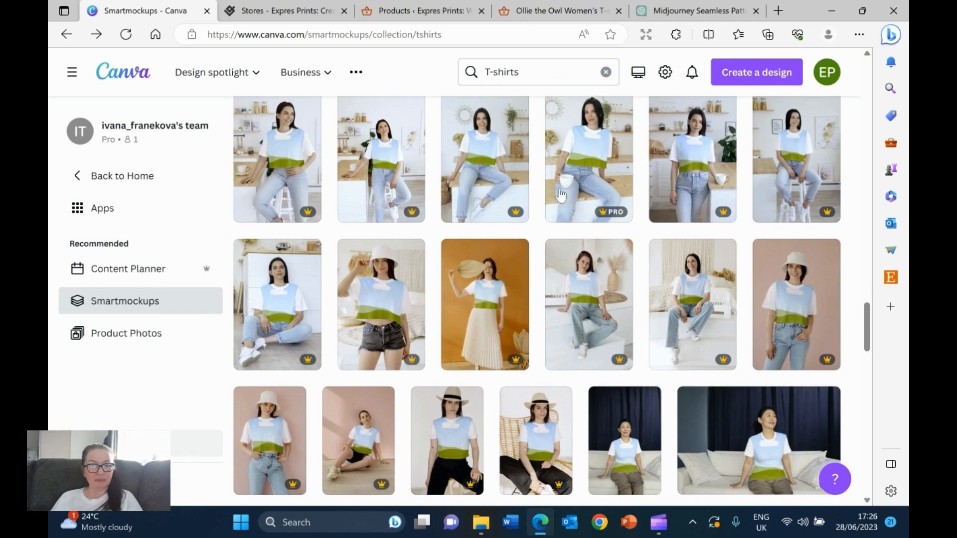
pyautogui.scroll(-3, 541, 226)
pyautogui.scroll(-5, 541, 226)
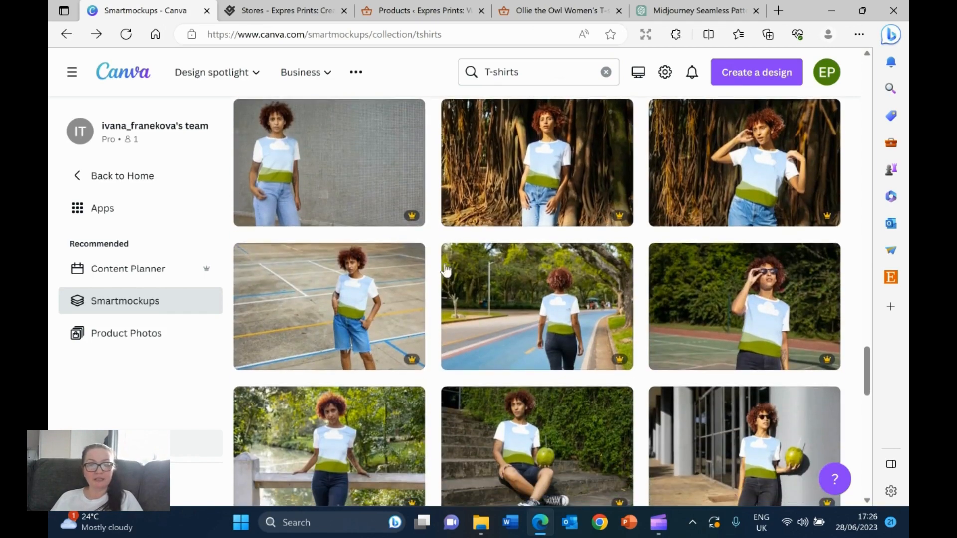
pyautogui.scroll(-5, 310, 338)
pyautogui.scroll(-8, 487, 293)
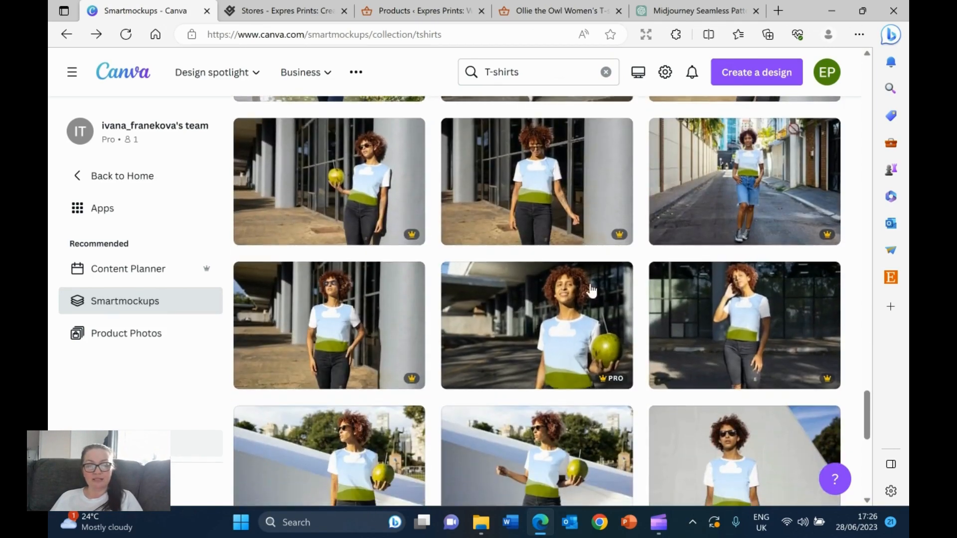
pyautogui.scroll(7, 636, 305)
pyautogui.scroll(-1, 636, 305)
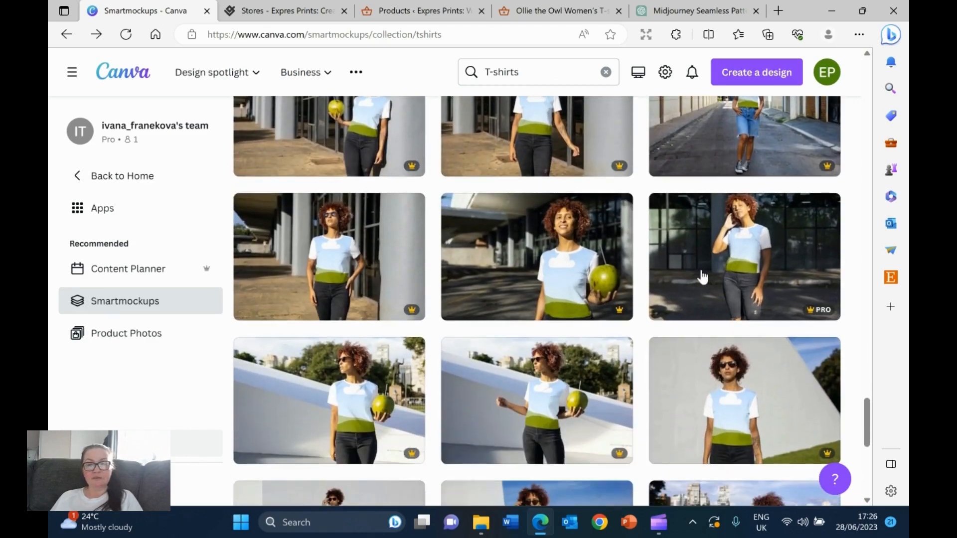
pyautogui.scroll(-10, 741, 277)
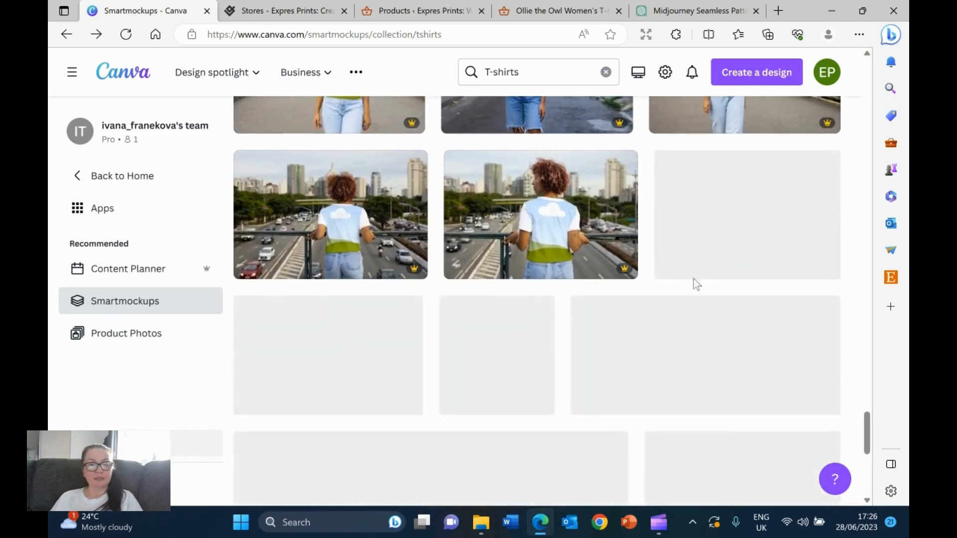
pyautogui.scroll(10, 478, 269)
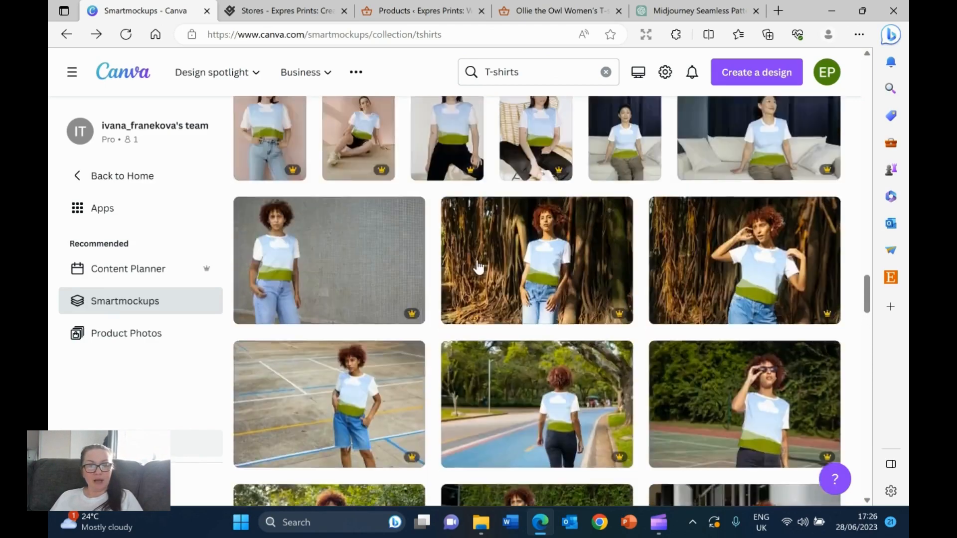
pyautogui.scroll(5, 478, 269)
pyautogui.scroll(-4, 478, 267)
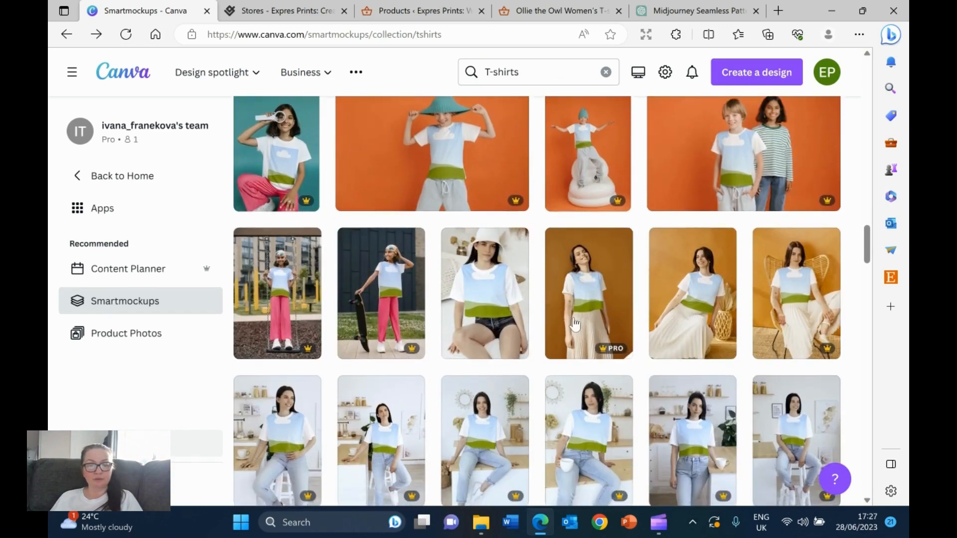
pyautogui.scroll(4, 577, 322)
pyautogui.scroll(7, 577, 322)
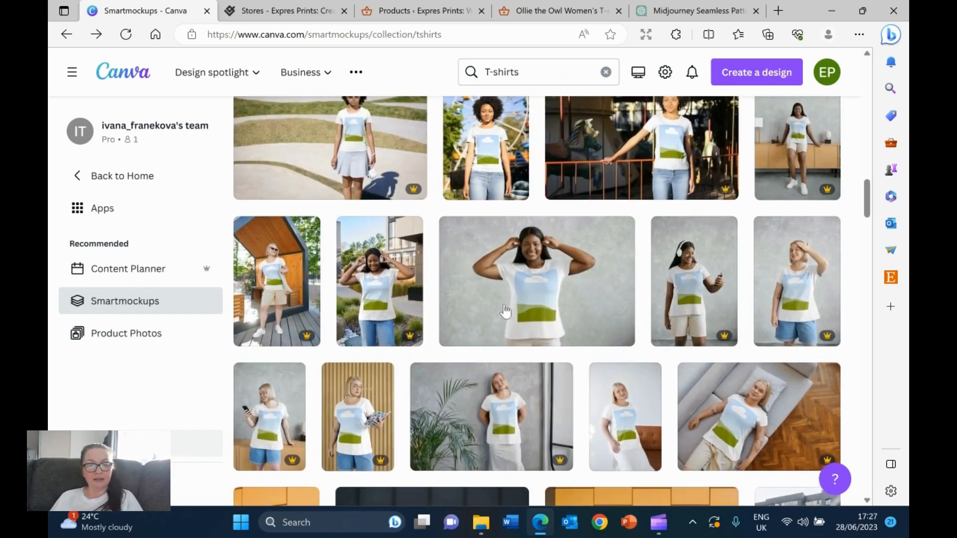
pyautogui.scroll(-3, 527, 332)
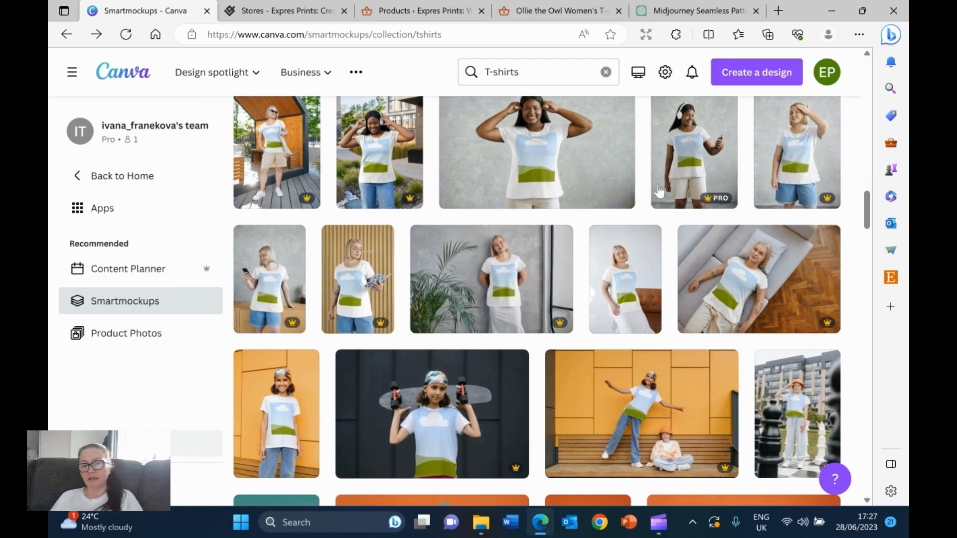
# - Choose the T-shirt mockup of the woman wearing headphones and holding a phone, and apply the uploaded image "2 upscaled.png" to it
pyautogui.click(685, 171)
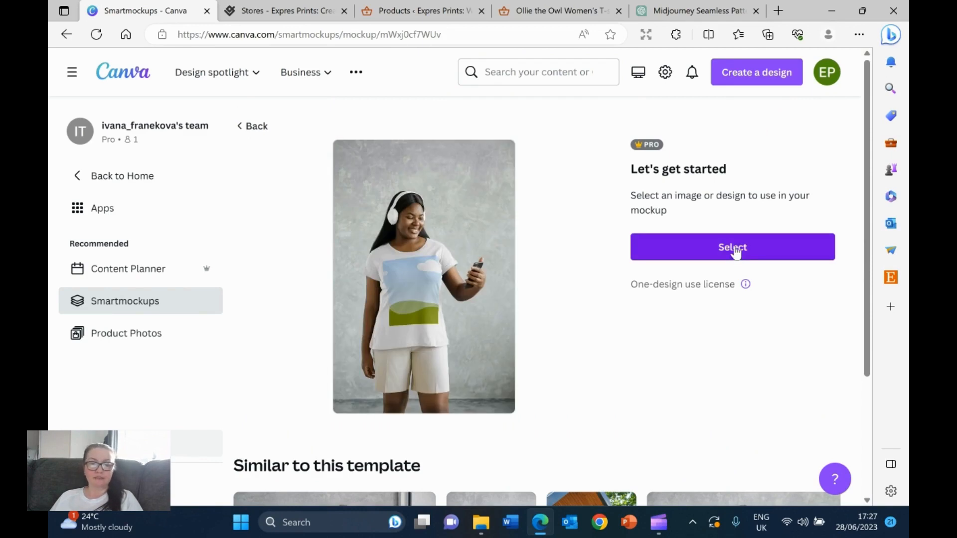
pyautogui.click(735, 249)
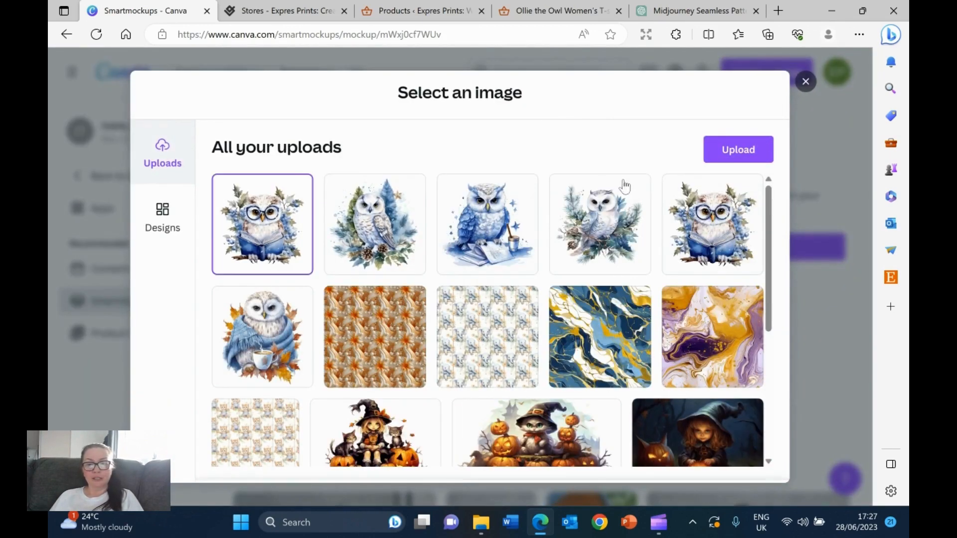
pyautogui.click(497, 463)
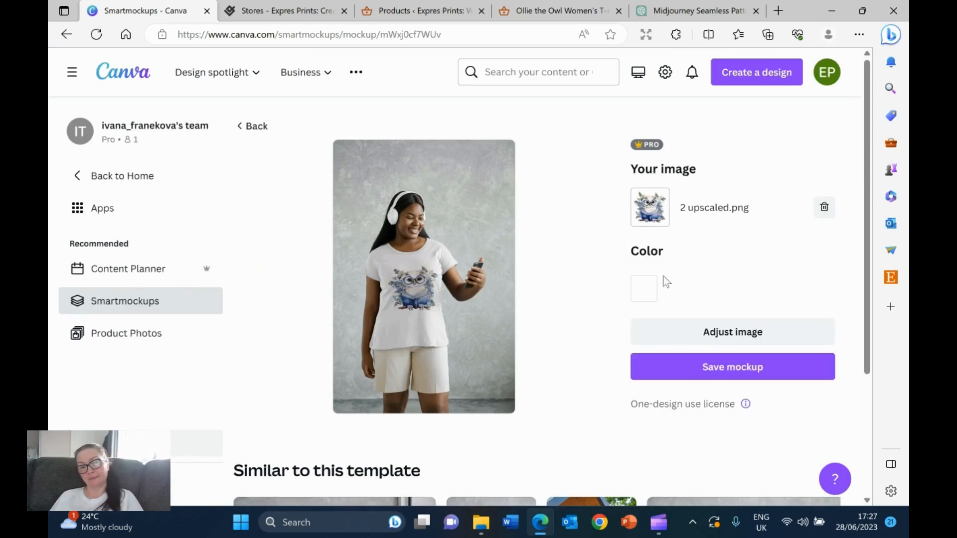
# - Align the owl to the top of the print area on the headphones mockup, enlarge it to about 110%, and save the adjustments
pyautogui.click(723, 332)
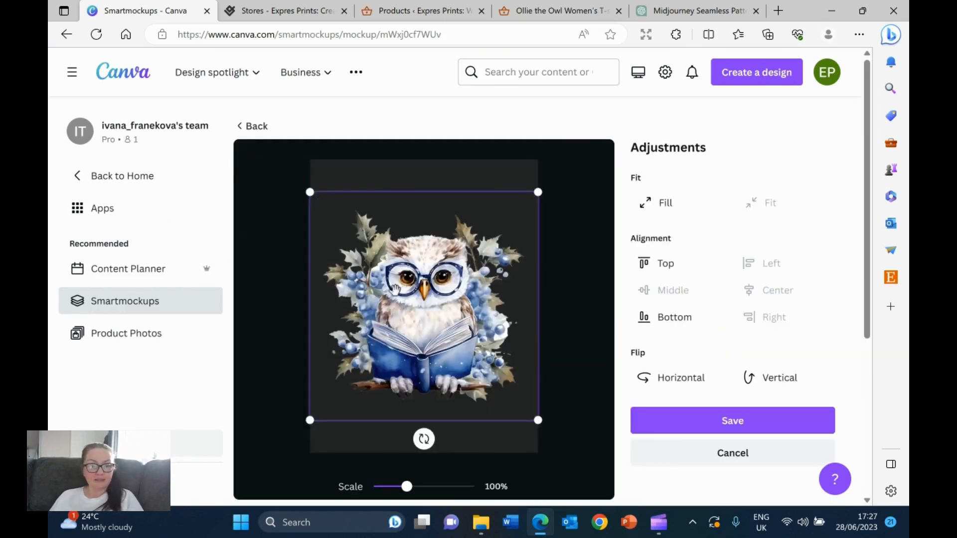
pyautogui.click(668, 265)
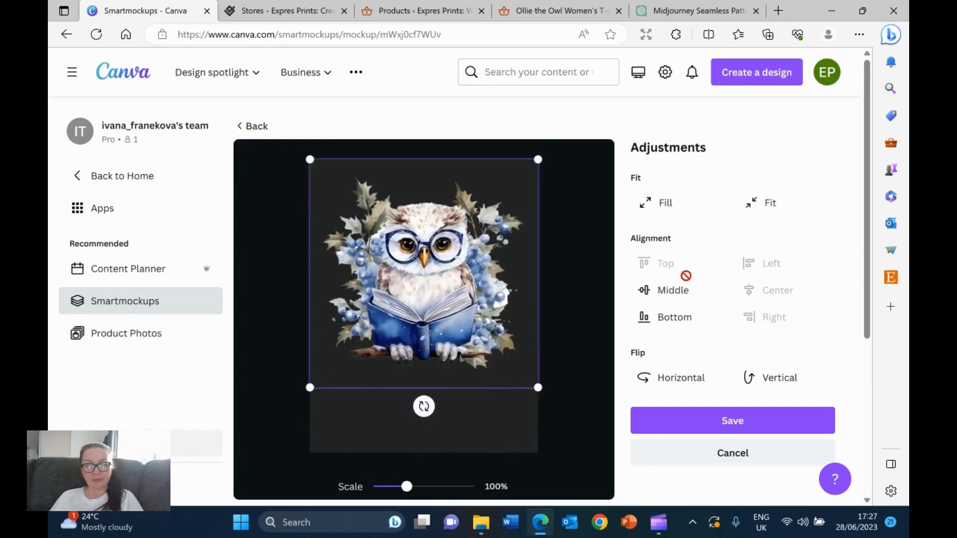
pyautogui.click(729, 418)
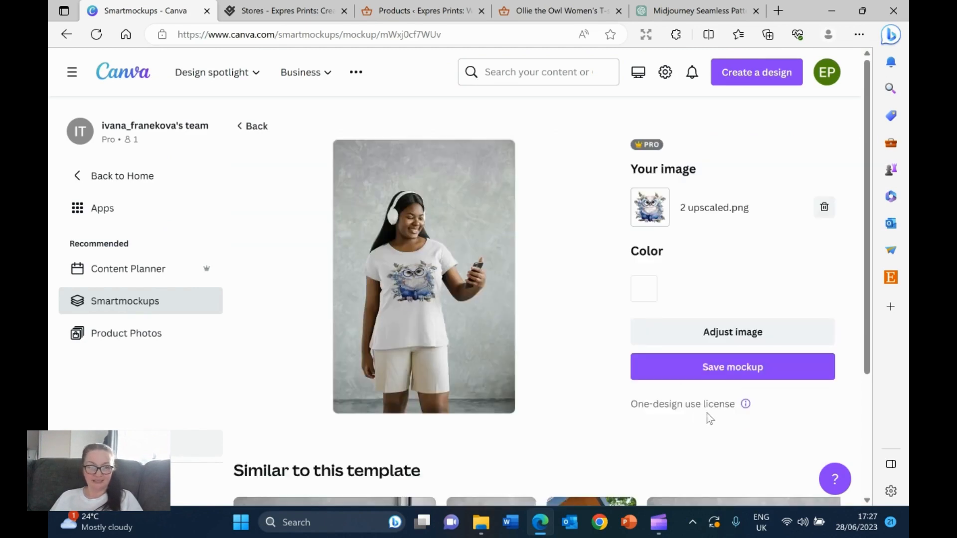
pyautogui.click(716, 337)
pyautogui.moveTo(538, 389); pyautogui.dragTo(542, 406)
pyautogui.moveTo(309, 398); pyautogui.dragTo(293, 404)
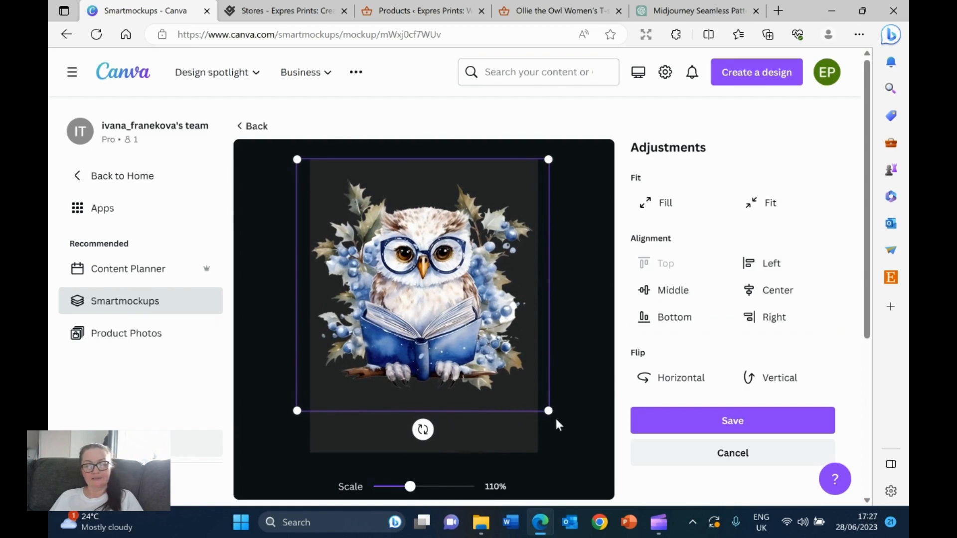
pyautogui.moveTo(551, 420); pyautogui.dragTo(554, 423)
pyautogui.click(717, 424)
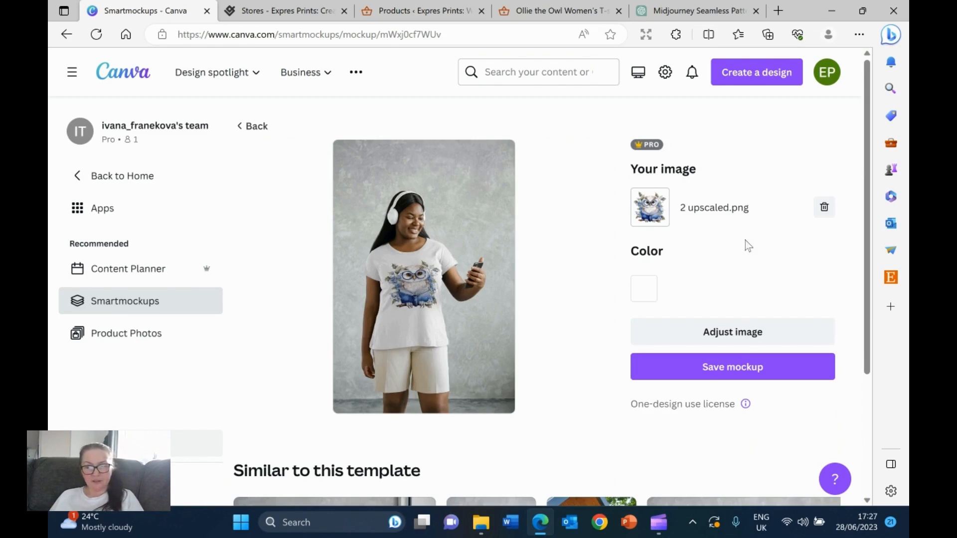
# - Return to the T-shirt collection, choose the front-facing woman in denim shorts on a white background, and apply "2 upscaled.png" to her shirt
pyautogui.click(244, 126)
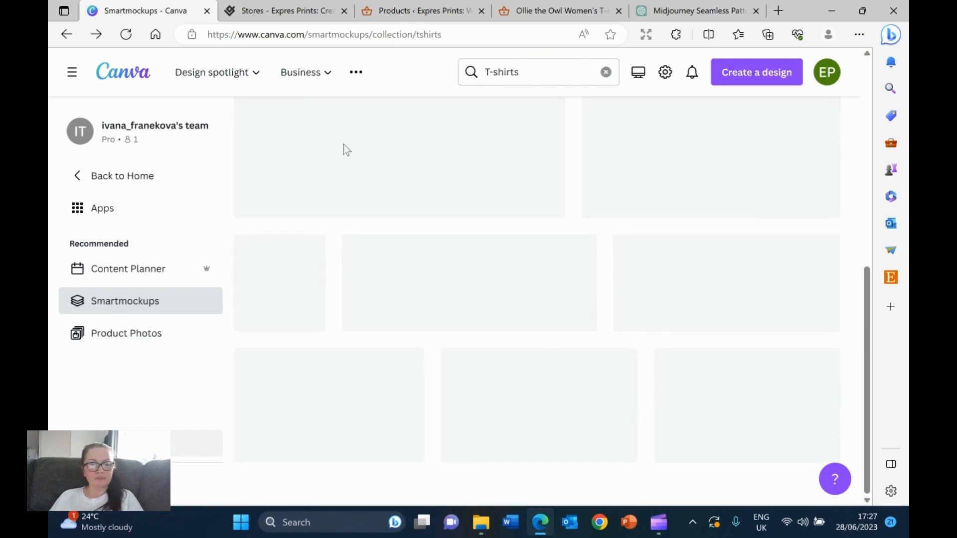
pyautogui.scroll(5, 587, 293)
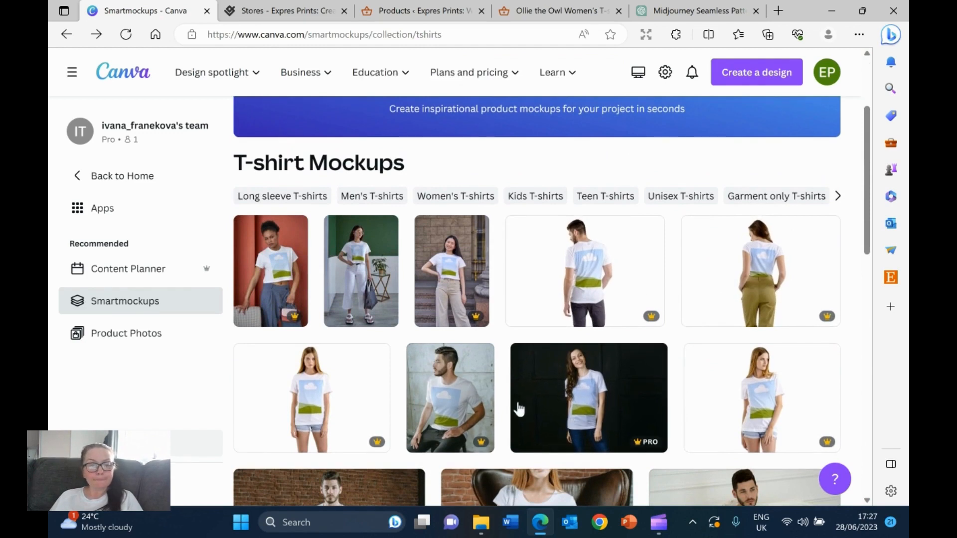
pyautogui.click(305, 405)
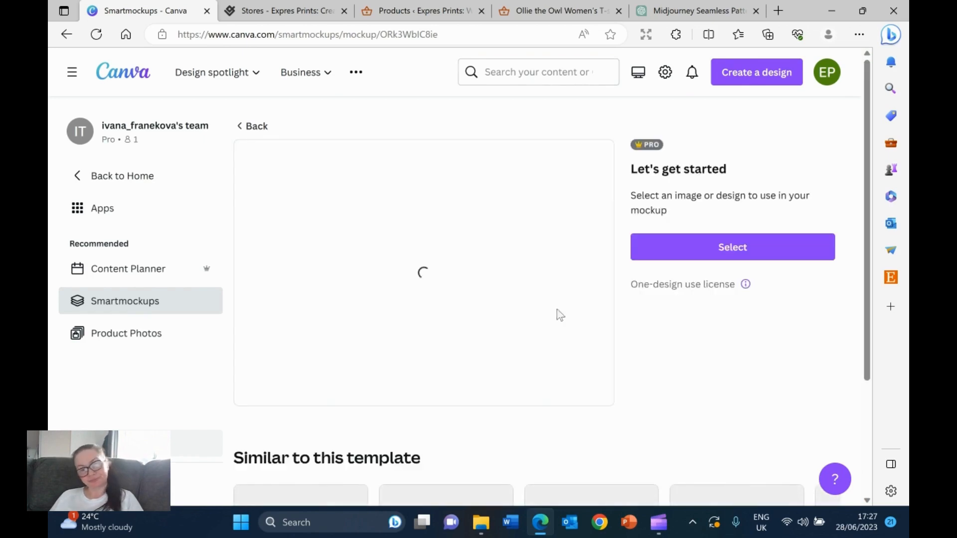
pyautogui.click(743, 250)
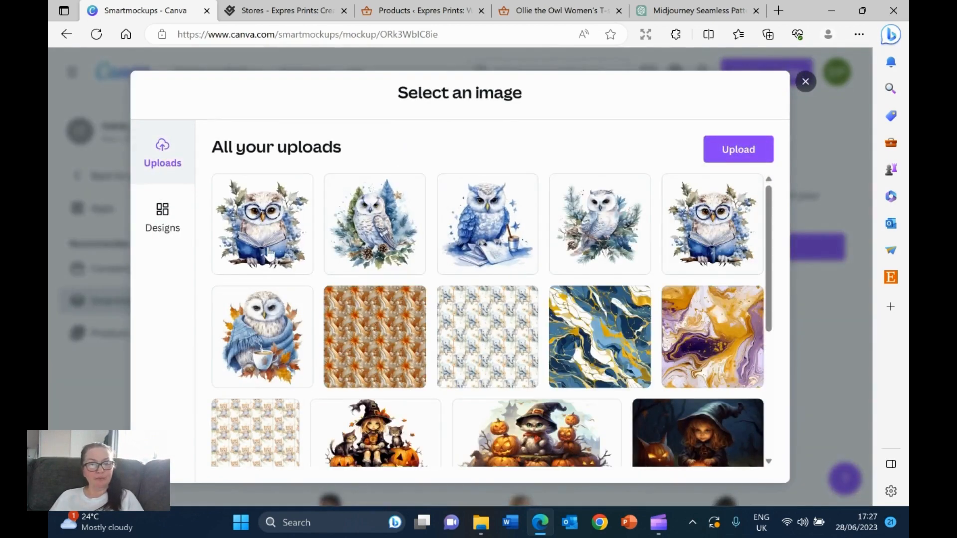
pyautogui.click(306, 254)
pyautogui.click(493, 466)
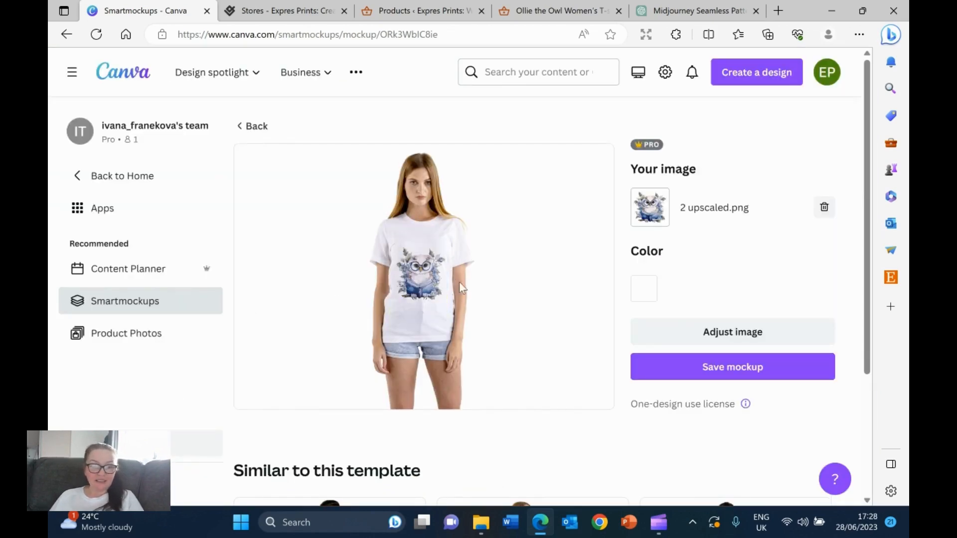
# - Align the owl to the top of the print area on the denim-shorts mockup and save the adjustment
pyautogui.click(705, 343)
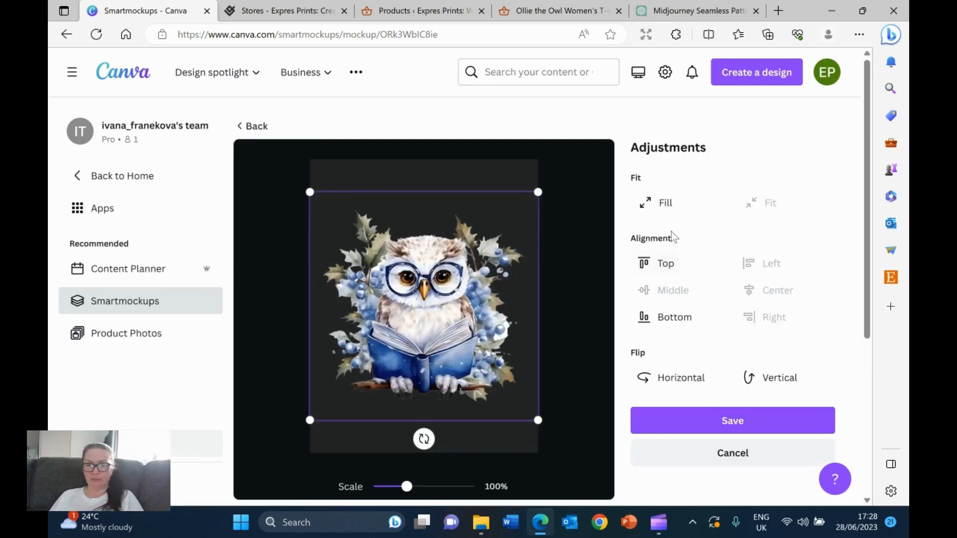
pyautogui.click(661, 263)
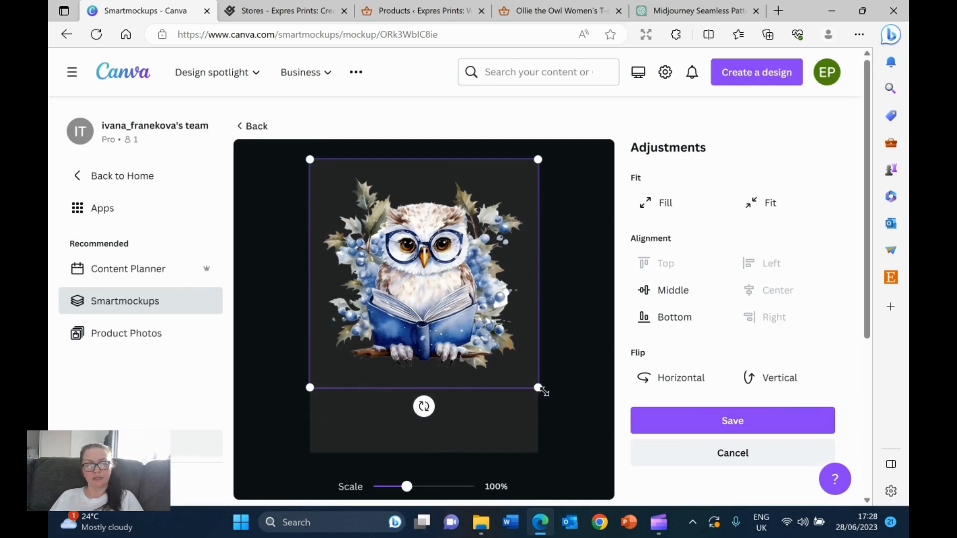
pyautogui.click(713, 421)
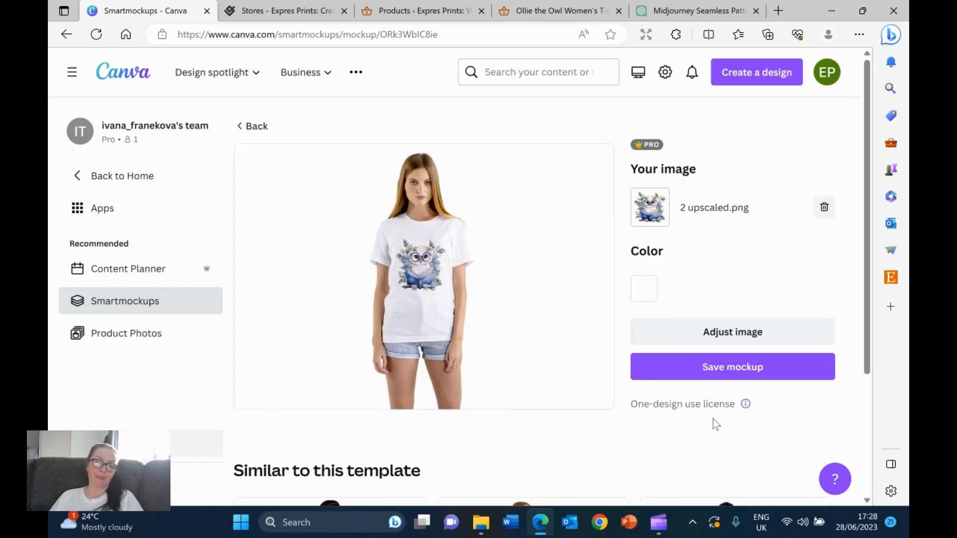
# - Enlarge the owl on the denim-shorts mockup to about 115%, center it horizontally slightly below the print area's upper edge, and save the adjustments
pyautogui.click(705, 333)
pyautogui.moveTo(538, 387); pyautogui.dragTo(553, 424)
pyautogui.moveTo(302, 409); pyautogui.dragTo(284, 426)
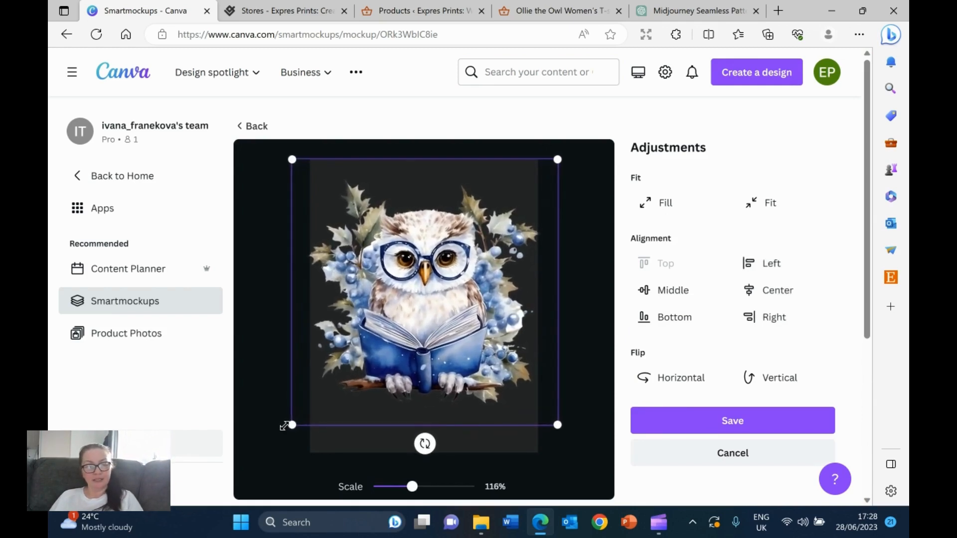
pyautogui.moveTo(391, 334); pyautogui.dragTo(403, 343)
pyautogui.moveTo(558, 435); pyautogui.dragTo(551, 428)
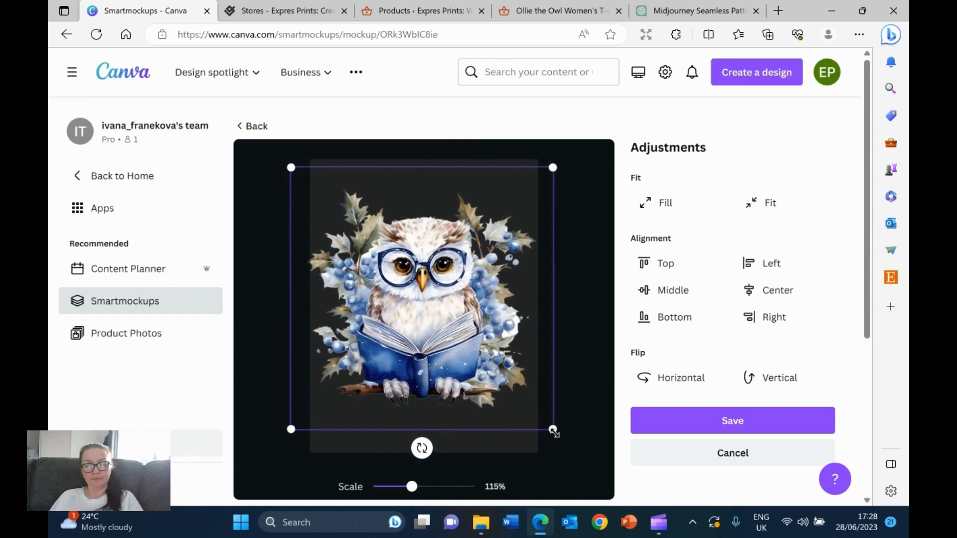
pyautogui.moveTo(446, 317); pyautogui.dragTo(450, 318)
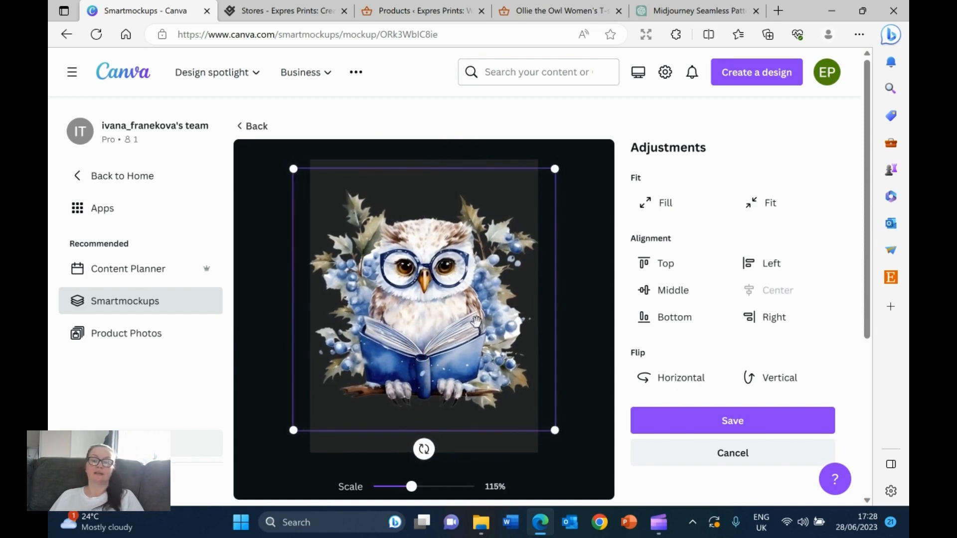
pyautogui.click(716, 412)
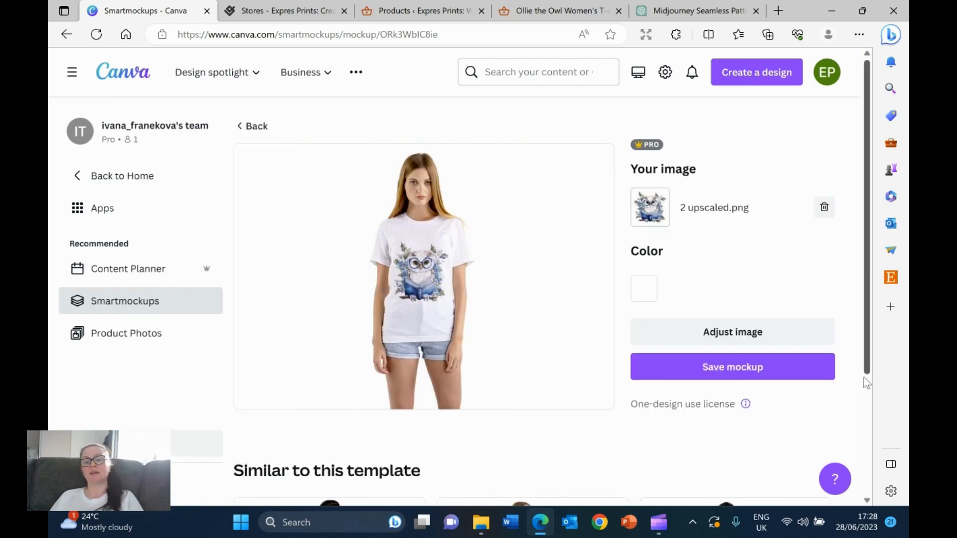
# - Save the denim-shorts T-shirt mockup and download it as an image
pyautogui.click(720, 368)
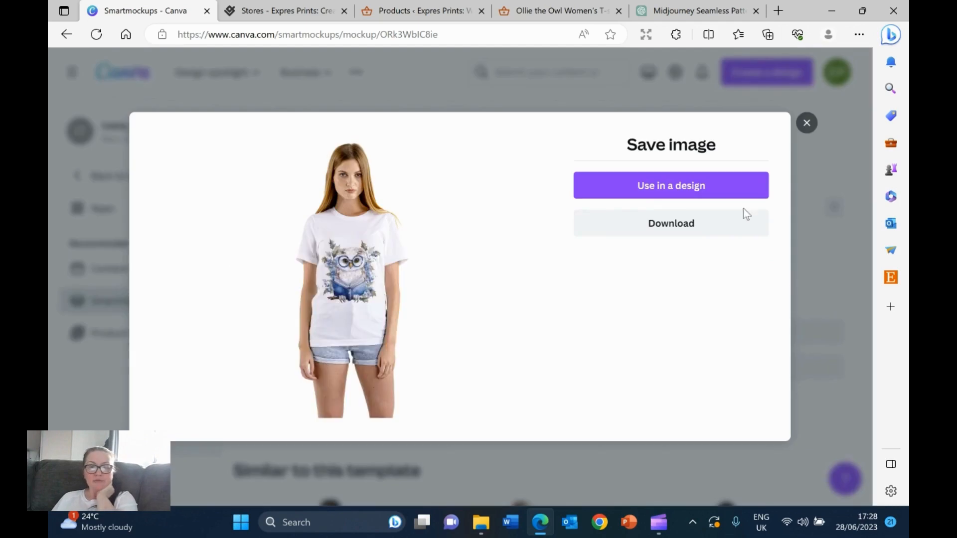
pyautogui.click(663, 238)
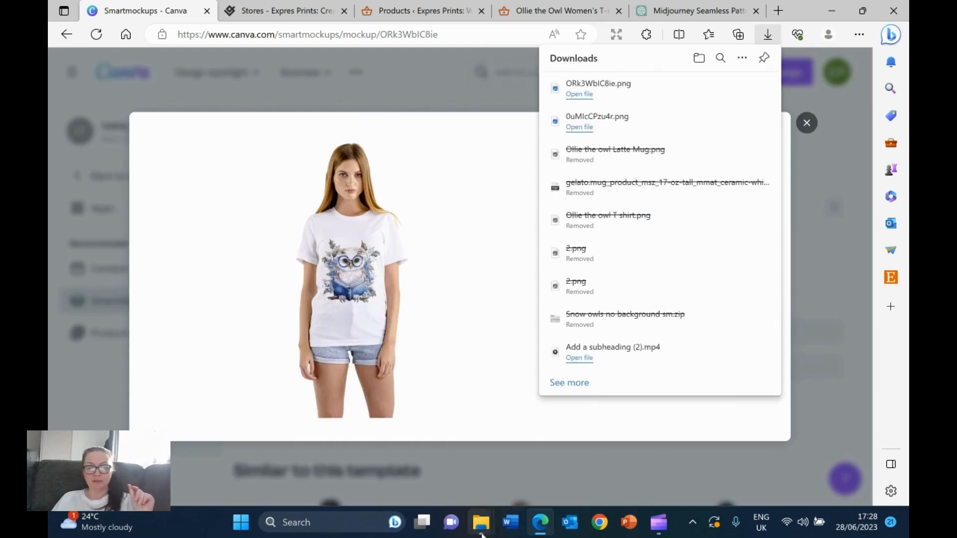
# - Move the two downloaded T-shirt model mockups from the Downloads folder into the "Chosen one for tutorial" folder
pyautogui.moveTo(481, 522)
pyautogui.click(496, 459)
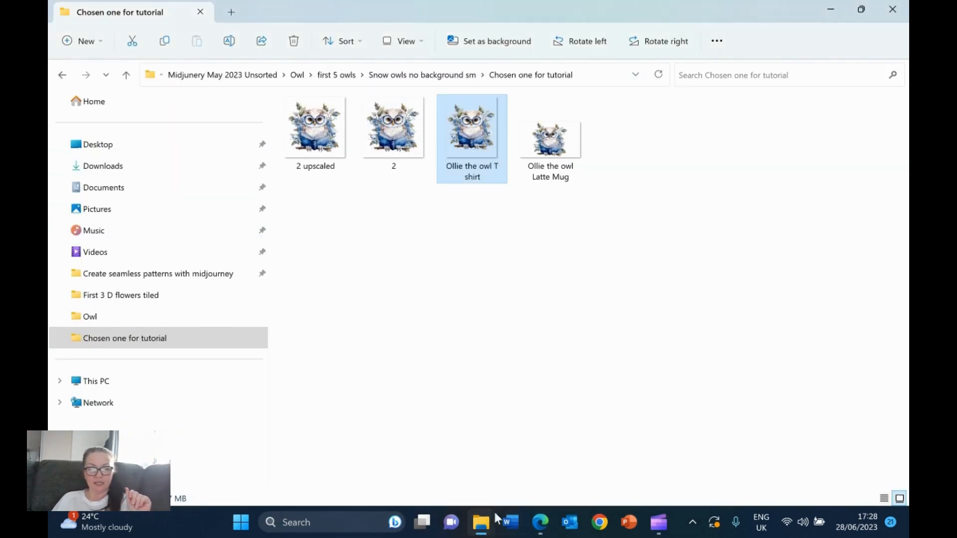
pyautogui.moveTo(481, 532)
pyautogui.click(657, 450)
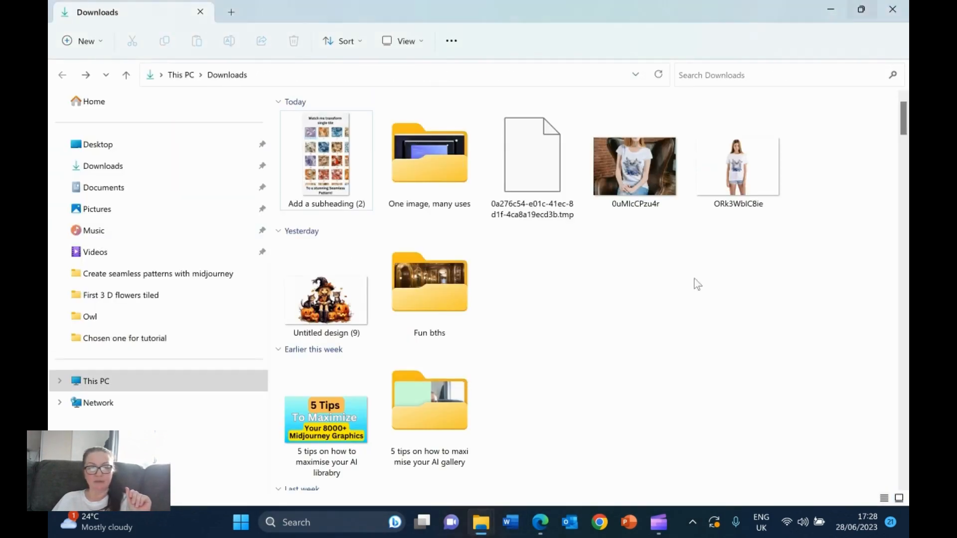
pyautogui.click(862, 10)
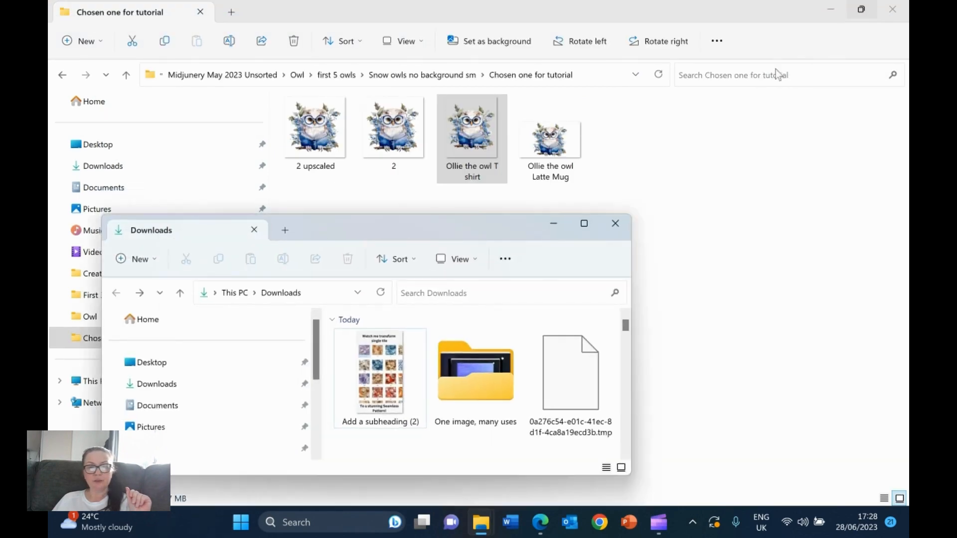
pyautogui.scroll(-3, 481, 396)
pyautogui.scroll(3, 481, 396)
pyautogui.scroll(-1, 481, 395)
pyautogui.click(363, 415)
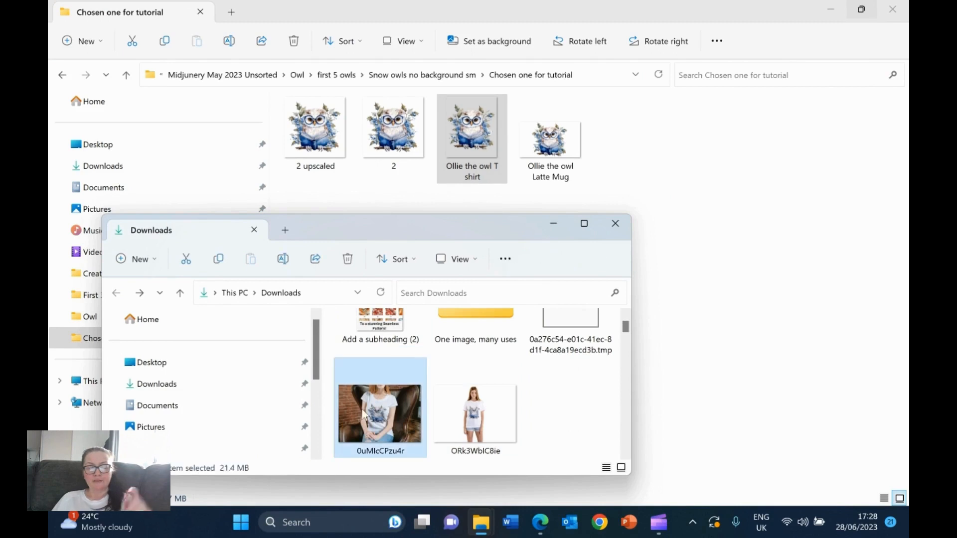
pyautogui.hotkey('shift', 'Right')
pyautogui.moveTo(363, 415); pyautogui.dragTo(700, 241)
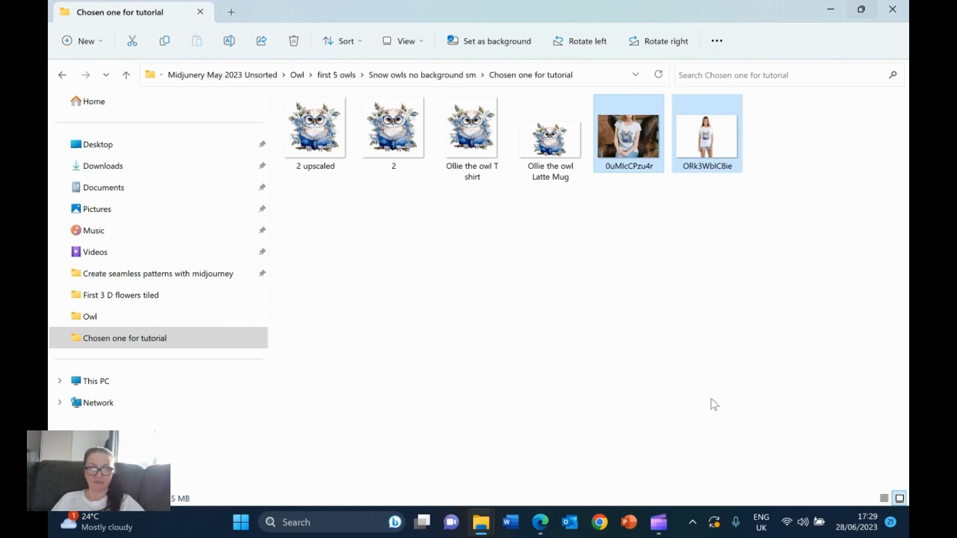
# - Switch back to the browser, open the draft Ollie the Owl Women's T-shirt product for editing, and close its duplicate page
pyautogui.click(543, 521)
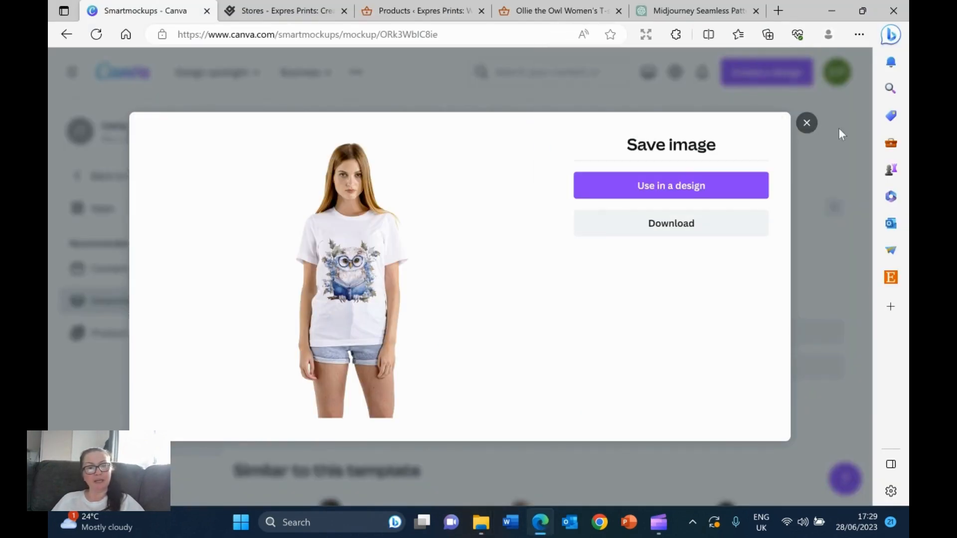
pyautogui.click(806, 123)
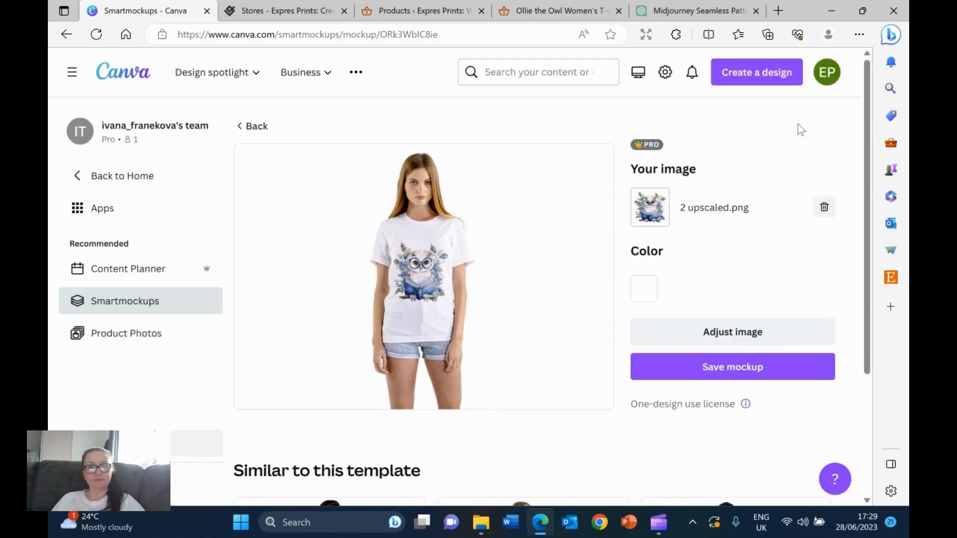
pyautogui.click(428, 11)
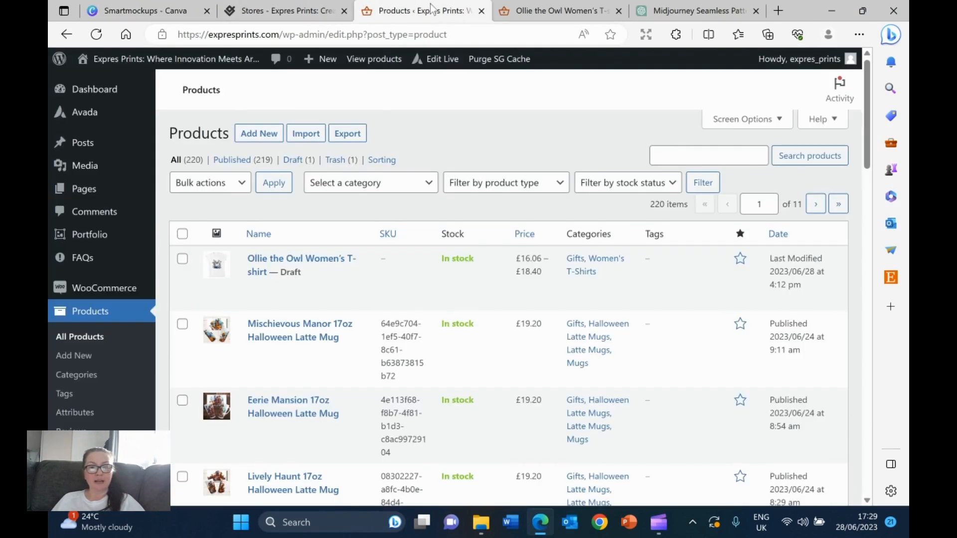
pyautogui.click(294, 287)
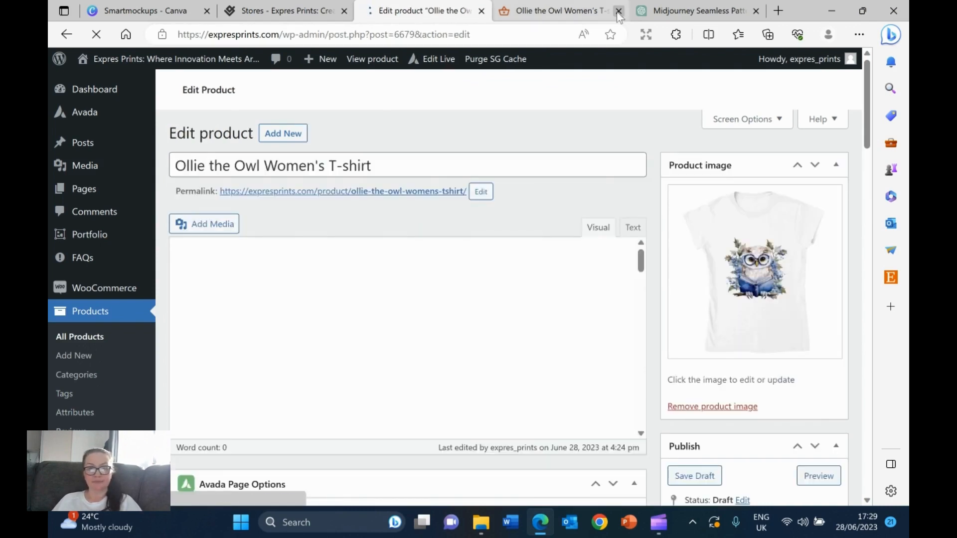
pyautogui.click(619, 11)
# - Start adding product gallery images to the T-shirt product and open the file selection for a new upload
pyautogui.scroll(-4, 727, 388)
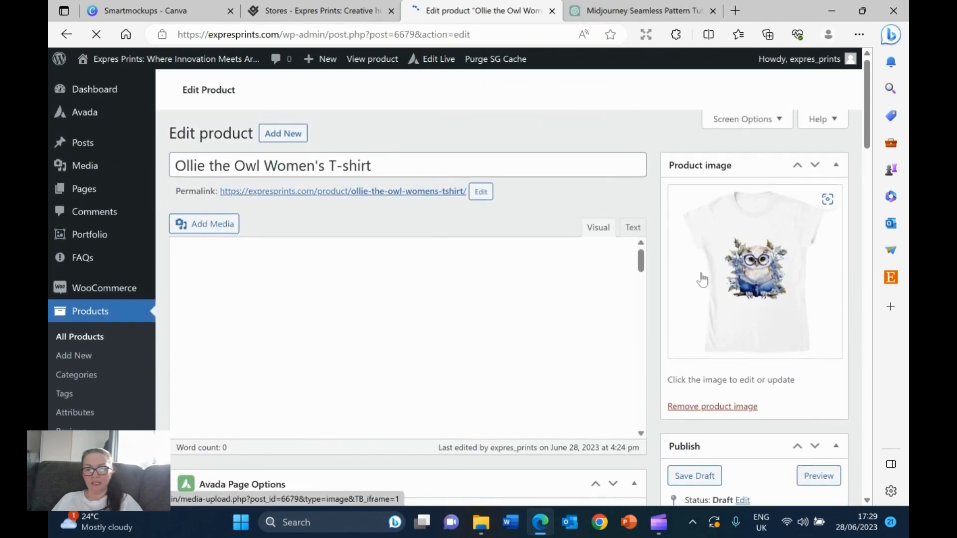
pyautogui.scroll(-4, 715, 438)
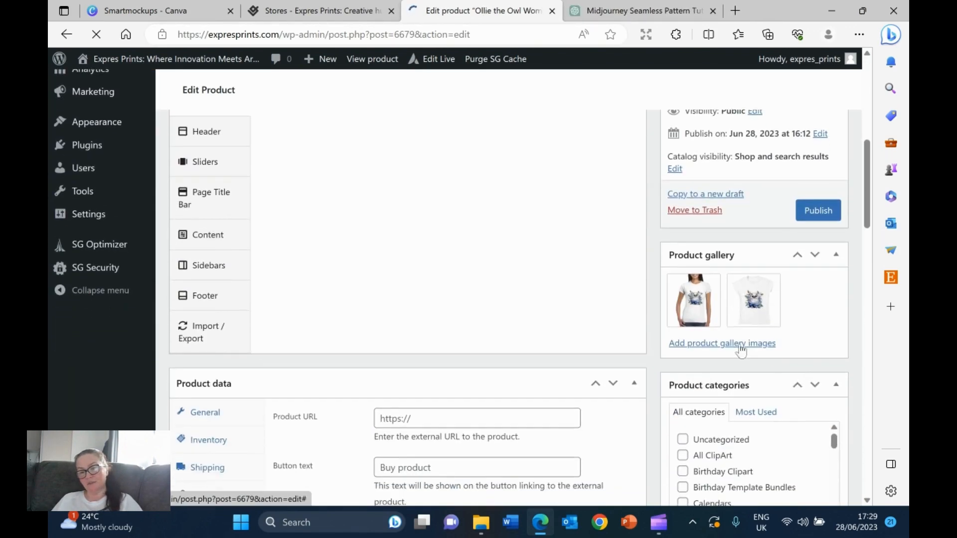
pyautogui.click(735, 346)
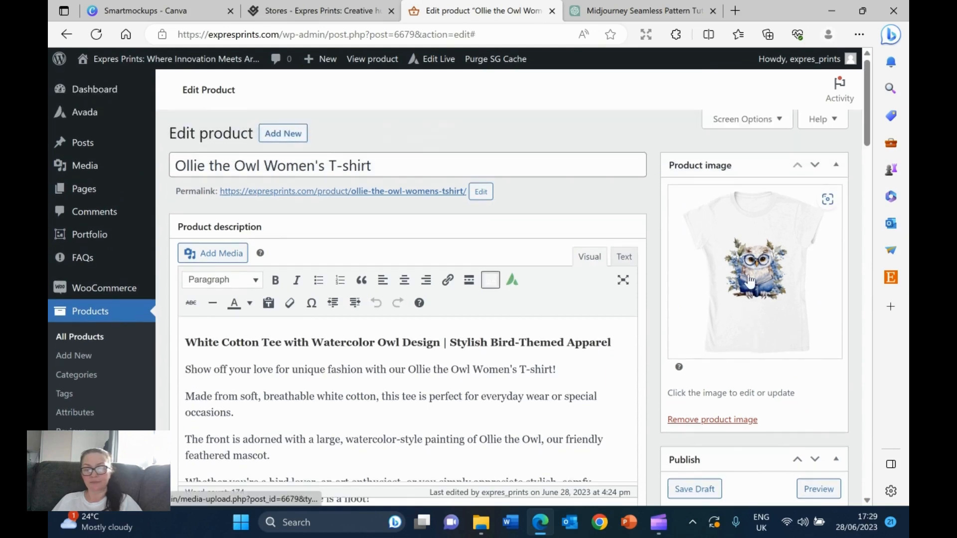
pyautogui.scroll(-7, 750, 276)
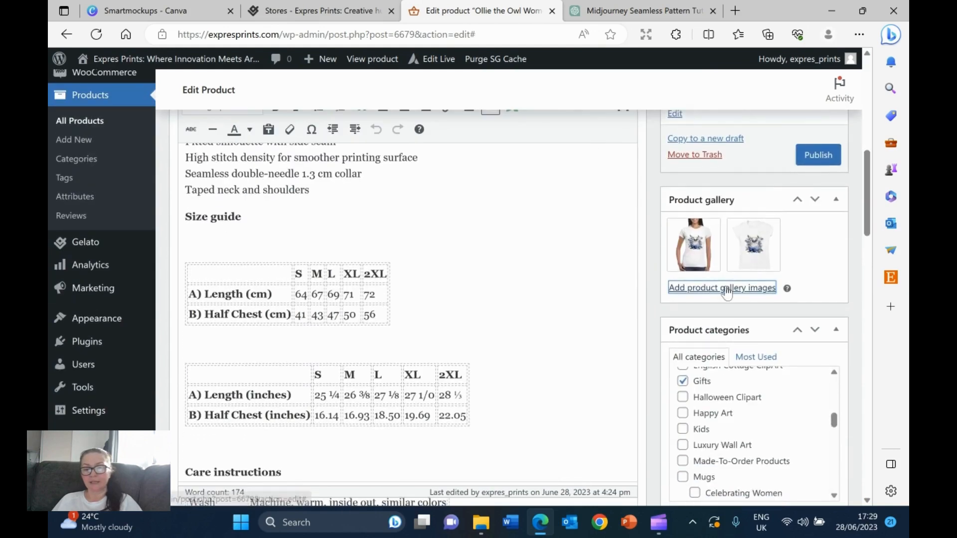
pyautogui.click(726, 288)
pyautogui.click(104, 113)
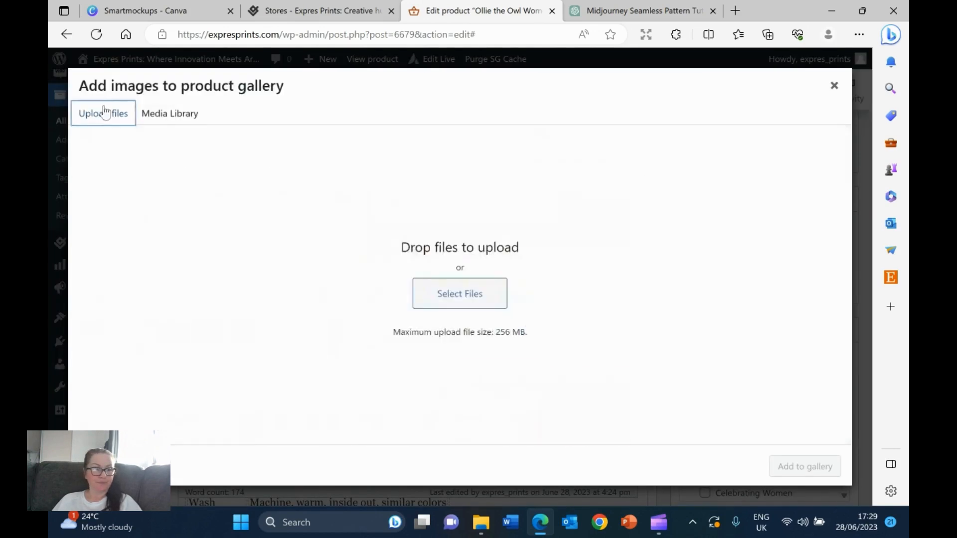
pyautogui.click(457, 294)
# - Rename the mockup image of the seated woman in the leather chair as "Ollie the owl1"
pyautogui.click(260, 131)
pyautogui.click(188, 126)
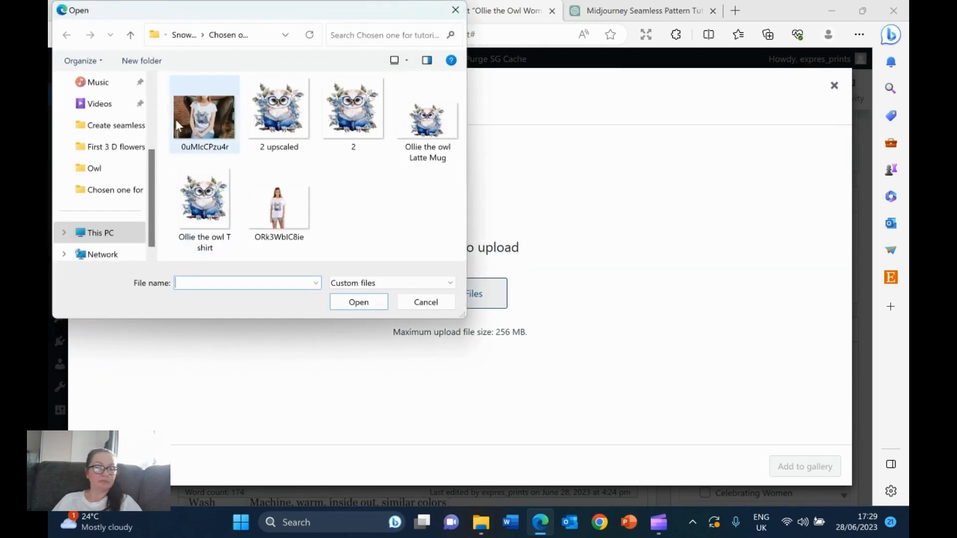
pyautogui.doubleClick(199, 117)
pyautogui.rightClick(197, 113)
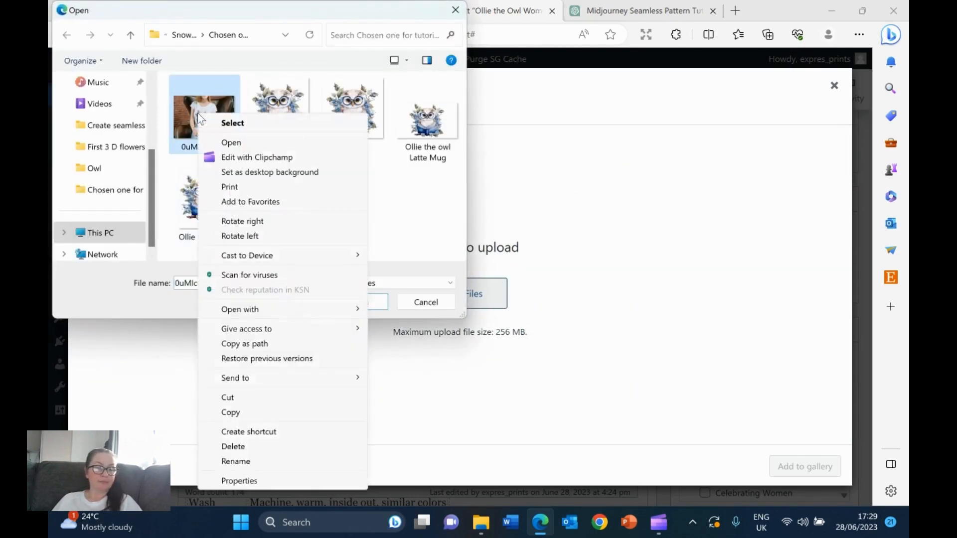
pyautogui.click(244, 456)
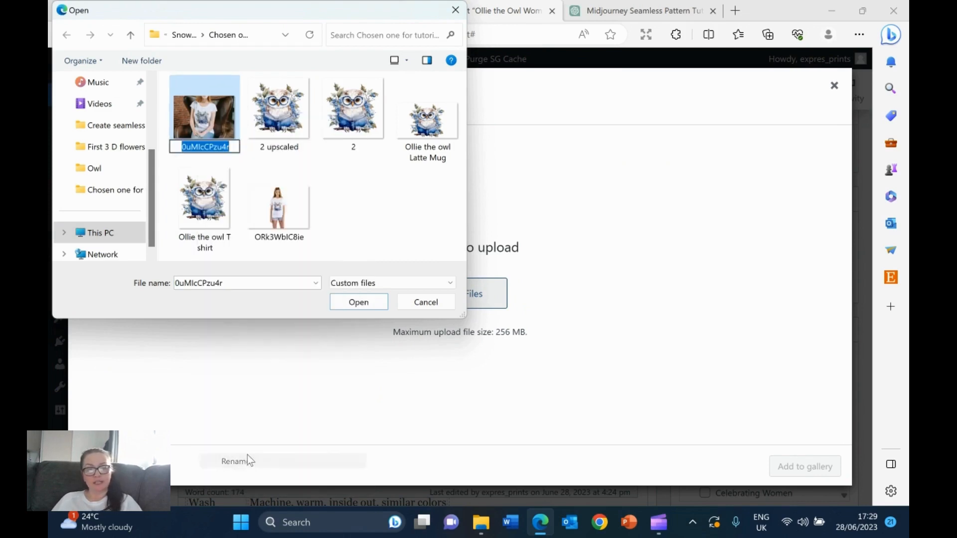
pyautogui.write('Ollie the ow')
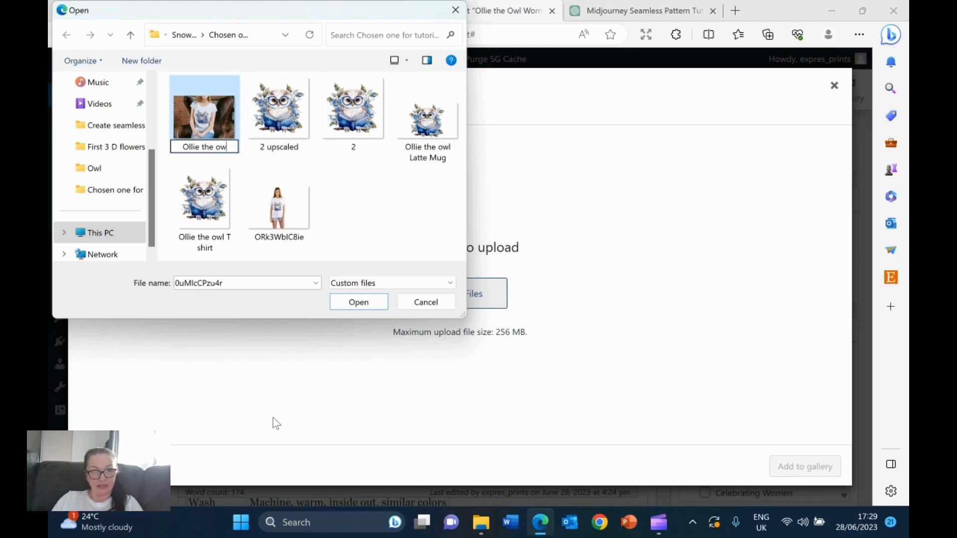
pyautogui.write('l1')
pyautogui.press('Return')
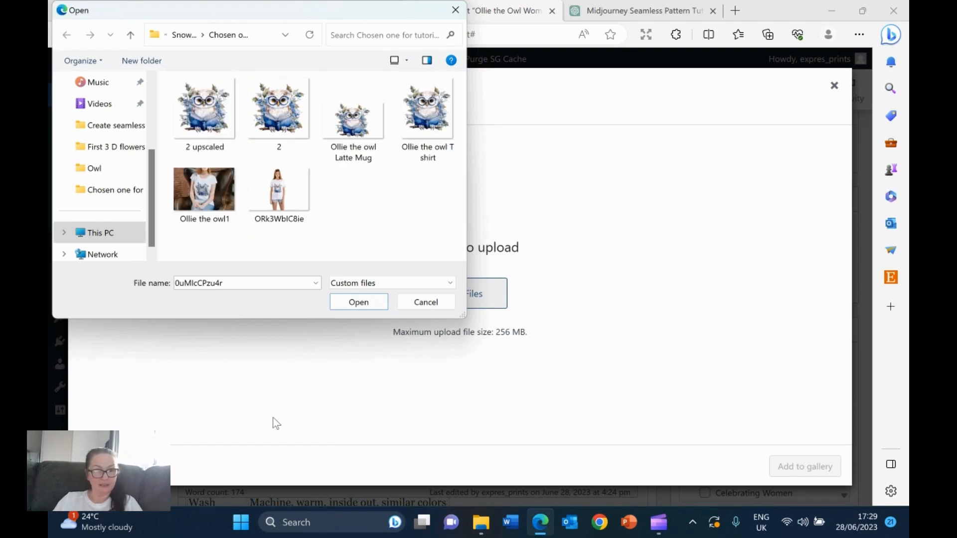
# - Rename the mockup image of the standing woman in denim shorts as "Ollie the owl 2"
pyautogui.click(277, 197)
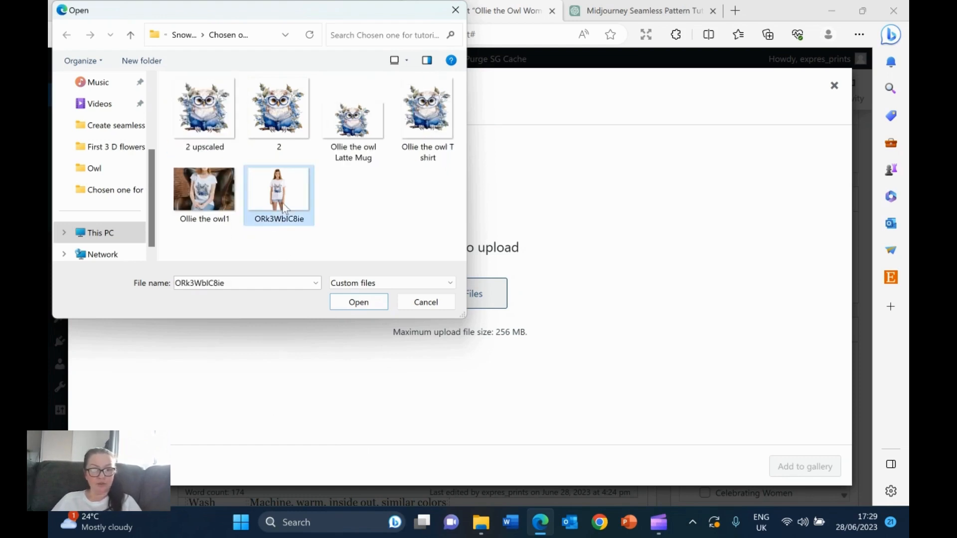
pyautogui.rightClick(282, 202)
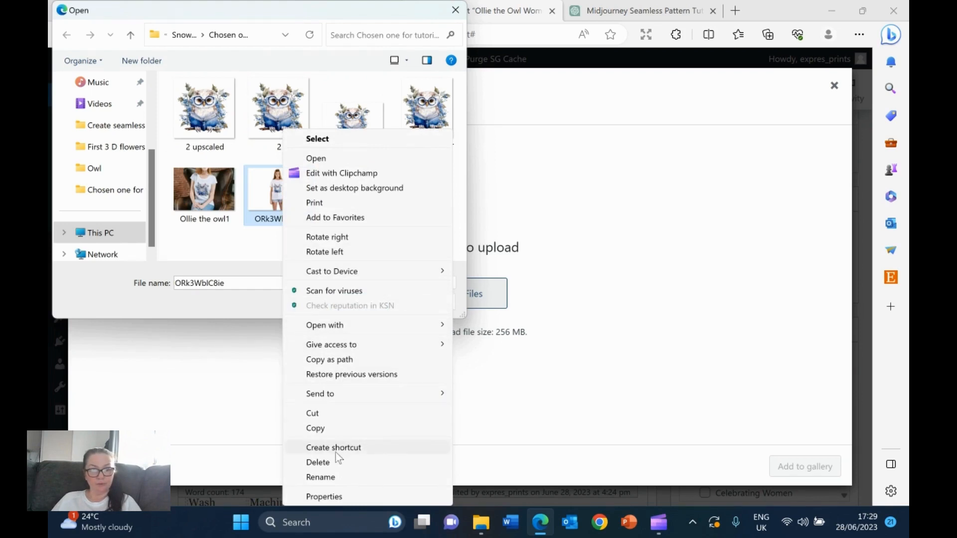
pyautogui.click(322, 477)
pyautogui.press('BackSpace')
pyautogui.write('Ollie the ow')
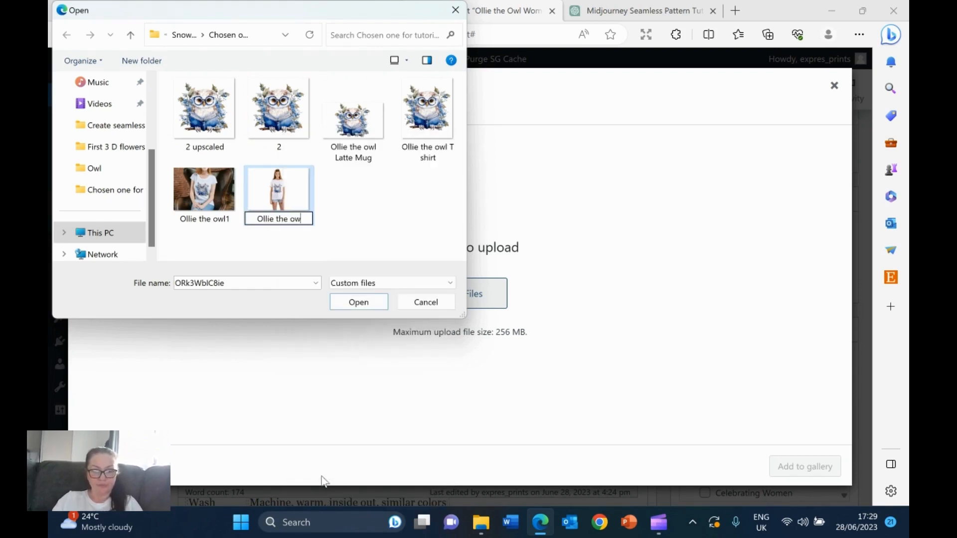
pyautogui.write('l 2')
pyautogui.press('Return')
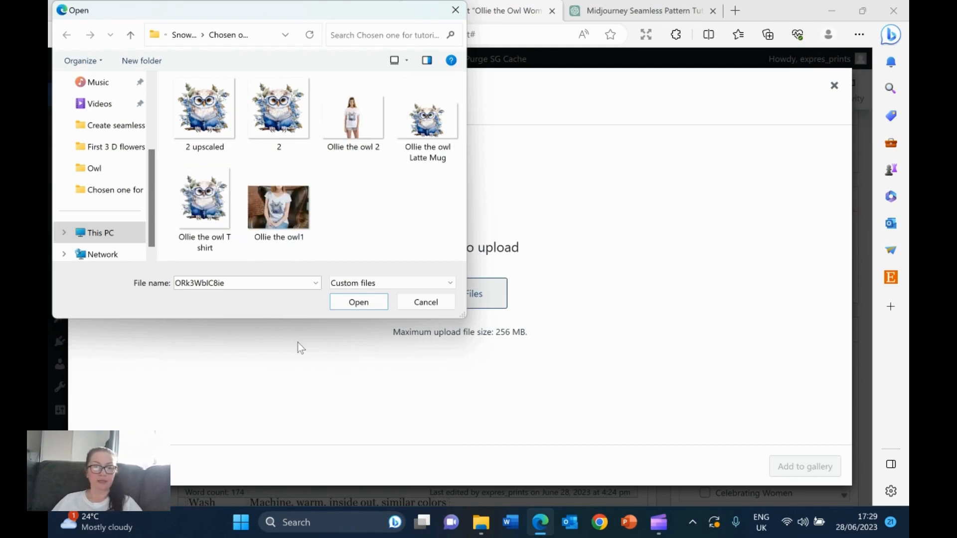
# - Upload the images "Ollie the owl1" and "Ollie the owl 2" to the media library, and add "Ollie the owl 2" to the product gallery
pyautogui.doubleClick(291, 209)
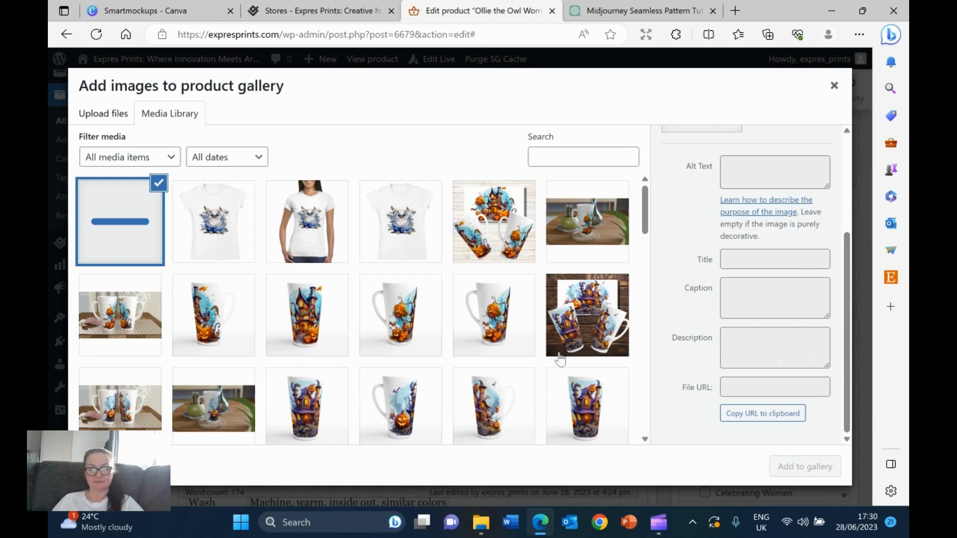
pyautogui.click(107, 118)
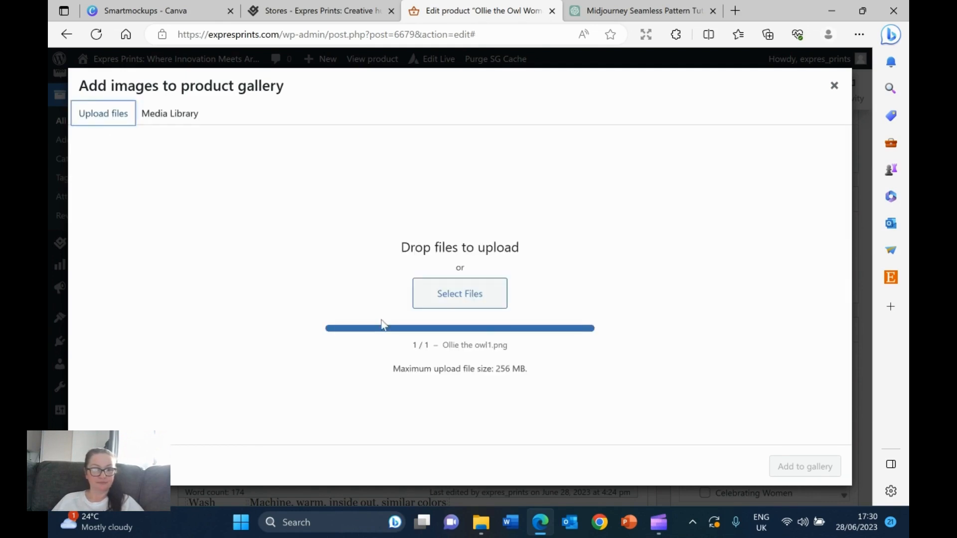
pyautogui.click(454, 293)
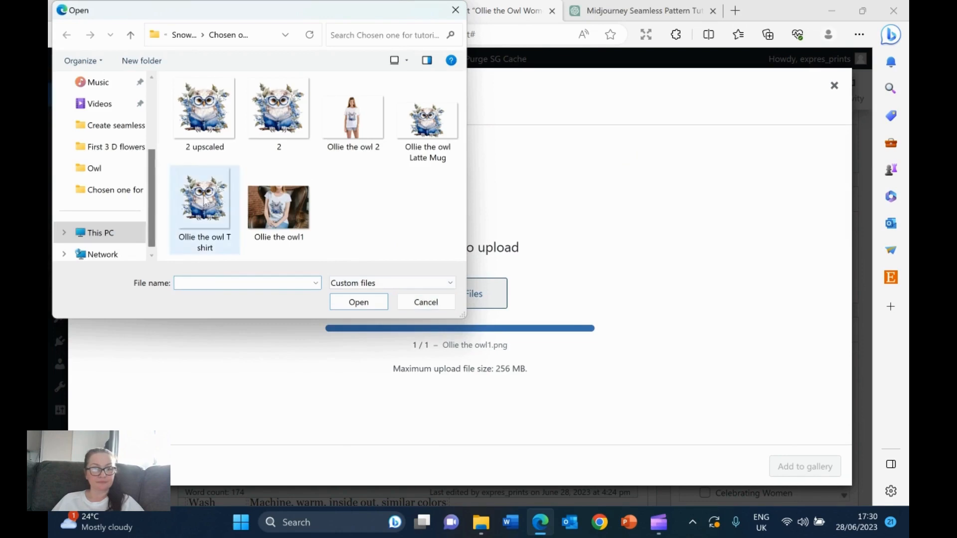
pyautogui.doubleClick(352, 124)
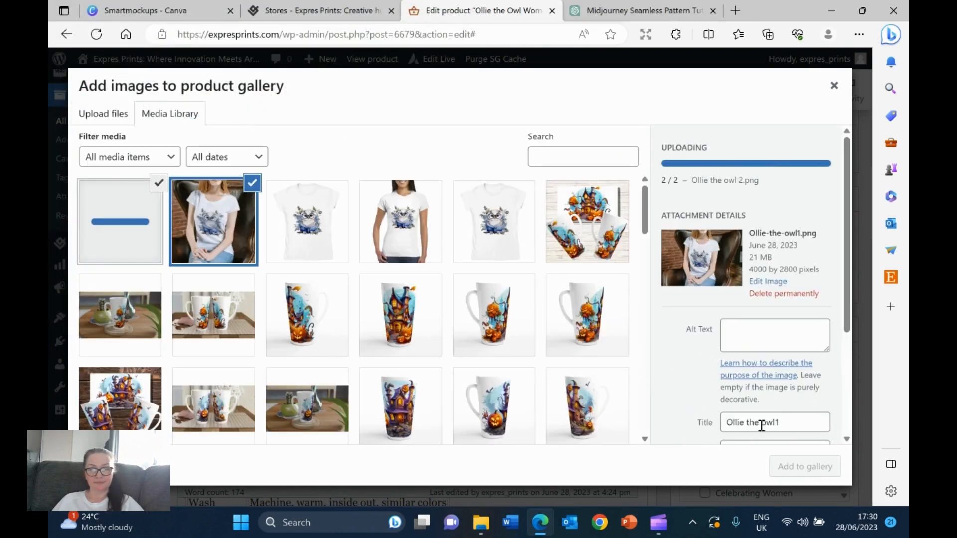
pyautogui.scroll(-3, 796, 339)
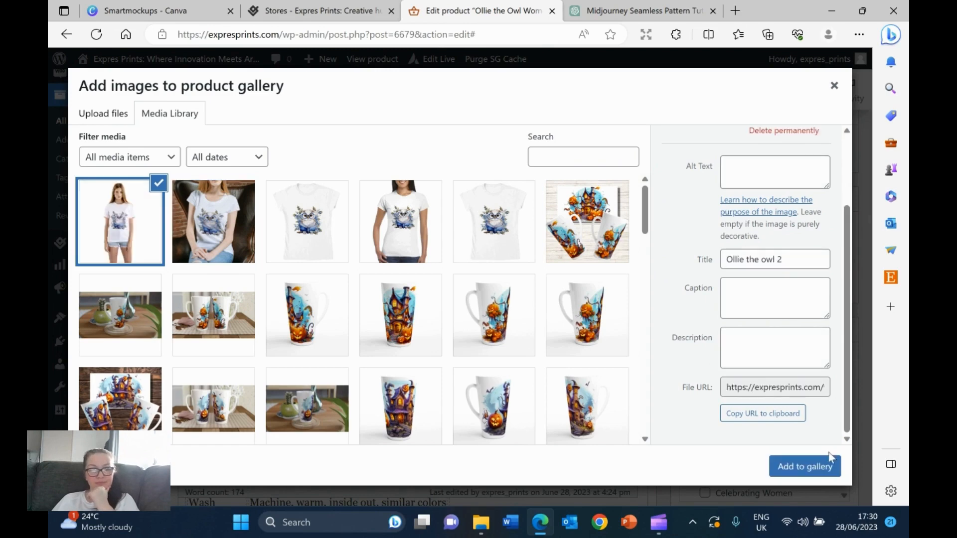
pyautogui.click(785, 463)
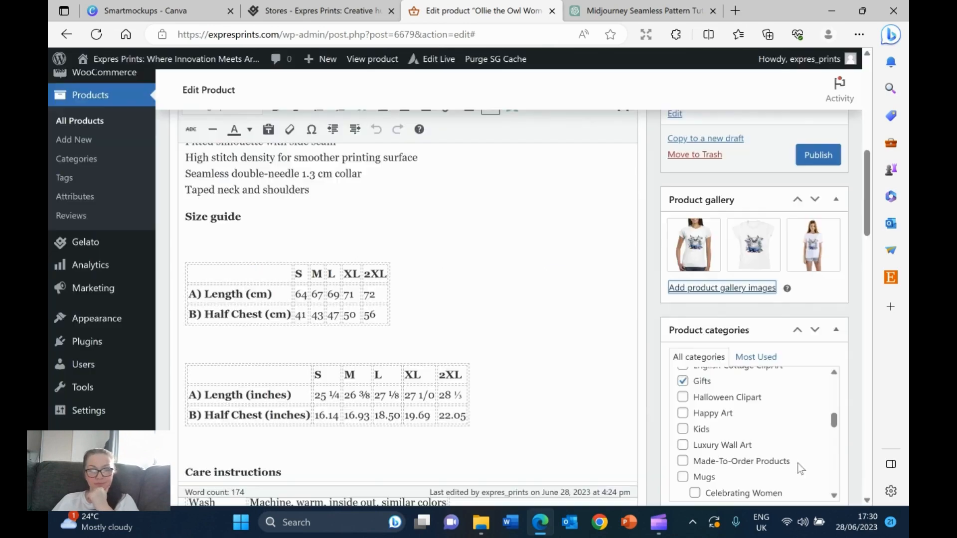
# - Add "Ollie the owl1" to the product gallery and reorder the images so both new mockups come before the plain flat T-shirt image
pyautogui.click(722, 289)
pyautogui.click(223, 230)
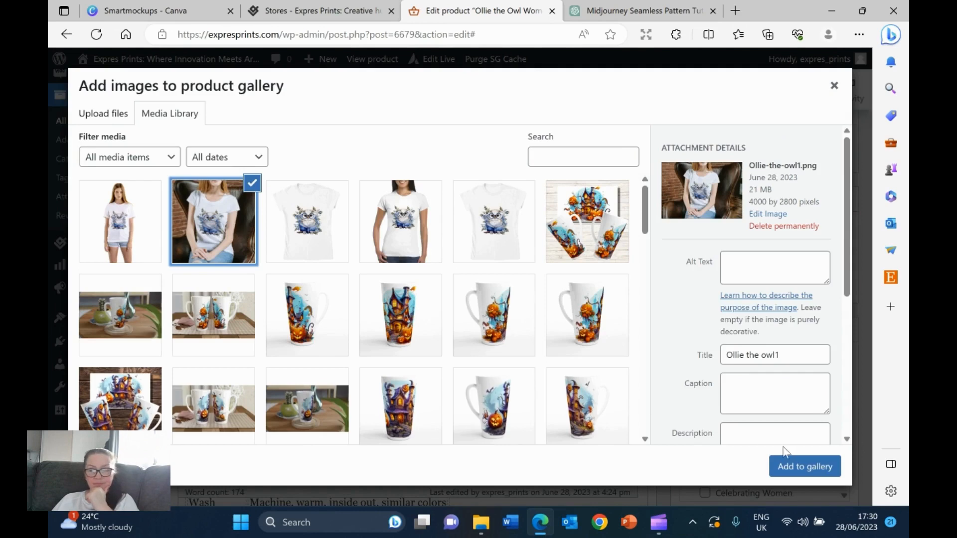
pyautogui.click(792, 465)
pyautogui.moveTo(700, 318); pyautogui.dragTo(730, 248)
pyautogui.moveTo(695, 313); pyautogui.dragTo(812, 244)
# - Preview the draft T-shirt product page and choose size M
pyautogui.scroll(10, 713, 388)
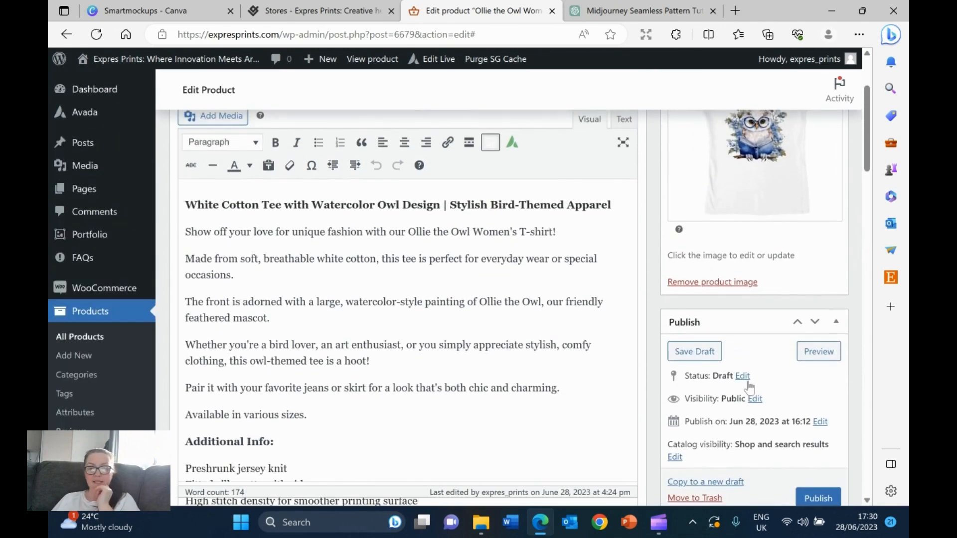
pyautogui.click(836, 356)
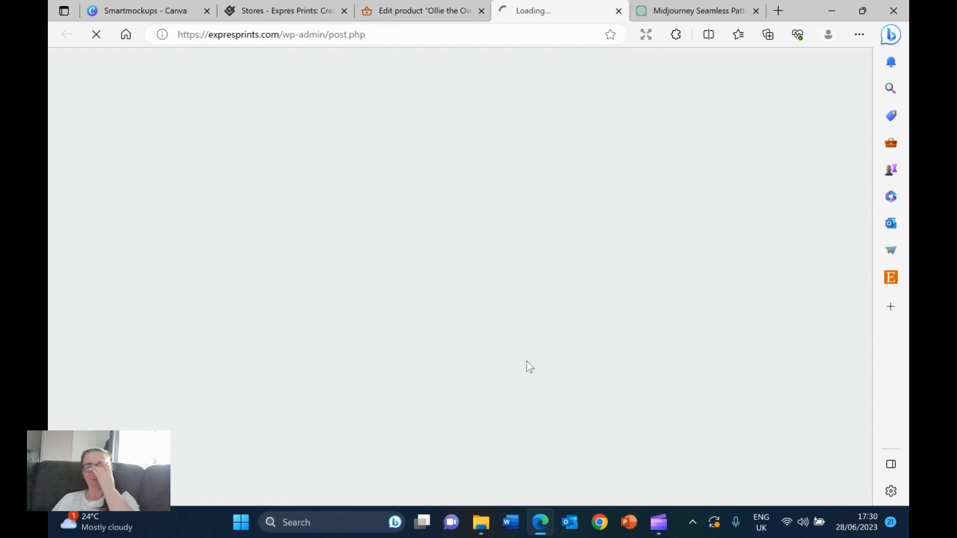
pyautogui.scroll(-5, 641, 368)
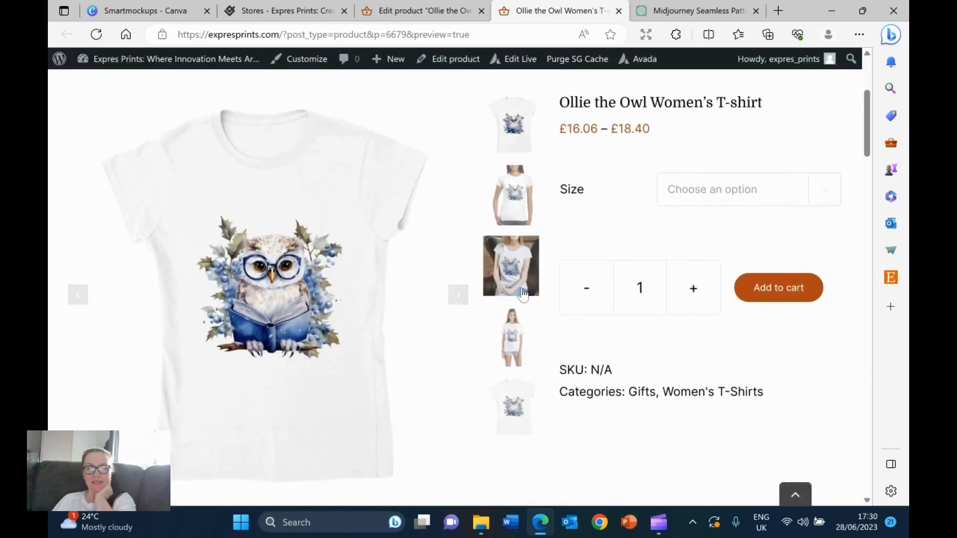
pyautogui.click(817, 196)
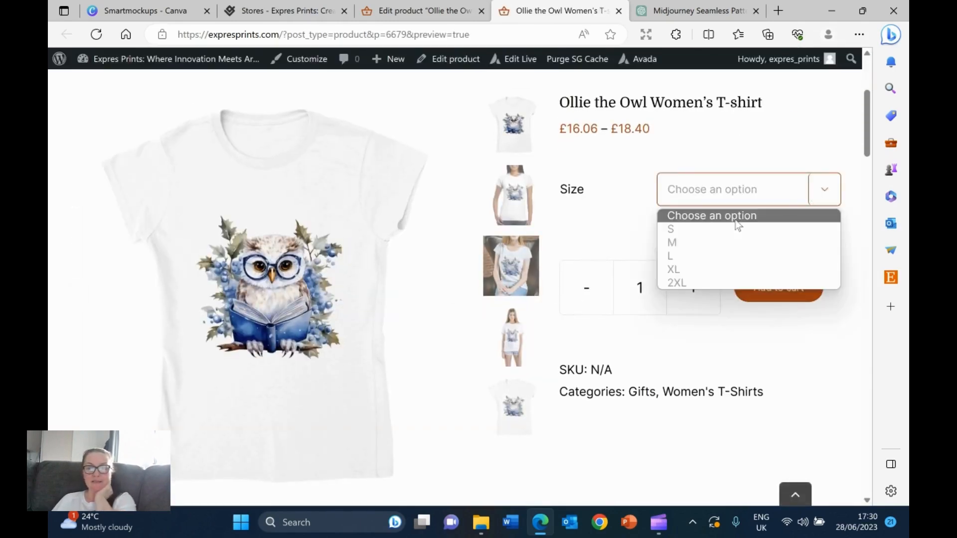
pyautogui.click(686, 244)
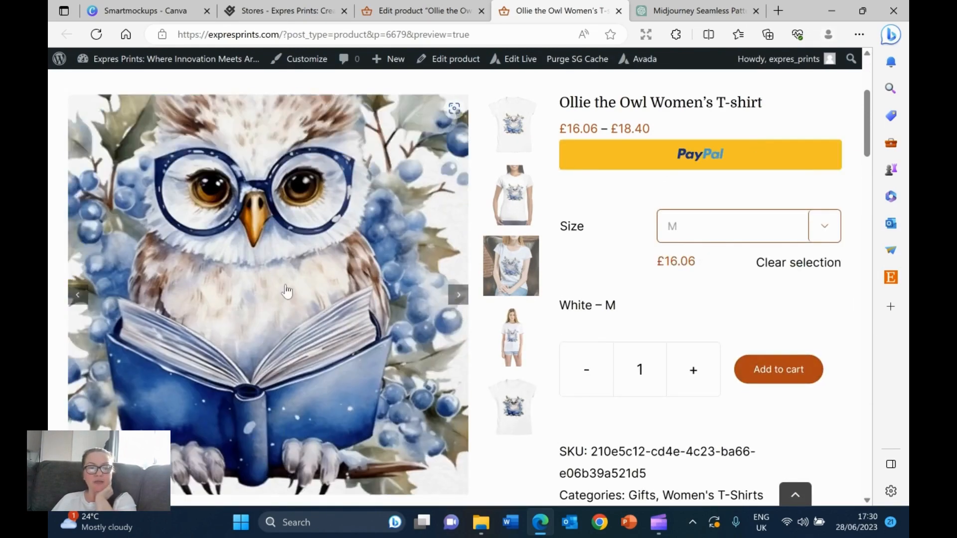
# - View the T-shirt's gallery images one by one in the product preview
pyautogui.click(515, 193)
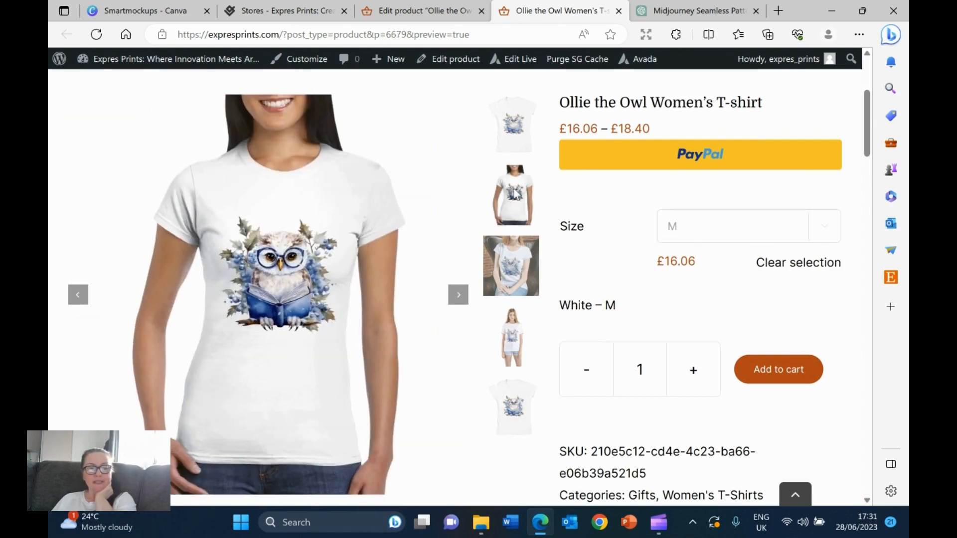
pyautogui.click(509, 138)
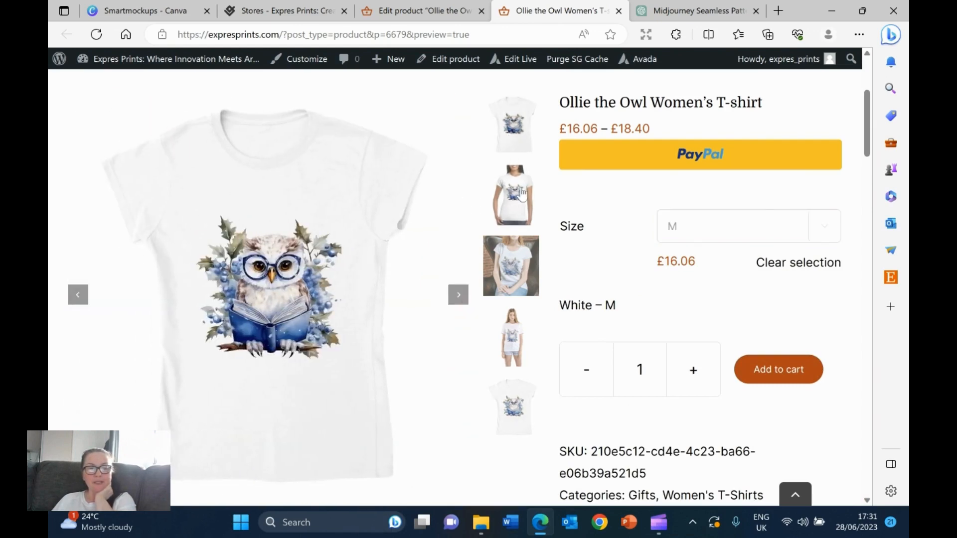
pyautogui.click(513, 338)
pyautogui.click(512, 410)
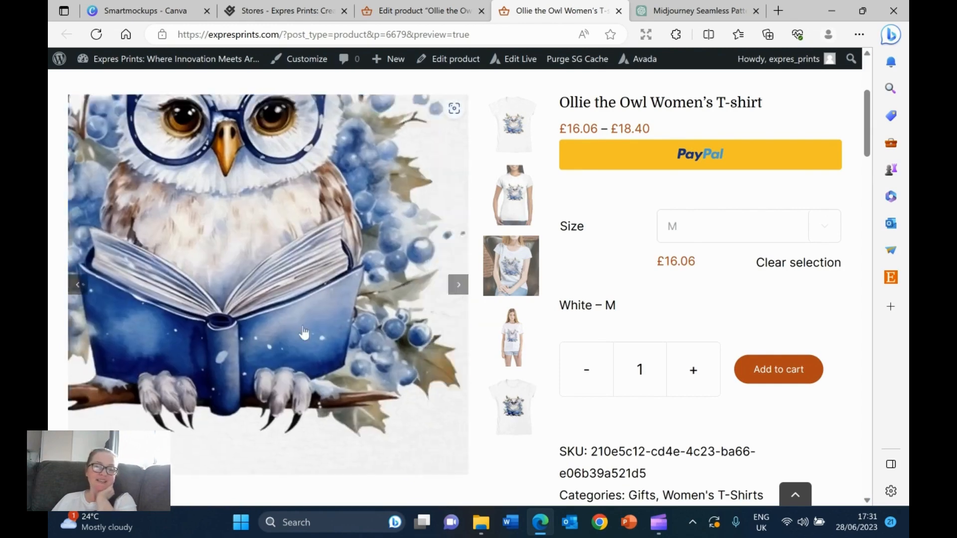
# - Review the whole preview page, including the size guide, care instructions, sharing options and related products
pyautogui.scroll(4, 818, 328)
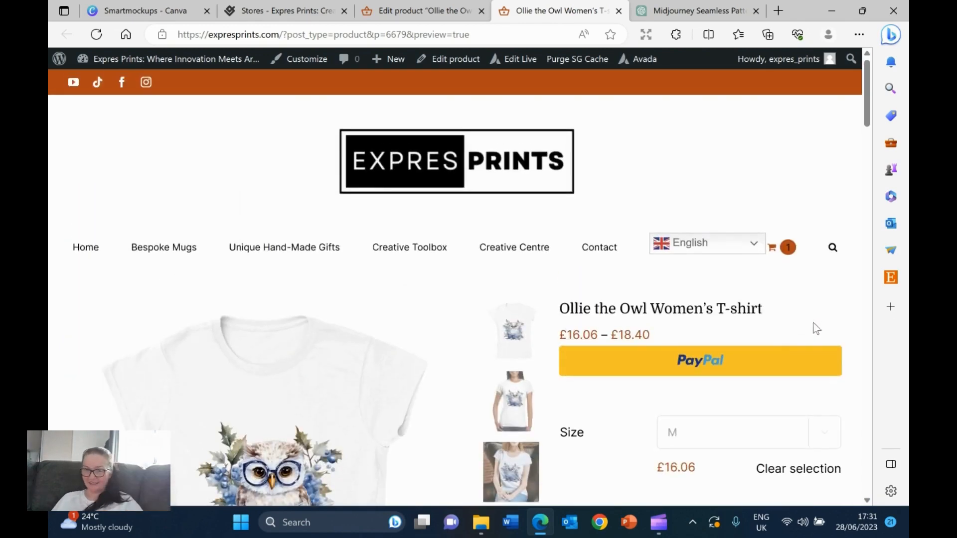
pyautogui.scroll(-10, 814, 323)
pyautogui.scroll(-15, 805, 323)
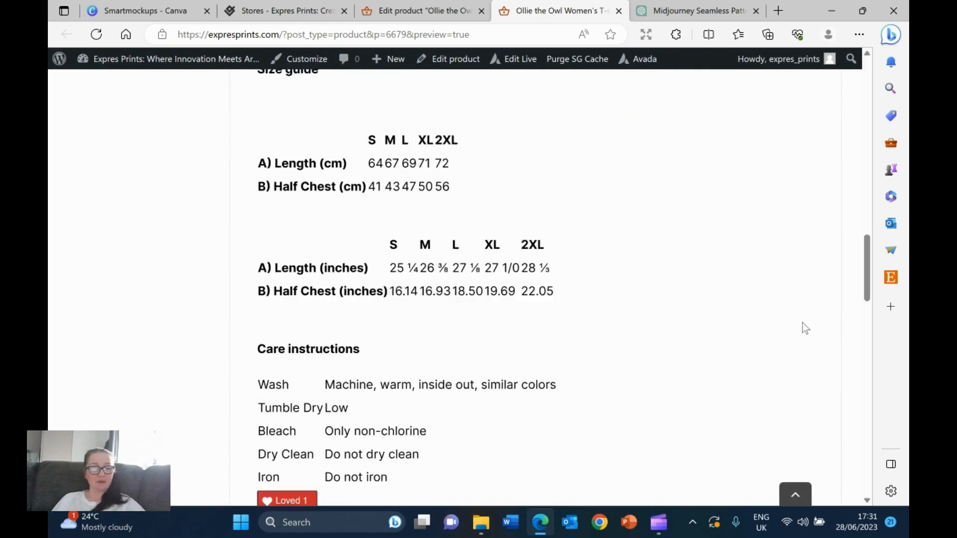
pyautogui.scroll(6, 777, 325)
pyautogui.scroll(5, 745, 327)
pyautogui.scroll(-15, 746, 327)
pyautogui.scroll(3, 745, 324)
pyautogui.scroll(20, 744, 324)
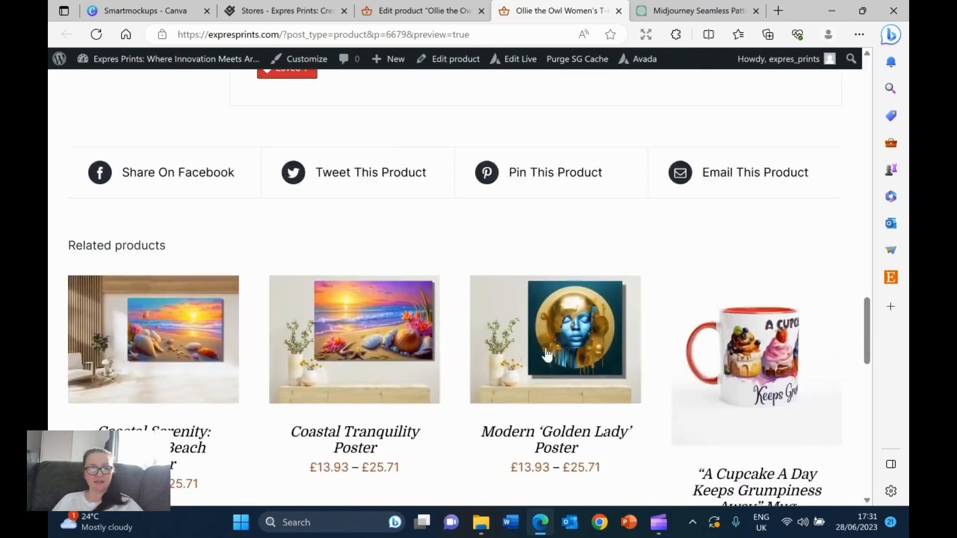
pyautogui.scroll(5, 632, 336)
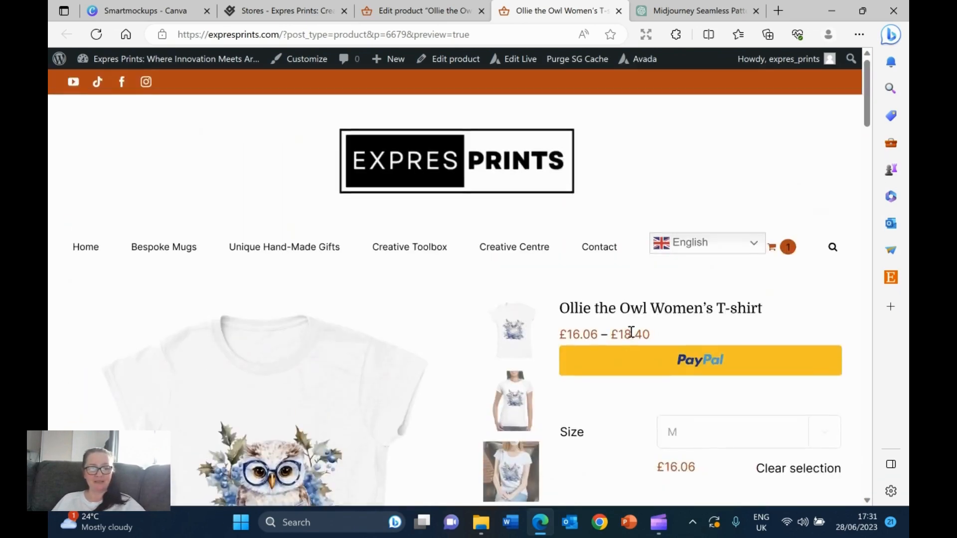
pyautogui.scroll(-4, 668, 335)
pyautogui.scroll(1, 673, 368)
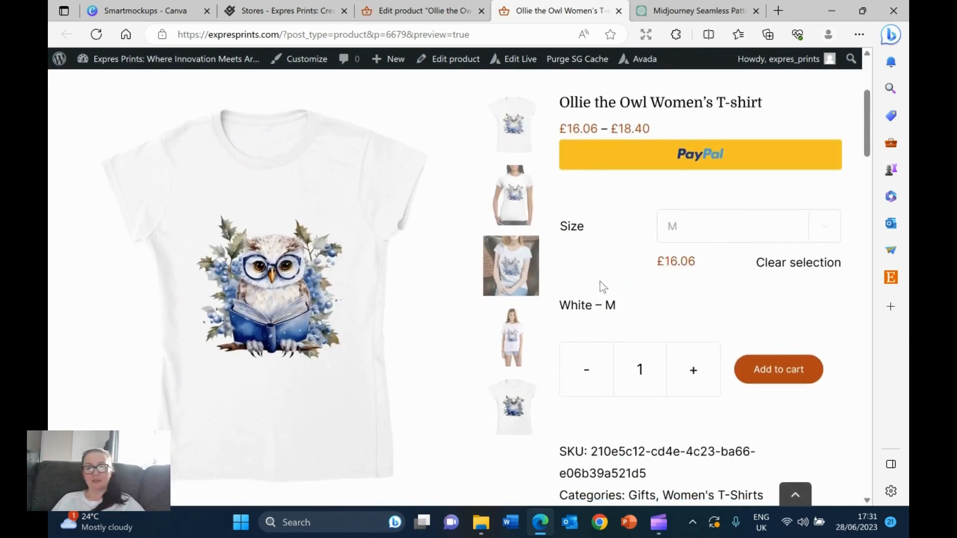
# - Return to the product's edit page, review its categories, and publish the Ollie the Owl Women's T-shirt
pyautogui.click(424, 11)
pyautogui.scroll(3, 702, 353)
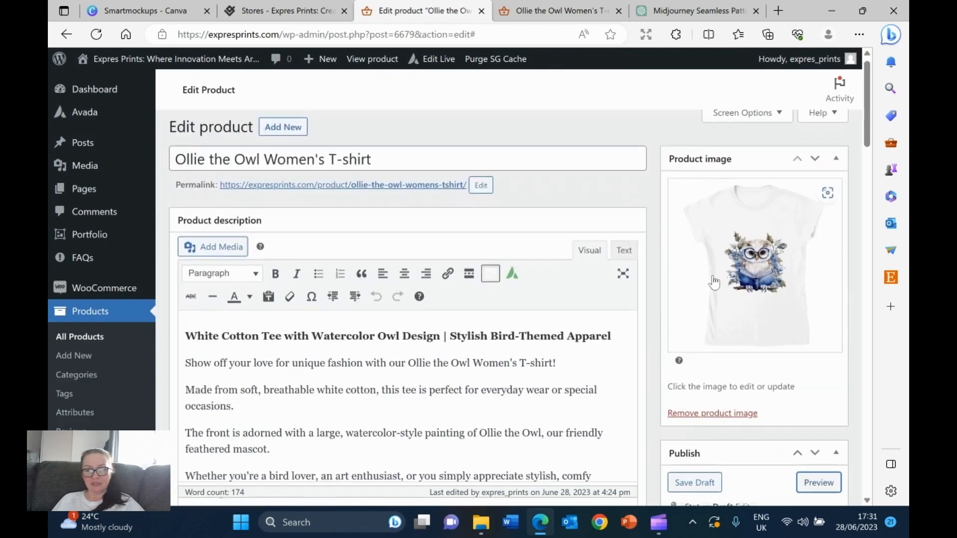
pyautogui.scroll(-10, 708, 339)
pyautogui.scroll(-2, 714, 314)
pyautogui.scroll(-6, 714, 294)
pyautogui.scroll(-8, 714, 299)
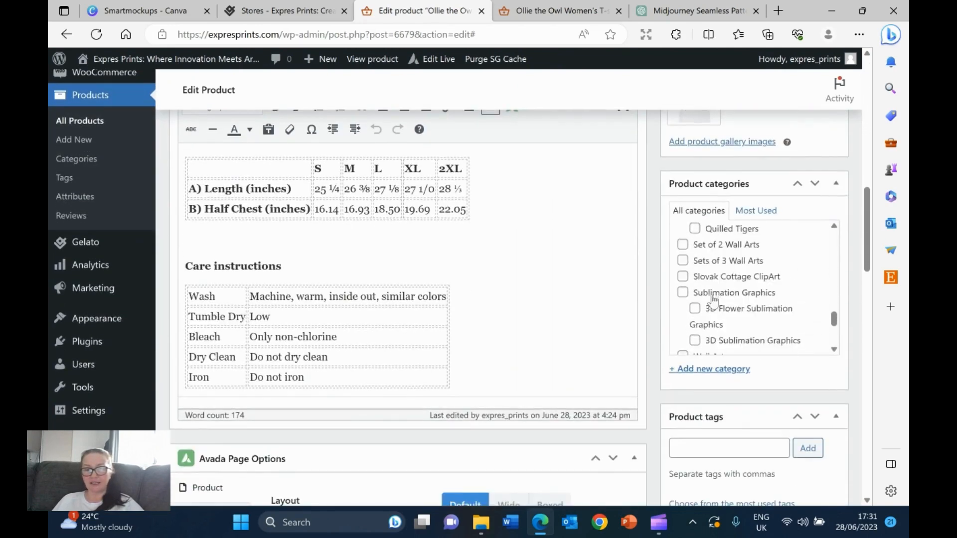
pyautogui.scroll(8, 782, 325)
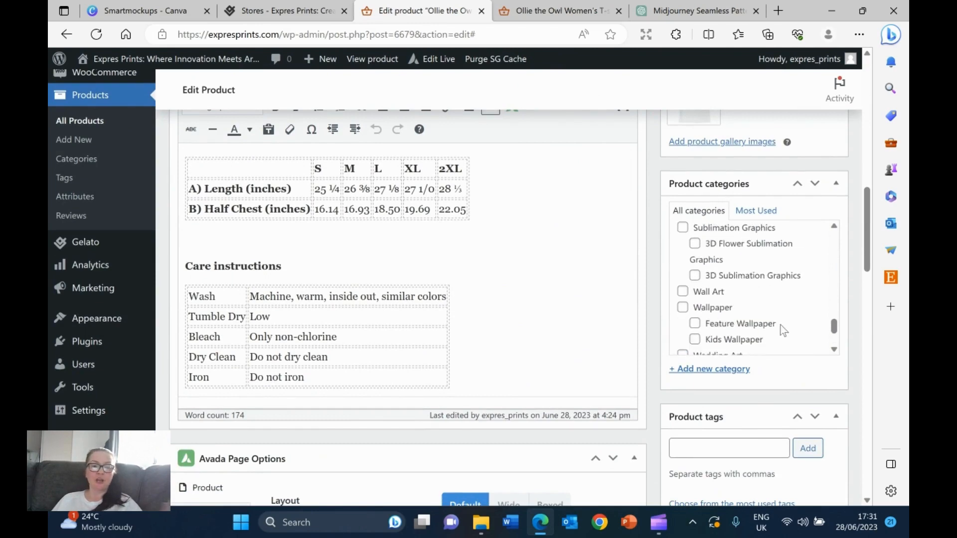
pyautogui.scroll(5, 633, 316)
pyautogui.click(831, 424)
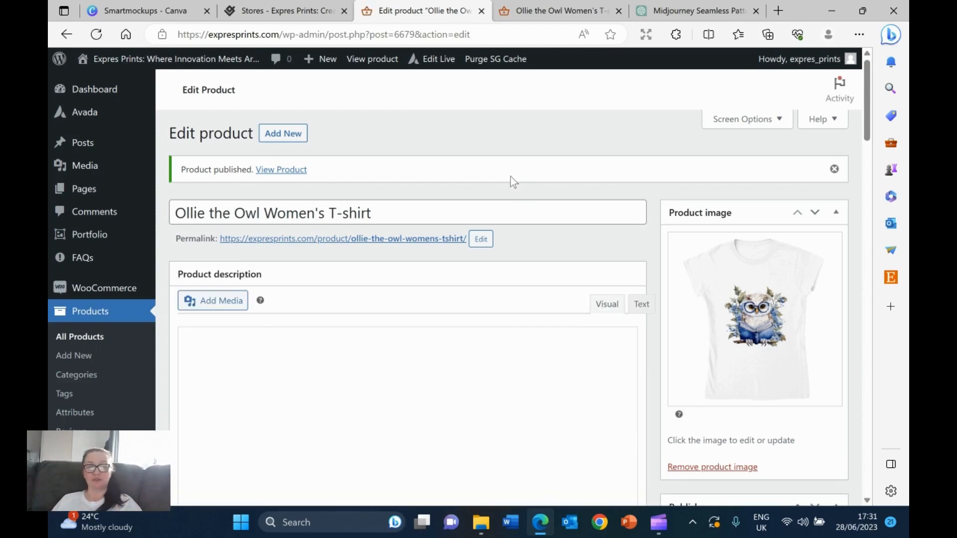
# - Open the published T-shirt product page and view the seated-model, standing-model and flat shirt images in its gallery
pyautogui.click(282, 170)
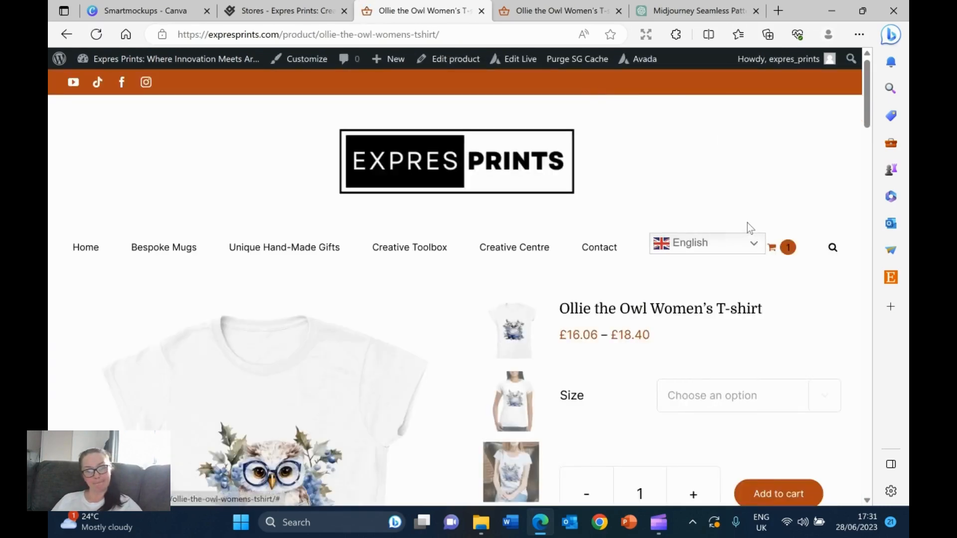
pyautogui.scroll(-3, 747, 224)
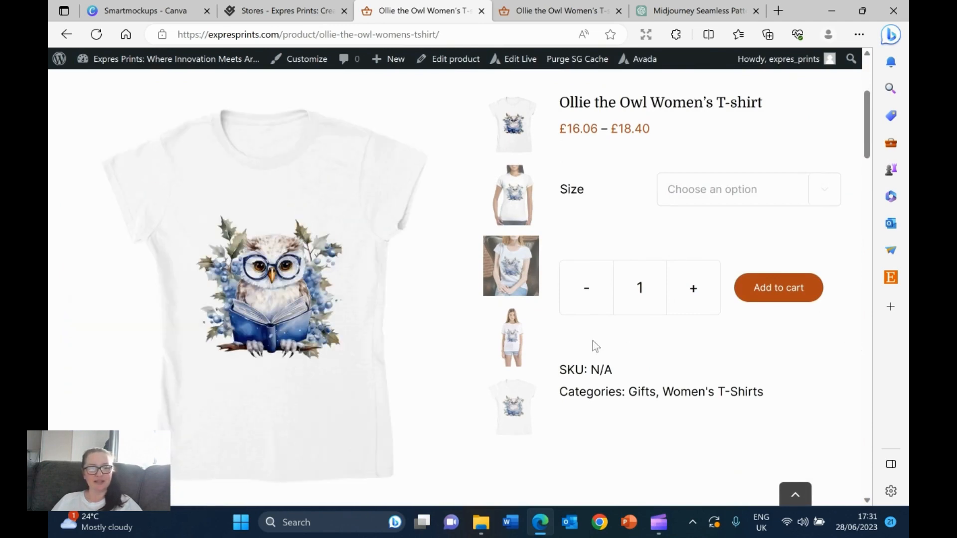
pyautogui.click(508, 271)
pyautogui.click(510, 340)
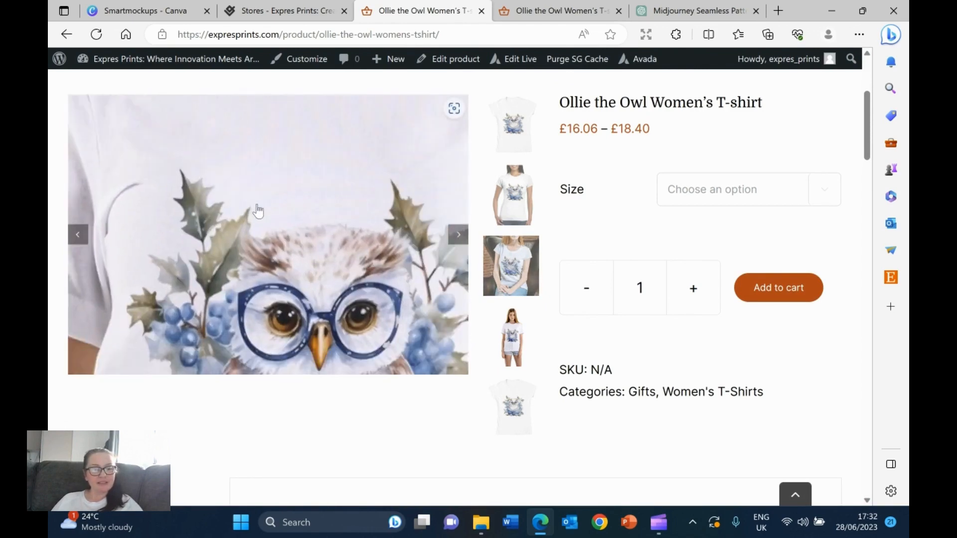
pyautogui.scroll(3, 494, 234)
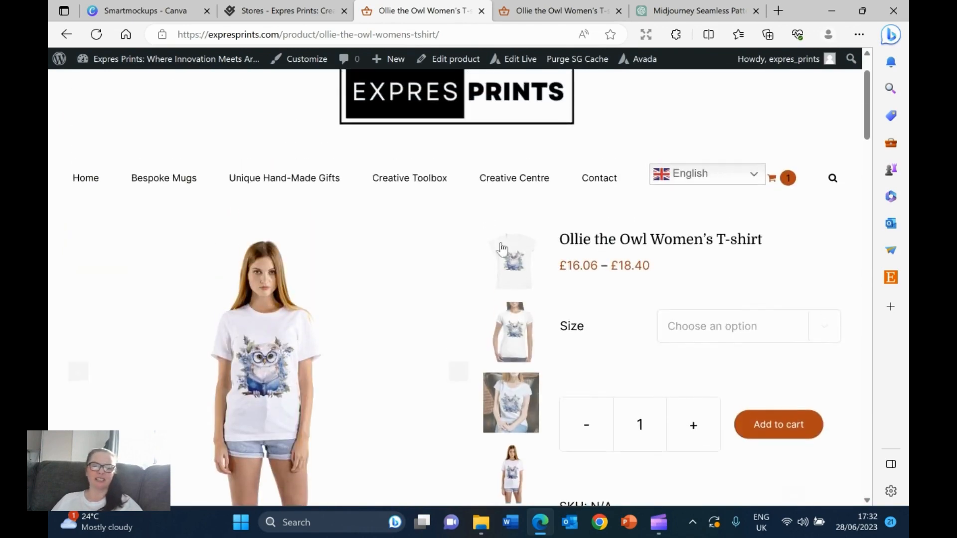
pyautogui.click(503, 262)
pyautogui.scroll(-3, 507, 259)
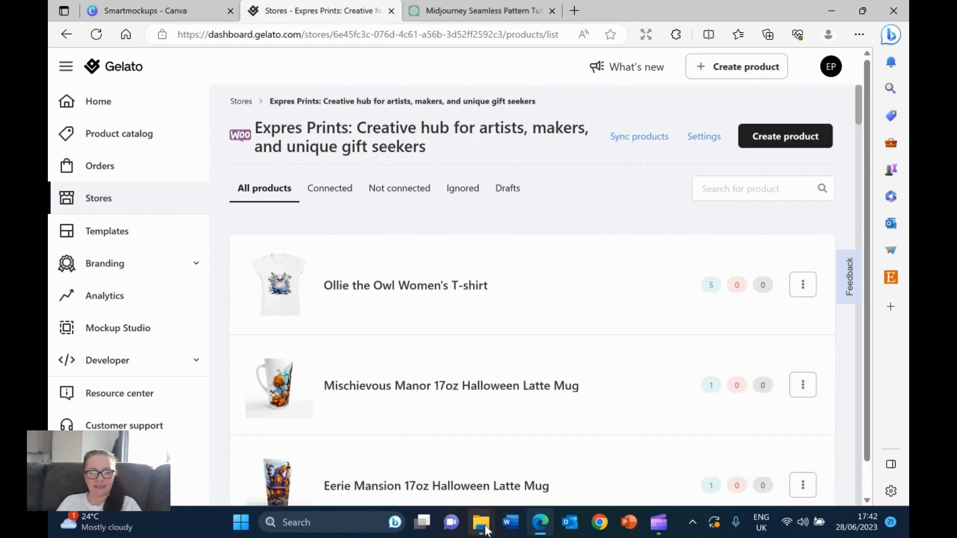
# - Switch to File Explorer, close the Downloads window, and check the Tshirt subfolder's images inside "Chosen one for tutorial"
pyautogui.moveTo(486, 531)
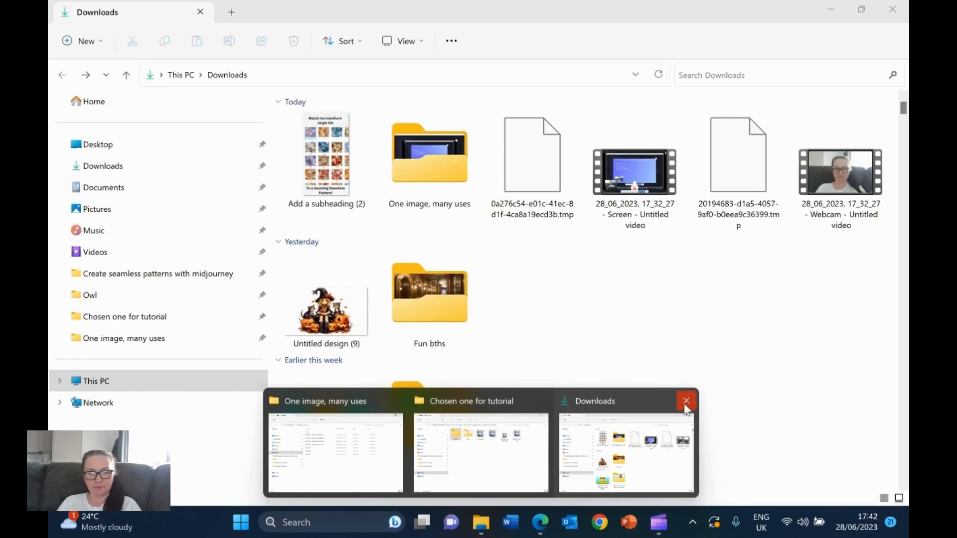
pyautogui.click(682, 397)
pyautogui.click(429, 443)
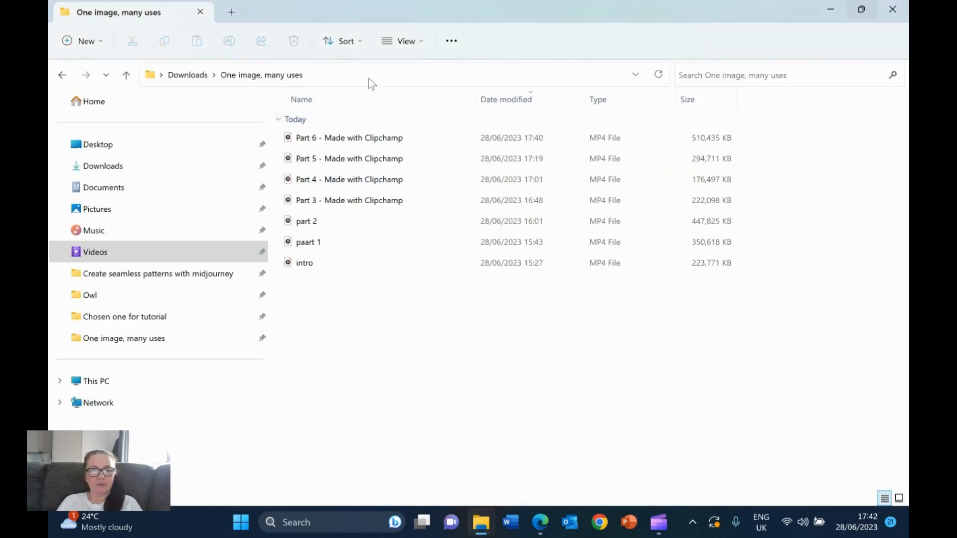
pyautogui.moveTo(481, 526)
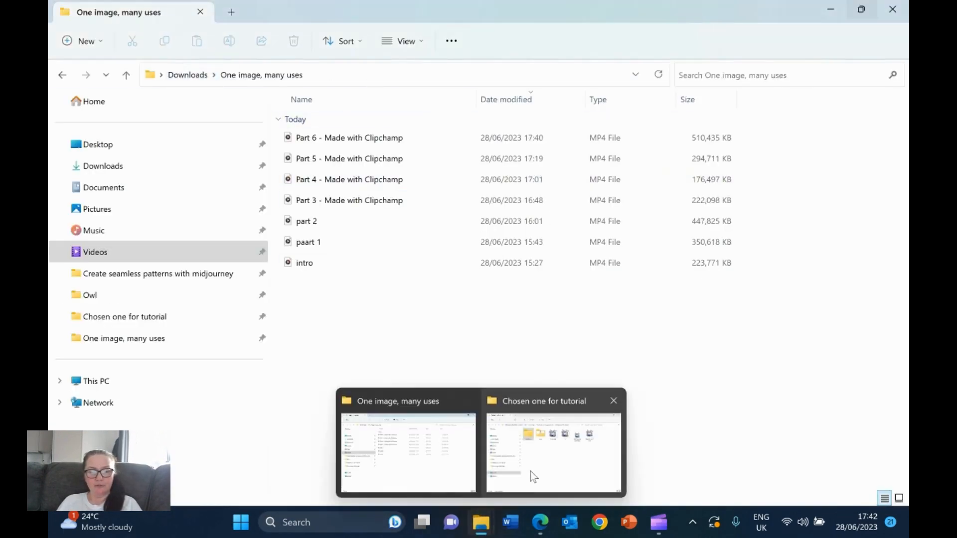
pyautogui.click(530, 471)
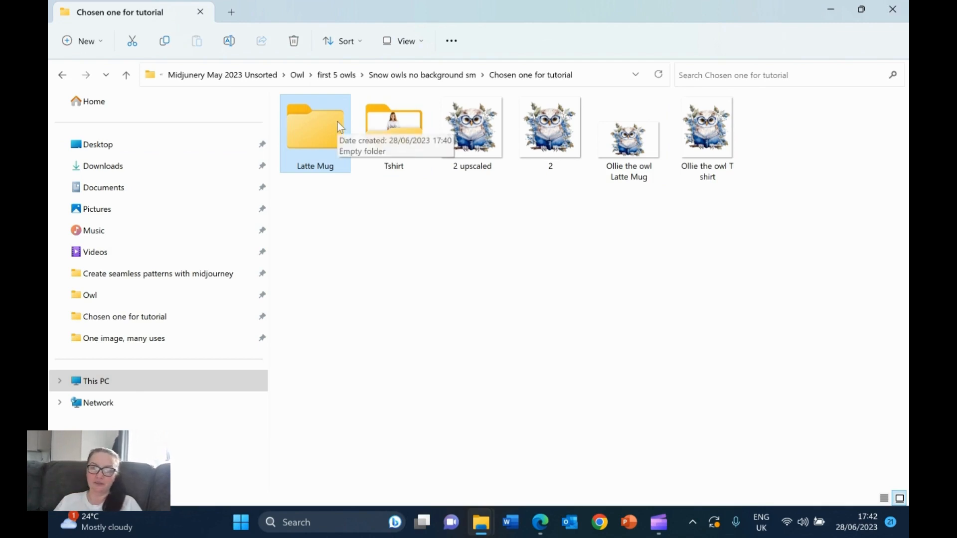
pyautogui.doubleClick(378, 132)
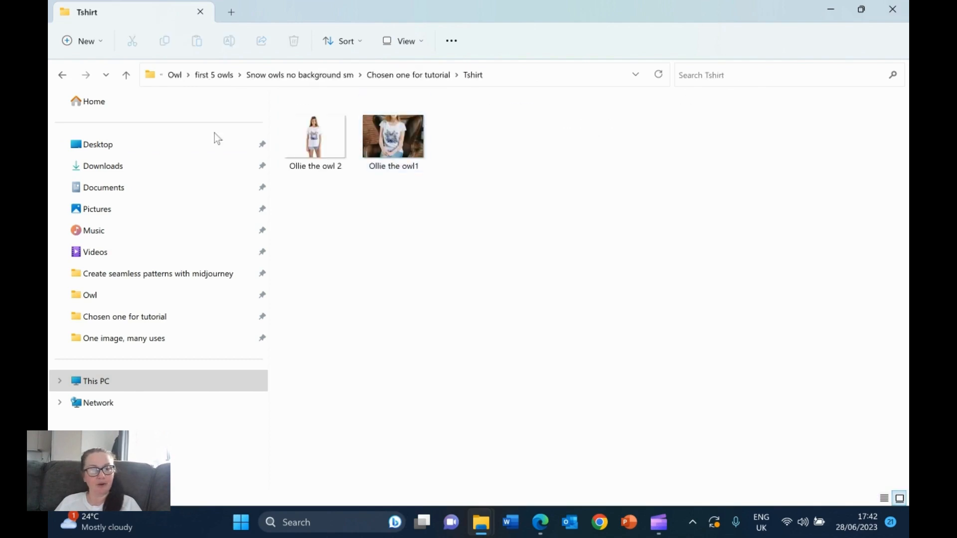
pyautogui.click(61, 75)
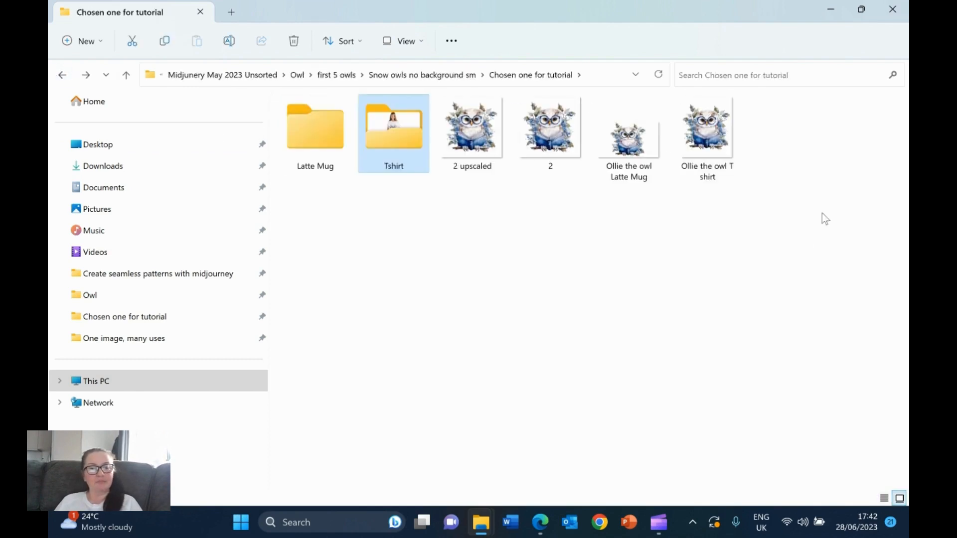
# - Move the "Ollie the owl T shirt" image into the Tshirt folder
pyautogui.moveTo(638, 150); pyautogui.dragTo(590, 106)
pyautogui.moveTo(702, 126); pyautogui.dragTo(405, 157)
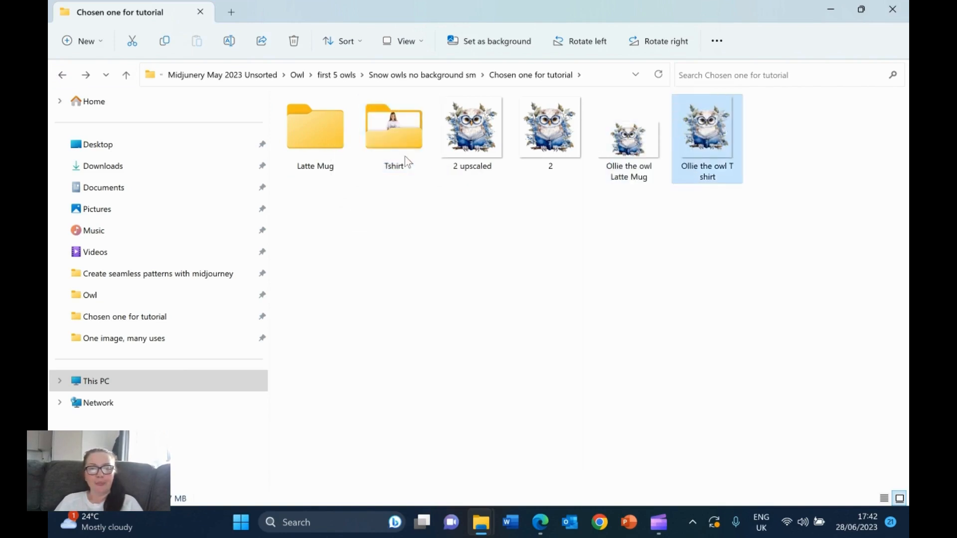
pyautogui.click(642, 165)
pyautogui.click(693, 141)
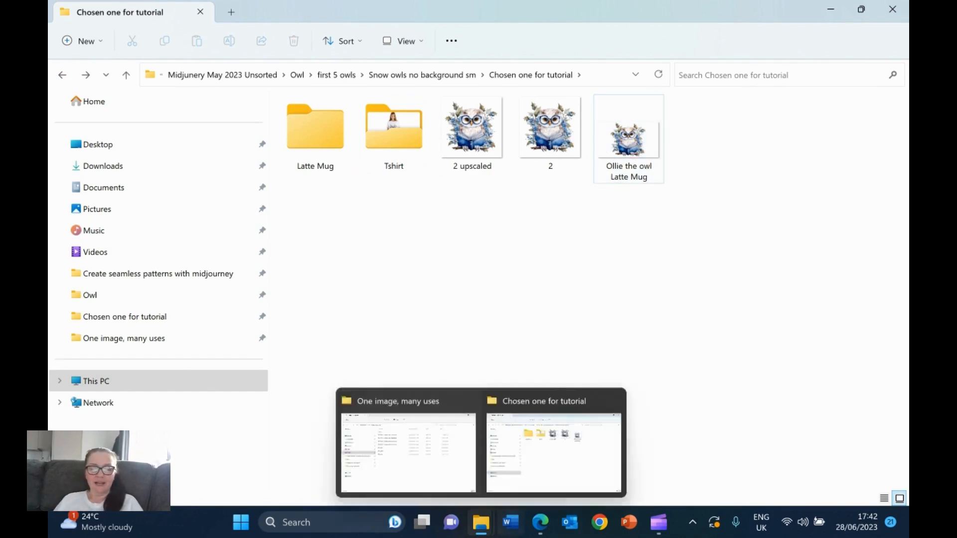
# - Switch to Gelato, create a product from the "Handcrafted 'Boo-tiful Morning Brew' Halloween Latte Mug" template, and delete its Halloween artwork
pyautogui.click(536, 527)
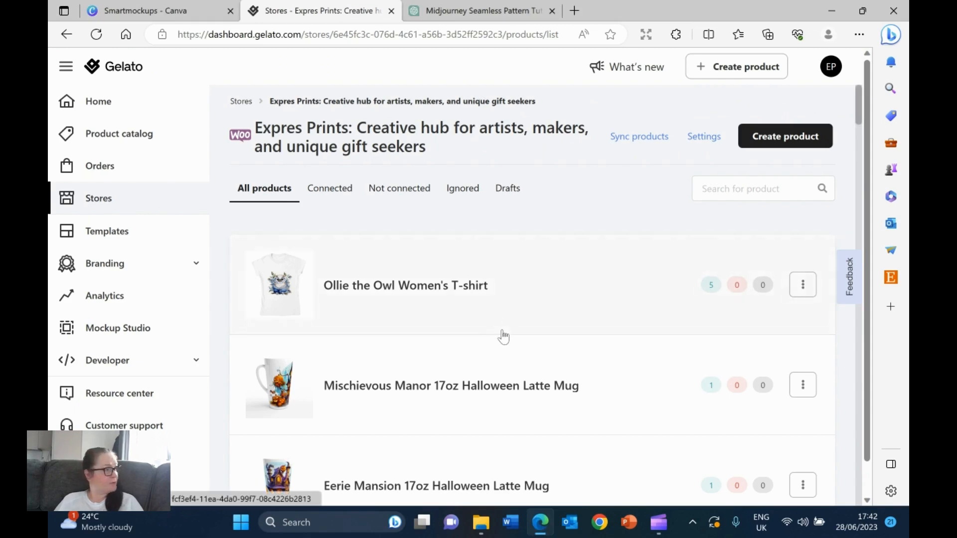
pyautogui.click(778, 140)
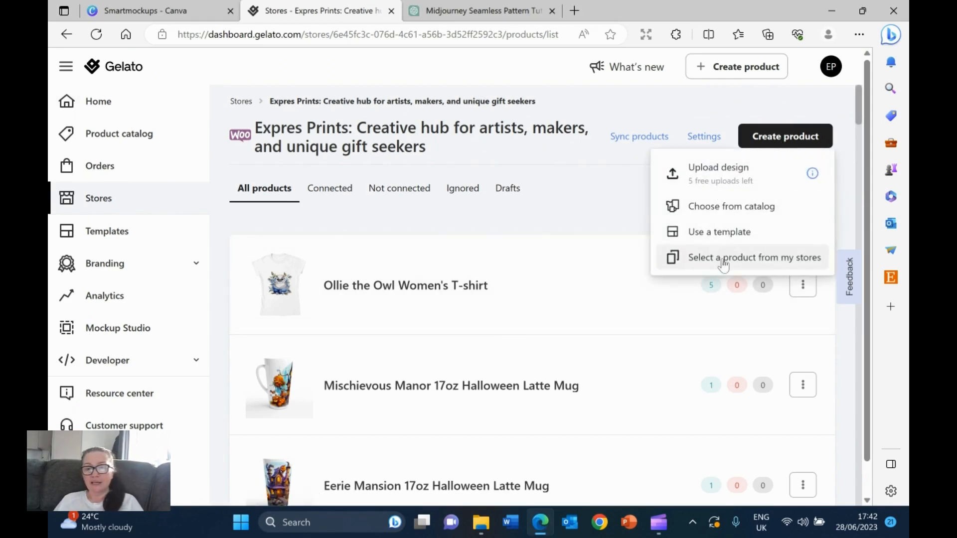
pyautogui.click(732, 238)
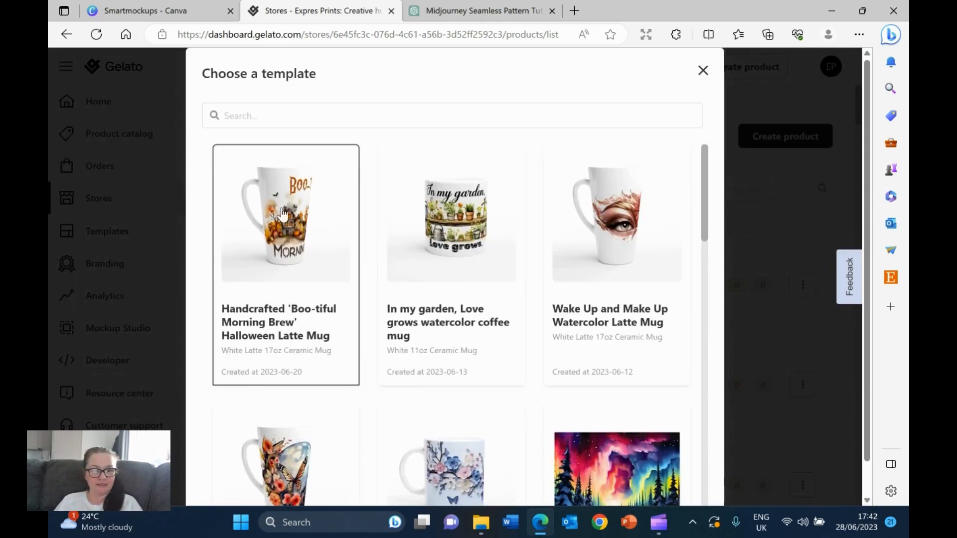
pyautogui.click(286, 240)
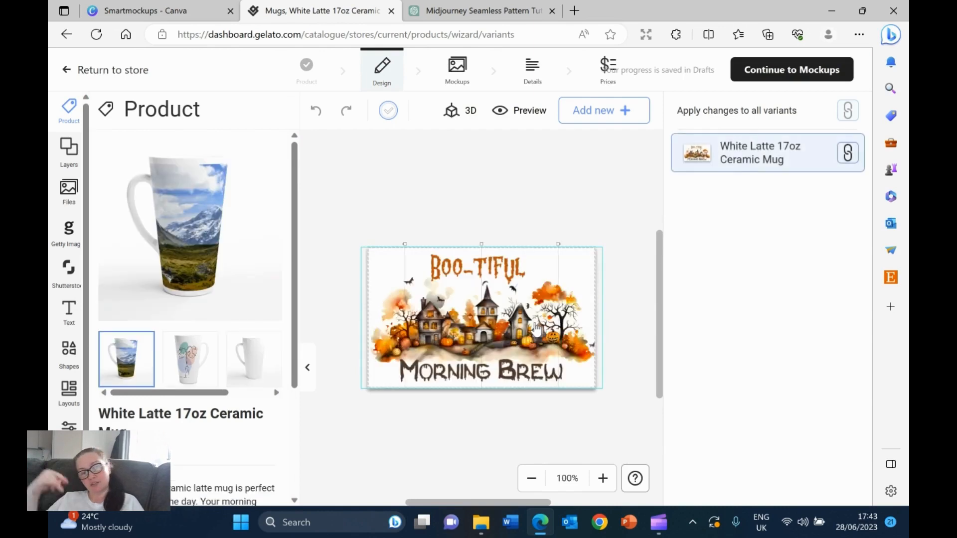
pyautogui.click(424, 302)
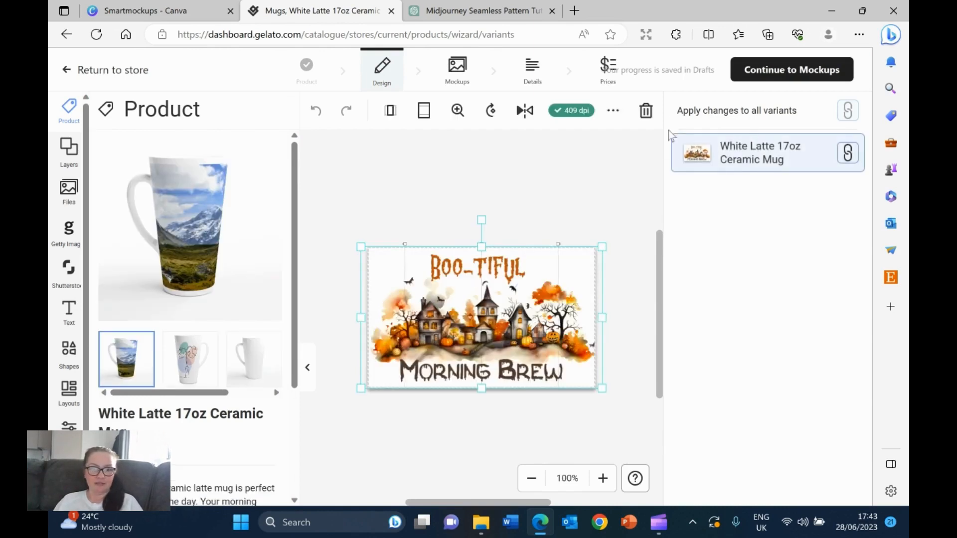
pyautogui.click(645, 110)
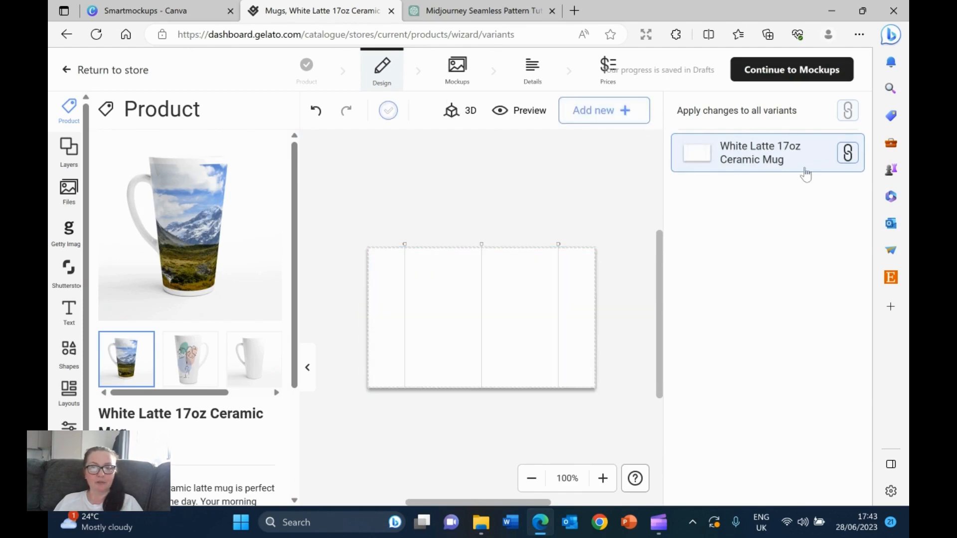
# - Upload the owl image from the device, place it on the latte mug, and fit it inside the print area
pyautogui.click(593, 111)
pyautogui.click(601, 152)
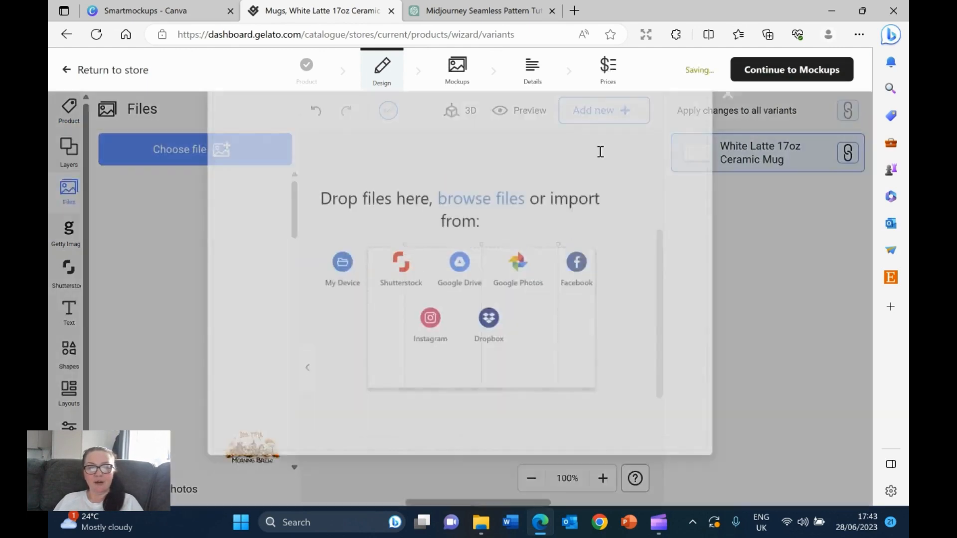
pyautogui.click(343, 294)
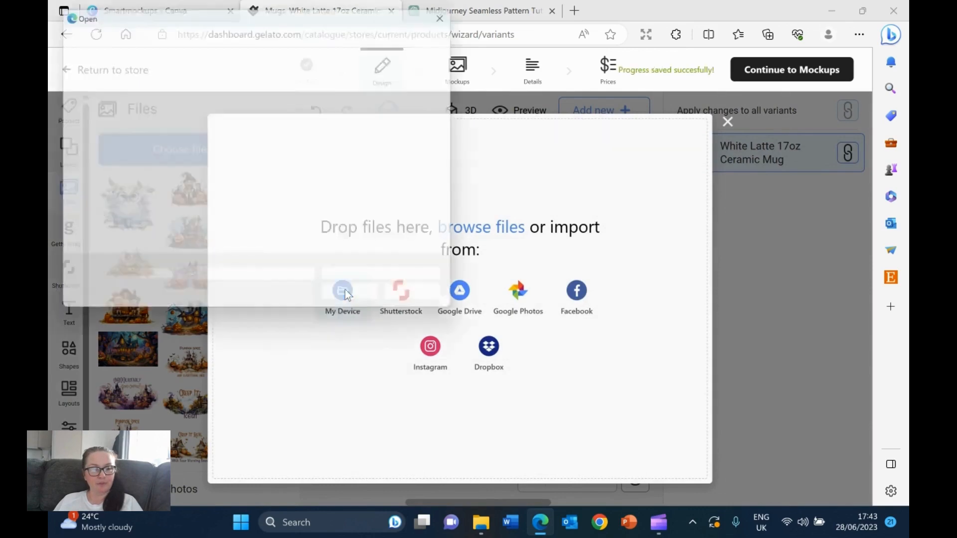
pyautogui.doubleClick(189, 200)
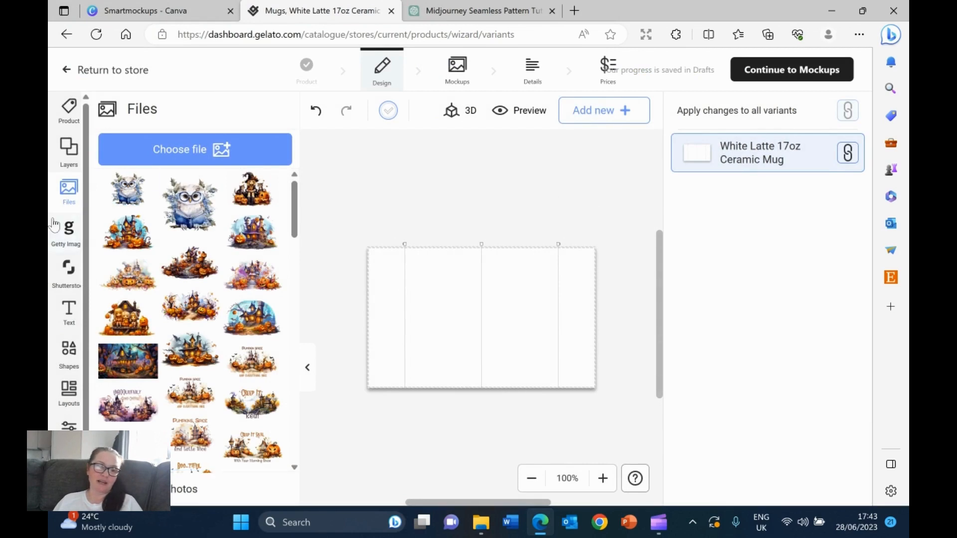
pyautogui.moveTo(131, 212)
pyautogui.click(127, 189)
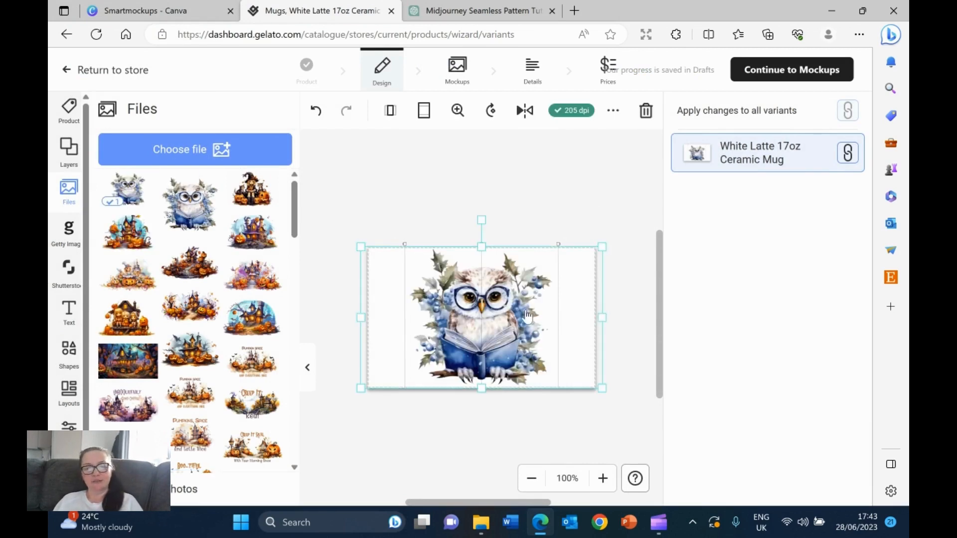
pyautogui.click(424, 110)
pyautogui.click(471, 168)
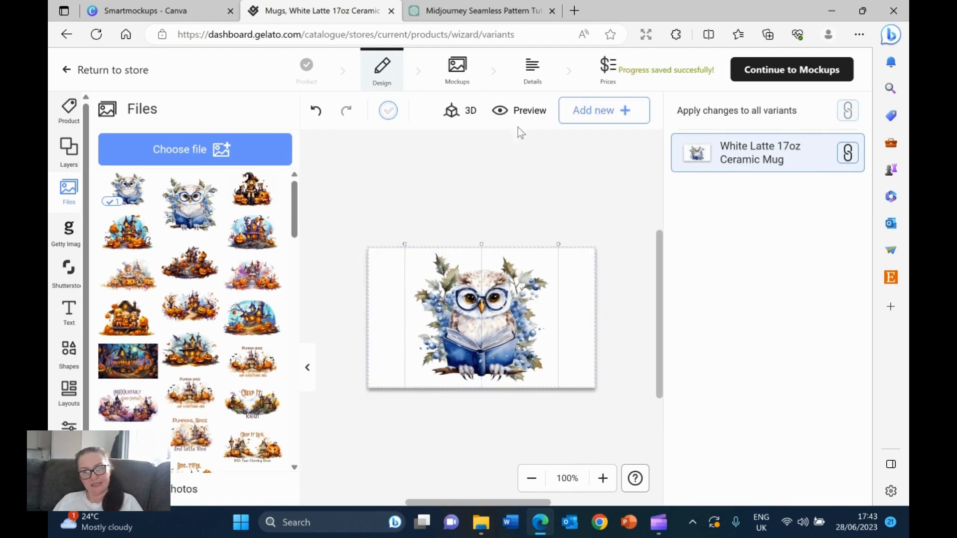
# - Inspect the owl artwork on the latte mug from several sides and zoom levels in the 3D preview
pyautogui.click(453, 110)
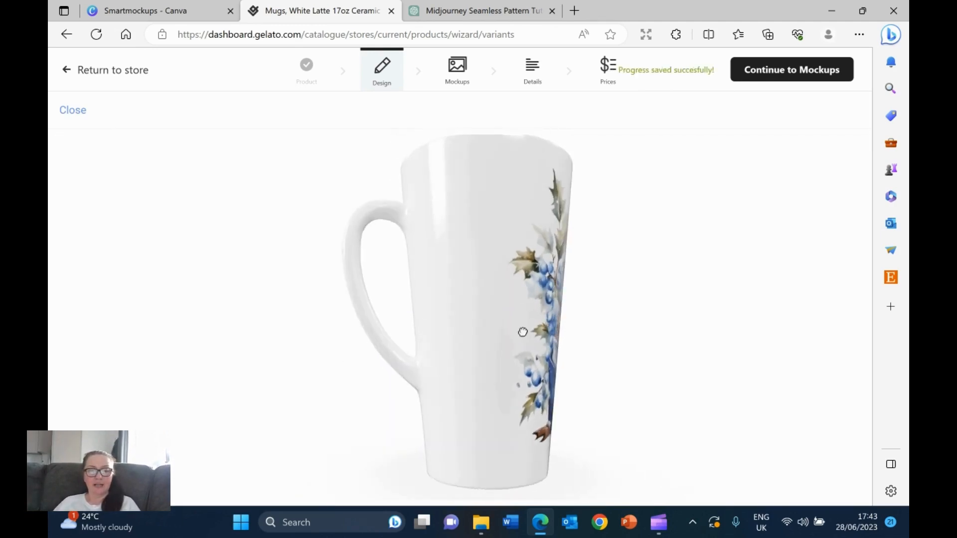
pyautogui.scroll(5, 433, 309)
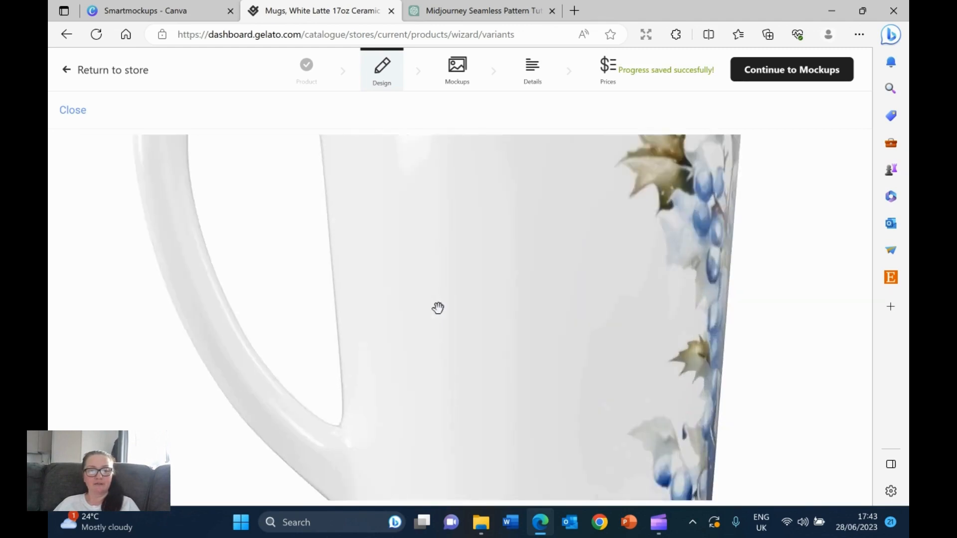
pyautogui.scroll(-7, 437, 307)
pyautogui.moveTo(523, 312); pyautogui.dragTo(390, 319)
pyautogui.moveTo(486, 330); pyautogui.dragTo(649, 340)
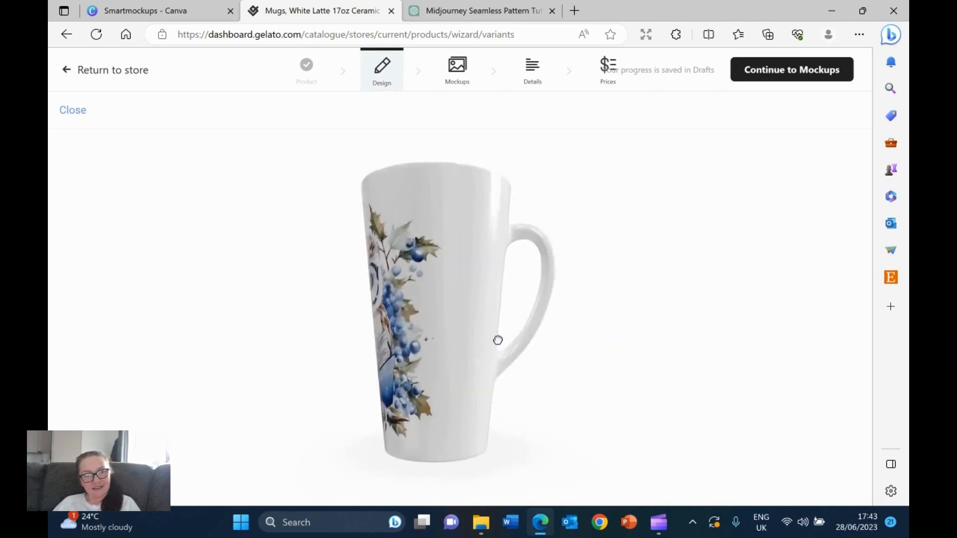
pyautogui.moveTo(375, 337); pyautogui.dragTo(323, 330)
pyautogui.moveTo(427, 330); pyautogui.dragTo(543, 336)
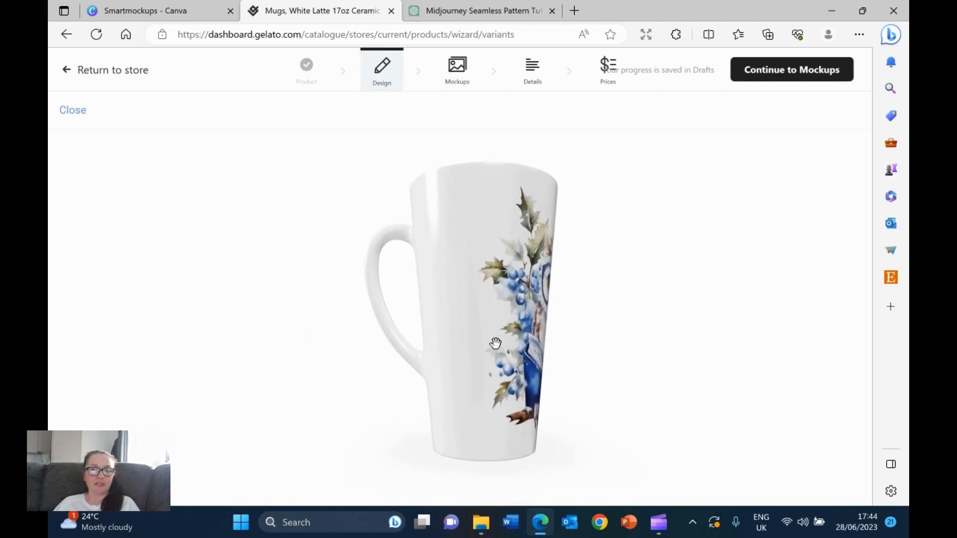
pyautogui.moveTo(470, 325); pyautogui.dragTo(622, 307)
pyautogui.moveTo(435, 306); pyautogui.dragTo(515, 420)
pyautogui.moveTo(503, 378); pyautogui.dragTo(585, 359)
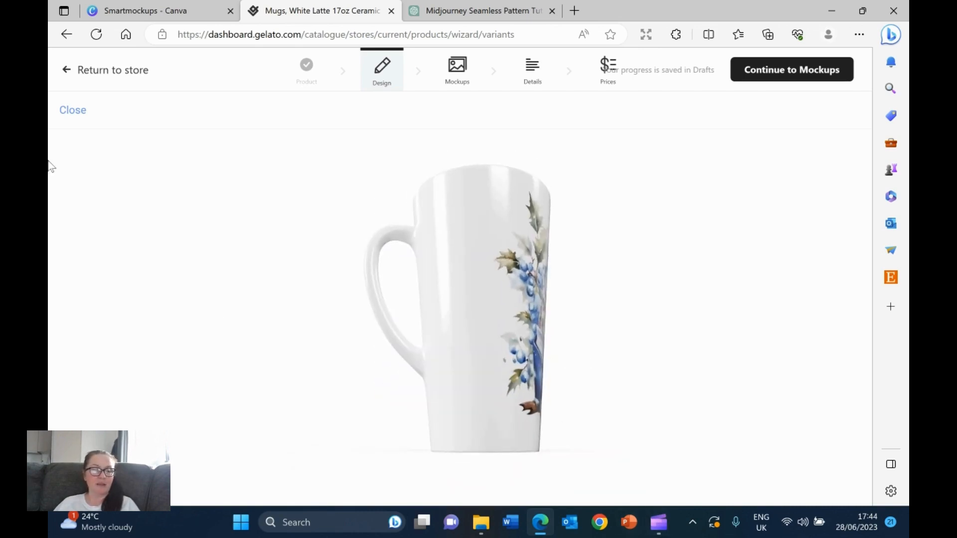
pyautogui.click(66, 109)
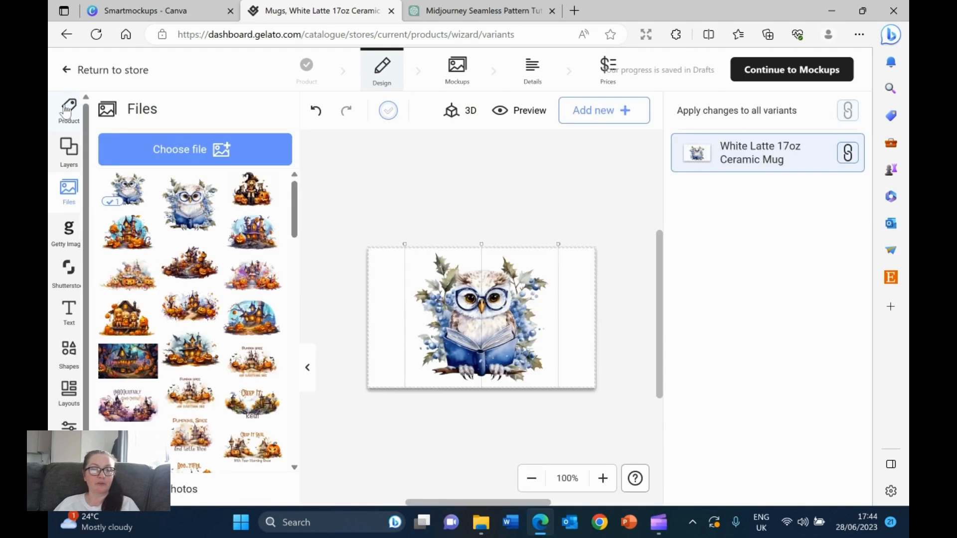
# - Enlarge the owl artwork to fill the mug's print area
pyautogui.click(468, 310)
pyautogui.click(386, 113)
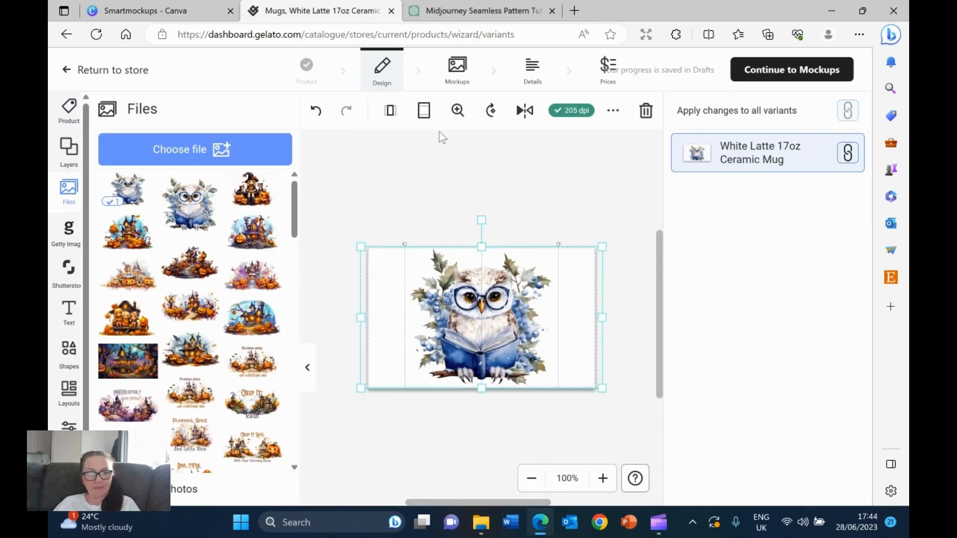
pyautogui.click(508, 179)
# - Check the enlarged owl on the front and side of the mug in the 3D preview, then return to the design
pyautogui.click(459, 112)
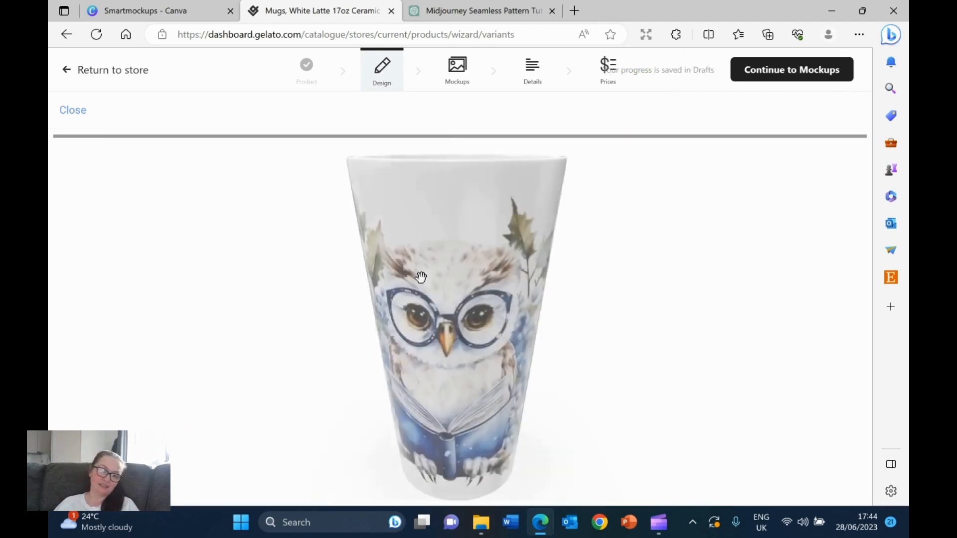
pyautogui.moveTo(460, 269)
pyautogui.mouseDown()
pyautogui.moveTo(499, 262)
pyautogui.moveTo(326, 261)
pyautogui.moveTo(525, 258)
pyautogui.moveTo(458, 259)
pyautogui.moveTo(465, 259)
pyautogui.mouseUp()
pyautogui.moveTo(526, 266); pyautogui.dragTo(491, 264)
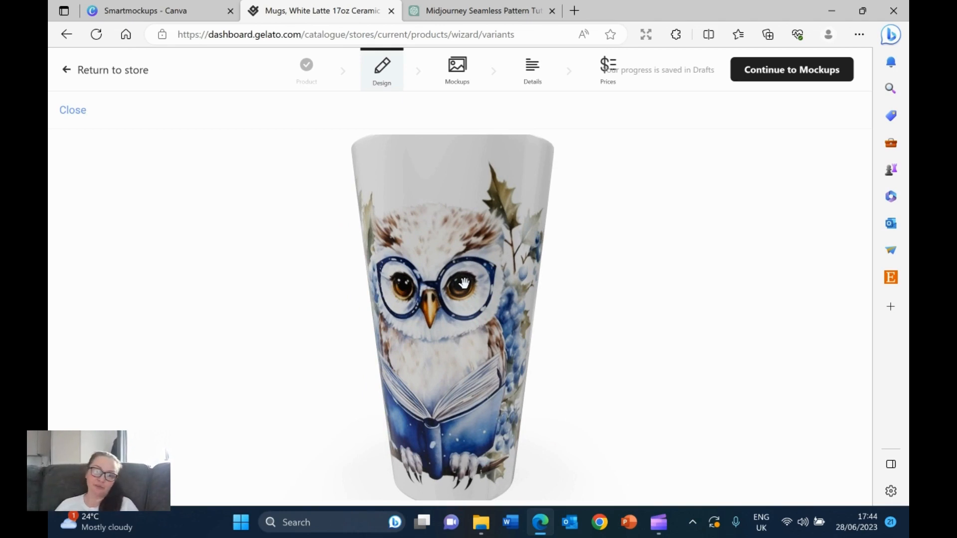
pyautogui.moveTo(384, 311); pyautogui.dragTo(317, 321)
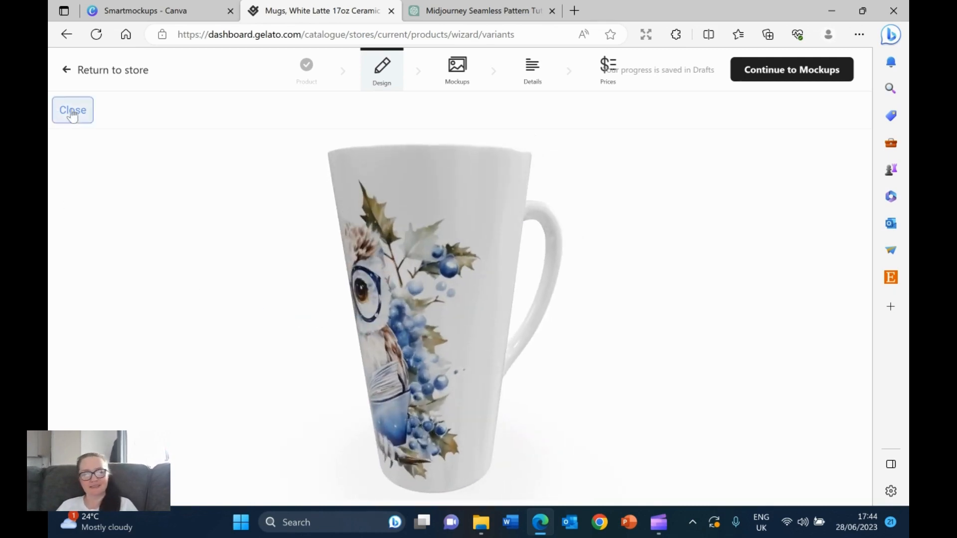
pyautogui.click(73, 112)
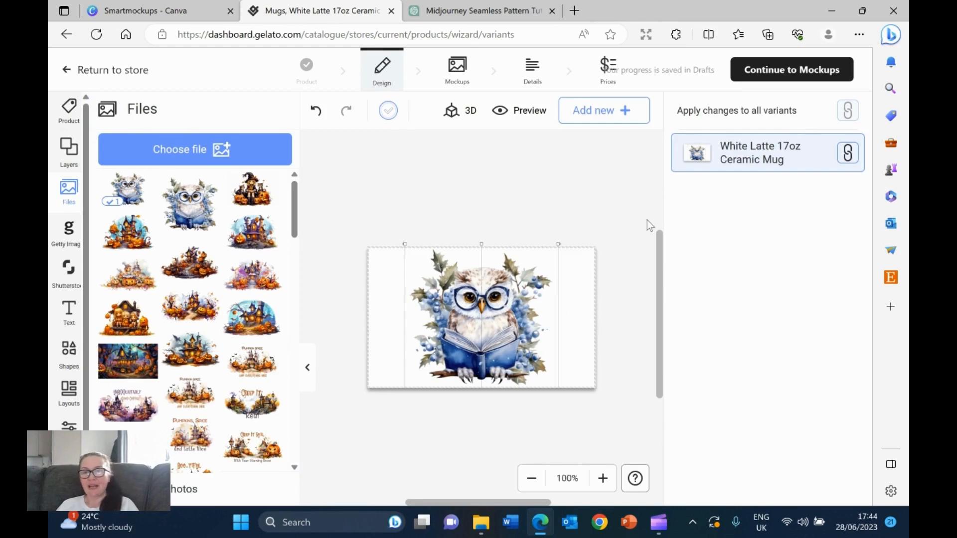
# - Continue to the mockups, show all mockup styles, and add the scene with books beside the mug to the selection
pyautogui.click(785, 70)
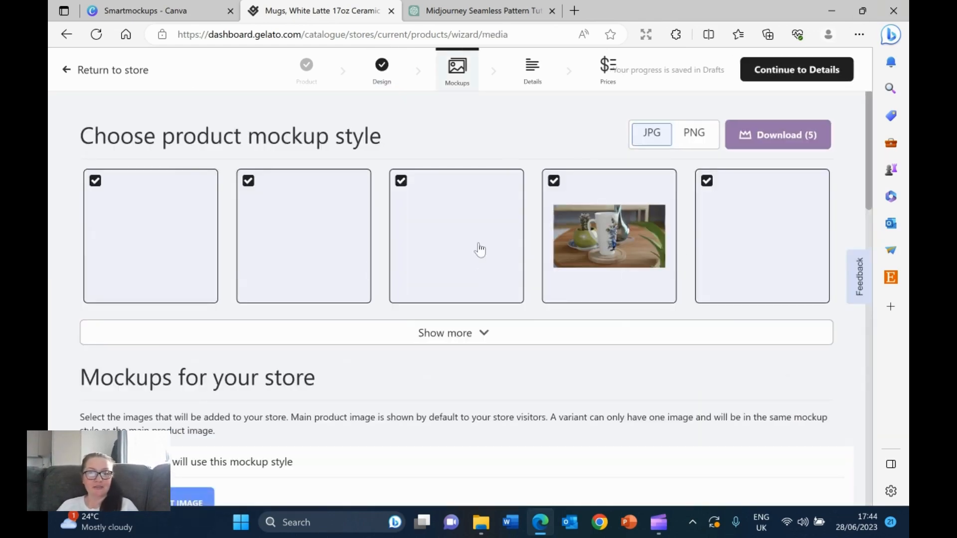
pyautogui.click(436, 340)
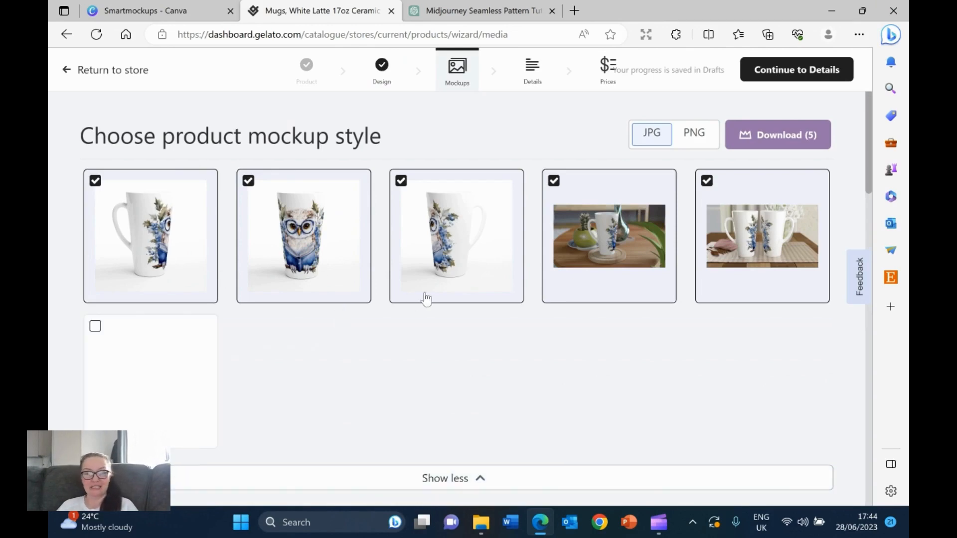
pyautogui.scroll(-8, 390, 351)
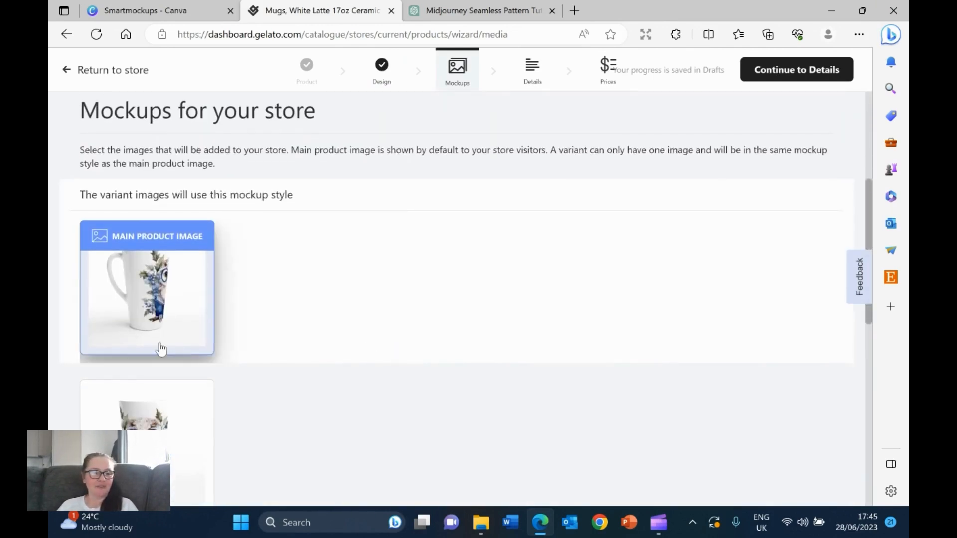
pyautogui.scroll(8, 292, 397)
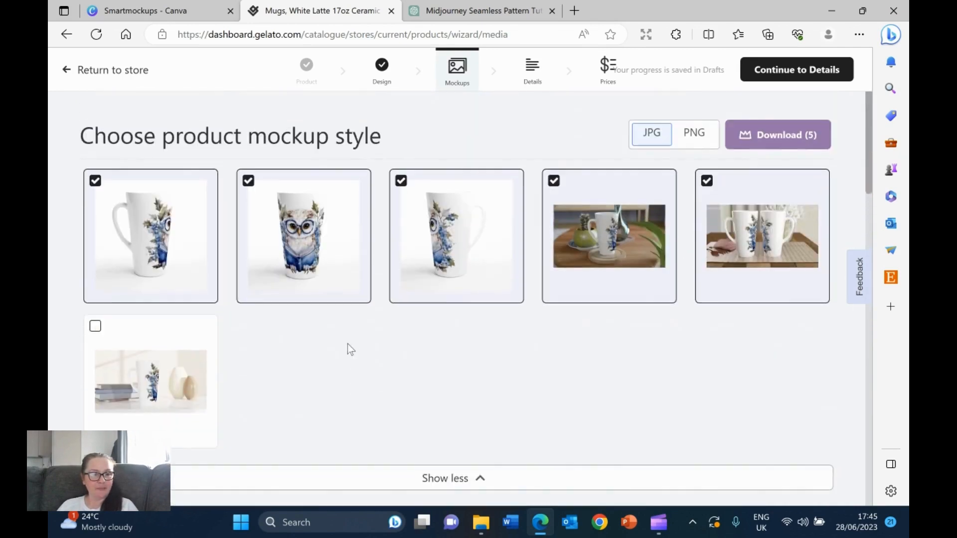
pyautogui.click(134, 369)
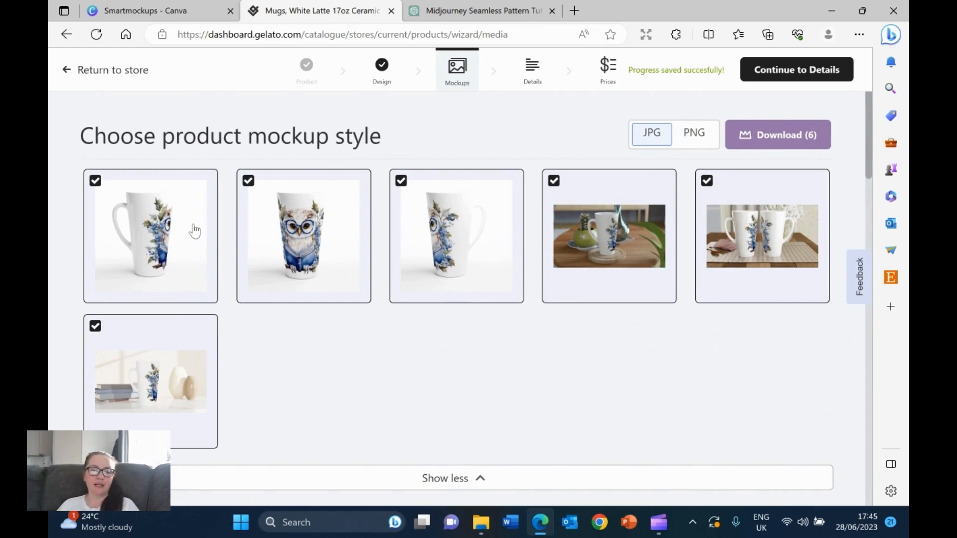
# - Switch to Canva, open the recent design "Mug mock up 1", and look through its mug mockup pages
pyautogui.click(106, 7)
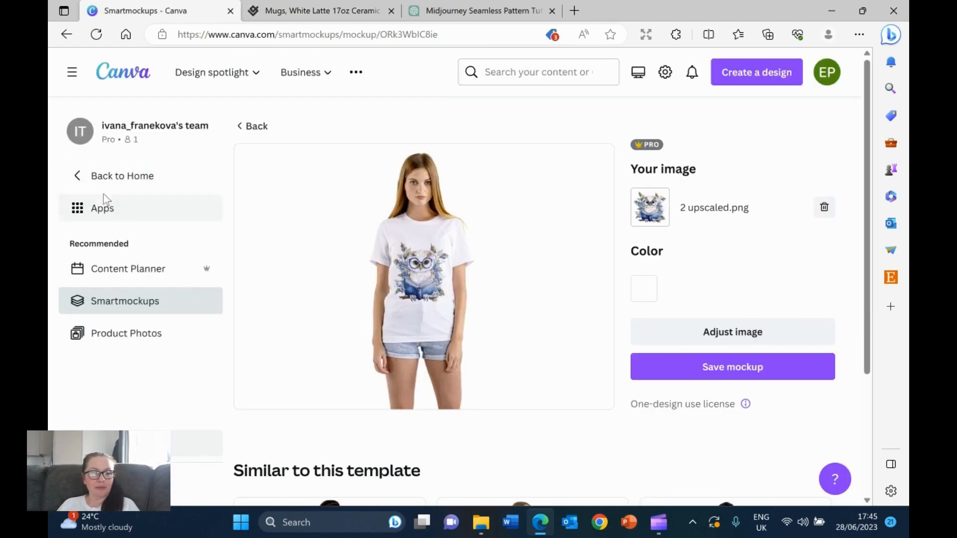
pyautogui.click(115, 179)
pyautogui.scroll(-10, 455, 297)
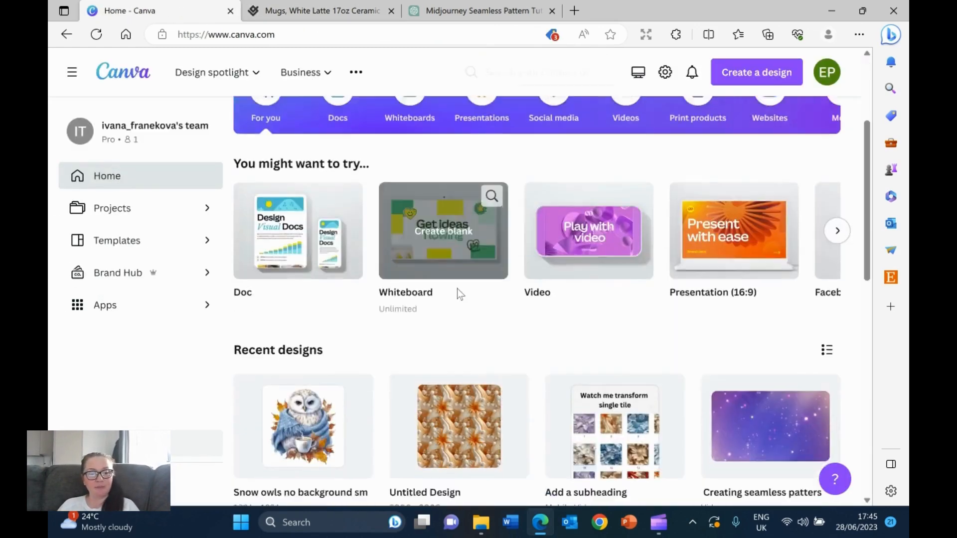
pyautogui.scroll(-10, 459, 294)
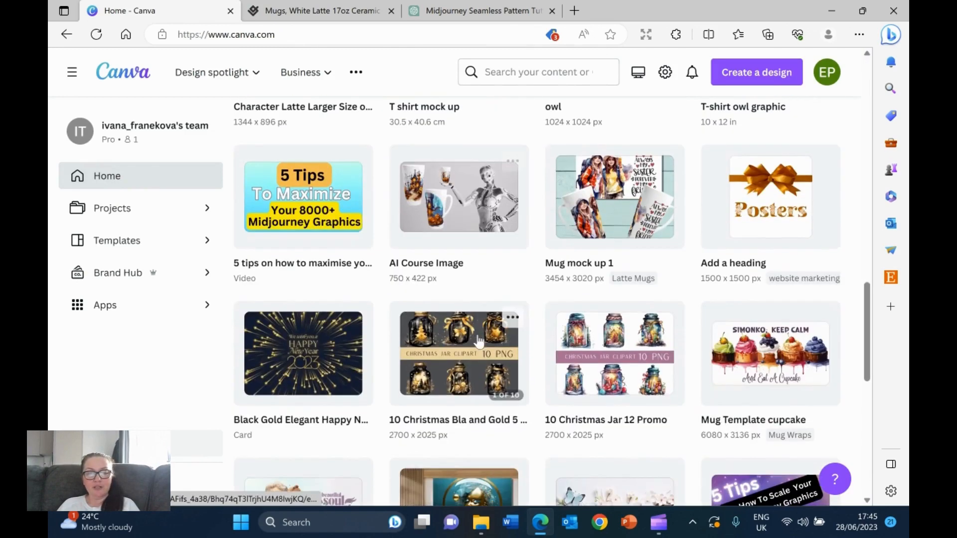
pyautogui.click(608, 217)
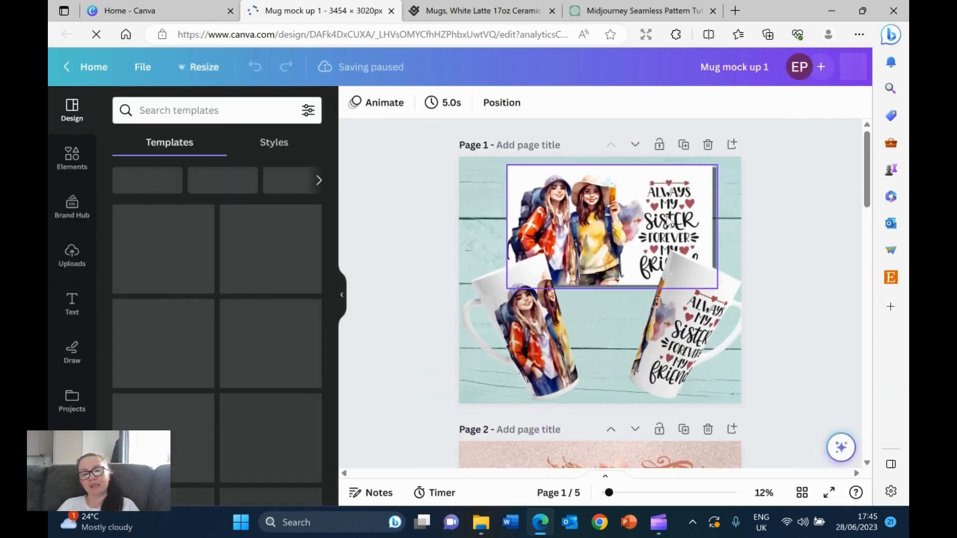
pyautogui.scroll(-5, 410, 233)
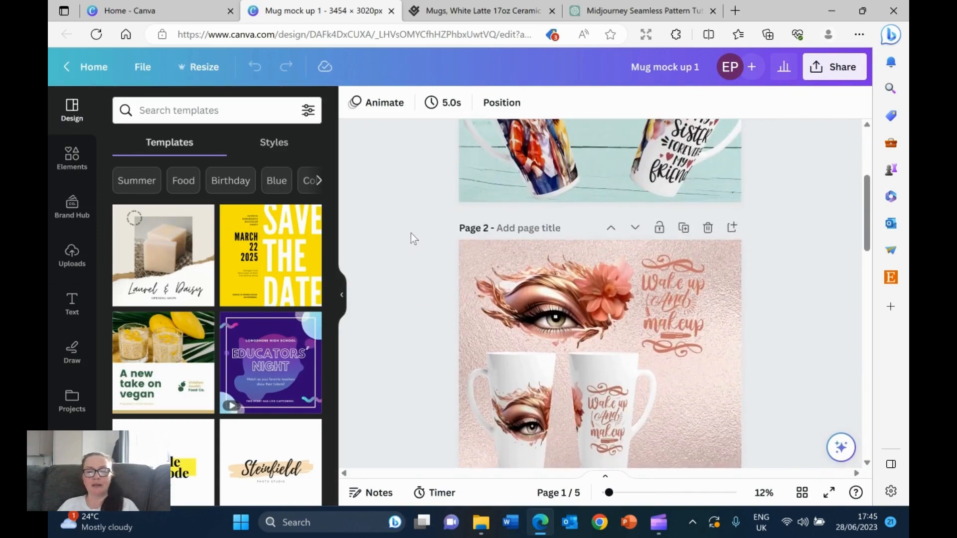
pyautogui.scroll(-6, 410, 233)
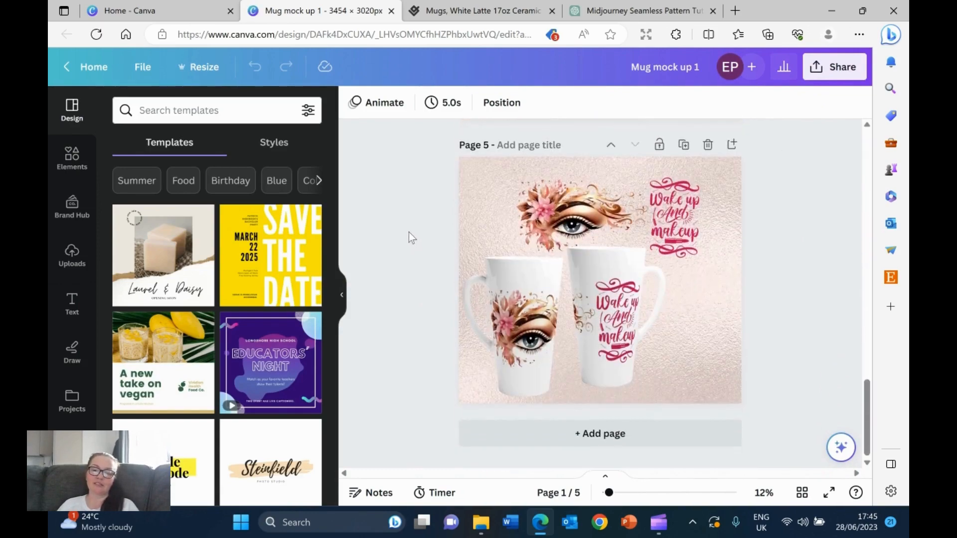
# - Look through the designs in the Latte Mugs folder of the Canva projects, then close the projects page
pyautogui.scroll(10, 423, 231)
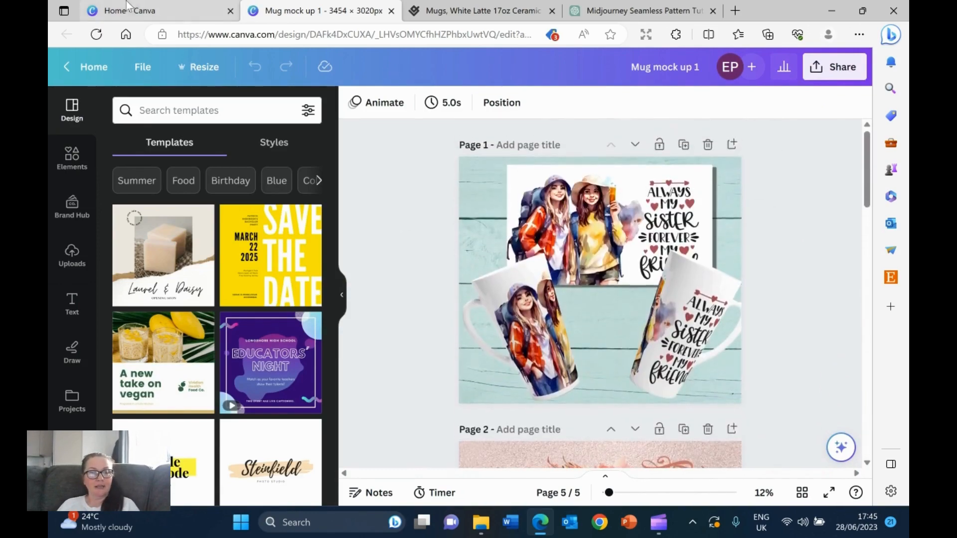
pyautogui.click(146, 7)
pyautogui.scroll(-1, 317, 319)
pyautogui.scroll(6, 474, 332)
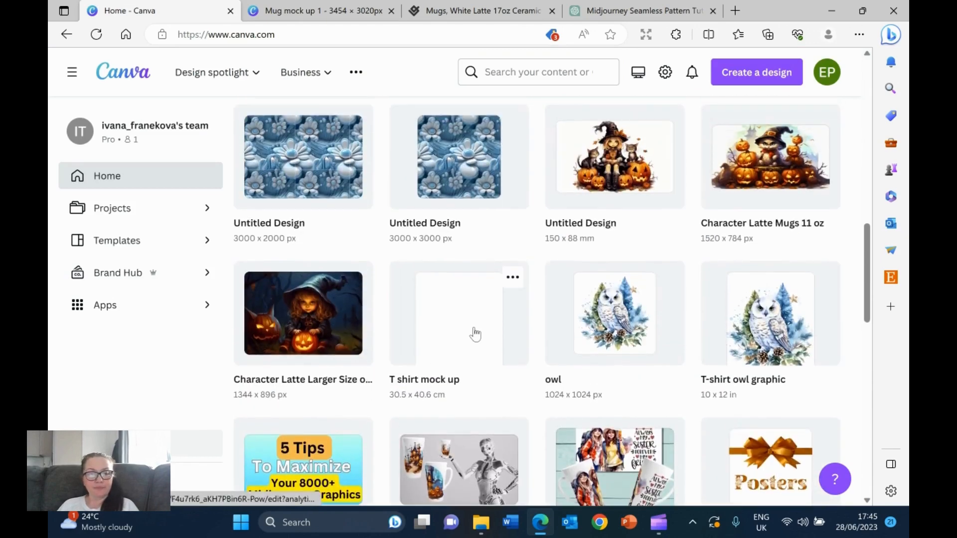
pyautogui.click(132, 208)
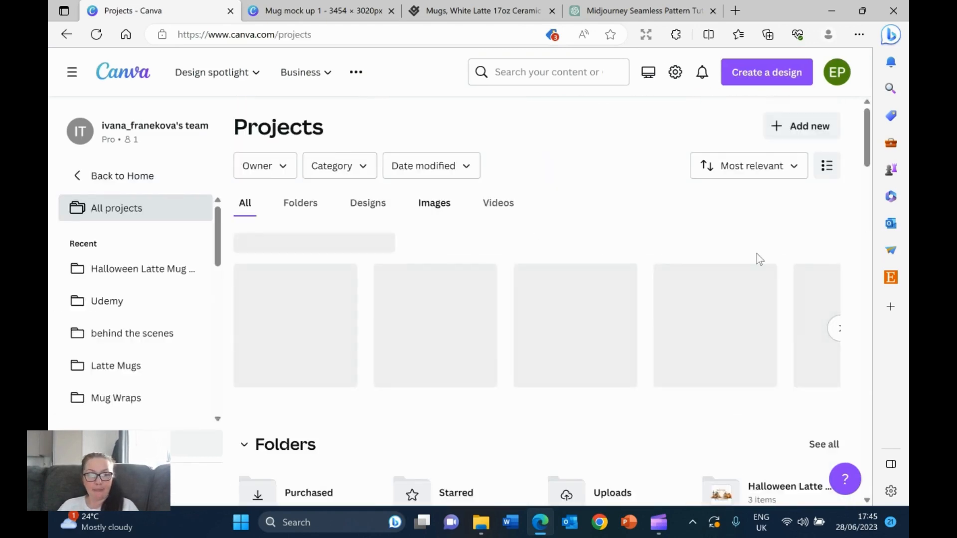
pyautogui.scroll(-5, 757, 253)
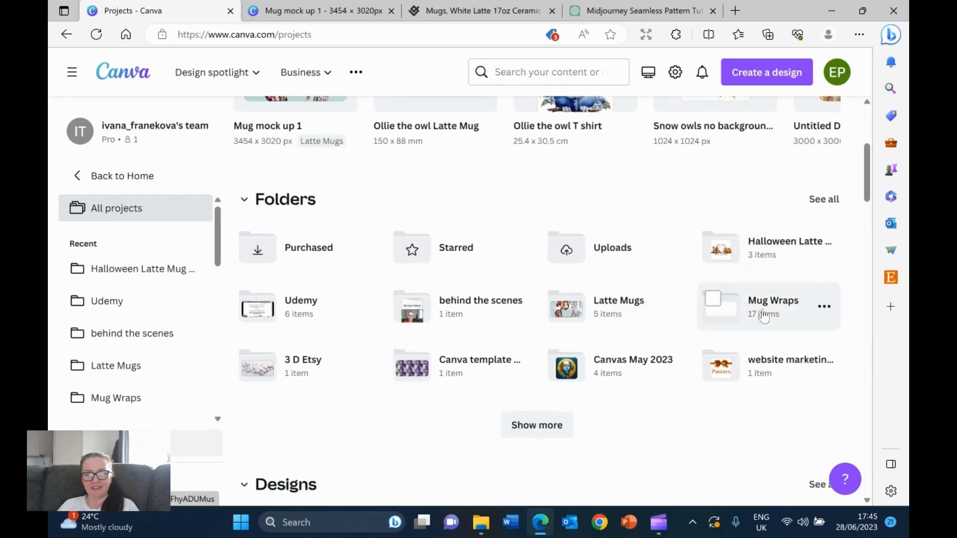
pyautogui.click(605, 318)
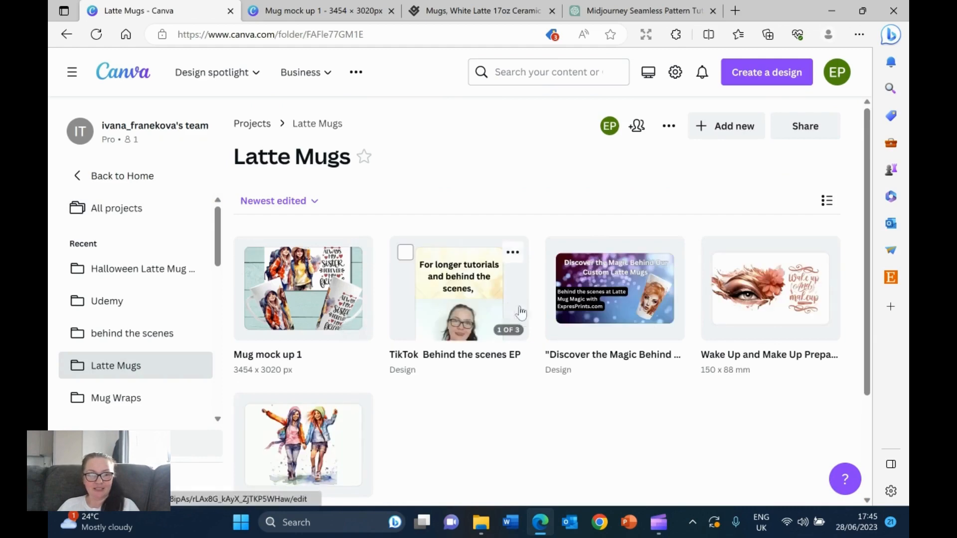
pyautogui.scroll(-3, 768, 323)
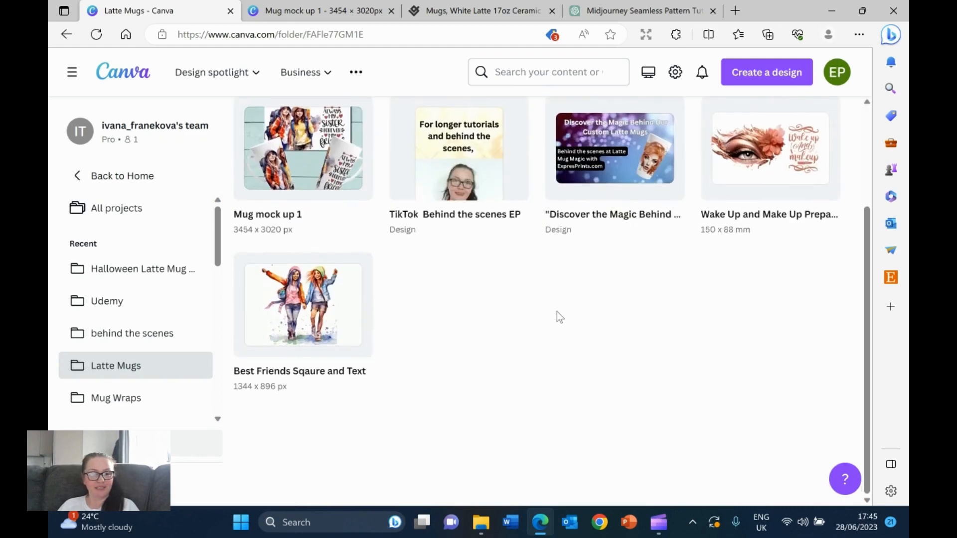
pyautogui.scroll(3, 548, 317)
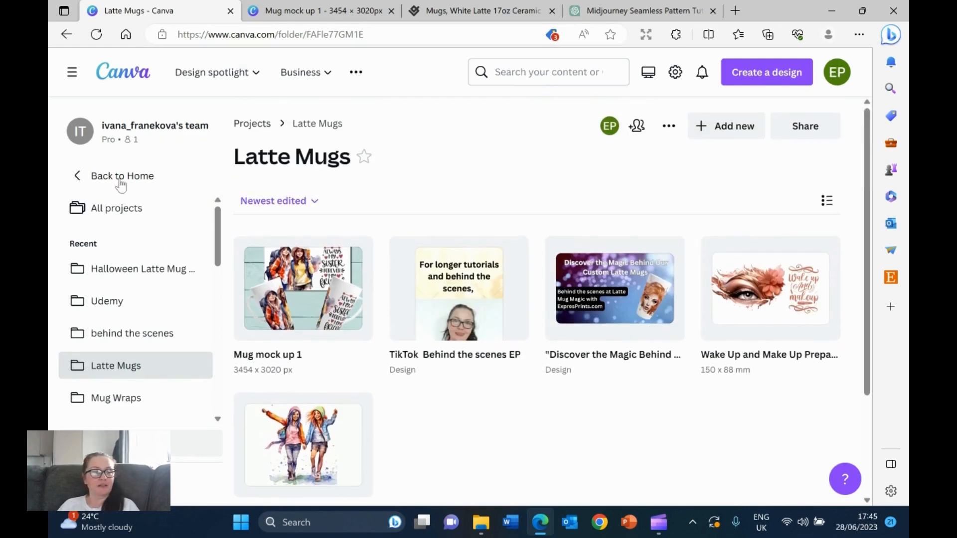
pyautogui.click(230, 11)
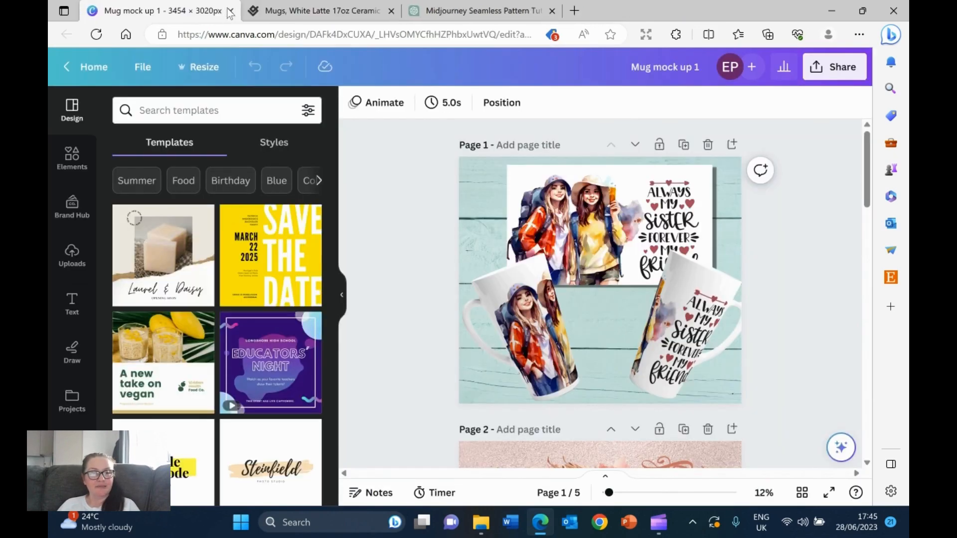
# - Switch to Gelato and continue the owl mug product from the mockups to its title and description details
pyautogui.scroll(-3, 643, 339)
pyautogui.scroll(-4, 643, 339)
pyautogui.scroll(5, 608, 329)
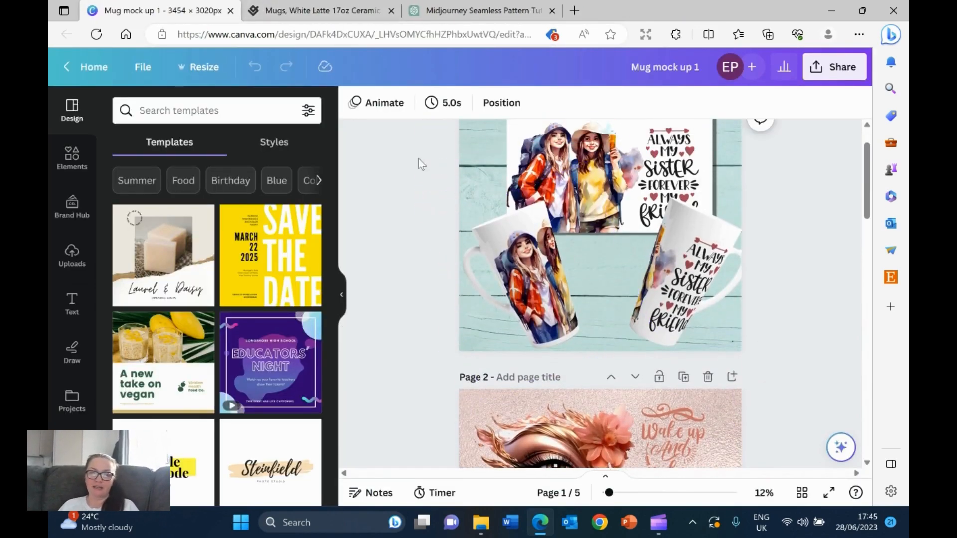
pyautogui.scroll(1, 408, 207)
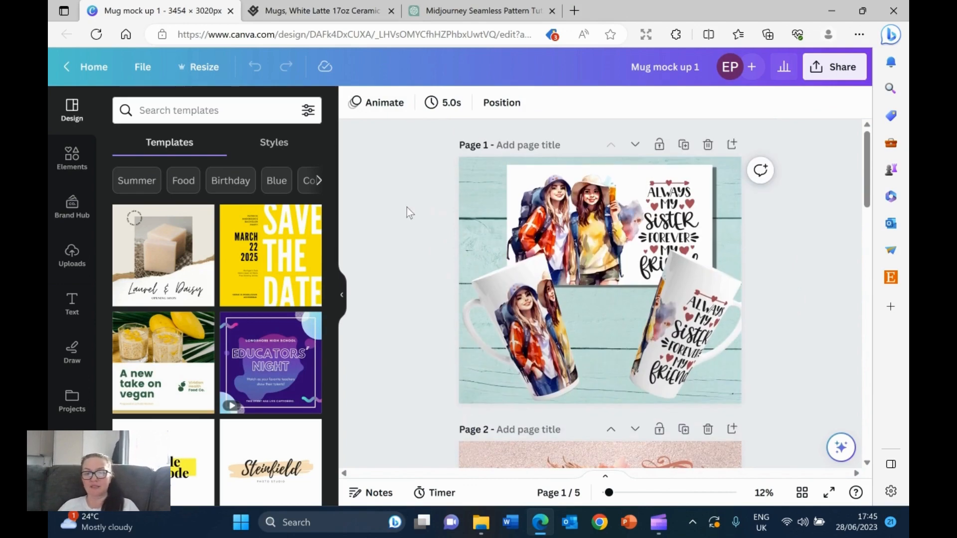
pyautogui.click(319, 11)
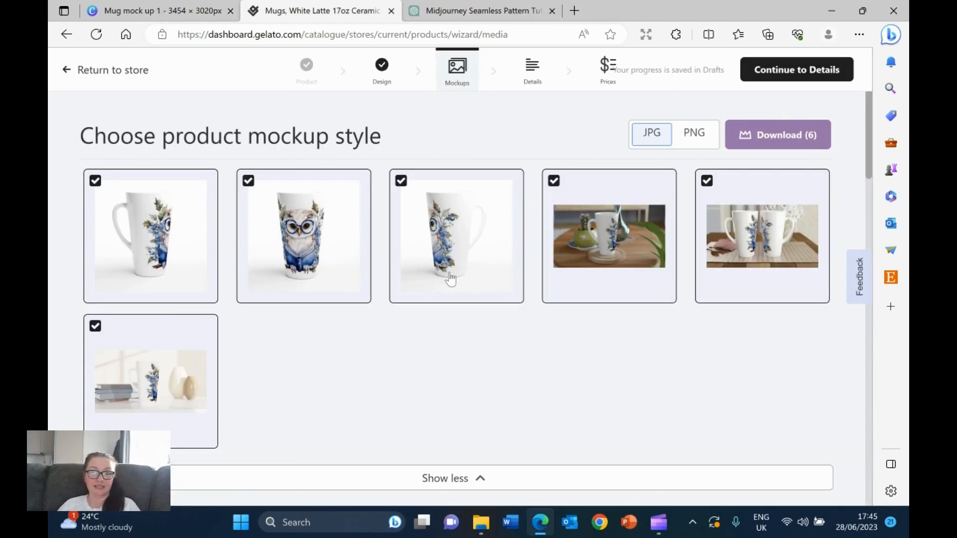
pyautogui.click(795, 71)
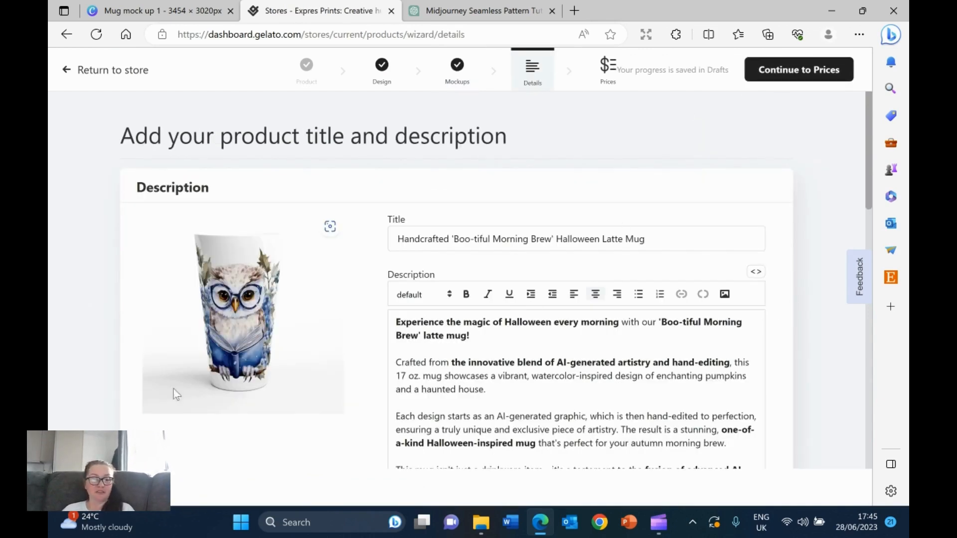
# - Switch to ChatGPT and send "reframe and reframe title and description for Ollie the snowl owl, but this time it's latte mug, 17 oz"
pyautogui.click(501, 7)
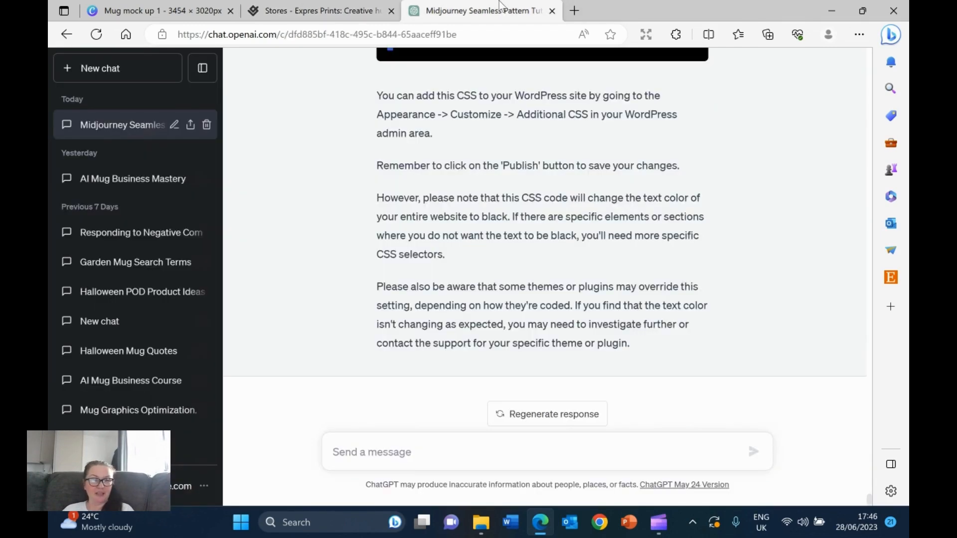
pyautogui.scroll(6, 498, 266)
pyautogui.scroll(-5, 499, 266)
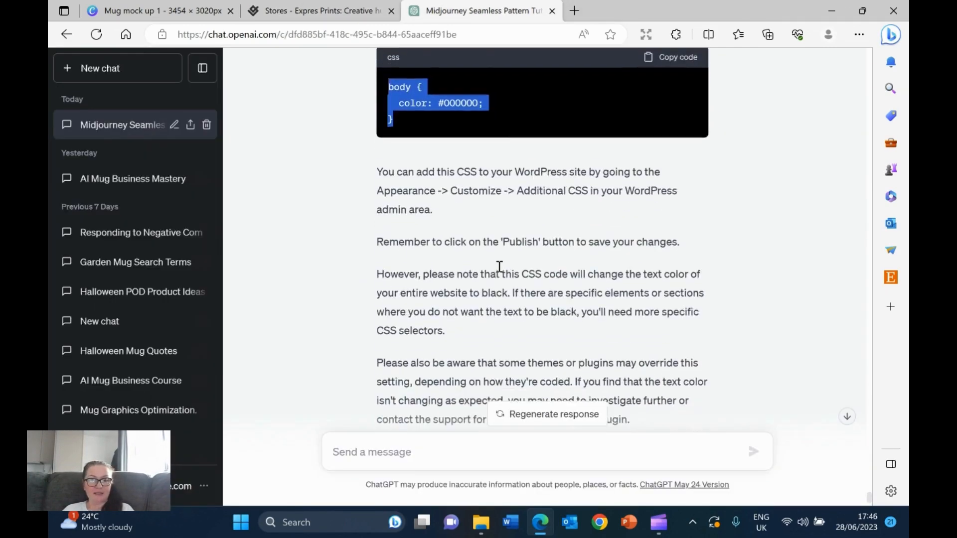
pyautogui.scroll(5, 510, 267)
pyautogui.scroll(-6, 510, 266)
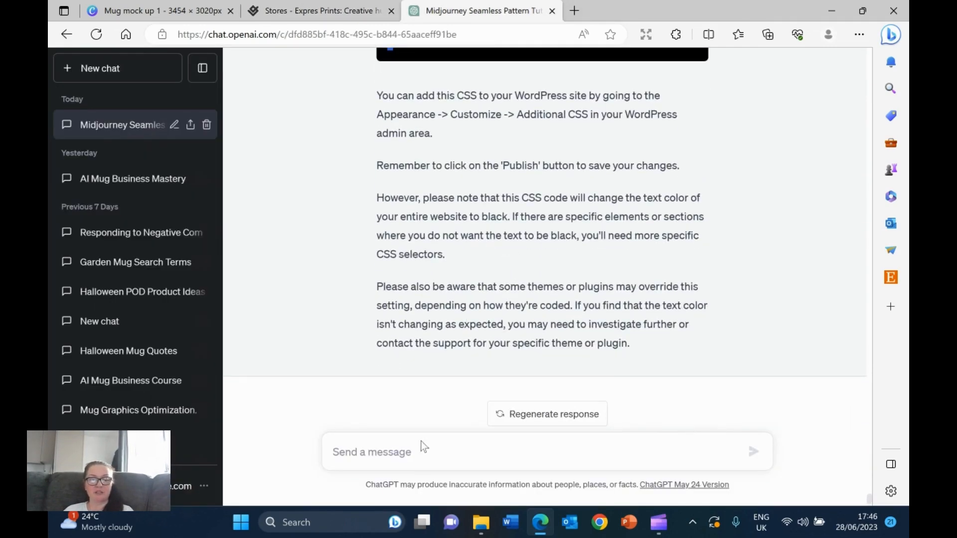
pyautogui.click(389, 448)
pyautogui.write('r')
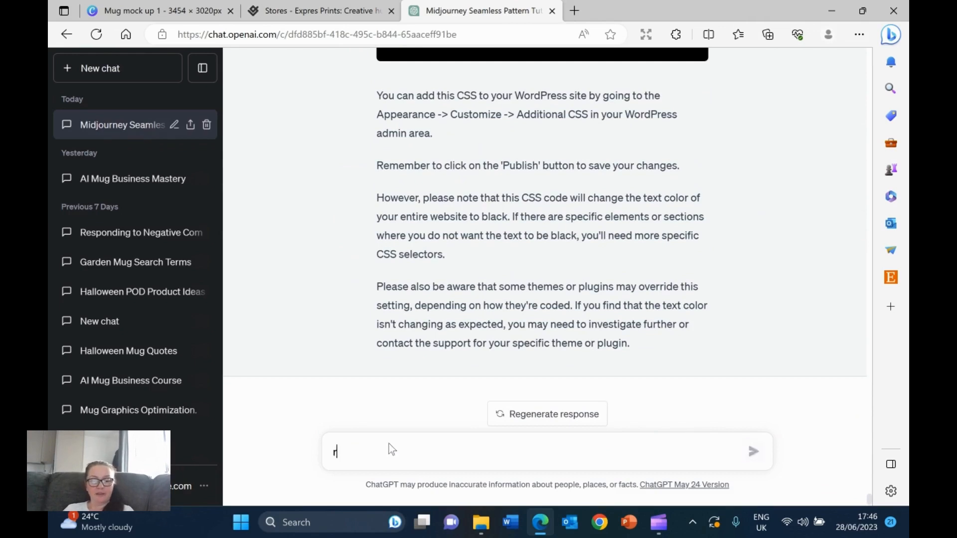
pyautogui.write("eframe and reframe title and description for Ollie the snowl owl, but this time it's lat")
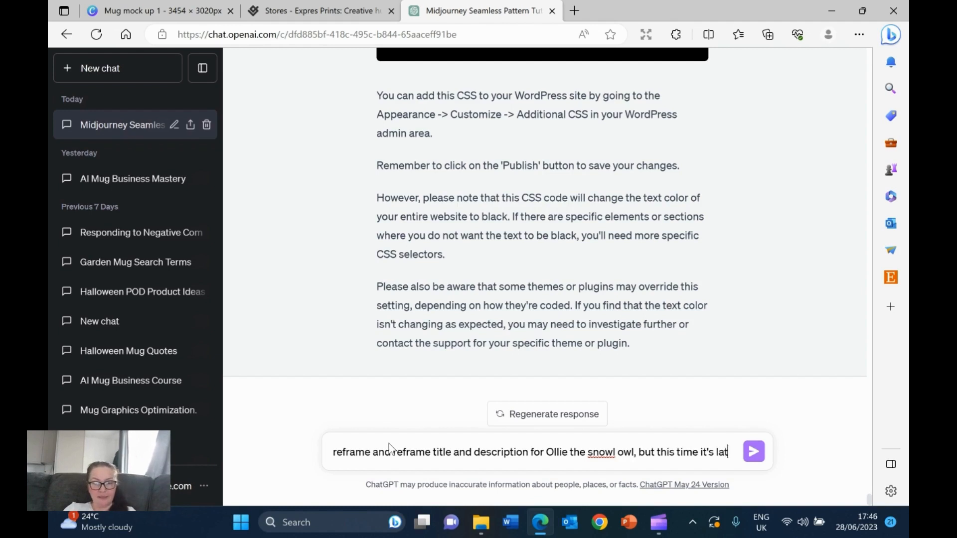
pyautogui.write('mug, 17 oz')
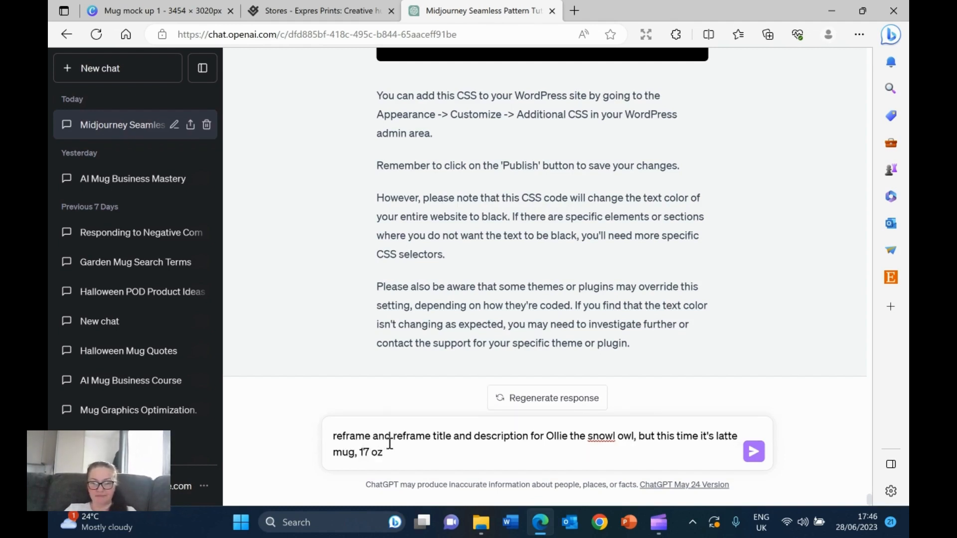
pyautogui.press('Return')
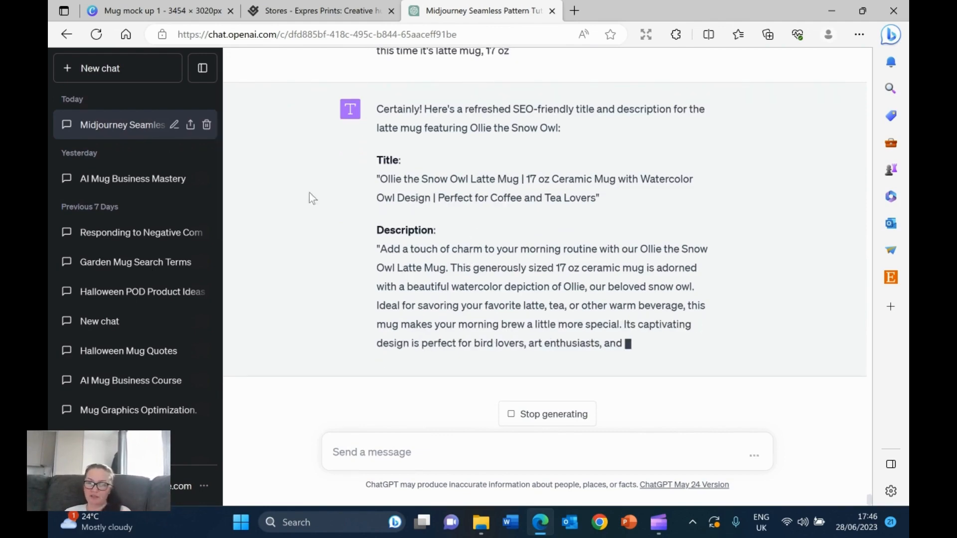
# - Copy "Ollie the Snow Owl Latte Mug" from the title in ChatGPT's new response
pyautogui.scroll(3, 449, 210)
pyautogui.scroll(-2, 562, 216)
pyautogui.moveTo(520, 247); pyautogui.dragTo(381, 244)
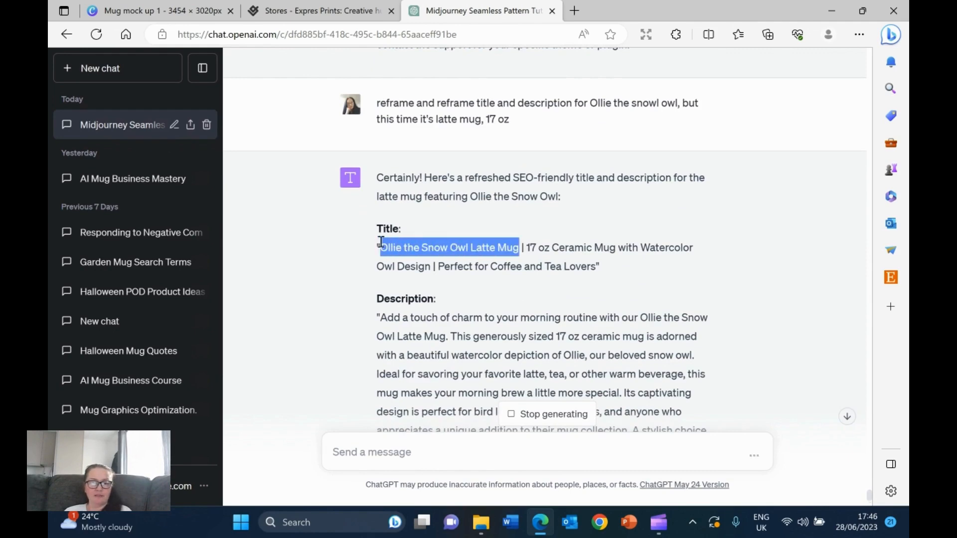
pyautogui.rightClick(401, 239)
pyautogui.click(445, 247)
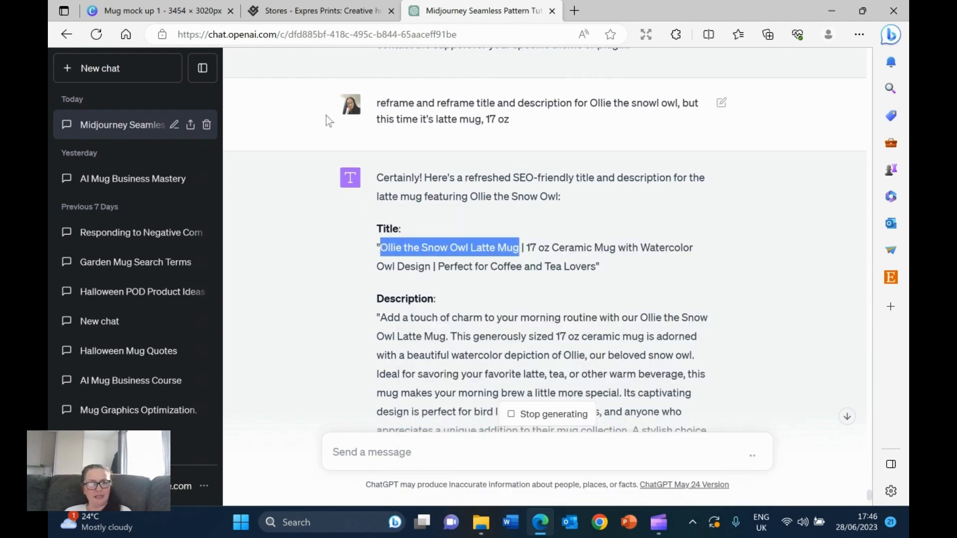
# - Switch to Gelato and replace the Halloween product title with "Ollie the Snow Owl Latte Mug"
pyautogui.click(183, 6)
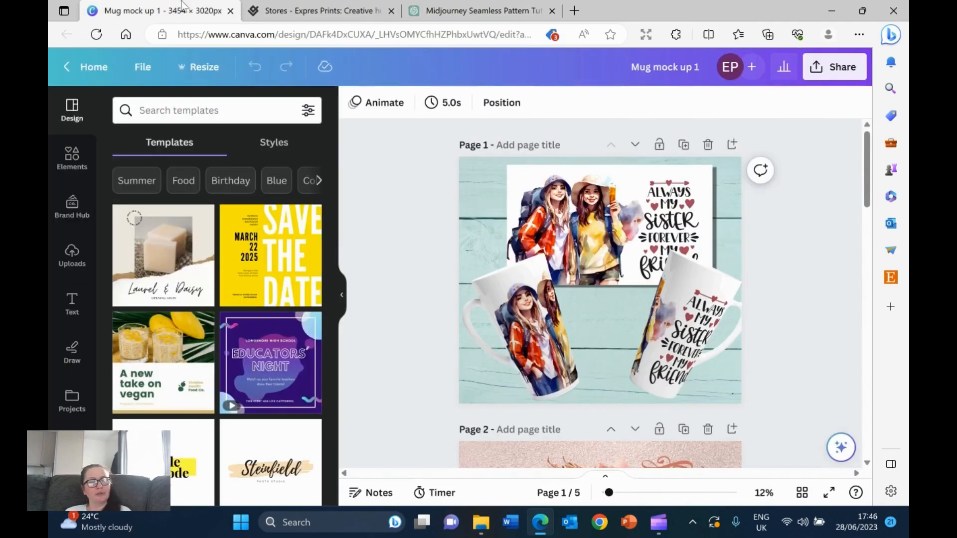
pyautogui.click(282, 8)
pyautogui.moveTo(646, 239); pyautogui.dragTo(391, 240)
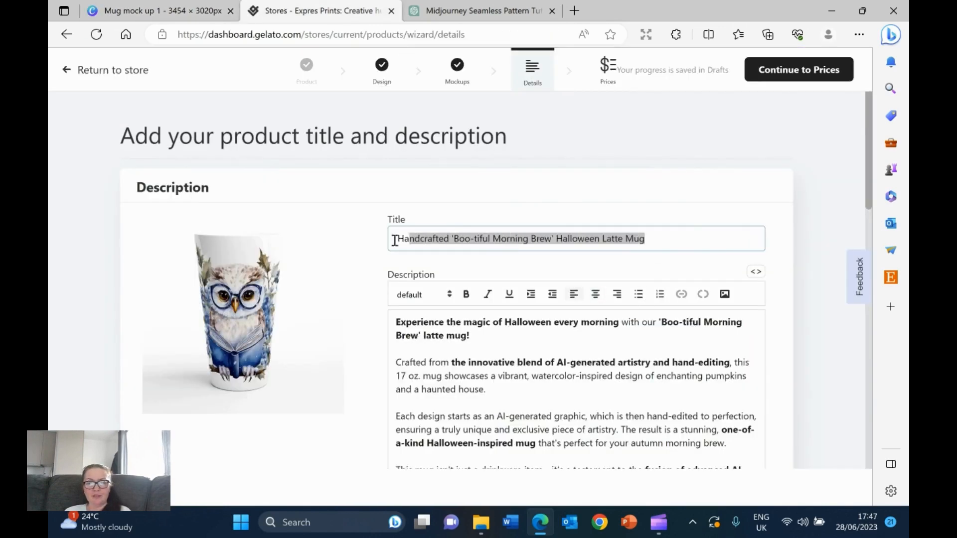
pyautogui.press('BackSpace')
pyautogui.hotkey('ctrl', 'v')
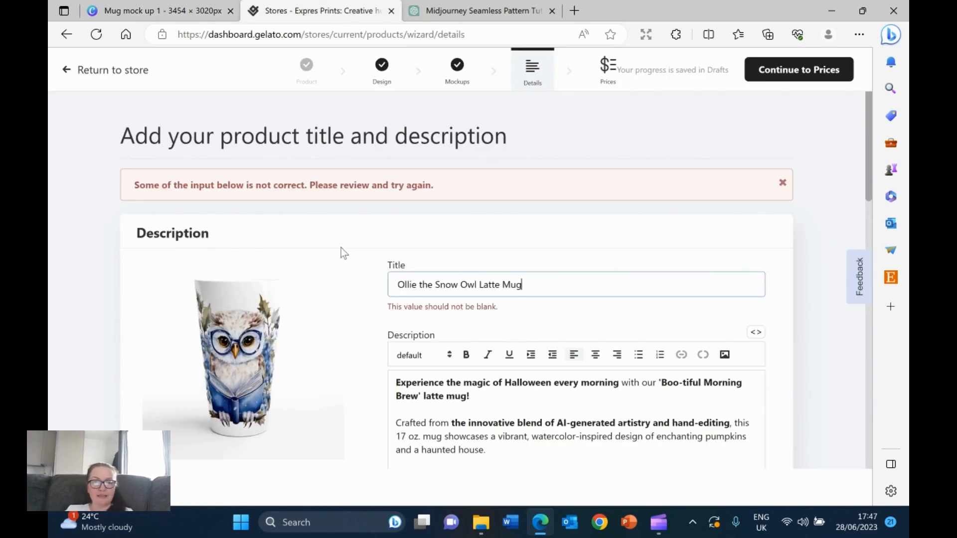
pyautogui.click(500, 254)
pyautogui.click(396, 285)
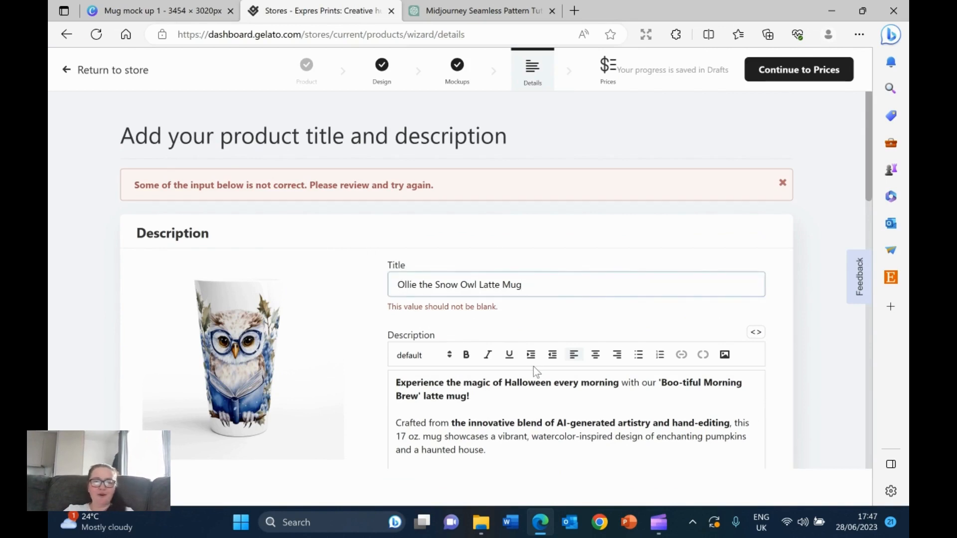
# - Switch to ChatGPT and copy "17 oz Ceramic Mug with Watercolor Owl Design | Perfect for Coffee and Tea Lovers" from the title
pyautogui.click(505, 11)
pyautogui.scroll(-3, 435, 276)
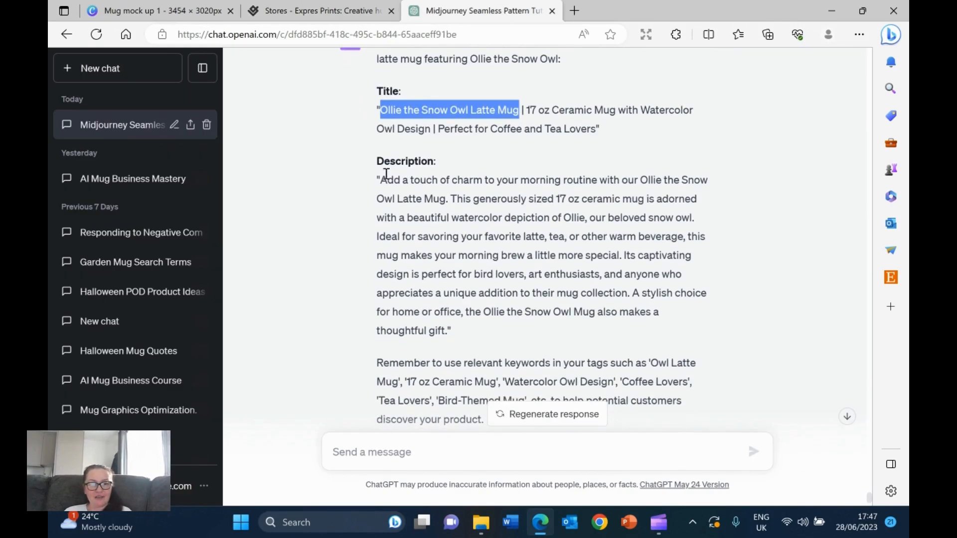
pyautogui.moveTo(528, 110); pyautogui.dragTo(598, 130)
pyautogui.rightClick(596, 124)
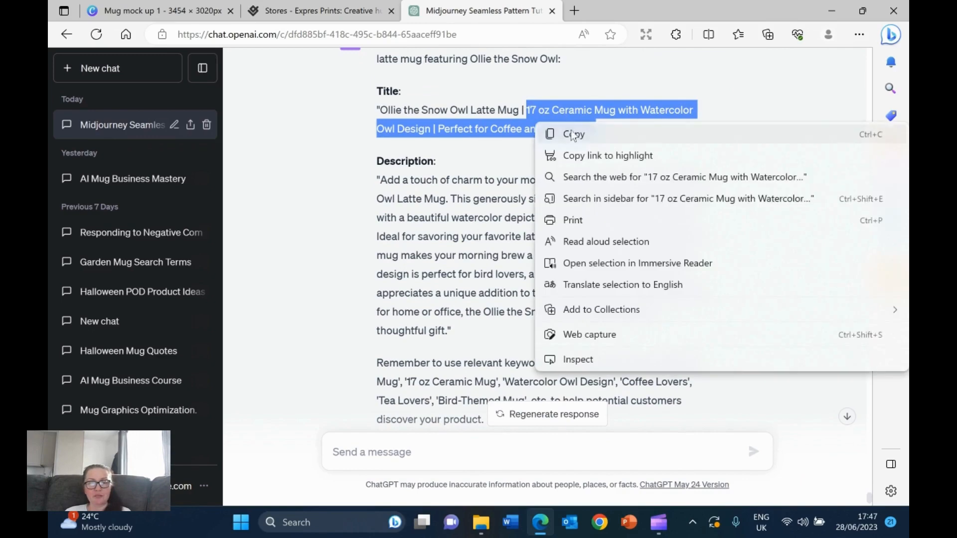
pyautogui.click(574, 134)
# - Switch to Gelato and delete the Halloween text above "The mug is glossy white" in the product description
pyautogui.click(319, 11)
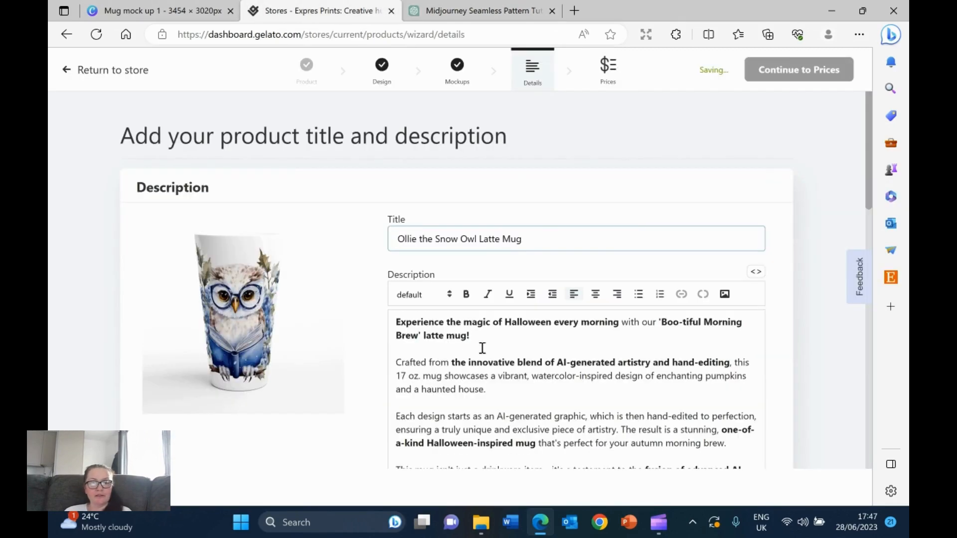
pyautogui.moveTo(401, 321); pyautogui.dragTo(664, 299)
pyautogui.scroll(-6, 483, 328)
pyautogui.press('BackSpace')
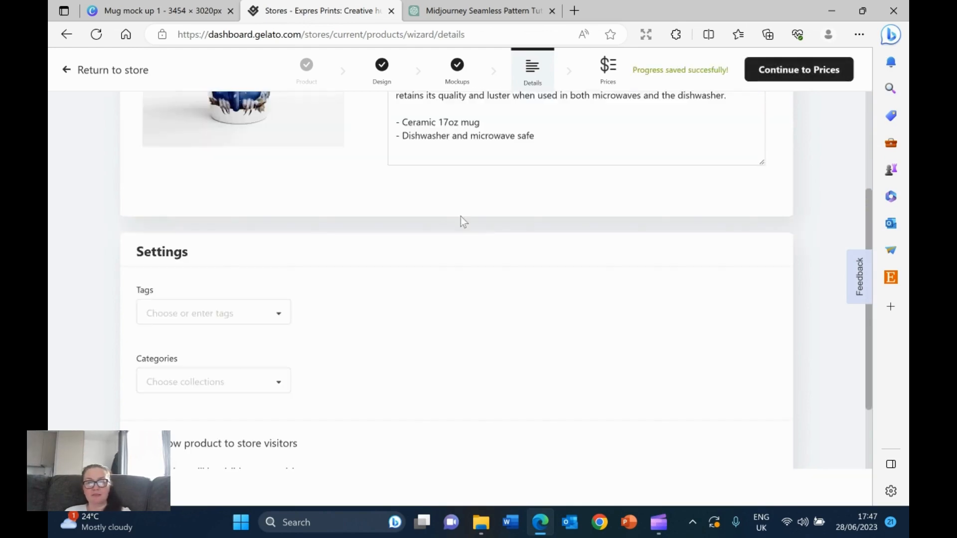
pyautogui.scroll(5, 442, 202)
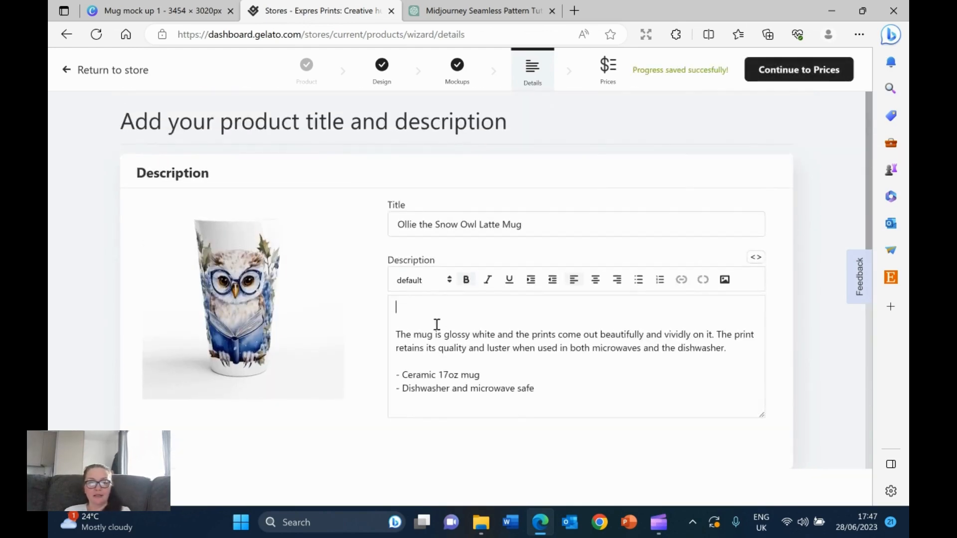
# - Start the description with "17 oz Ceramic Mug with Watercolor Owl Design | Perfect for Coffee and Tea Lovers" and add an empty paragraph below
pyautogui.rightClick(410, 306)
pyautogui.click(490, 195)
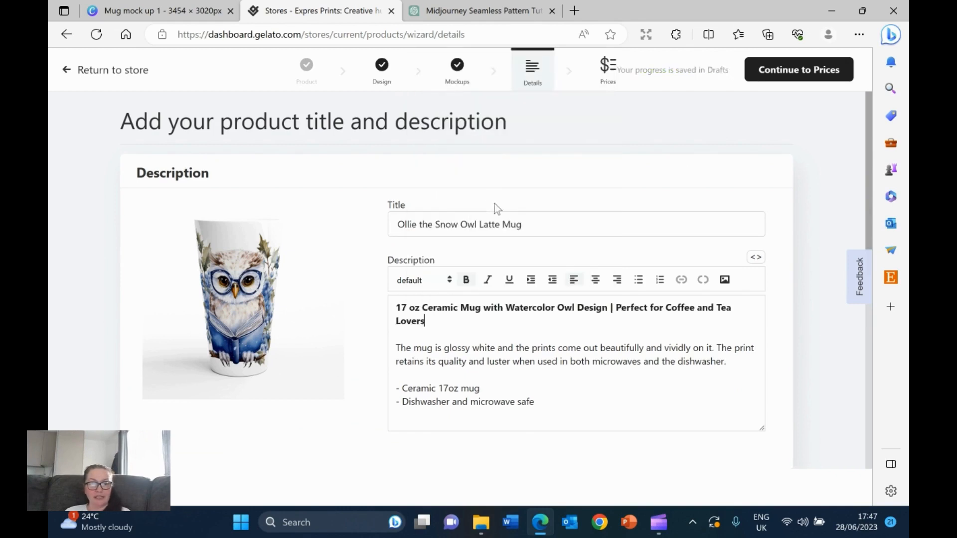
pyautogui.press('Return')
pyautogui.press('Return')
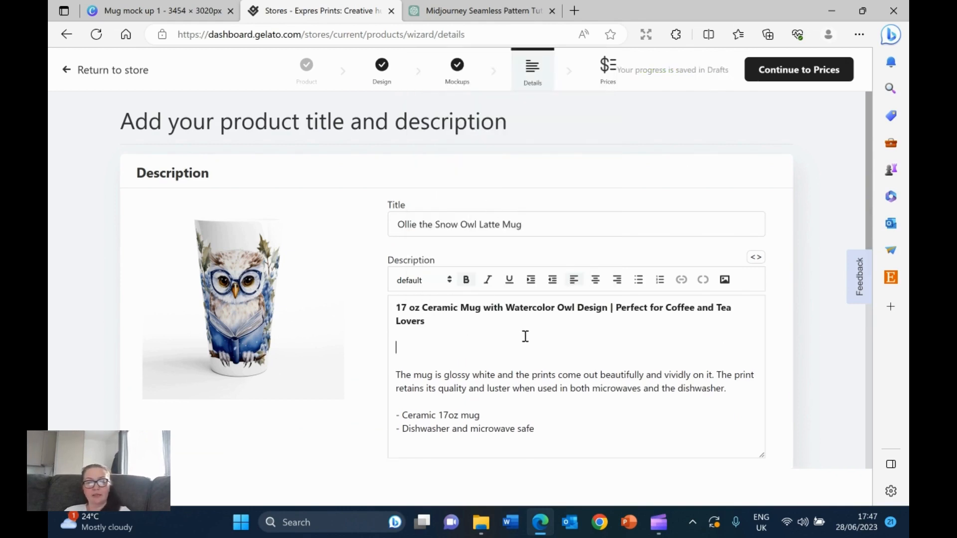
# - Switch to ChatGPT and copy the full mug description, from "Add a touch of charm" to "thoughtful gift."
pyautogui.click(444, 12)
pyautogui.click(388, 218)
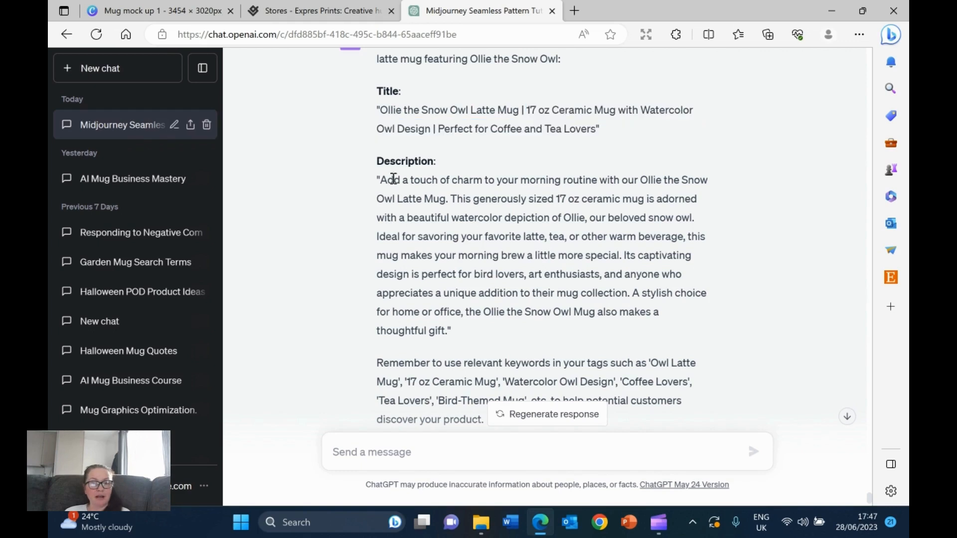
pyautogui.moveTo(382, 177); pyautogui.dragTo(449, 330)
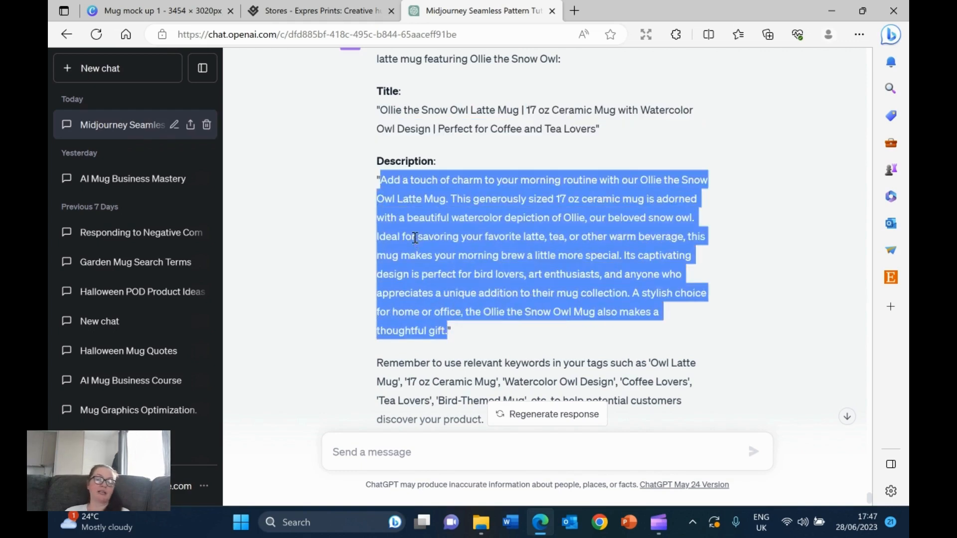
pyautogui.rightClick(416, 331)
pyautogui.click(454, 249)
# - Switch to Gelato and insert the copied description as plain text in the empty paragraph below the bold heading
pyautogui.click(298, 6)
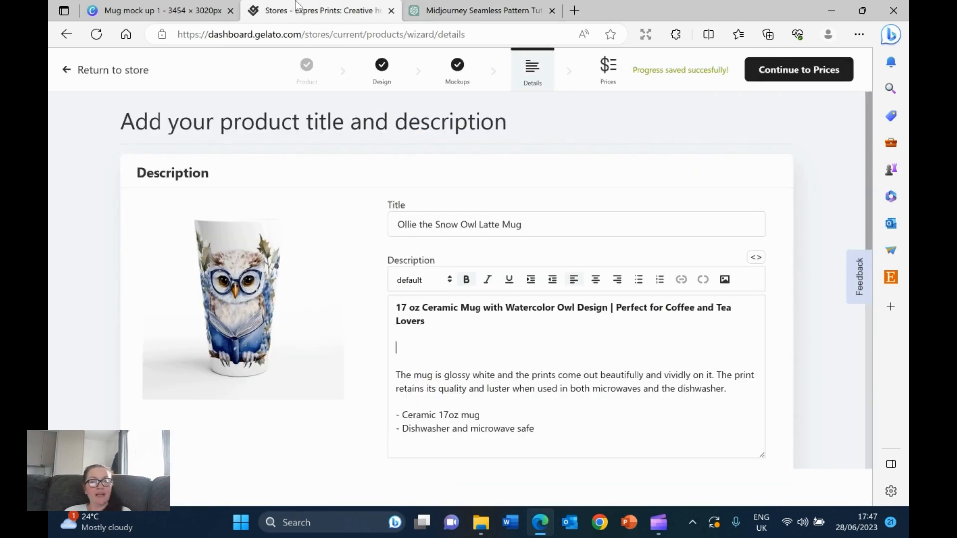
pyautogui.rightClick(402, 348)
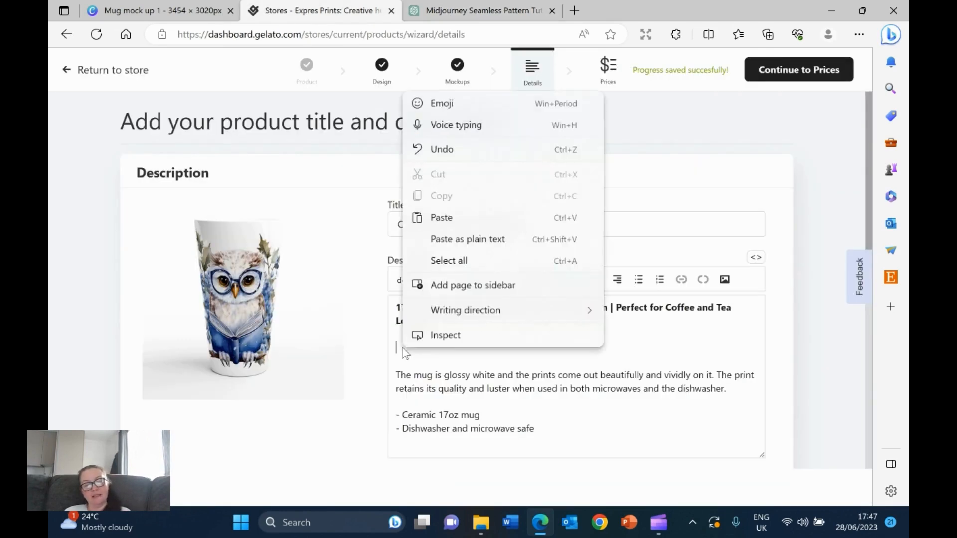
pyautogui.click(486, 240)
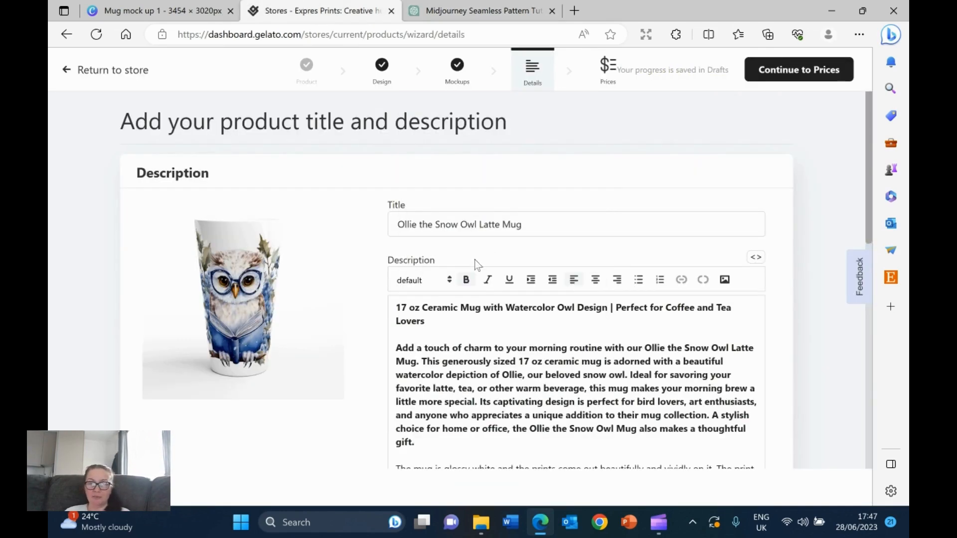
# - Remove the bold formatting from the "Add a touch of charm" paragraph in the product description
pyautogui.scroll(-2, 469, 399)
pyautogui.moveTo(416, 316); pyautogui.dragTo(389, 227)
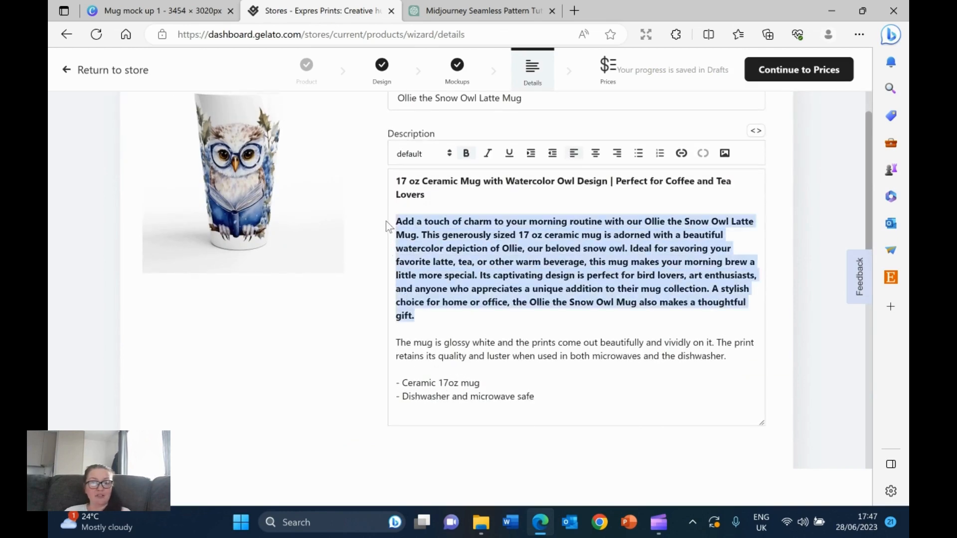
pyautogui.click(466, 153)
pyautogui.click(503, 249)
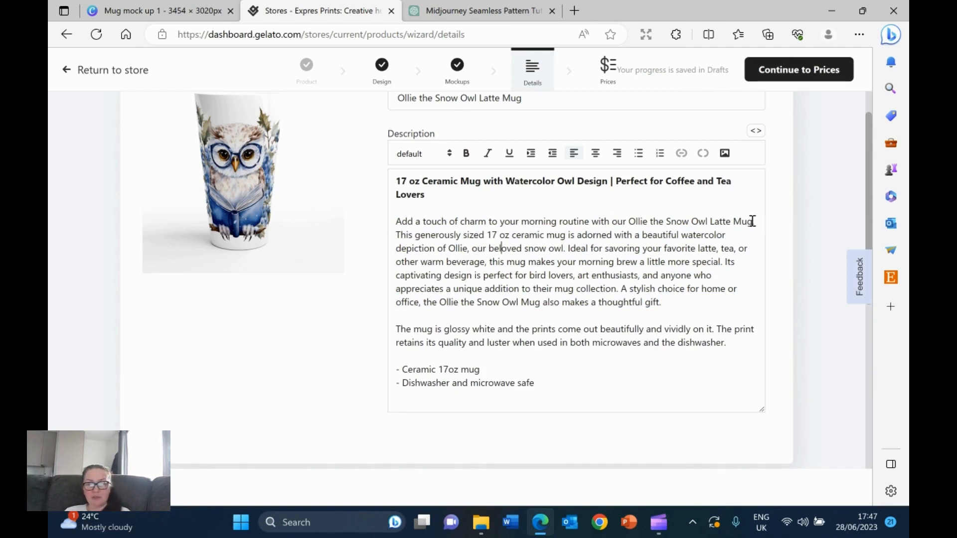
# - Split the description into separate paragraphs before "This generously sized", "Its captivating design" and "A stylish choice", with blank lines between them
pyautogui.click(398, 233)
pyautogui.press('Return')
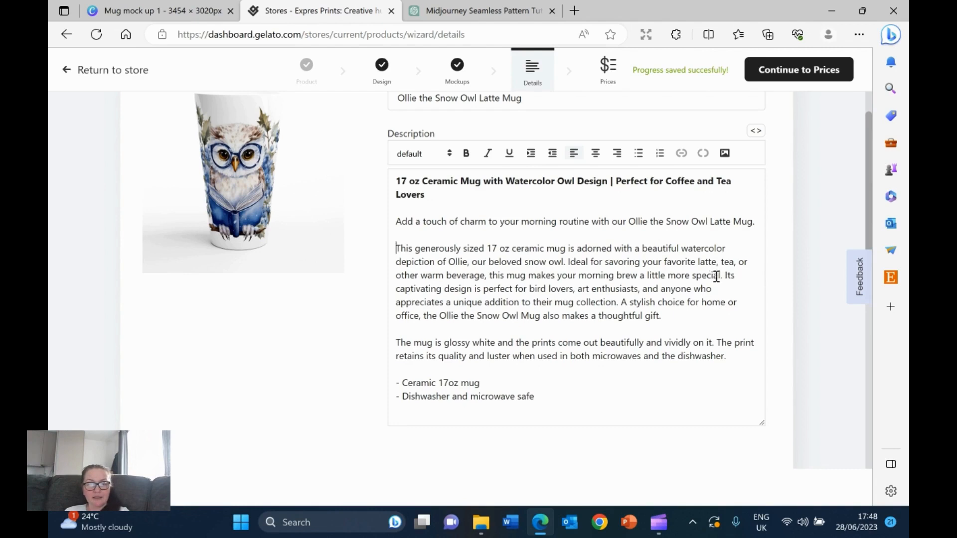
pyautogui.press('Return')
pyautogui.press('Return')
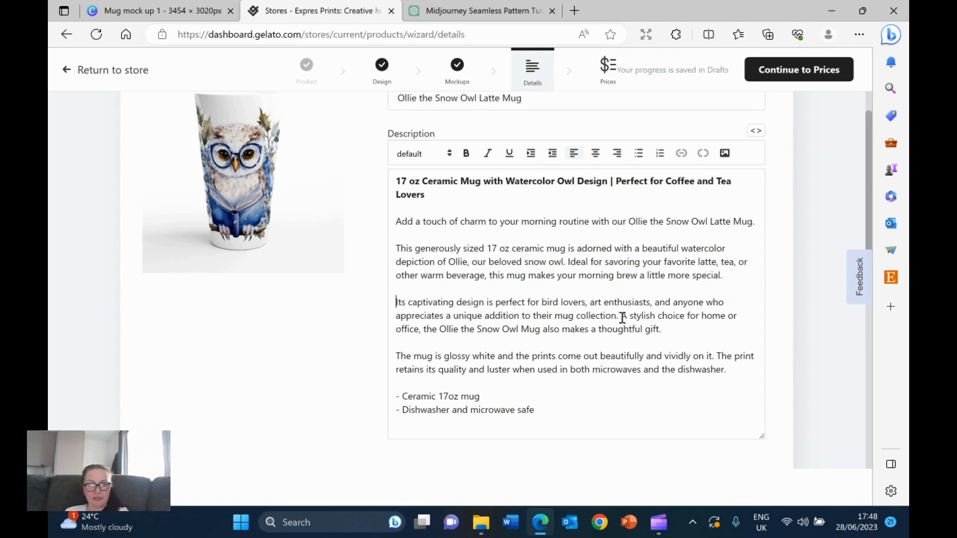
pyautogui.press('Return')
pyautogui.press('Return')
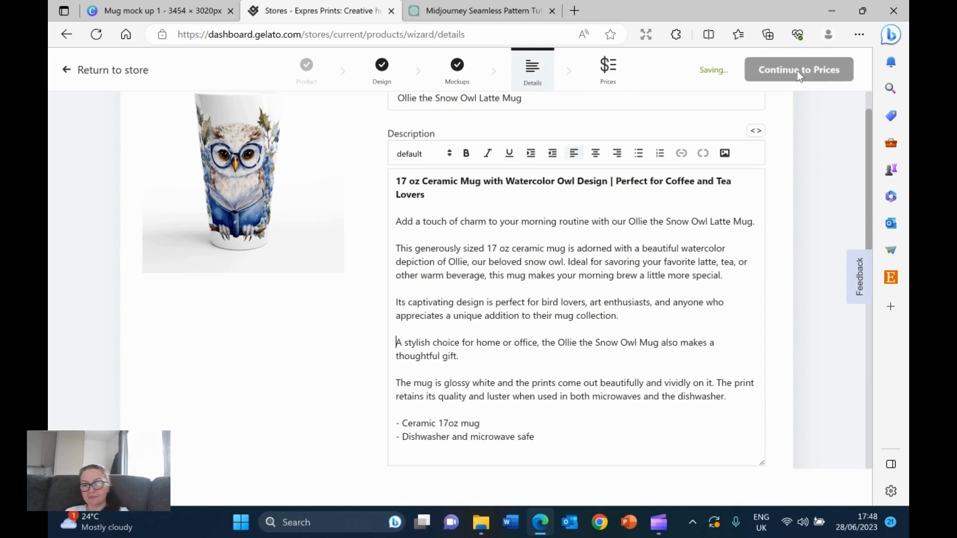
# - Continue to the pricing stage, include the shipping cost in profits and publish the mug to the store
pyautogui.click(782, 74)
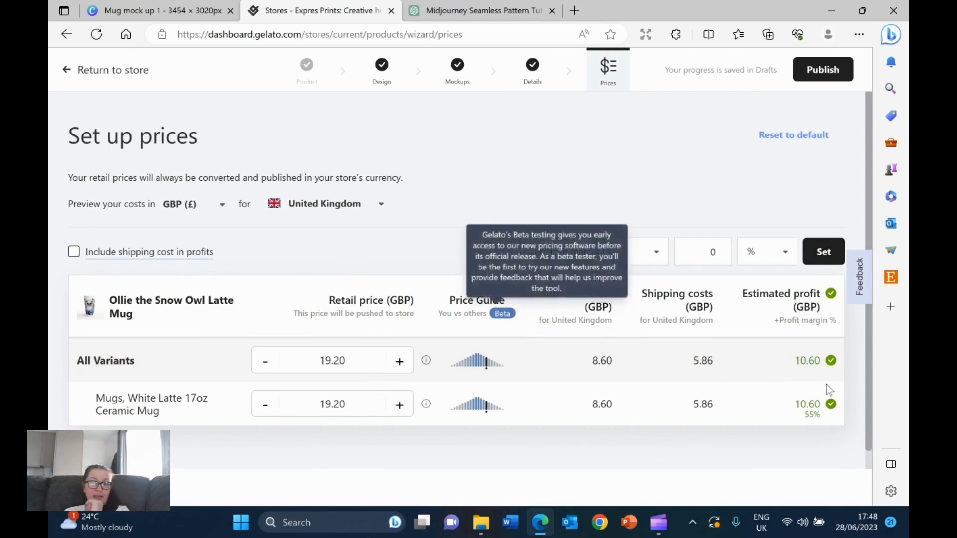
pyautogui.click(74, 252)
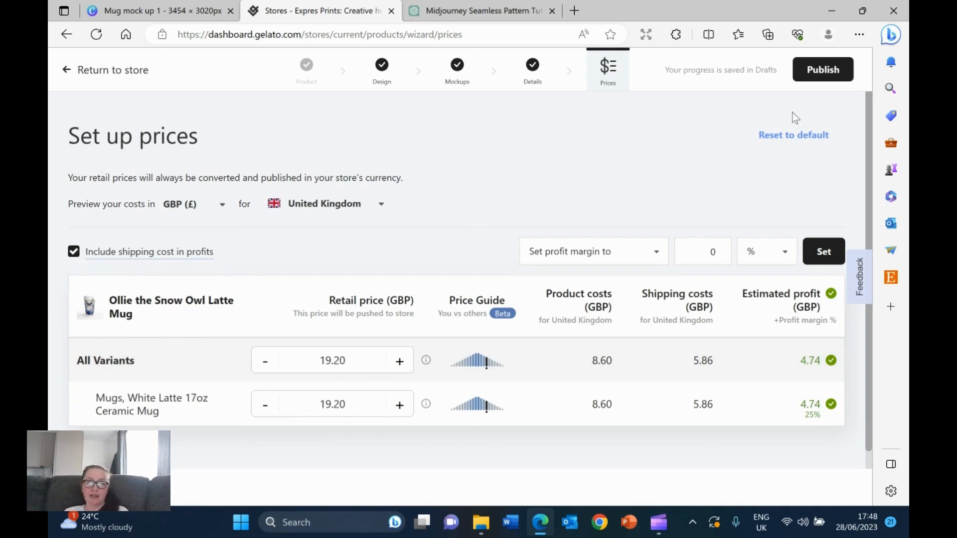
pyautogui.click(817, 73)
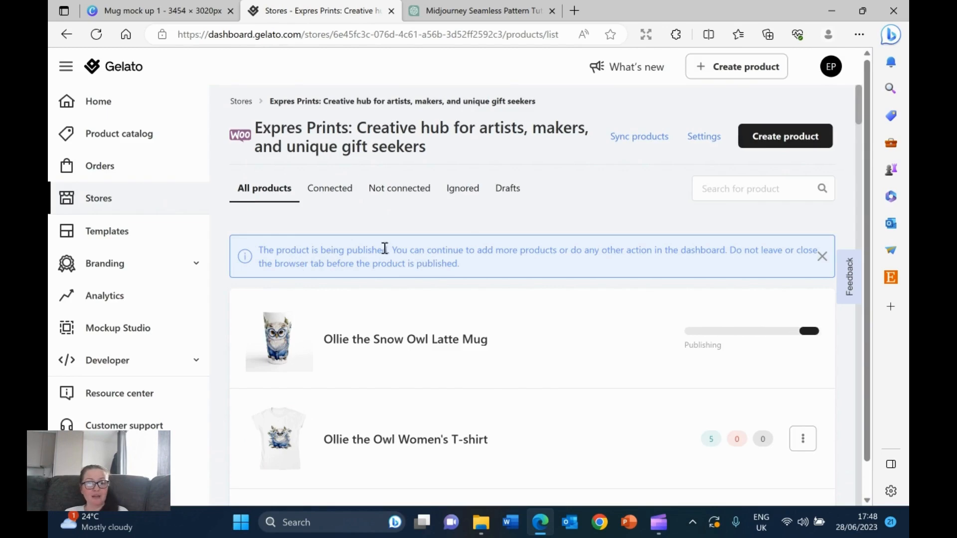
# - Open the Expres Prints website in a new browser tab and go to its WordPress dashboard
pyautogui.click(573, 11)
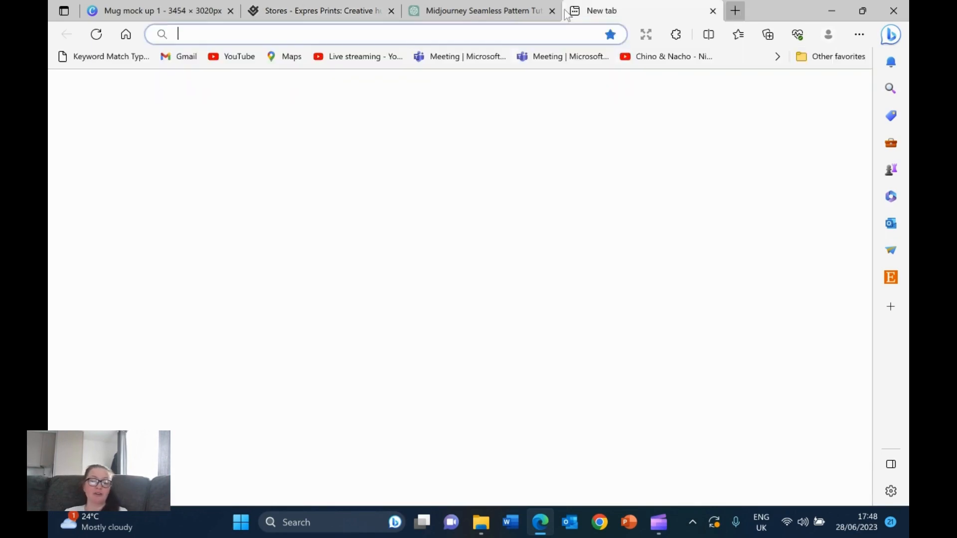
pyautogui.write('ex')
pyautogui.press('Return')
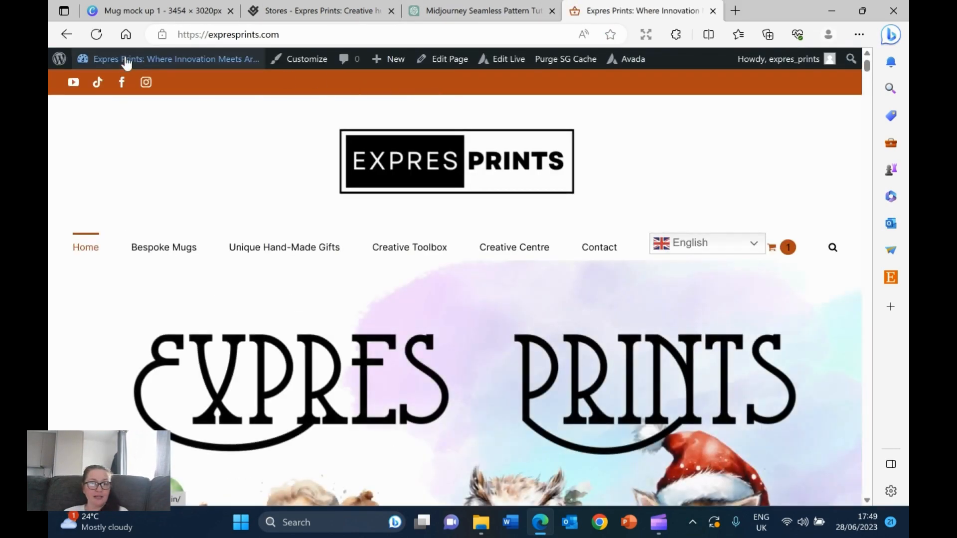
pyautogui.moveTo(127, 62)
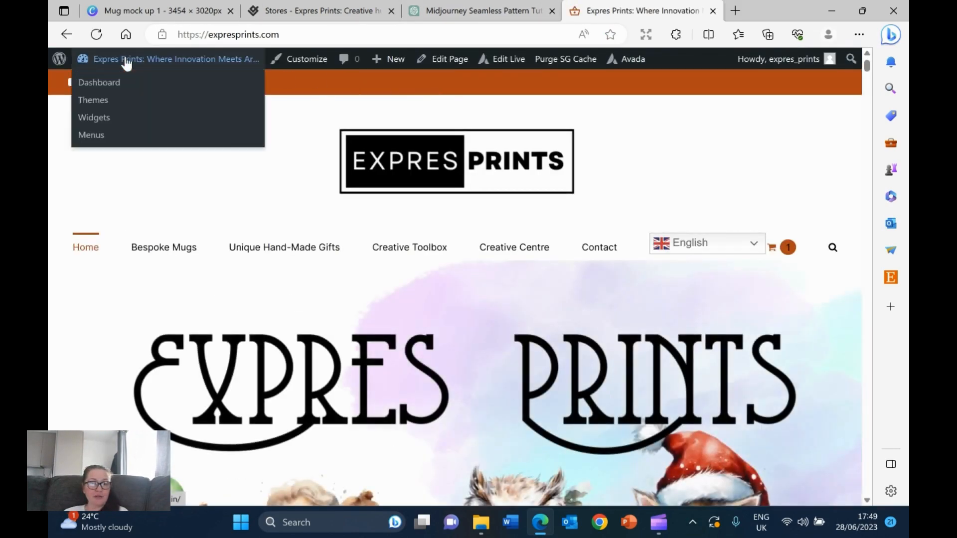
pyautogui.click(98, 92)
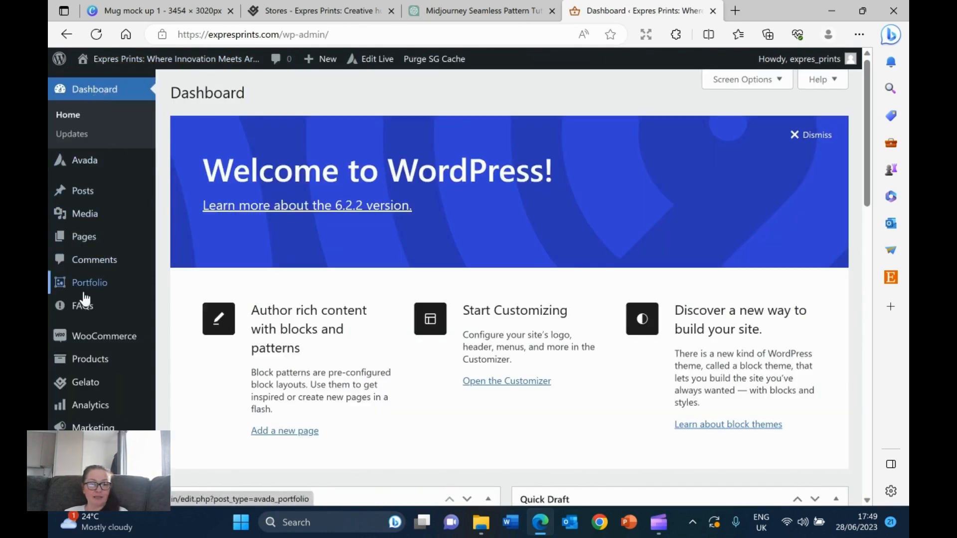
# - Open the draft Ollie the Snow Owl Latte Mug from the store's product list for editing
pyautogui.click(90, 364)
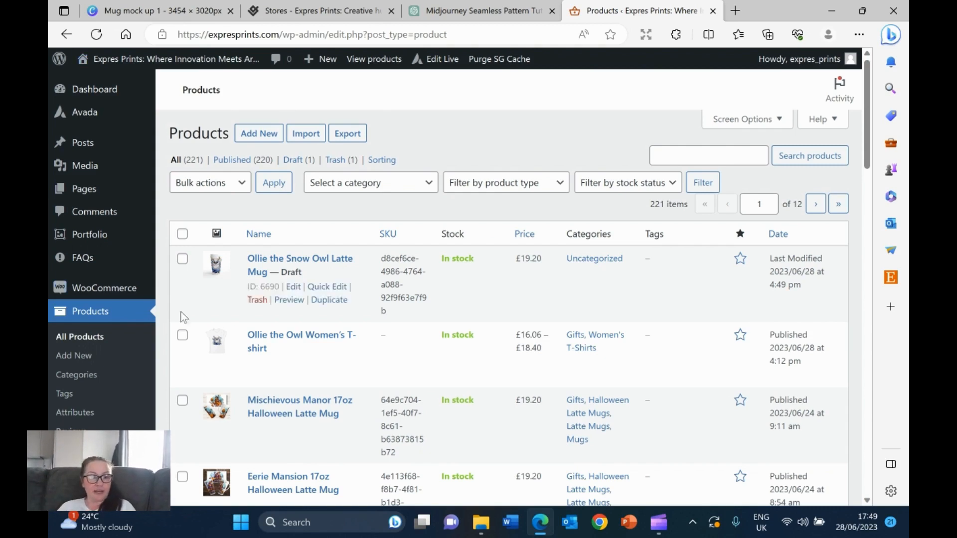
pyautogui.click(294, 289)
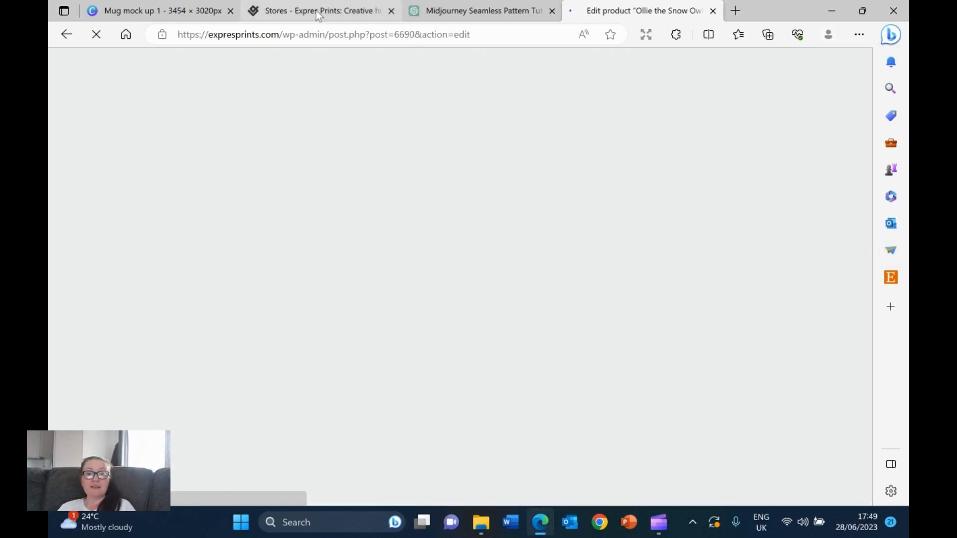
pyautogui.moveTo(316, 10)
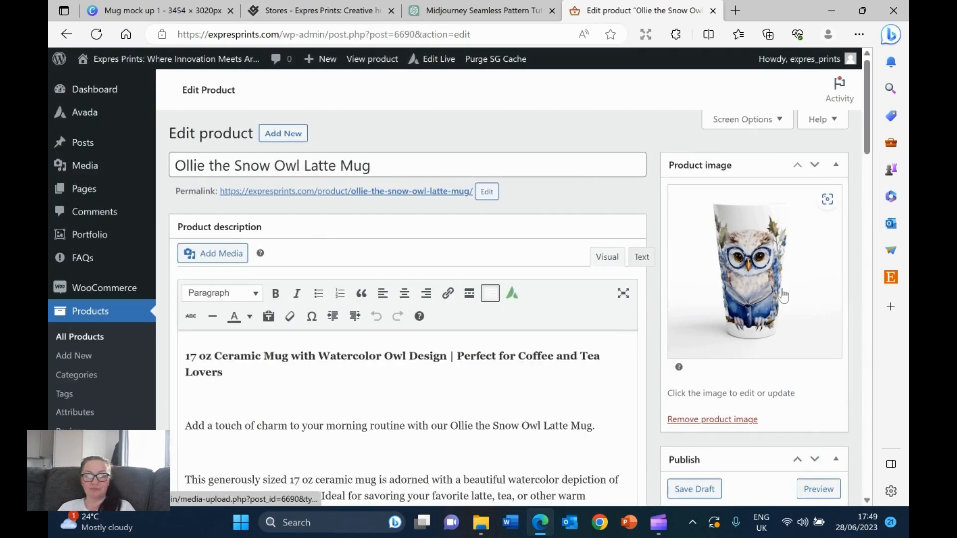
# - Delete the blank lines between the description paragraphs from the bold heading down to "The mug is glossy white"
pyautogui.click(193, 382)
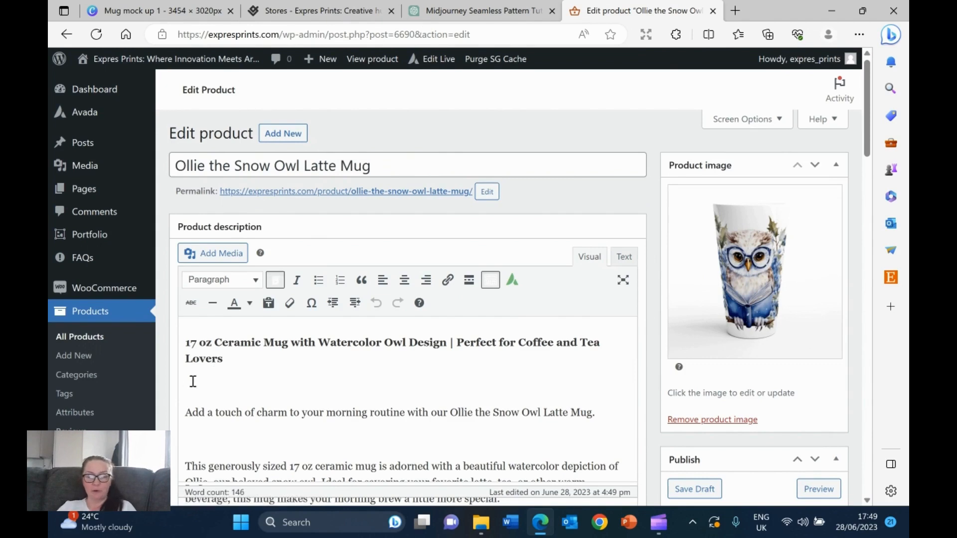
pyautogui.press('BackSpace')
pyautogui.click(197, 424)
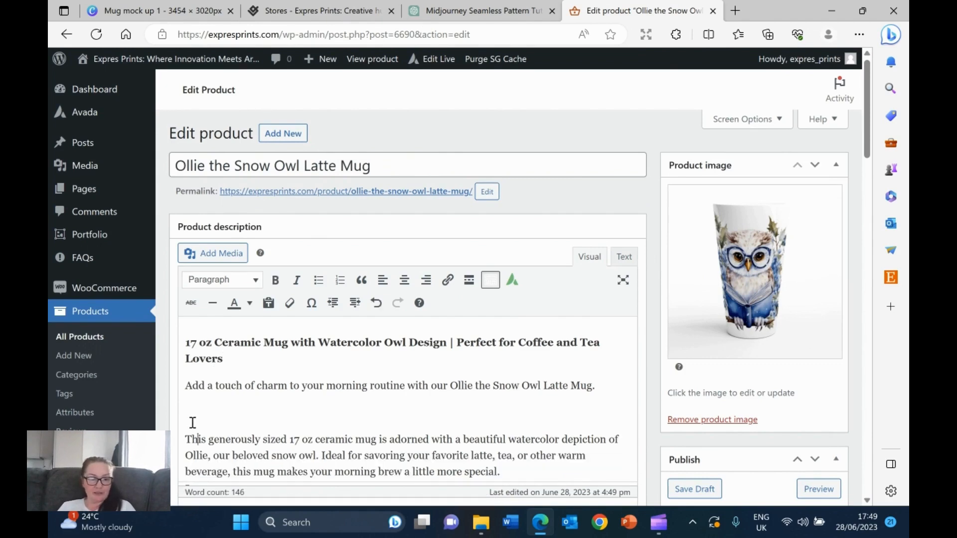
pyautogui.click(193, 416)
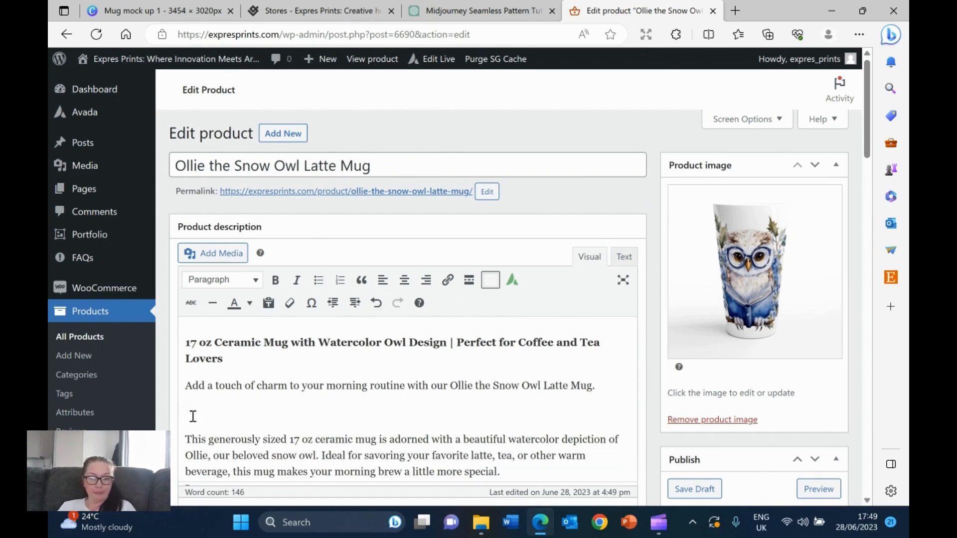
pyautogui.press('BackSpace')
pyautogui.scroll(-4, 193, 416)
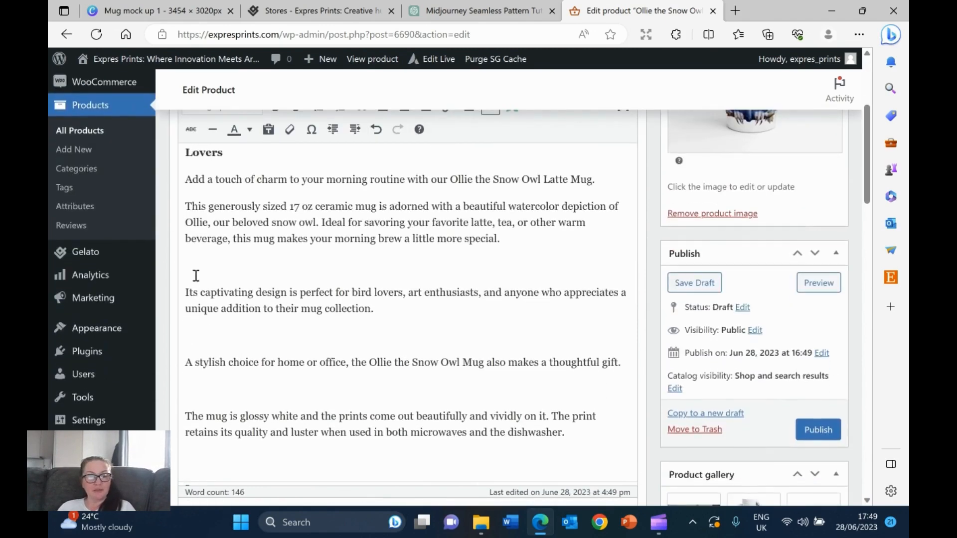
pyautogui.press('BackSpace')
pyautogui.click(192, 308)
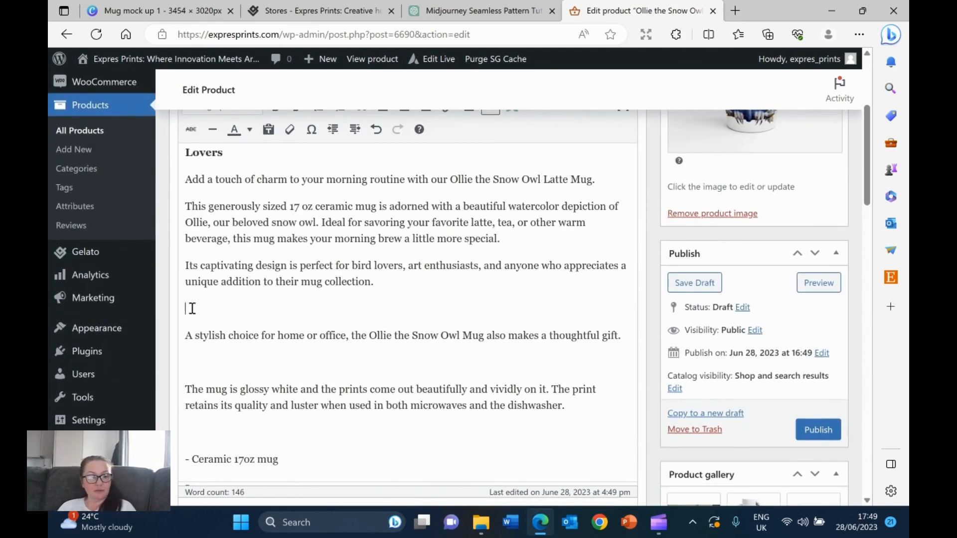
pyautogui.click(184, 340)
pyautogui.press('BackSpace')
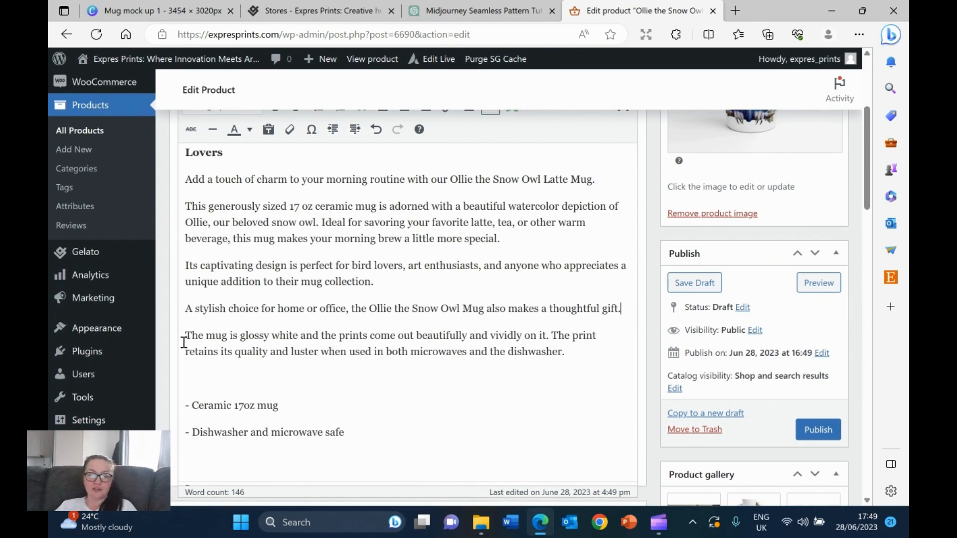
# - Preview the mug's product page and examine its gallery mockups, title, price and category
pyautogui.click(830, 283)
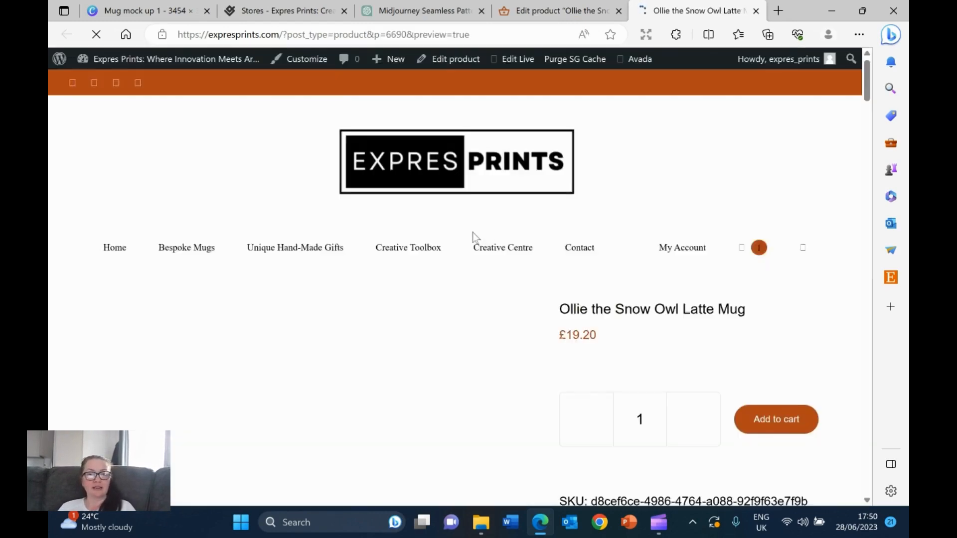
pyautogui.scroll(-5, 559, 269)
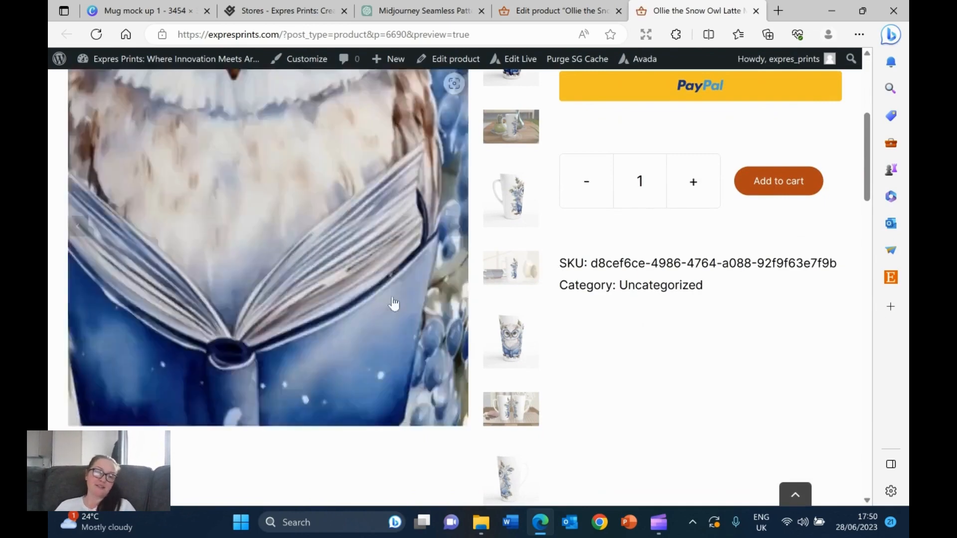
pyautogui.click(459, 230)
pyautogui.click(459, 230)
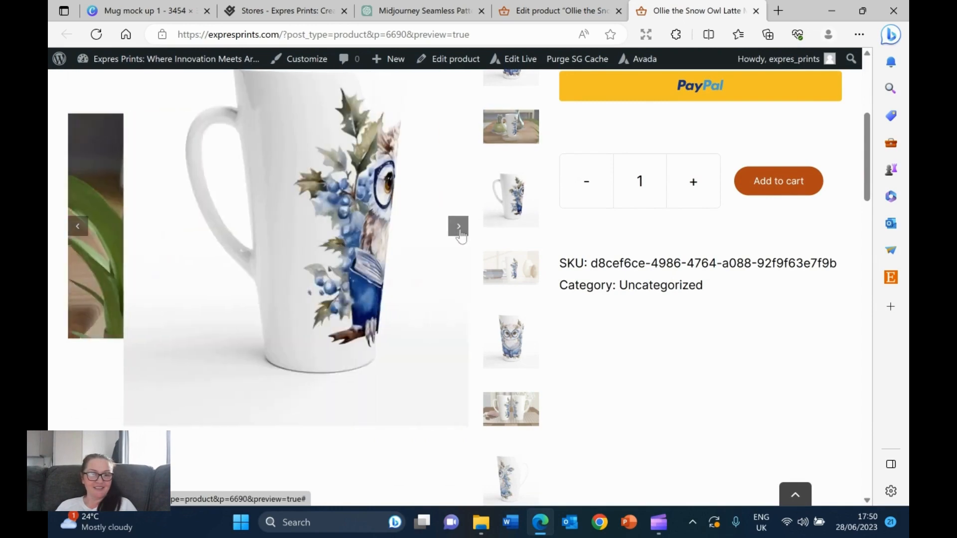
pyautogui.click(459, 228)
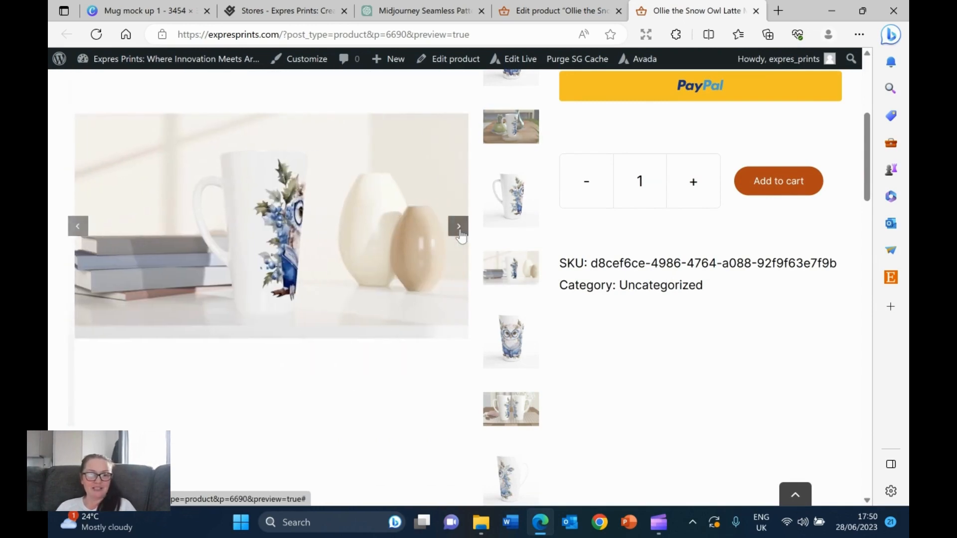
pyautogui.click(459, 228)
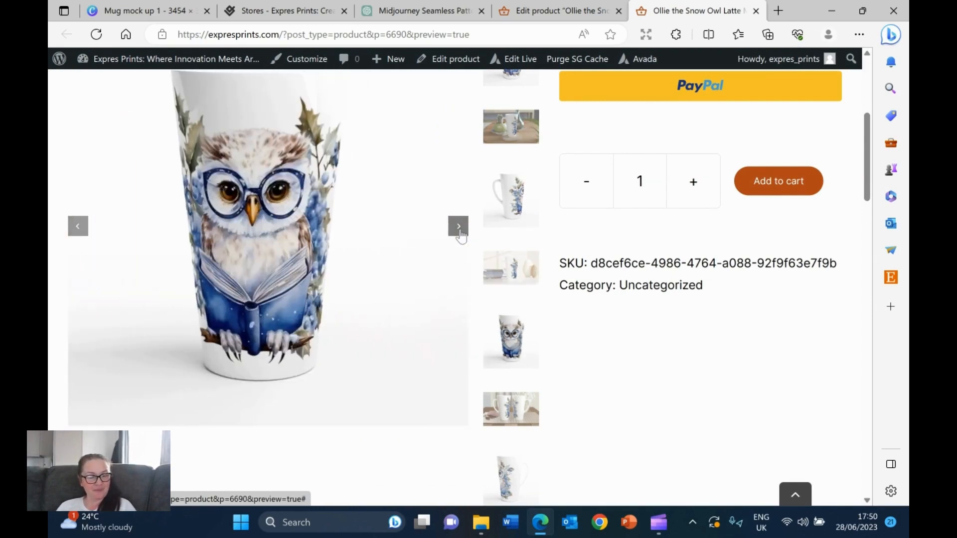
pyautogui.click(459, 228)
pyautogui.click(459, 228)
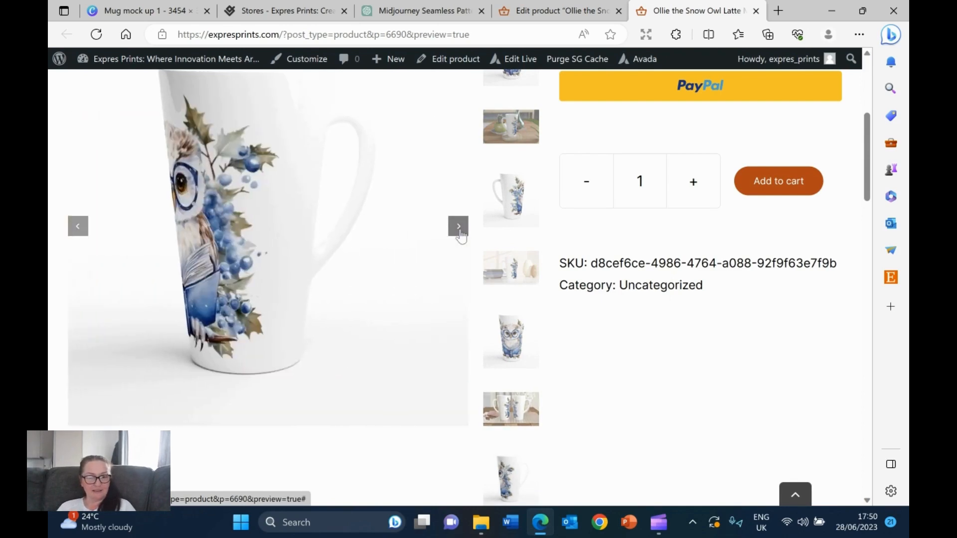
pyautogui.click(459, 229)
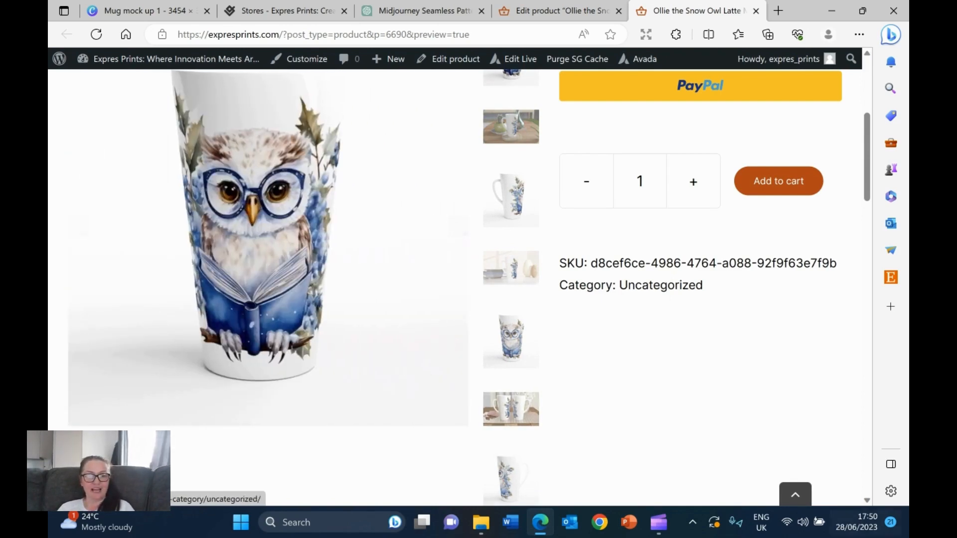
pyautogui.click(511, 414)
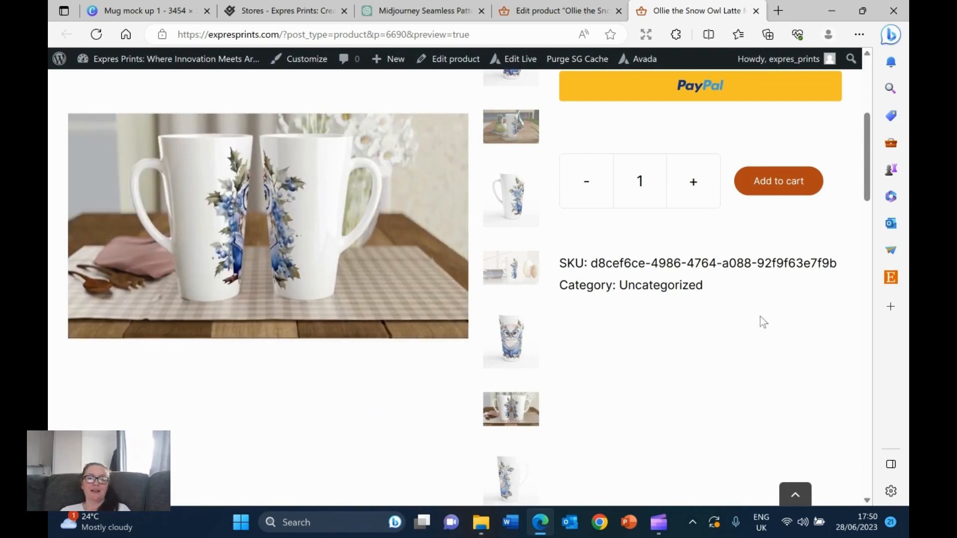
pyautogui.scroll(3, 760, 319)
pyautogui.scroll(2, 750, 338)
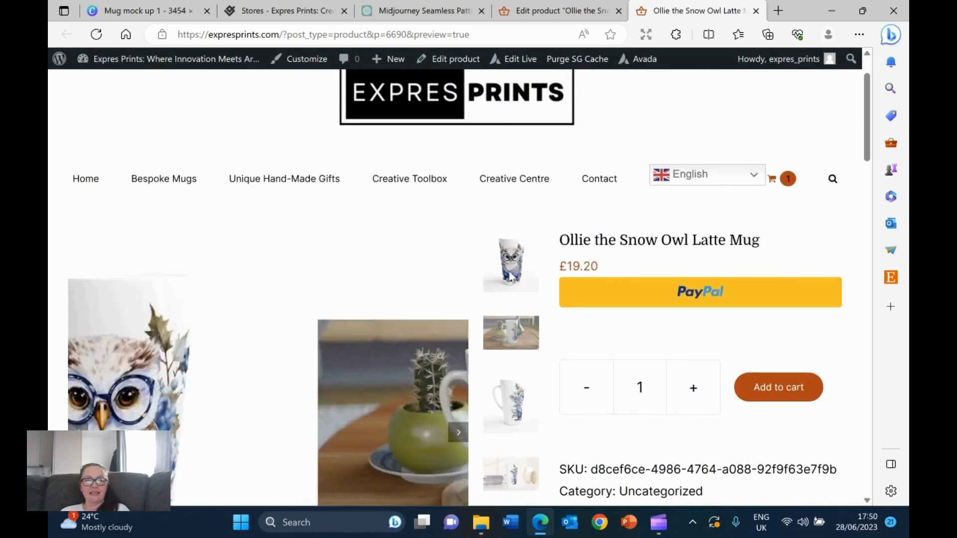
pyautogui.scroll(-4, 354, 342)
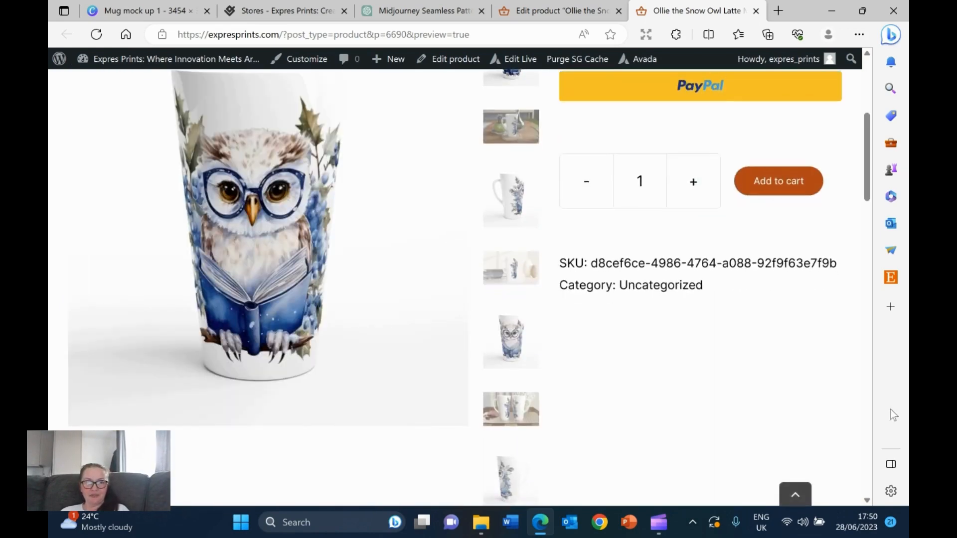
pyautogui.scroll(3, 829, 354)
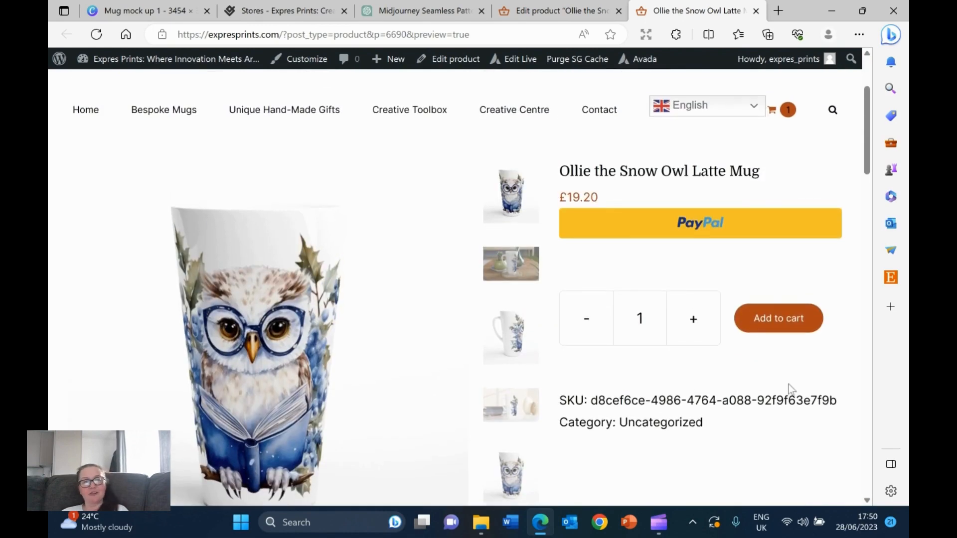